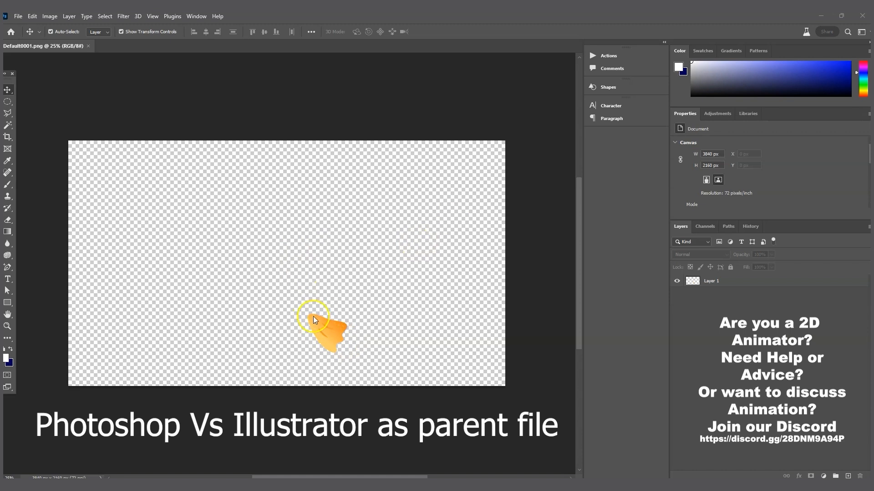
Step: Select and deselect the orange shape and its layer on the canvas
click(320, 329)
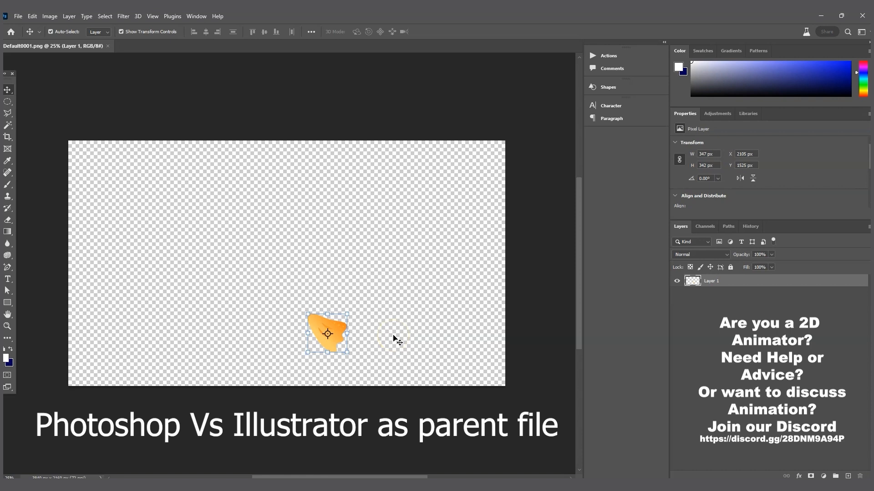
drag(386, 291, 283, 371)
click(395, 329)
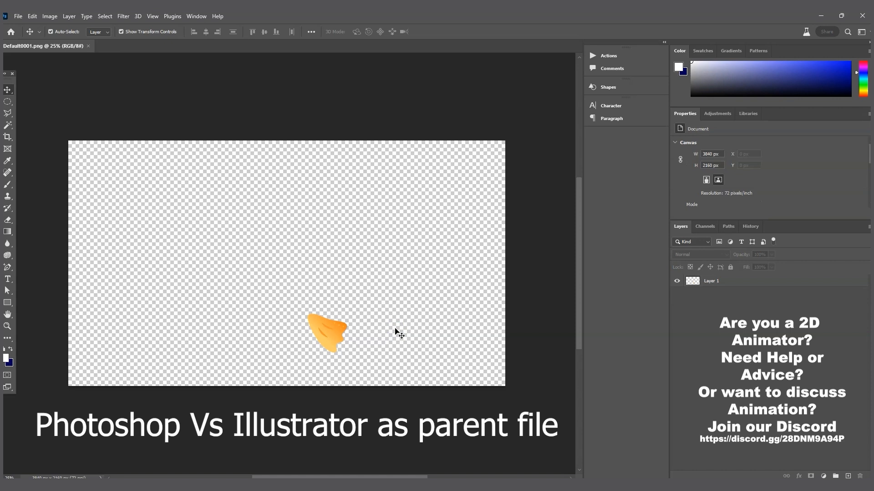
drag(294, 304, 370, 379)
click(396, 355)
drag(396, 275, 250, 408)
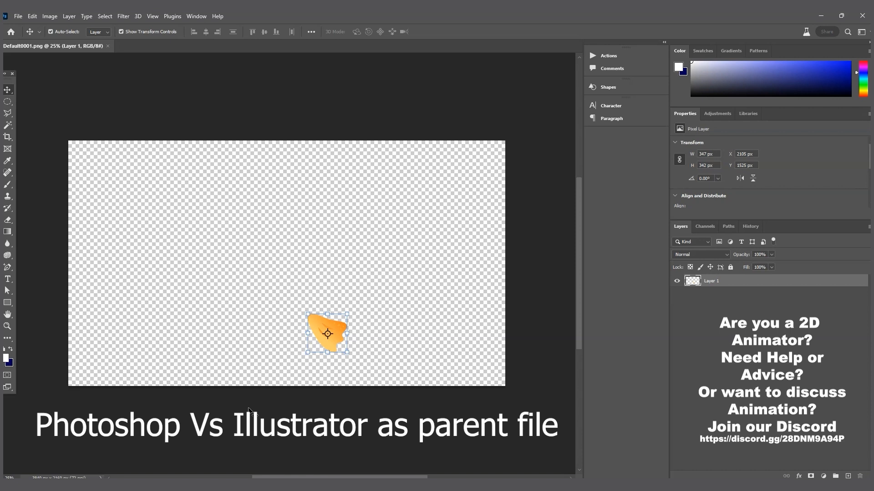
click(271, 255)
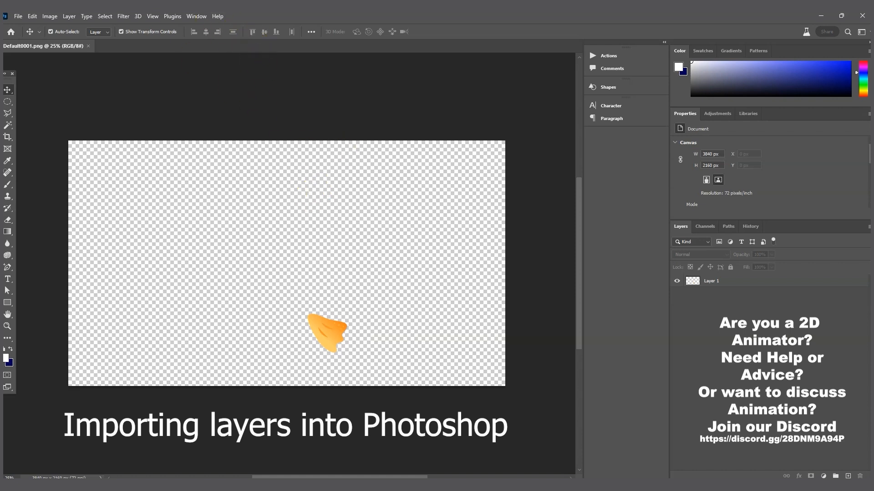
Step: Load Default0001 through Default0412 into a layer stack with Attempt to Automatically Align on
click(20, 16)
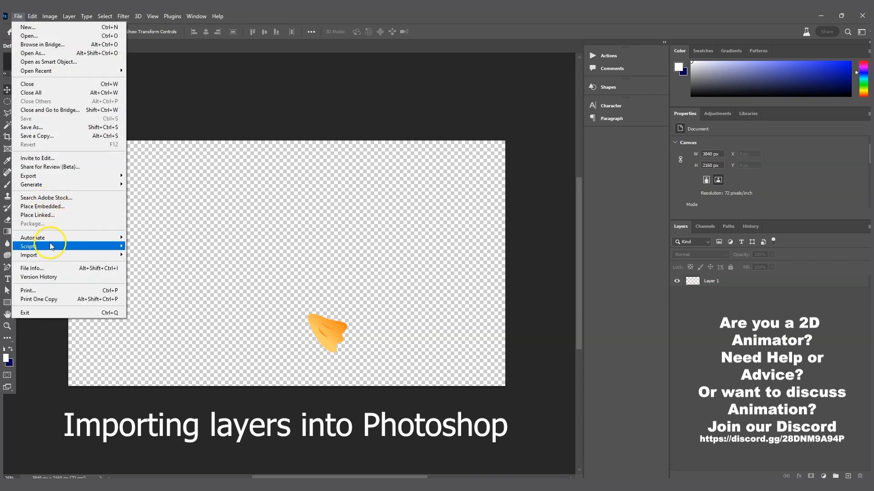
mouse_move(51, 247)
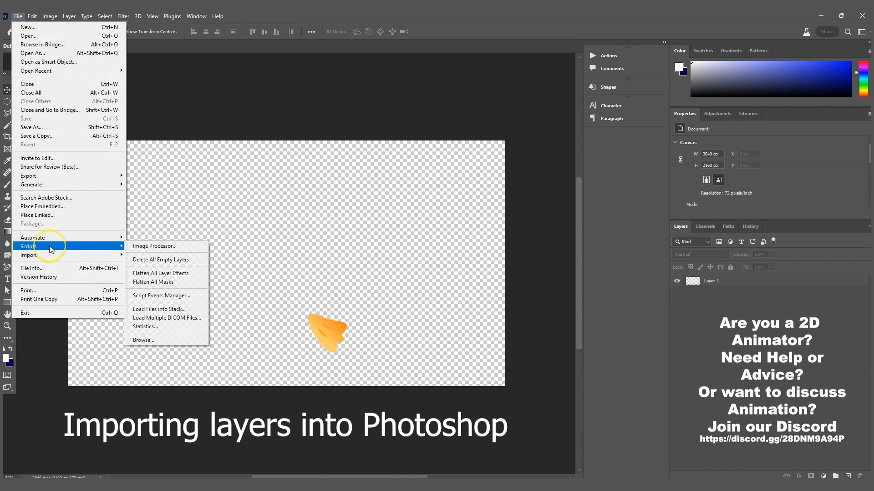
click(178, 310)
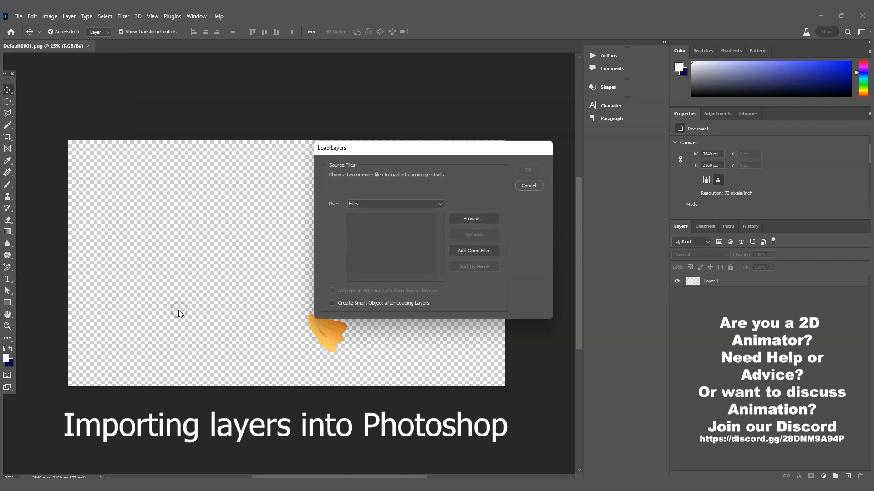
click(461, 222)
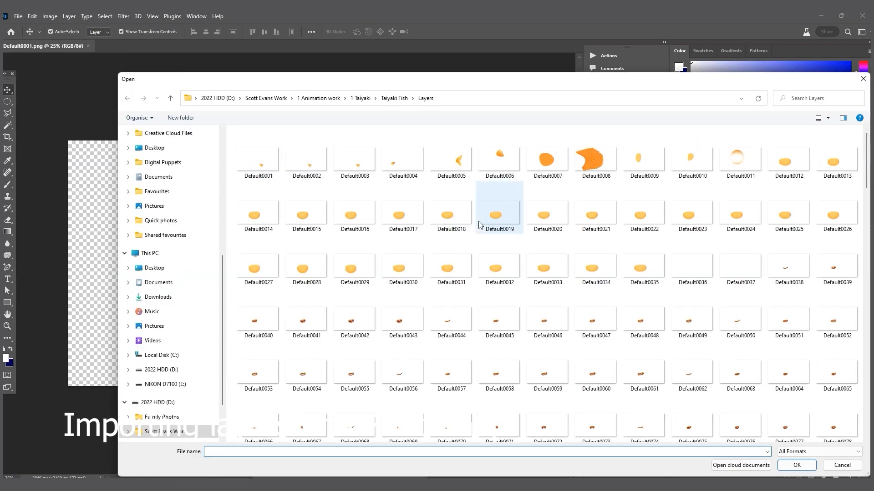
click(250, 163)
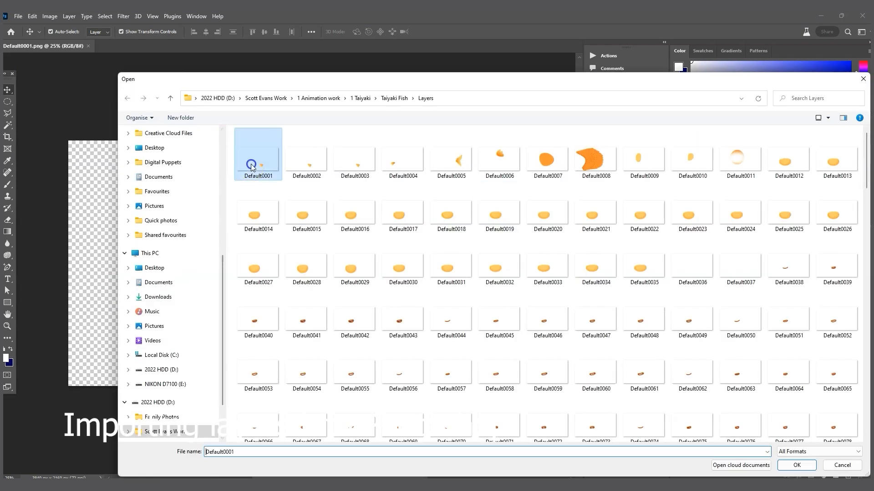
drag(779, 79, 699, 55)
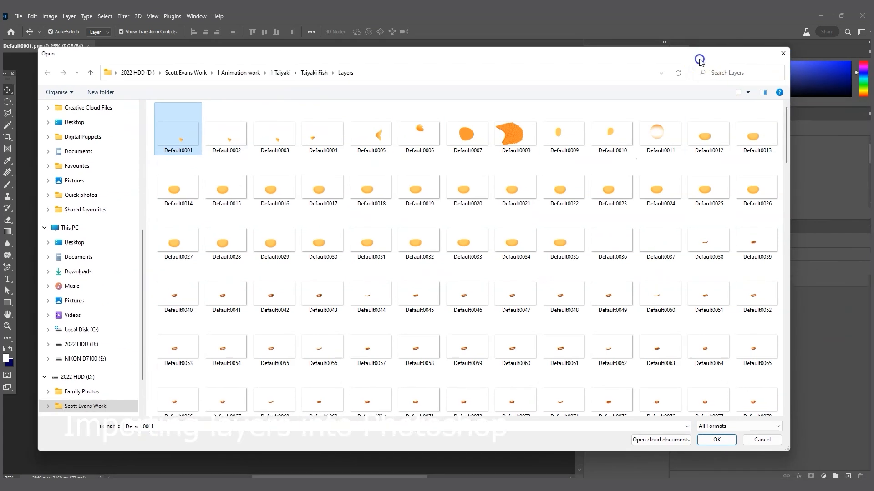
drag(786, 125, 791, 378)
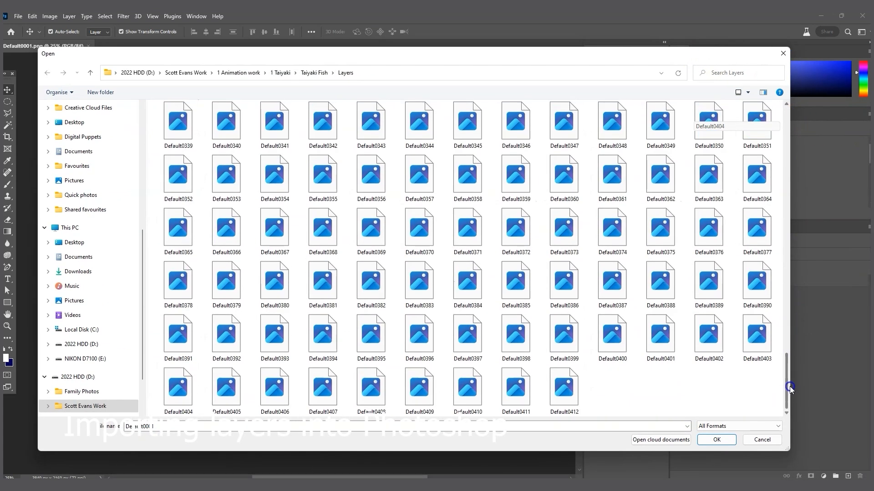
shift+click(564, 400)
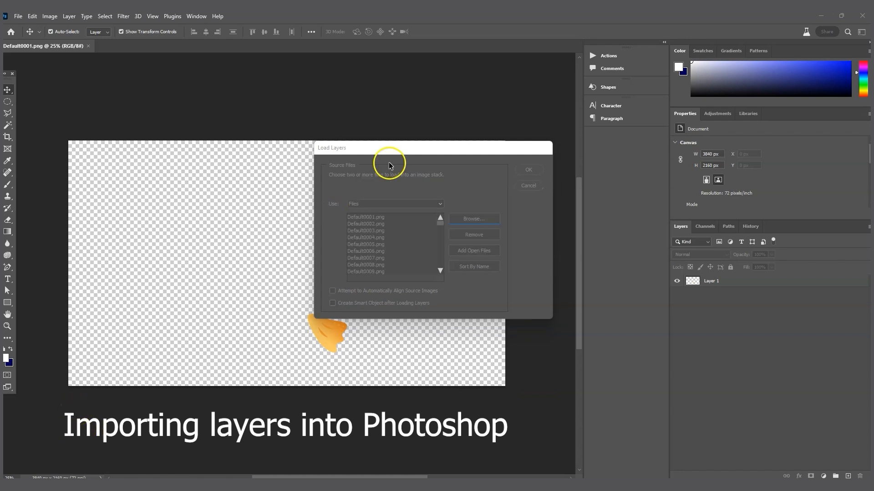
click(415, 150)
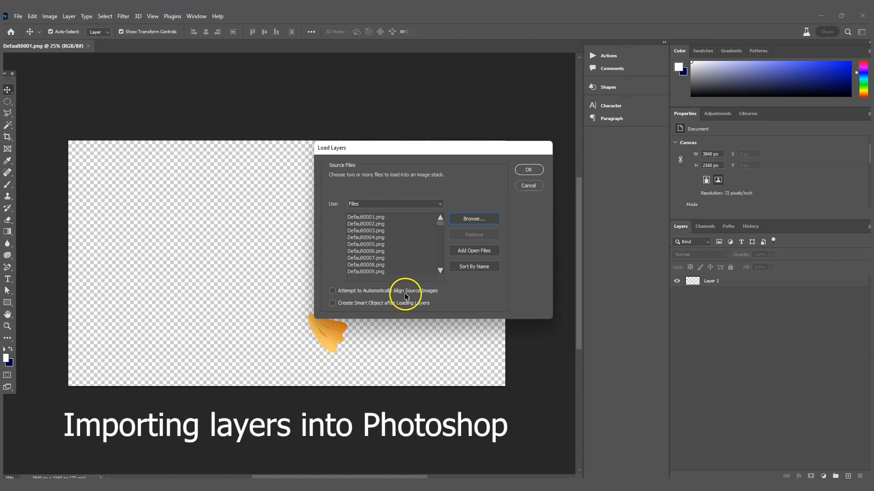
click(331, 291)
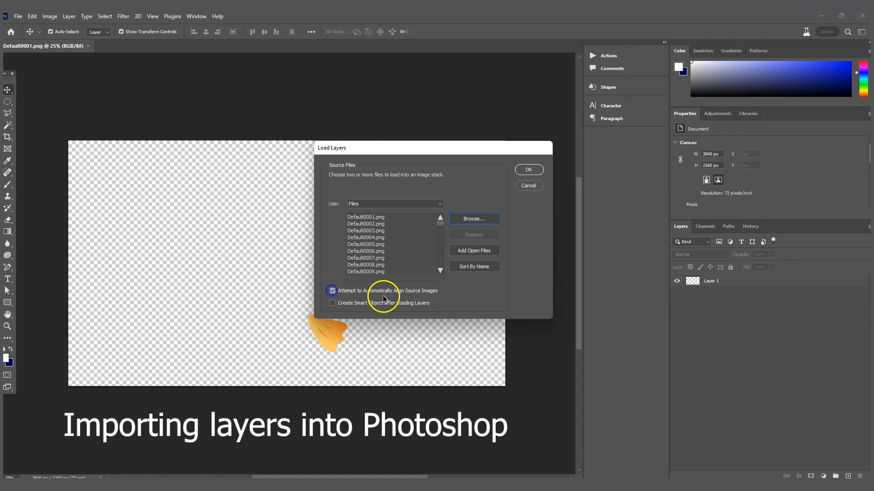
click(528, 170)
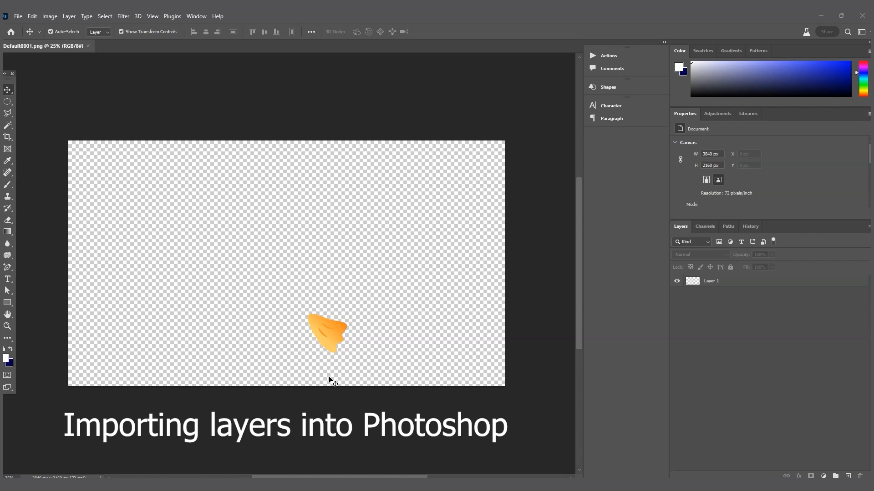
click(18, 16)
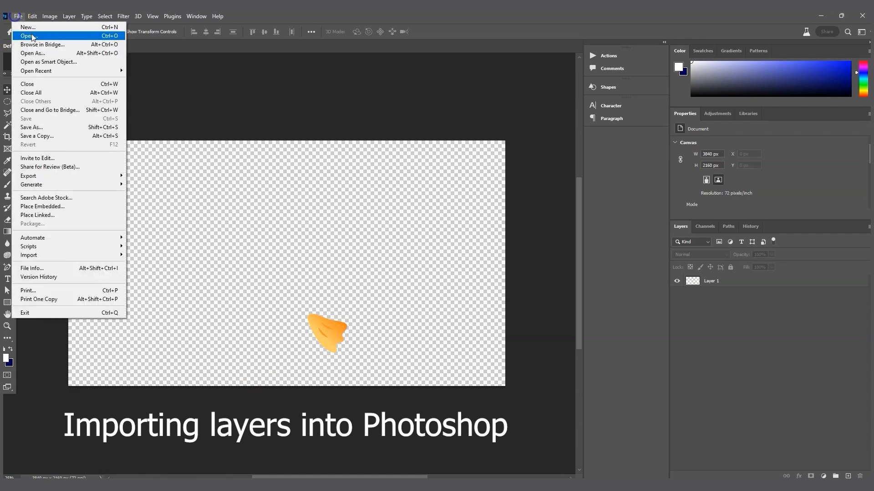
click(38, 37)
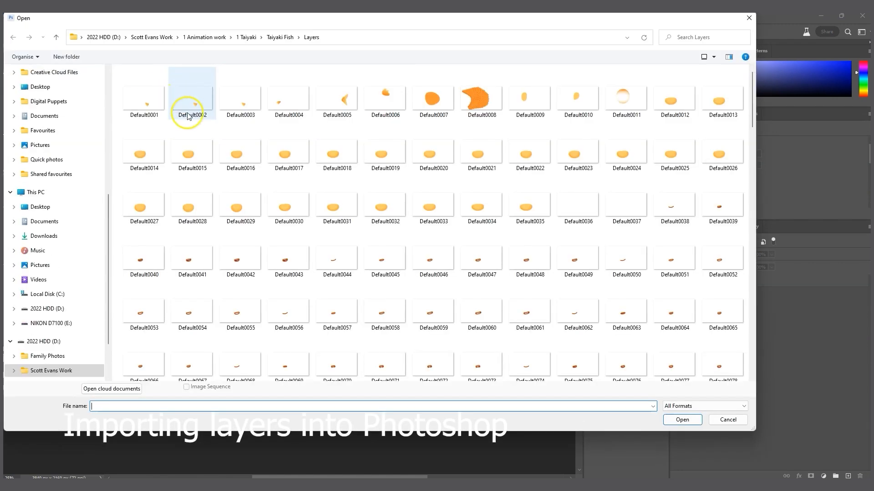
click(145, 96)
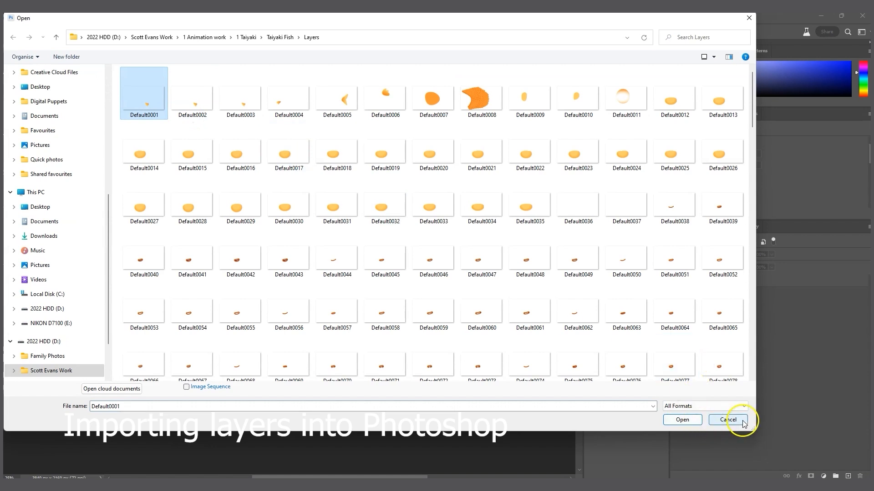
click(728, 420)
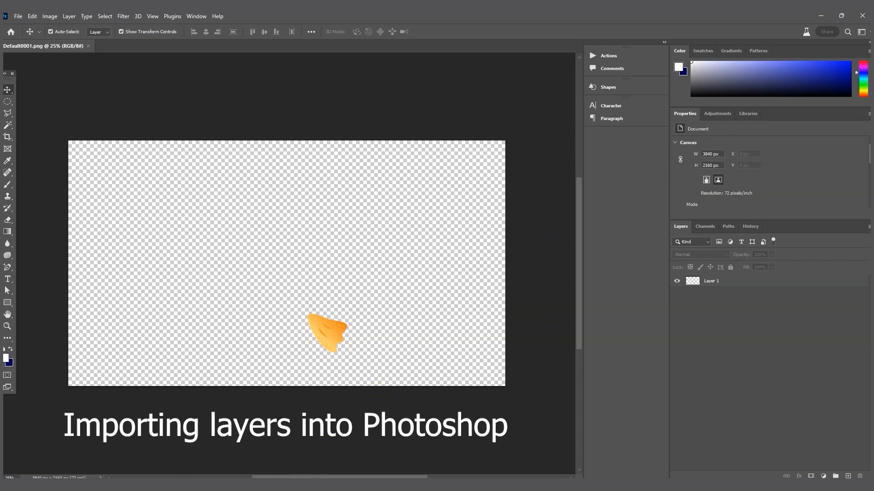
Step: Open the Layers folder in File Explorer over the canvas and click through Default0001–Default0004
click(33, 468)
drag(738, 39, 139, 118)
click(205, 189)
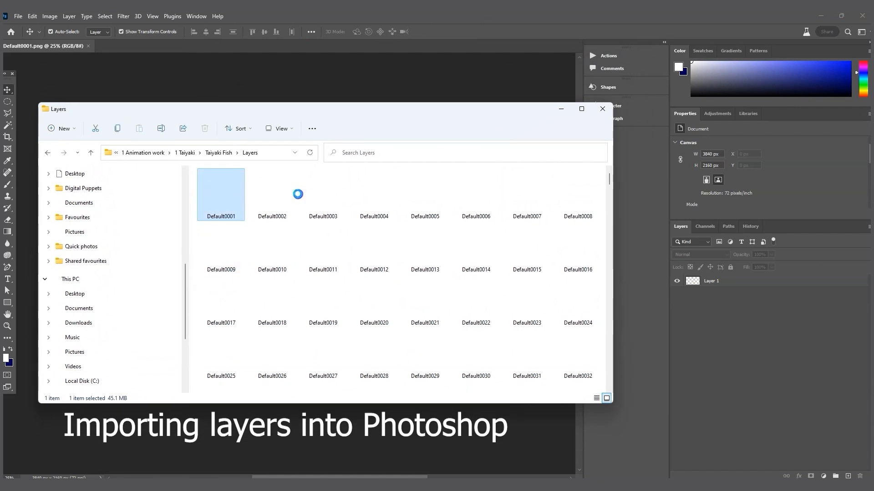
click(281, 195)
click(316, 194)
click(387, 194)
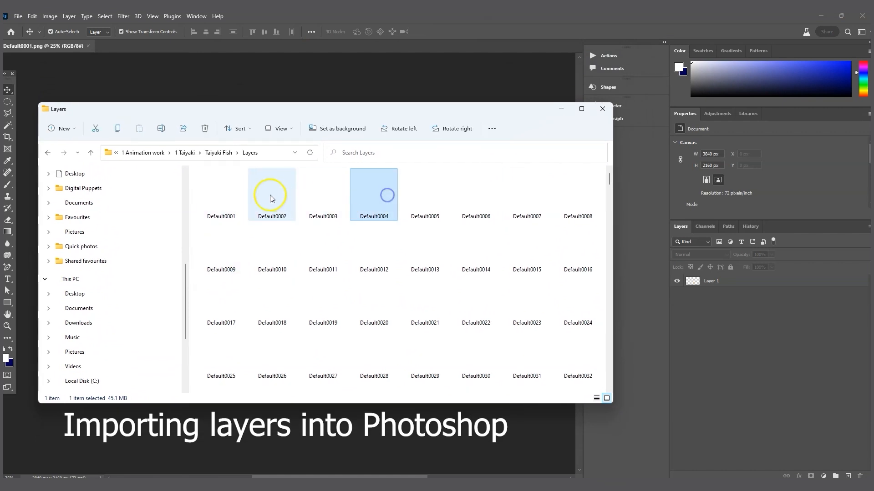
click(213, 192)
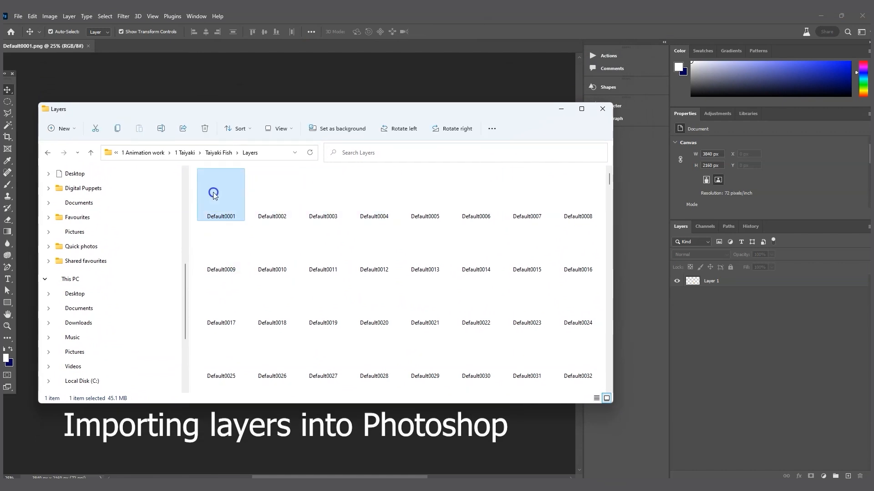
Step: Select Default0002 through Default0412 and drop the 411 images onto the canvas
click(282, 191)
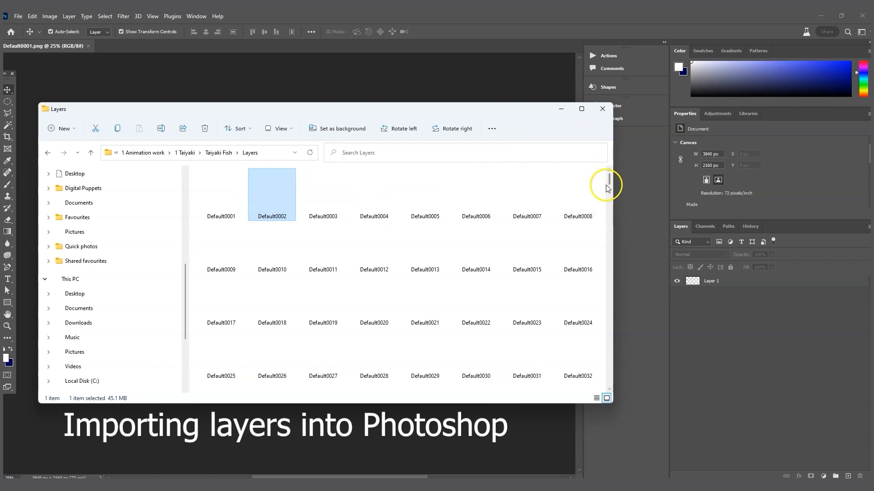
drag(610, 179, 608, 382)
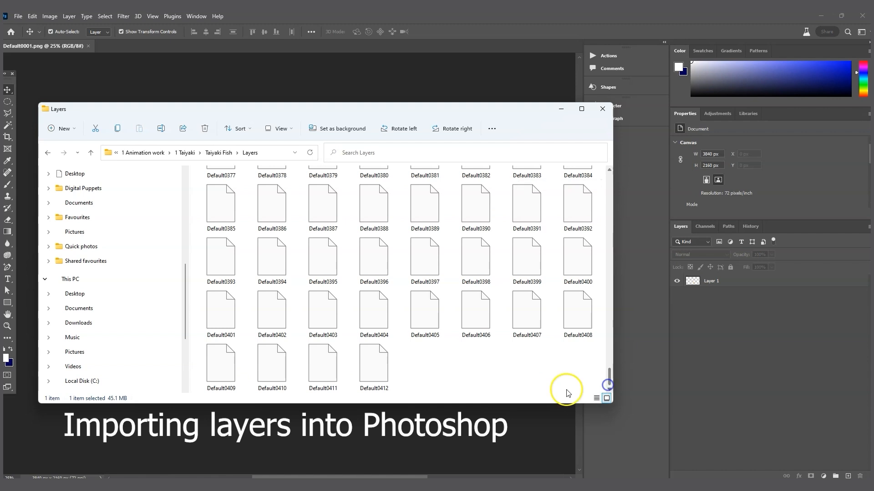
shift+click(374, 365)
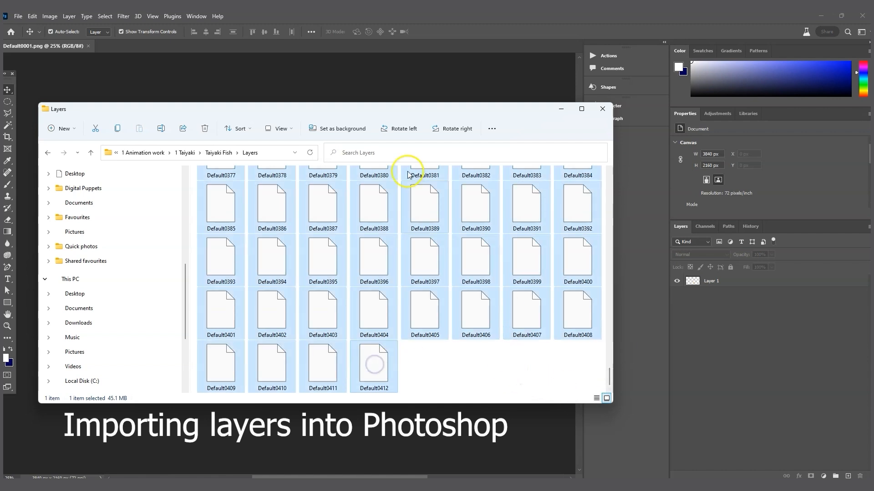
drag(608, 380, 609, 176)
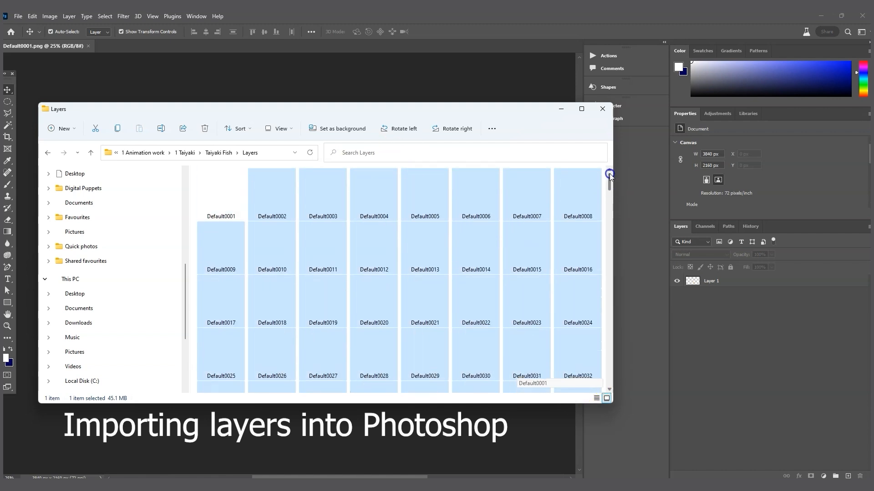
drag(225, 115, 745, 114)
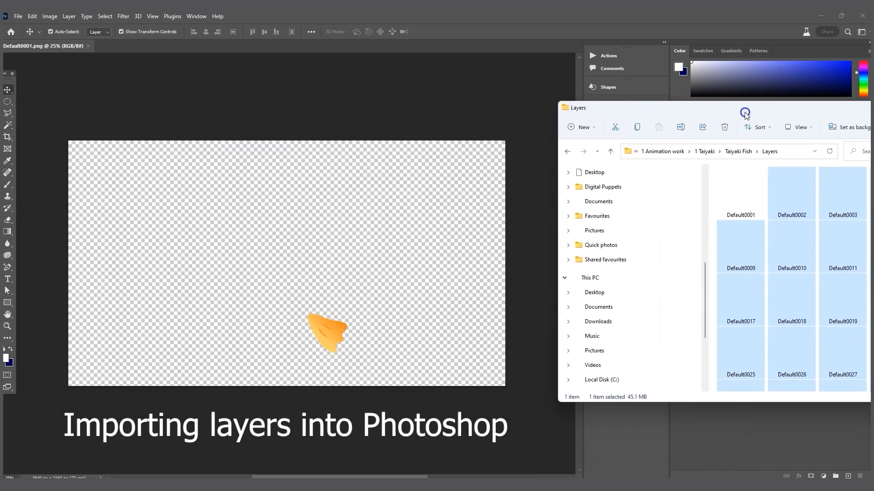
drag(795, 197, 332, 215)
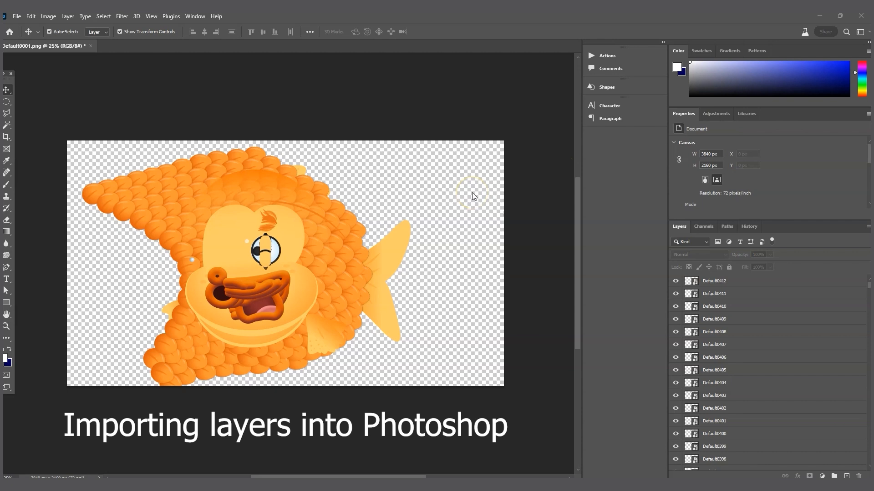
drag(869, 286, 869, 293)
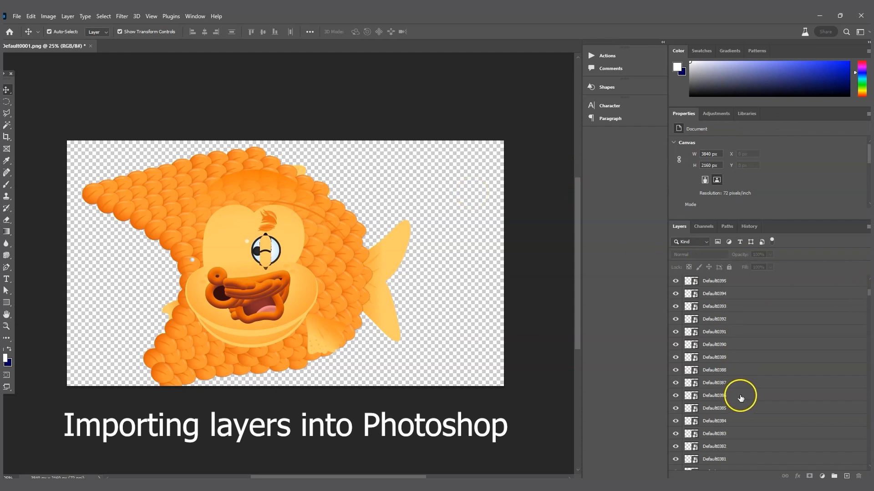
drag(868, 293, 861, 467)
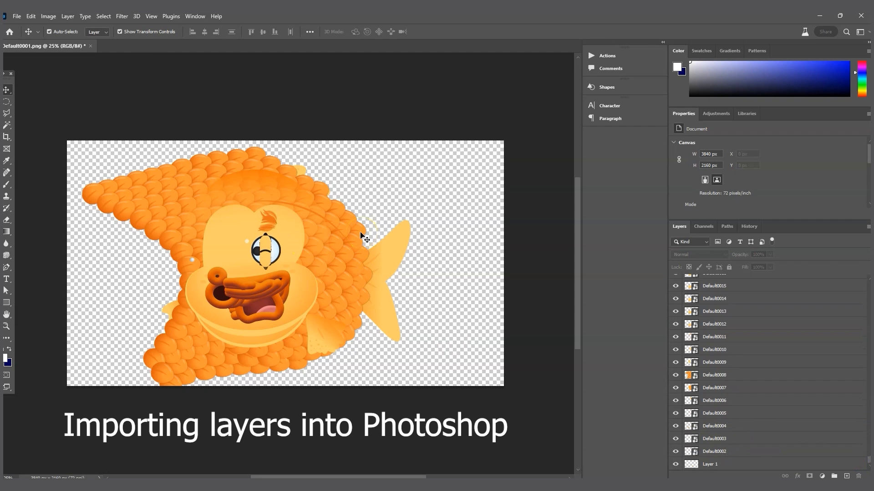
click(712, 452)
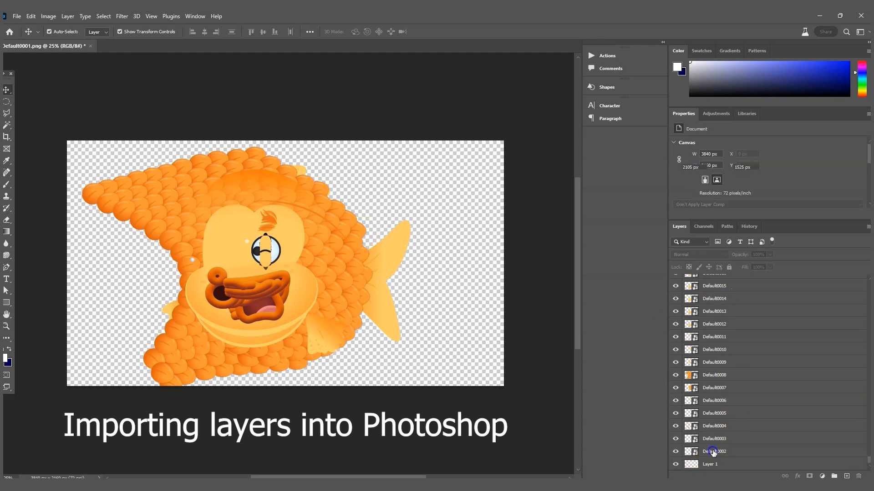
drag(867, 461, 864, 278)
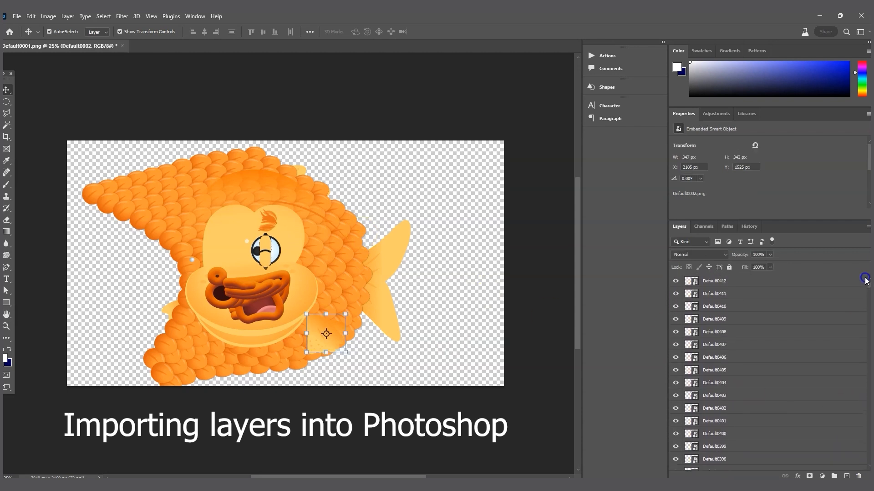
shift+click(722, 282)
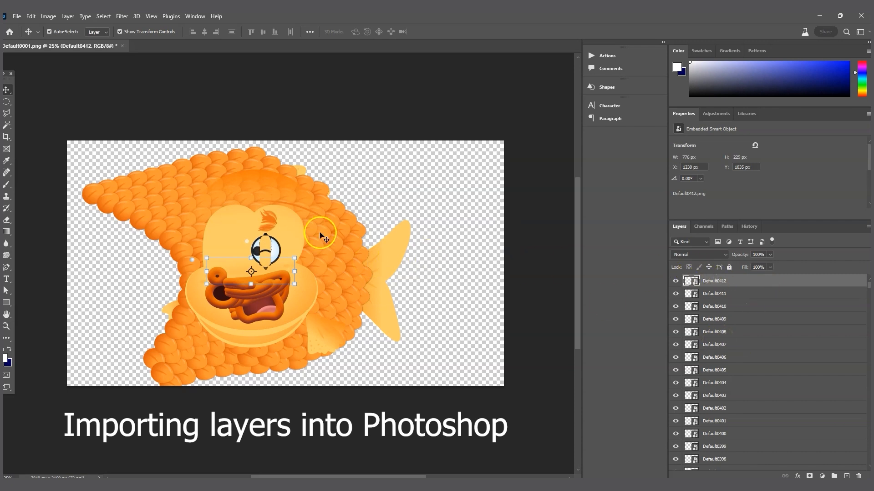
click(368, 130)
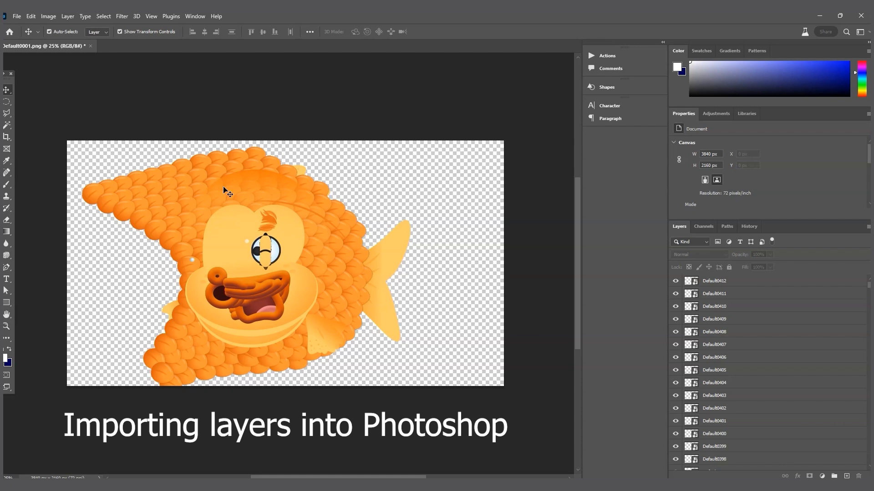
click(379, 38)
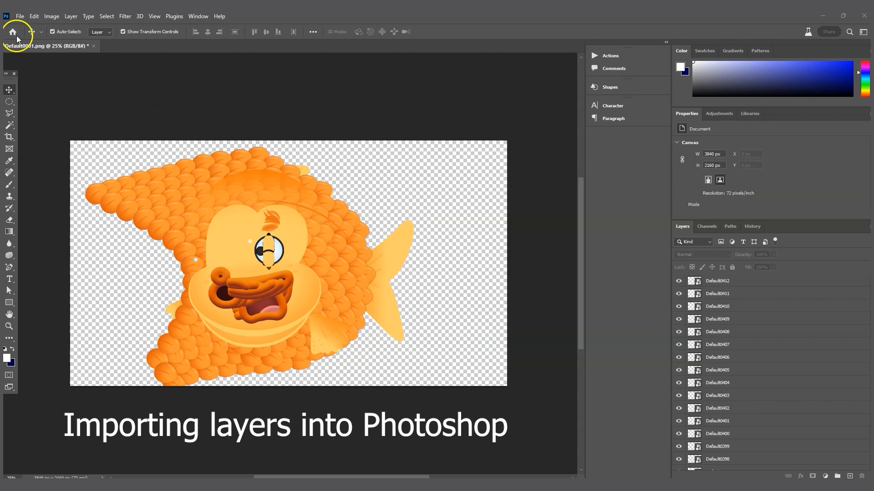
click(21, 16)
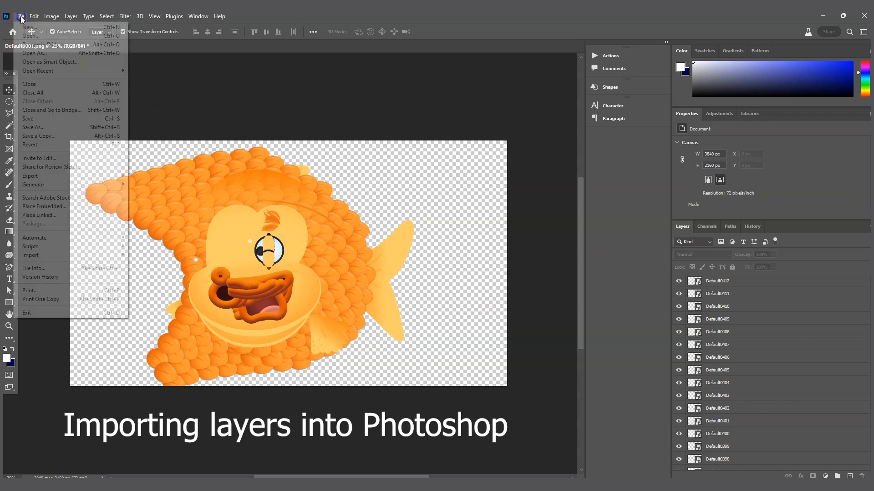
click(52, 207)
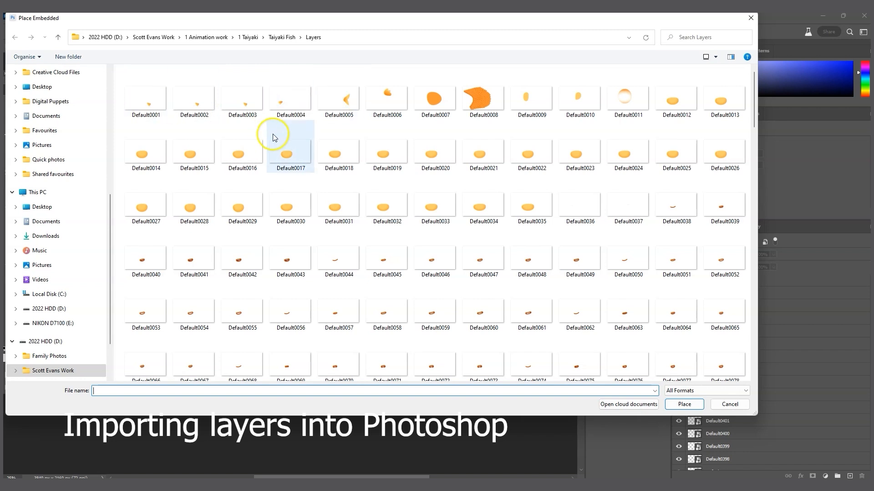
click(202, 97)
click(730, 404)
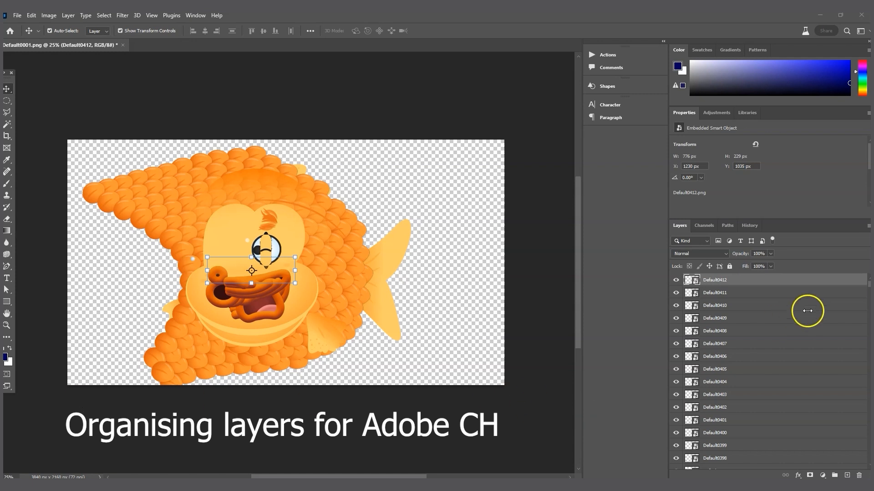
Step: Shift-select the layer range from Default0412 down to Default0002 in the Layers panel
drag(869, 287, 865, 467)
shift+click(695, 451)
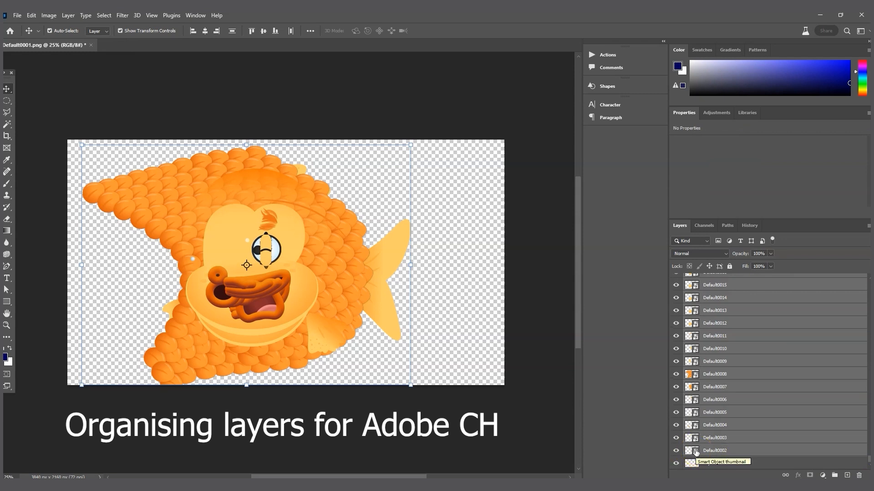
Step: Rasterize the selected Default0002–Default0412 smart-object layers from the layer context menu
right_click(696, 451)
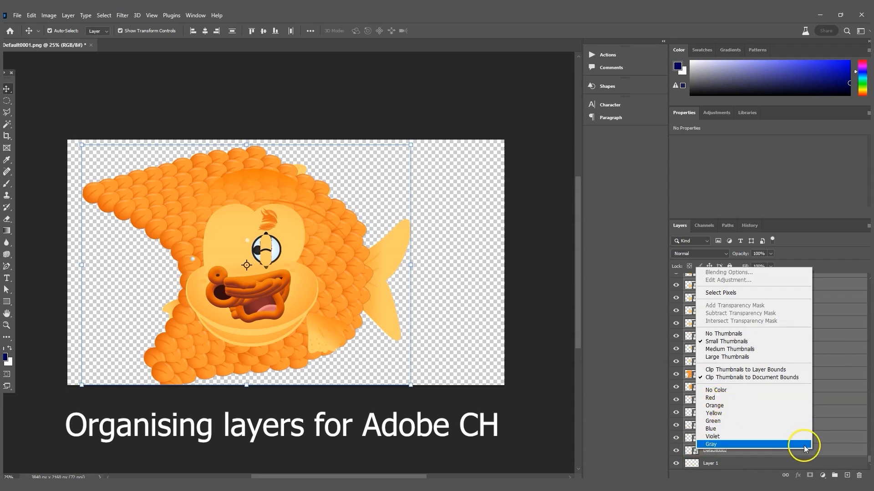
right_click(821, 451)
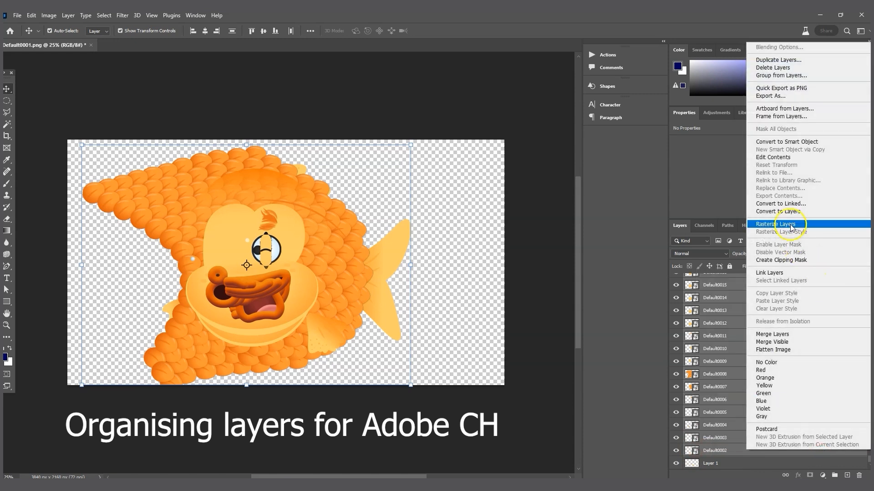
click(790, 225)
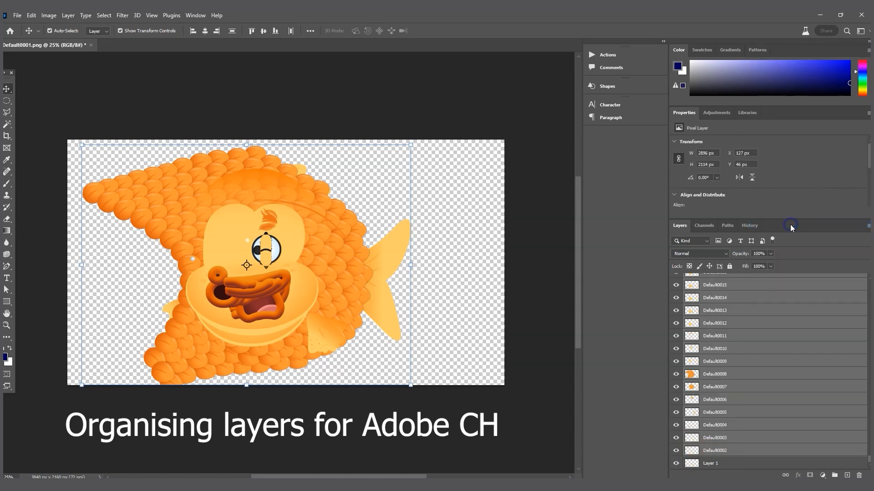
right_click(764, 346)
click(777, 355)
click(790, 357)
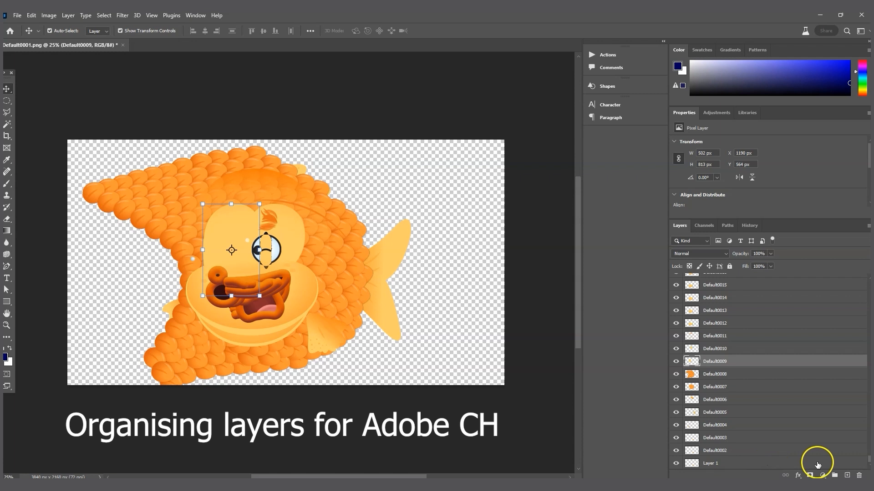
drag(868, 458, 867, 251)
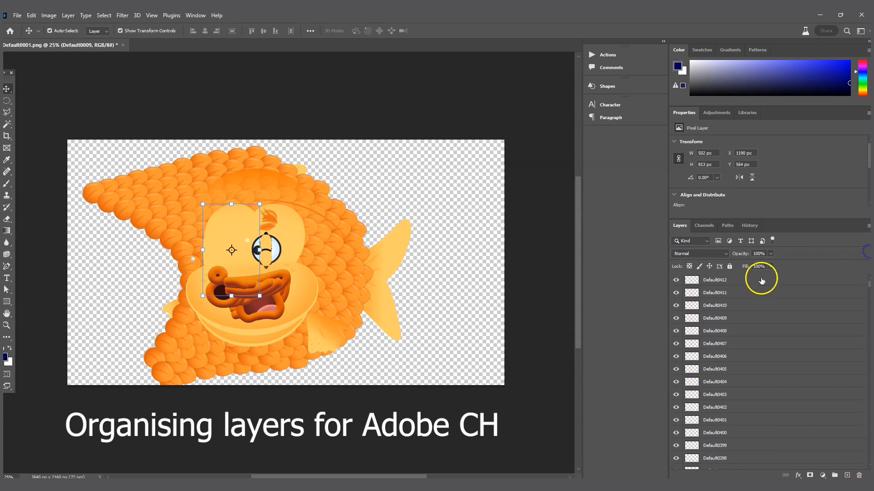
click(742, 280)
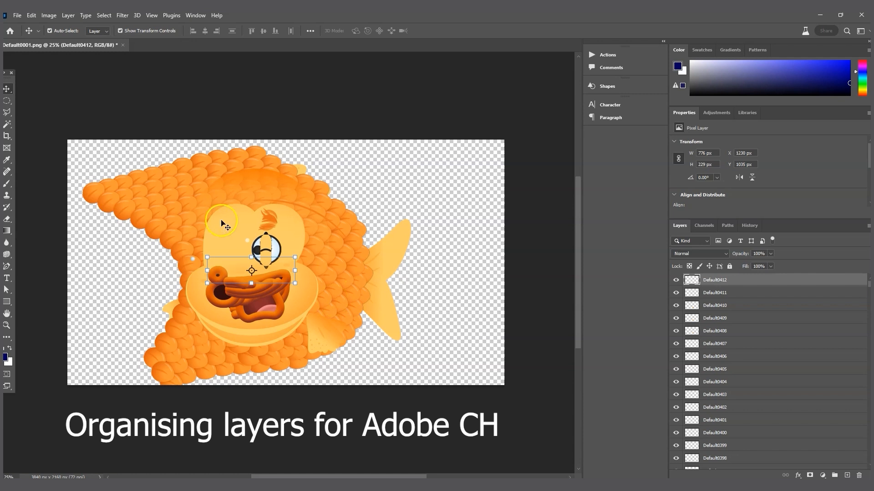
click(247, 241)
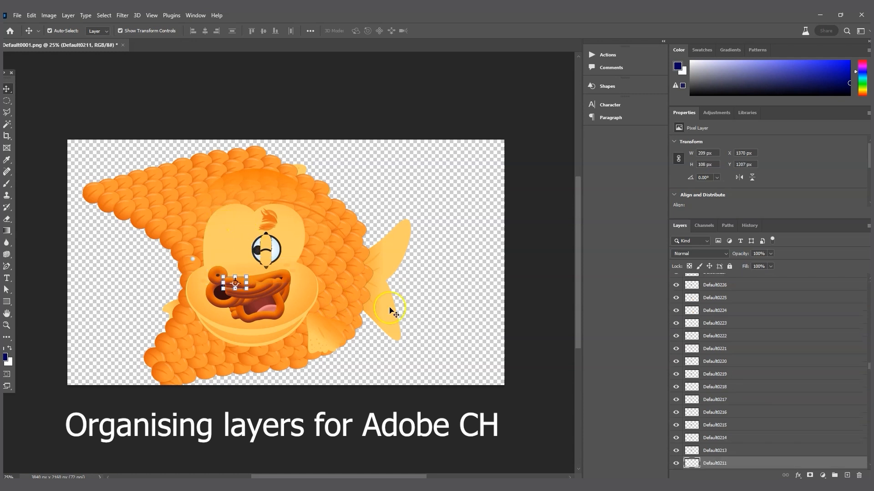
click(478, 177)
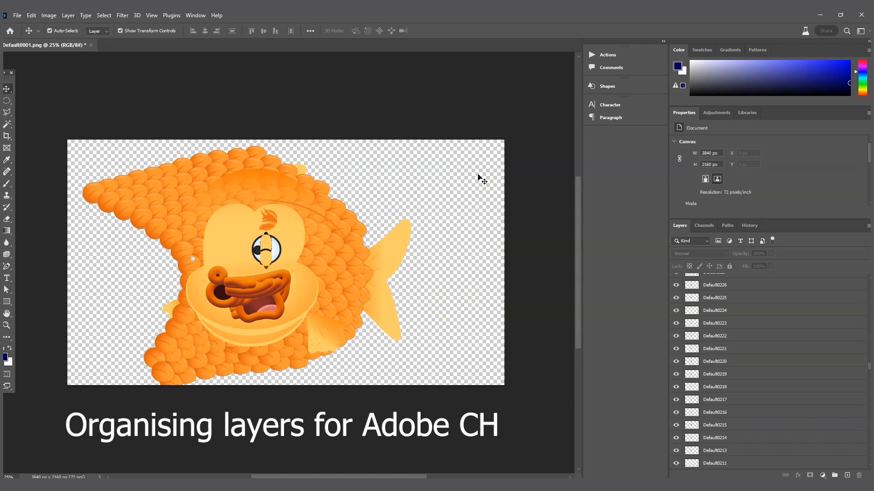
drag(868, 366, 867, 284)
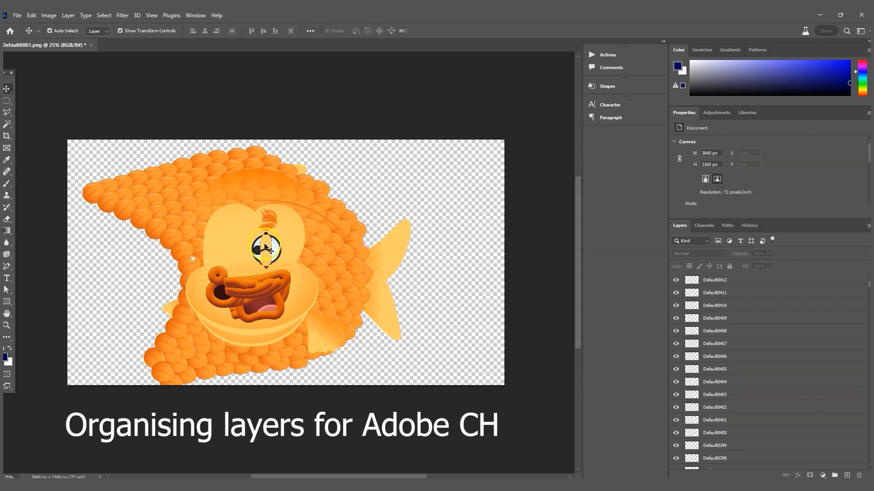
Step: Group Default0412 through Layer 1 with Ctrl+G and name the group '+ Puppet'
click(736, 280)
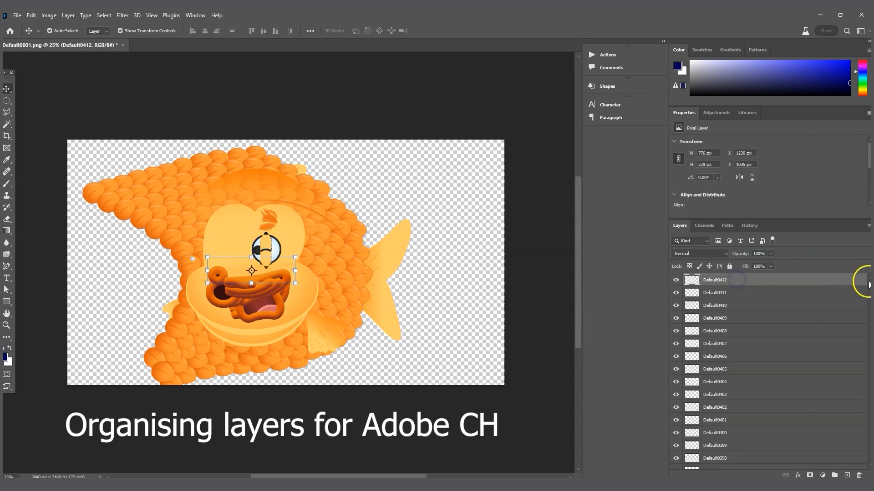
drag(865, 283, 864, 463)
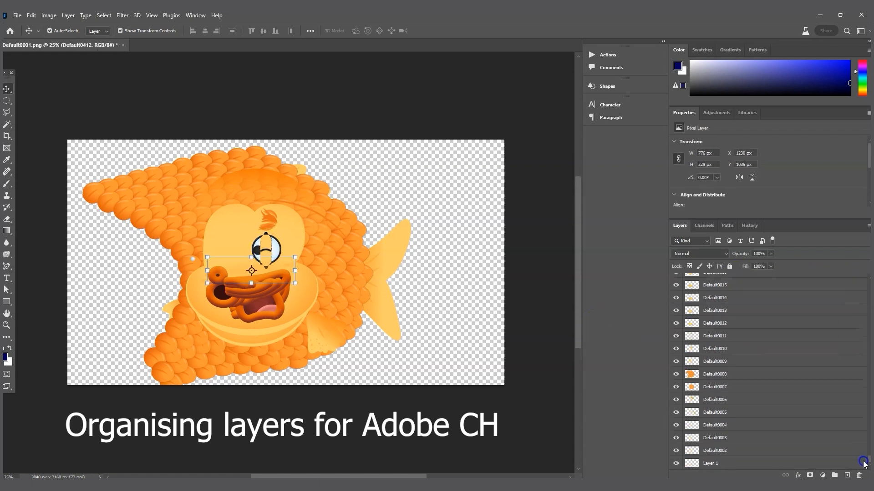
shift+click(744, 464)
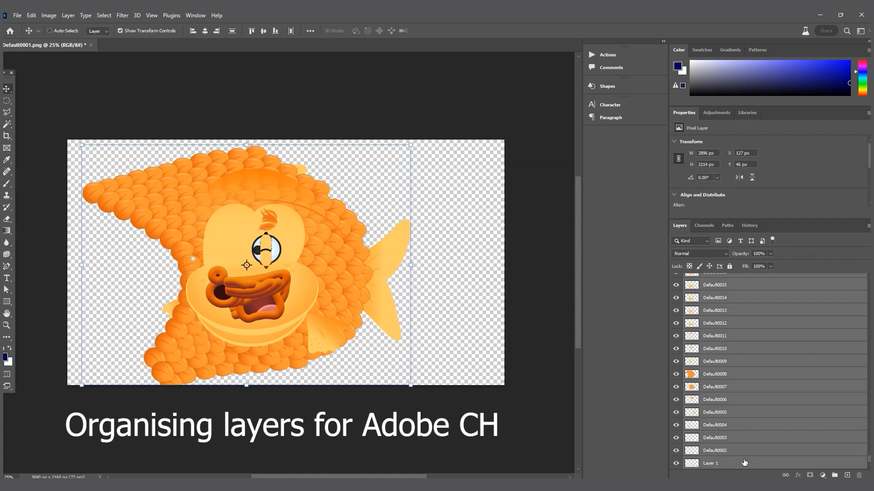
key(ctrl+g)
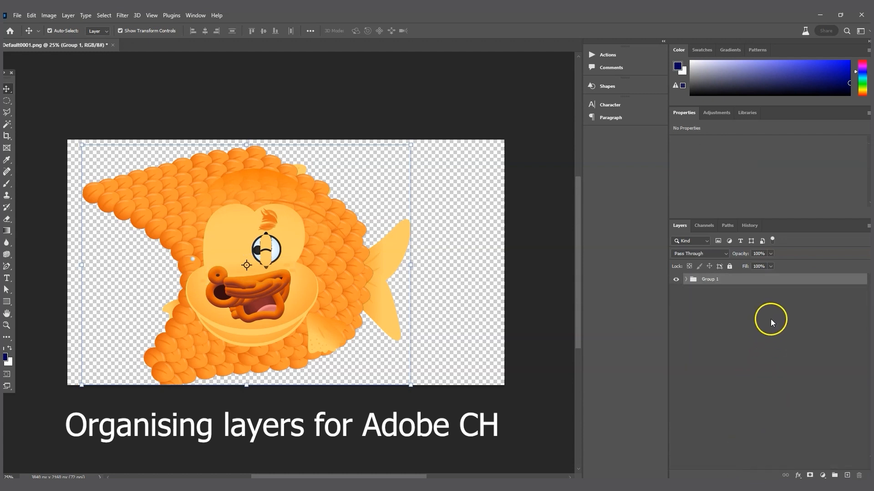
double_click(707, 282)
text(+ Puppet)
click(727, 287)
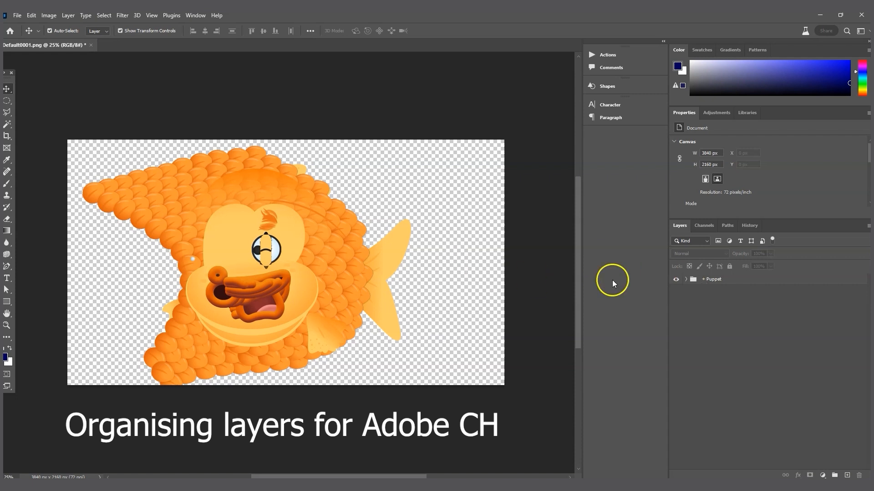
Step: Inside + Puppet, group all the fish layers into a subgroup named Head
click(686, 280)
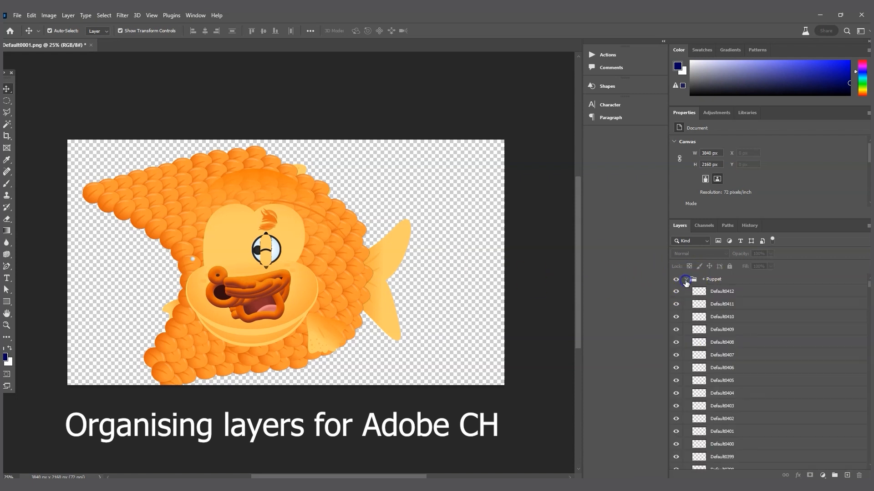
click(721, 292)
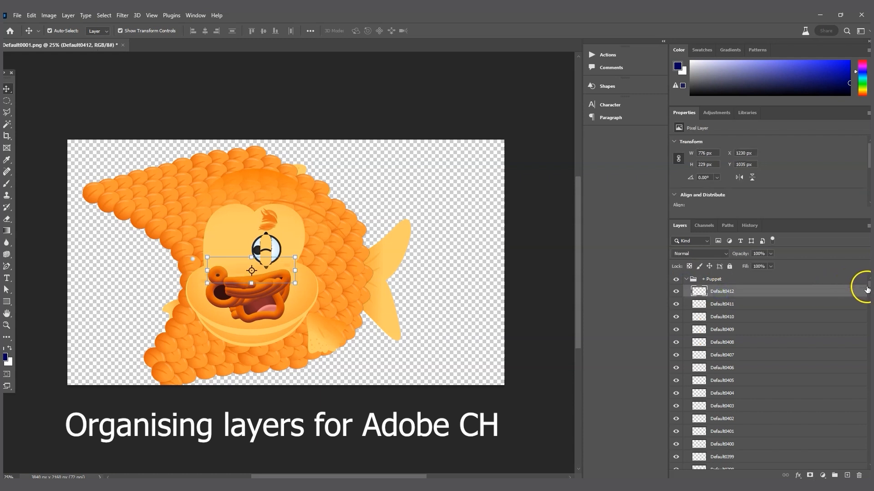
drag(867, 286, 868, 469)
shift+click(743, 464)
key(ctrl+g)
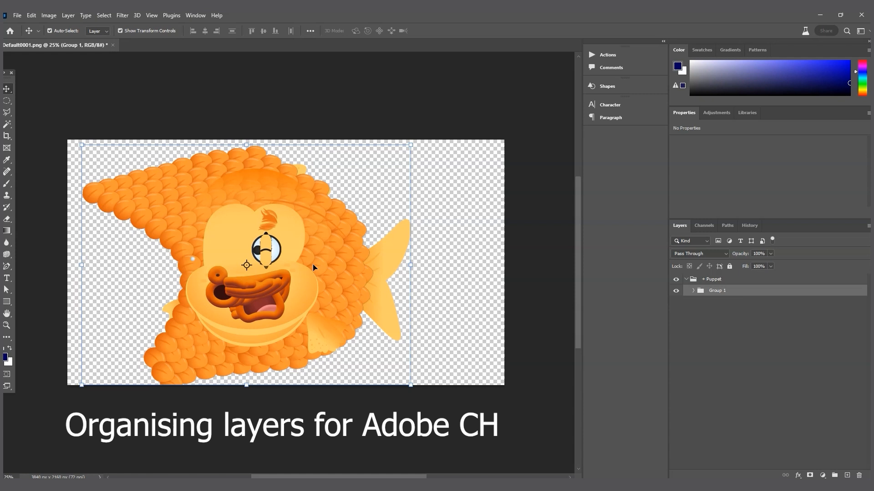
double_click(717, 290)
text(Head)
key(Return)
Step: Create a new empty group named Body and place it next to Head
click(823, 423)
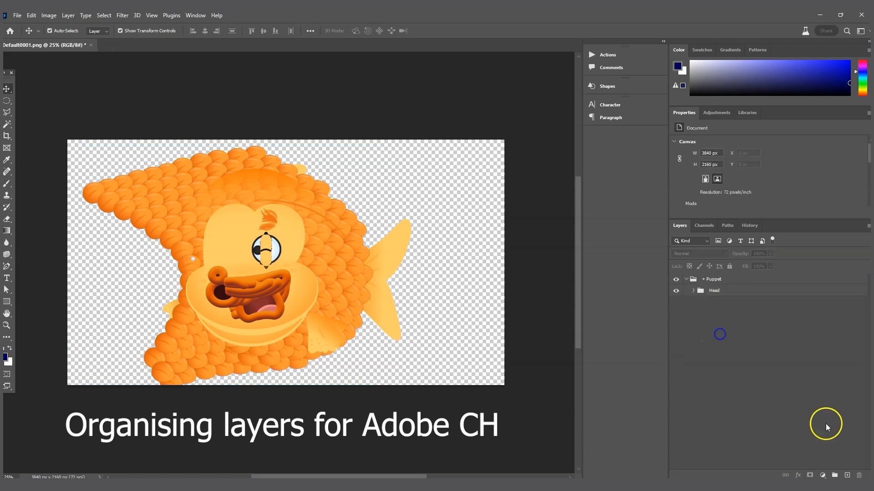
click(834, 475)
drag(711, 279, 714, 304)
double_click(709, 302)
text(Bo)
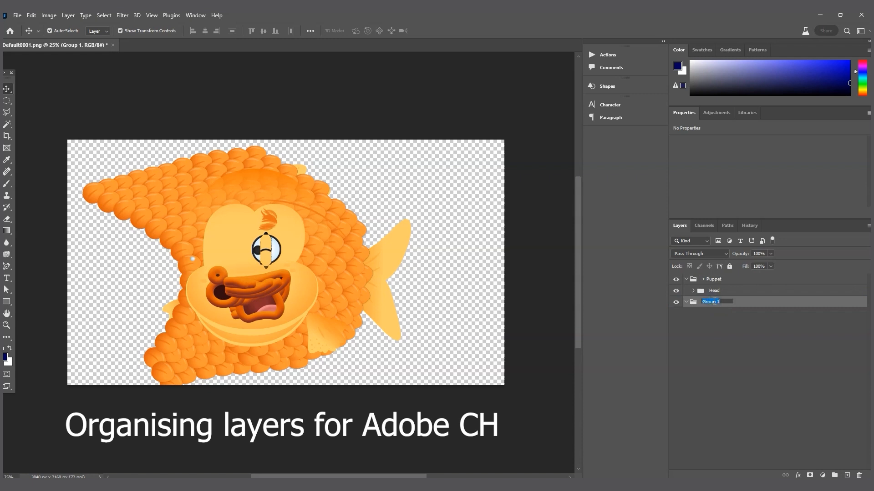
text(dy)
key(Return)
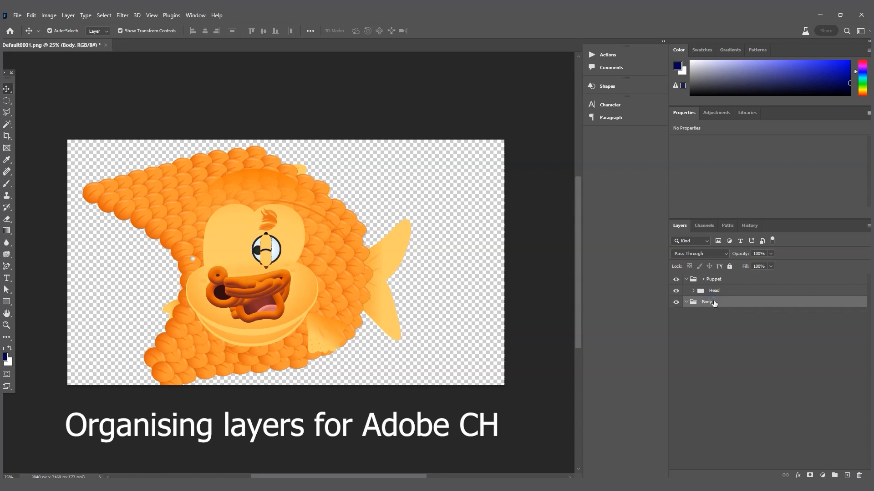
drag(714, 304, 718, 298)
Step: Draw a rounded rectangle over the fish's lower face and set Rectangle 1's opacity to 0%
click(8, 302)
drag(215, 258, 348, 448)
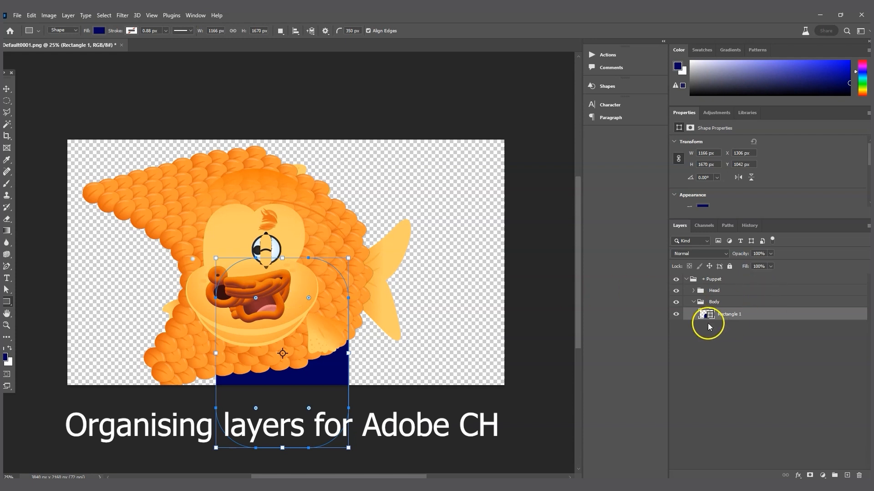
click(742, 319)
click(770, 256)
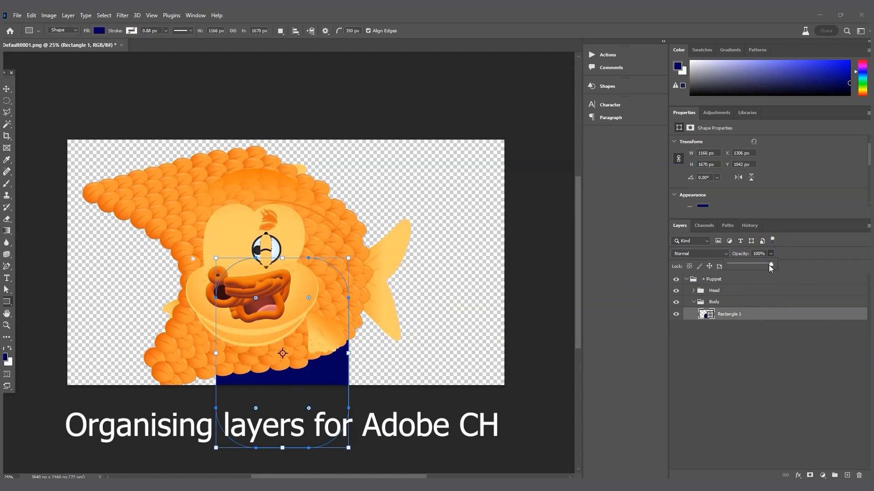
drag(773, 264, 694, 263)
click(719, 344)
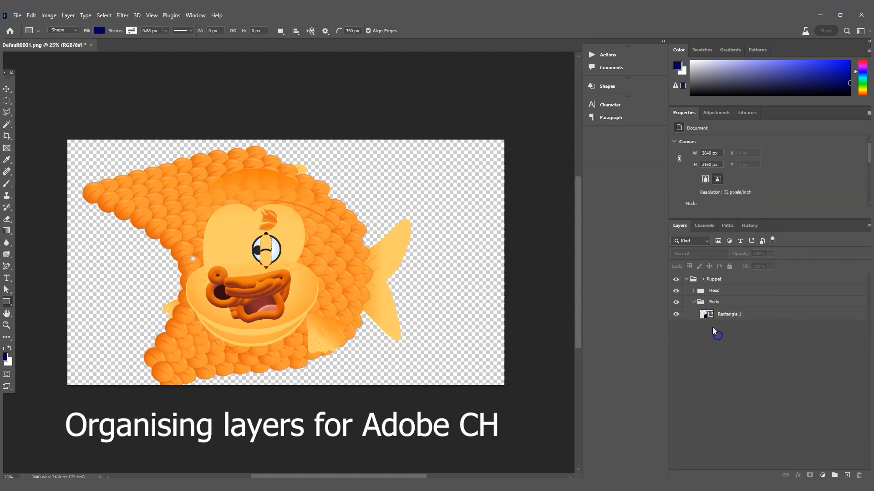
click(692, 289)
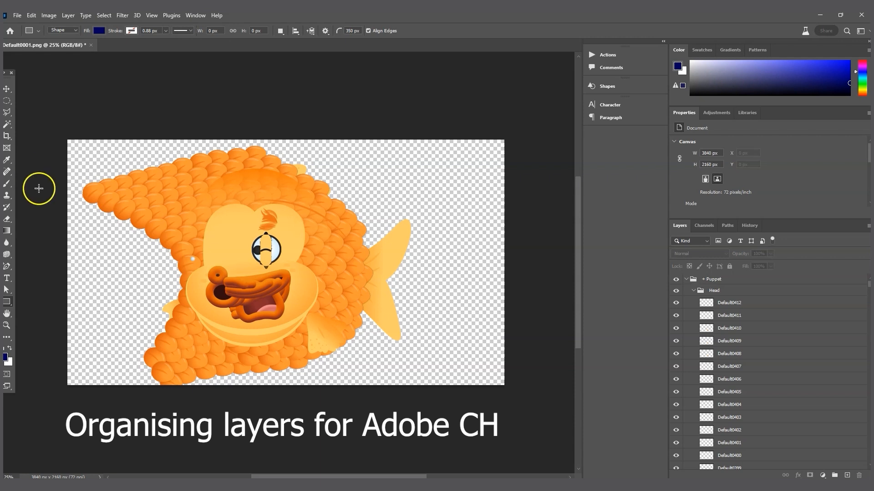
Step: With the Move tool, marquee-select the eye layers Default0407 to Default0410
click(8, 89)
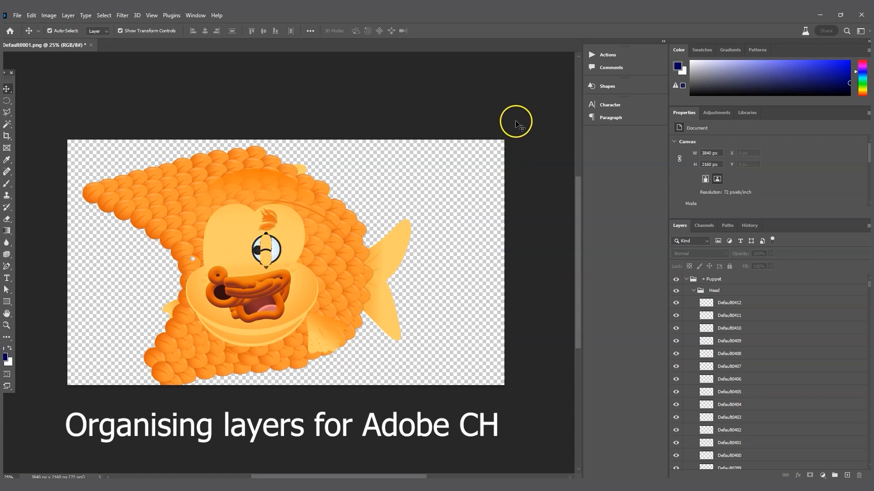
drag(507, 102, 308, 394)
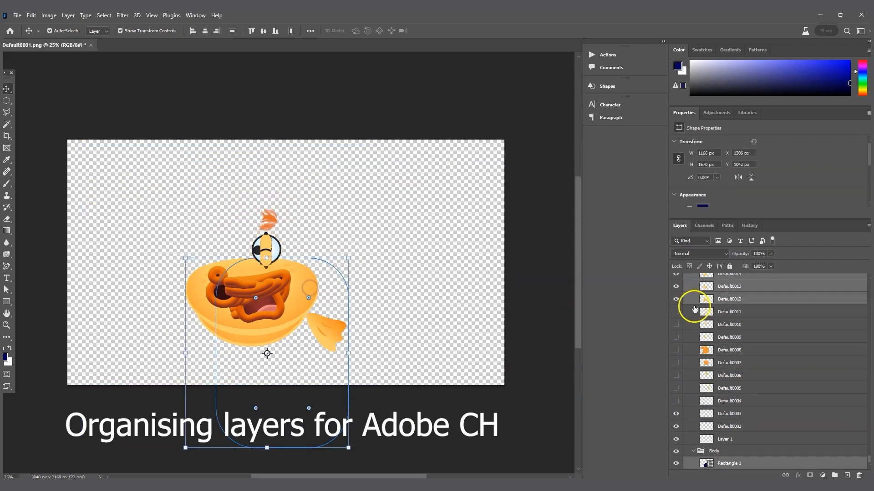
Step: Hide Default0407–Default0410, group the mouth layers as '+ Mouth', then hide that group
drag(676, 305, 678, 348)
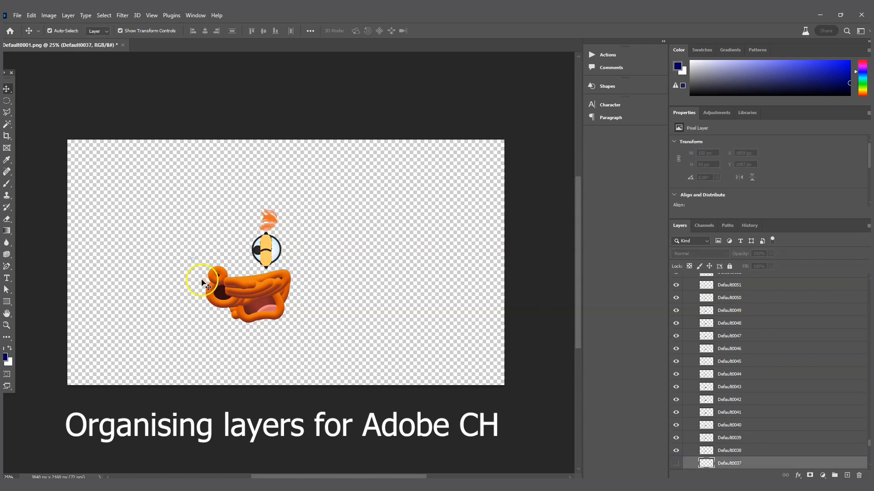
drag(175, 234, 234, 343)
drag(868, 458, 869, 374)
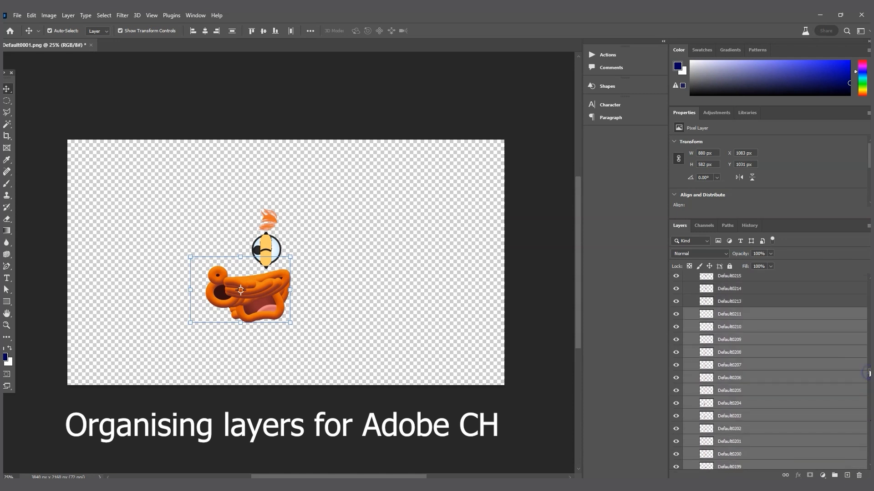
key(ctrl+g)
double_click(727, 285)
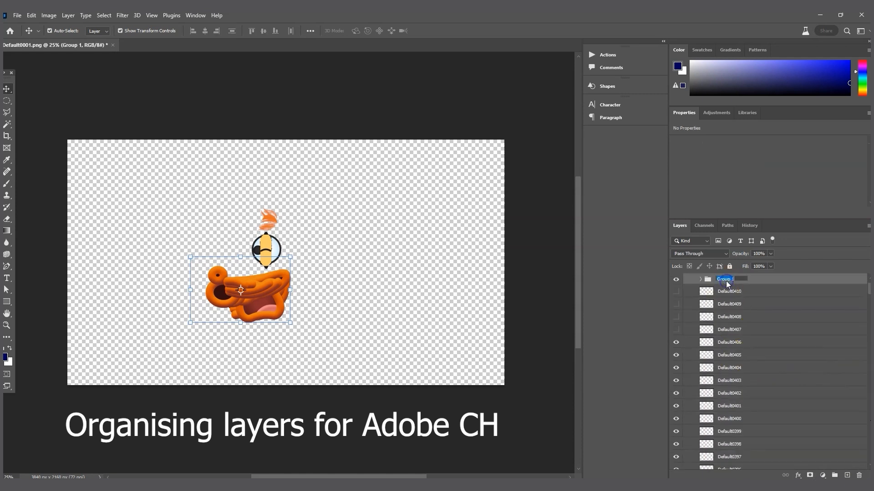
text(+ Mouth)
click(675, 278)
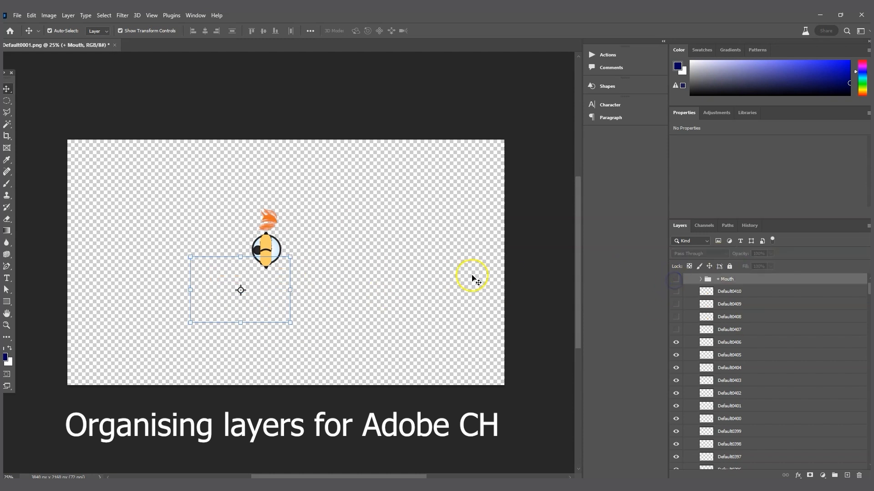
Step: Select the left eye's layers, including Default0334, 0333, 0329, 0328 and 0327
click(371, 218)
drag(203, 296, 330, 243)
scroll(761, 413, down, 10)
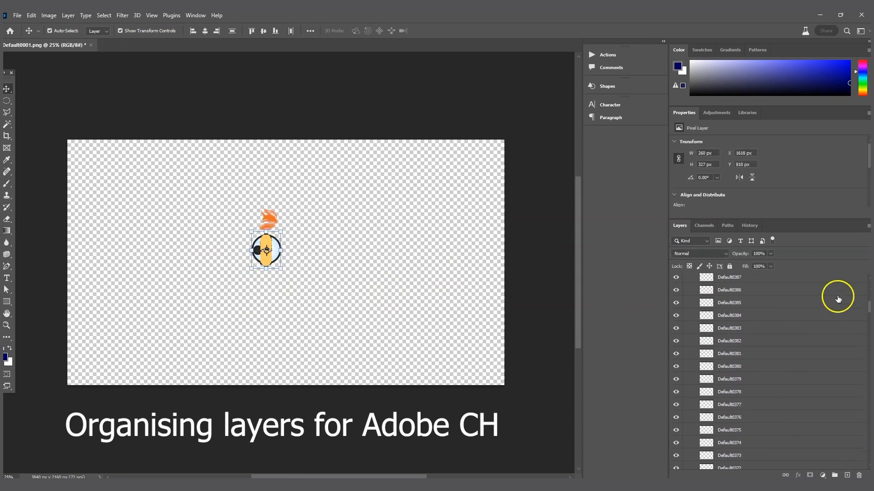
drag(869, 306, 868, 342)
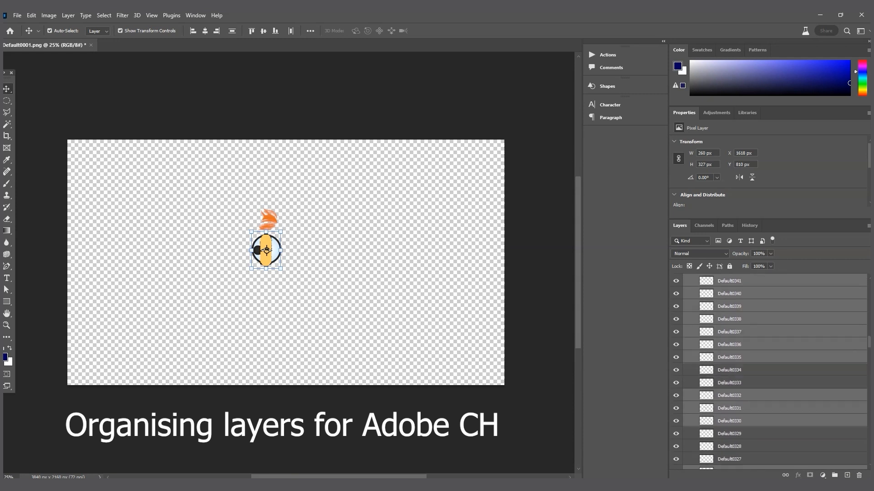
ctrl+click(735, 370)
ctrl+click(738, 383)
scroll(741, 394, down, 2)
ctrl+click(740, 379)
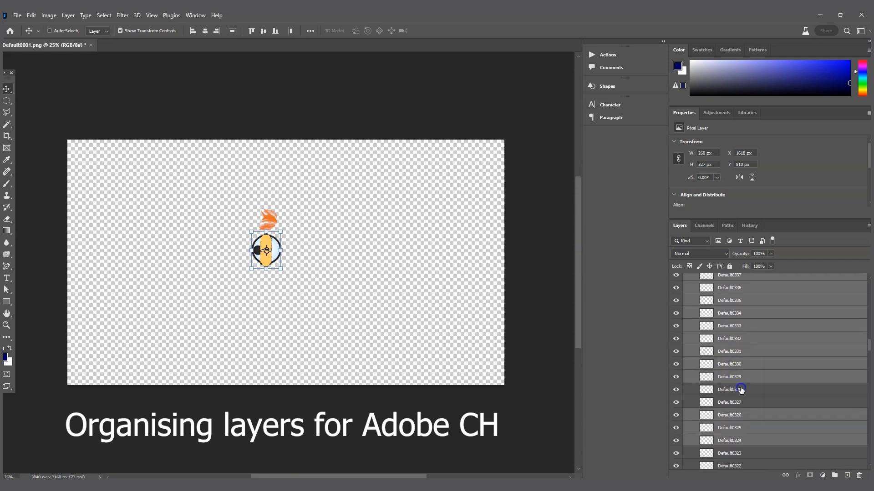
ctrl+click(740, 390)
ctrl+click(742, 402)
scroll(713, 427, up, 2)
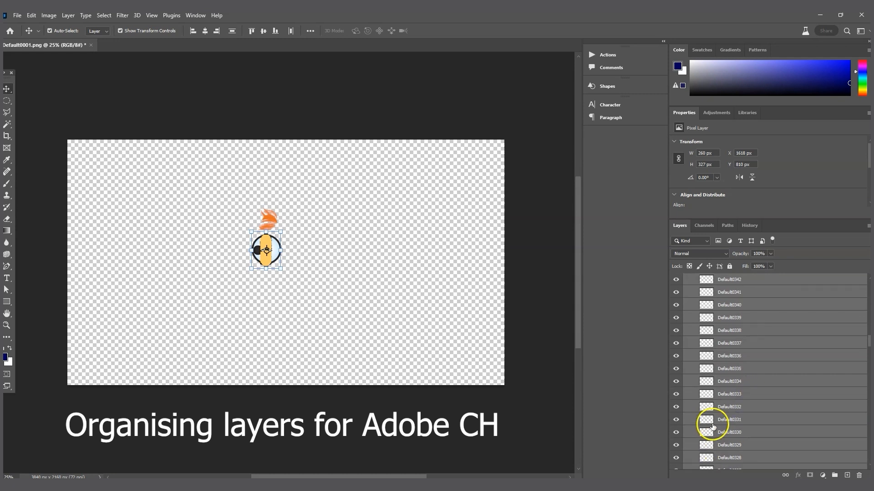
Step: Group the selected eye layers and name the group '+ left eye'
key(ctrl+g)
scroll(725, 359, up, 2)
double_click(726, 325)
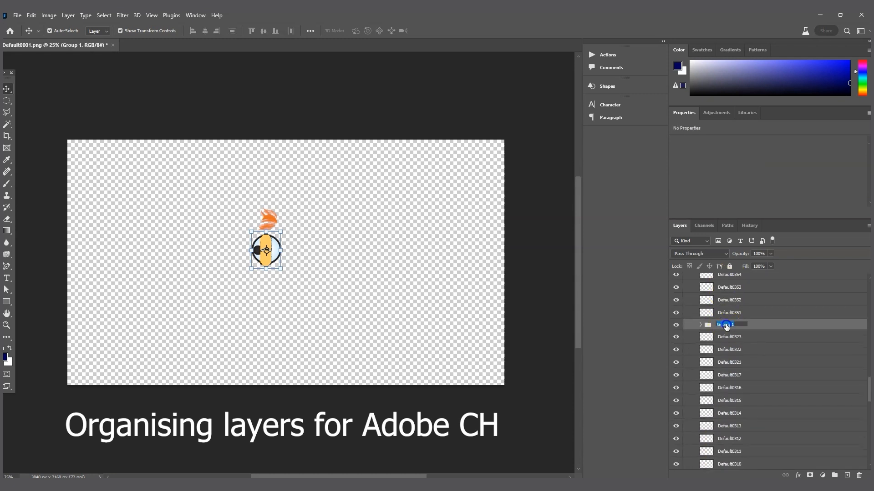
text(+ left eye)
key(Return)
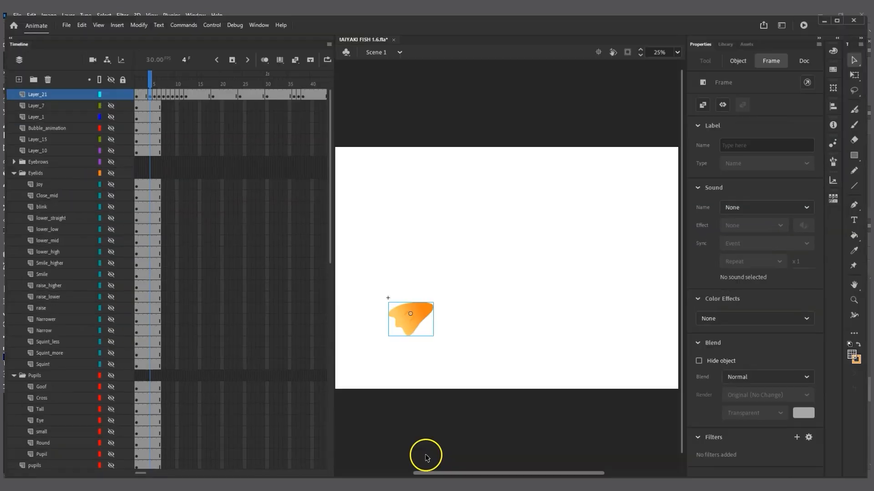
Step: Reset Animate to frame 1, show all fish layers, check the right pupil, then minimize Animate
drag(146, 73, 133, 73)
click(107, 75)
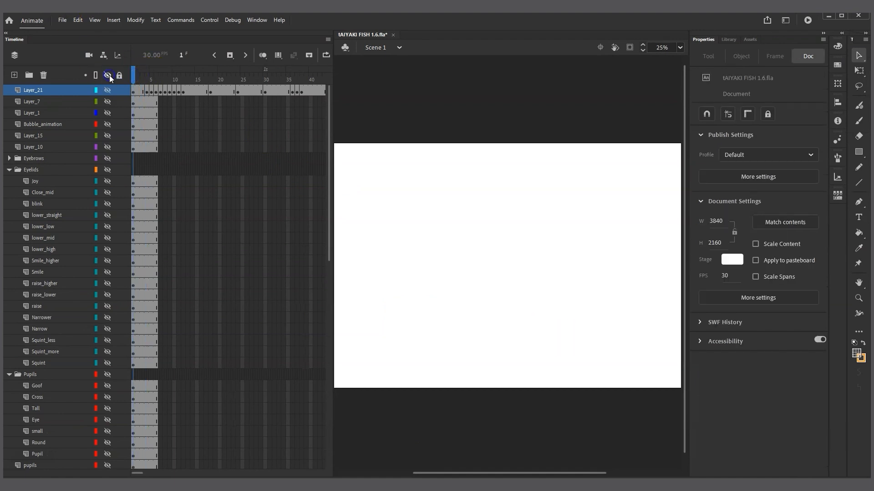
click(109, 75)
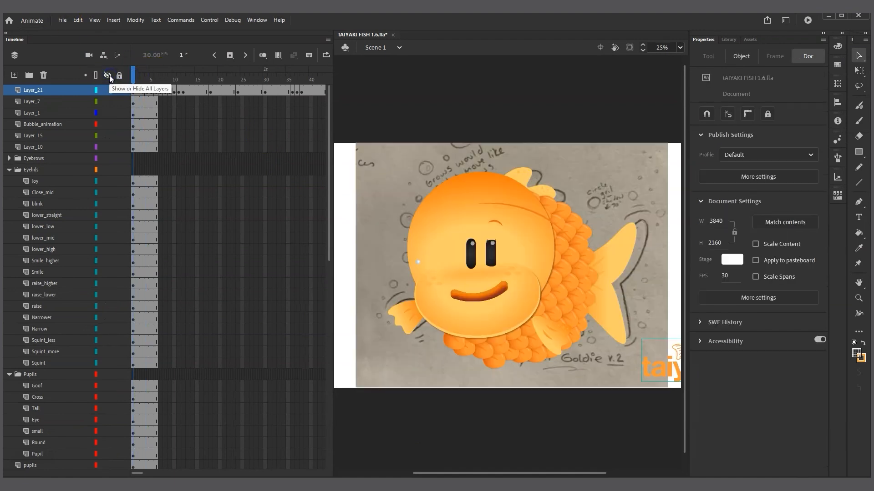
click(490, 254)
click(493, 249)
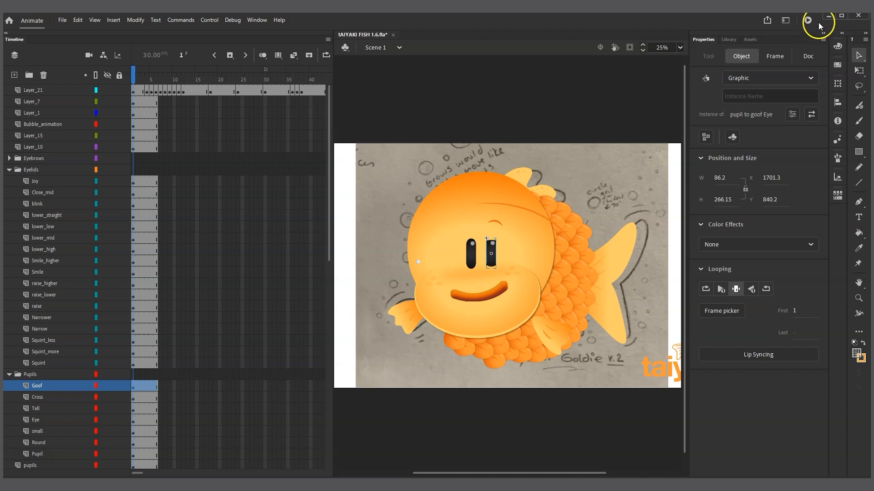
click(829, 17)
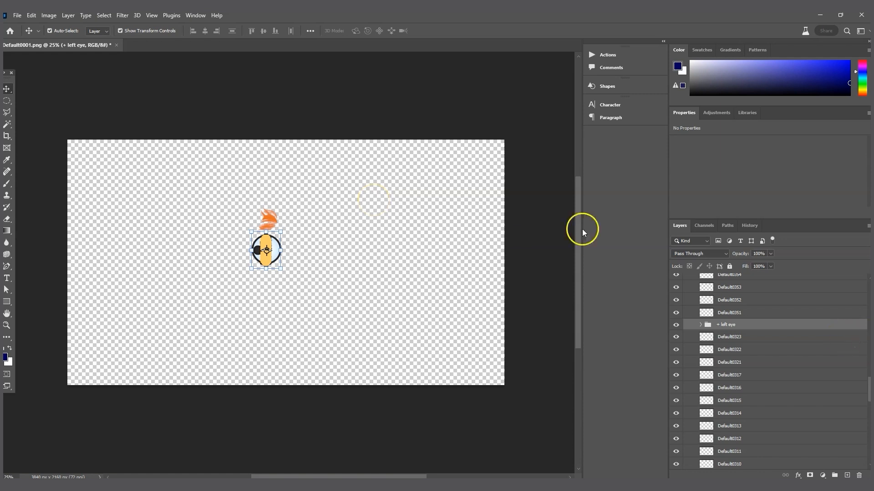
Step: Hide the + left eye group and select the remaining eye artwork on the canvas
click(676, 326)
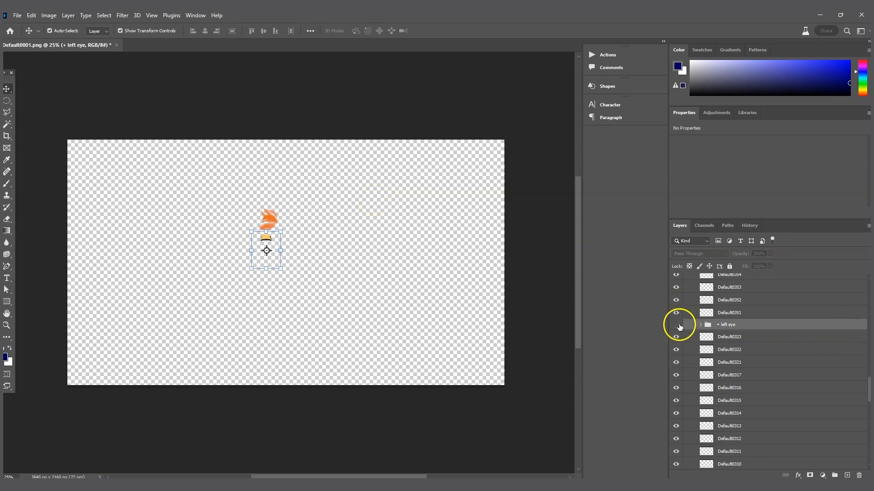
click(400, 293)
drag(312, 264, 250, 238)
scroll(814, 397, down, 2)
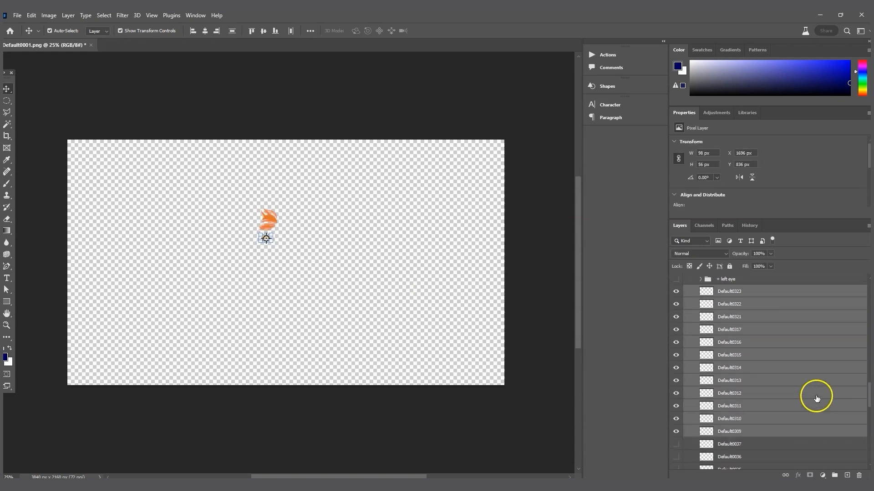
Step: Move the selected eye layers into the + left eye group and collapse it
click(701, 302)
scroll(762, 395, down, 5)
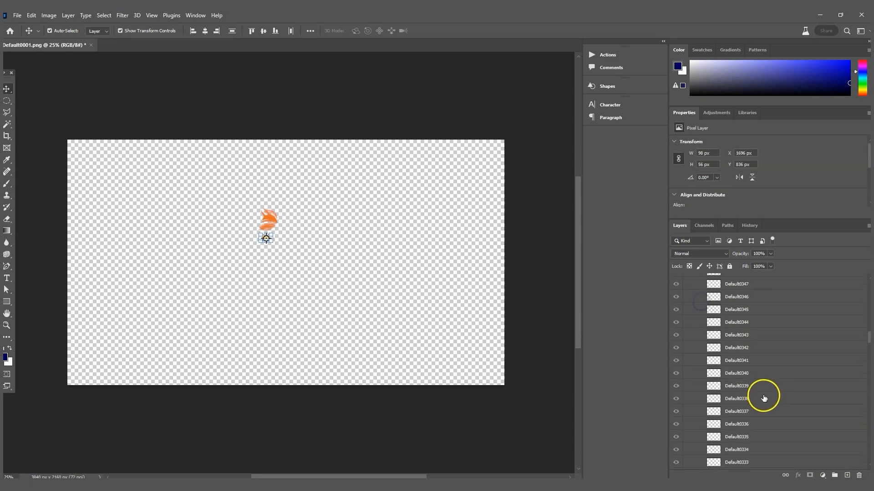
drag(868, 339, 869, 427)
scroll(725, 344, up, 1)
drag(728, 356, 775, 353)
drag(868, 422, 868, 330)
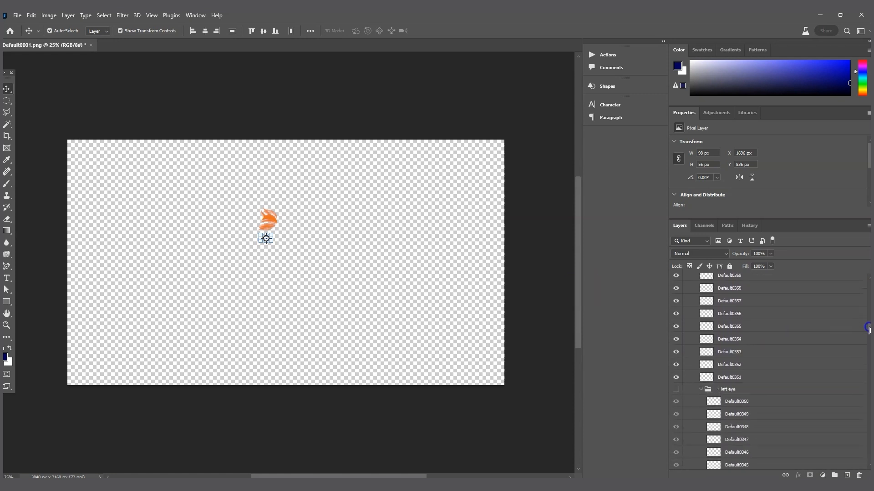
click(702, 389)
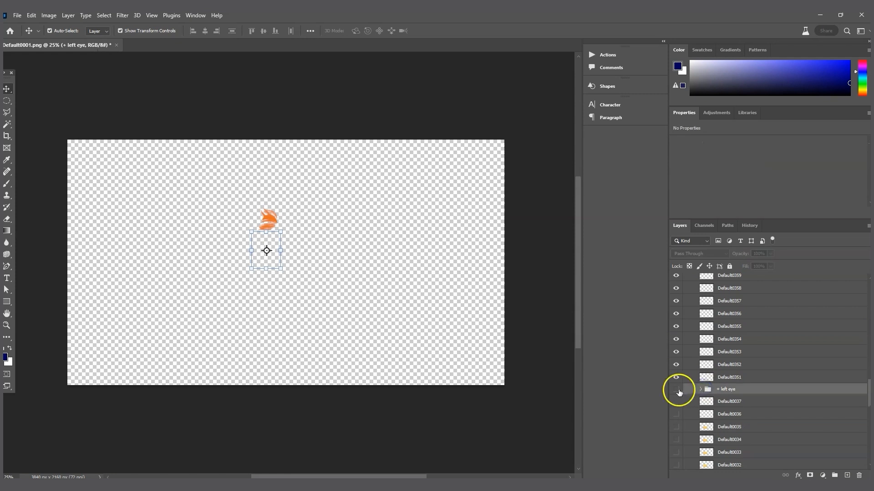
Step: Marquee-select the orange eyebrow shape on the canvas
click(337, 245)
drag(327, 196, 211, 275)
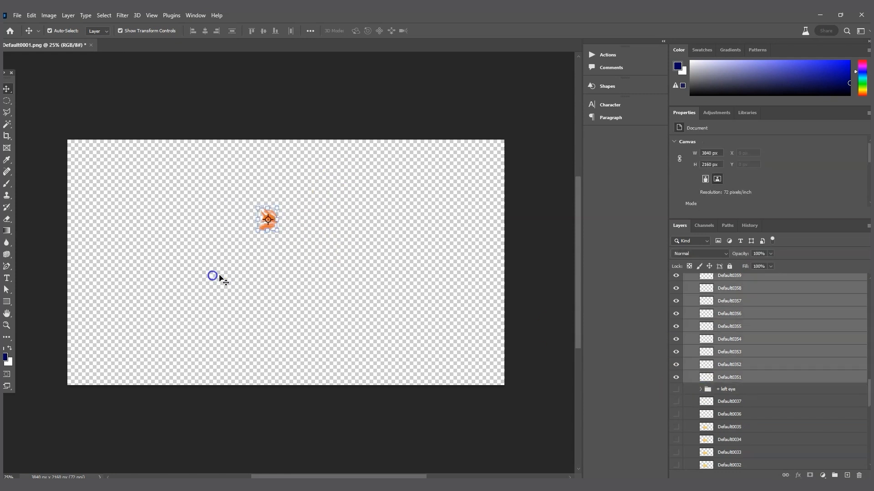
scroll(787, 344, up, 4)
scroll(786, 346, up, 10)
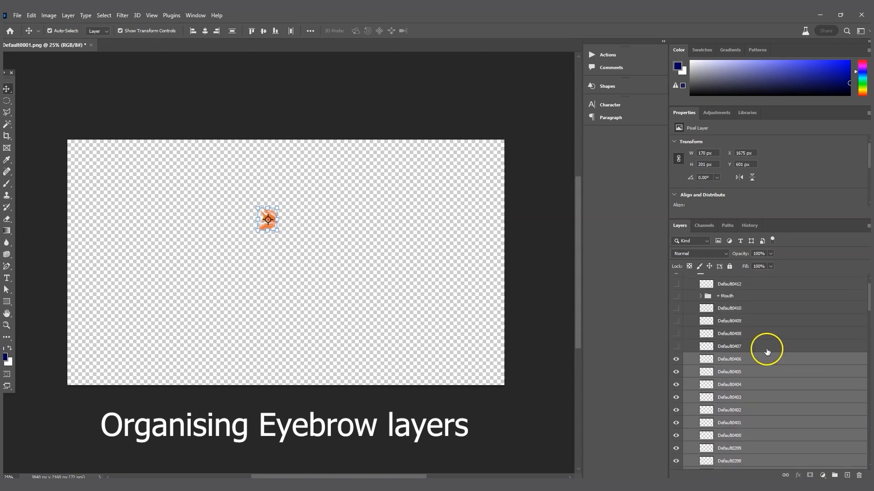
Step: Group the selected eyebrow layers as '+ left eyebrow' and expand it to list its frames
key(ctrl+g)
double_click(727, 358)
text(+)
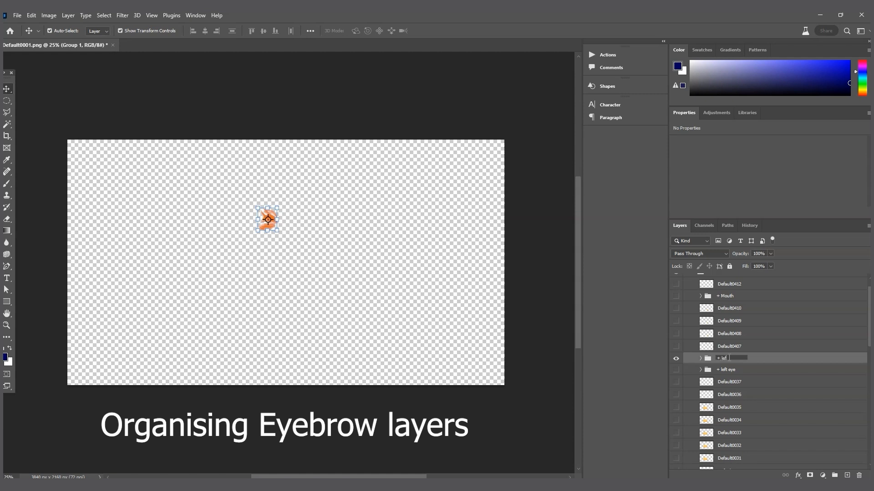
text(left eyebrow)
key(Return)
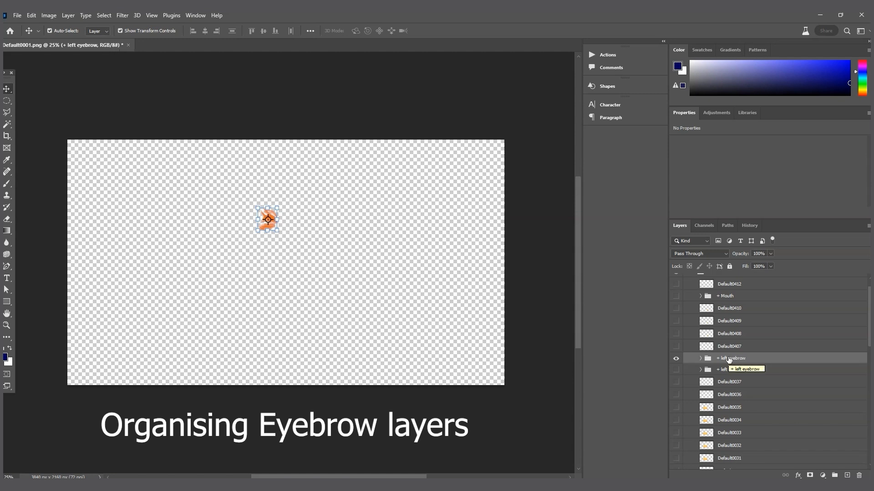
click(700, 359)
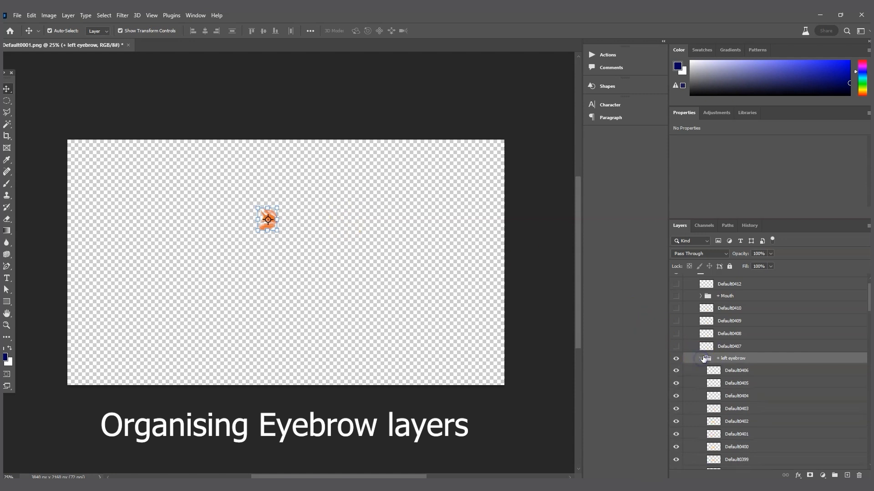
drag(867, 293, 860, 391)
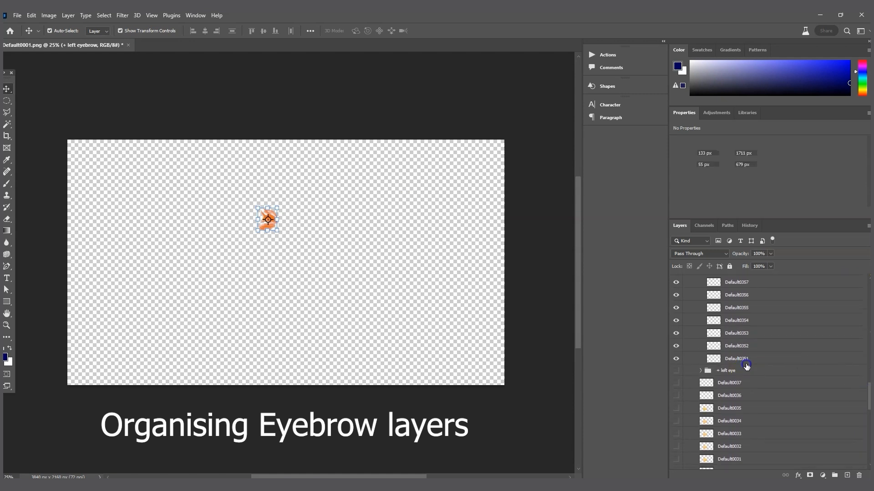
Step: Select Default0351, the bottom frame layer of the + left eyebrow group
click(746, 364)
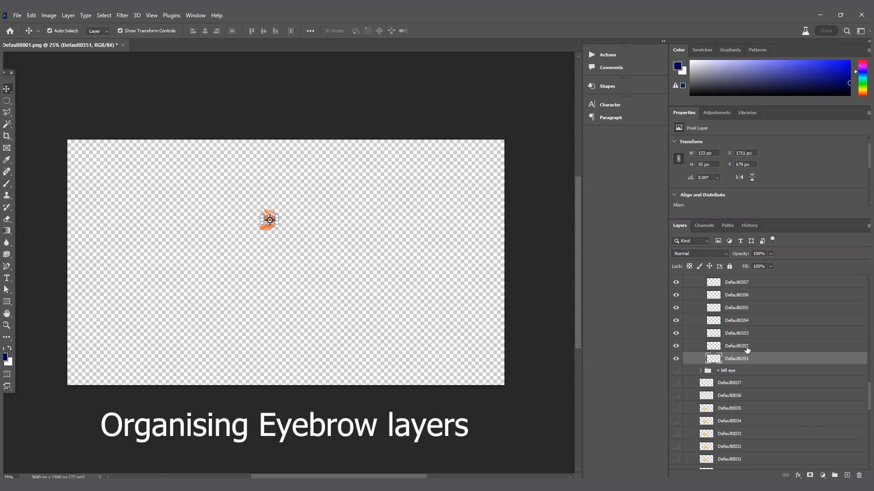
Step: Group frames Default0351–Default0356 into Group 1
scroll(756, 357, up, 3)
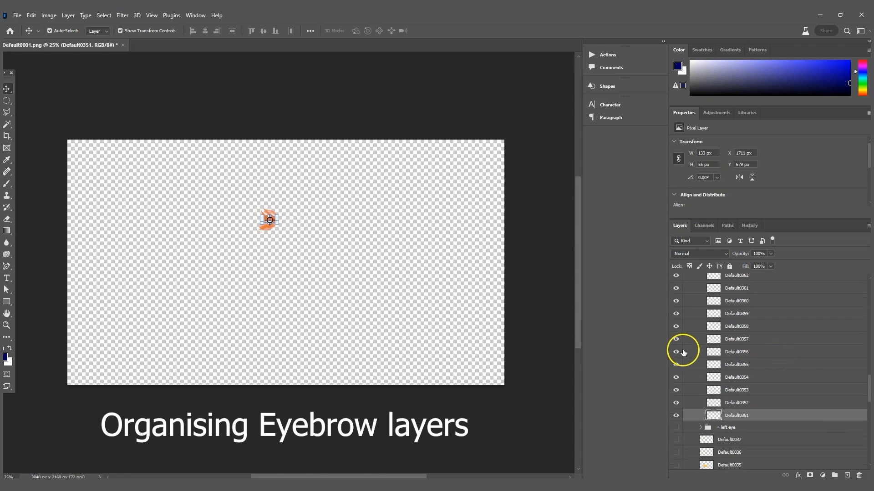
scroll(822, 380, down, 2)
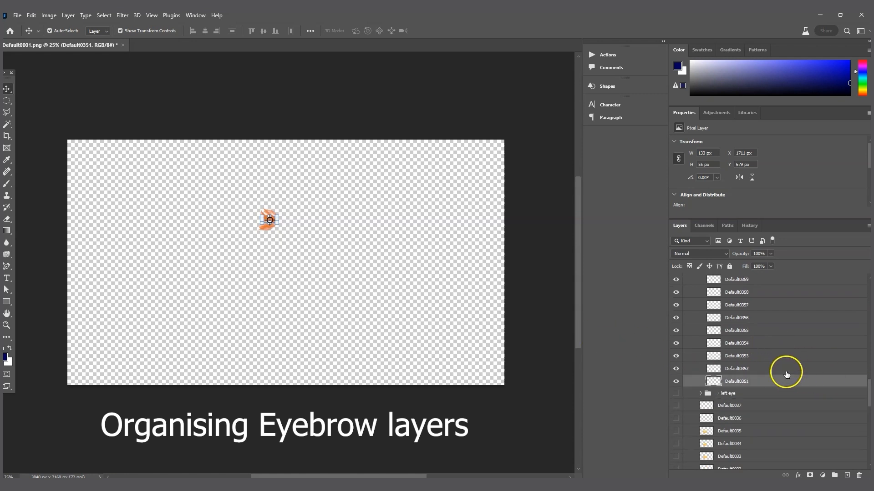
ctrl+click(743, 367)
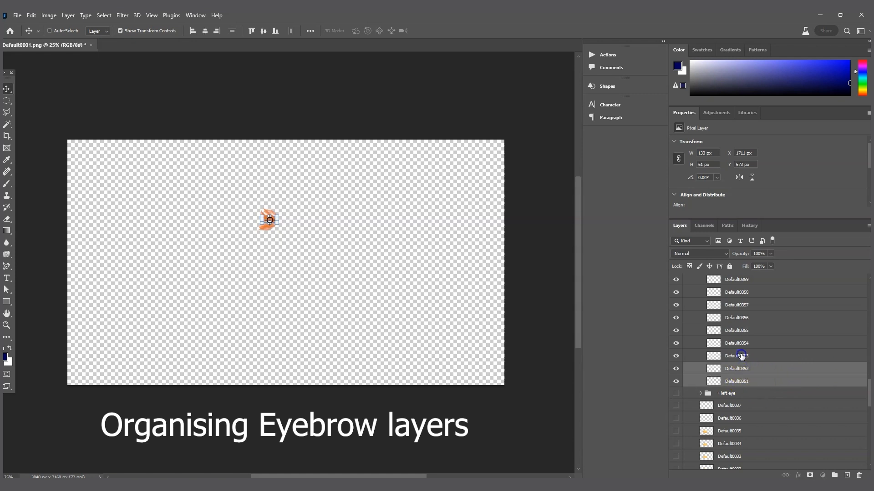
ctrl+click(742, 355)
ctrl+click(743, 343)
ctrl+click(744, 330)
ctrl+click(745, 318)
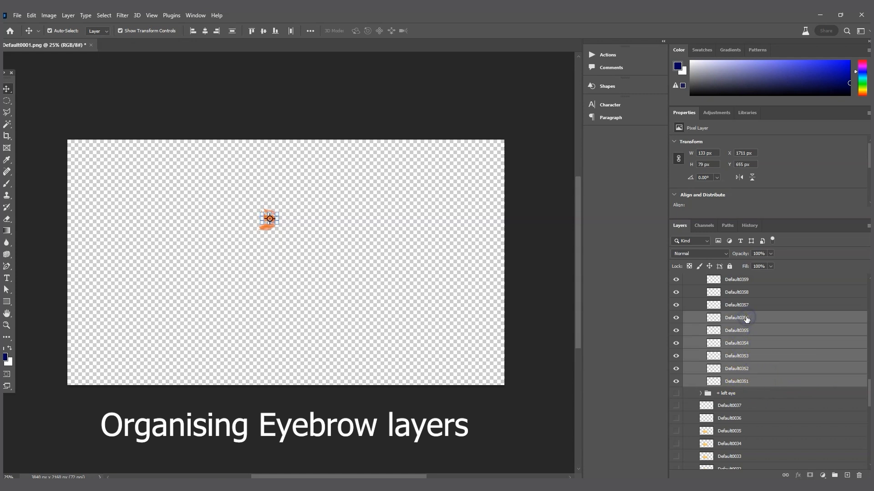
key(ctrl+g)
Step: Group frames Default0357–Default0362 into Group 2
scroll(742, 359, up, 5)
click(738, 418)
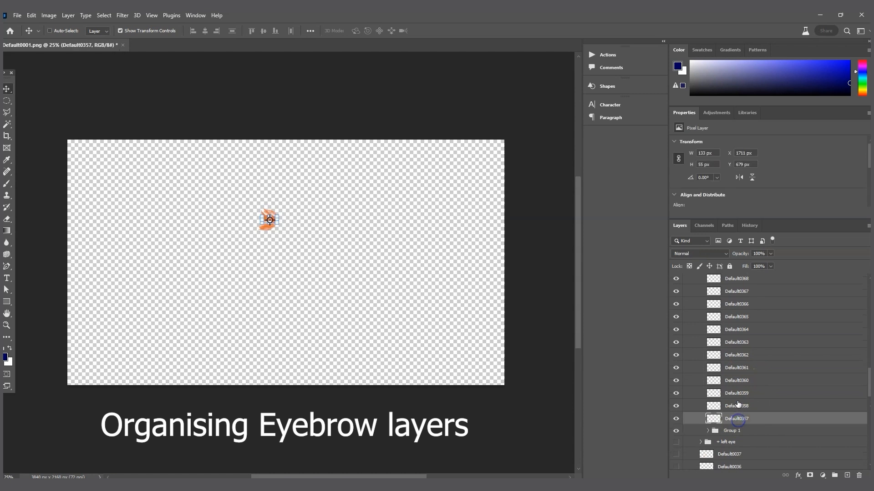
ctrl+click(737, 405)
ctrl+click(738, 394)
ctrl+click(737, 380)
ctrl+click(738, 367)
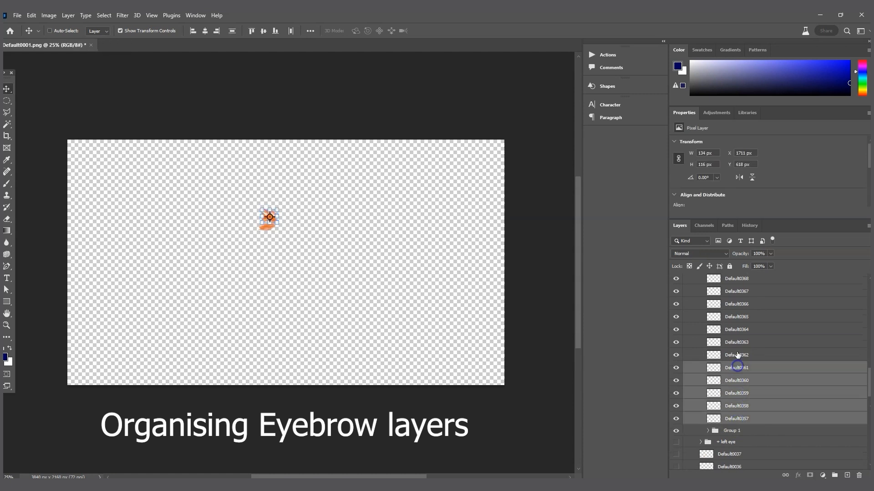
ctrl+click(737, 355)
key(ctrl+g)
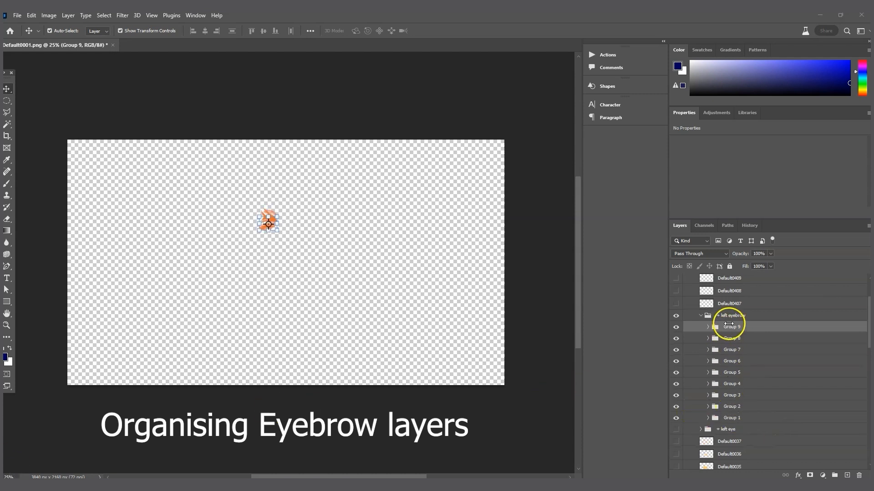
Step: Select Group 1 and switch over to the taiyaki fish file in Animate
click(730, 417)
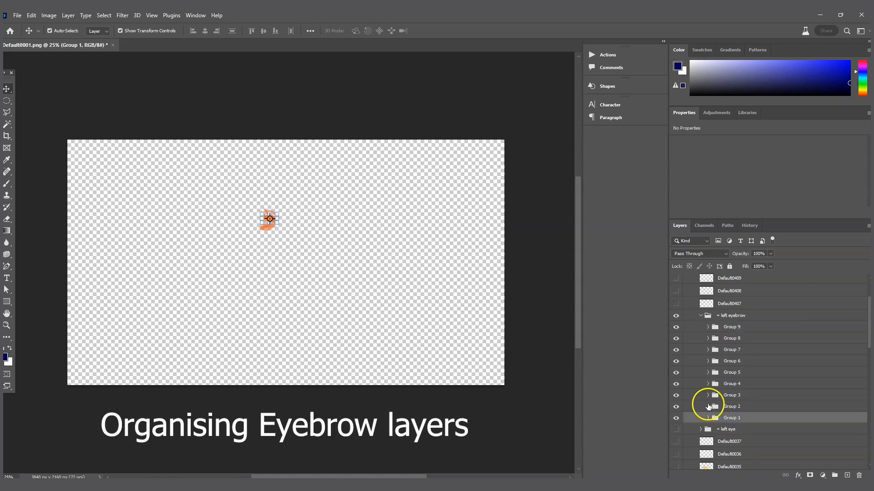
mouse_move(440, 487)
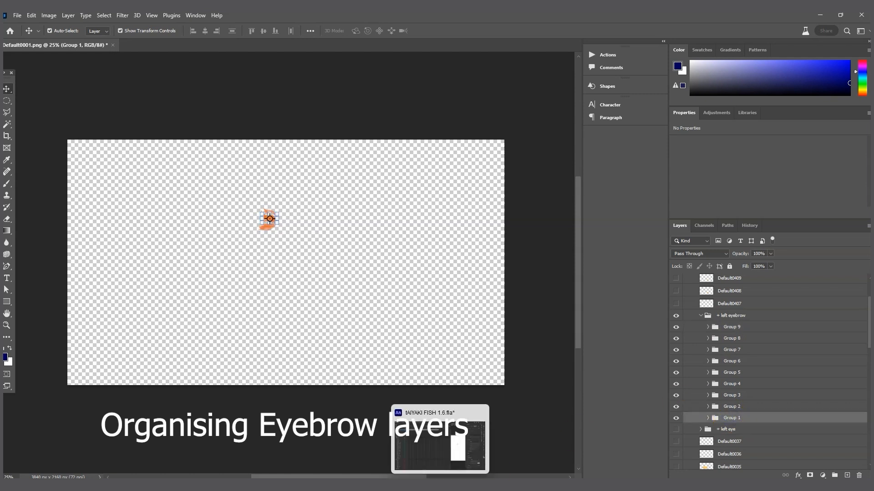
click(412, 430)
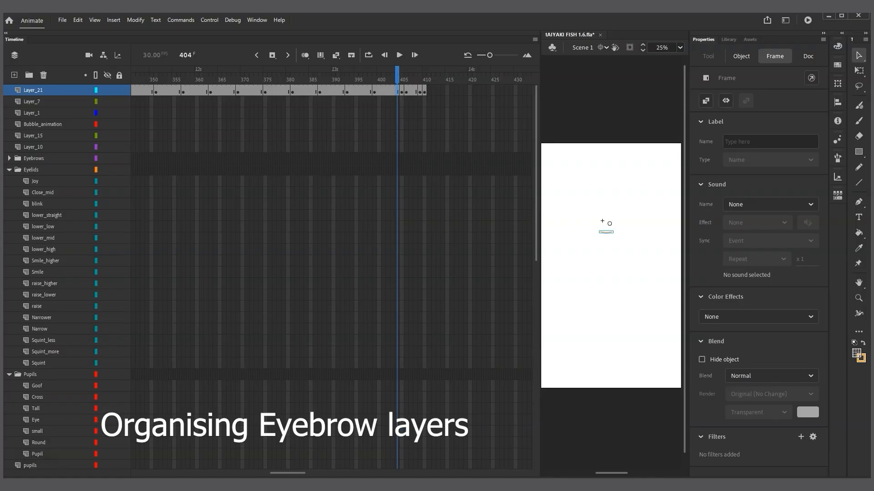
Step: Expand Animate's Eyebrows timeline folder and select the arch layer to review expression names
click(508, 486)
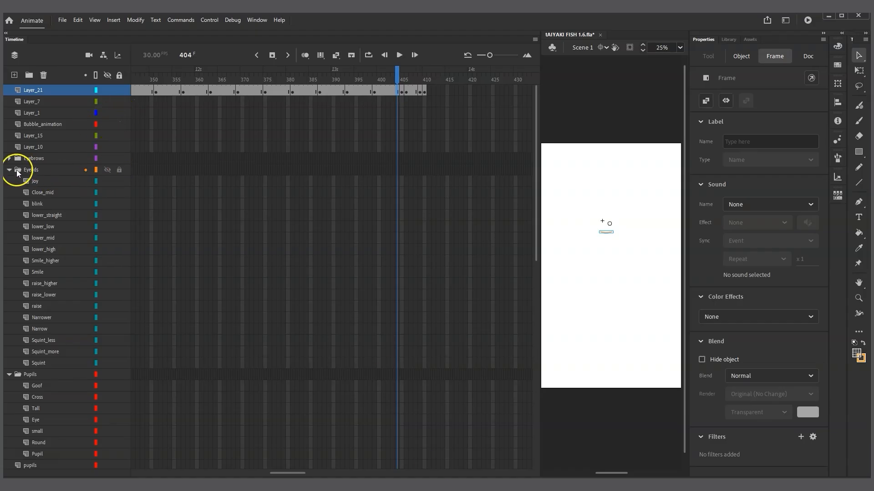
click(9, 158)
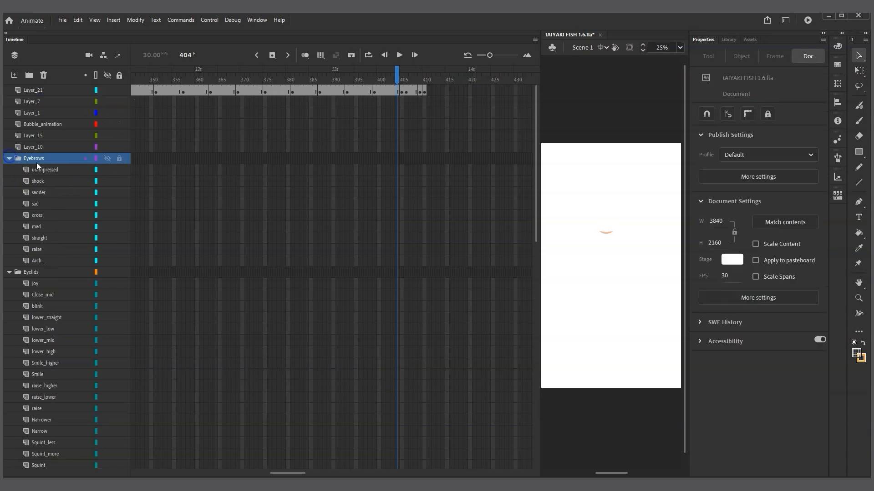
click(50, 259)
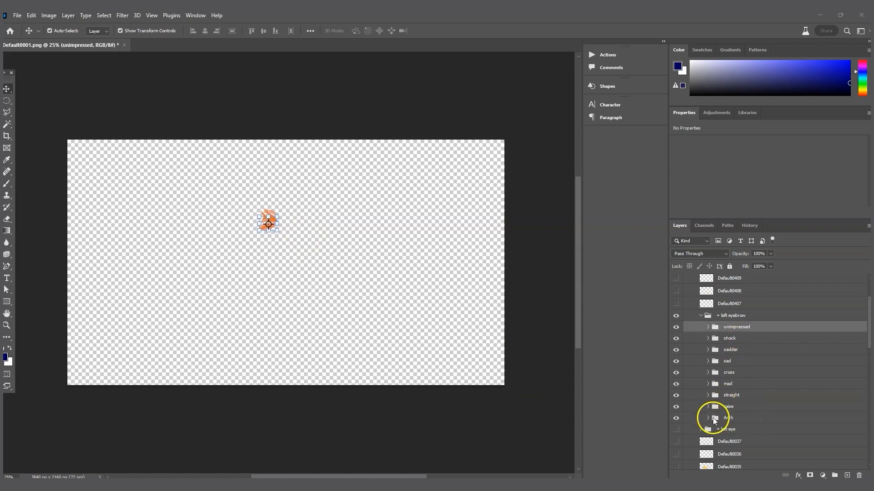
Step: Move Default0351 out of the Arch group, rename it Default, and place Arch above it
click(708, 418)
scroll(737, 428, down, 3)
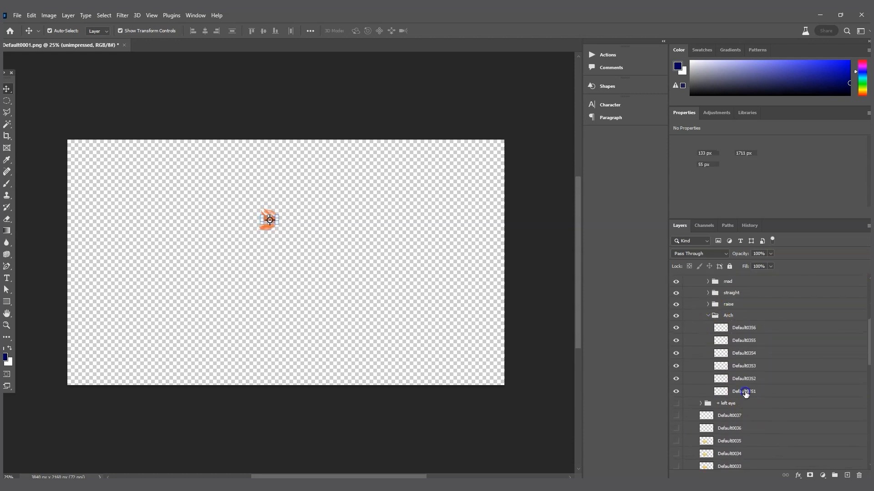
click(744, 393)
drag(744, 394, 744, 318)
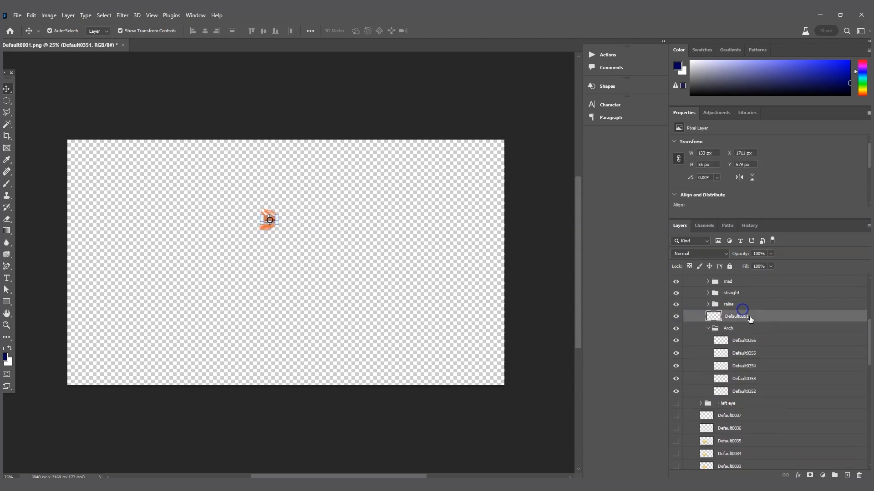
double_click(745, 316)
key(Return)
drag(737, 327, 743, 312)
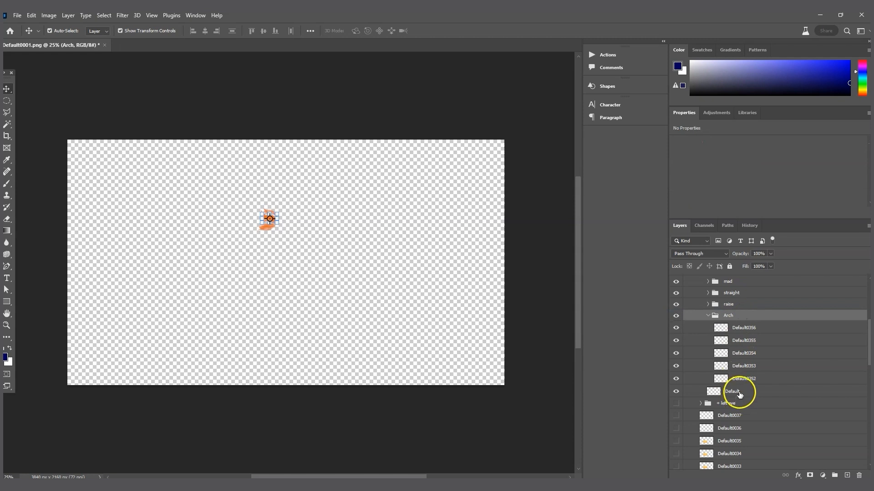
click(726, 390)
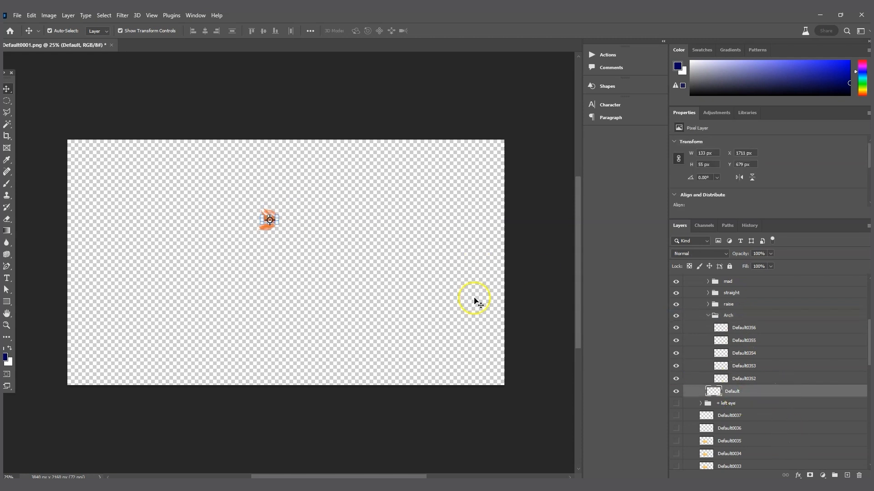
click(729, 316)
click(747, 379)
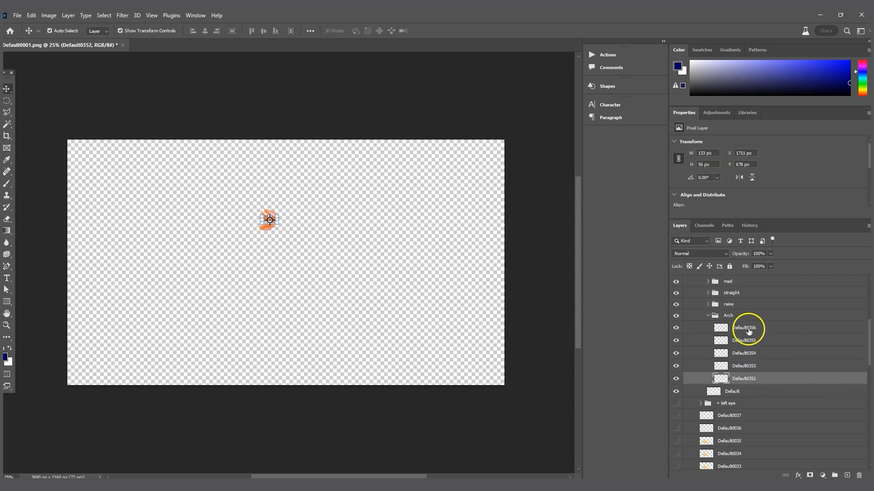
Step: Delete the first frames of raise, straight, mad and cross: Default0357, 0363, 0369, 0375
click(708, 304)
click(749, 377)
key(Delete)
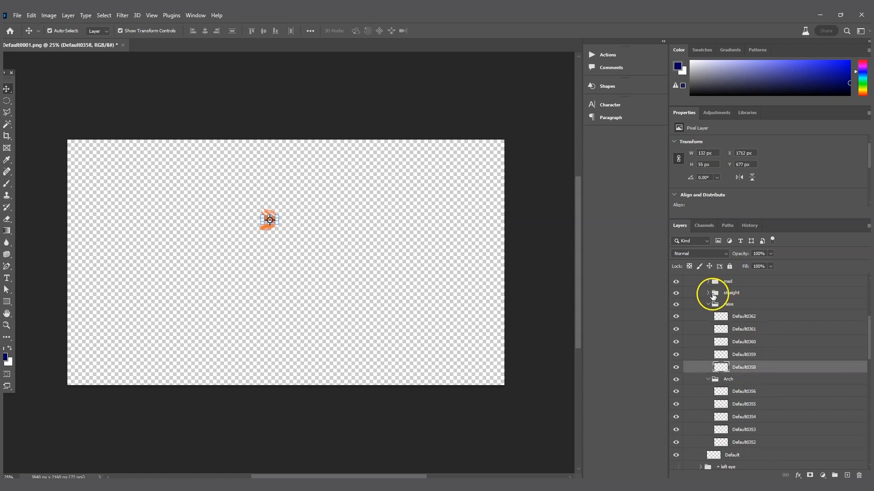
click(708, 294)
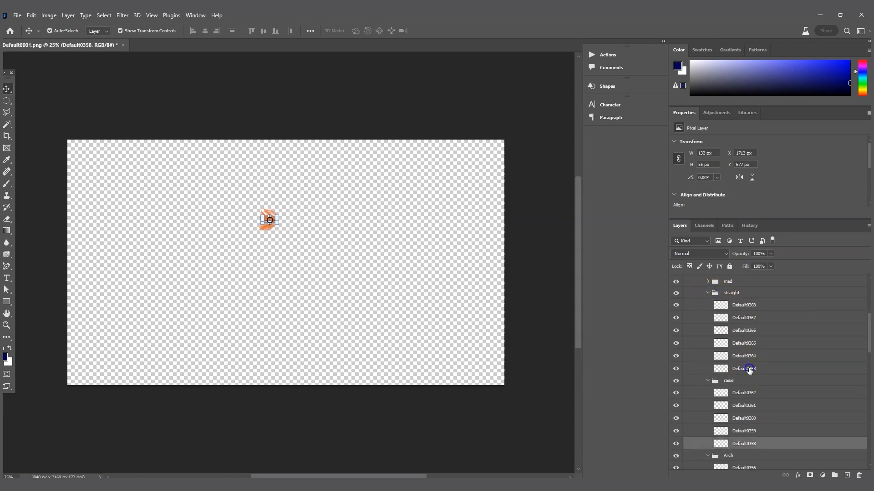
click(749, 367)
key(Delete)
click(709, 282)
click(743, 356)
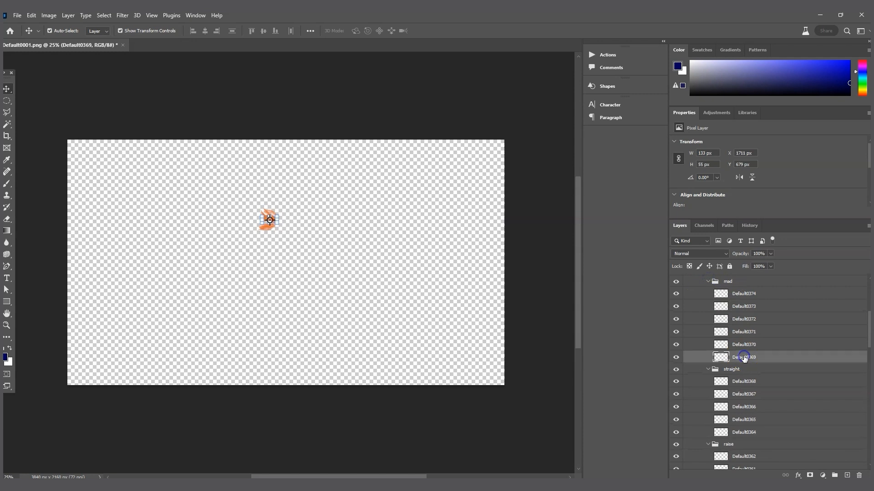
key(Delete)
click(707, 304)
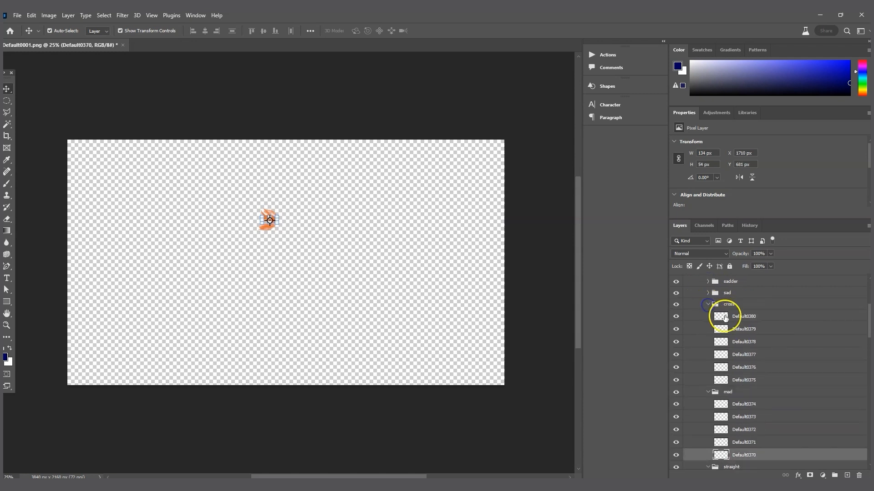
click(746, 382)
key(Delete)
Step: Delete the first frames of sad, sadder, shock and unimpressed: Default0381, 0387, 0393, 0399
click(707, 293)
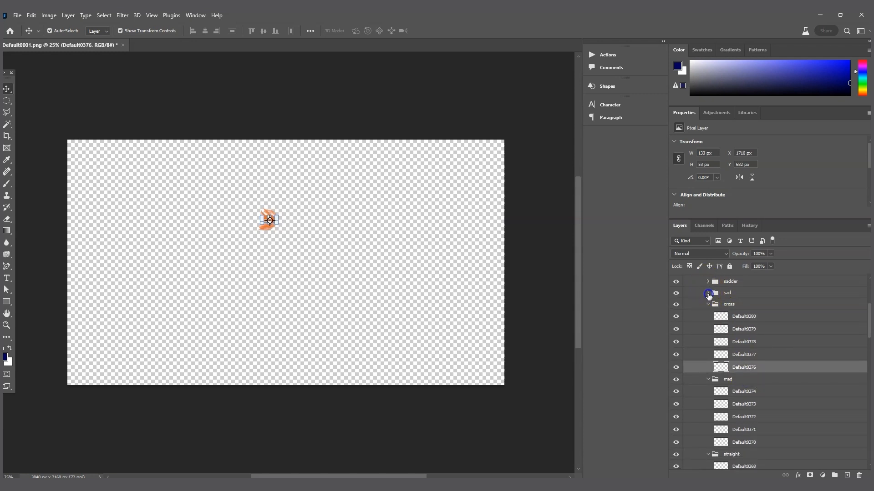
click(739, 368)
key(Delete)
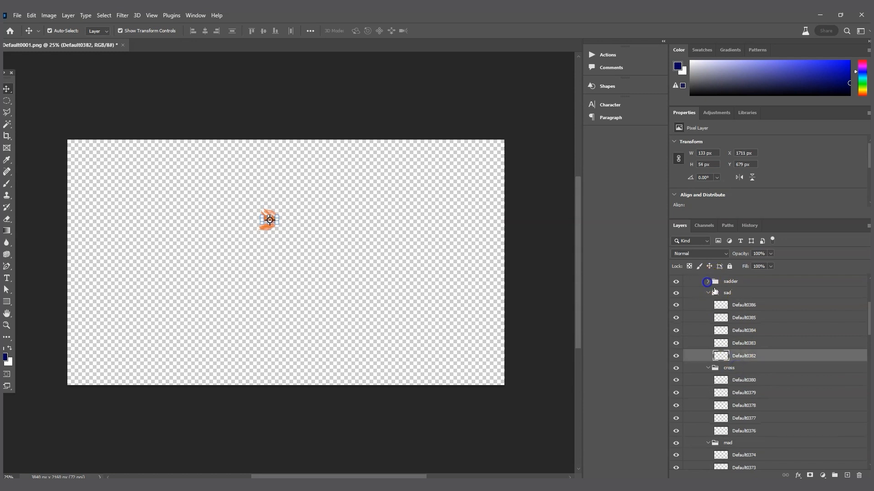
click(708, 282)
click(734, 360)
key(Delete)
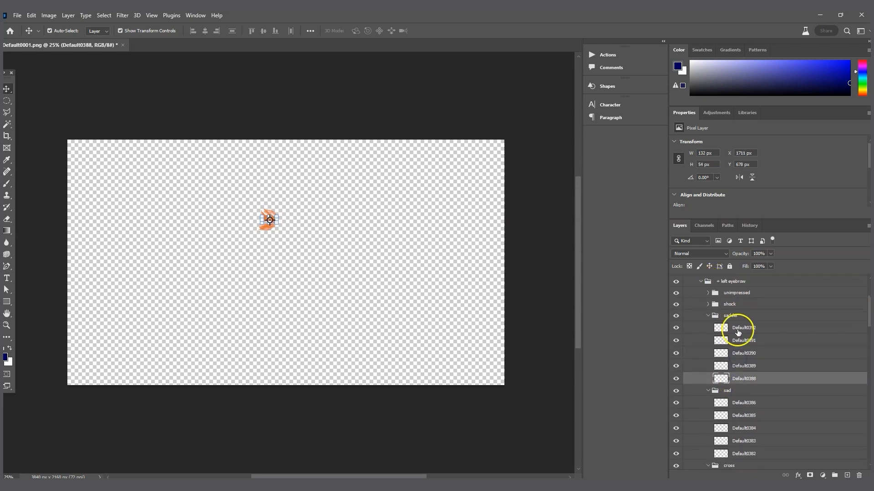
click(708, 304)
click(746, 380)
key(Delete)
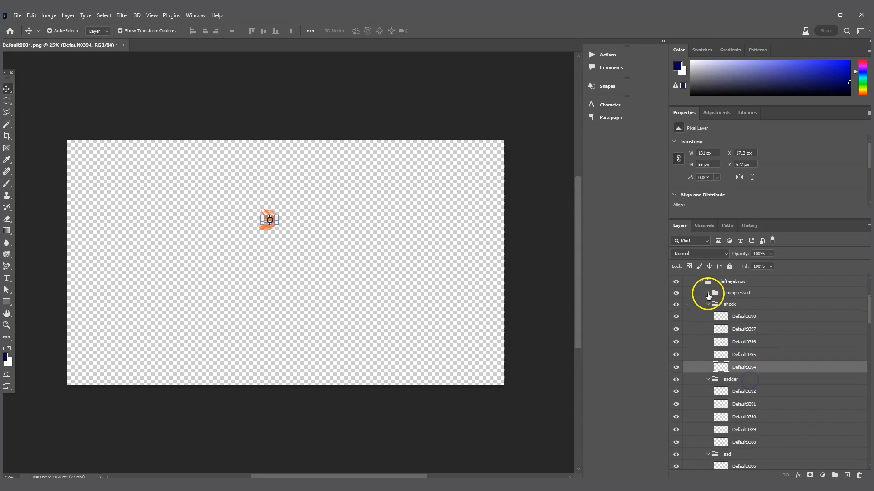
click(707, 293)
click(749, 370)
key(Delete)
click(736, 378)
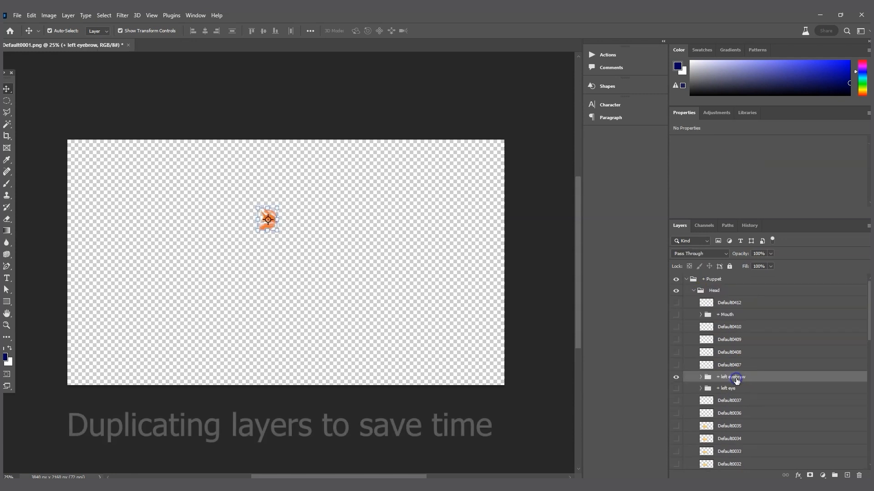
Step: Duplicate the + left eyebrow group and name the copy '+ right eyebrow'
right_click(736, 379)
click(768, 140)
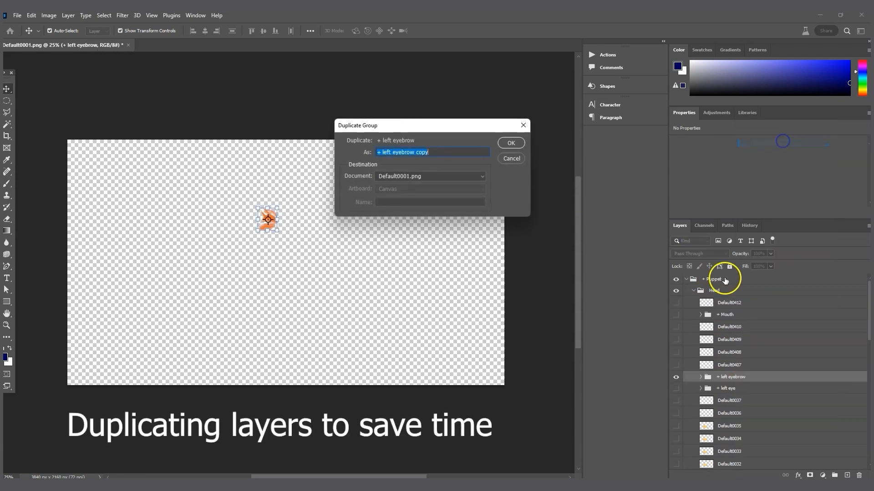
drag(382, 151, 539, 155)
text(righ)
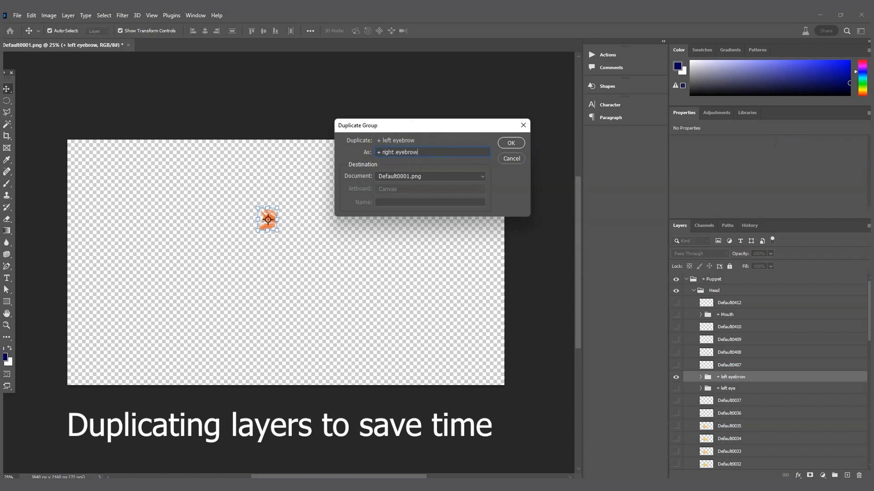
text(t eyebrow)
key(Return)
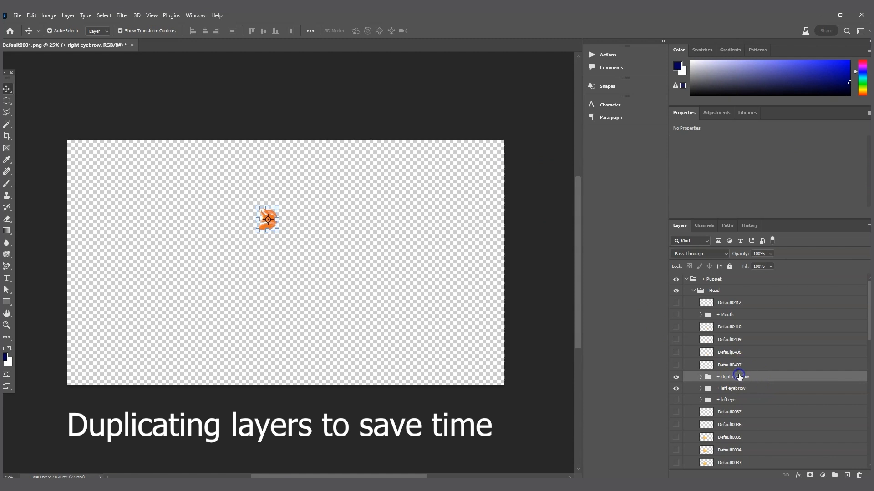
Step: Flip the + right eyebrow group horizontally
click(31, 15)
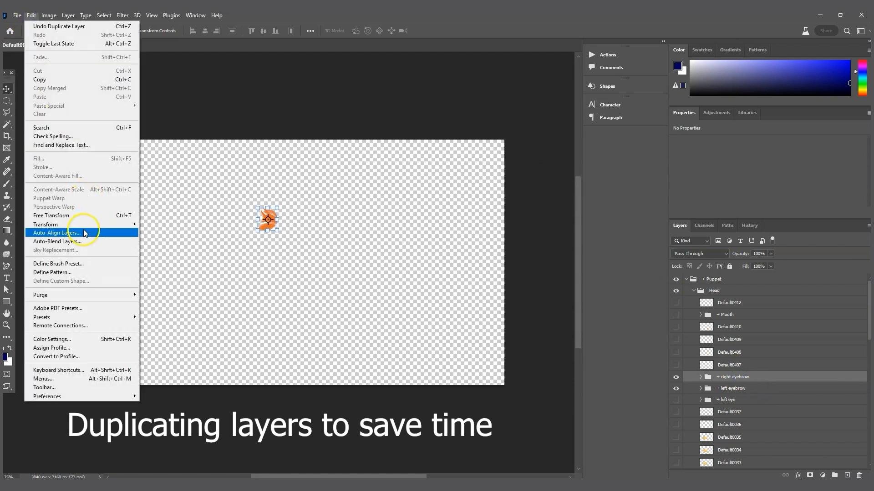
mouse_move(118, 226)
click(199, 380)
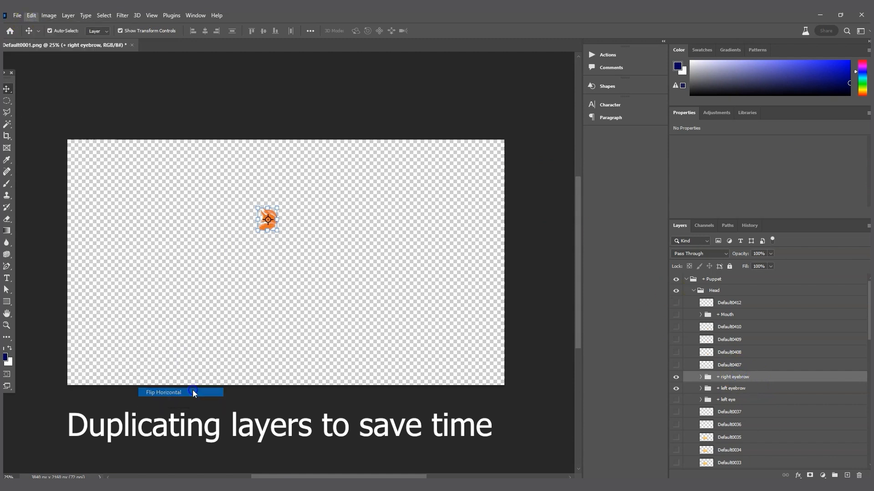
Step: Nudge the mirrored right eyebrow to the left with the arrow keys
key(Left)
key(Left)
key(Left)
key(Left)
key(Left)
key(Left)
key(Left)
key(Left)
key(Left)
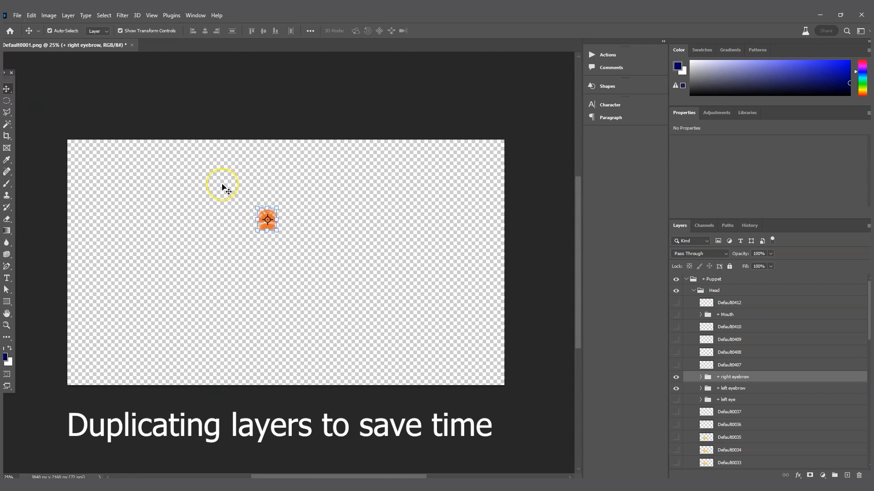
key(Left)
key(Left)
key(Left)
key(Left)
key(Left)
key(Left)
key(Left)
key(Left)
key(Left)
key(Left)
key(Left)
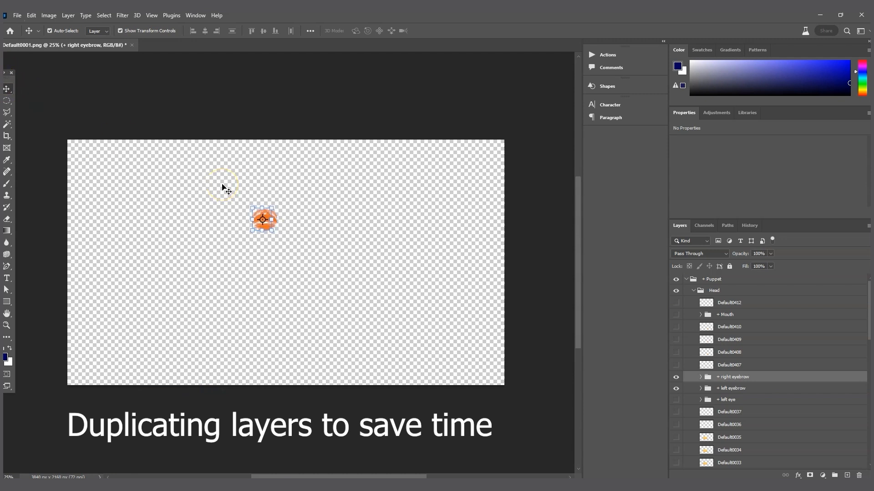
key(Left)
key(Left)
key(Left)
key(Left)
key(Left)
key(Left)
key(Left)
key(Left)
key(Left)
key(Left)
key(Left)
key(Left)
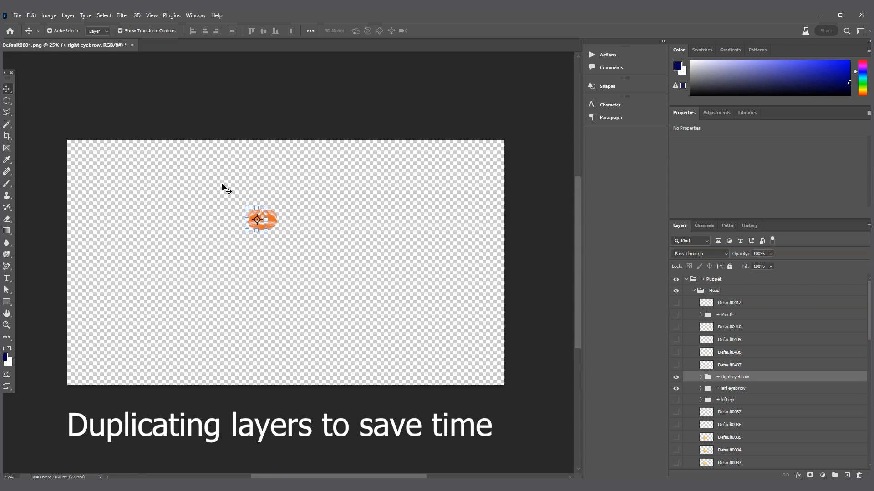
key(Left)
key(Left)
key(Left)
key(Left)
key(Left)
key(Left)
key(Left)
key(Left)
key(Left)
key(Left)
key(Left)
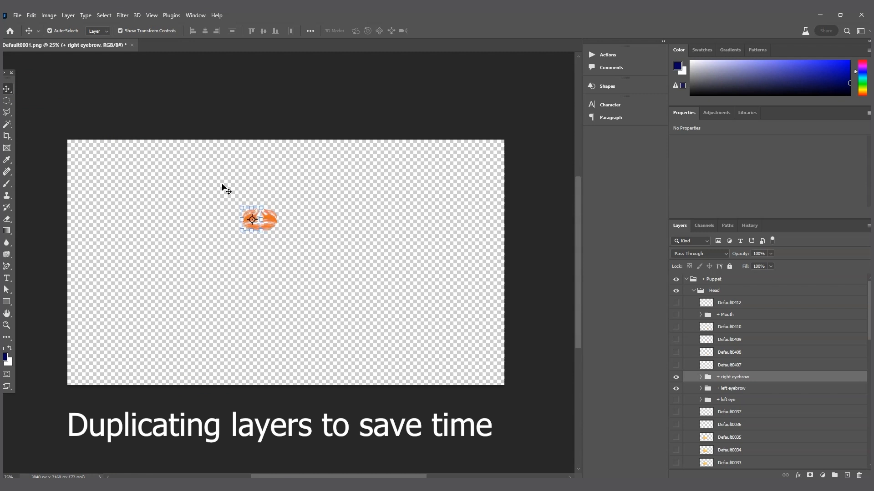
click(351, 231)
key(Left)
key(Left)
key(Left)
key(Left)
key(Left)
key(Left)
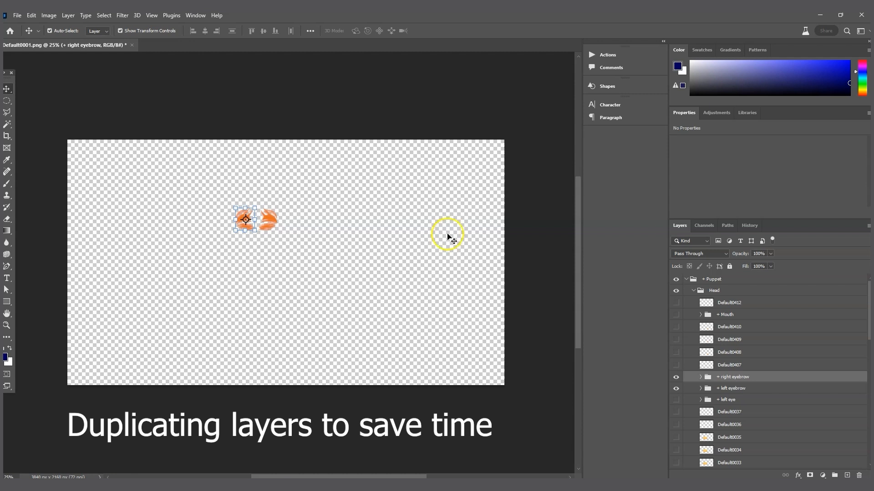
click(724, 378)
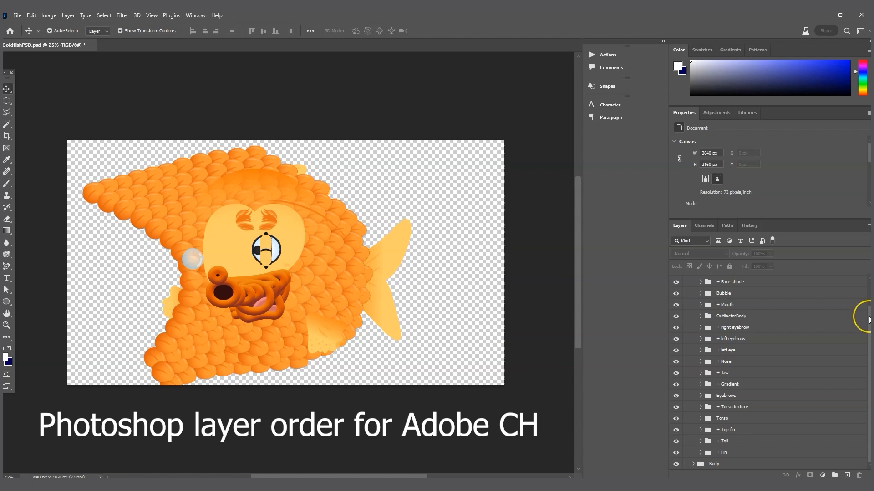
Step: Review GoldfishPSD.psd's + Puppet > Head layer order and select the + Mouth group
scroll(860, 314, up, 2)
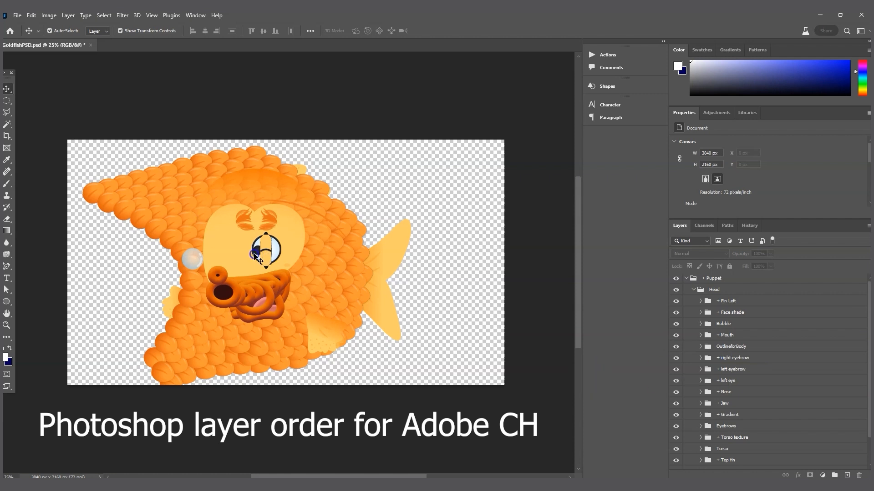
click(335, 278)
drag(868, 300, 868, 339)
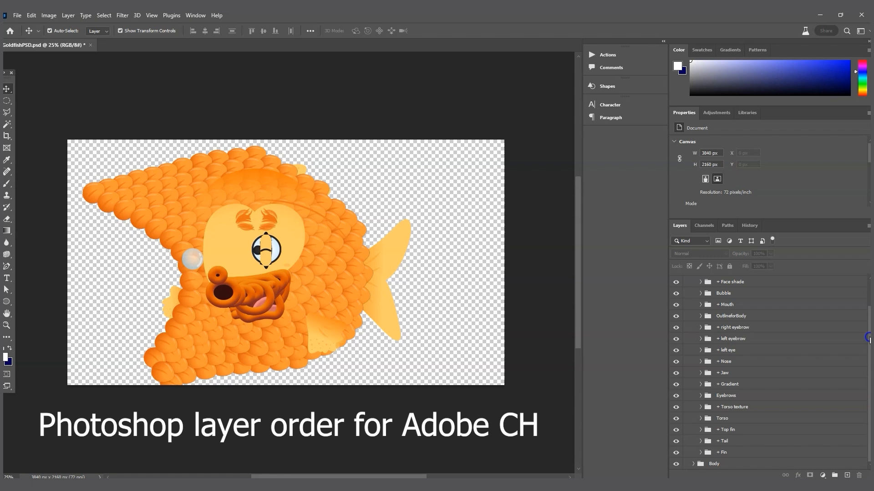
drag(869, 340, 868, 302)
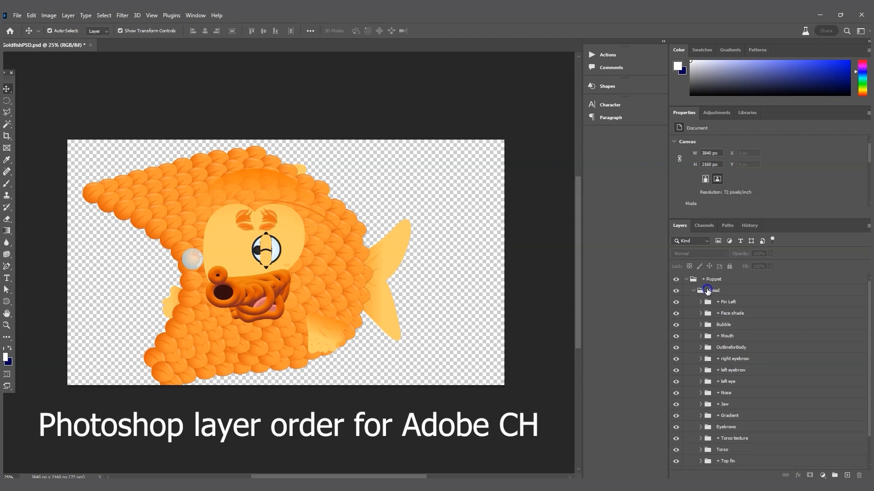
click(727, 336)
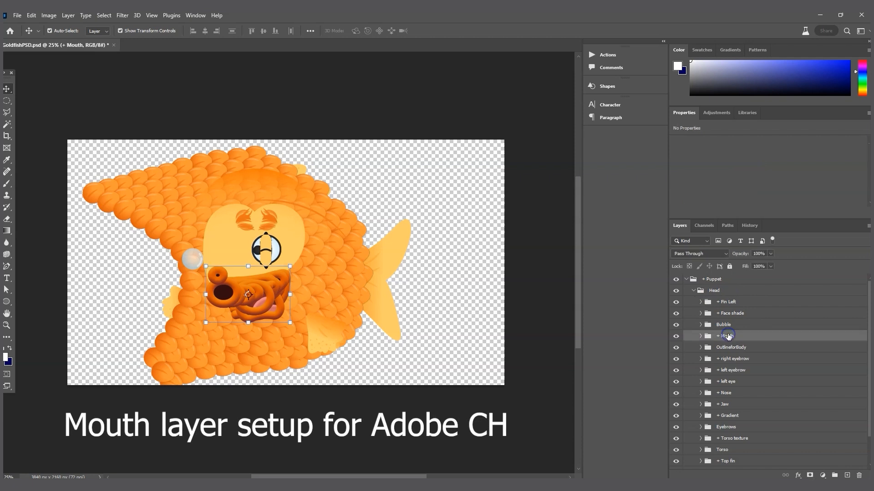
Step: Expand the + Mouth group and select its aa and W-oo mouth shapes
click(700, 336)
scroll(756, 373, down, 3)
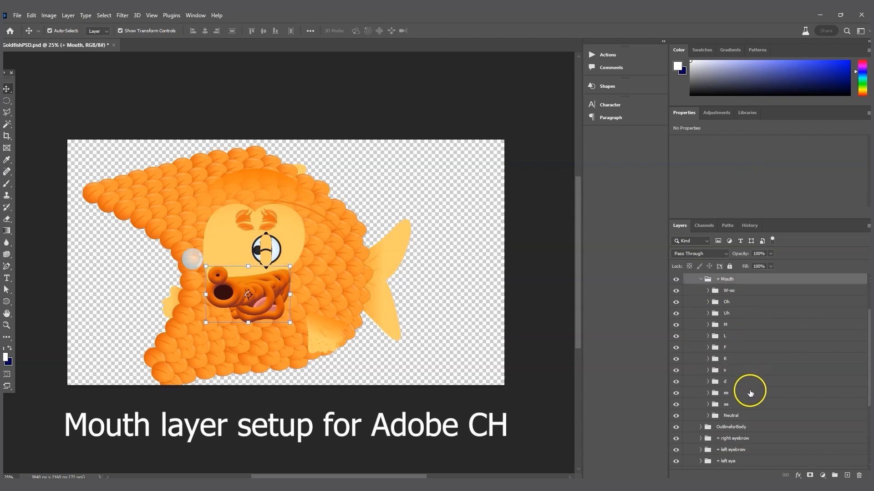
scroll(751, 392, up, 1)
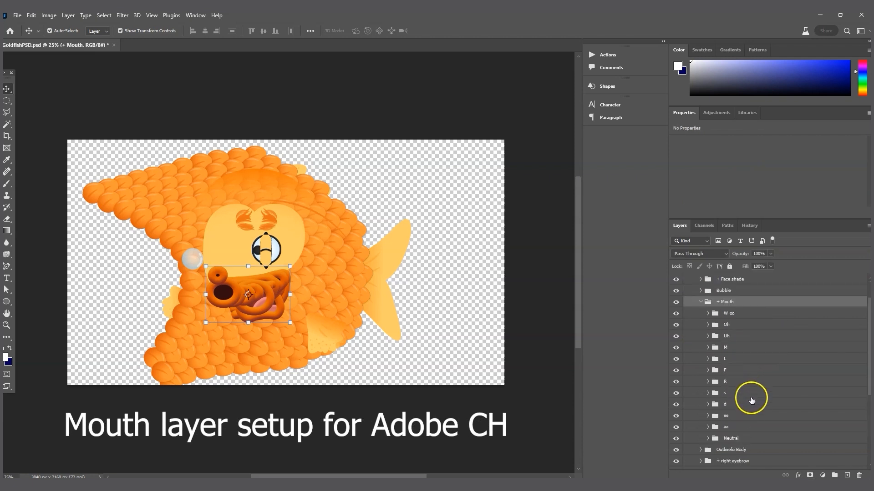
click(735, 428)
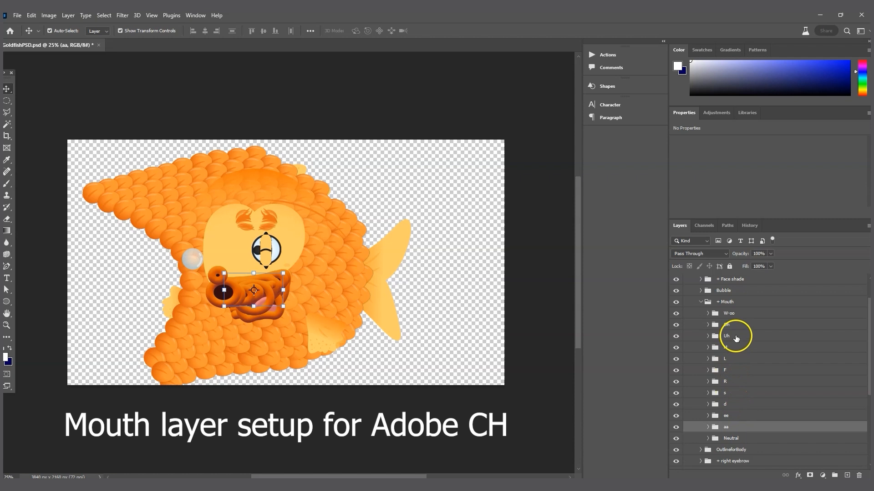
click(730, 314)
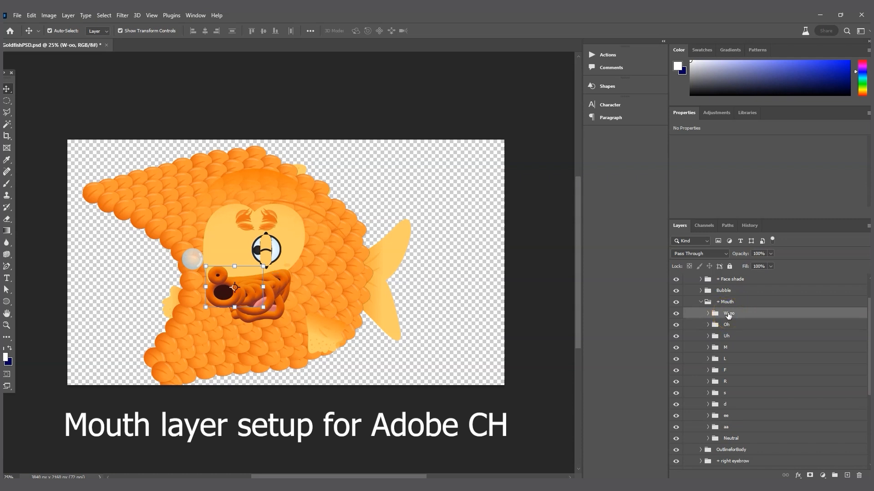
Step: Inspect W-oo's frames Default0102 to Default0099, collapse it, and select the Neutral group
click(708, 313)
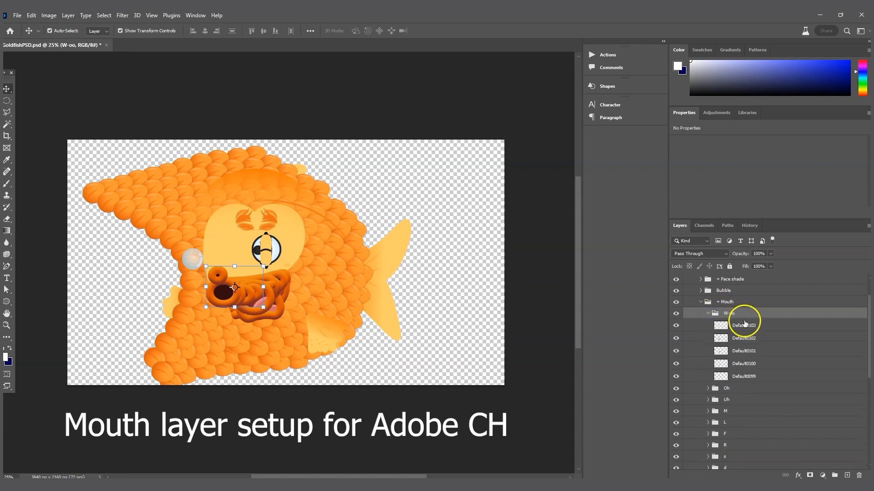
click(744, 338)
click(747, 350)
click(745, 364)
click(744, 376)
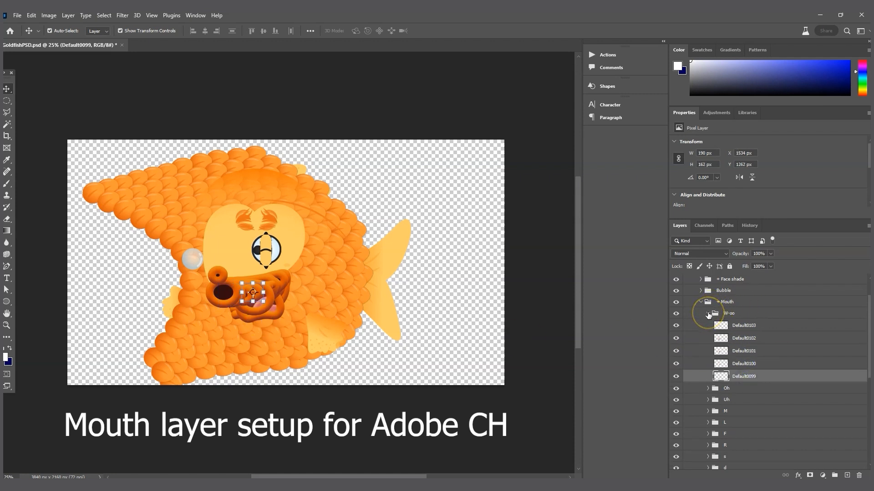
click(708, 314)
click(729, 311)
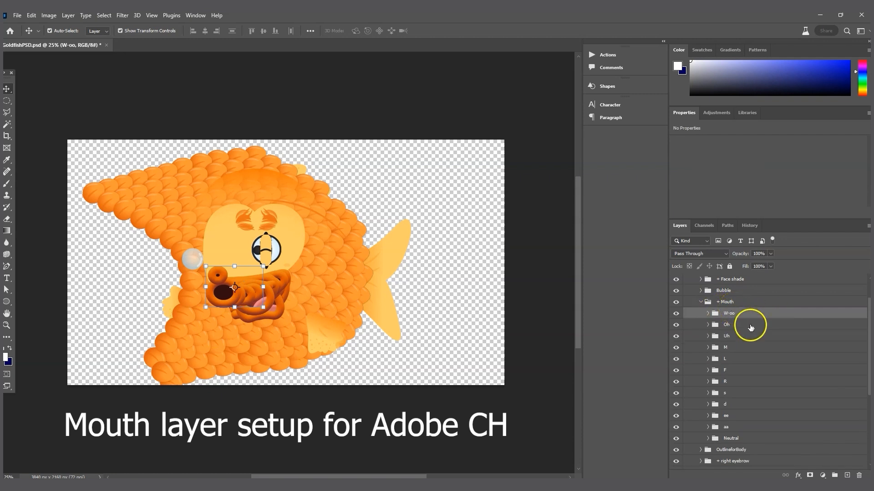
scroll(760, 400, down, 2)
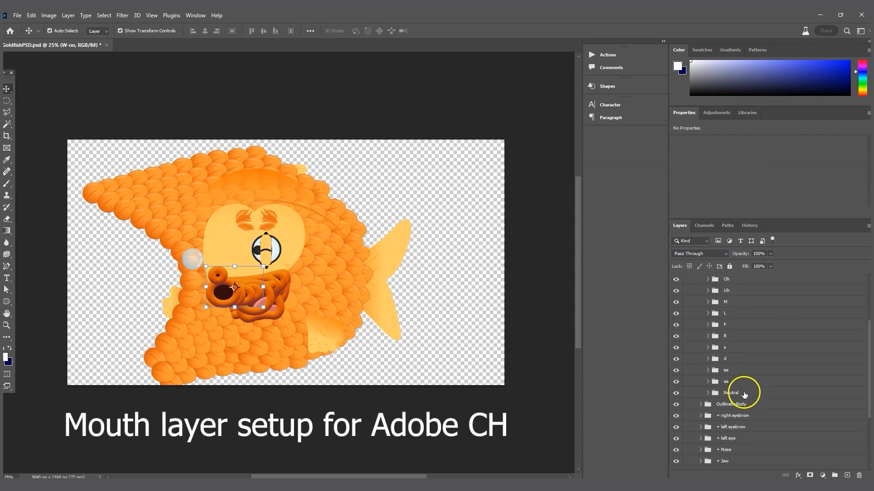
click(730, 394)
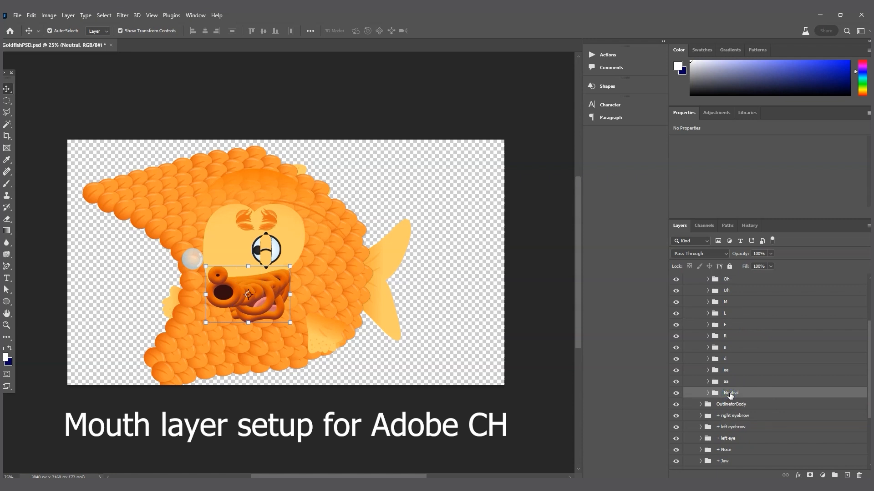
Step: Expand Neutral and step through the Whistle, W-oo and copied mouth-shape groups down to d copy
click(708, 392)
scroll(740, 410, down, 3)
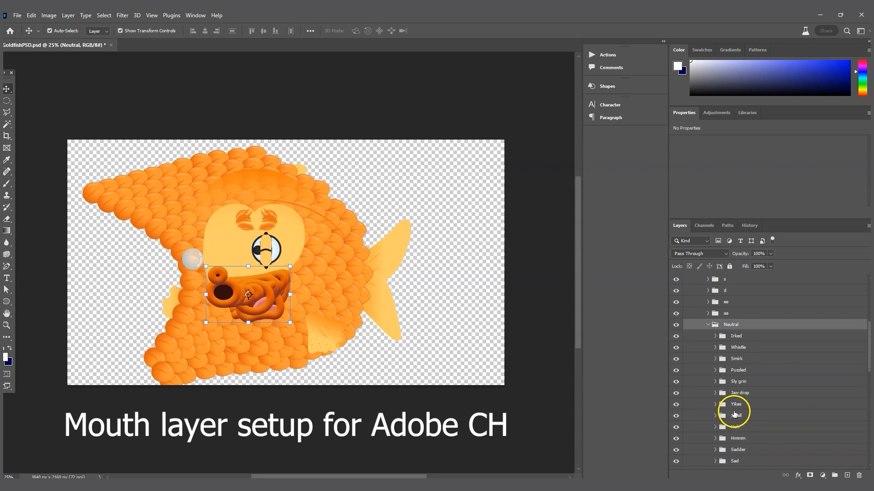
click(751, 335)
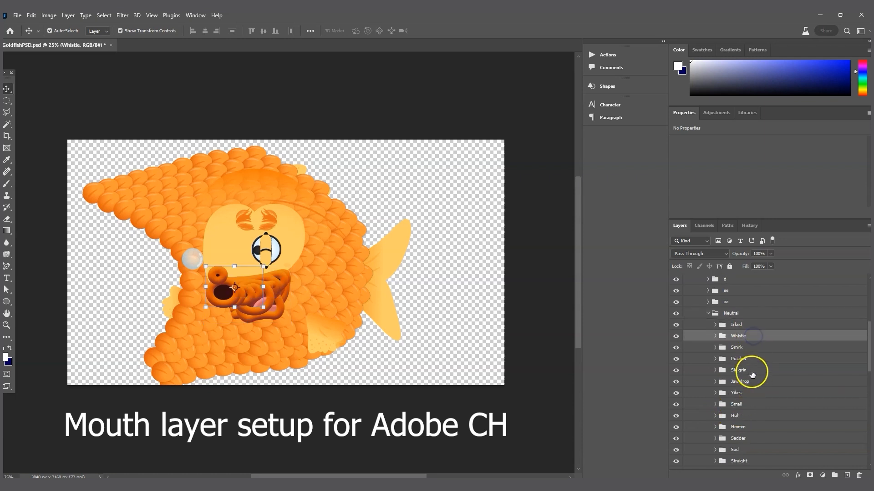
scroll(751, 371, up, 5)
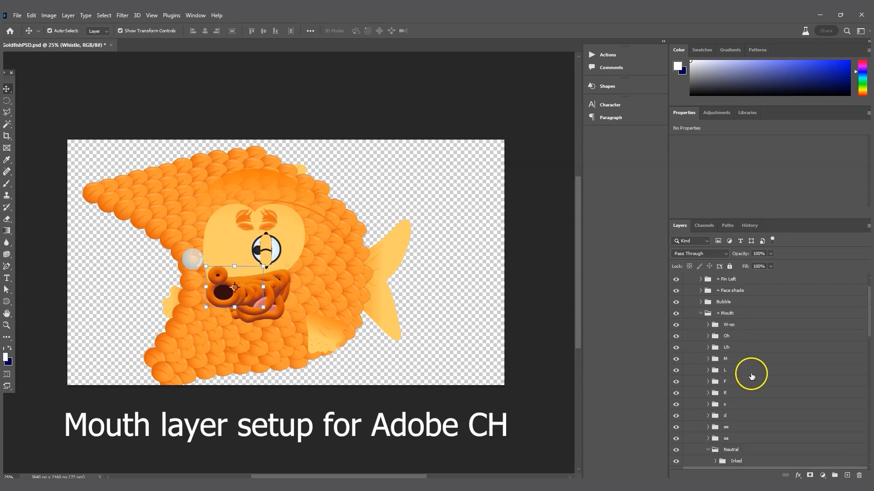
click(730, 324)
scroll(755, 418, down, 10)
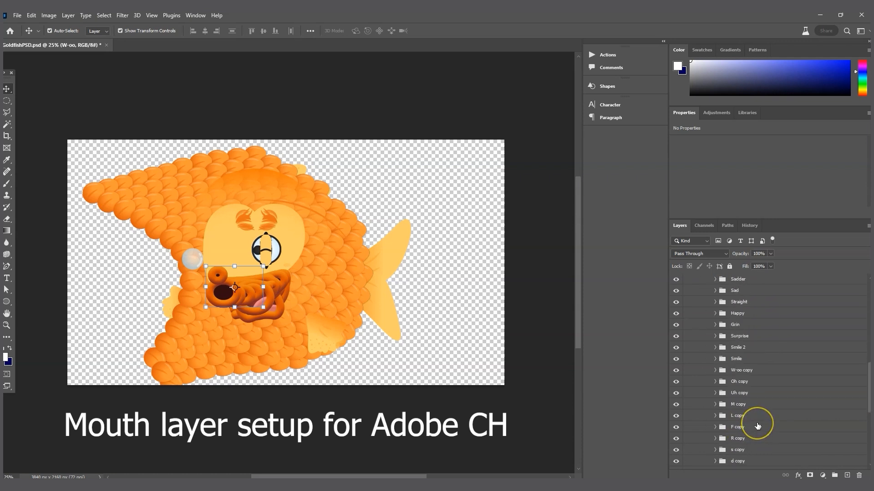
click(742, 403)
click(742, 392)
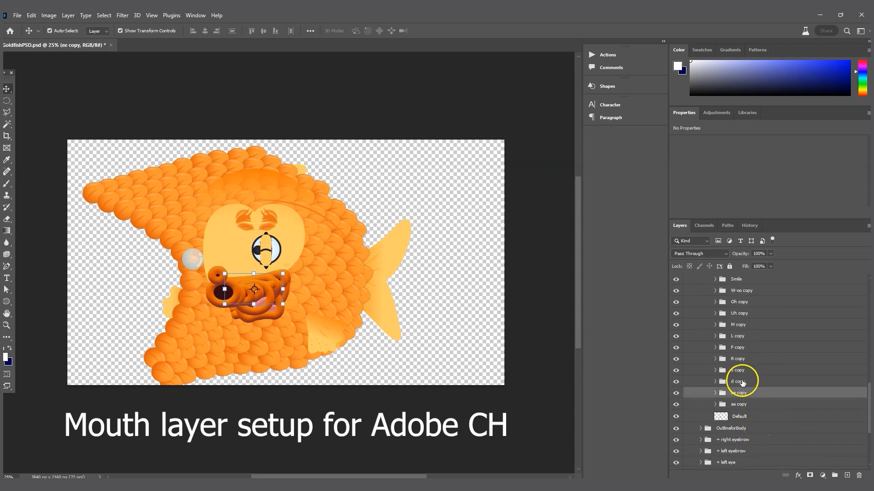
click(742, 382)
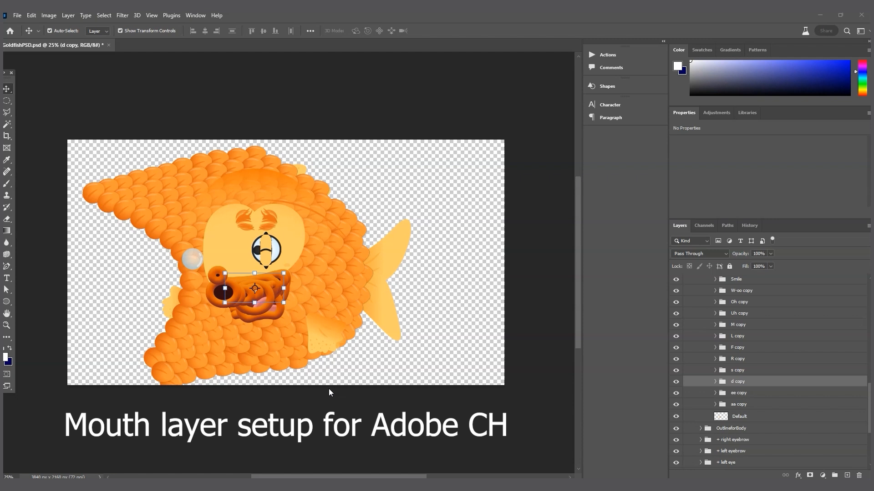
Step: Scroll back up, select the Neutral mouth group, and collapse the Mouth group
scroll(742, 387, up, 5)
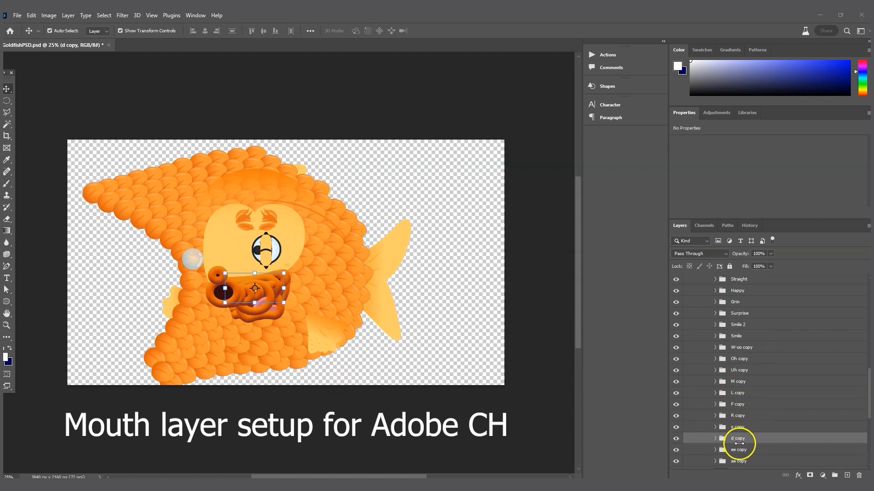
scroll(751, 416, up, 6)
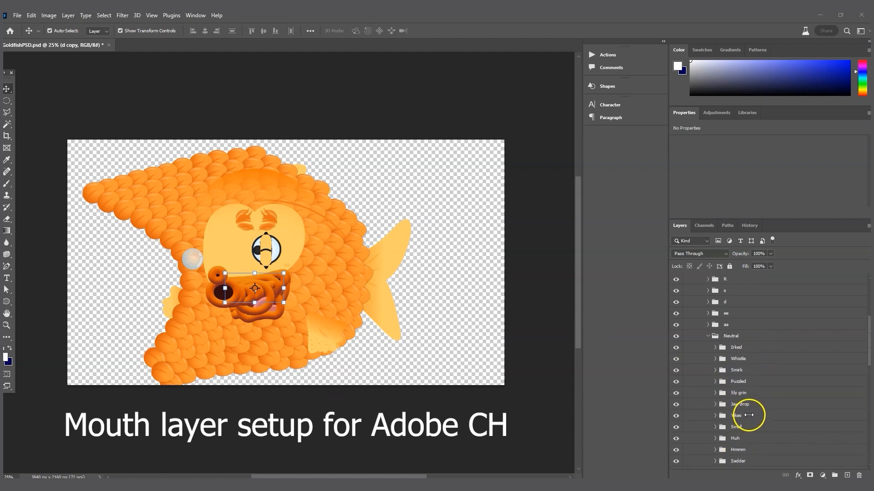
click(712, 348)
scroll(728, 360, up, 5)
click(701, 336)
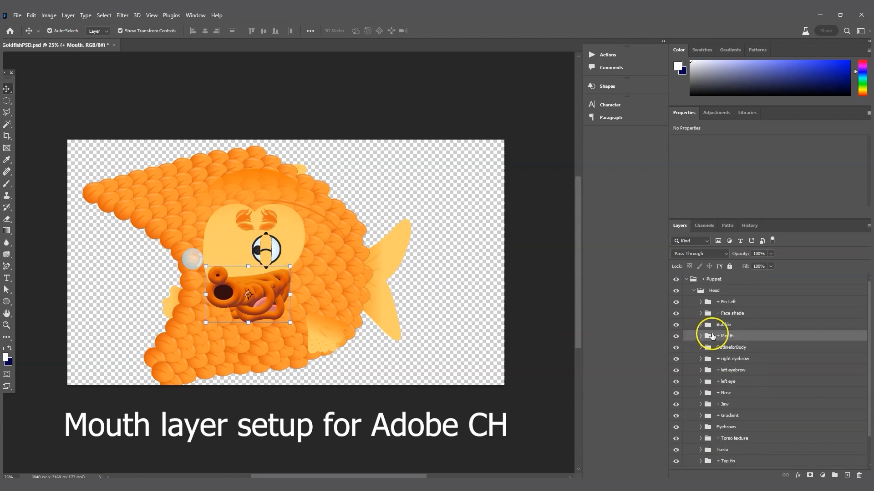
Step: Select the Jaw group and expand it to its Default0035 frame
click(738, 348)
click(738, 360)
click(738, 371)
click(738, 382)
click(738, 394)
click(738, 404)
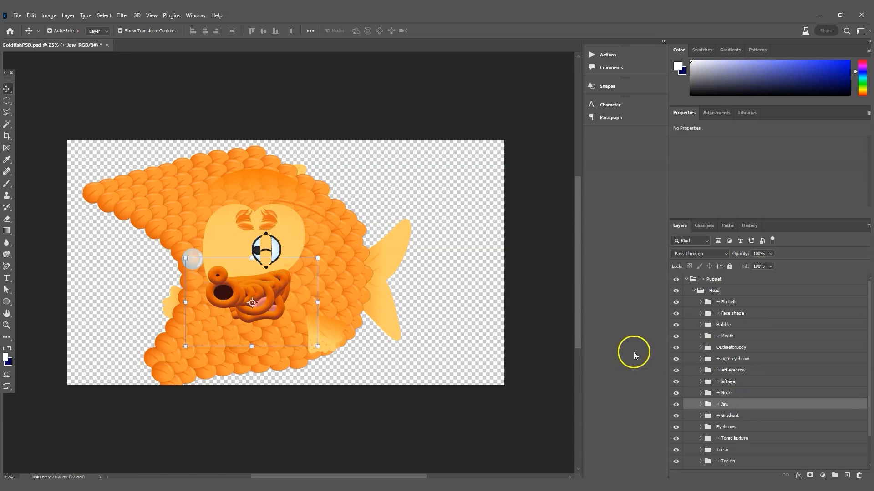
click(701, 405)
click(738, 417)
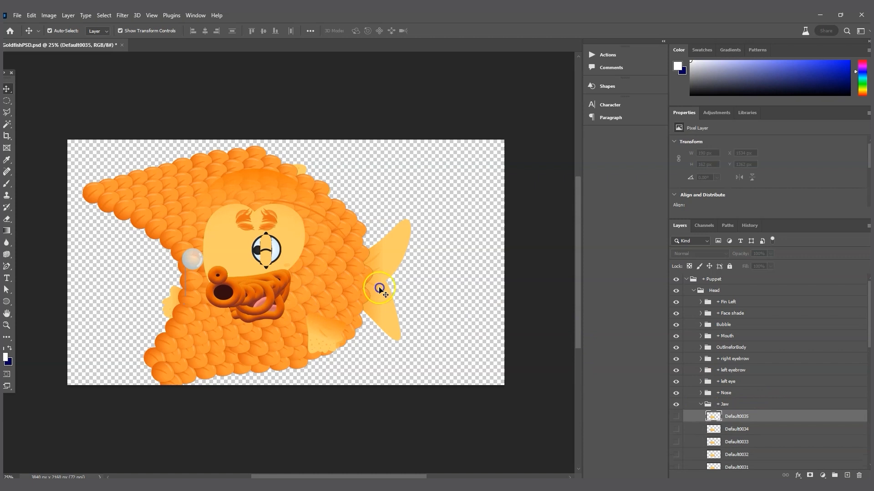
Step: Make jaw frames Default0035 through Default0012 visible, then collapse the Jaw group
scroll(708, 423, down, 5)
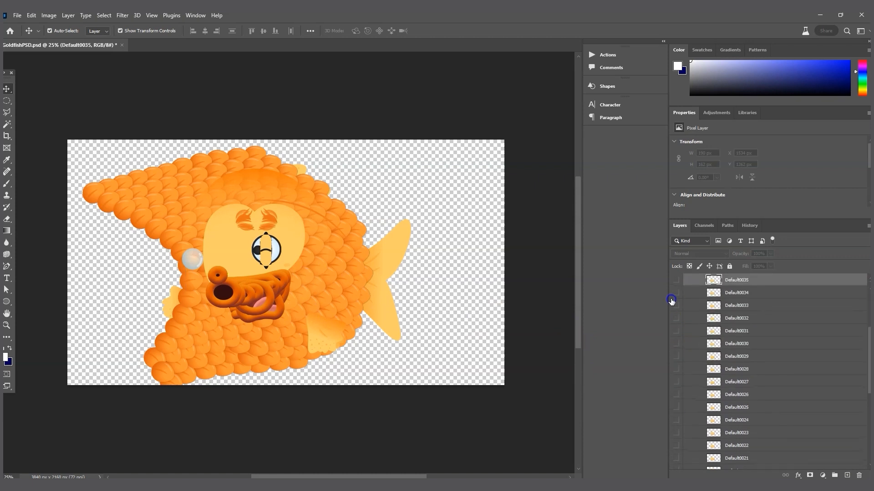
drag(676, 280, 736, 369)
scroll(729, 357, down, 3)
drag(678, 375, 676, 432)
scroll(723, 411, down, 3)
drag(682, 381, 674, 450)
scroll(742, 425, up, 5)
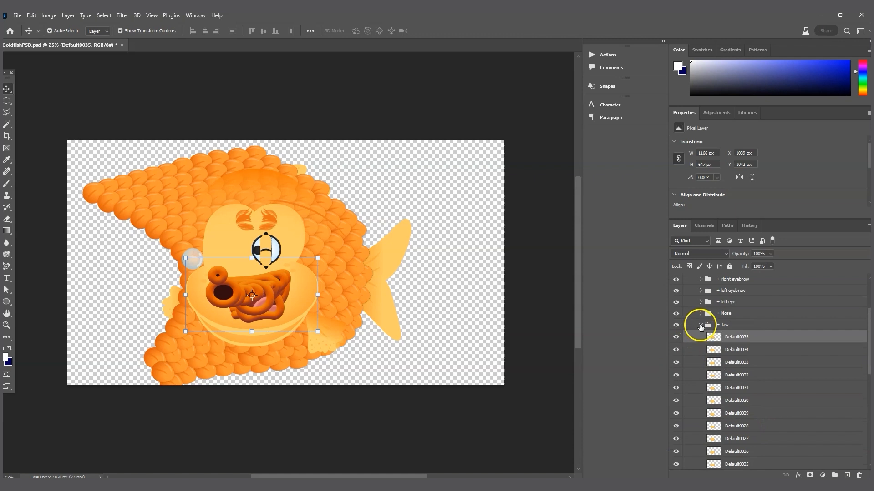
click(700, 325)
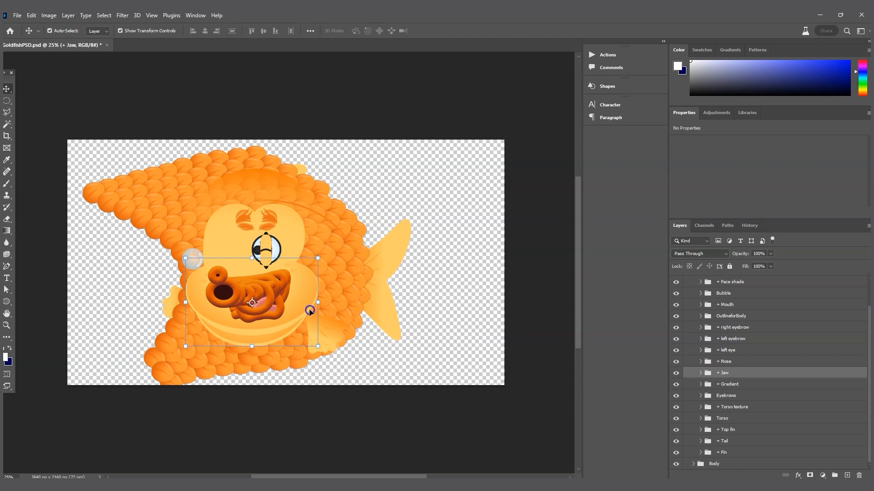
Step: Recheck the Jaw frames, collapse Jaw, deselect all, and select the right eyebrow group
click(702, 374)
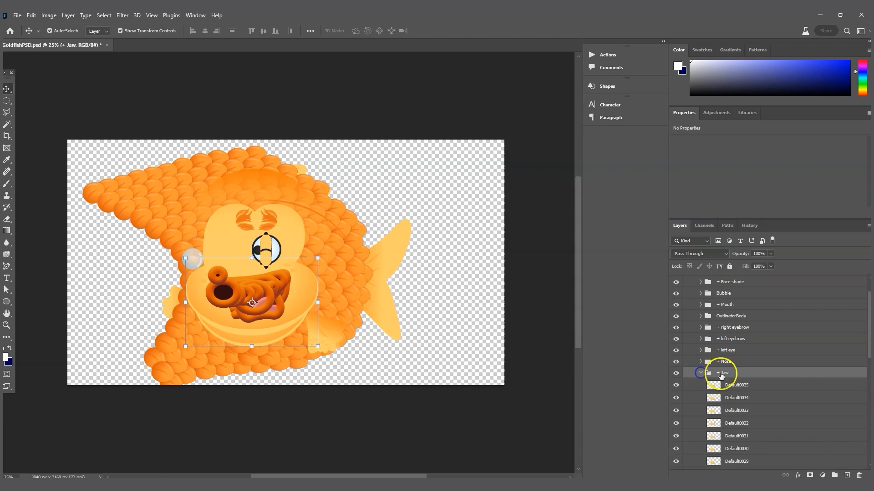
click(732, 385)
scroll(733, 389, down, 1)
scroll(733, 389, down, 1)
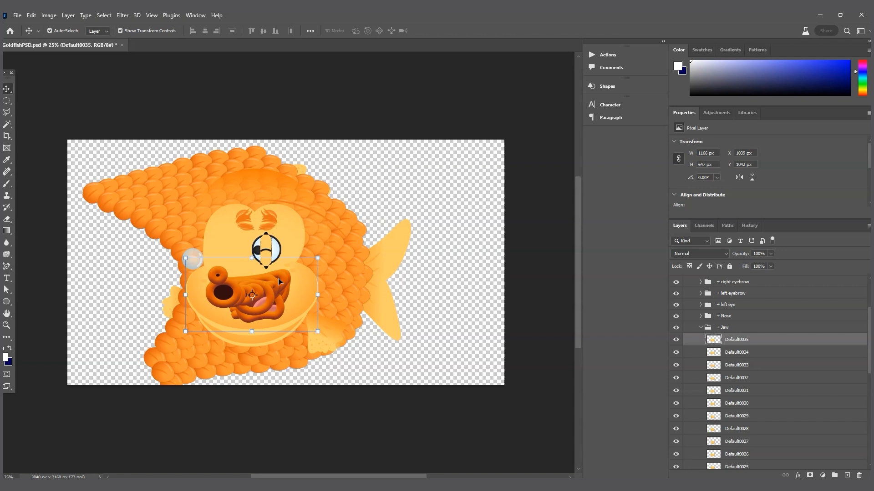
click(701, 327)
click(255, 434)
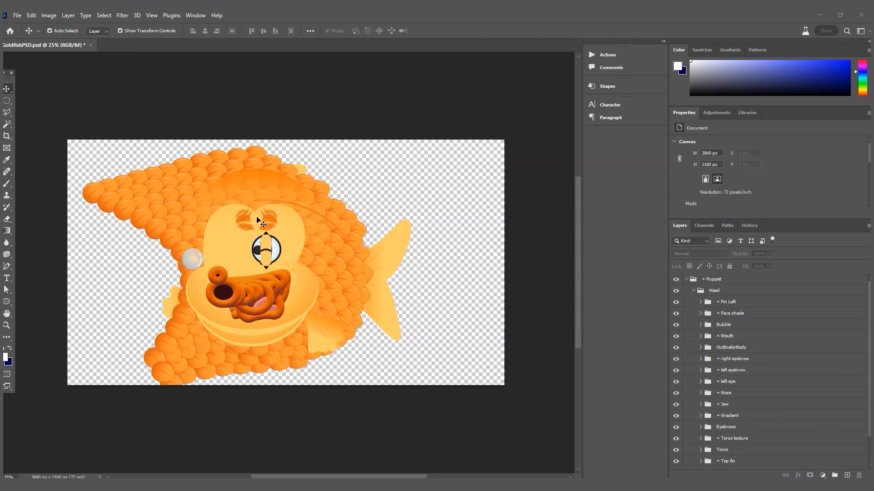
click(737, 360)
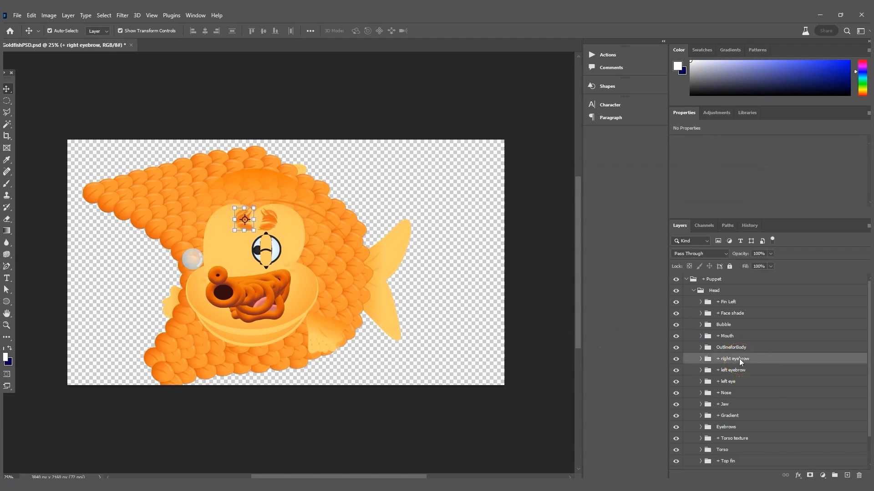
Step: Nudge the right eyebrow slightly left and duplicate the left eye group as 'Right eye'
key(Left)
key(Left)
key(Left)
key(Left)
key(Left)
key(Left)
key(Left)
key(Left)
key(Left)
key(Left)
key(Left)
key(Left)
key(Left)
key(Left)
key(Left)
key(Left)
key(Left)
key(Left)
key(Left)
key(Left)
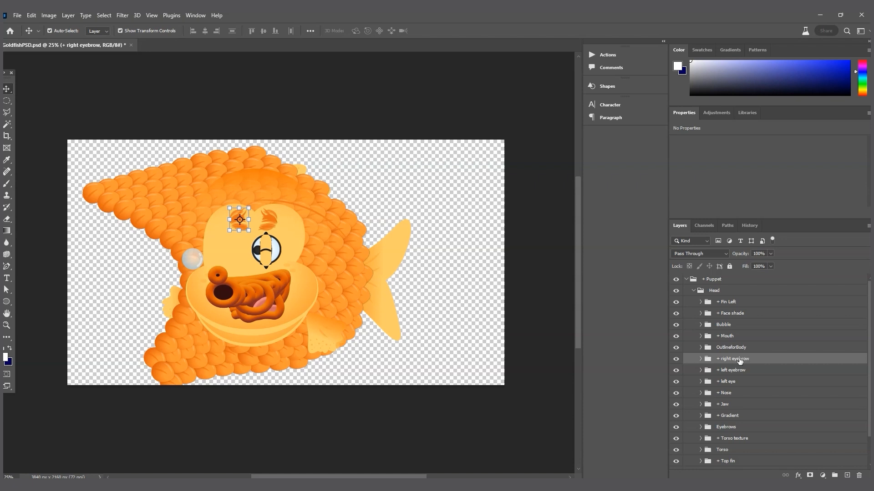
key(Left)
key(Left)
key(Left)
key(Left)
key(Left)
key(Left)
key(Left)
key(Left)
key(Left)
key(Left)
key(Left)
key(Left)
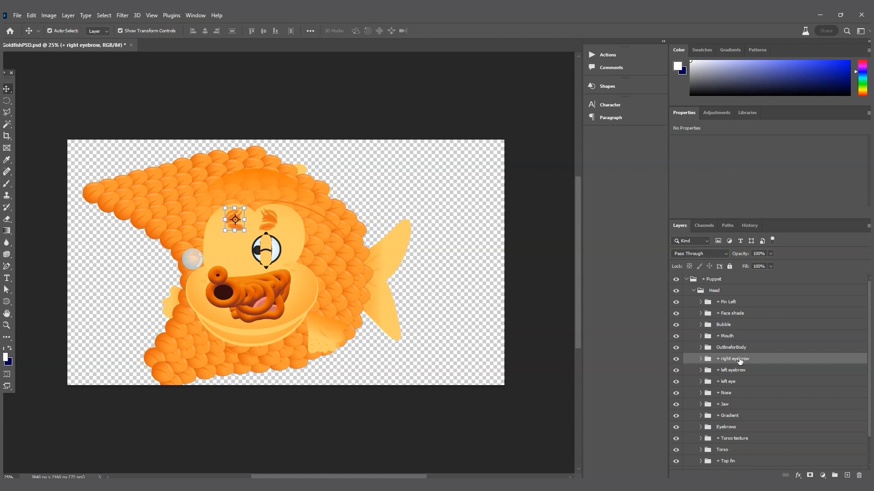
click(269, 259)
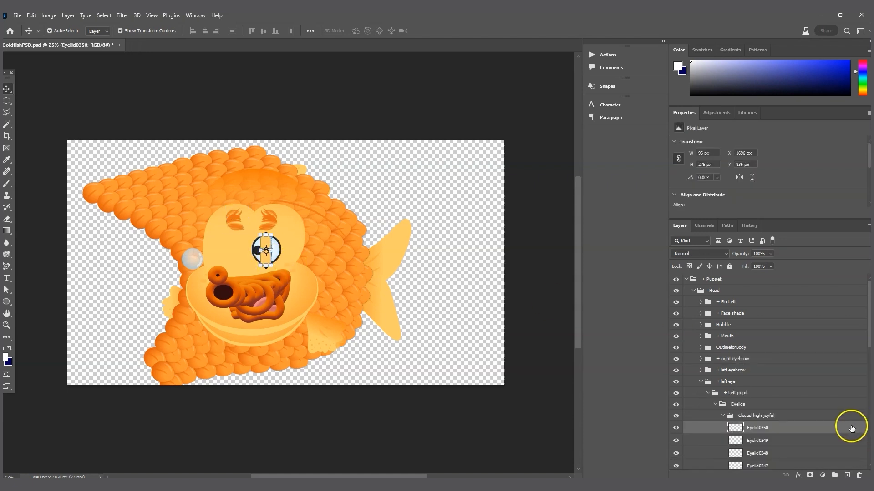
click(702, 382)
right_click(734, 383)
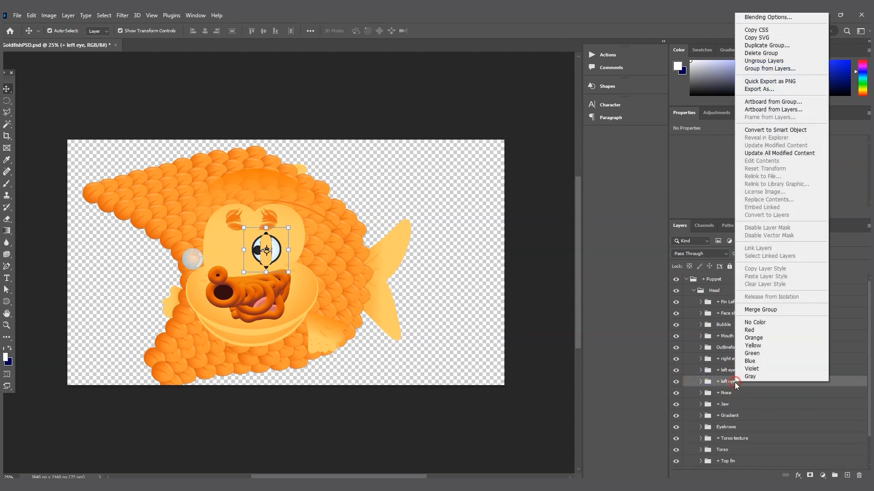
click(755, 45)
drag(382, 152, 503, 150)
text(Right eye)
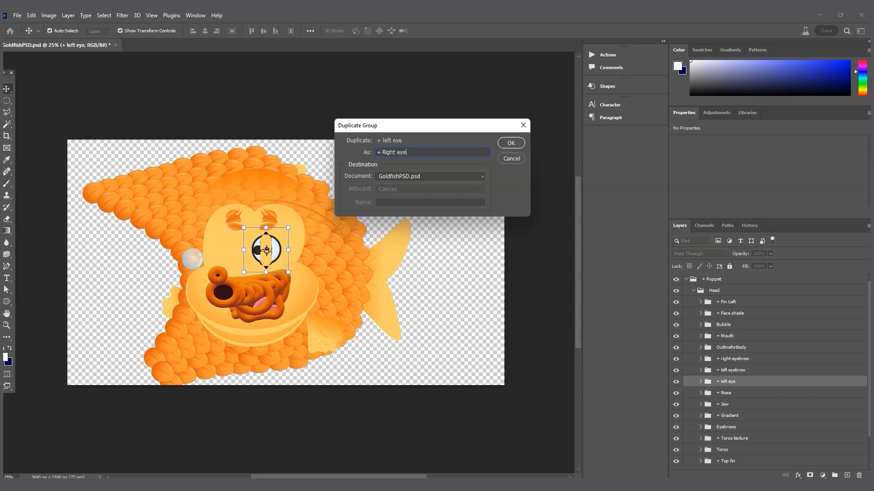
key(Return)
Step: Flip the Right eye group horizontally via the transform options
click(31, 16)
mouse_move(64, 225)
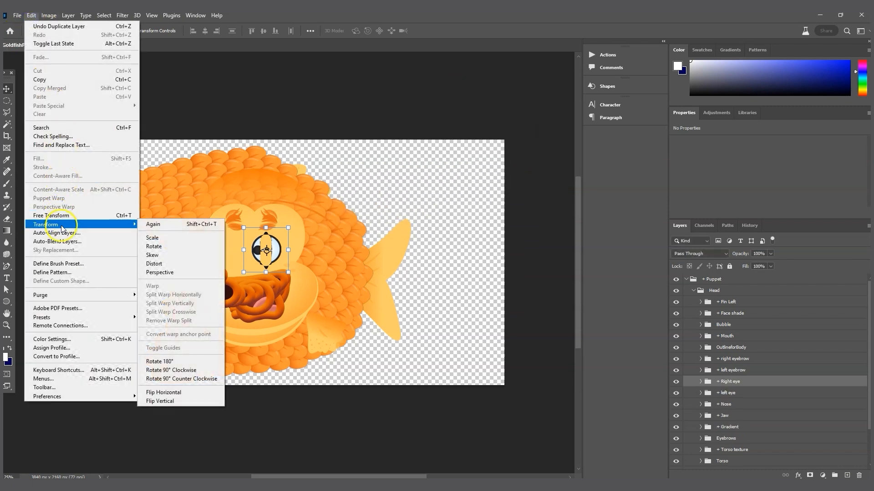
click(196, 393)
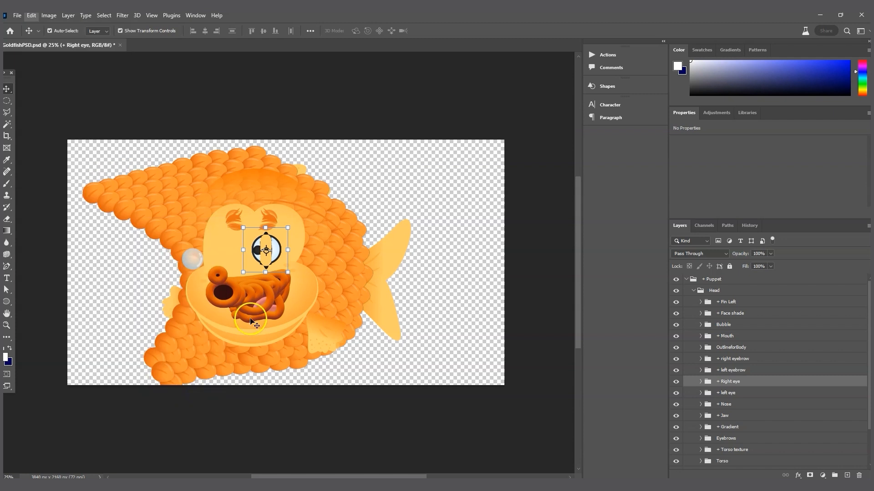
Step: Shift-nudge the mirrored Right eye left five times so it sits beside the left eye
key(shift+Left)
key(shift+Left)
key(shift+Left)
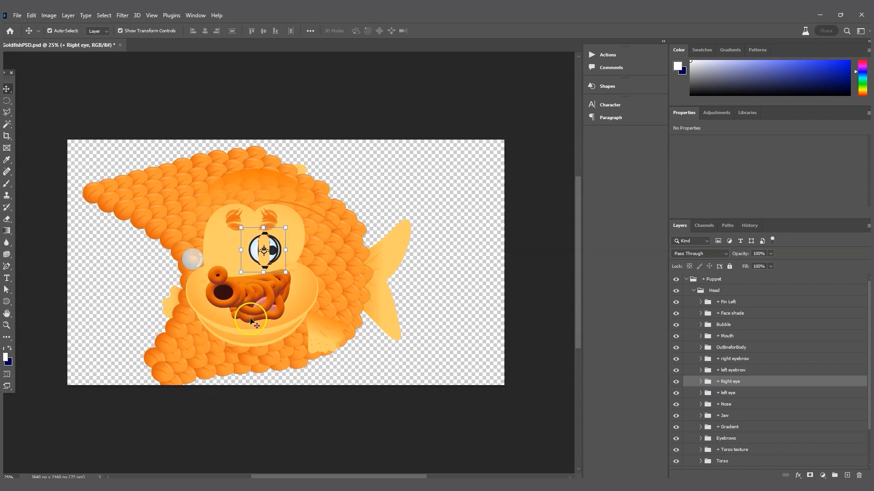
key(shift+Left)
key(shift+Left)
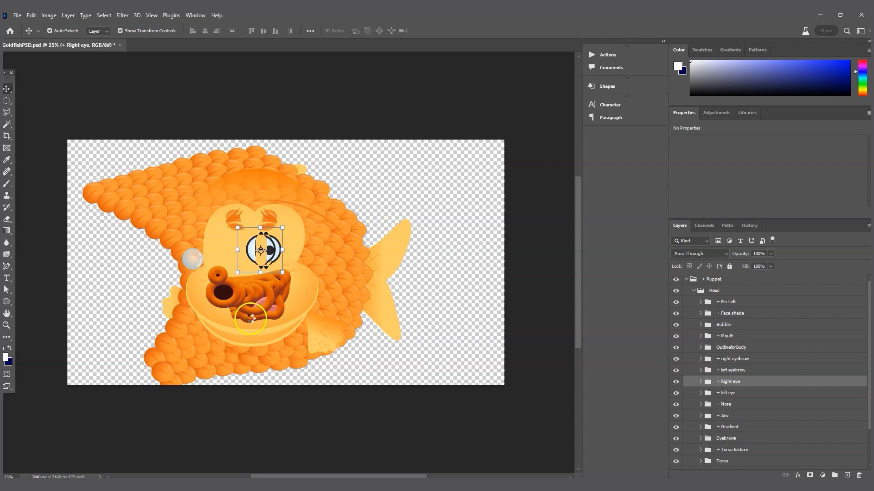
key(shift+Left)
key(shift+Left)
key(shift+Left)
key(shift+Left)
key(shift+Left)
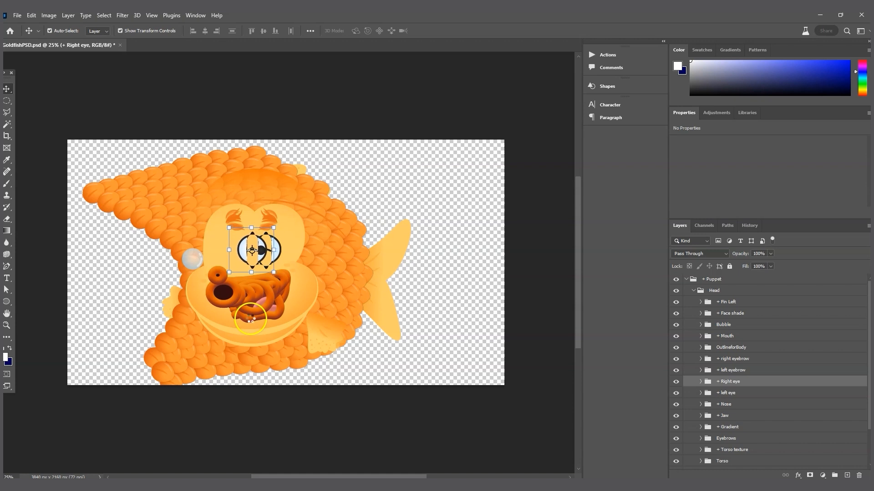
key(shift+Left)
key(shift+Left)
key(shift+Left)
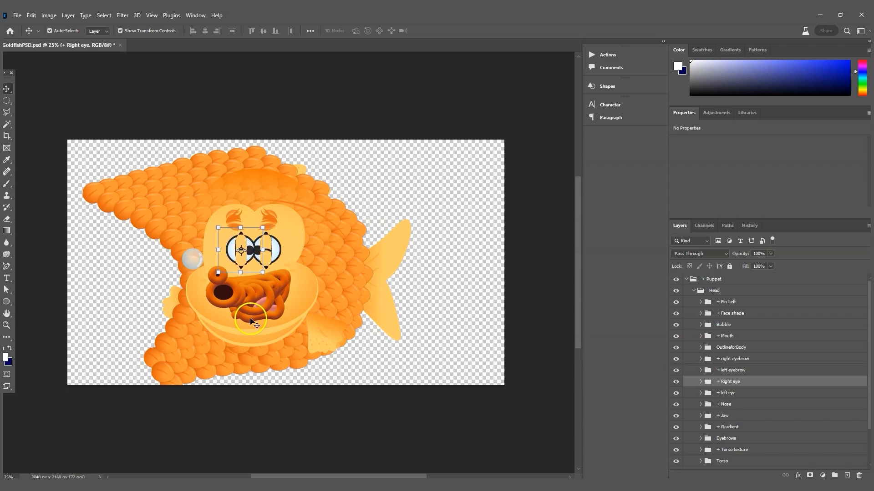
key(shift+Left)
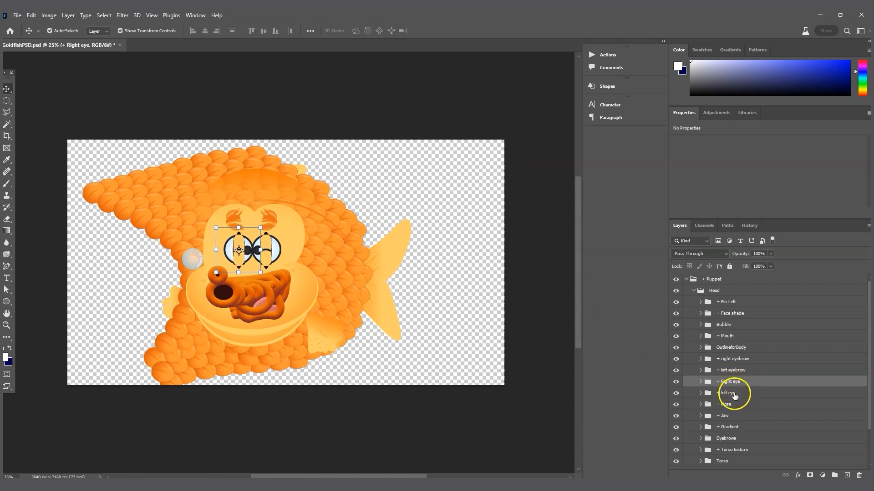
Step: Move left eye above Right eye in the layer stack, then pick the nose layer
drag(734, 395, 735, 379)
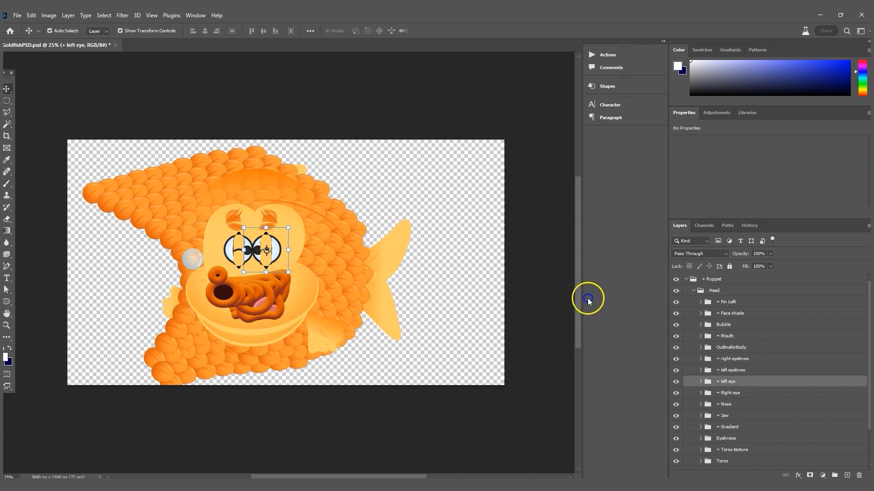
click(736, 391)
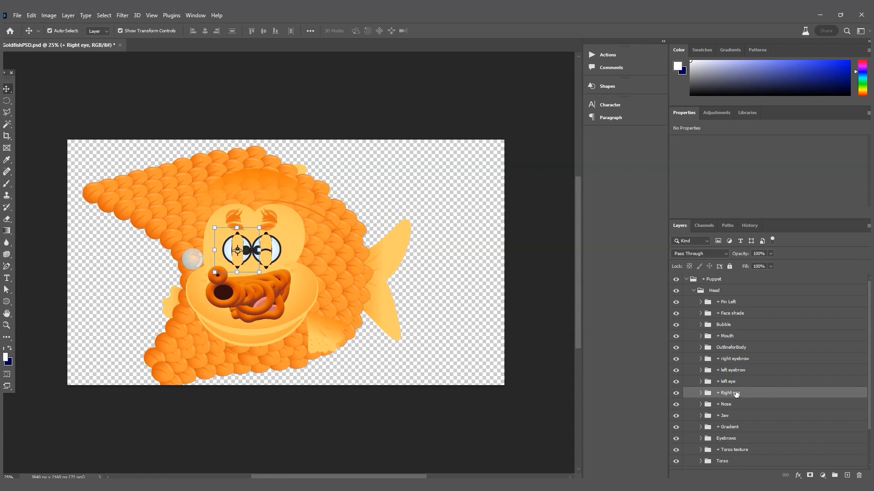
click(289, 266)
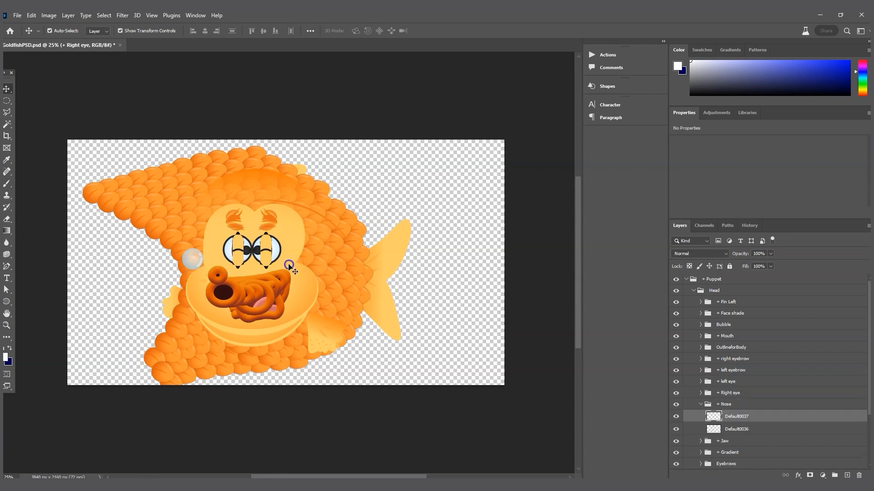
Step: Collapse Nose, pick the fin's High pose on the canvas to reveal Fin Left > Up, then collapse Fin Left
click(701, 404)
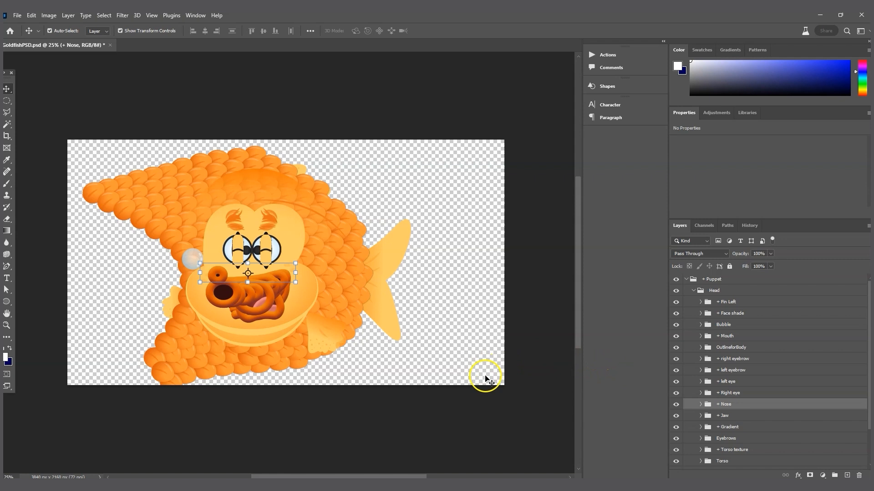
click(333, 330)
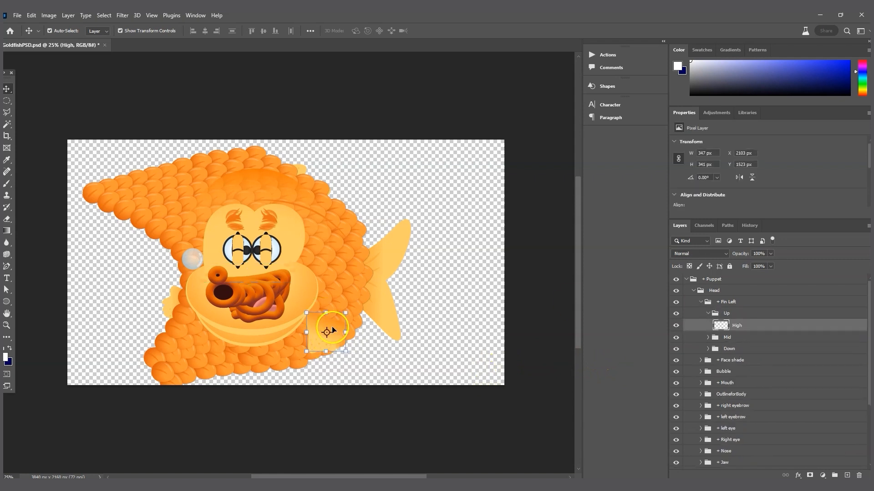
click(700, 304)
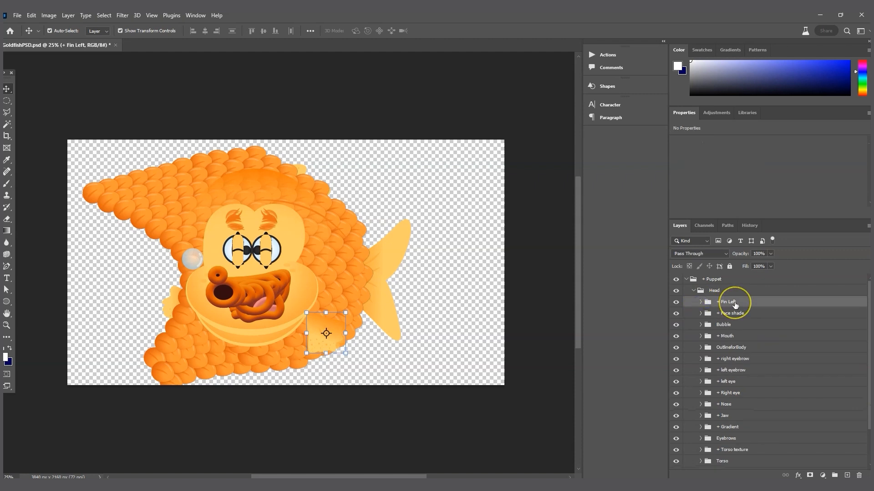
Step: Test-rotate the fin and undo it, then locate the Torso texture and Torso layers
drag(326, 334, 269, 335)
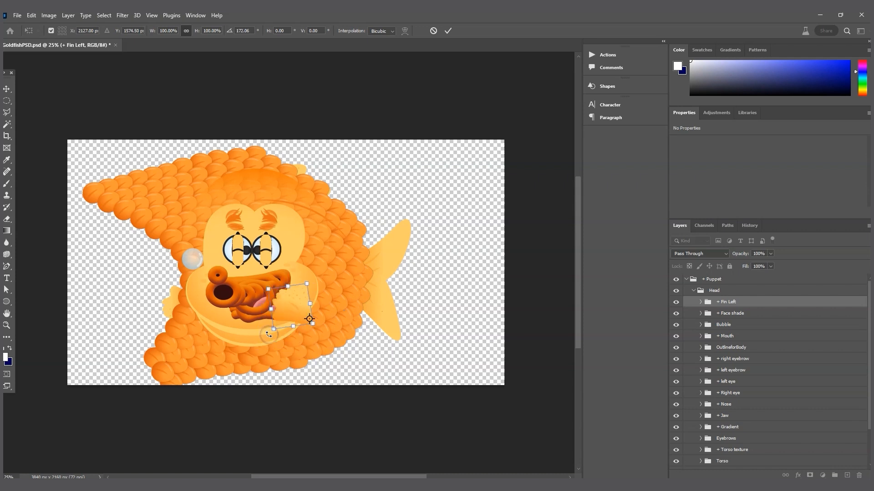
key(ctrl+z)
key(Return)
click(349, 237)
scroll(752, 444, down, 3)
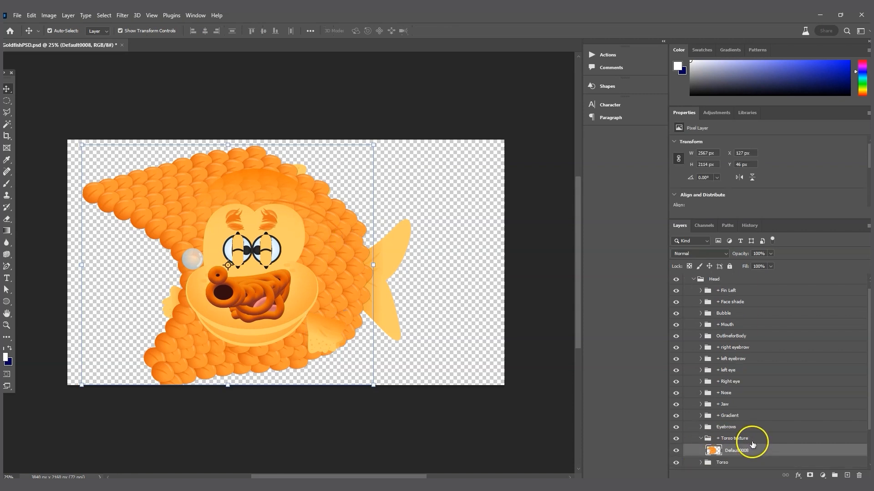
click(700, 415)
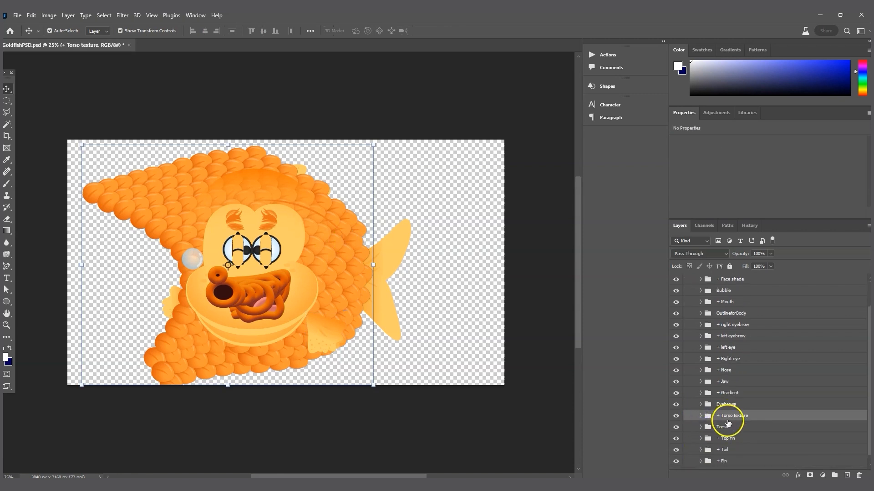
click(724, 429)
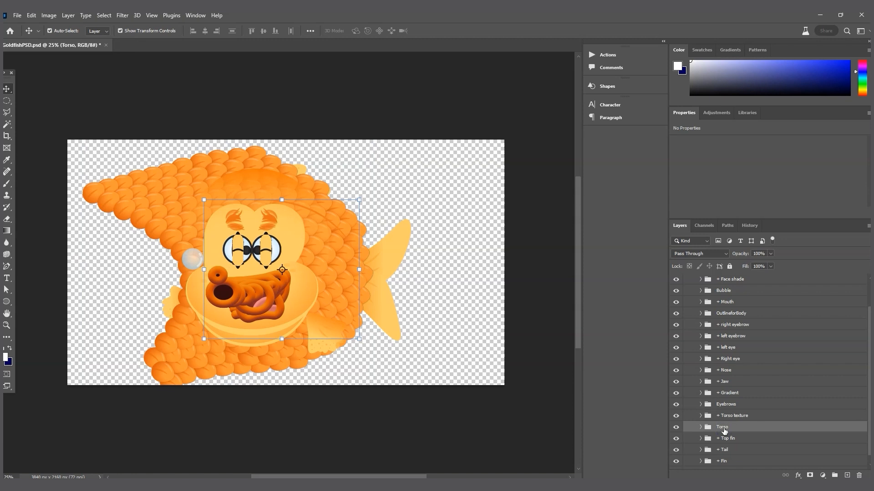
Step: Locate both eyebrow layers and the face gradient, undoing a trial gradient move
click(291, 227)
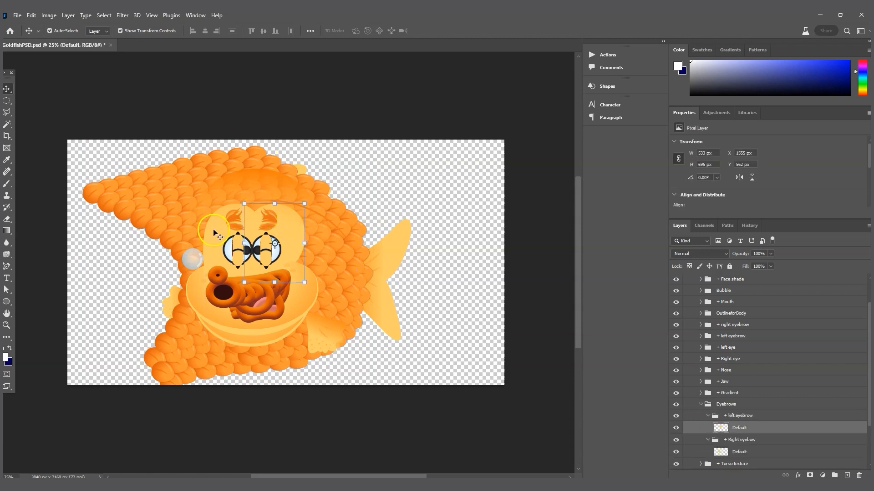
click(214, 232)
click(293, 234)
drag(294, 234, 295, 228)
drag(291, 221, 293, 208)
key(ctrl+z)
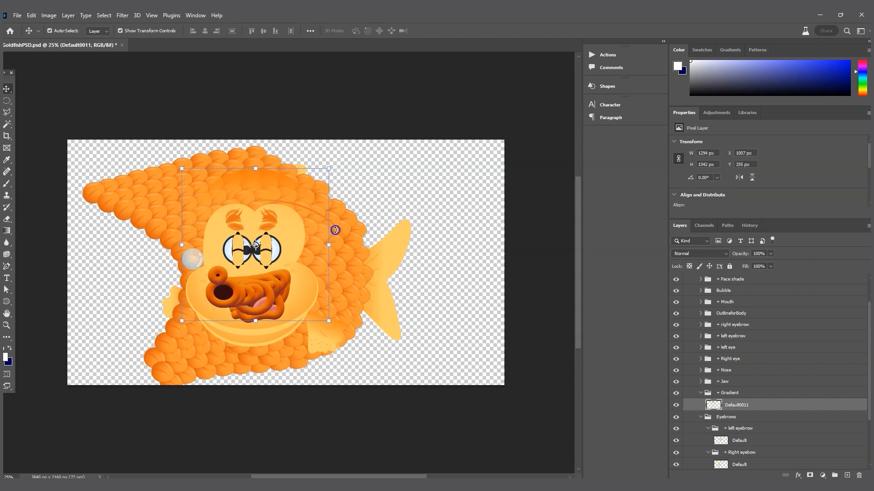
Step: Select the body outline, collapse OutlineforBody, and drag it down the layer stack
click(330, 217)
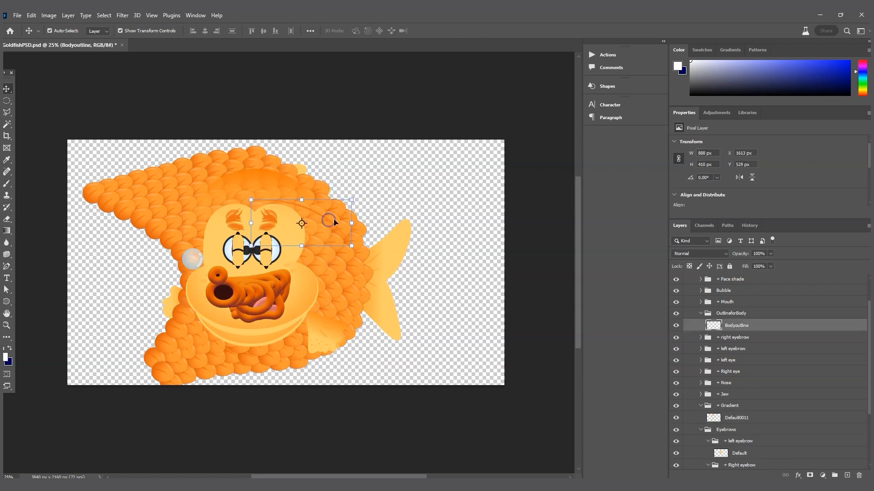
click(700, 314)
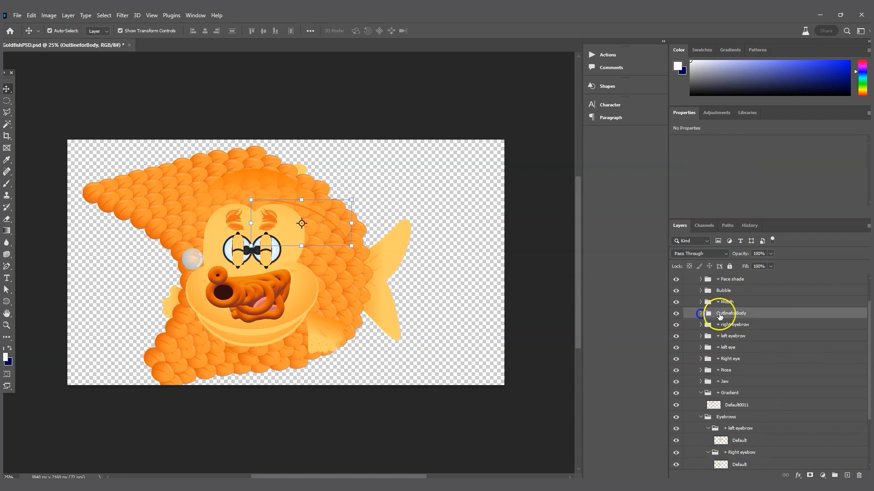
drag(731, 317, 765, 404)
Step: Drop OutlineforBody just above Torso texture, then check the tail, Bubble, Face shade and Torso layers
drag(764, 404, 769, 401)
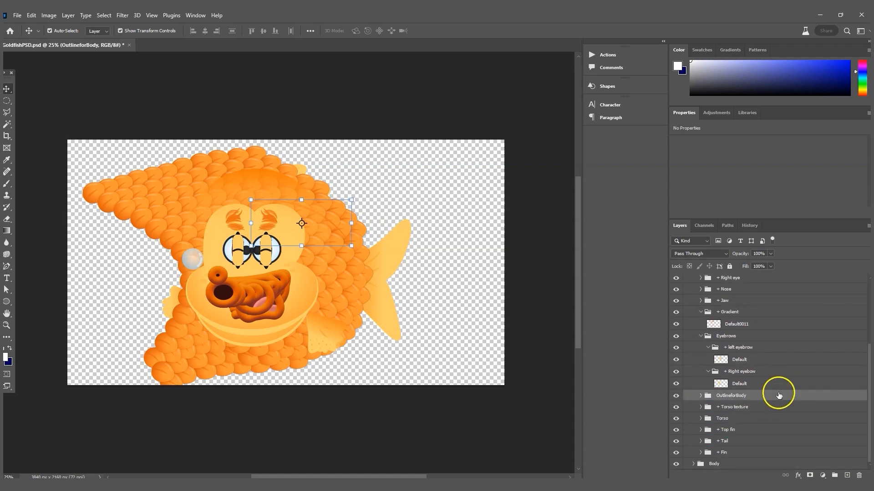
click(400, 251)
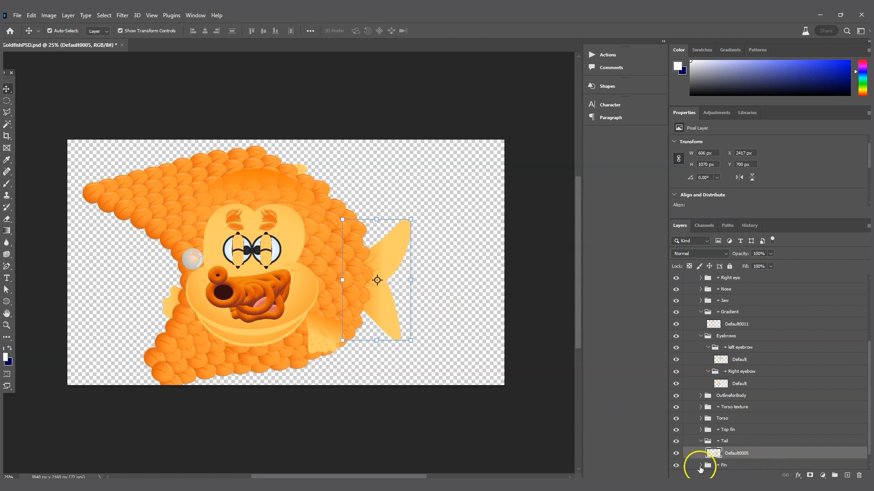
scroll(757, 403, up, 5)
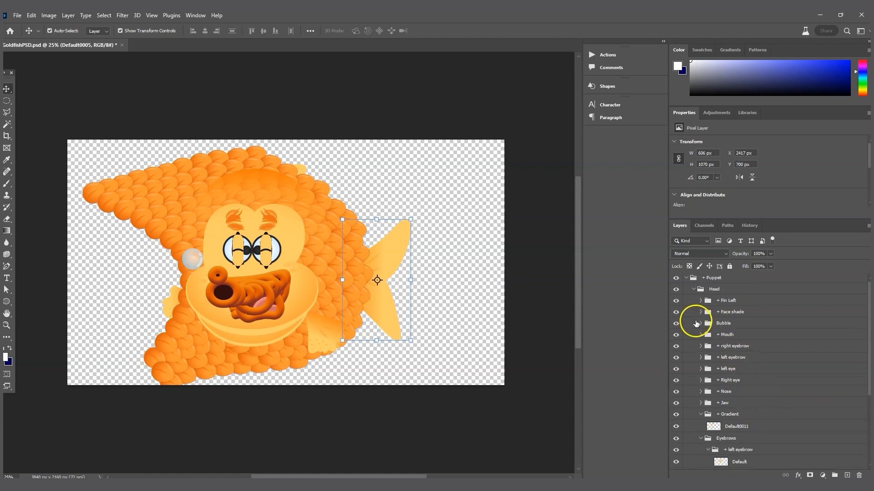
click(192, 261)
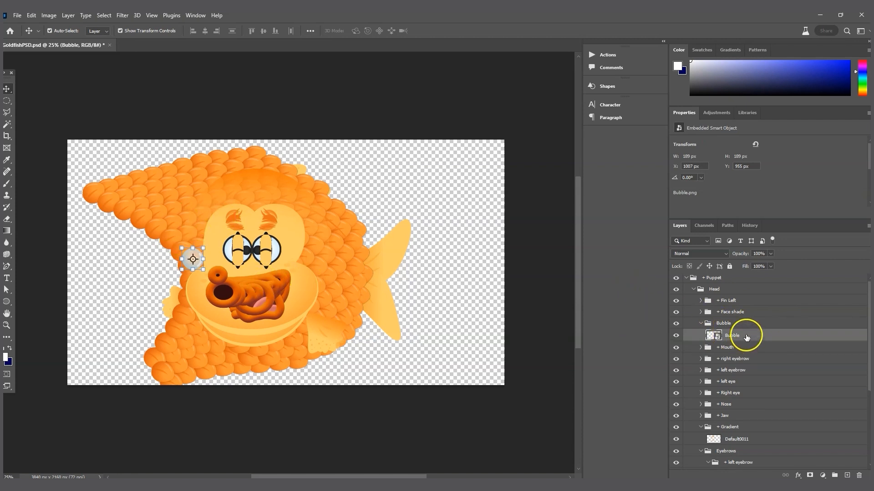
click(727, 311)
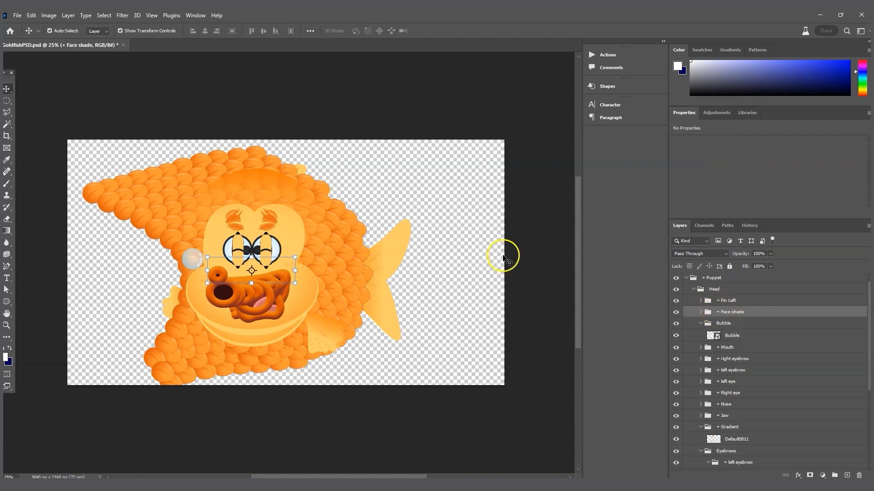
click(555, 253)
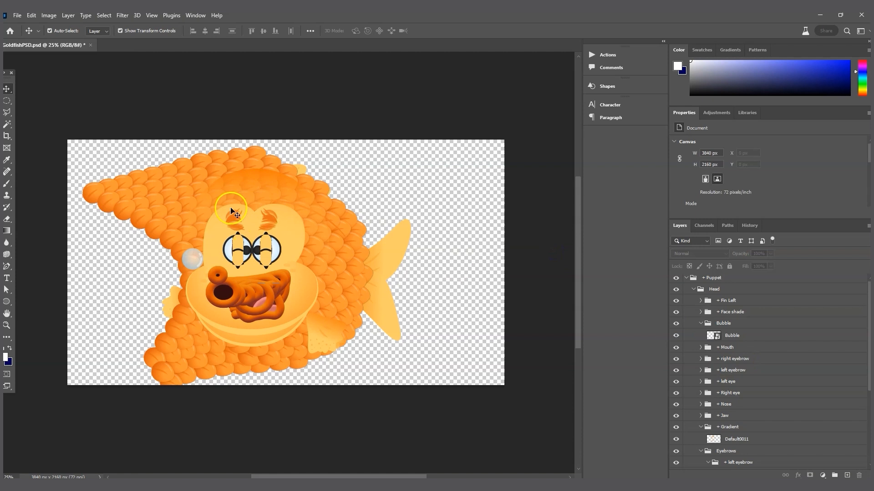
scroll(800, 441, down, 5)
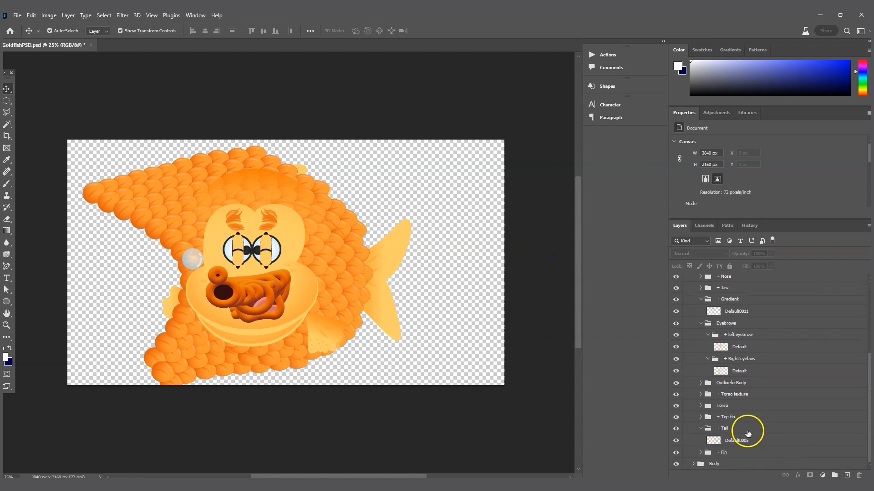
click(731, 407)
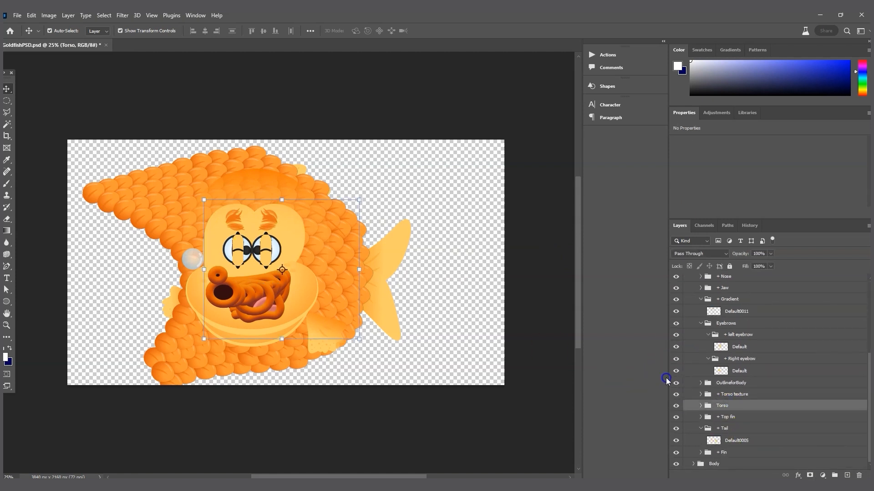
Step: Collapse Eyebrows and select the Eyebrows through Torso texture groups together
click(295, 231)
click(216, 230)
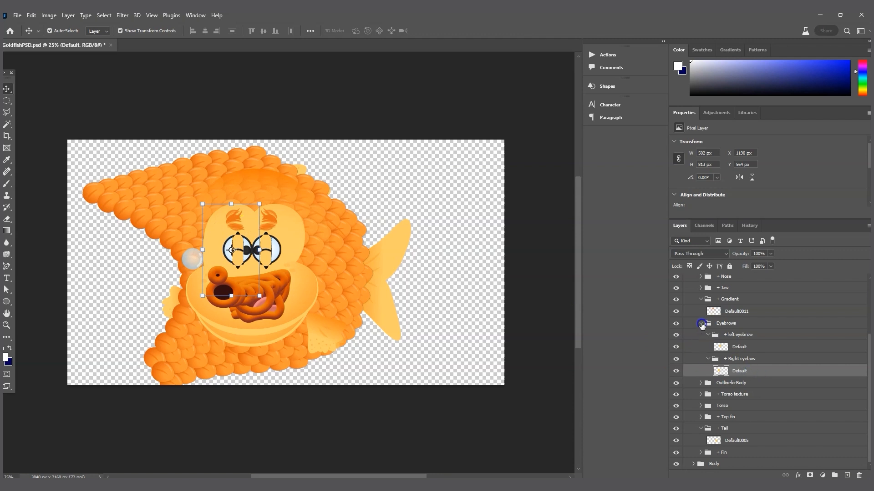
click(701, 323)
click(744, 383)
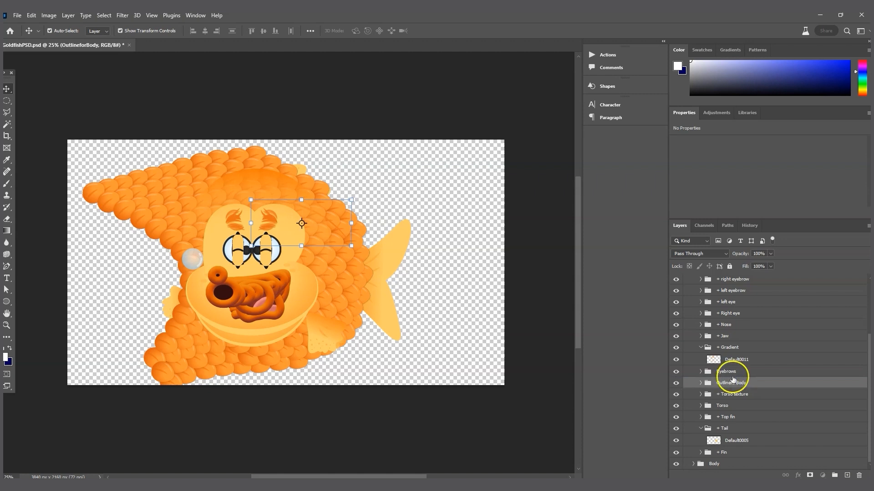
click(728, 373)
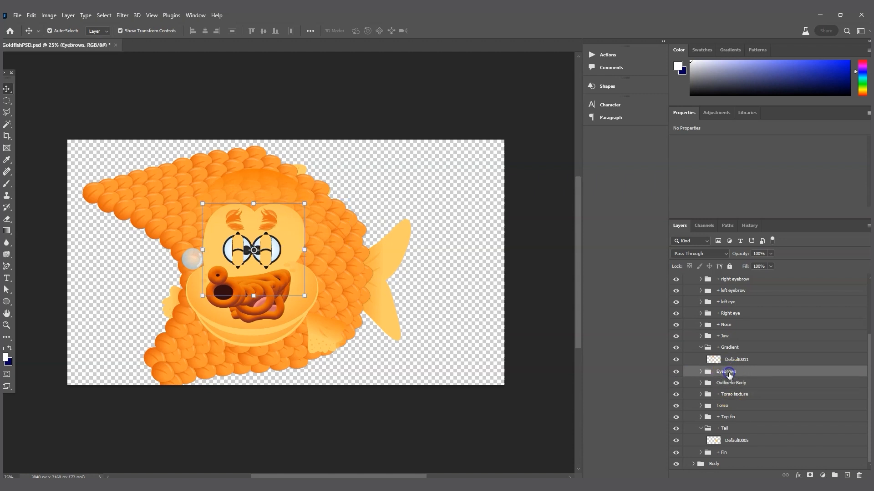
shift+click(739, 395)
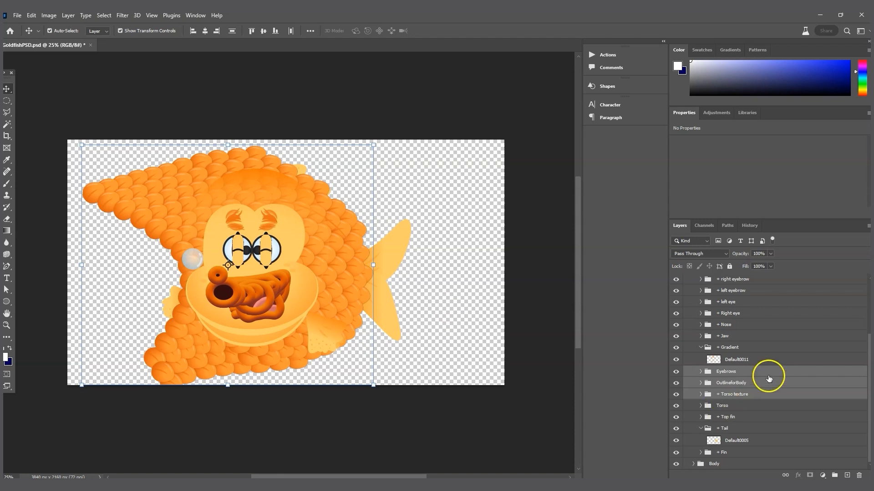
Step: Check the left eye, Torso, Torso texture, OutlineforBody, Eyebrows, Top fin and left eyebrow groups
click(735, 302)
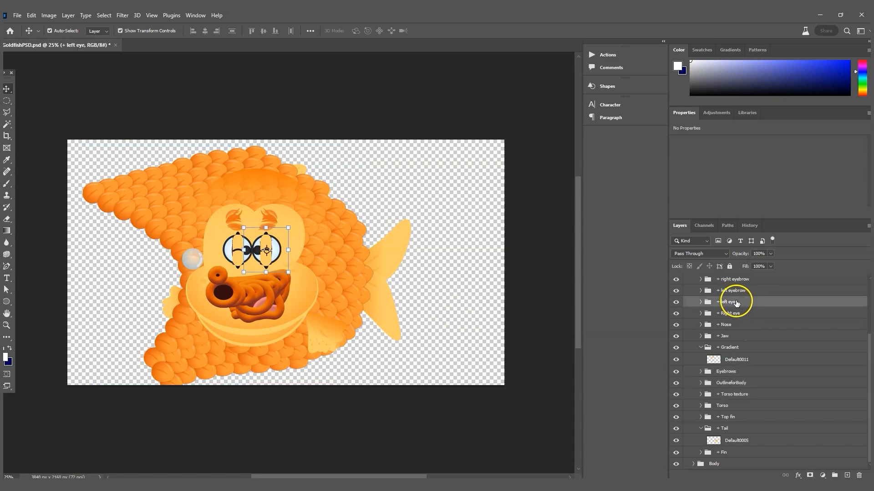
click(737, 408)
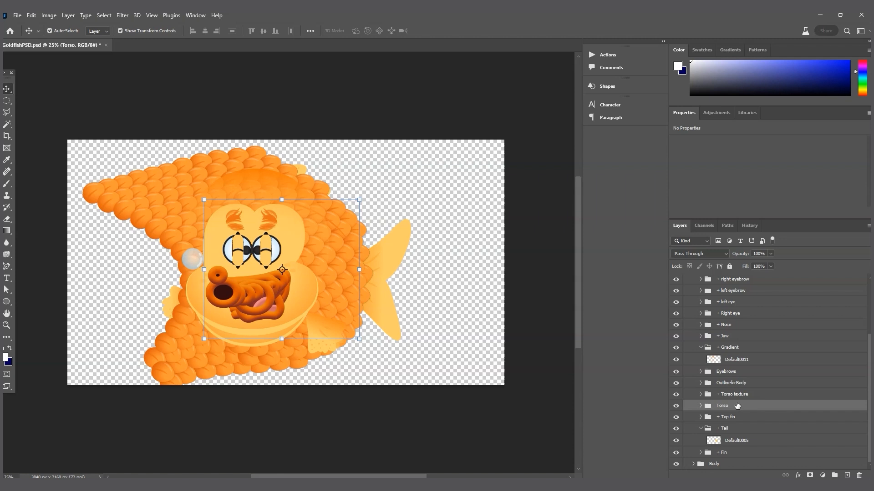
click(733, 394)
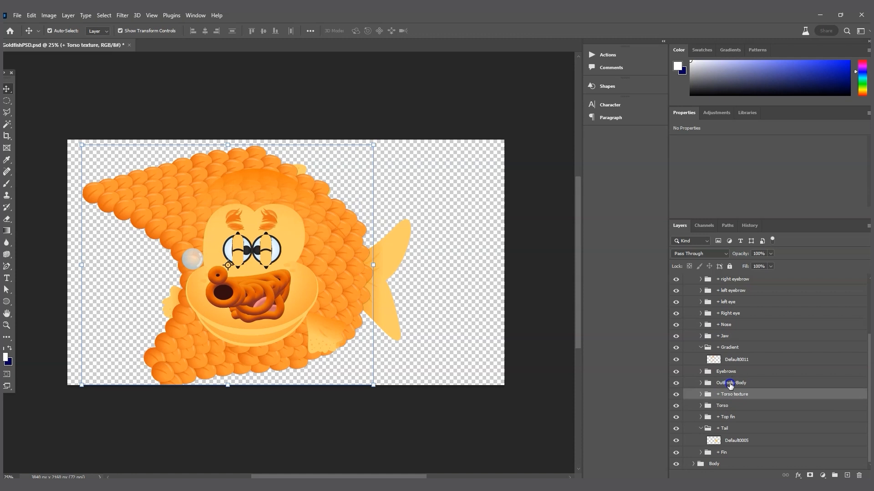
click(730, 383)
click(729, 372)
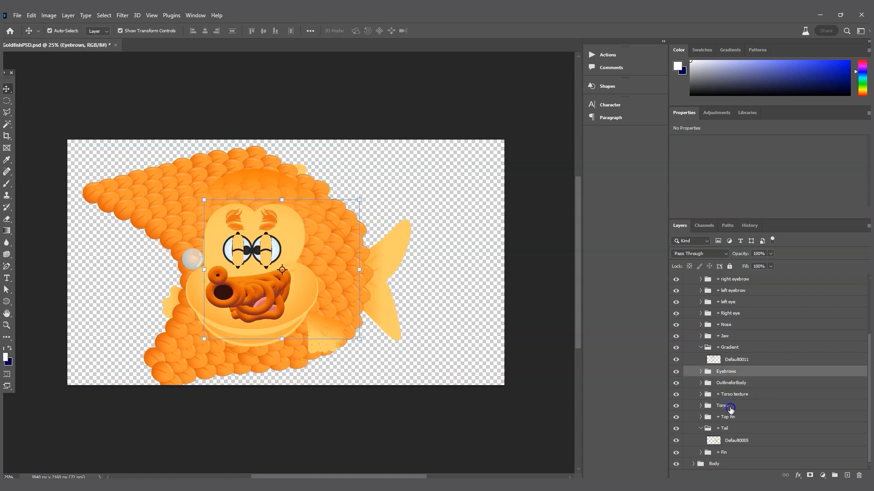
click(730, 407)
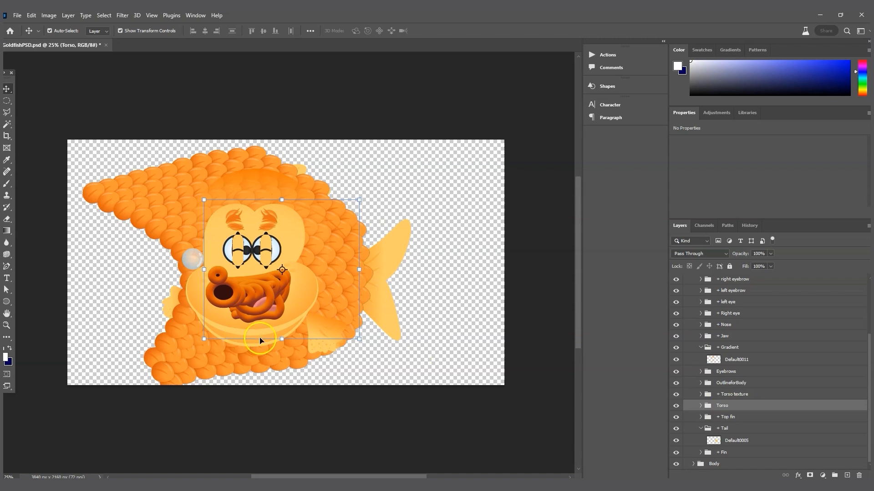
click(733, 291)
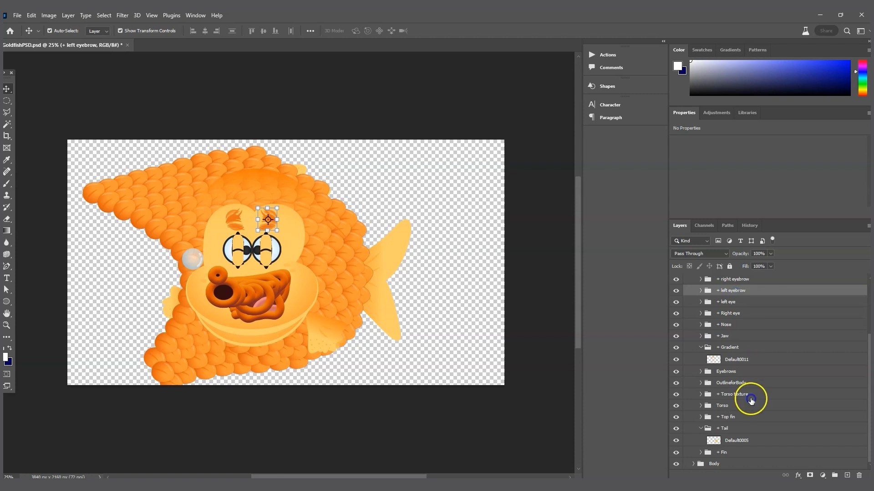
click(734, 418)
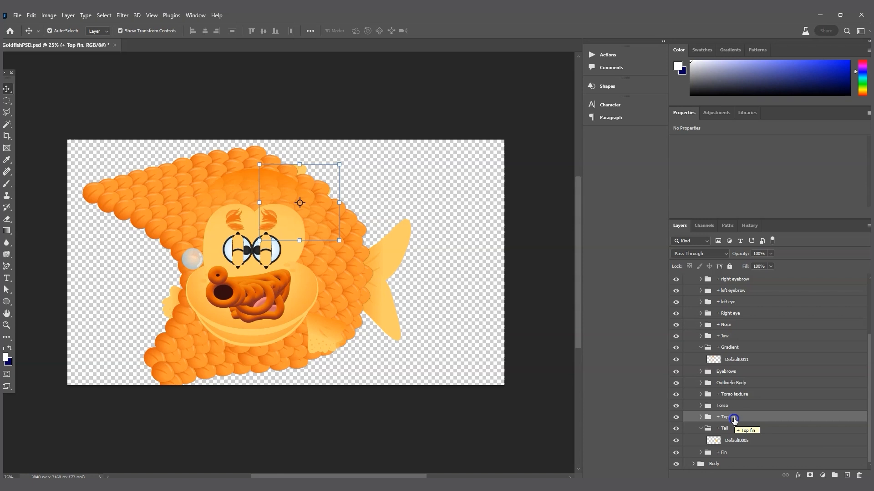
click(738, 290)
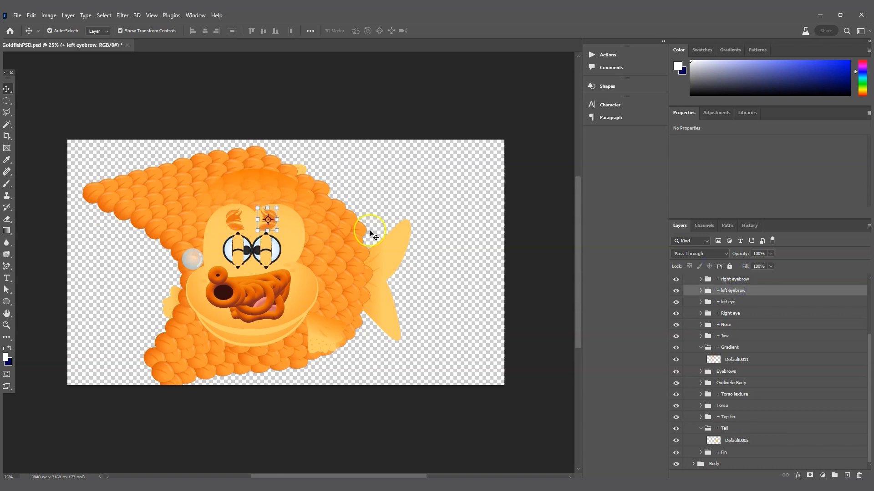
Step: Scroll to the top of the Layers panel and collapse the Head group
click(462, 311)
scroll(769, 421, up, 3)
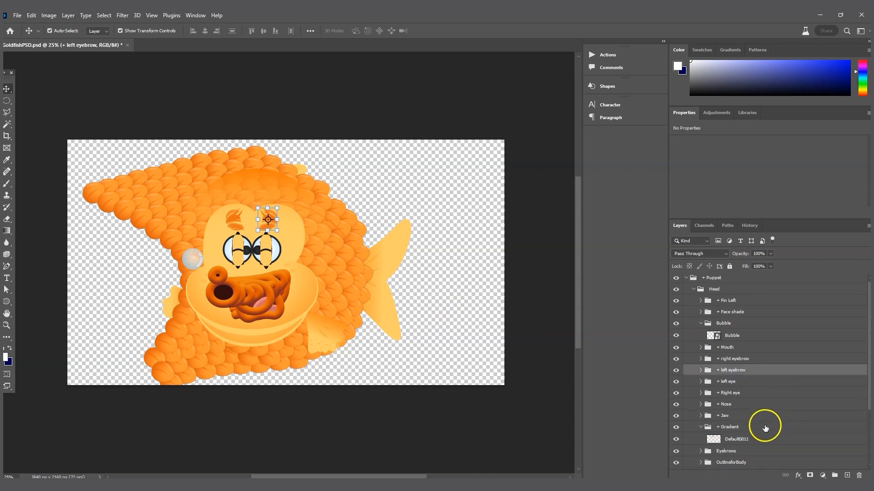
scroll(766, 425, down, 3)
scroll(765, 423, up, 3)
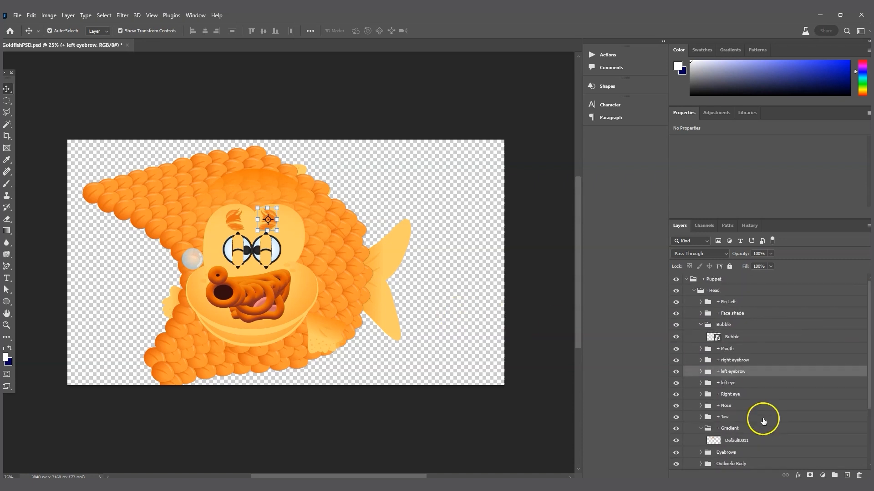
click(693, 291)
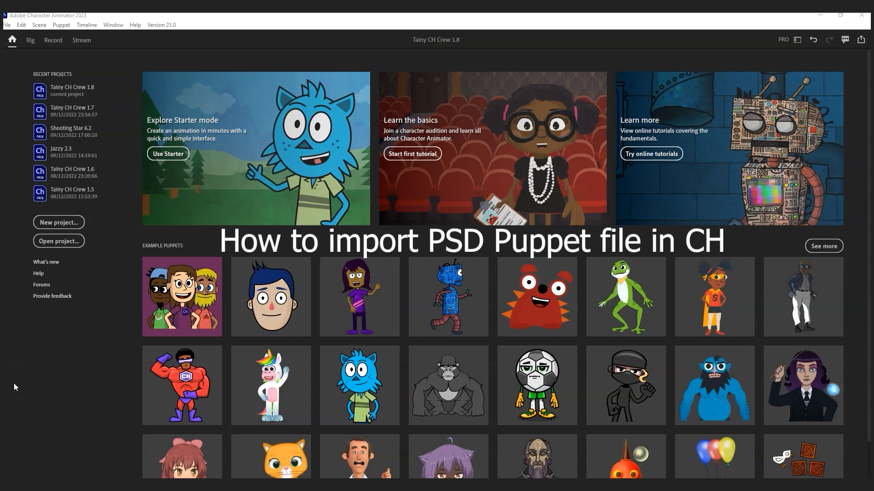
Step: View Character Animator's Home screen with its example puppets
mouse_move(291, 373)
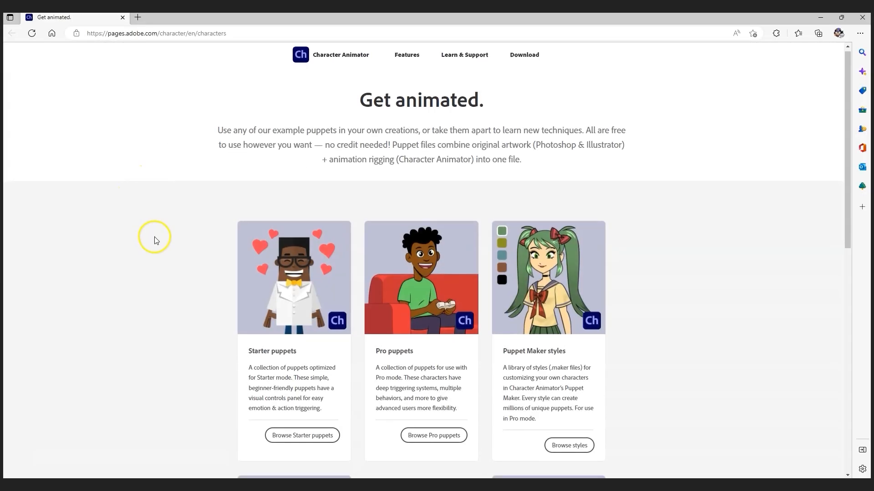
Step: Scroll the Get animated page and open Browse Pro puppets
scroll(156, 238, down, 1)
click(430, 376)
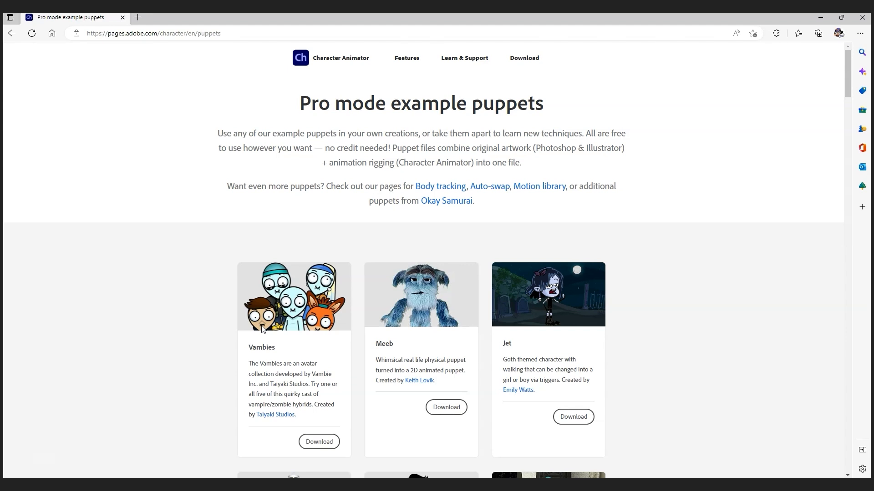
click(297, 296)
click(295, 330)
click(294, 363)
Step: Go back from Edge to the Character Animator home screen showing the Tainy CH Crew 1.8 project
mouse_move(430, 486)
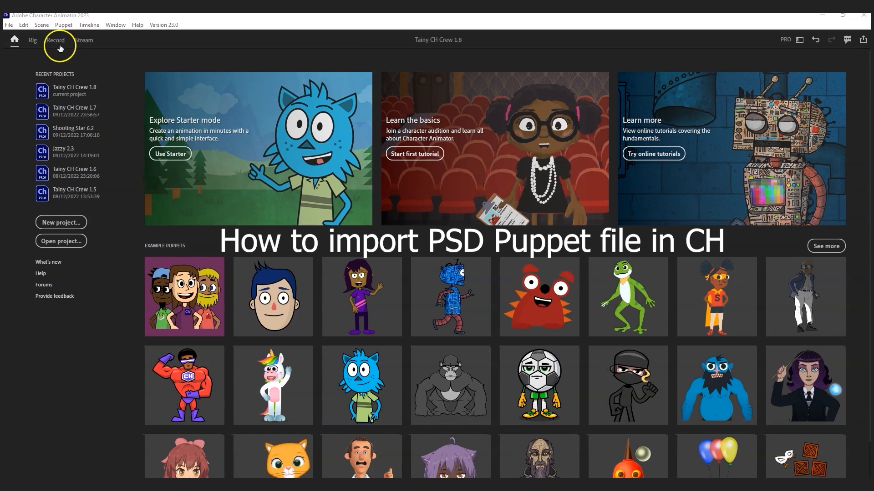
Step: Start a new project and create and open a CH folder beside the GoldfishPSD file
click(10, 27)
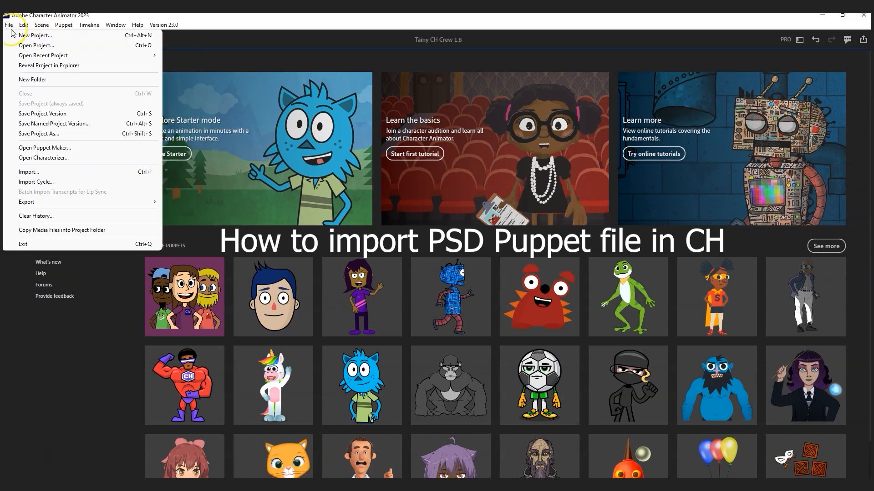
click(30, 36)
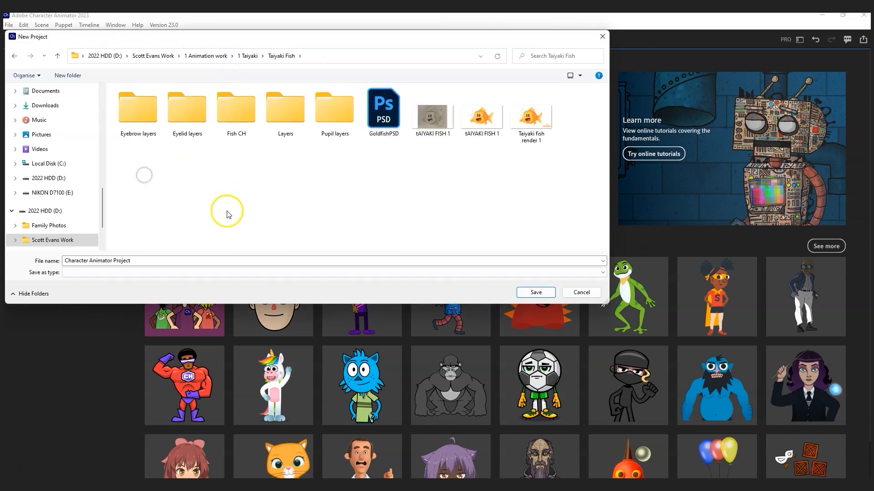
click(389, 108)
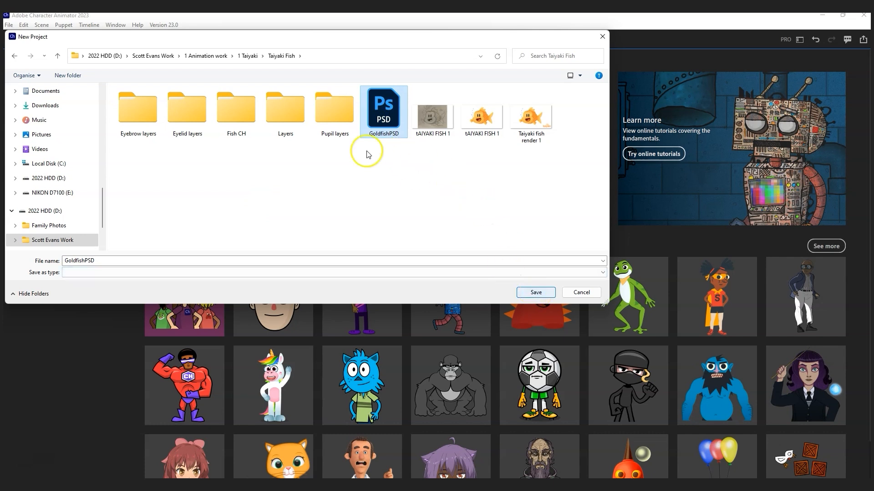
click(67, 75)
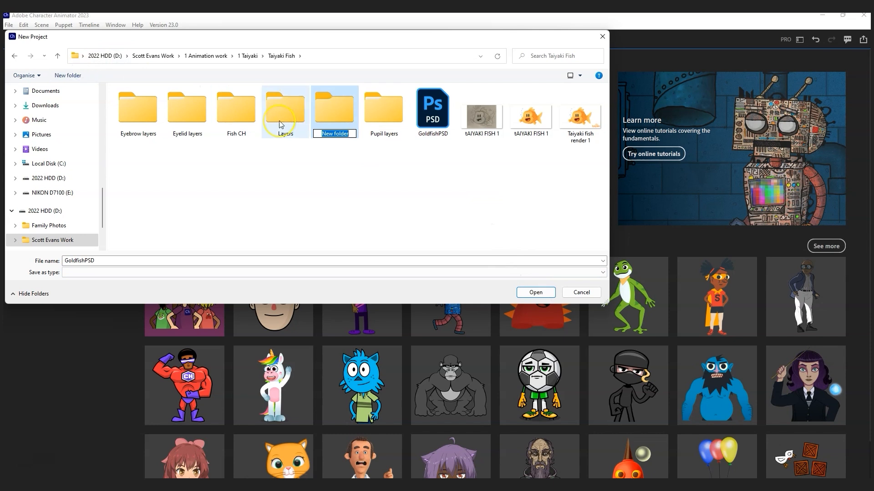
text(CH)
key(Return)
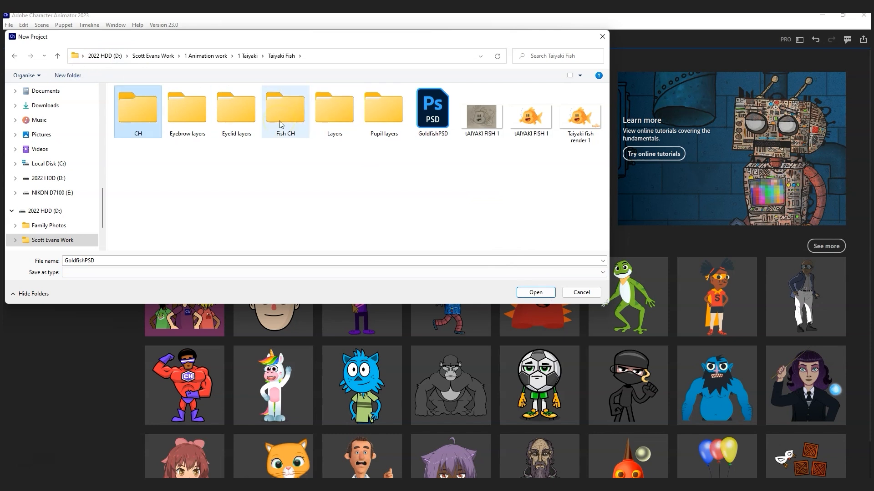
double_click(138, 114)
Step: Name the project 'Taiyaki Fish 1.1' and save it in the CH folder
double_click(114, 260)
text(tAIYAKI)
key(BackSpace)
key(BackSpace)
key(BackSpace)
key(BackSpace)
key(BackSpace)
key(BackSpace)
text(Taiyaki Fish 1.1)
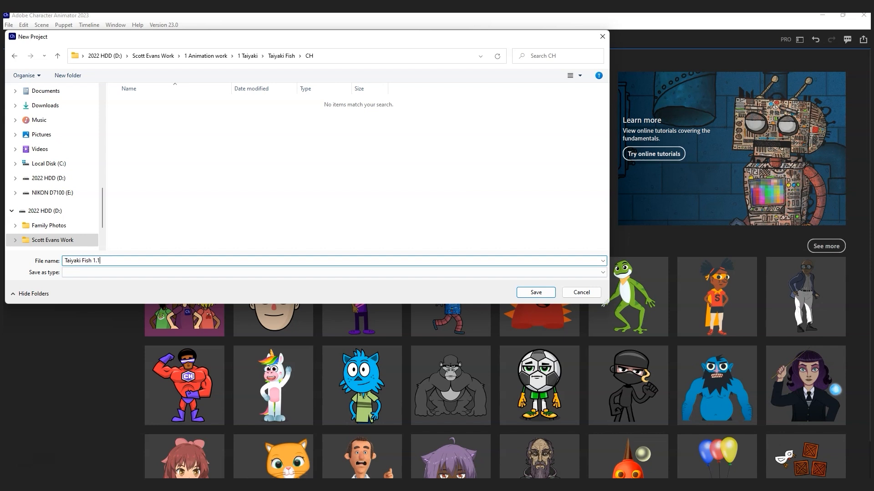
click(536, 292)
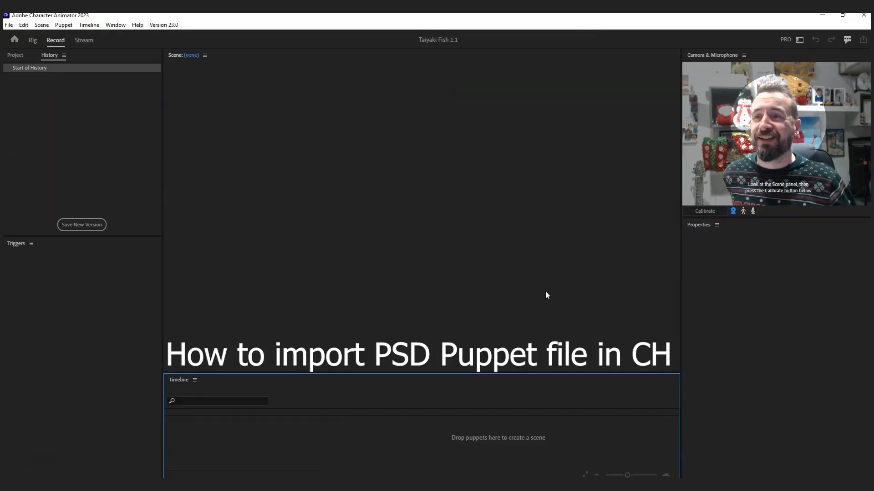
Step: Import GoldfishPSD.psd into the Taiyaki Fish 1.1 project and view it in the Project panel
click(10, 27)
click(31, 171)
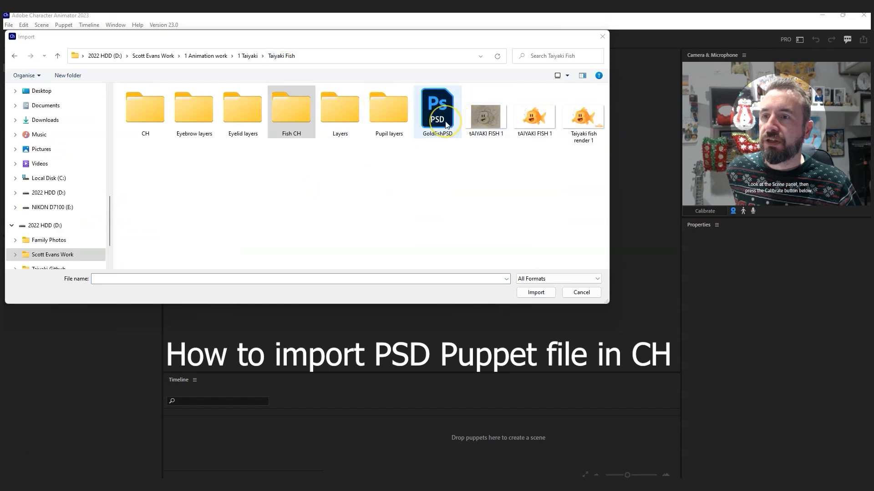
click(446, 125)
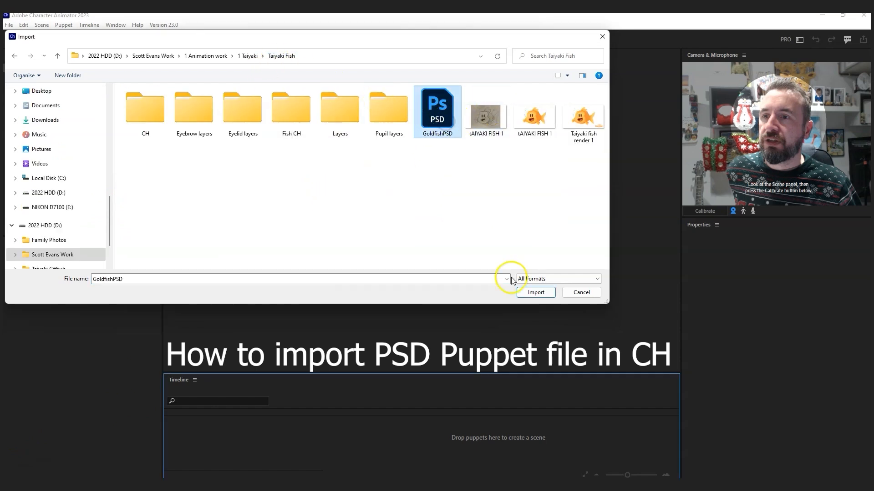
click(539, 292)
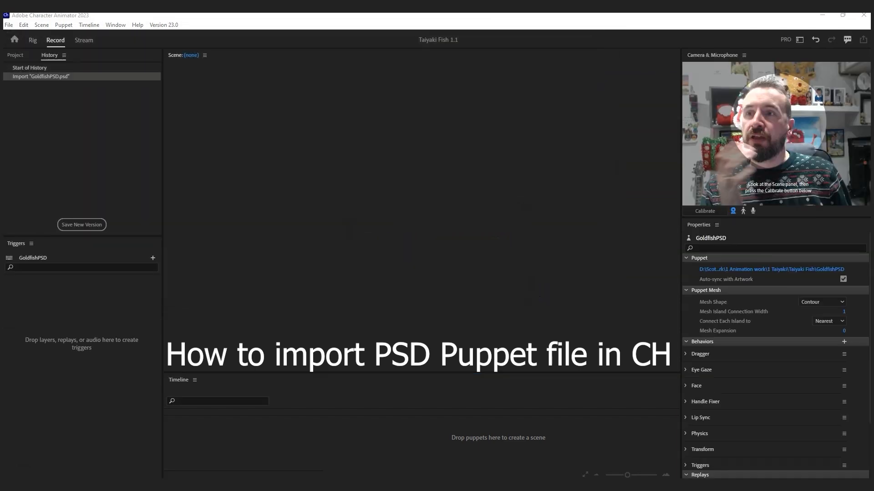
click(16, 55)
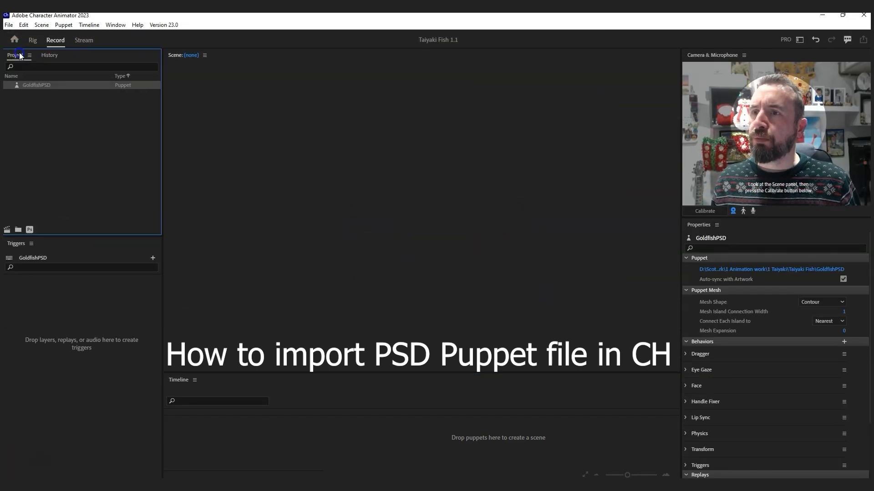
Step: Open GoldfishPSD in Rig and drag the Puppet group's origin to the outline's bottom edge
double_click(39, 85)
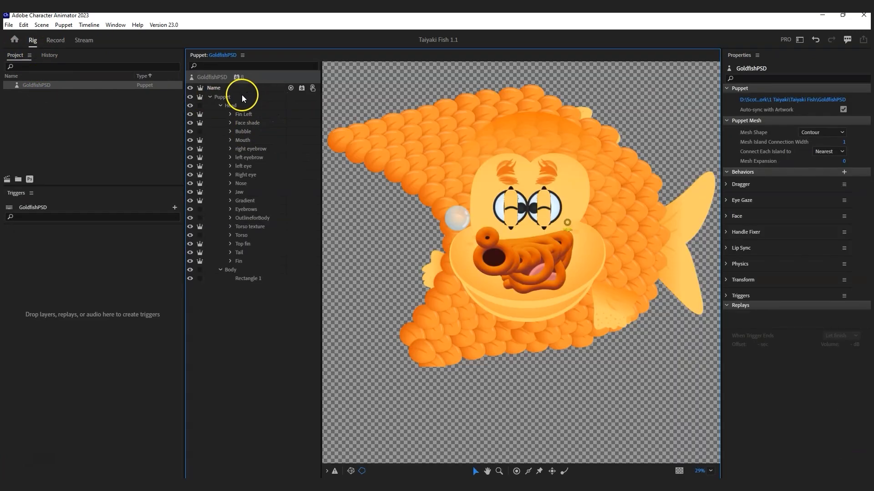
click(240, 96)
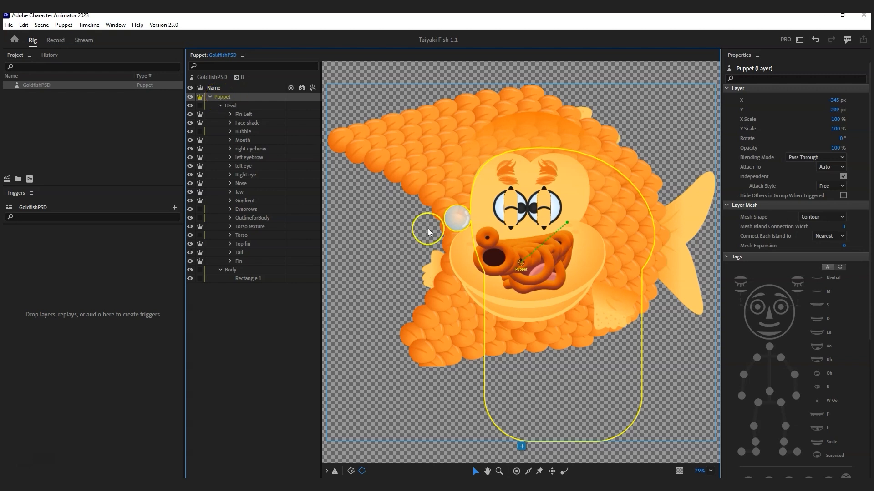
drag(521, 264, 560, 444)
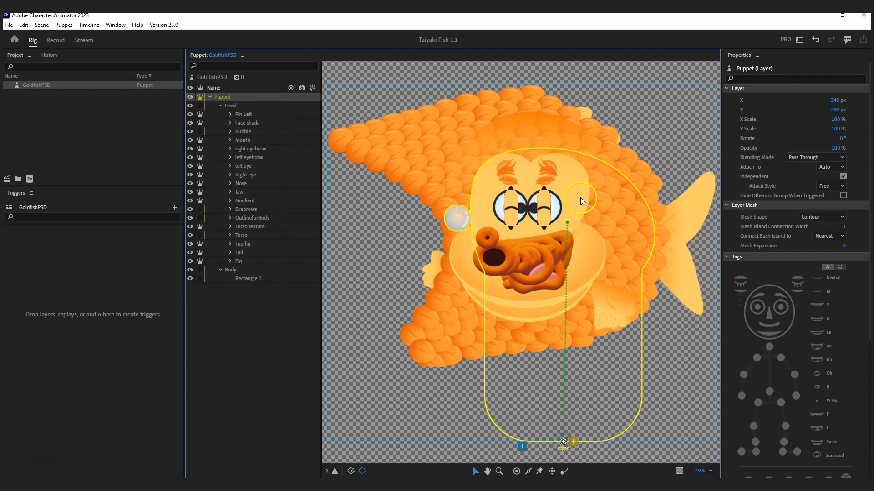
click(368, 63)
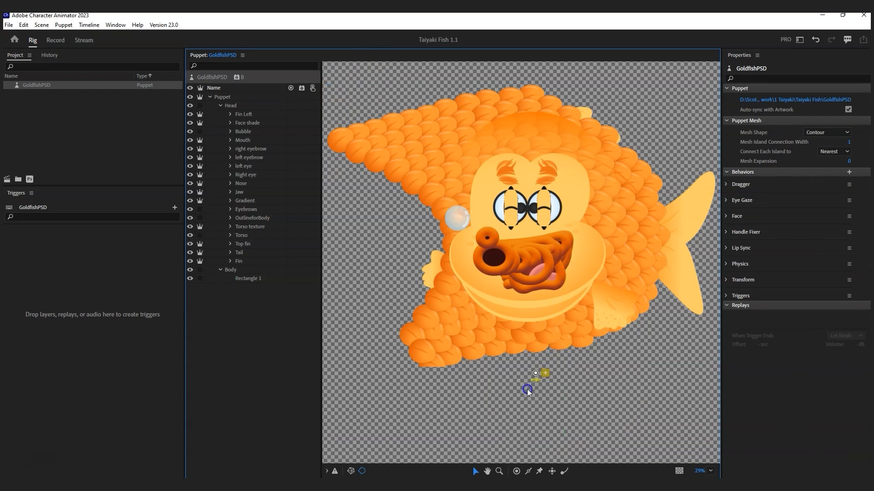
click(512, 344)
drag(512, 342, 555, 350)
click(235, 97)
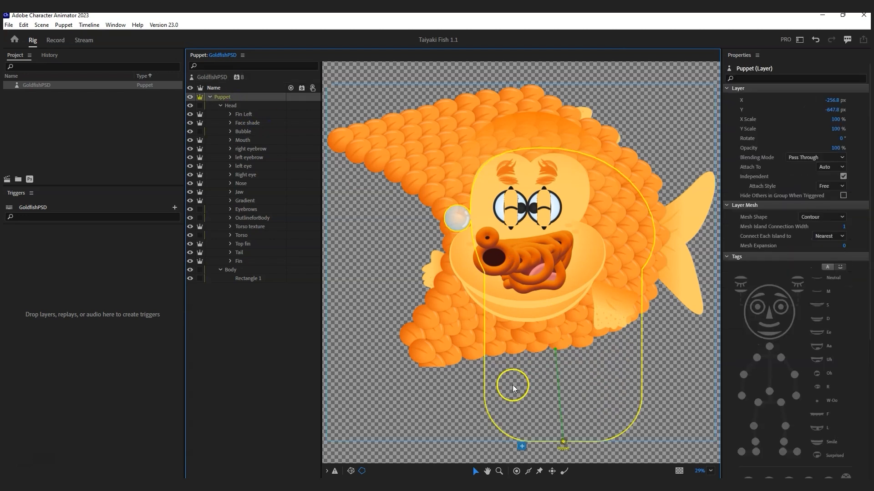
drag(562, 442, 555, 444)
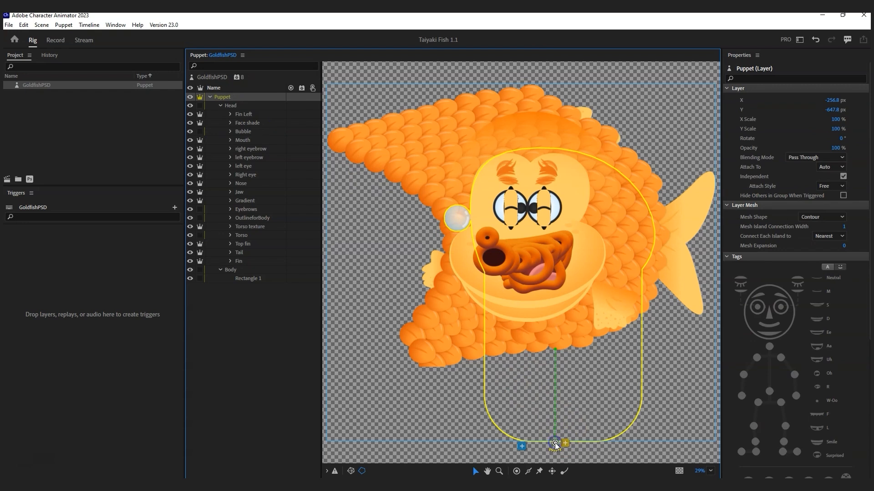
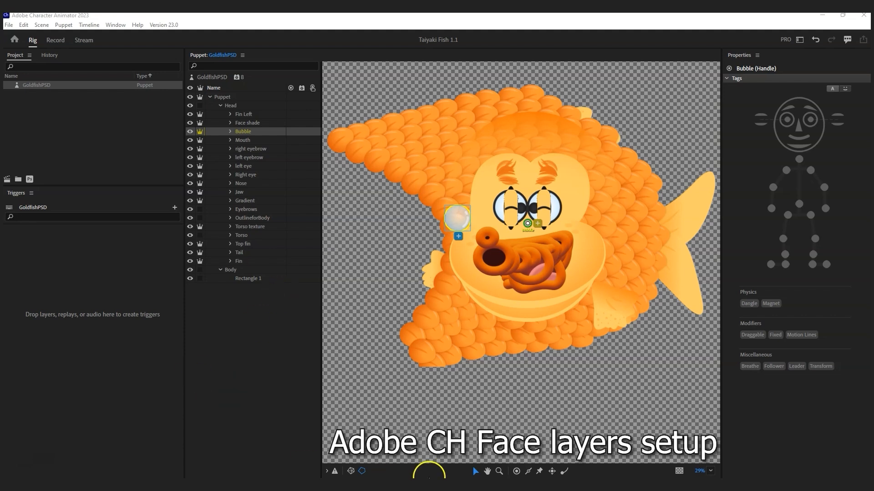
Step: Open the GoldfishPSD puppet's original artwork in Photoshop with Edit Original
mouse_move(492, 488)
click(41, 85)
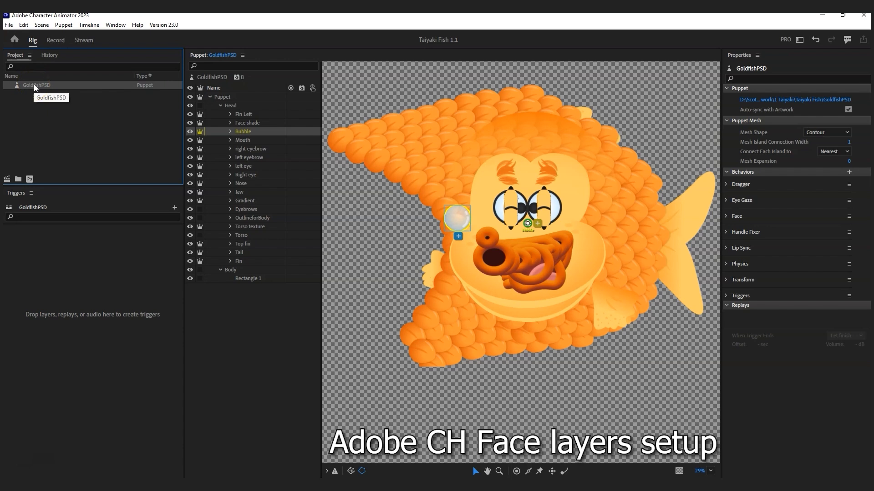
click(29, 180)
click(30, 180)
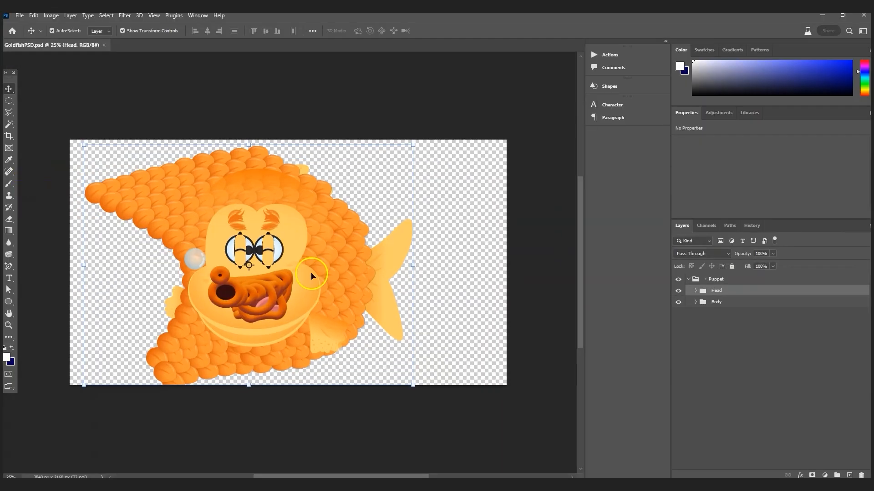
Step: Expand Head and select the Mouth, both eyebrow, both eye, Nose and Jaw groups
click(696, 291)
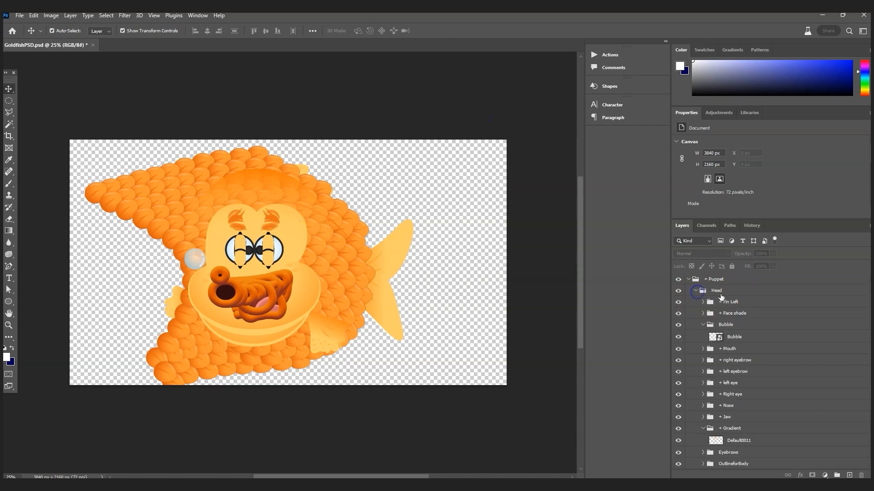
click(703, 324)
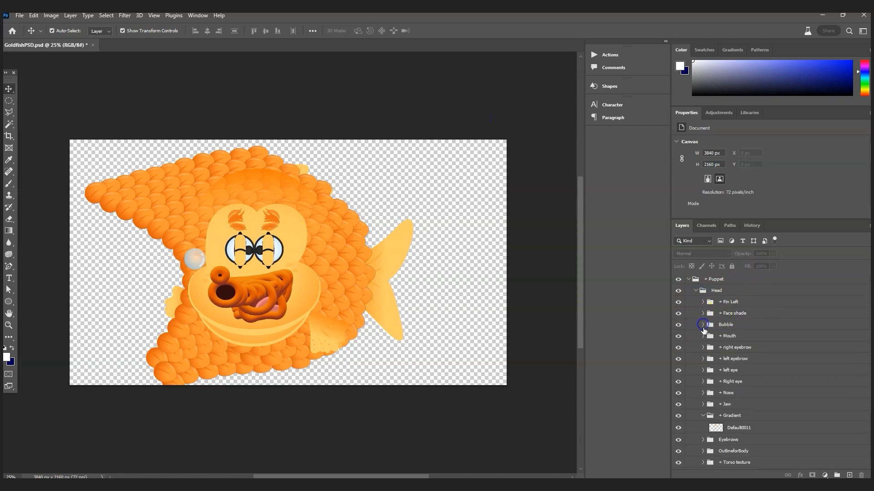
click(745, 339)
click(747, 349)
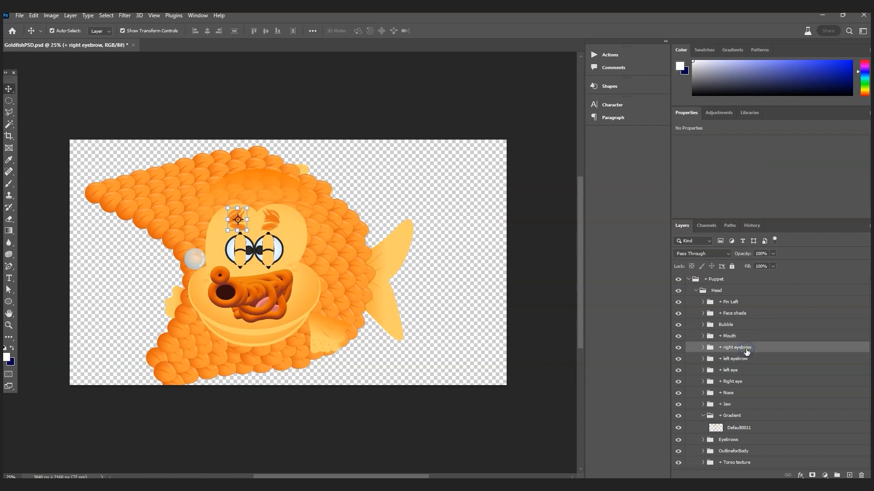
click(742, 337)
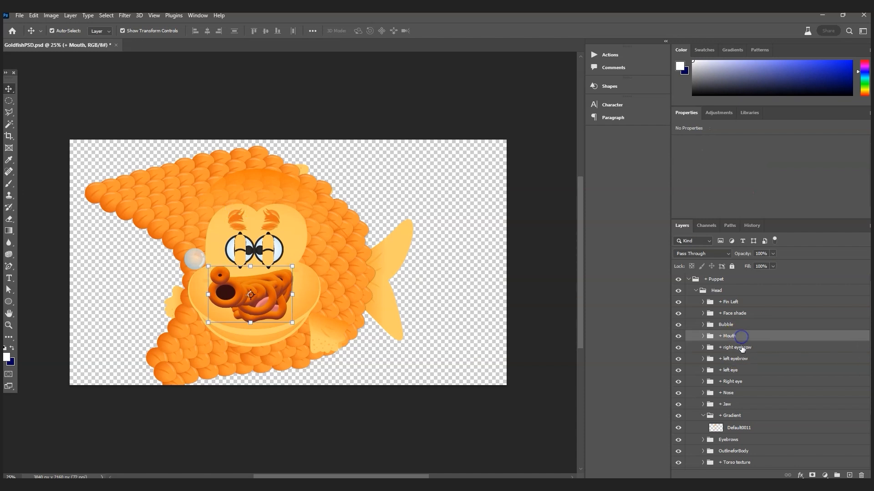
shift+click(752, 348)
shift+click(751, 359)
shift+click(748, 371)
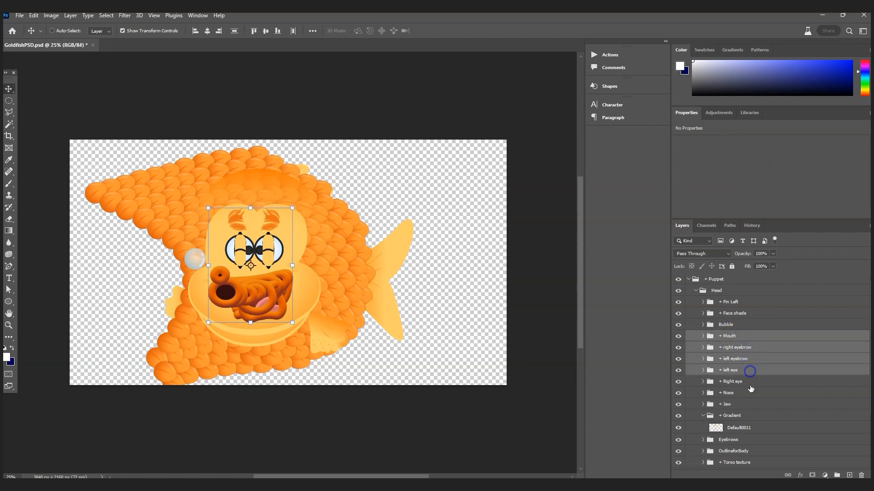
shift+click(750, 385)
shift+click(747, 395)
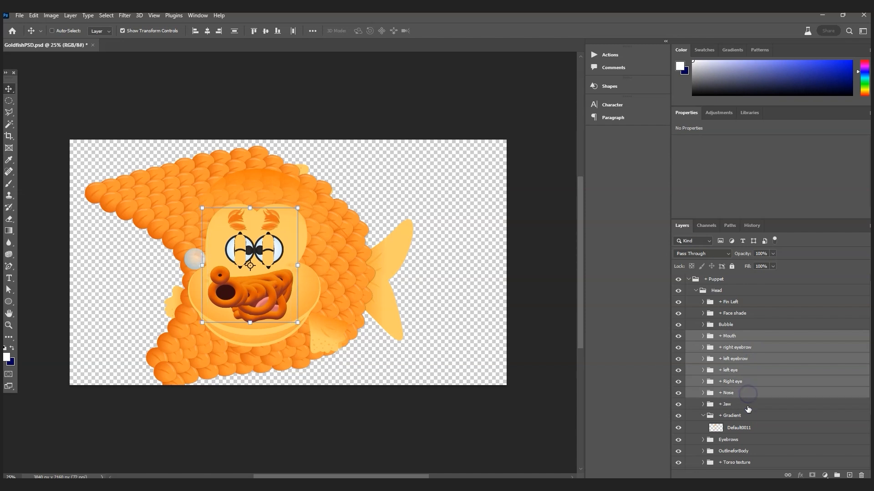
shift+click(748, 406)
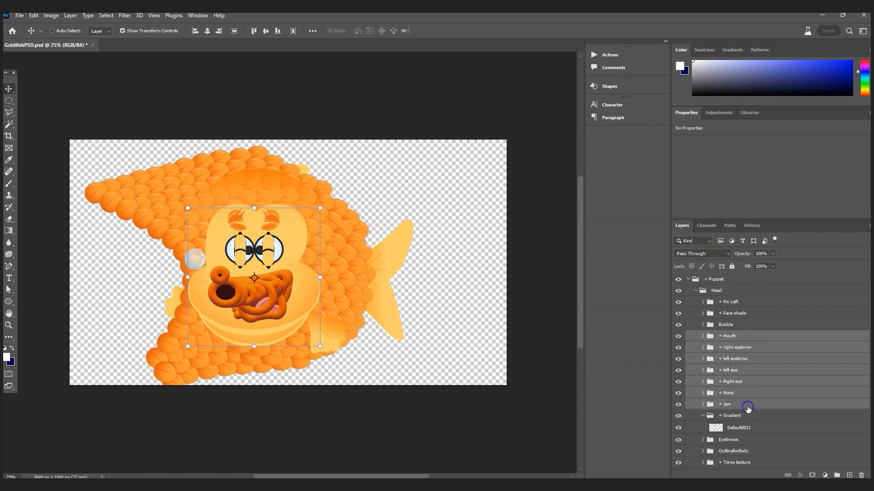
scroll(755, 412, down, 1)
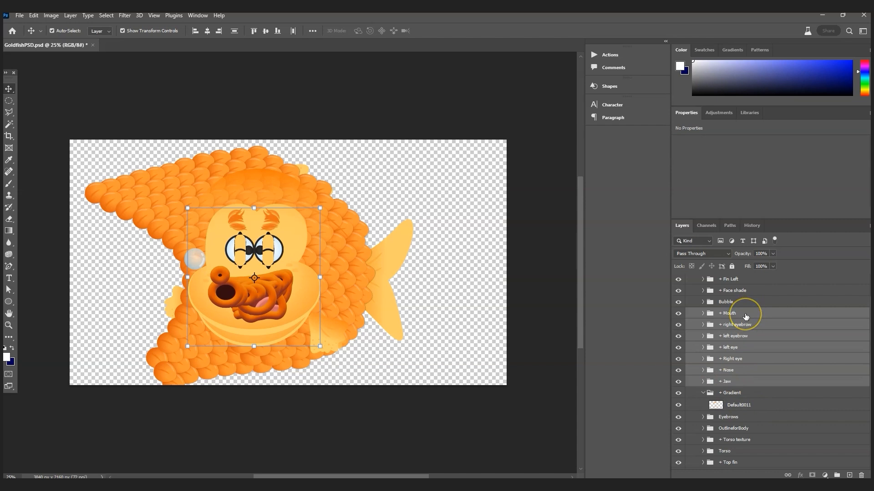
Step: Group the selected face layers and name the new group '+ Face'
key(ctrl+g)
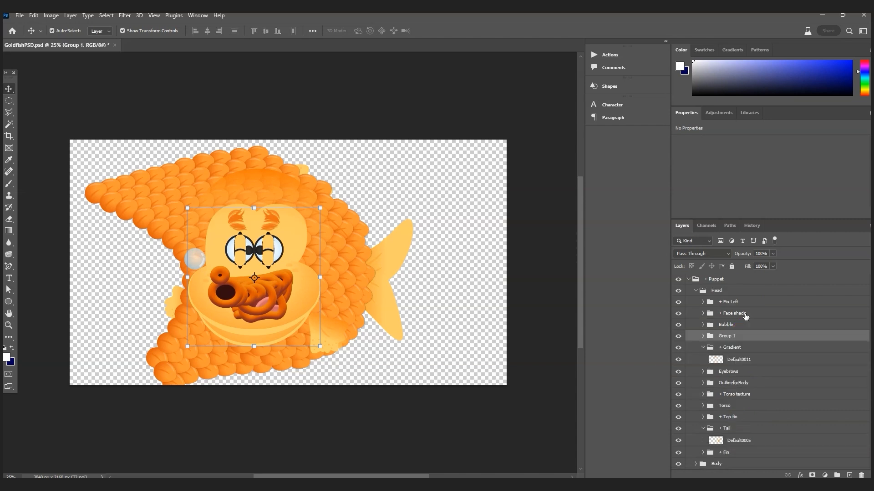
double_click(728, 335)
text(+ Face)
key(Return)
Step: Add a new group named 'Anchor' below Jaw inside + Face
click(702, 336)
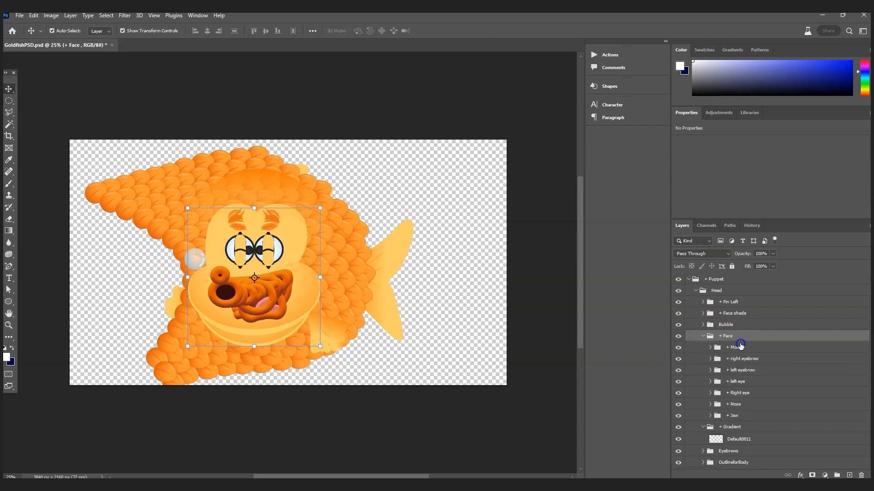
click(738, 418)
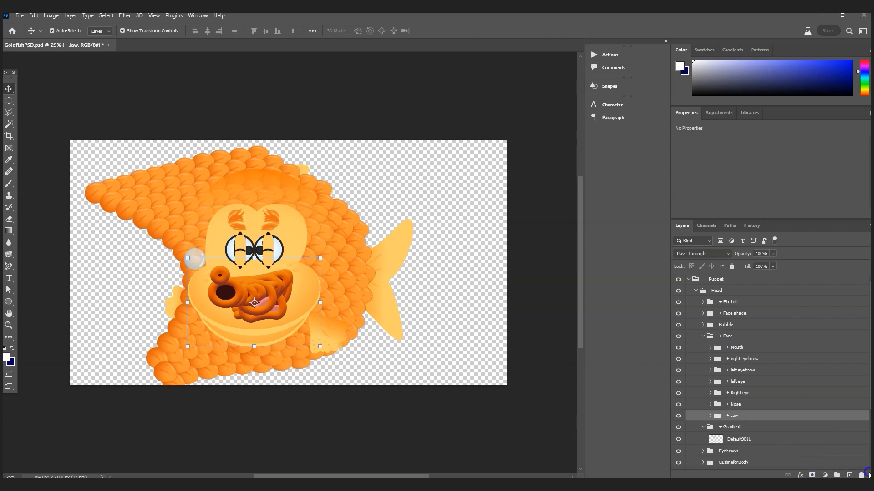
click(839, 475)
drag(742, 411, 747, 431)
double_click(737, 427)
text(Anchor)
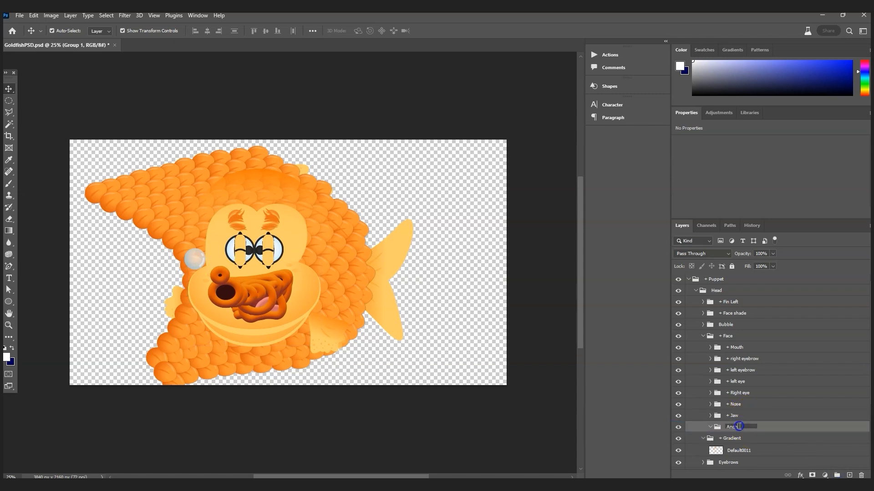
key(Return)
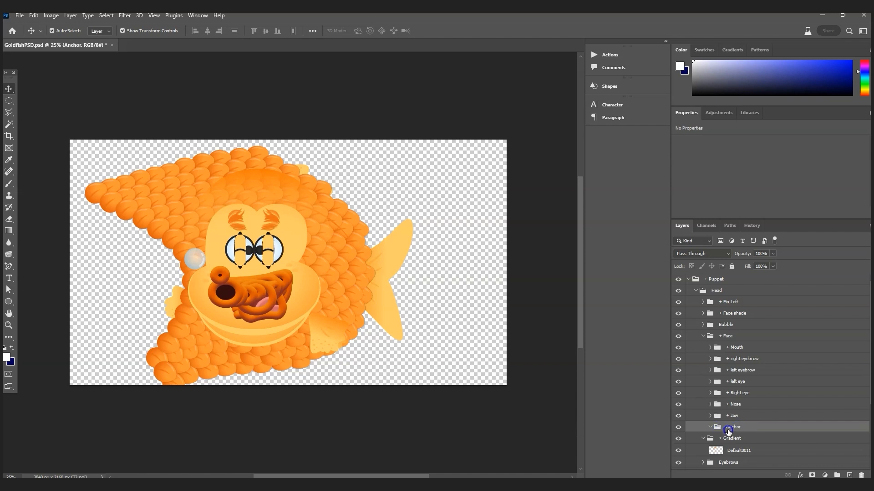
Step: Draw an ellipse over the fish's face in Anchor and set its opacity to 0%
click(8, 359)
click(9, 304)
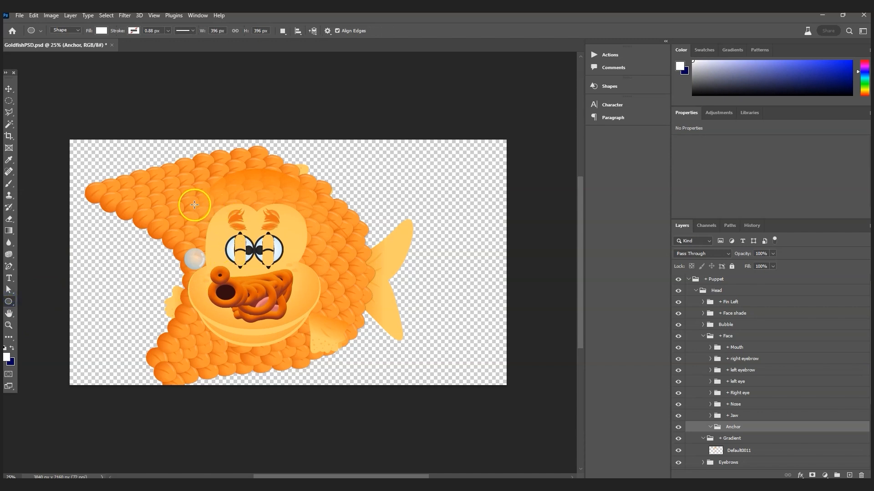
drag(175, 199, 332, 337)
key(v)
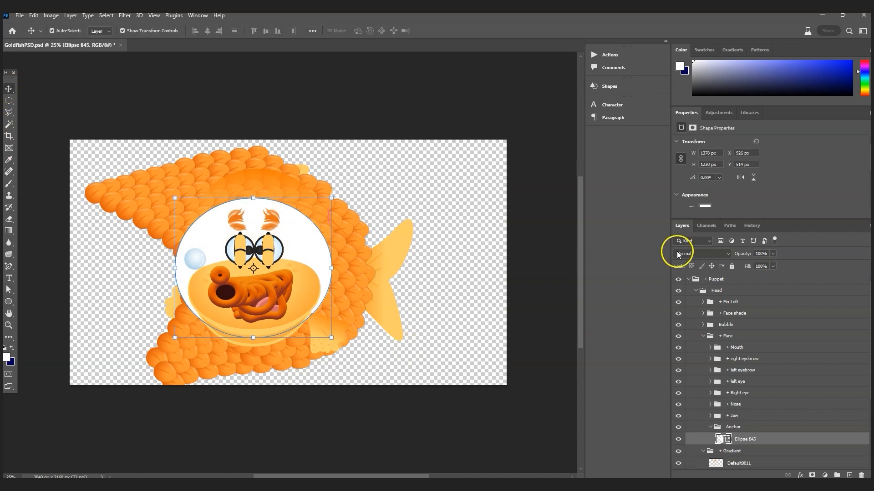
click(773, 253)
drag(773, 265, 690, 273)
click(710, 427)
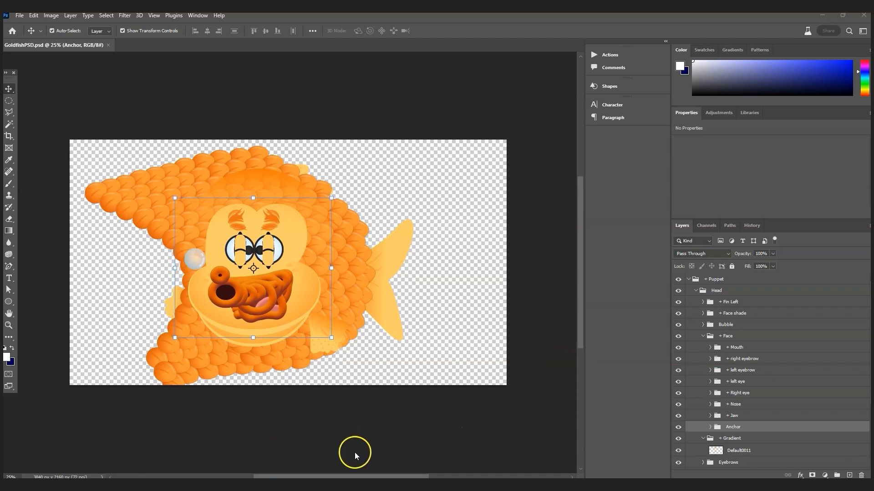
click(386, 483)
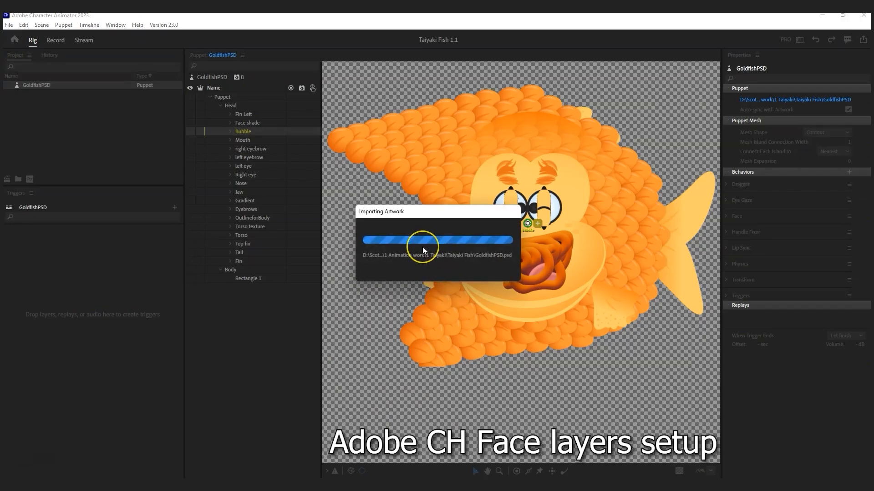
Step: Rename the GoldfishPSD puppet's Face behavior to 'MOCAP Body'
click(40, 84)
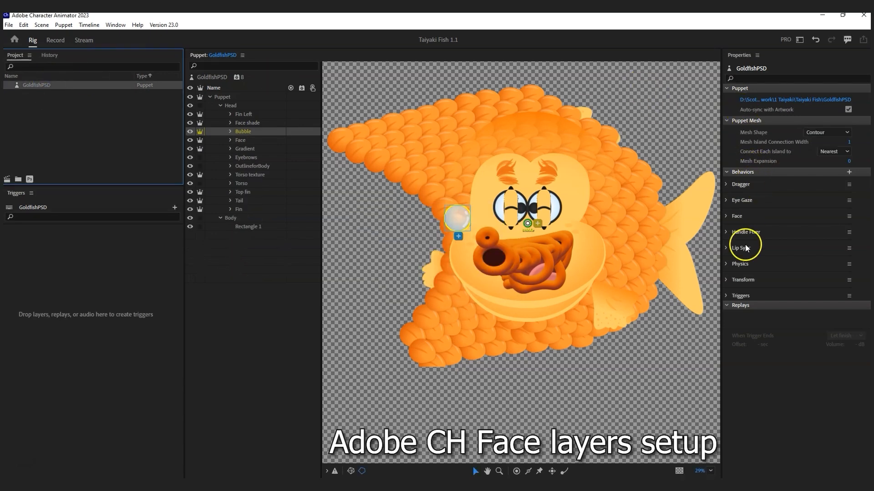
click(740, 219)
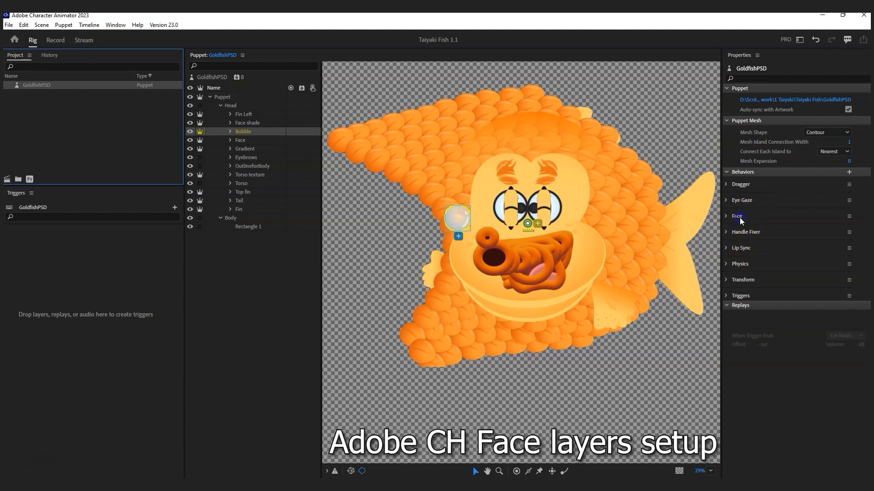
click(849, 217)
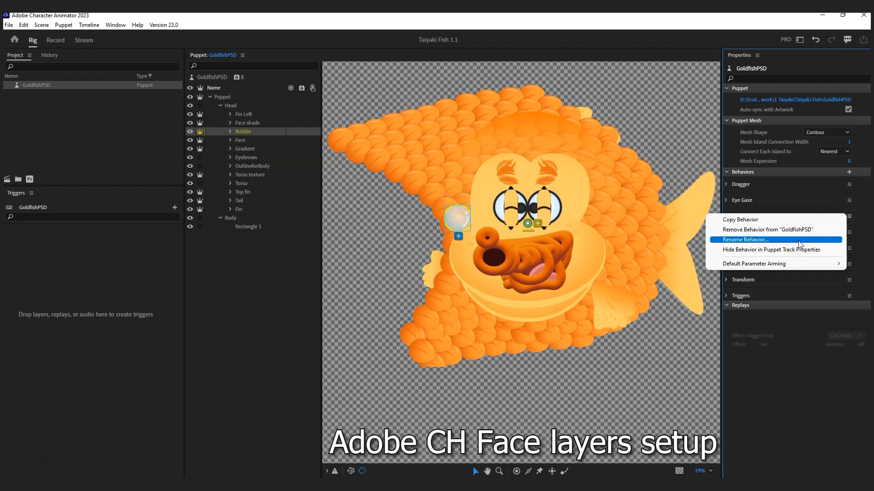
click(749, 240)
text(MO)
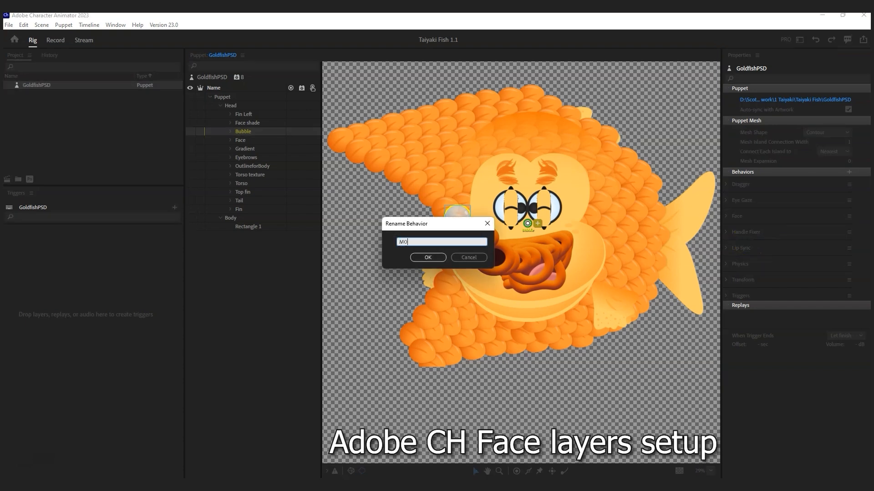
text(CAP Body)
key(Return)
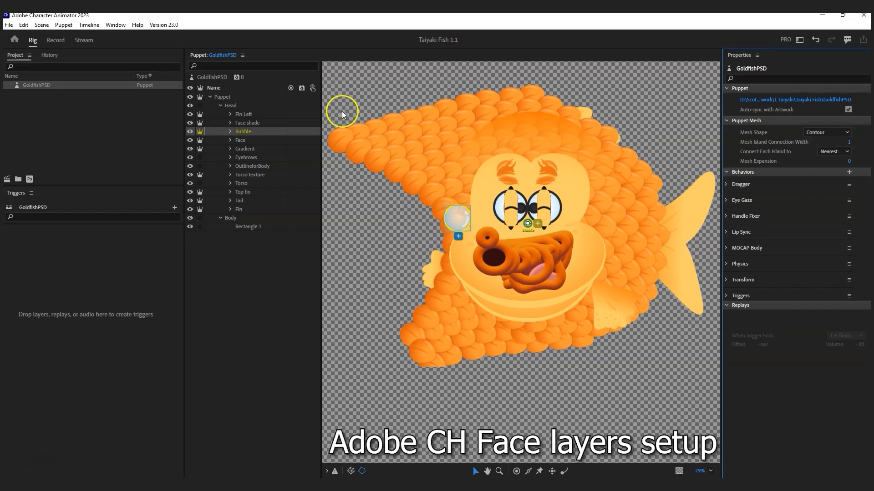
Step: Tag the puppet's Face group as Head
click(251, 140)
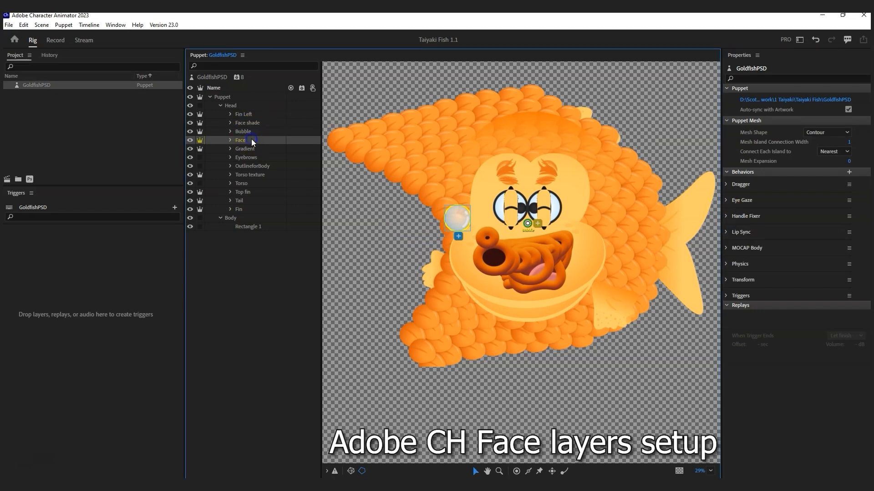
click(799, 223)
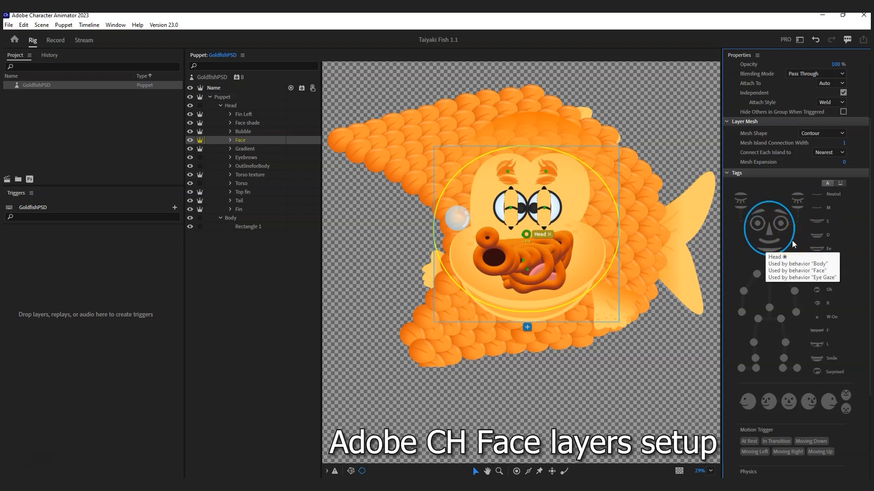
click(755, 244)
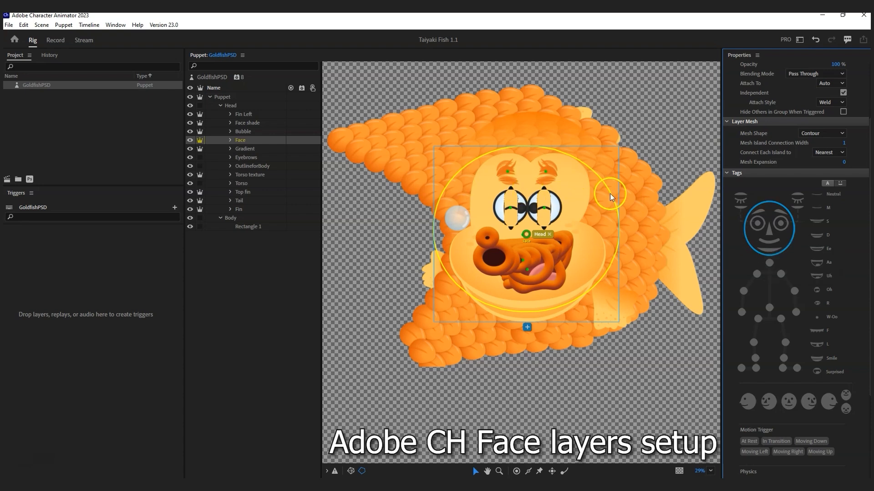
Step: Add a Face behavior to the Face group with Head Position Strength 0%
click(844, 451)
click(817, 248)
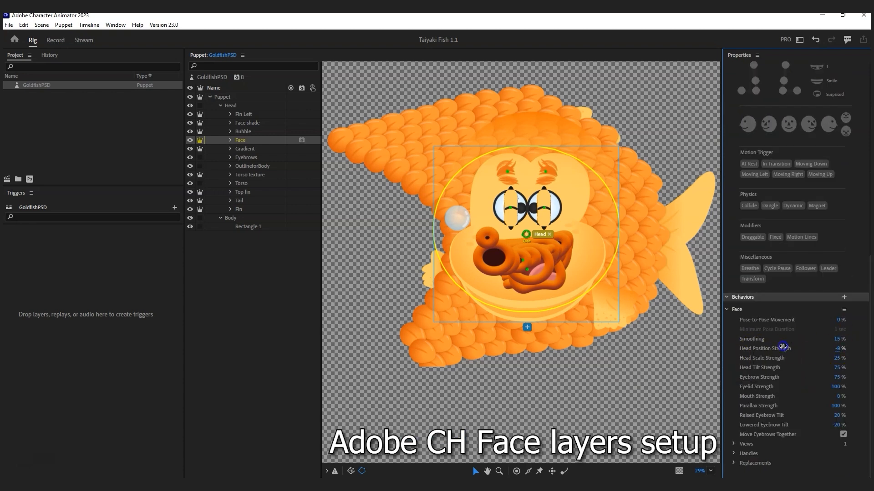
click(838, 349)
text(47)
text(0)
key(Delete)
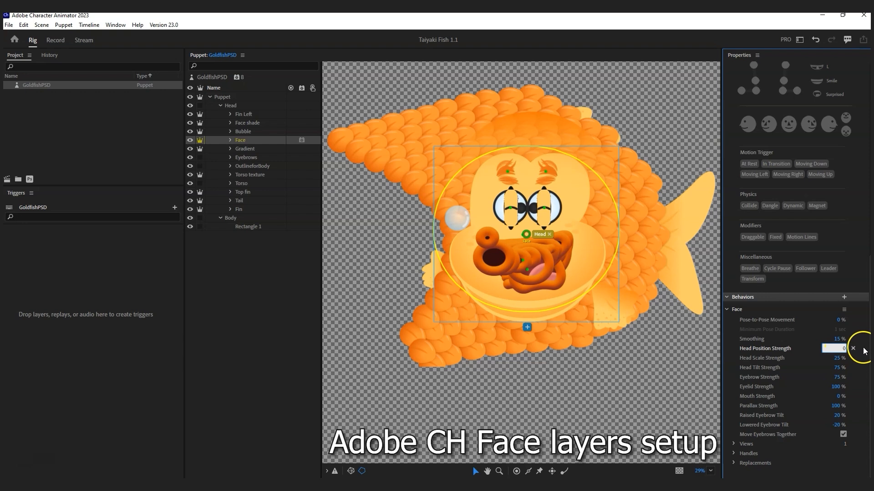
key(Return)
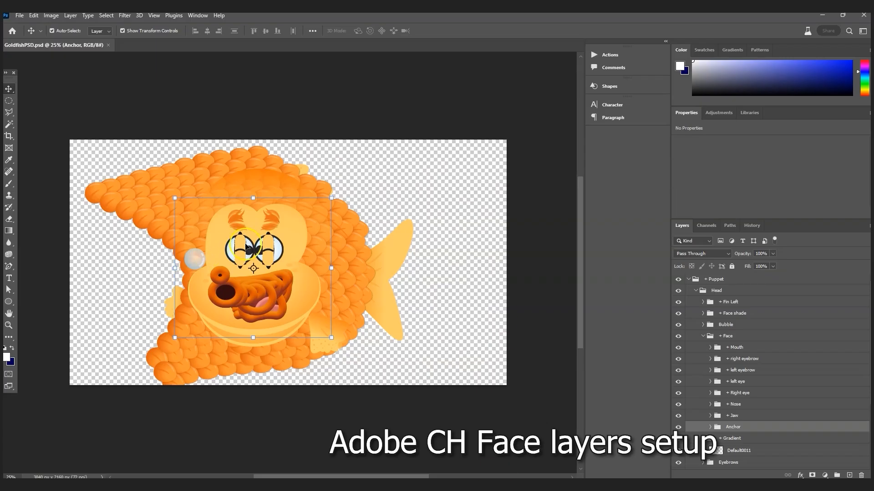
Step: Rename the two eyebrow groups inside Eyebrows to 'left' and 'right'
scroll(760, 405, down, 4)
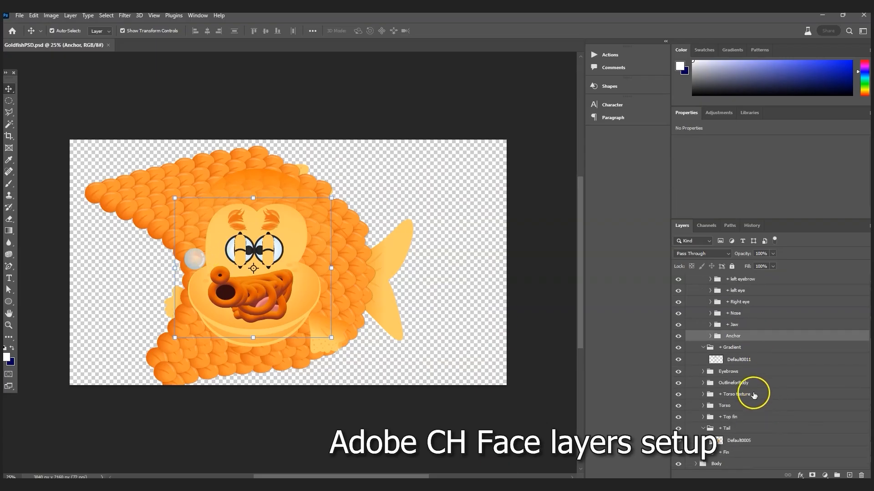
click(703, 428)
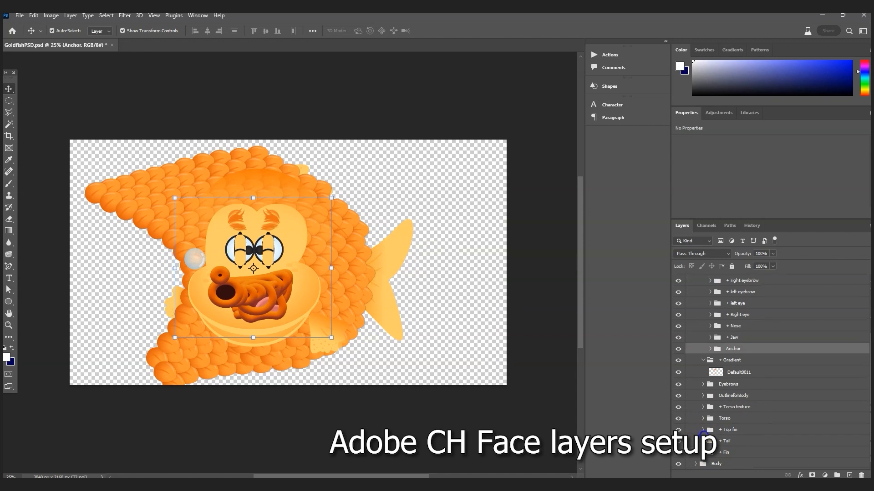
click(742, 386)
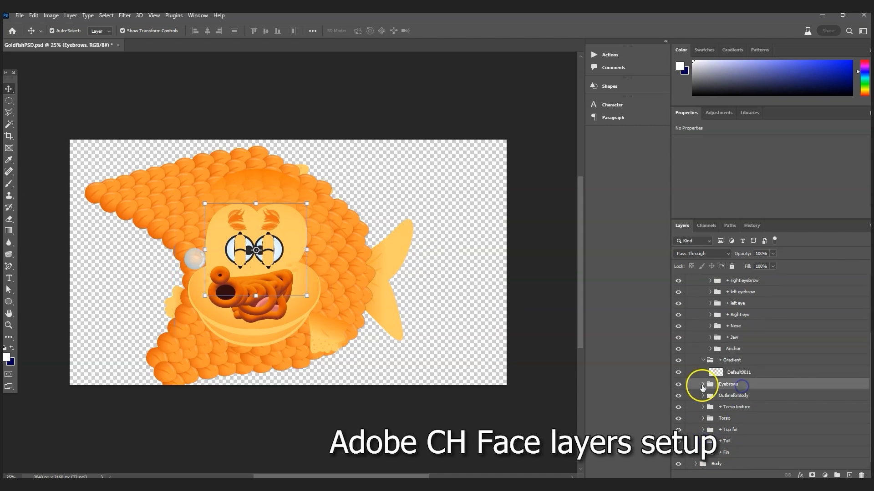
click(703, 384)
double_click(733, 396)
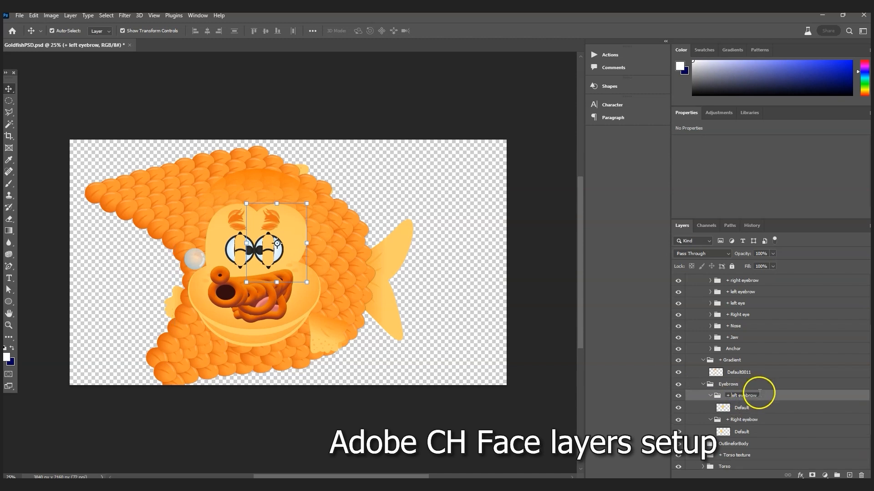
drag(759, 394, 673, 390)
key(BackSpace)
text(left)
key(Return)
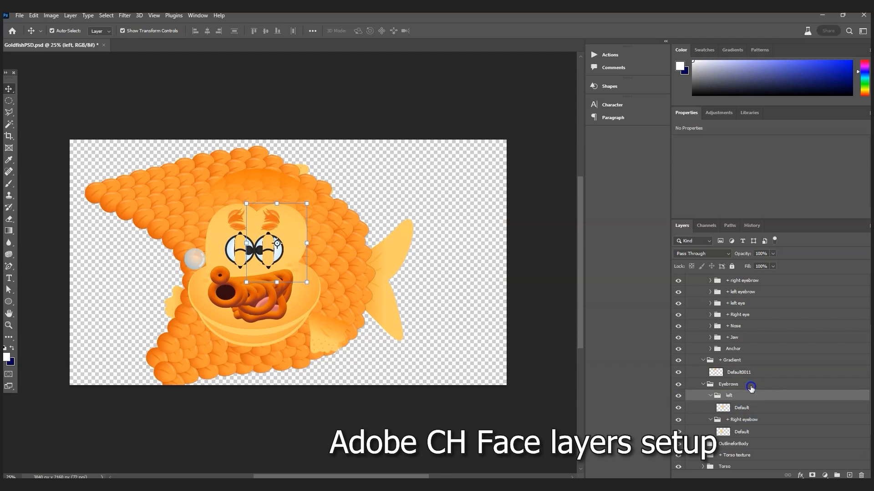
double_click(740, 419)
text(rid)
text(ght)
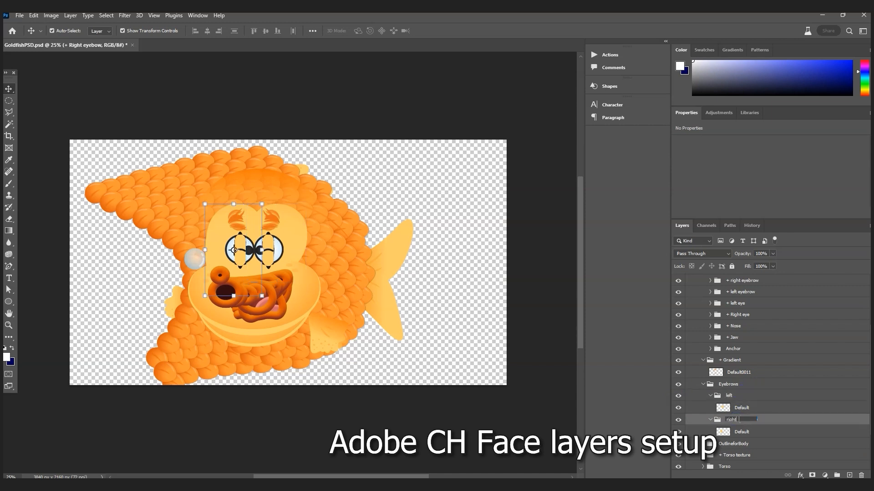
key(Return)
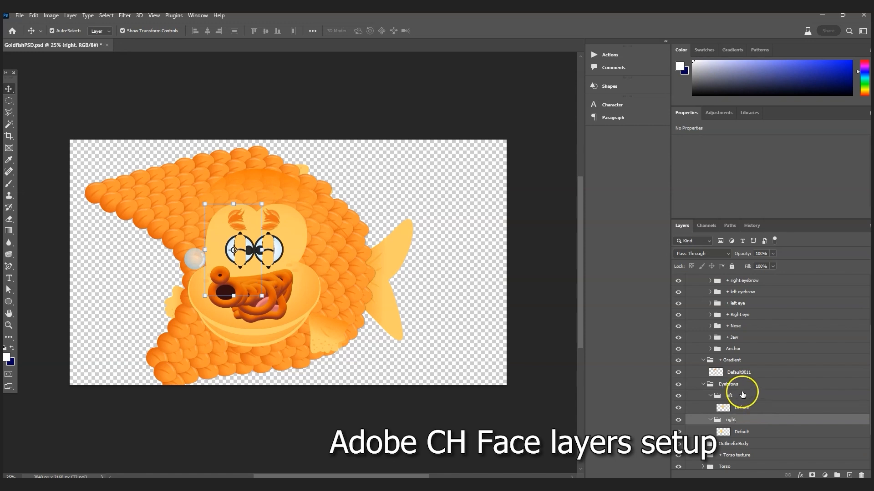
Step: Rename the Eyebrows group to '+ Brows'
double_click(738, 384)
drag(744, 384, 669, 379)
text(Brow)
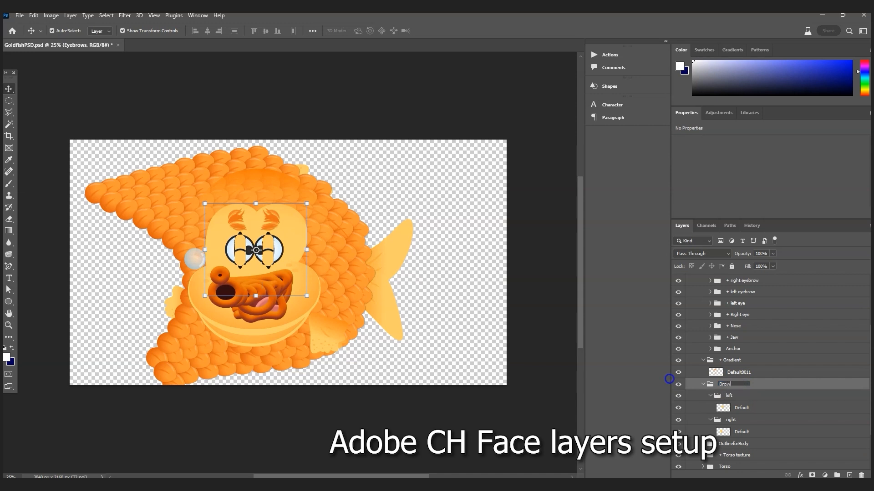
key(Return)
click(770, 384)
double_click(722, 385)
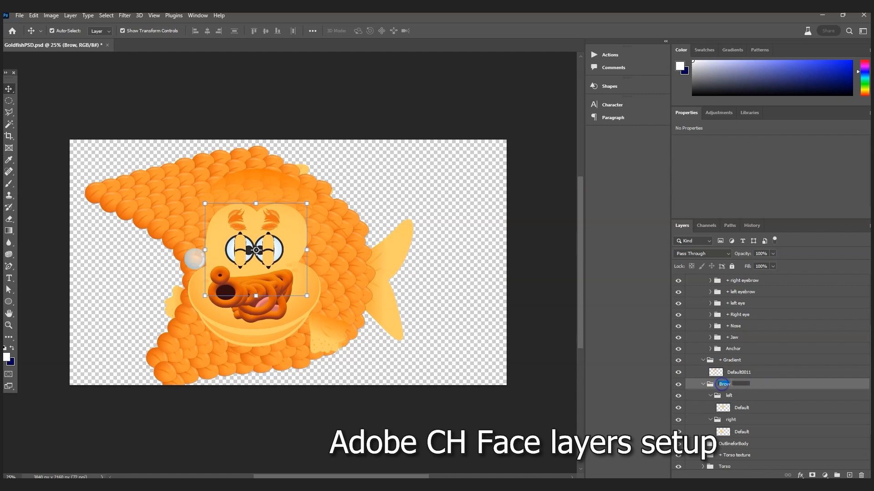
click(720, 384)
text(+)
click(798, 408)
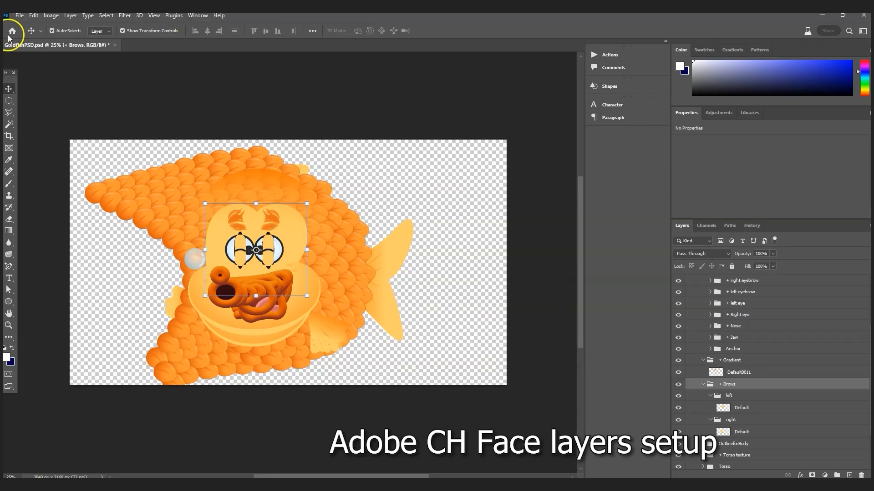
Step: Save the Photoshop document and return to Character Animator
click(19, 15)
click(41, 120)
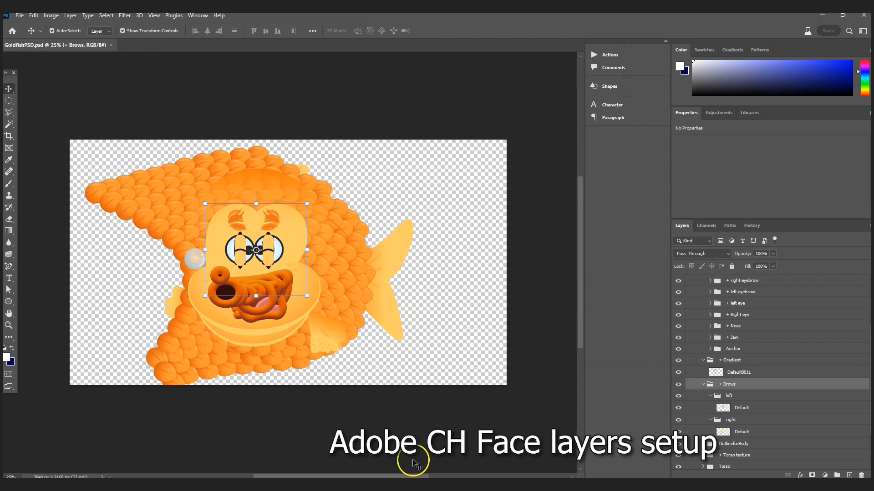
click(413, 487)
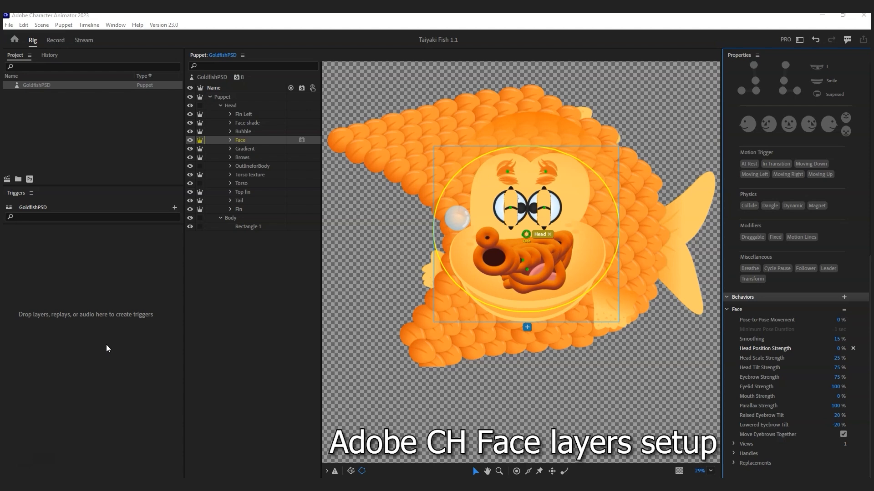
Step: Prefix the Face group's Face behavior with MOCAP, making it 'MOCAP Face'
click(242, 138)
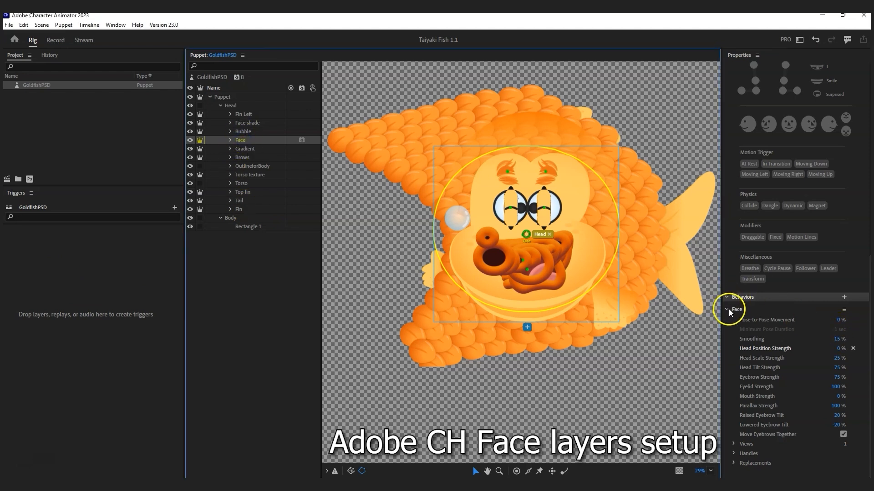
click(844, 310)
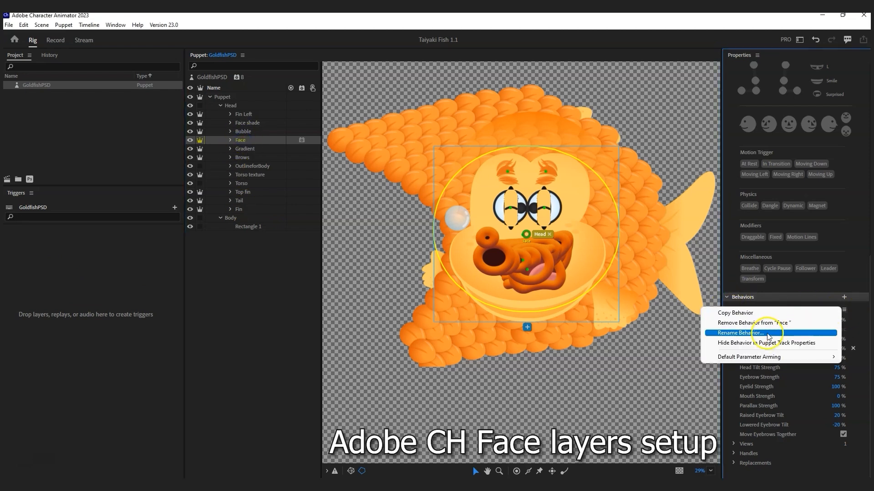
click(755, 334)
drag(426, 243, 404, 242)
click(398, 242)
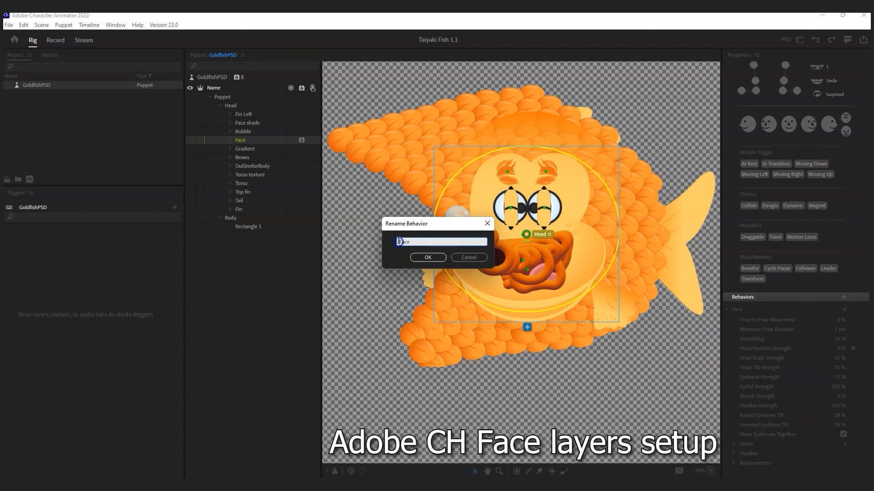
text(MOCAP)
click(432, 258)
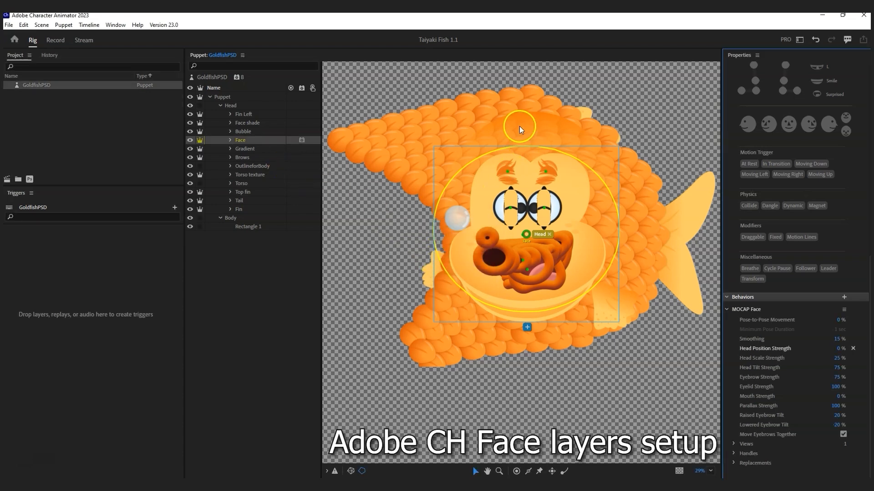
click(258, 176)
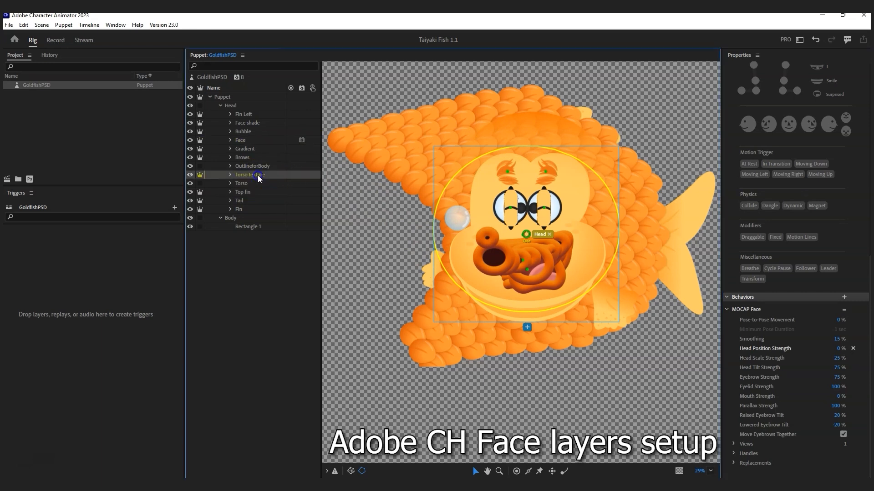
Step: Create clipping masks for Torso texture, Gradient, and Brows with OutlineforBody
click(63, 25)
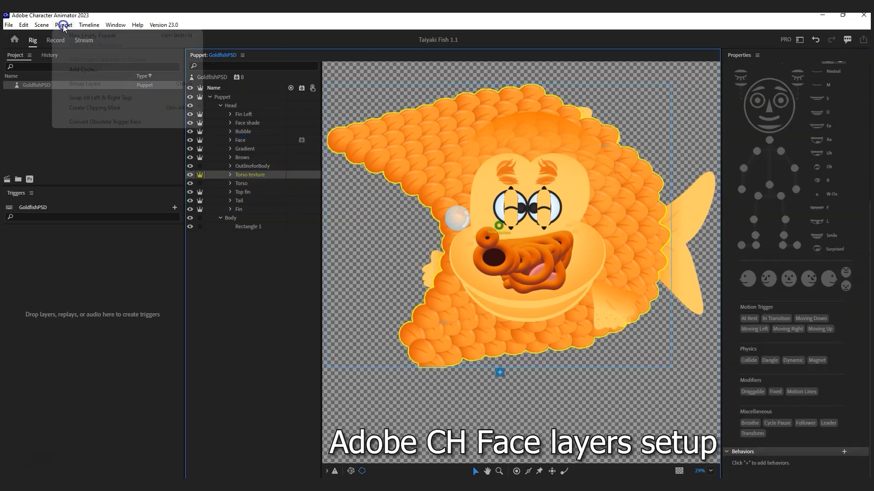
click(96, 108)
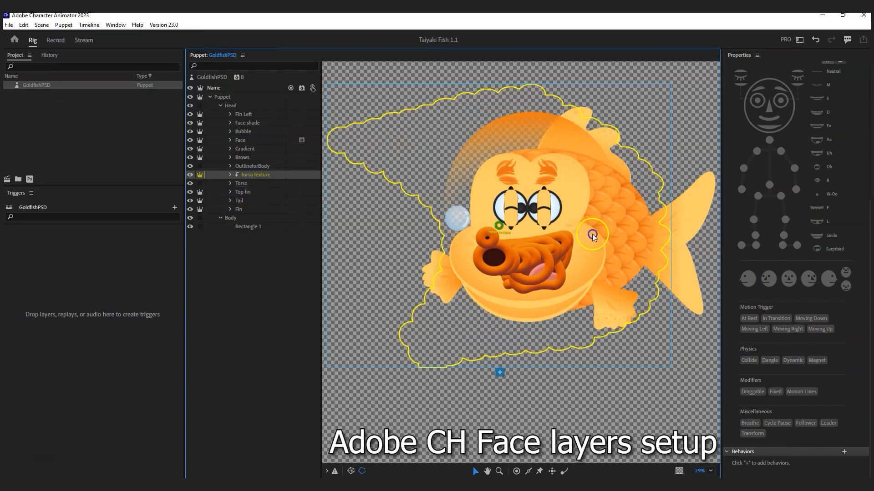
click(243, 148)
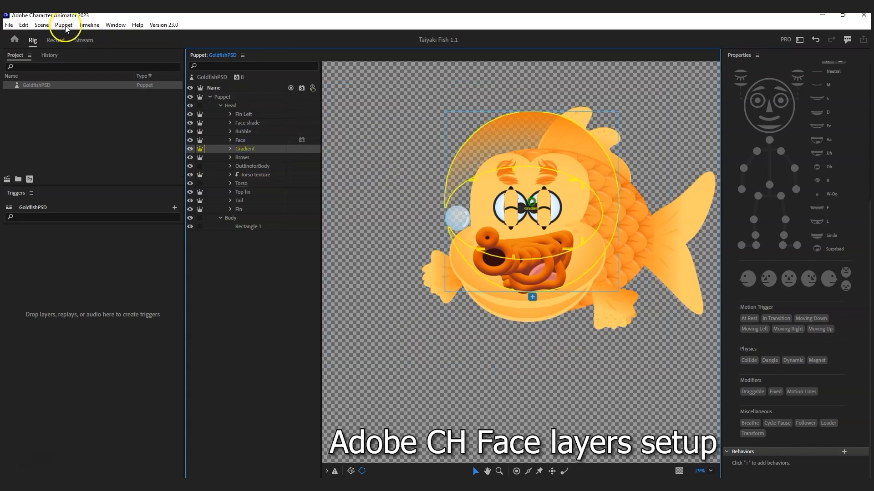
click(88, 25)
mouse_move(63, 26)
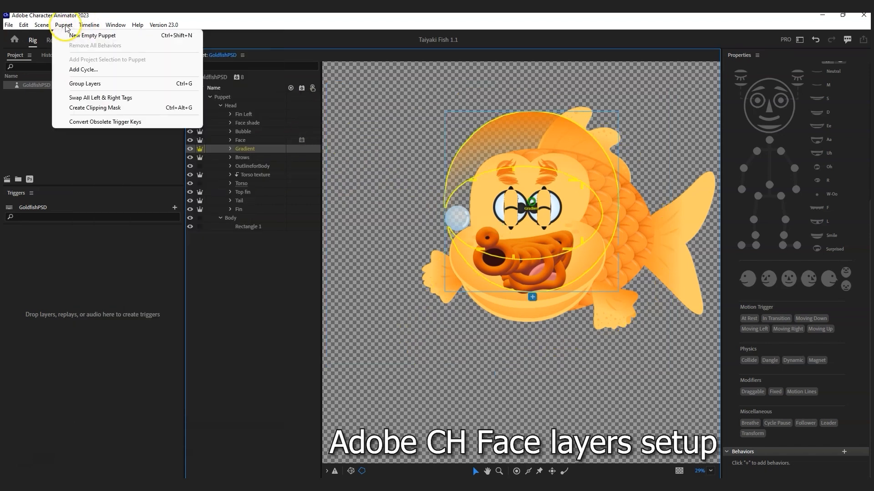
click(104, 108)
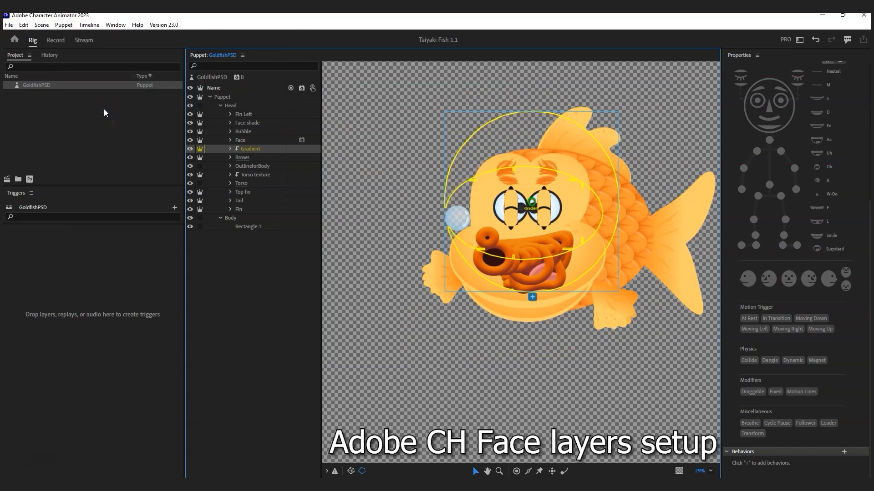
click(253, 156)
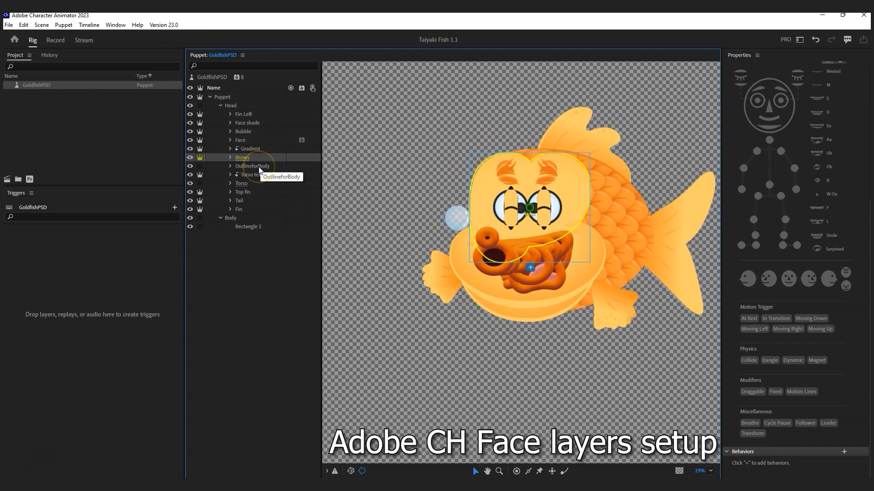
ctrl+click(260, 167)
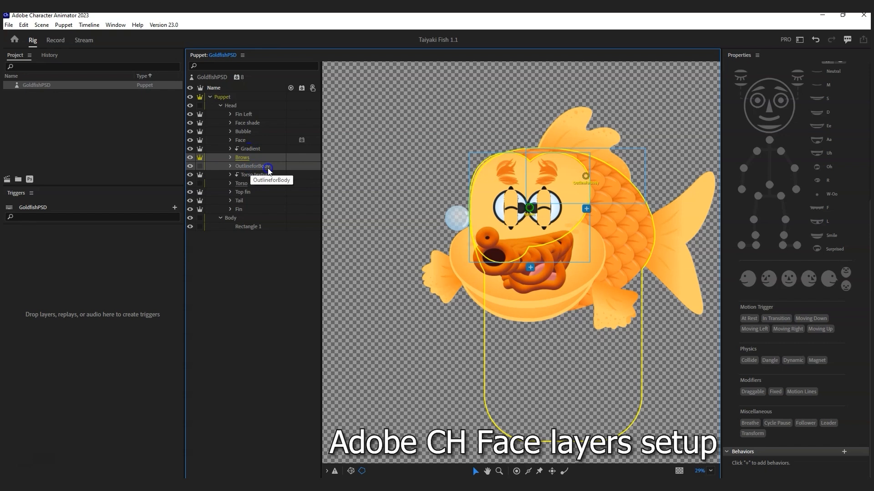
click(64, 25)
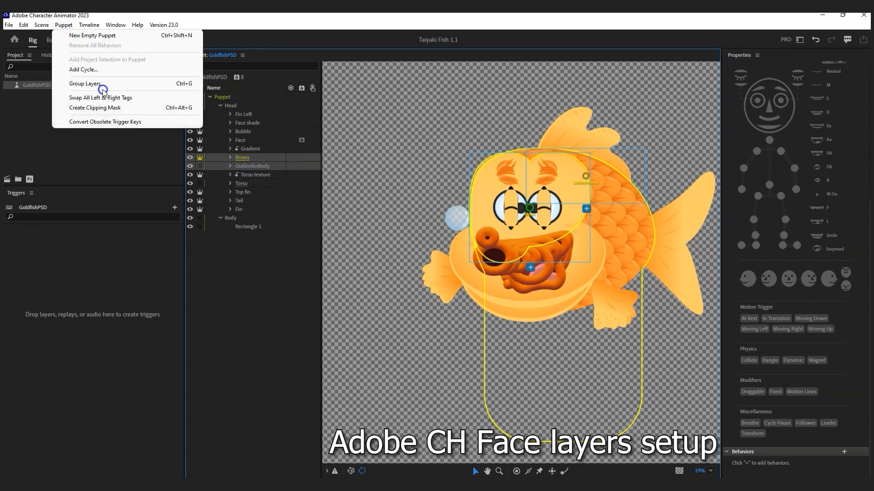
click(113, 107)
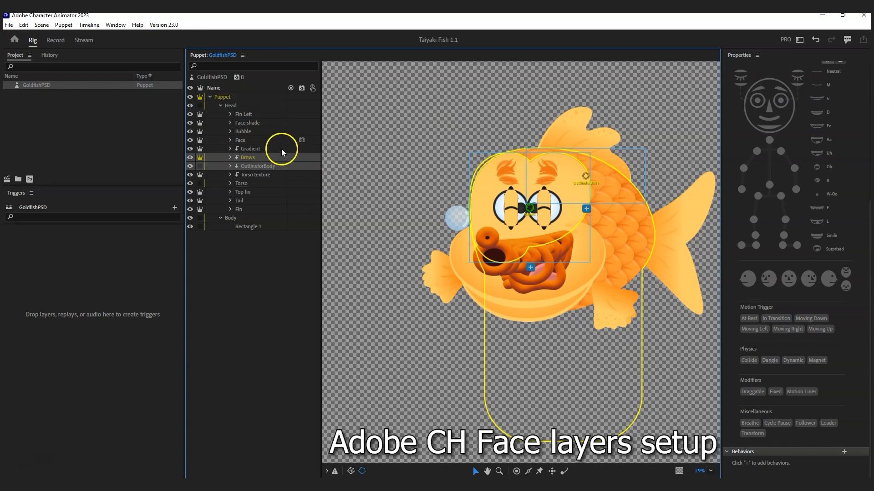
click(268, 148)
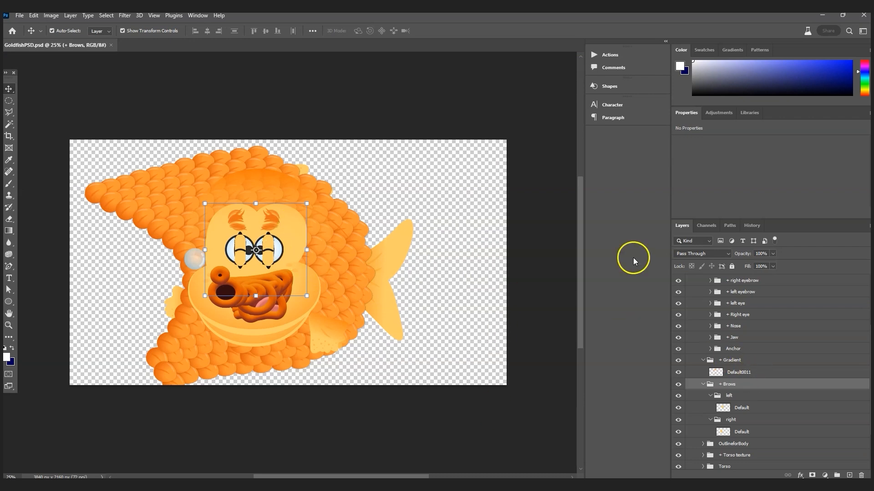
Step: Move + Gradient into + Brows and group the left and right brows as 'Default'
click(745, 360)
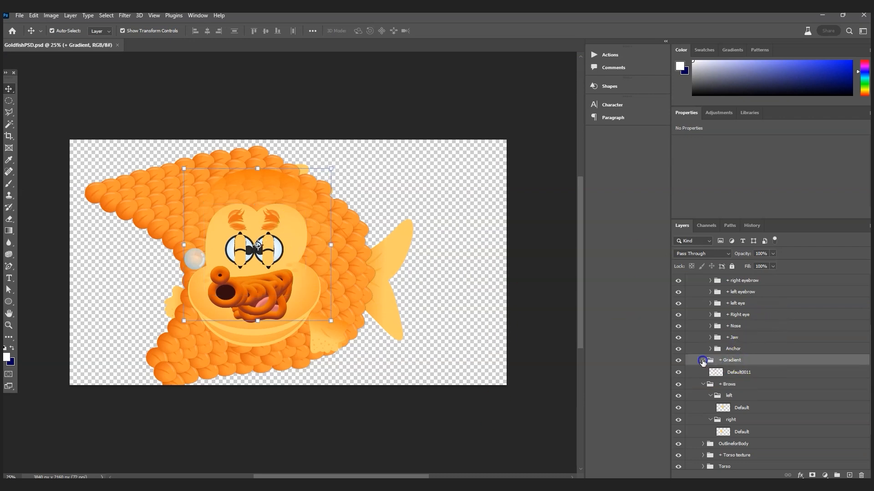
click(703, 359)
click(710, 383)
click(709, 395)
click(742, 361)
drag(742, 362, 744, 380)
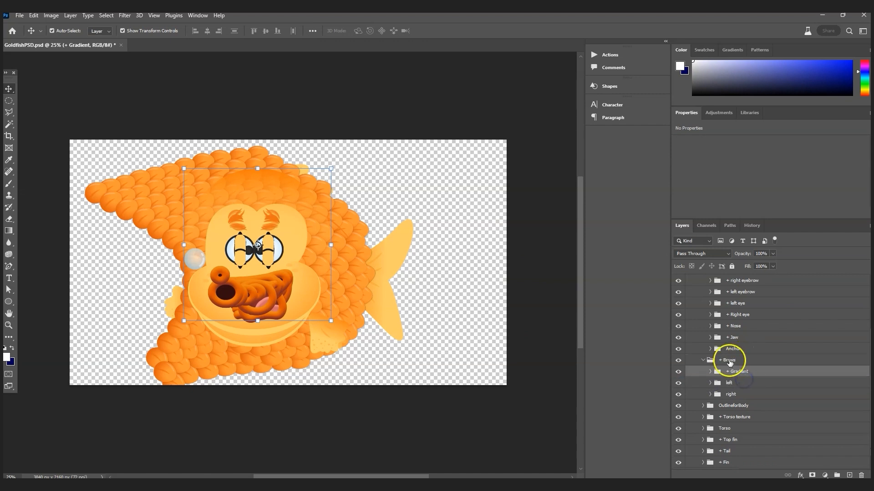
click(734, 394)
shift+click(738, 384)
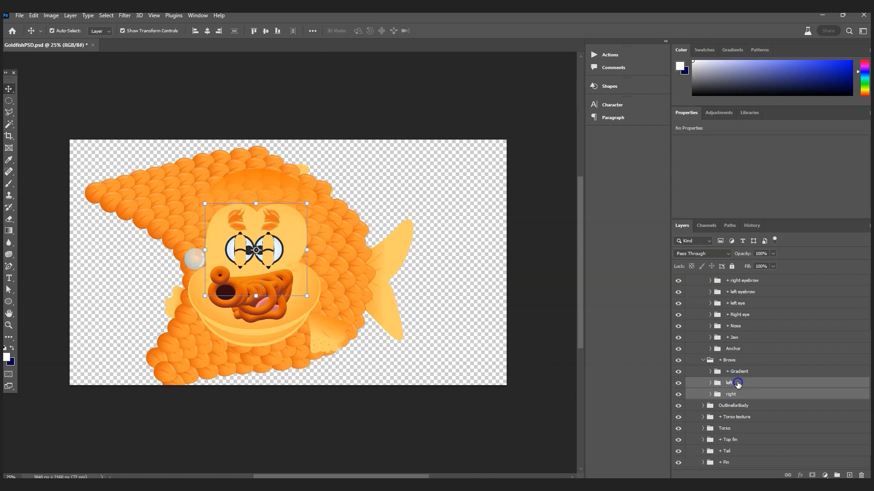
key(ctrl+g)
double_click(736, 384)
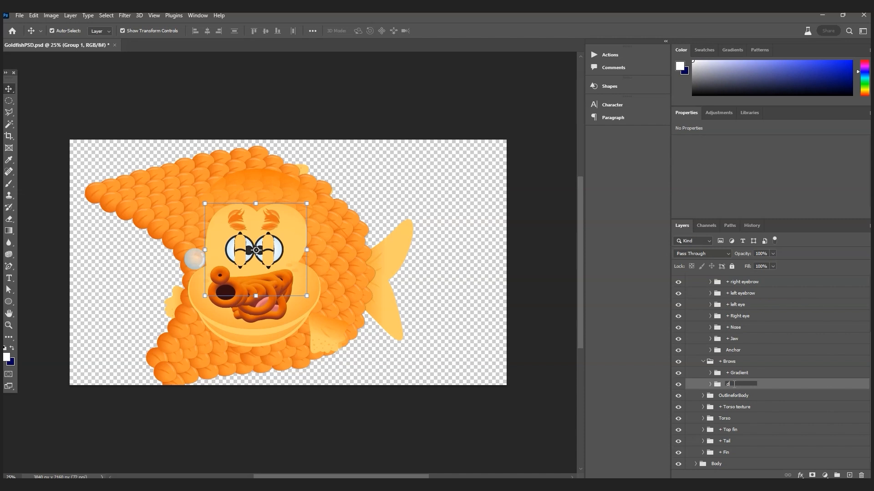
key(Return)
Step: Remove the plus sign so the + Gradient group is named 'Gradient'
click(734, 374)
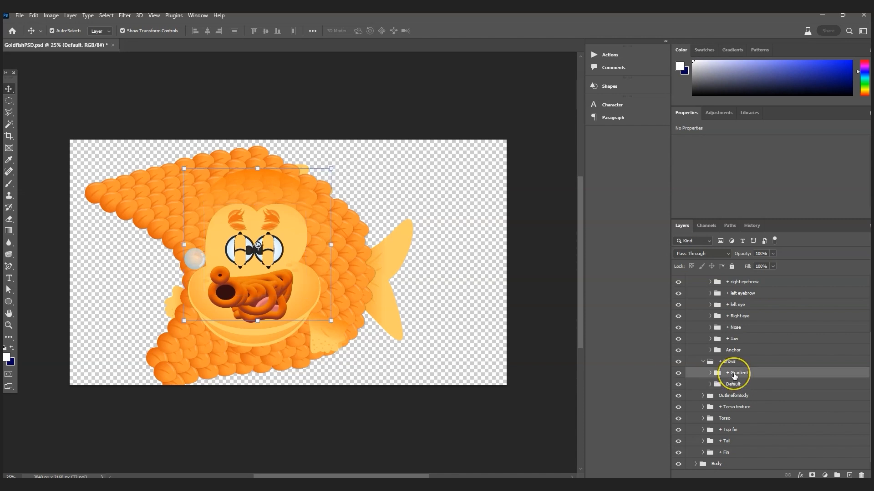
double_click(734, 374)
drag(730, 373, 725, 373)
key(BackSpace)
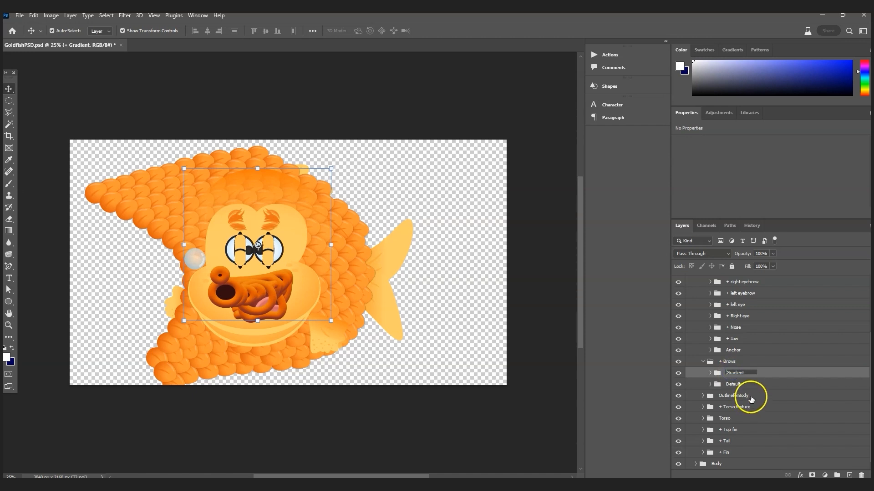
click(757, 383)
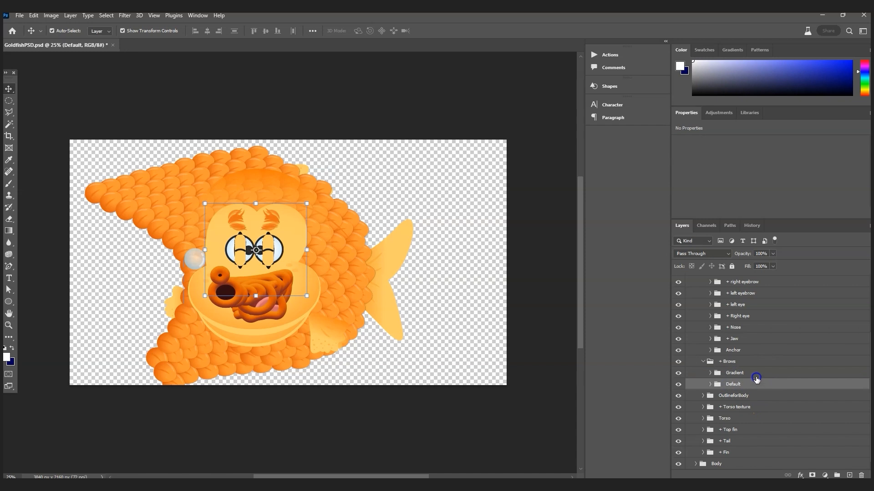
click(735, 373)
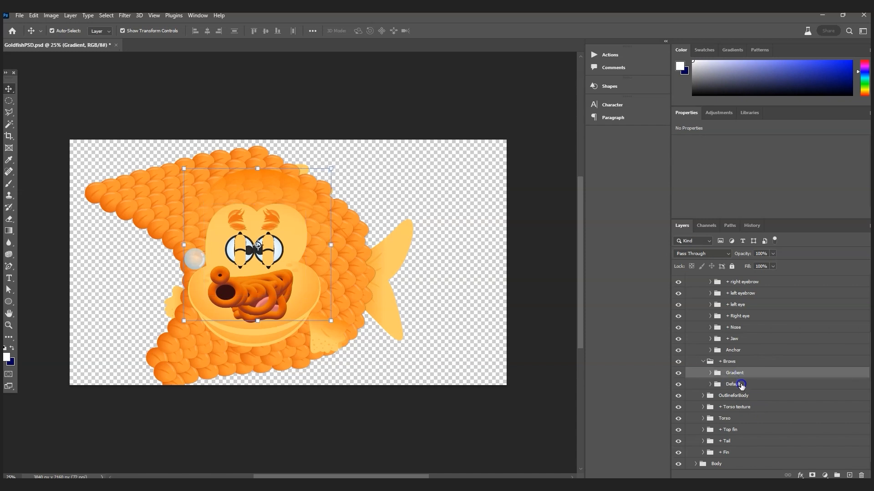
click(703, 362)
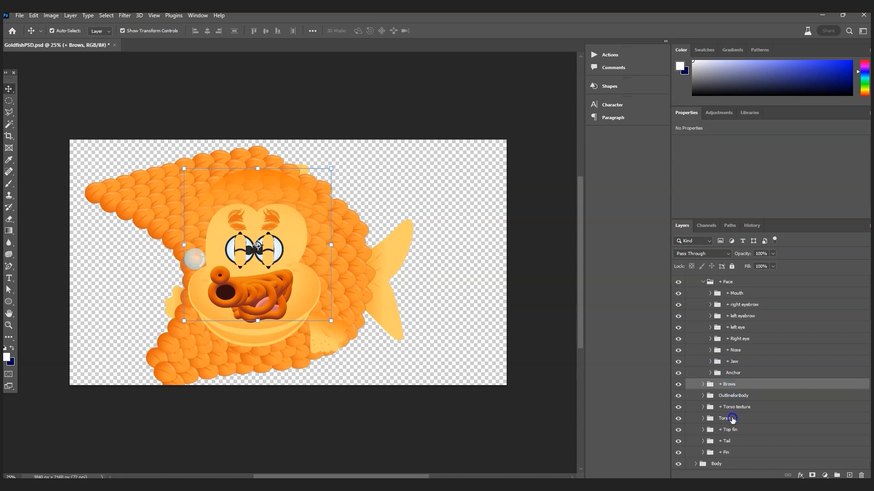
Step: Save the Photoshop document and return to Character Animator
click(19, 15)
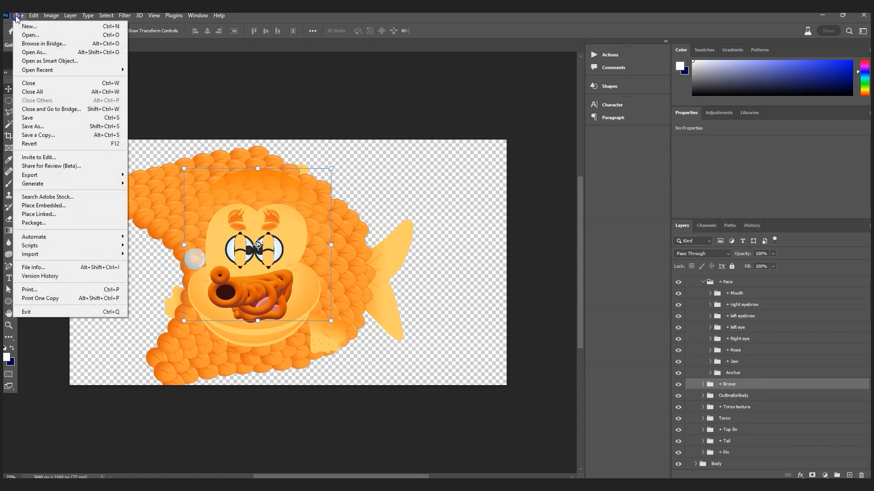
click(37, 119)
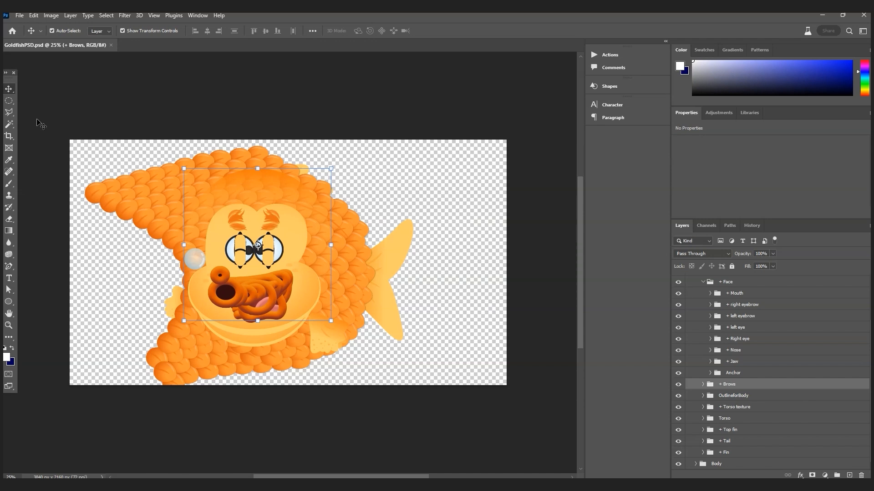
click(405, 452)
key(alt+Tab)
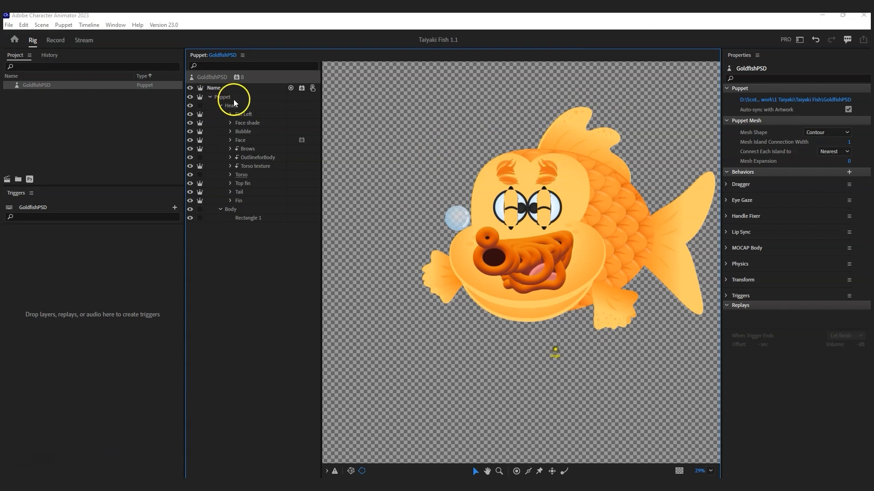
Step: Expand Brows and turn its Gradient layer into a clipping mask over Default
click(230, 149)
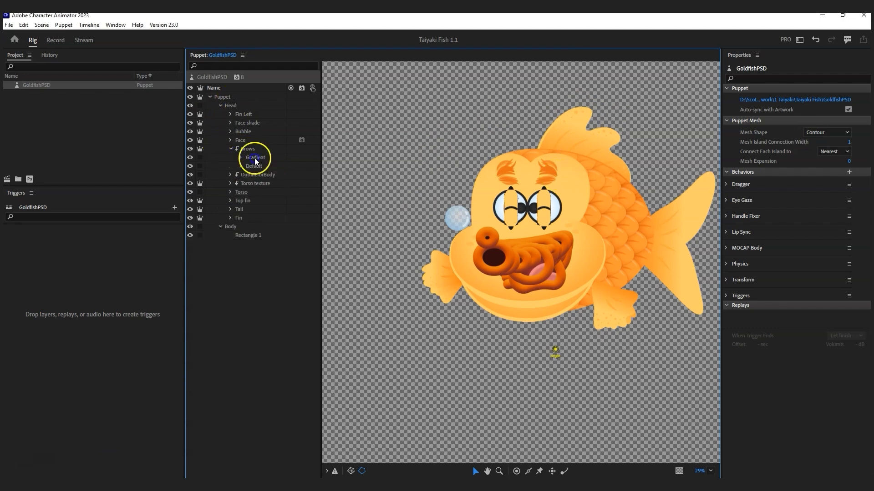
click(250, 157)
click(87, 26)
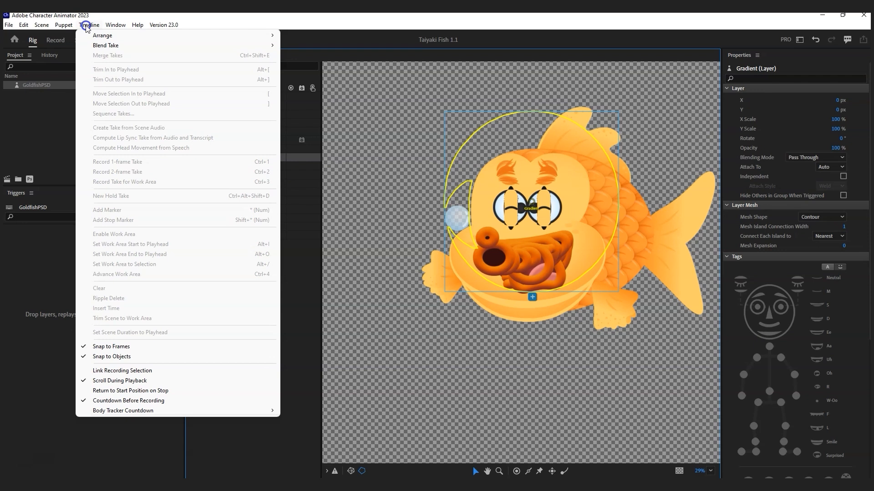
click(64, 23)
click(96, 108)
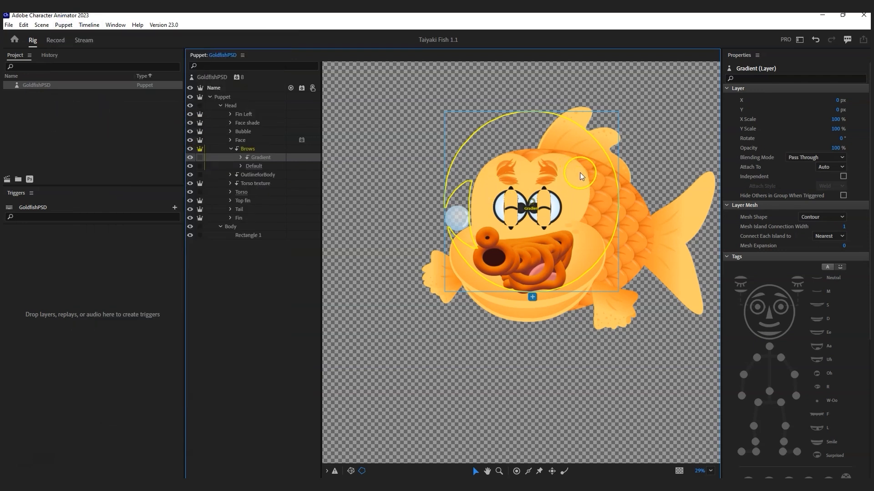
click(241, 166)
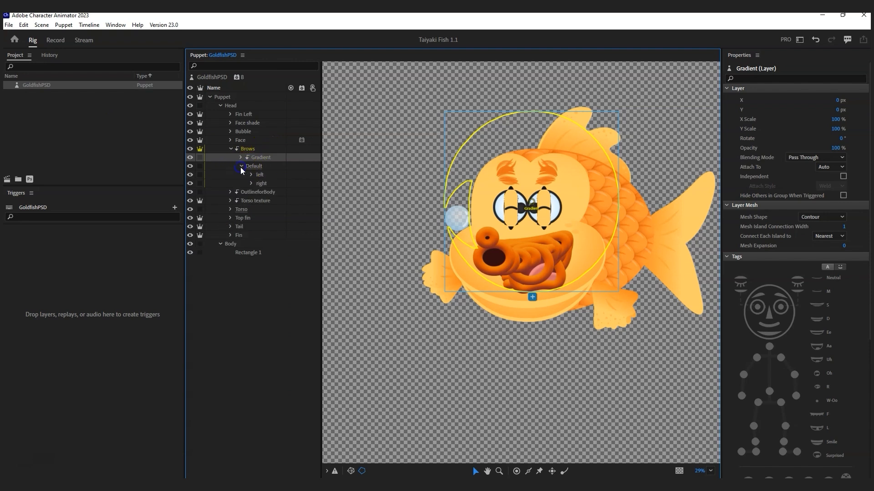
click(241, 166)
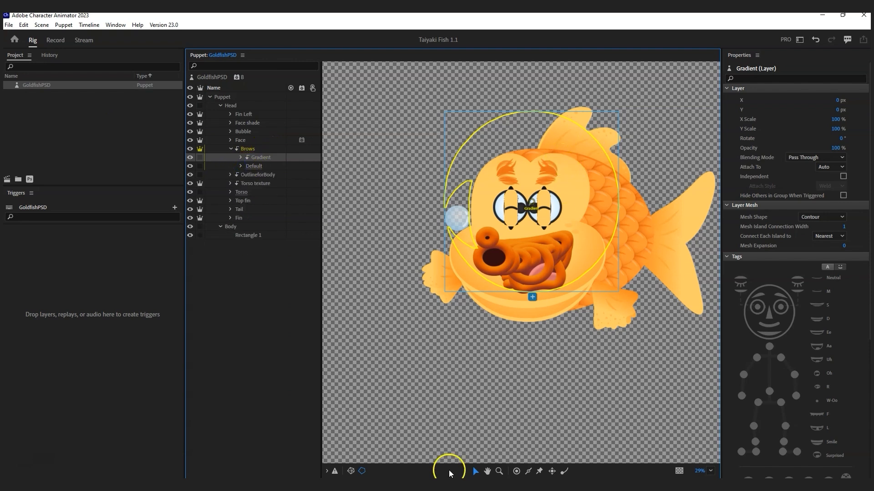
mouse_move(412, 490)
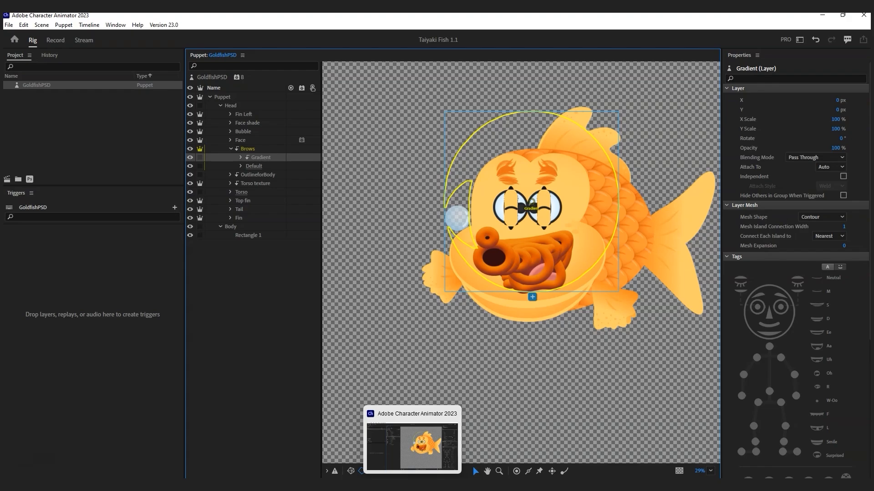
Step: In Photoshop, zoom in on the fish's eyes and move the Gradient group's brow artwork into place
click(493, 490)
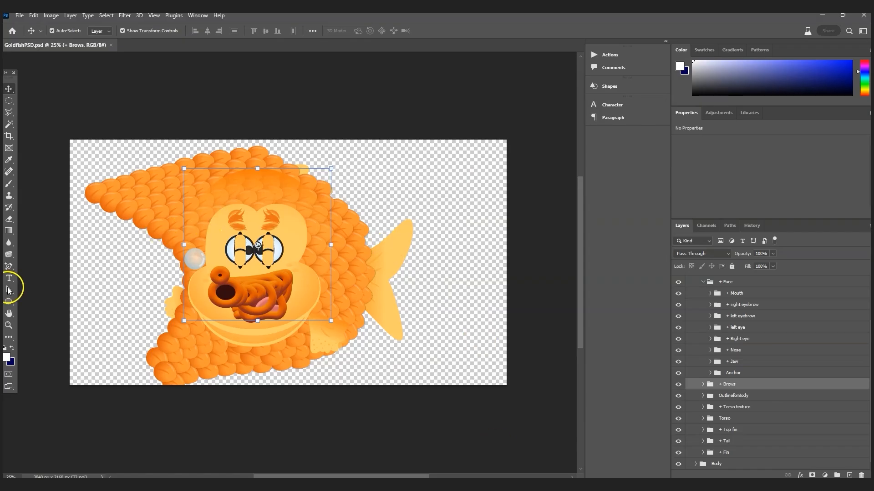
click(9, 325)
click(258, 234)
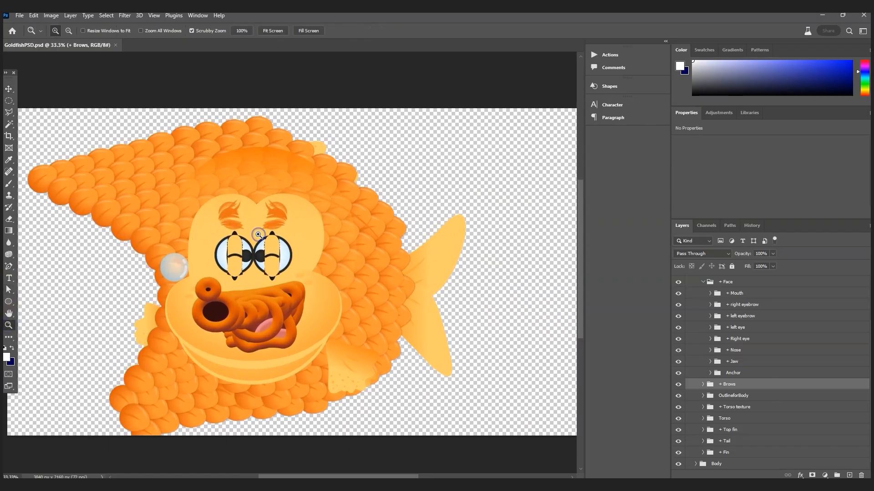
click(258, 235)
click(9, 89)
drag(302, 145, 307, 187)
Step: Save the Photoshop document and return to Character Animator to load the updated artwork
click(19, 15)
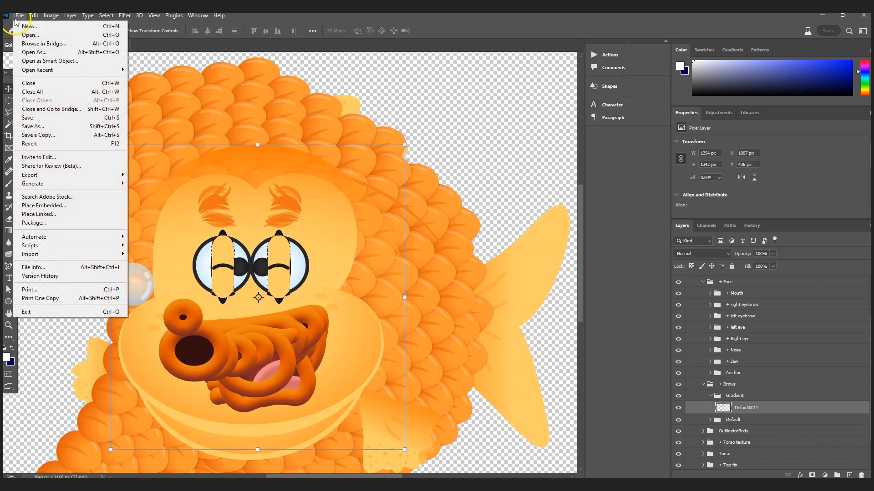
click(32, 117)
click(409, 471)
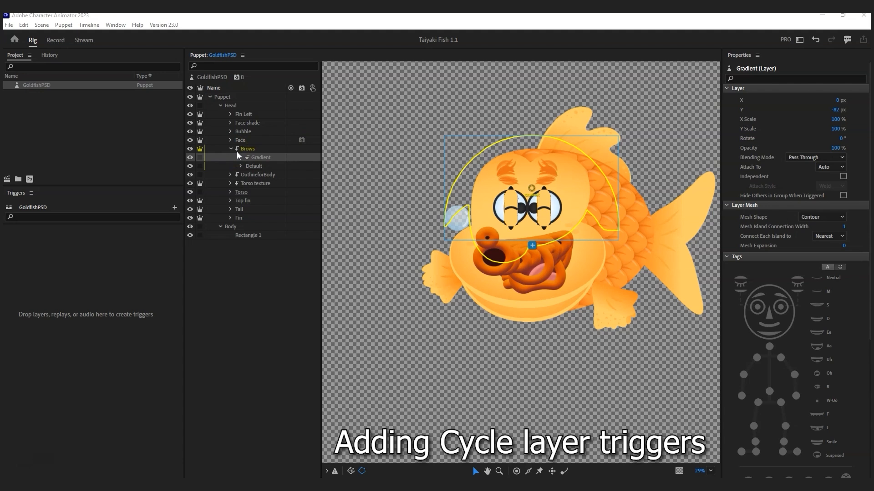
Step: Expand the Face group, widen the layer list, and expand both eye and eyebrow groups
click(230, 141)
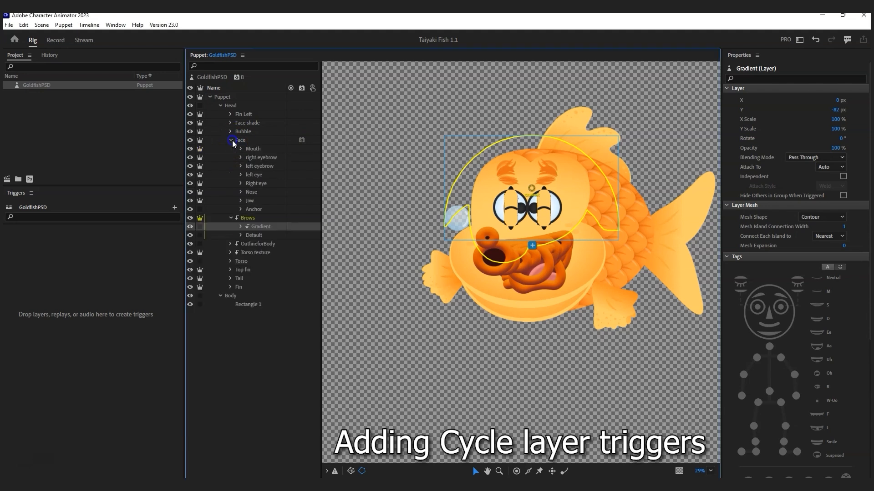
drag(325, 158, 364, 157)
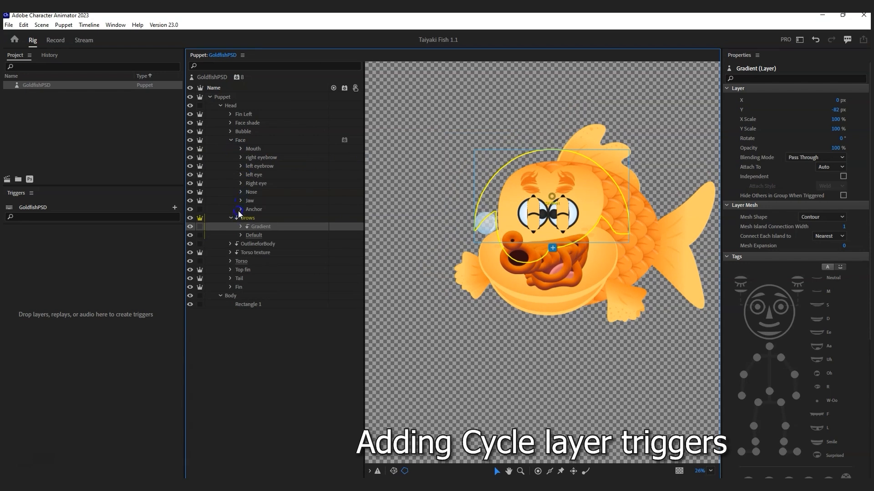
click(240, 184)
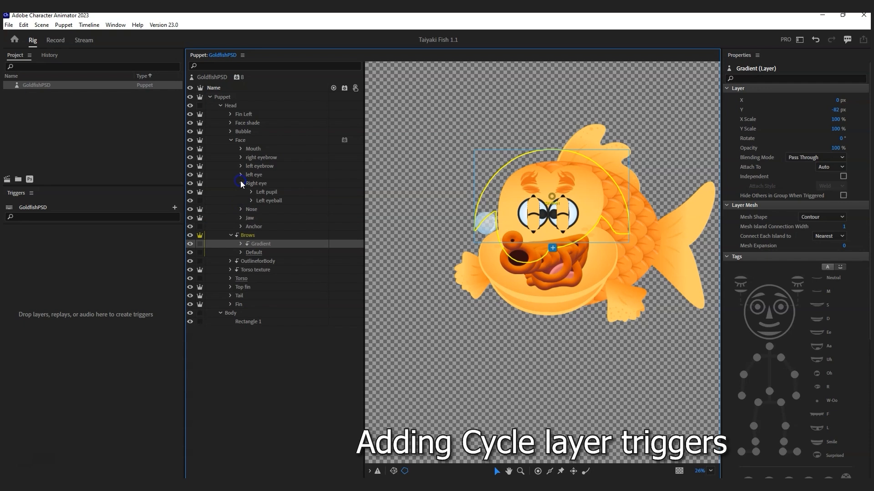
click(240, 175)
click(240, 166)
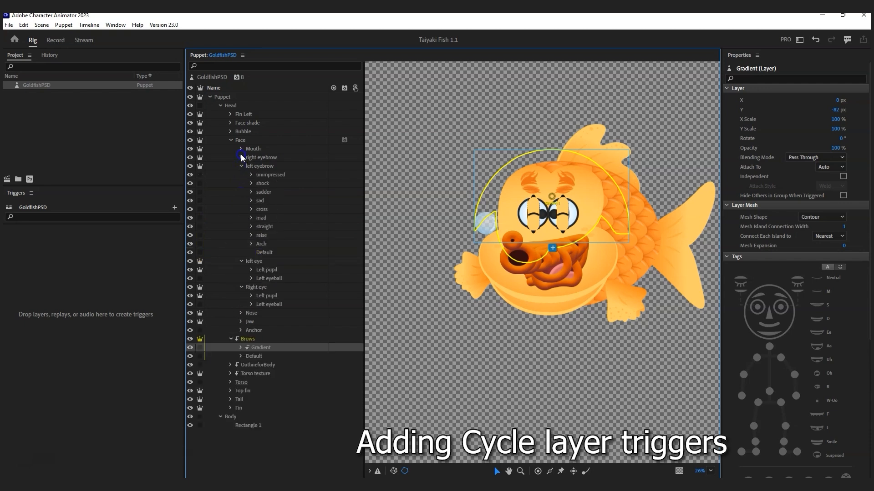
click(241, 158)
scroll(293, 259, down, 2)
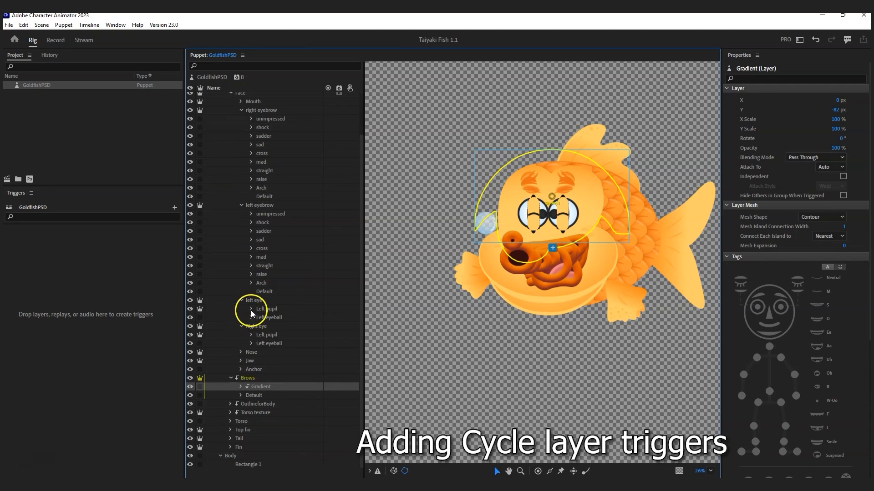
Step: Expand each eye's Left pupil, pupil Default and Eyelids groups
click(250, 336)
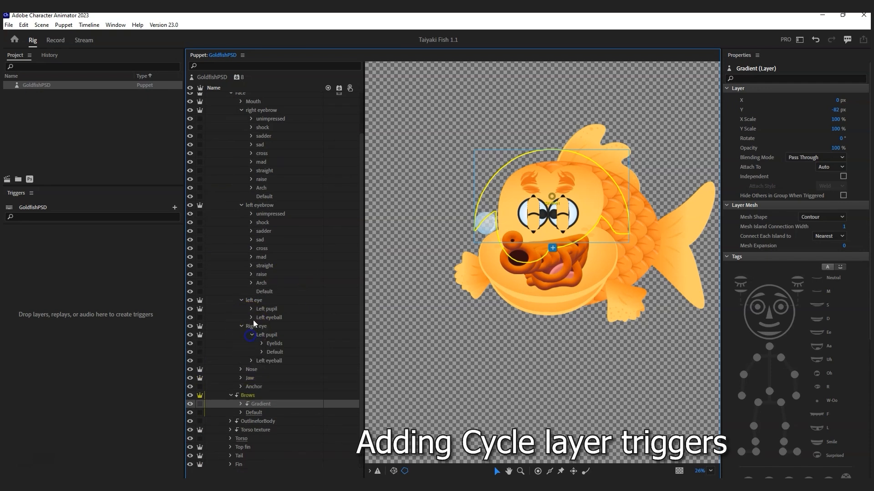
click(252, 308)
scroll(273, 330, down, 2)
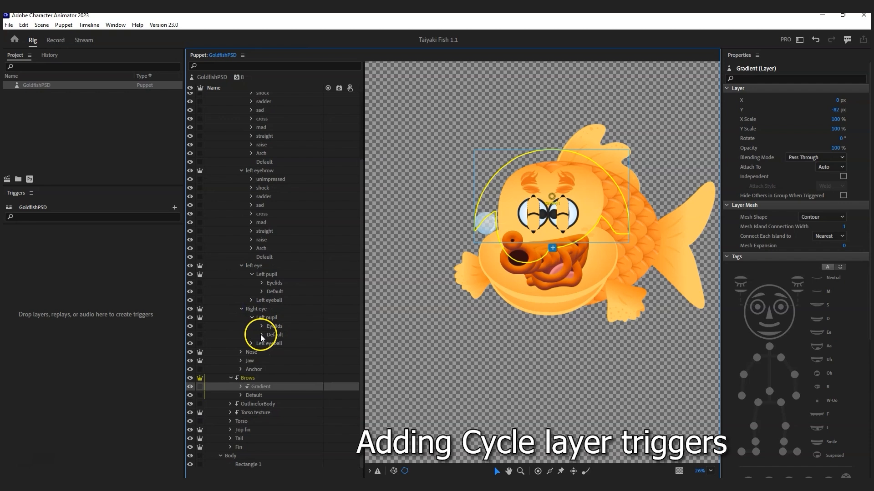
click(262, 326)
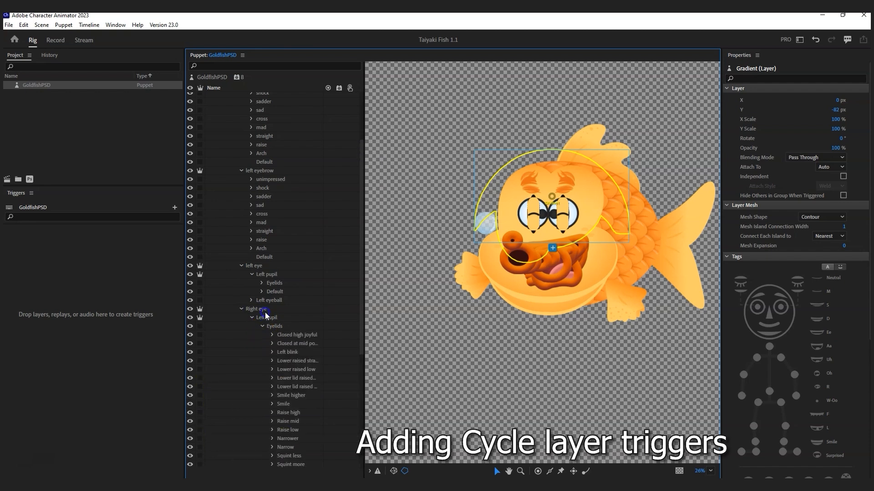
click(262, 292)
click(261, 282)
scroll(292, 303, up, 3)
Step: Expand the Mouth group and its Neutral group, selecting the Irked mouth layer
click(240, 145)
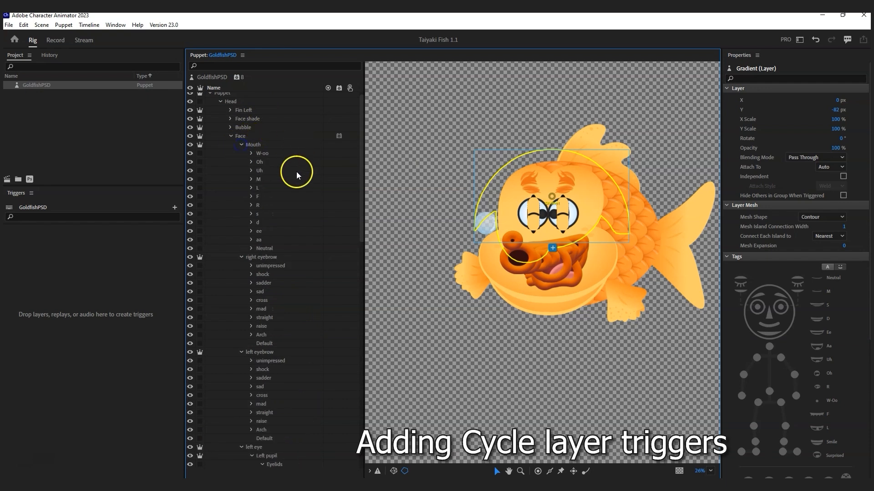
click(248, 249)
click(282, 255)
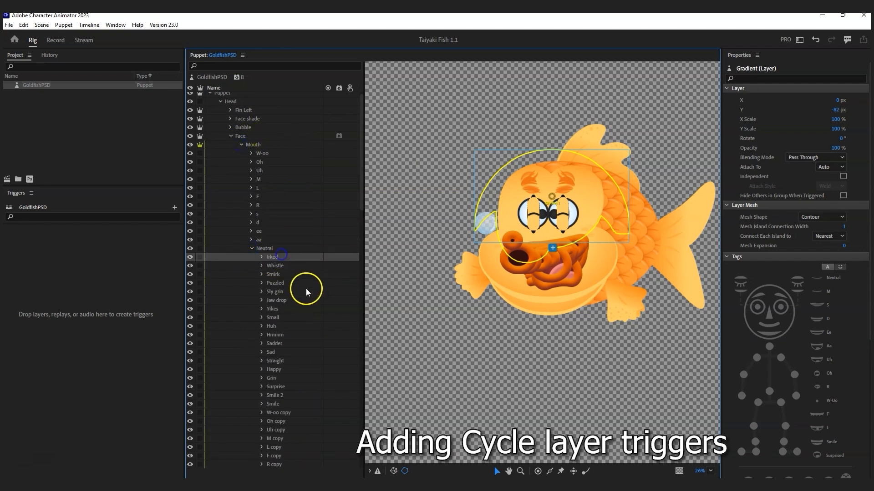
scroll(301, 291, down, 6)
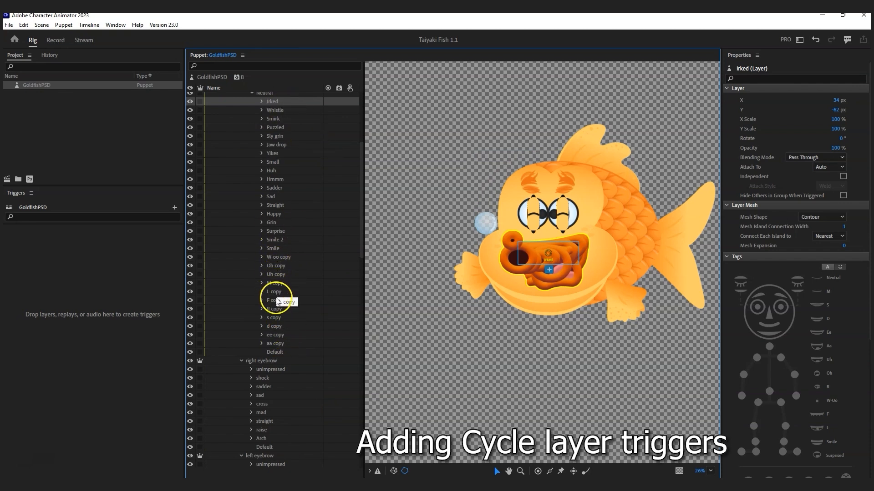
Step: Select the right and left eyebrow poses, unimpressed through Arch
shift+click(280, 343)
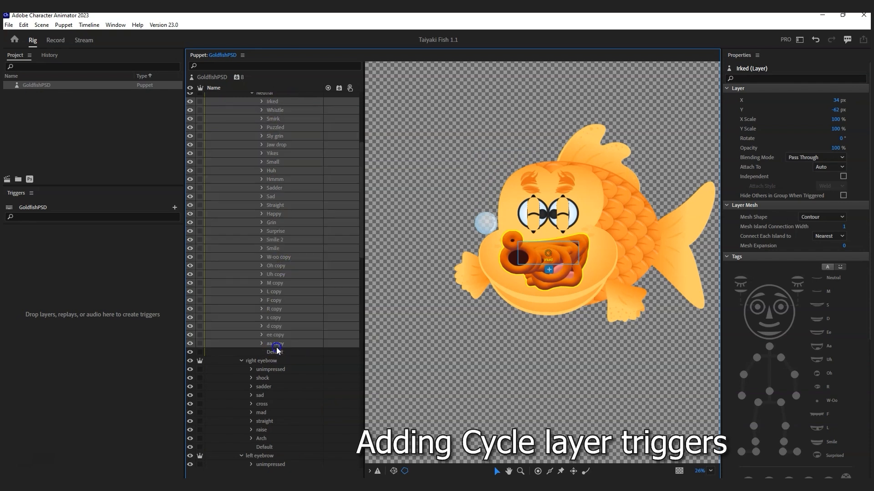
ctrl+click(270, 370)
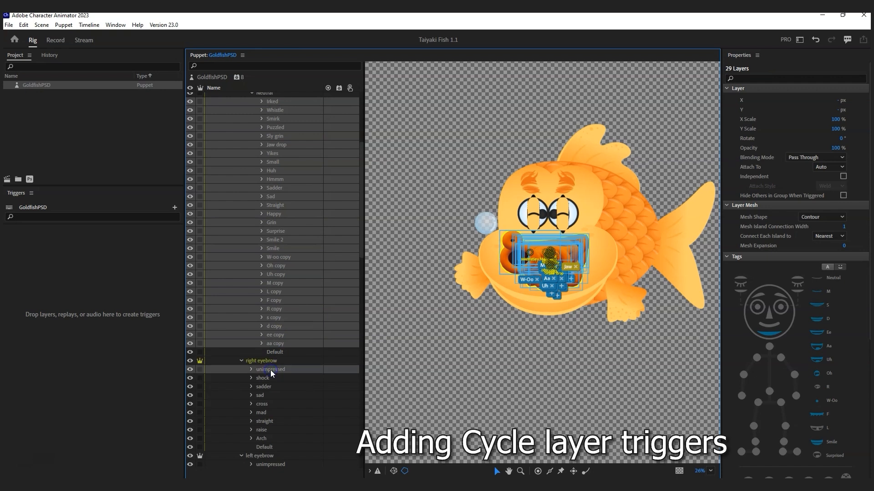
shift+click(263, 439)
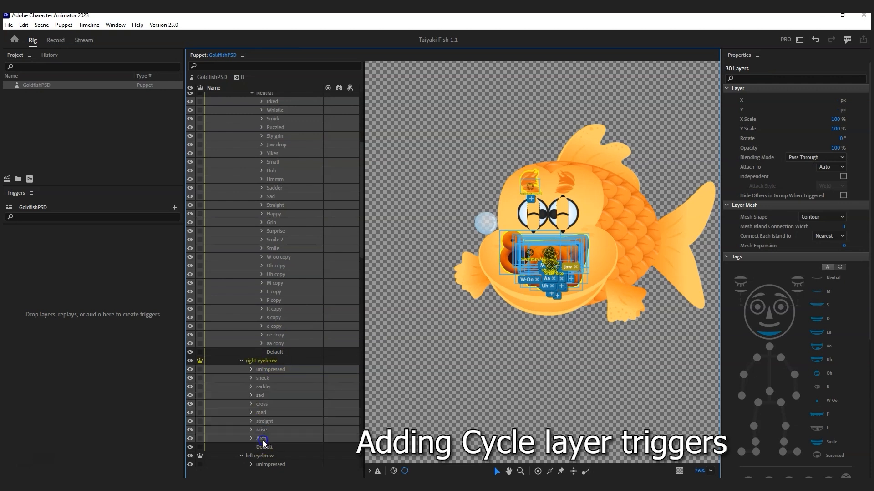
scroll(283, 403, down, 3)
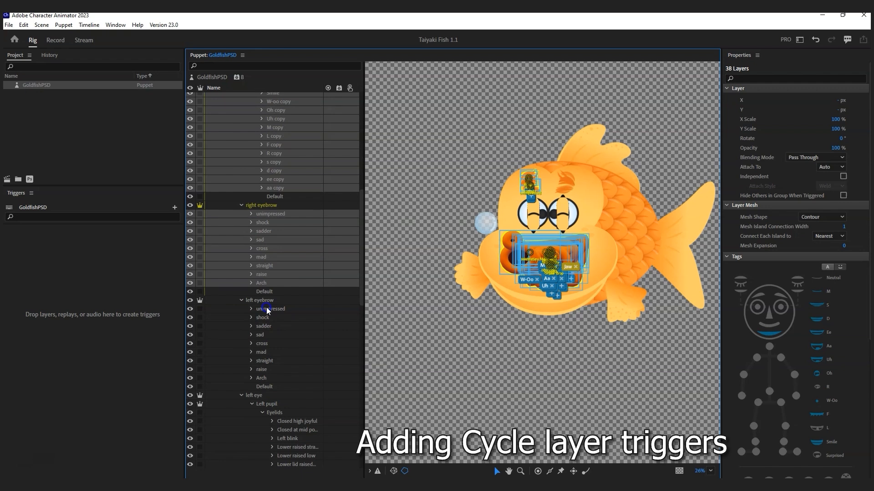
ctrl+click(266, 309)
shift+click(261, 378)
scroll(293, 368, down, 3)
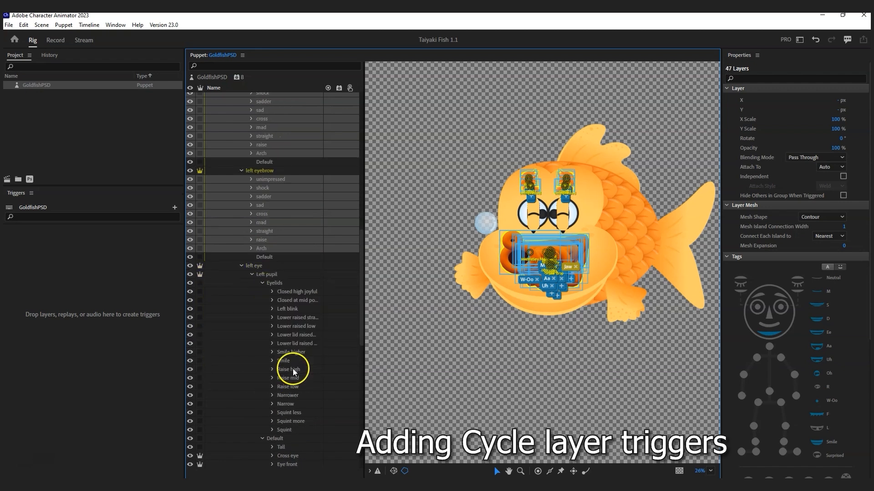
Step: Add the left eye's eyelid poses Closed high joyful to Squint and pupils Tall through Round
ctrl+click(296, 284)
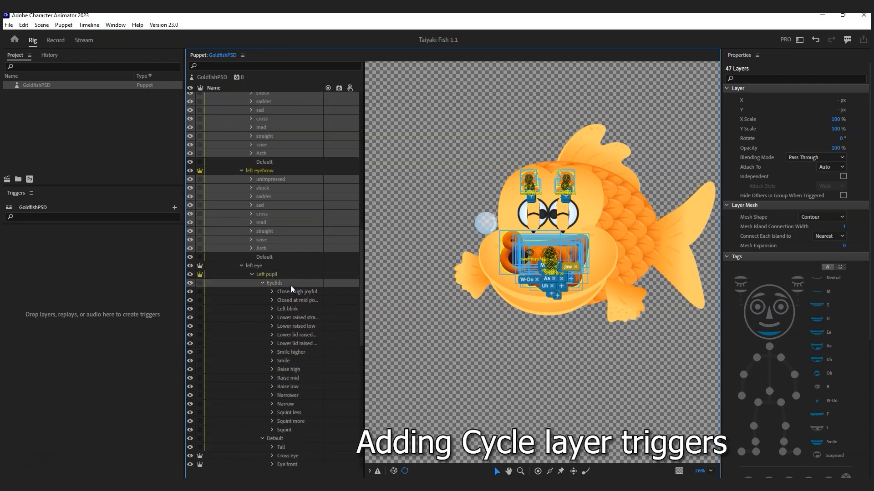
ctrl+click(296, 293)
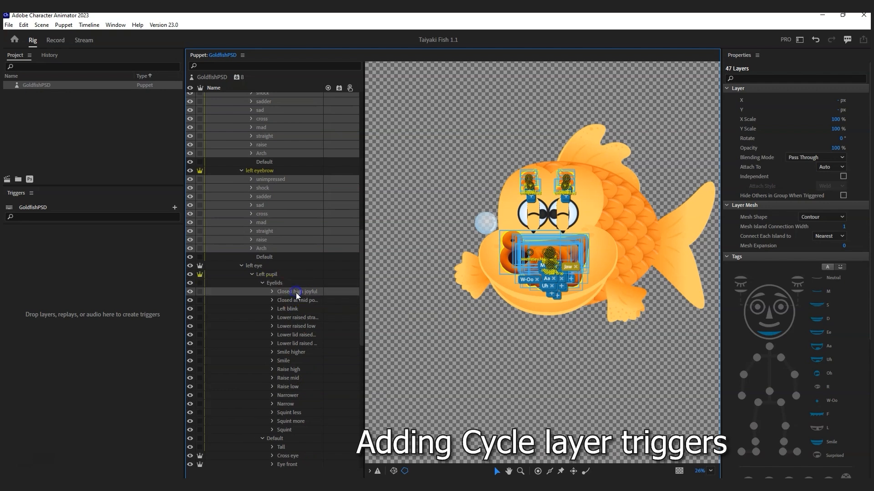
ctrl+click(291, 420)
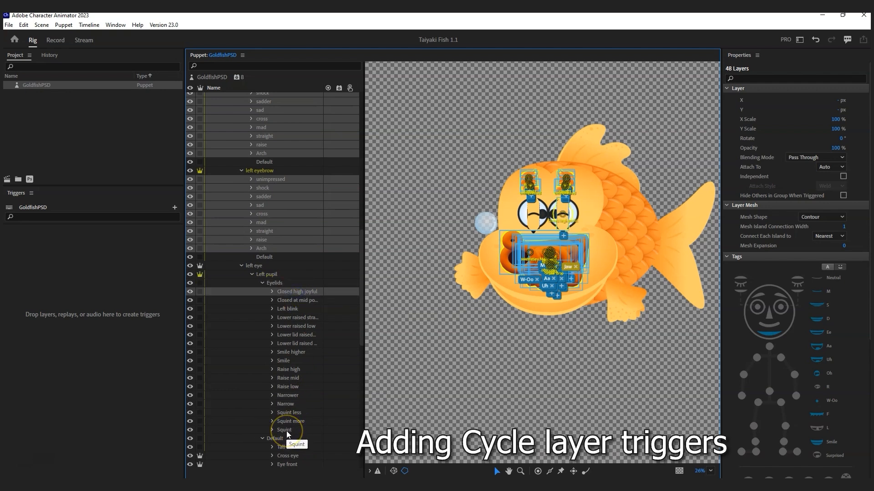
shift+click(286, 431)
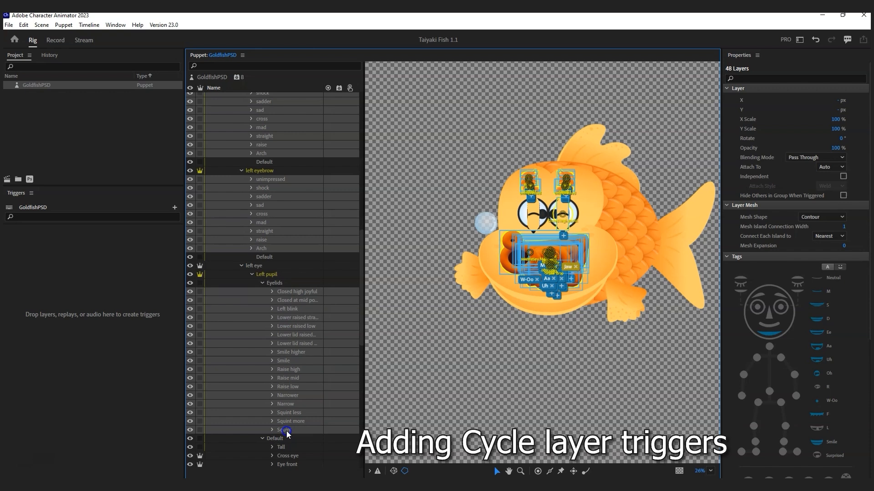
scroll(293, 380, down, 6)
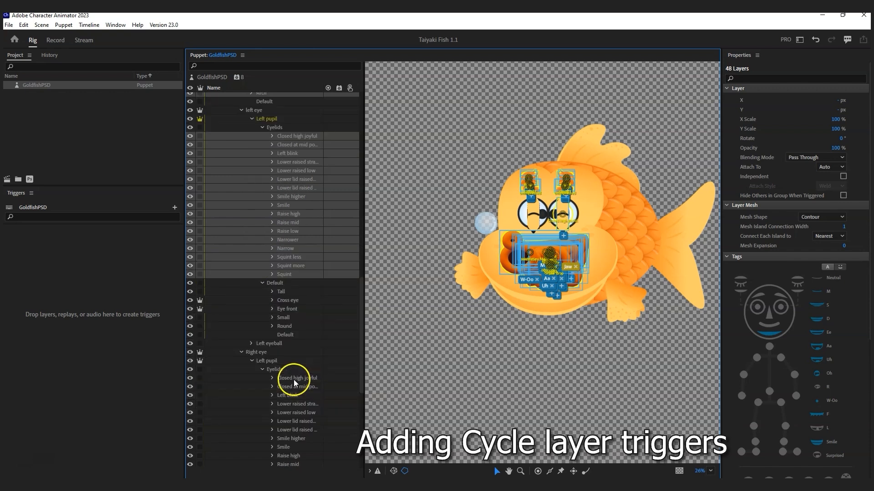
ctrl+click(286, 292)
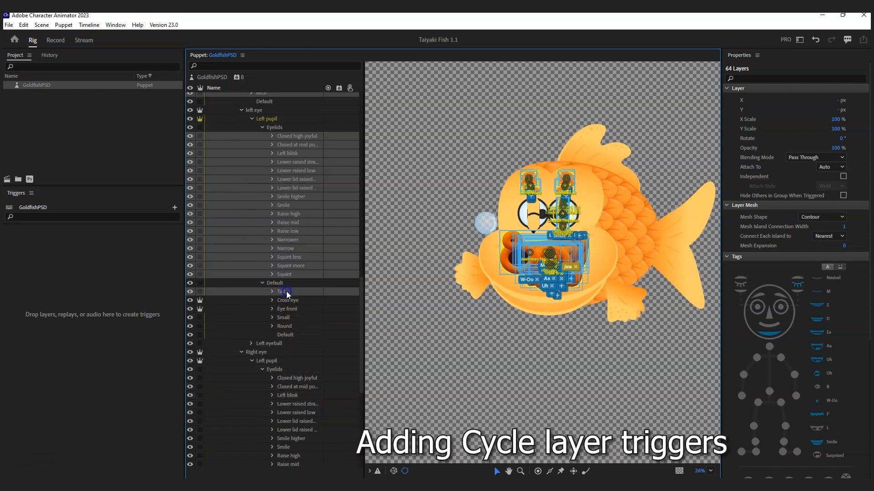
shift+click(288, 326)
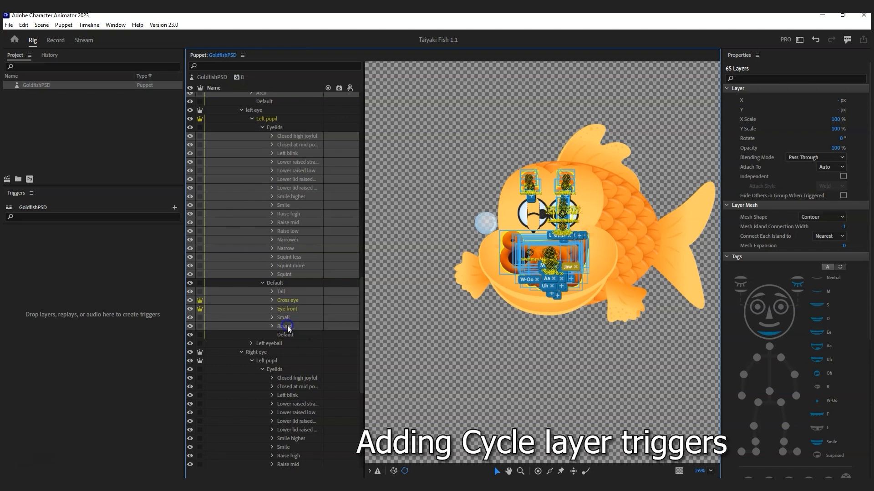
Step: Add the right eye's eyelid poses Closed high joyful to Squint and pupils Tall through Round
scroll(299, 354, down, 4)
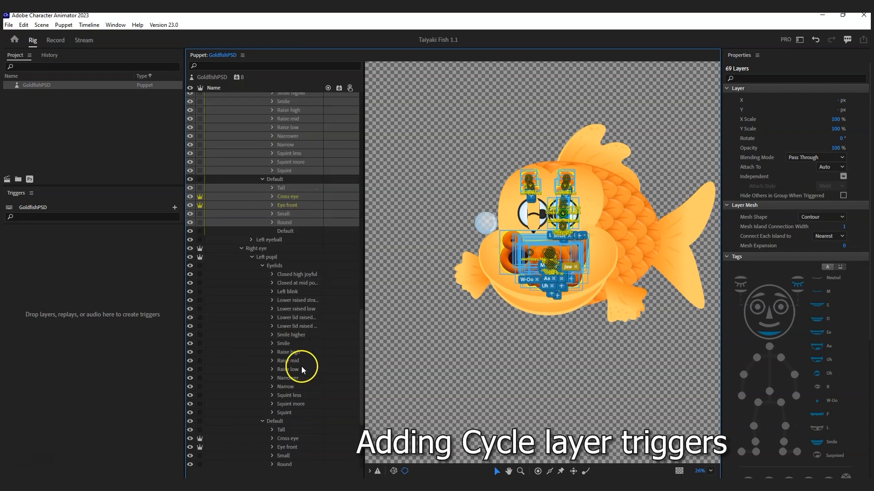
ctrl+click(291, 275)
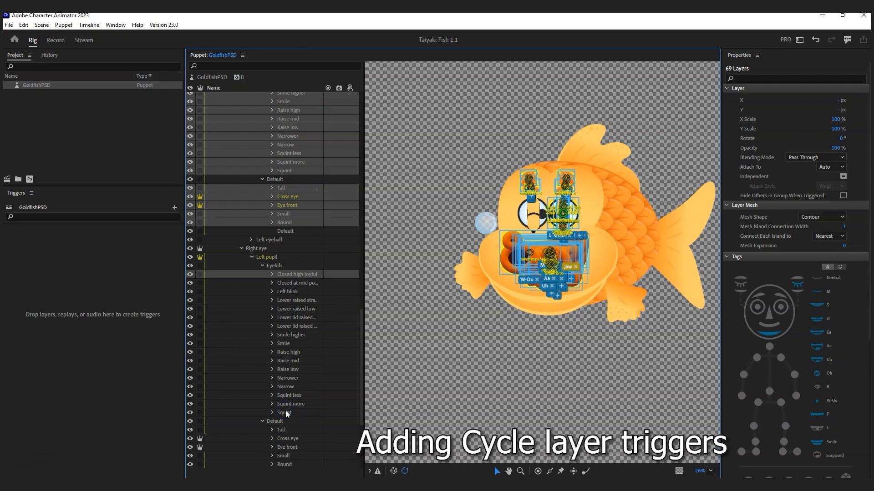
shift+click(285, 411)
scroll(287, 408, down, 4)
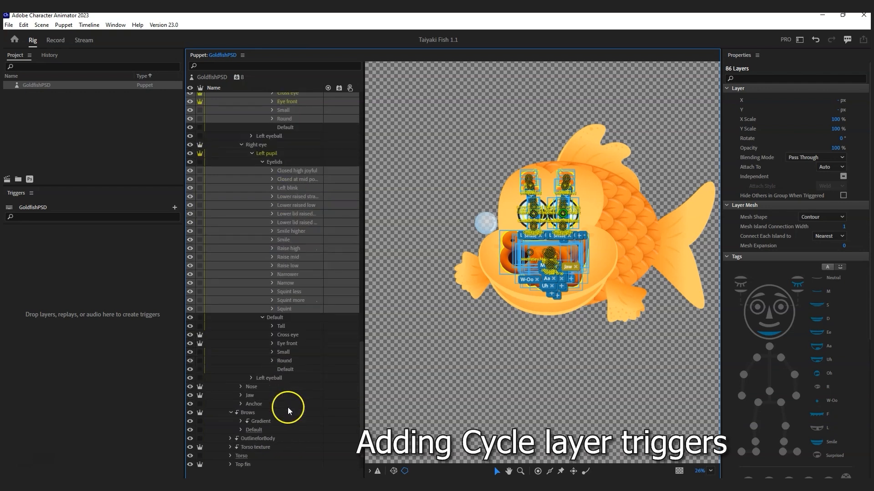
ctrl+click(292, 326)
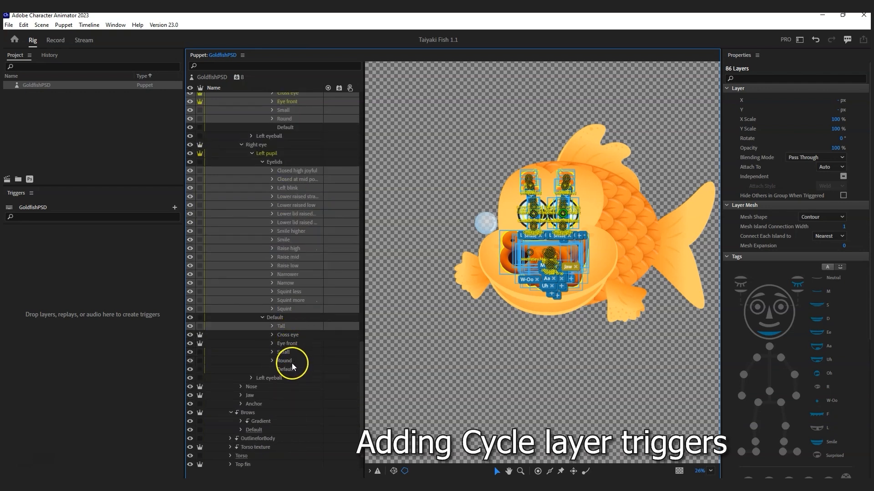
shift+click(291, 362)
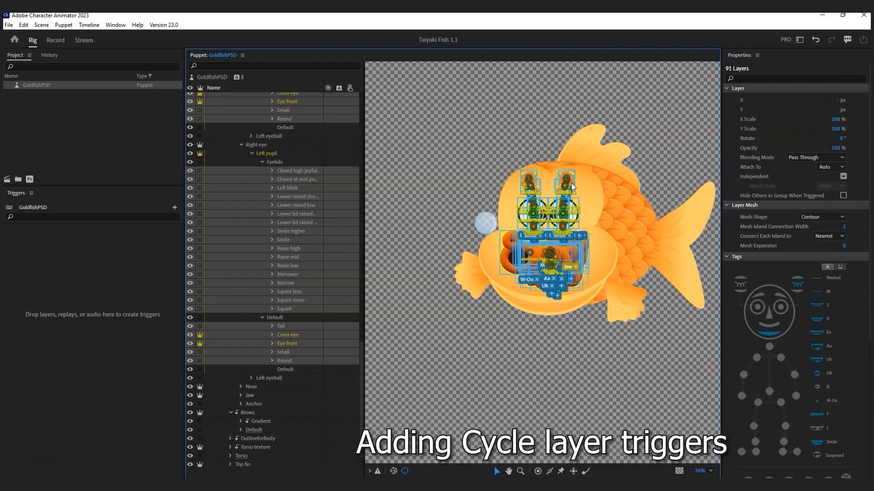
Step: Turn on 'Hide Others in Group When Triggered' for the 91 selected layers, then scroll to Behaviors
click(843, 196)
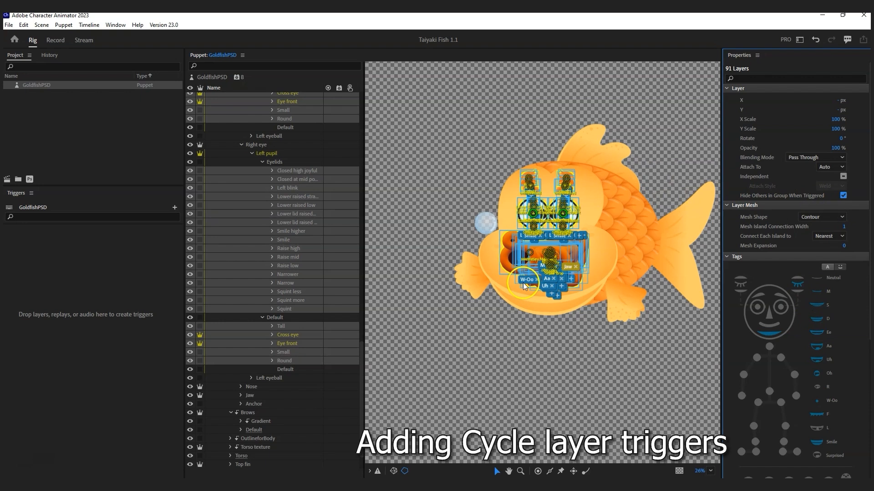
scroll(280, 214, up, 10)
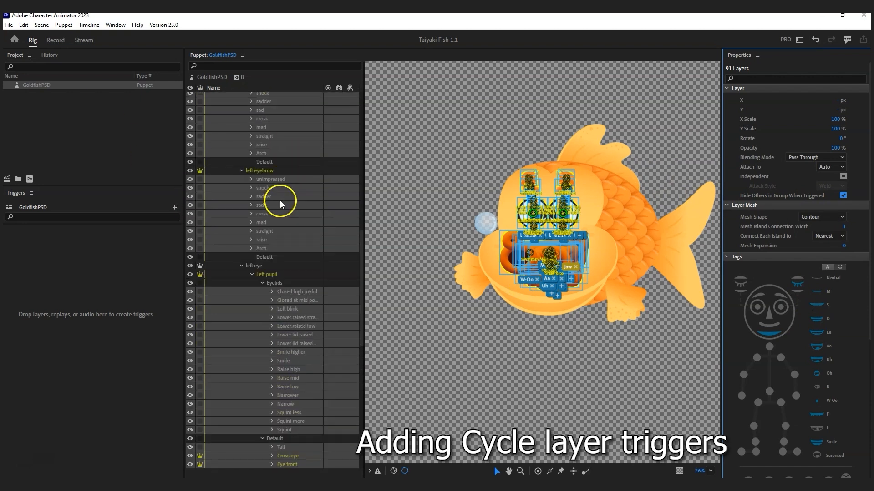
scroll(278, 201, up, 4)
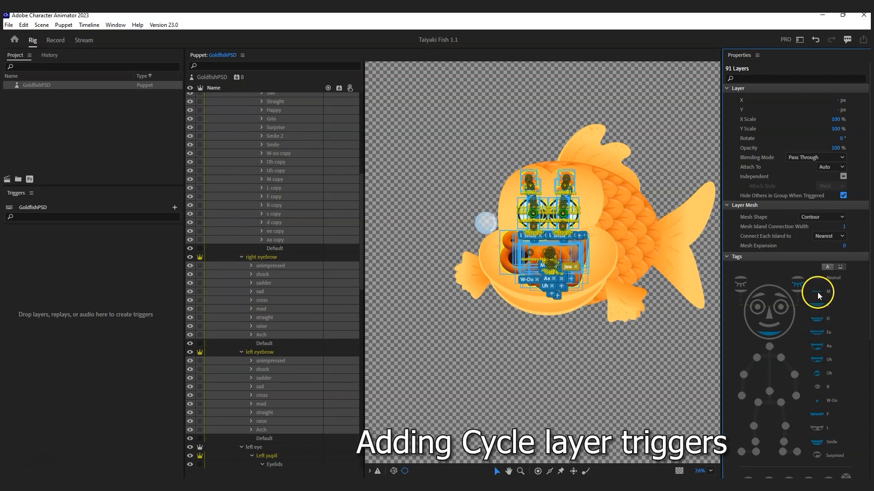
scroll(859, 295, down, 3)
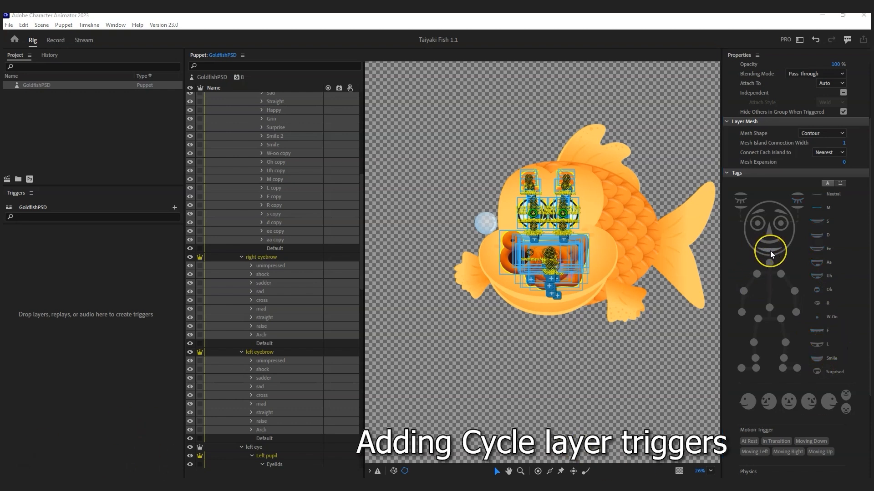
click(607, 179)
scroll(273, 242, up, 2)
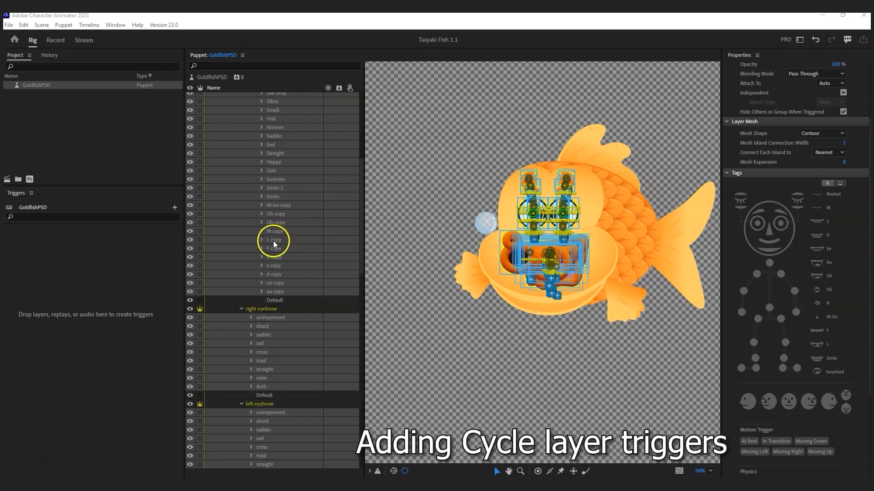
scroll(807, 381, down, 3)
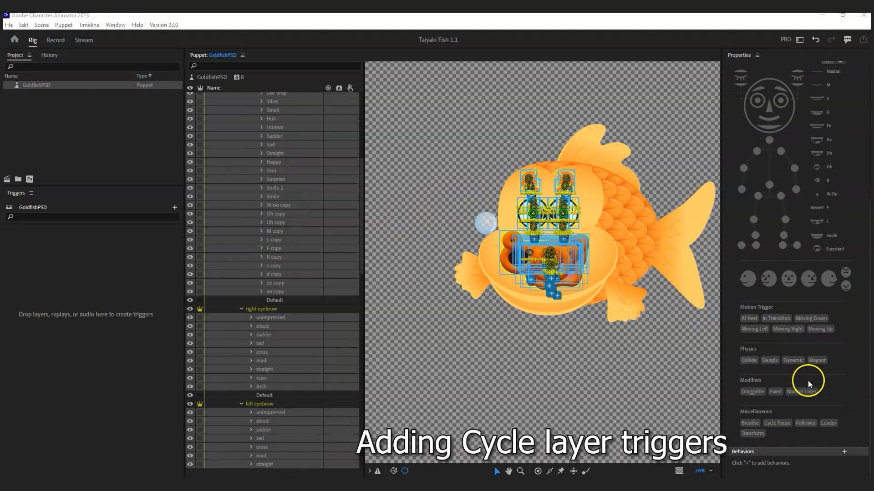
Step: Add Cycle Layers with Layer Order Bottom to top, Hold on Last Layer, and Forward and Reverse
click(844, 452)
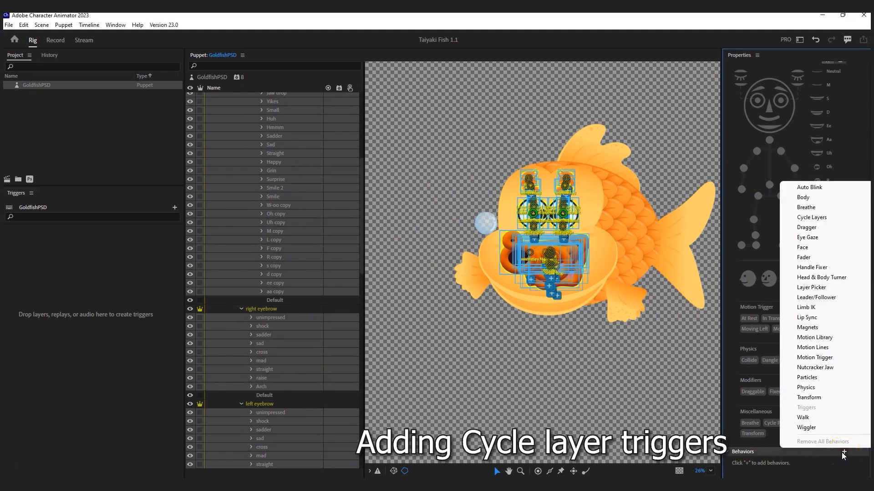
click(818, 217)
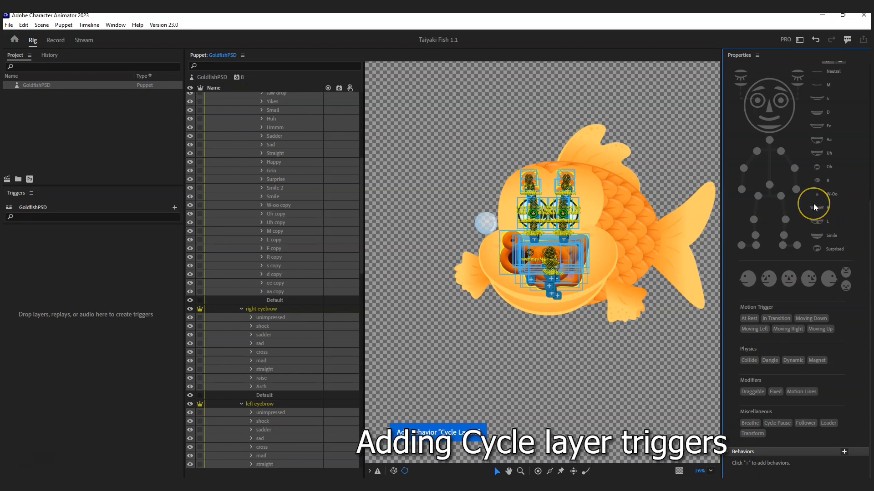
scroll(825, 364, down, 2)
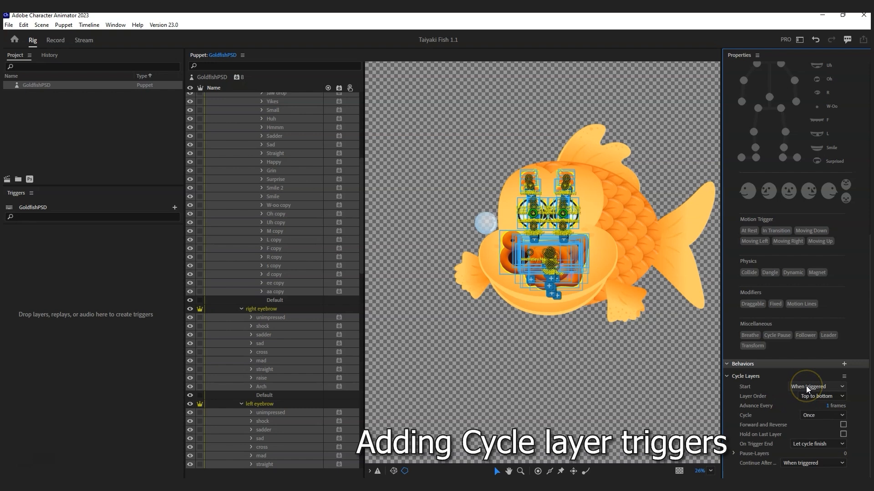
click(829, 397)
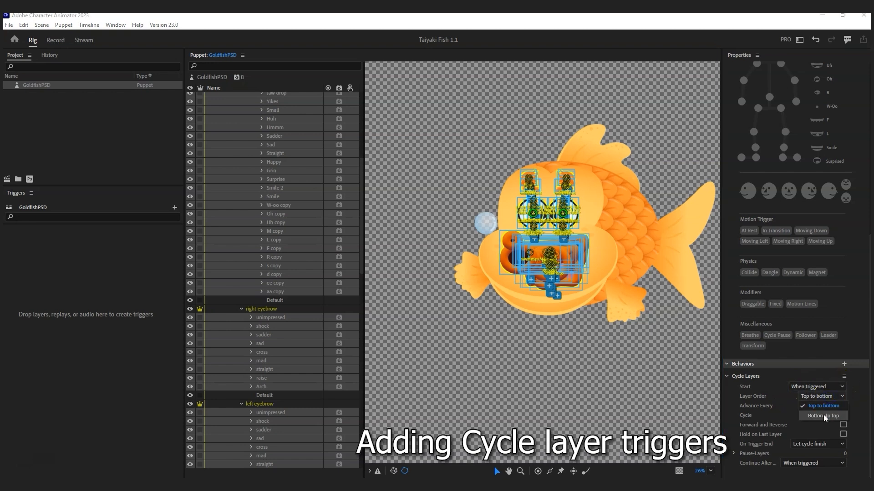
click(261, 291)
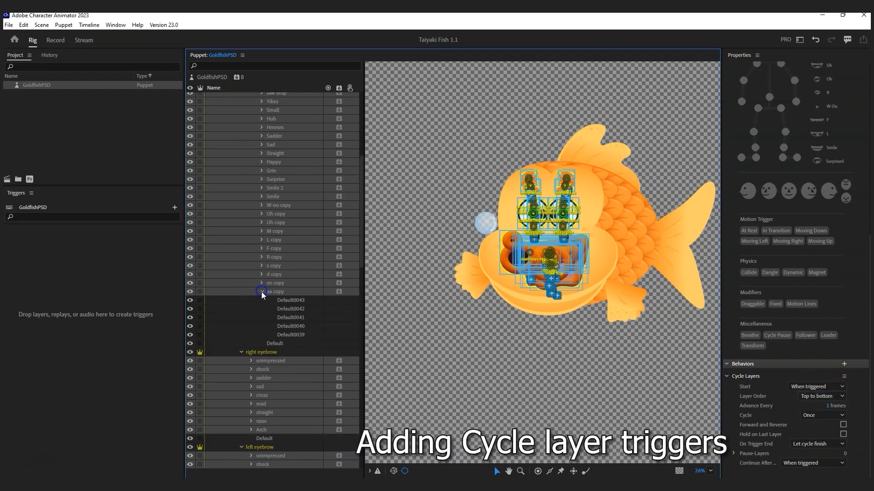
click(809, 396)
click(824, 416)
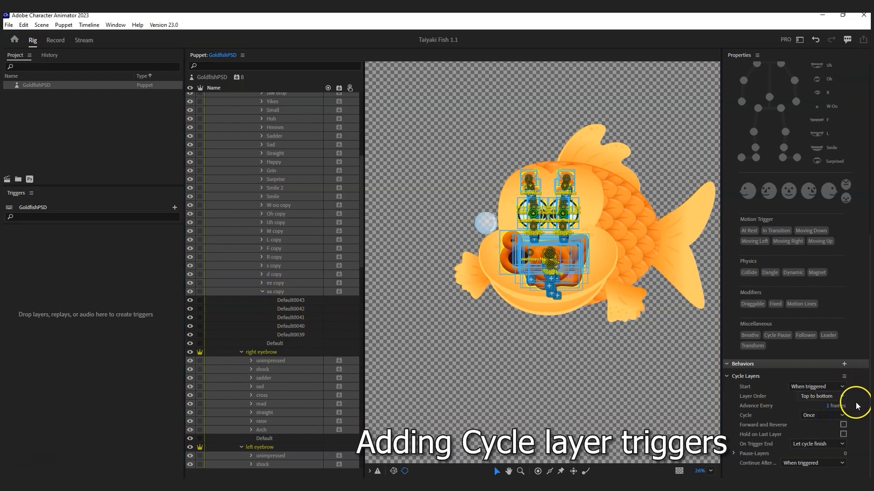
click(843, 425)
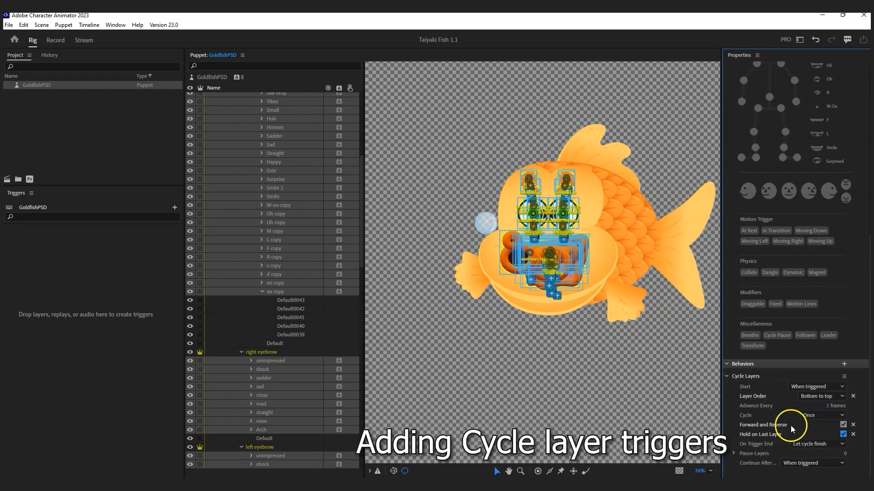
click(843, 424)
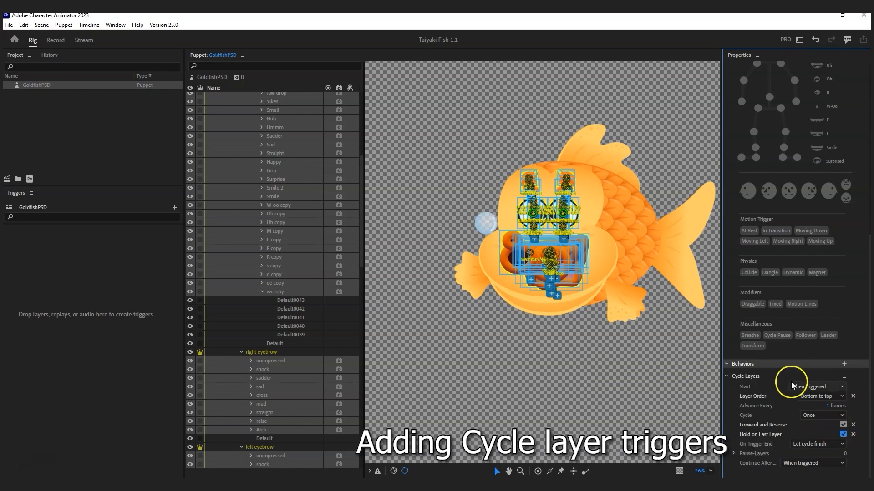
drag(361, 231, 374, 154)
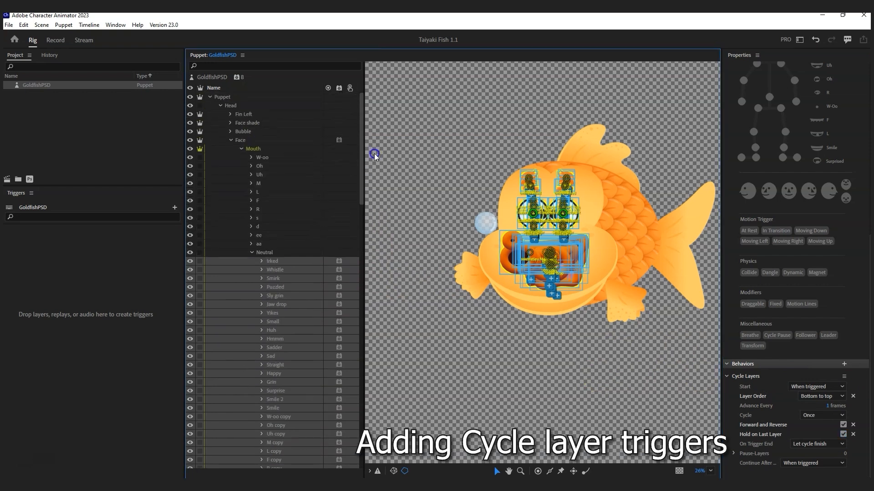
click(262, 157)
Step: Select the Neutral mouth visemes from W-oo through aa and bring up the Behaviors add list
shift+click(259, 243)
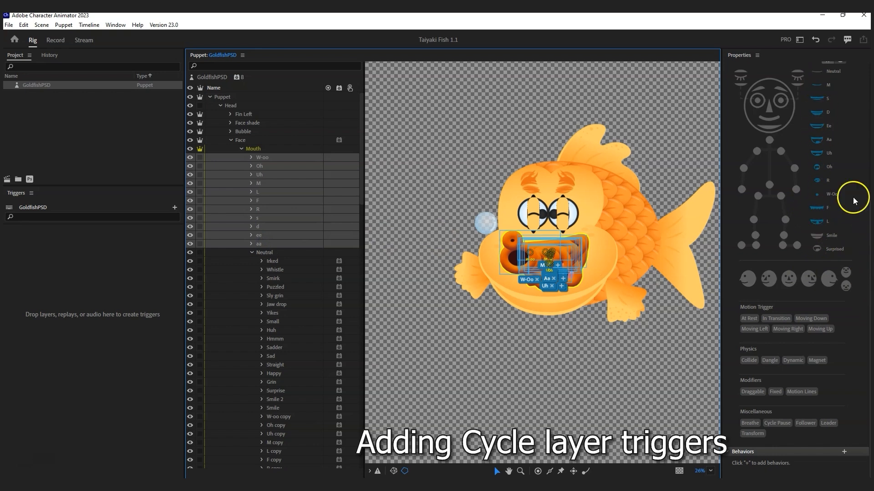
scroll(855, 248, up, 3)
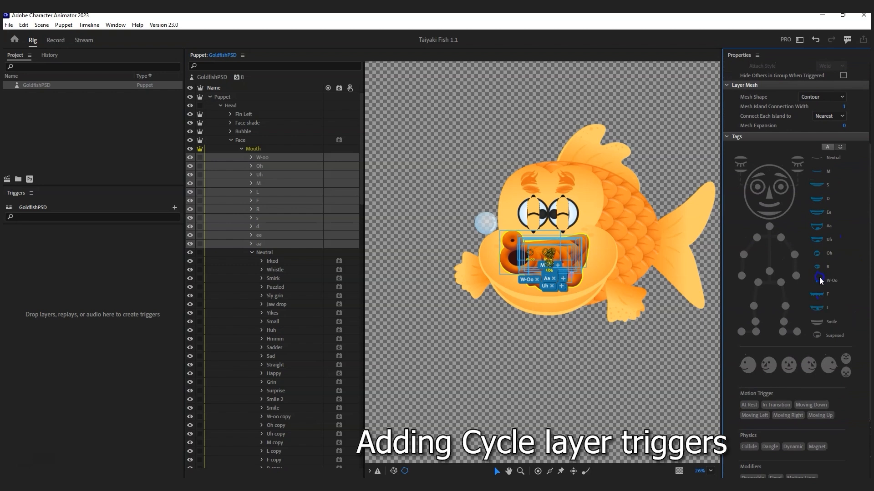
click(633, 213)
click(274, 253)
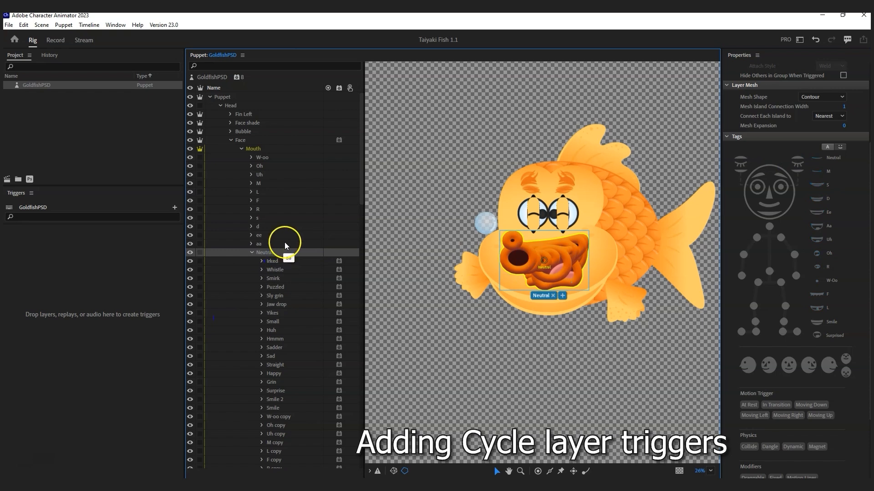
click(285, 242)
shift+click(272, 158)
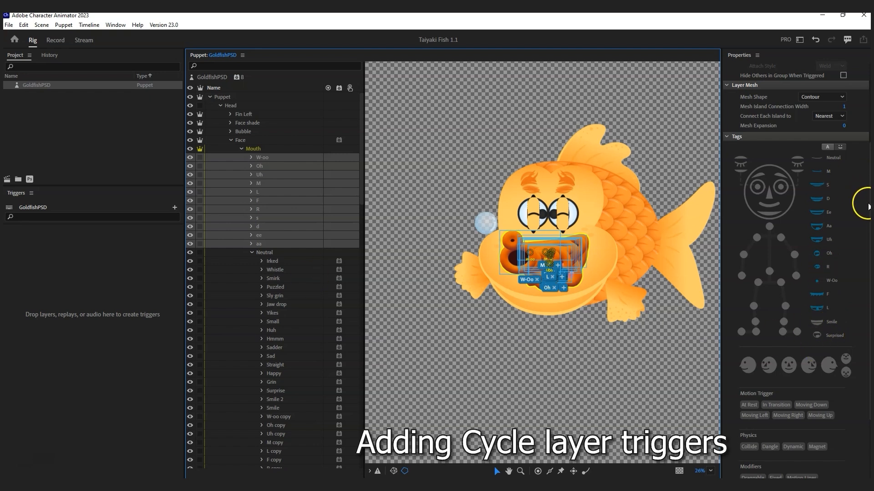
scroll(858, 200, down, 3)
click(844, 452)
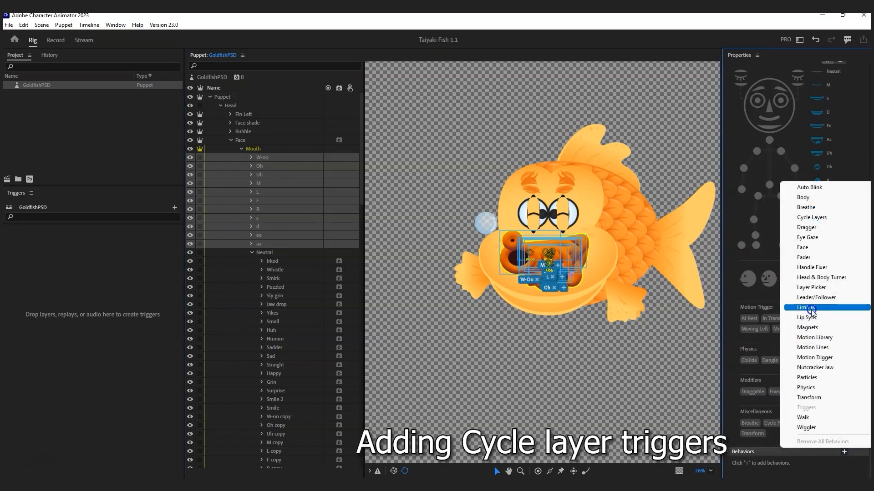
Step: Add Cycle Layers to the W-oo through aa visemes and tick Hold on Last Layer
click(818, 218)
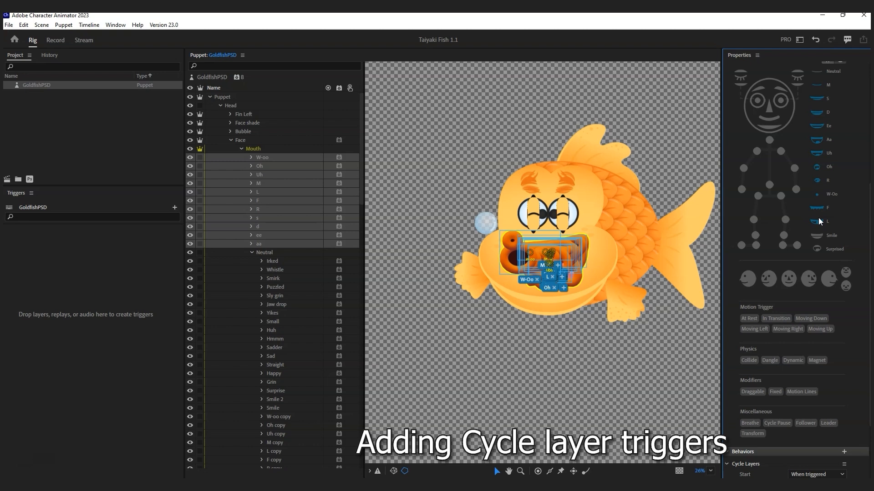
drag(870, 236, 870, 309)
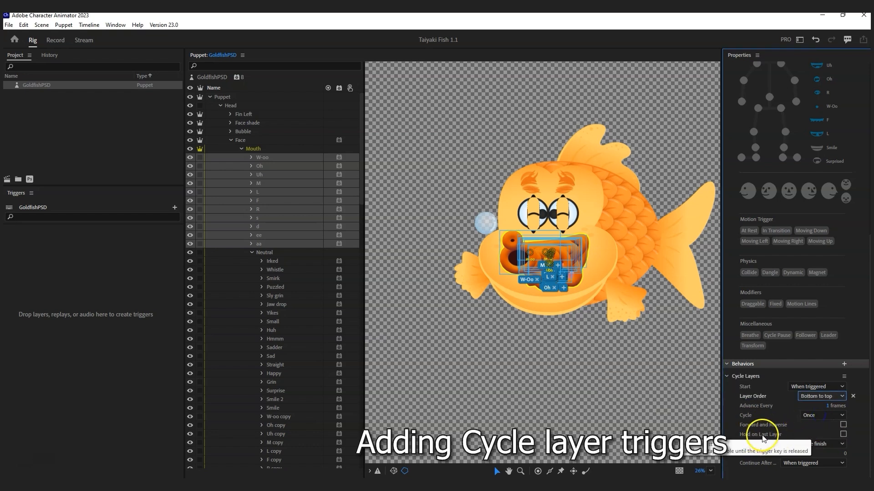
click(843, 434)
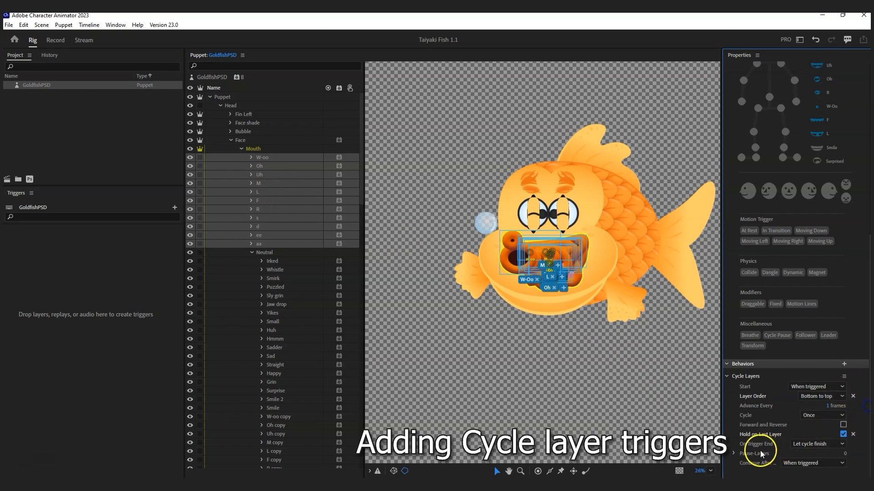
Step: Open the On Trigger End choices for the mouth visemes' Cycle Layers behavior
click(808, 444)
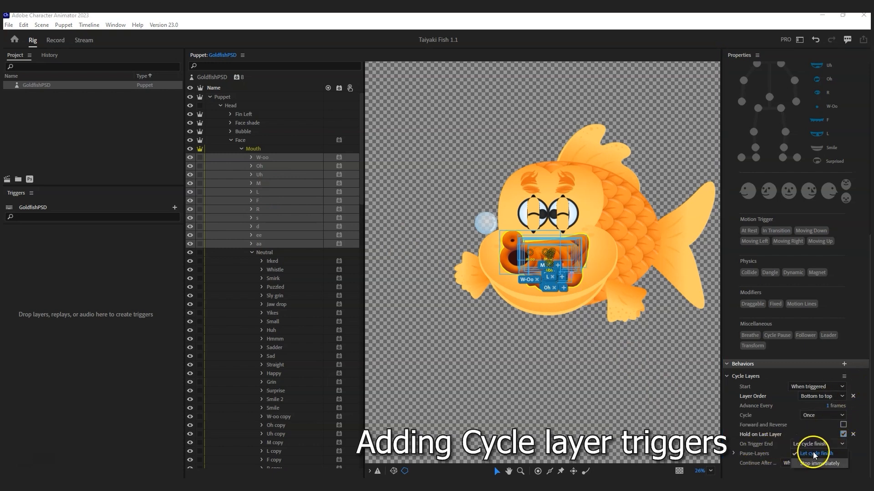
Step: Set the visemes' On Trigger End to Stop immediately, then select Jaw drop's cycle settings
click(819, 464)
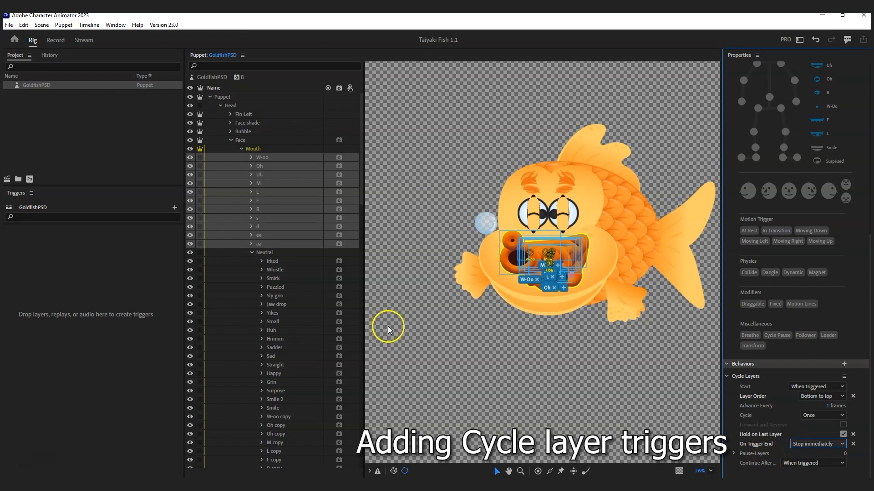
click(272, 304)
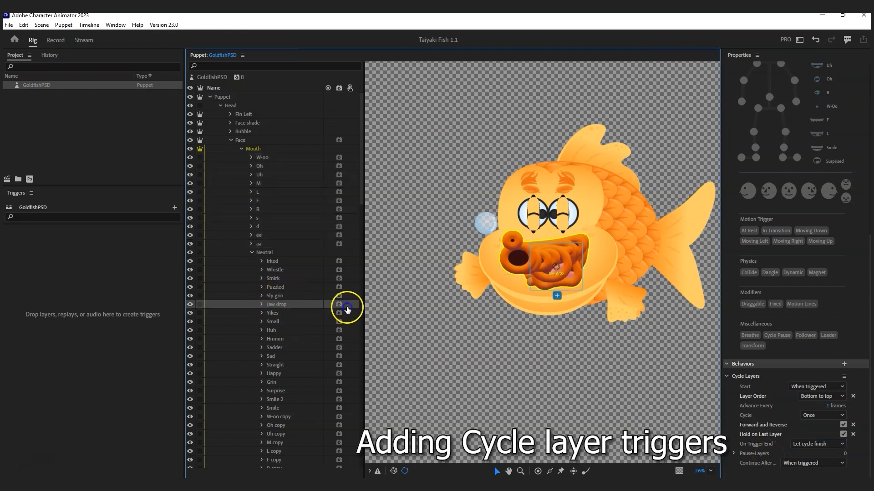
click(842, 425)
Step: Review Jaw drop's continue-after and On Trigger End options, keeping its cycle finishing
click(810, 464)
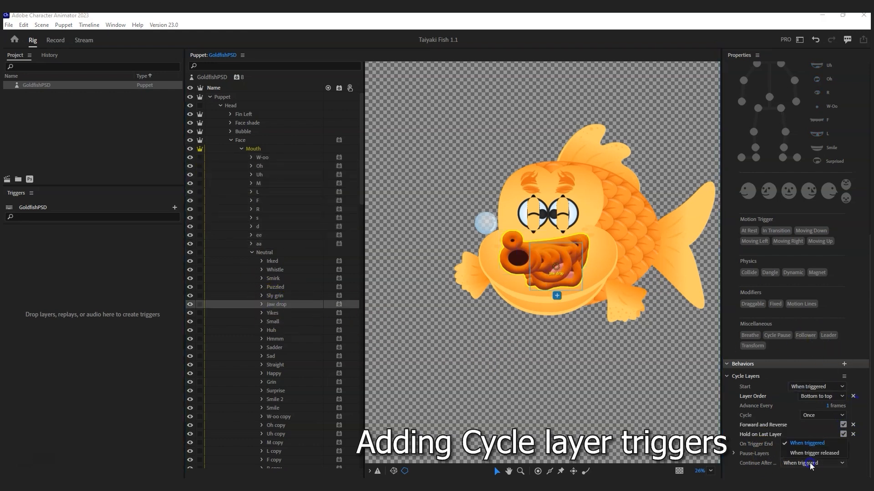
click(858, 460)
click(814, 445)
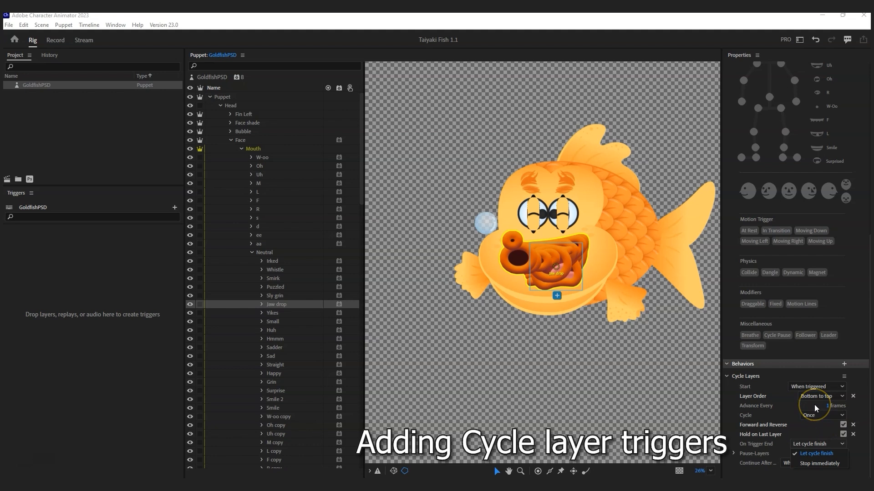
click(813, 459)
click(437, 156)
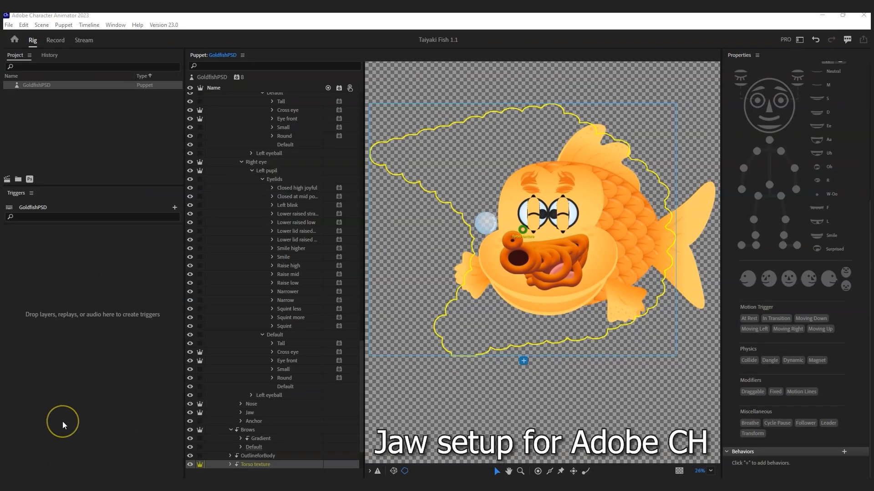
Step: Collapse both eyebrow, both eye and Mouth groups, and drag the Jaw origin up to the mouth's top
scroll(264, 279, up, 10)
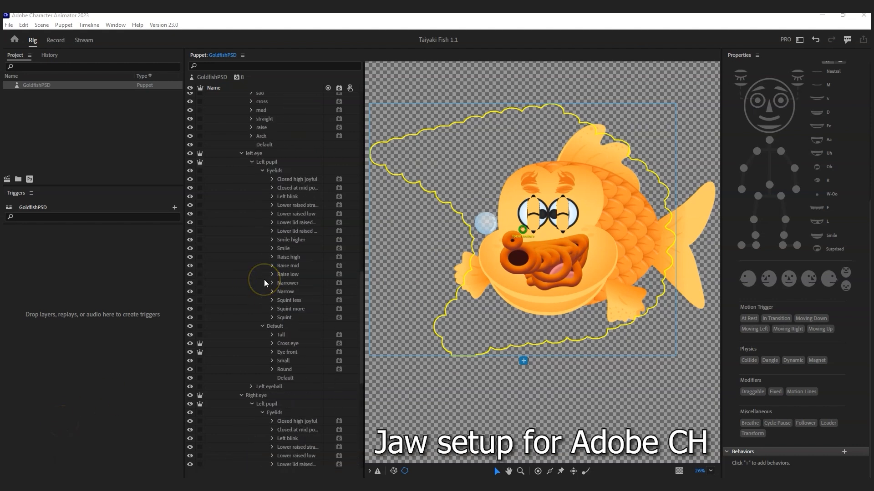
scroll(241, 209, up, 5)
click(242, 146)
click(241, 154)
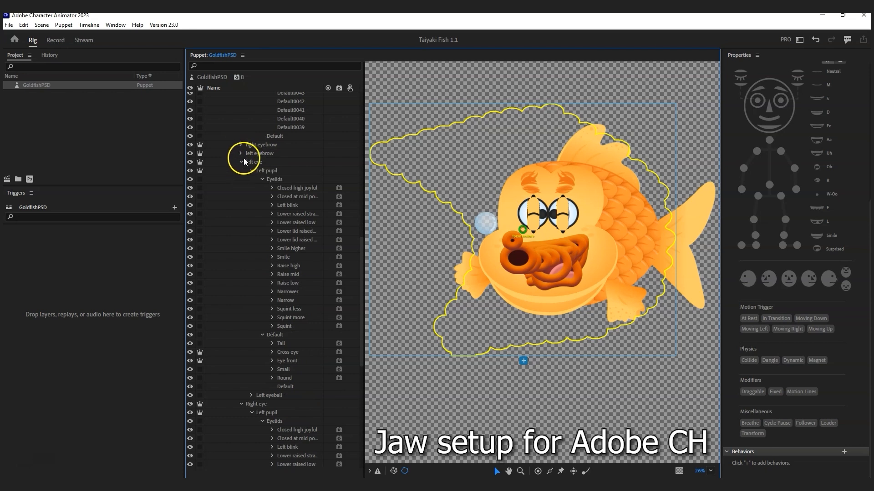
click(242, 162)
click(242, 170)
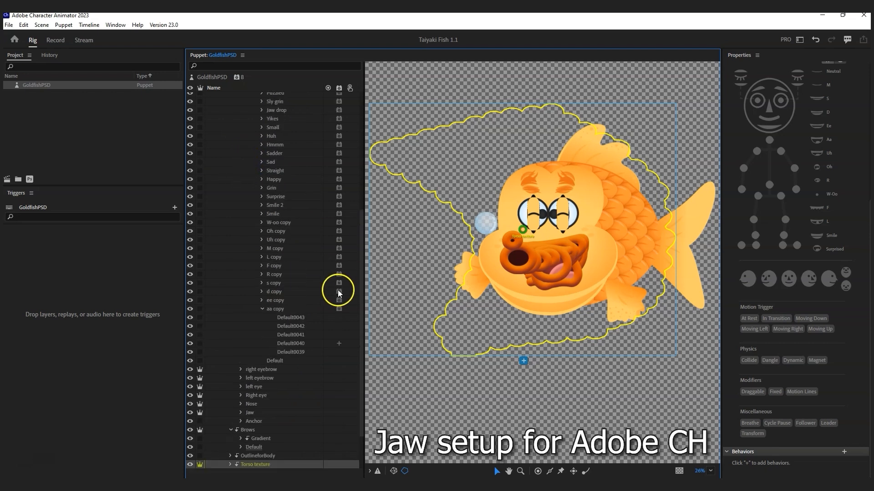
scroll(336, 290, up, 8)
click(241, 149)
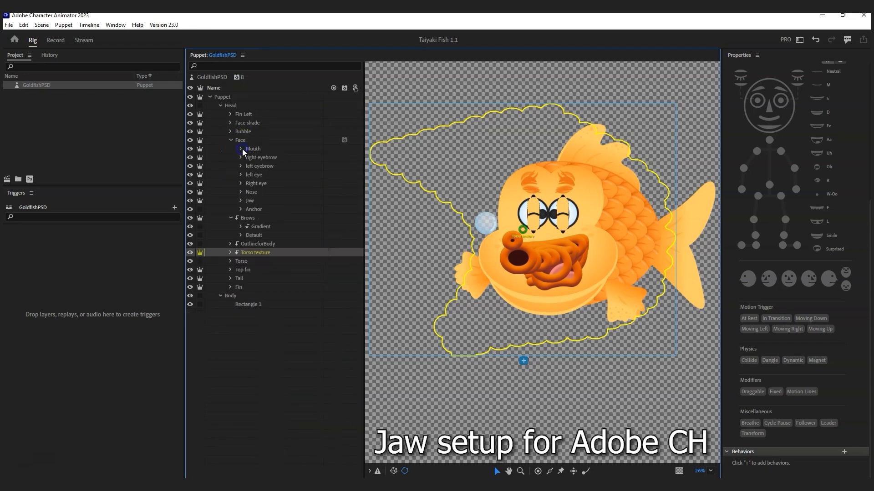
click(263, 201)
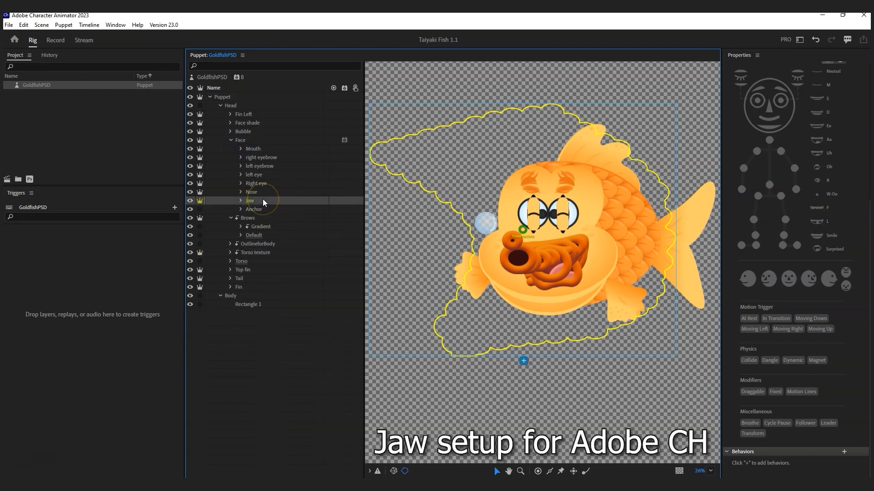
drag(548, 271, 549, 252)
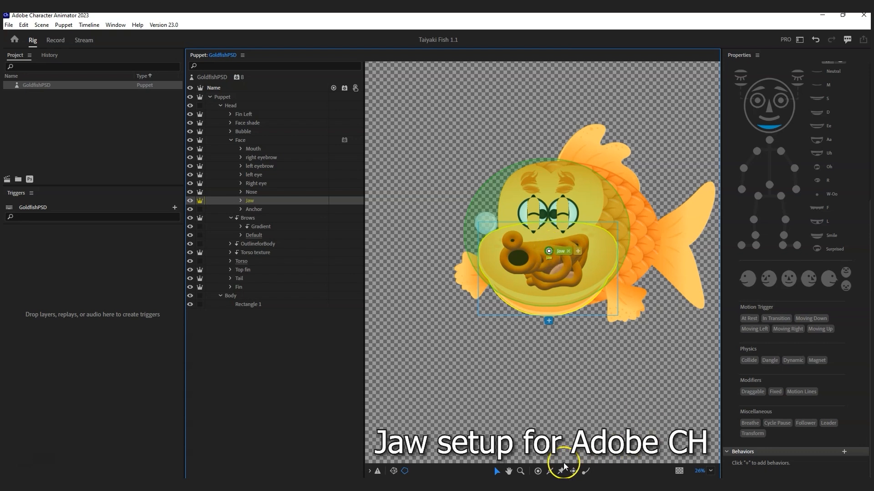
Step: Place Handle-tool handles at the middle of the mouth's top edge and the jaw line
click(550, 471)
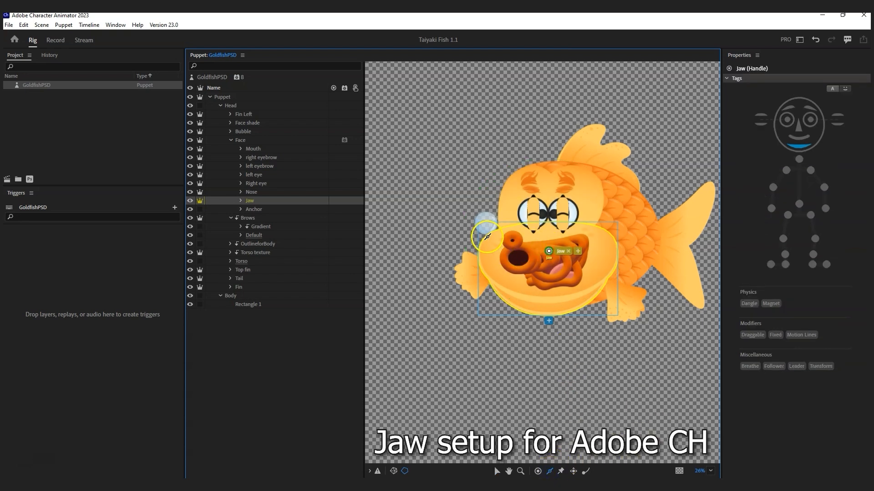
drag(483, 237, 611, 237)
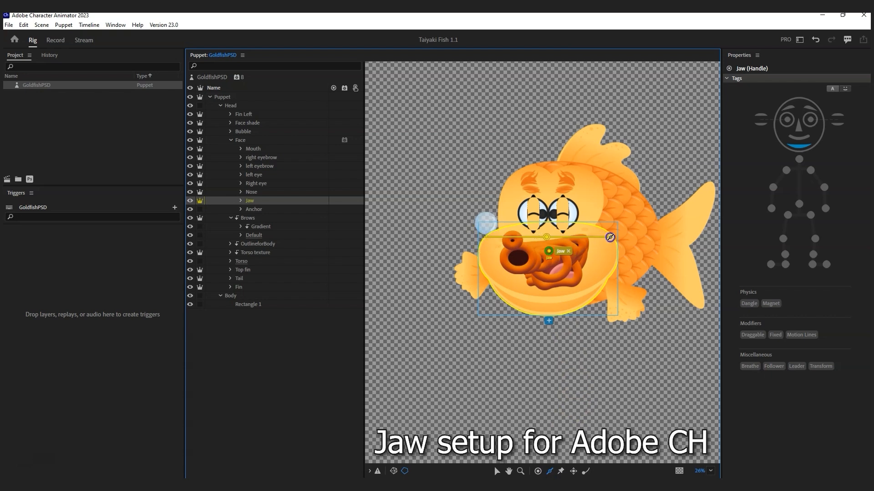
click(548, 238)
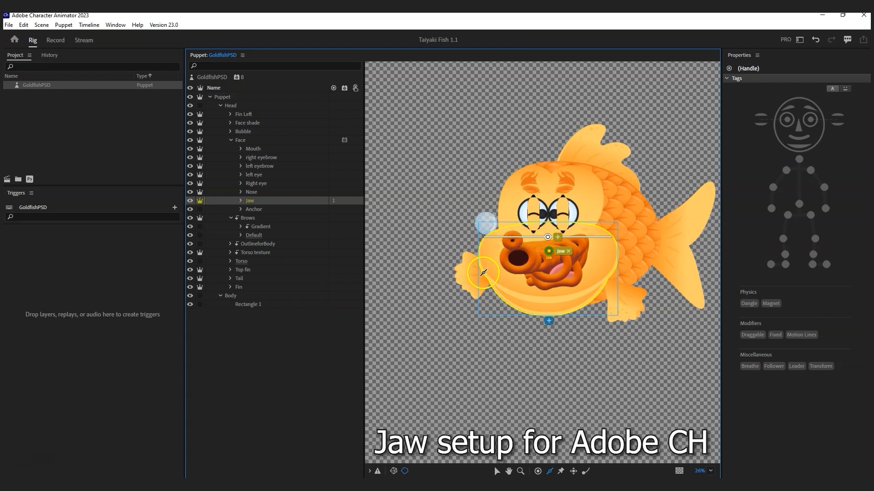
drag(483, 272, 612, 272)
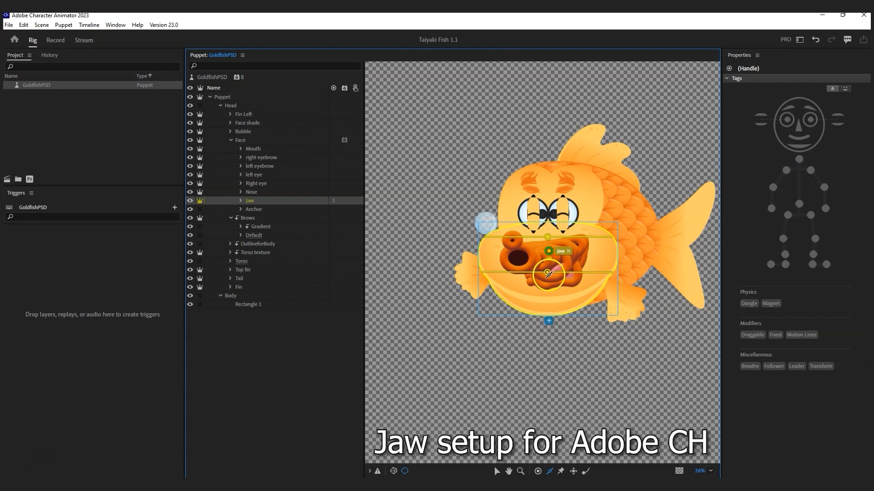
click(547, 272)
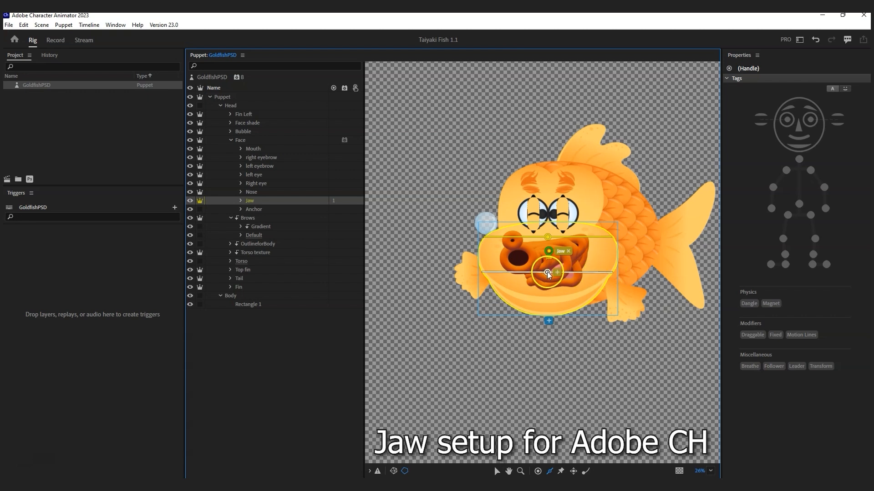
Step: Tag the middle jaw handle as Jaw and expand the Jaw group's layers
click(803, 150)
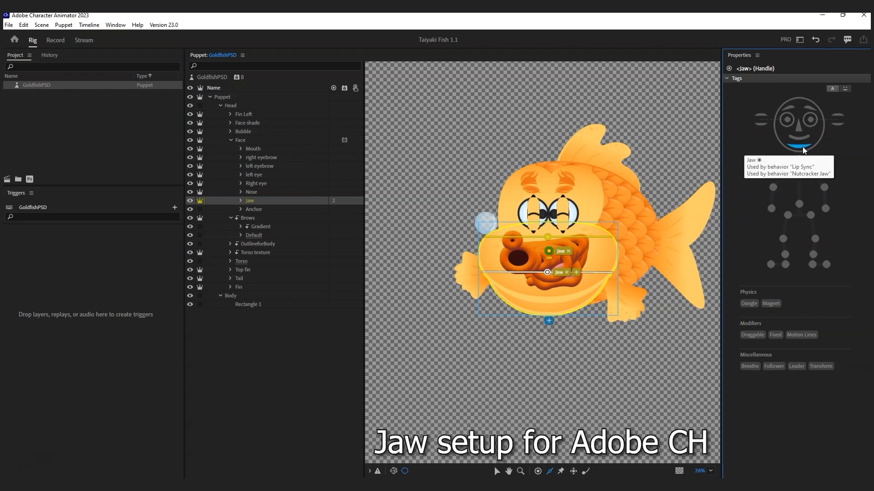
click(802, 147)
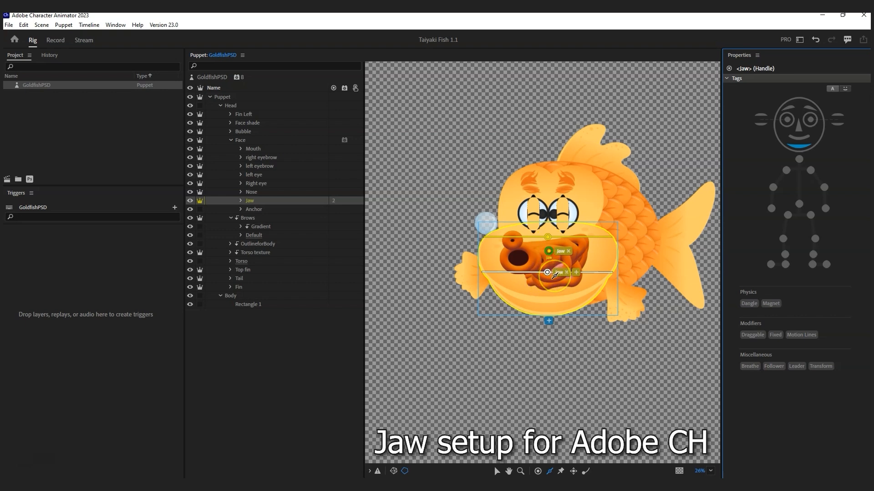
click(240, 200)
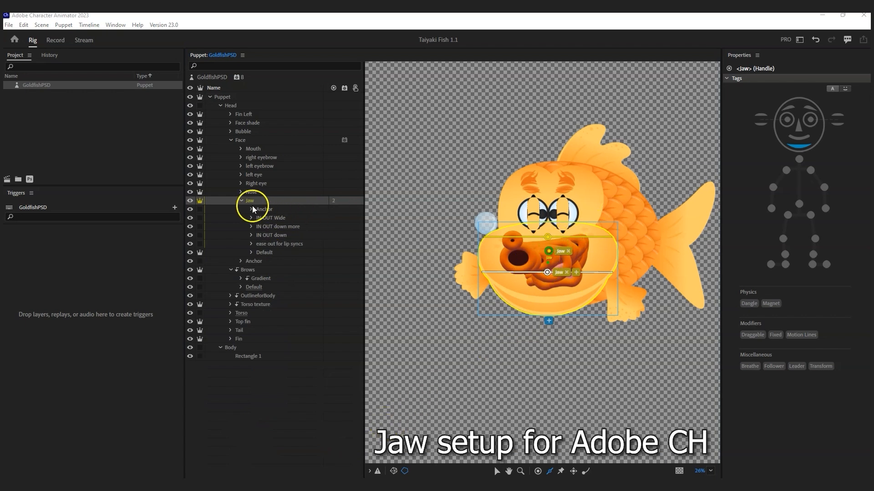
Step: Select the Jaw layers from Anchor through ease out for lip syncs and add Cycle Layers
click(265, 210)
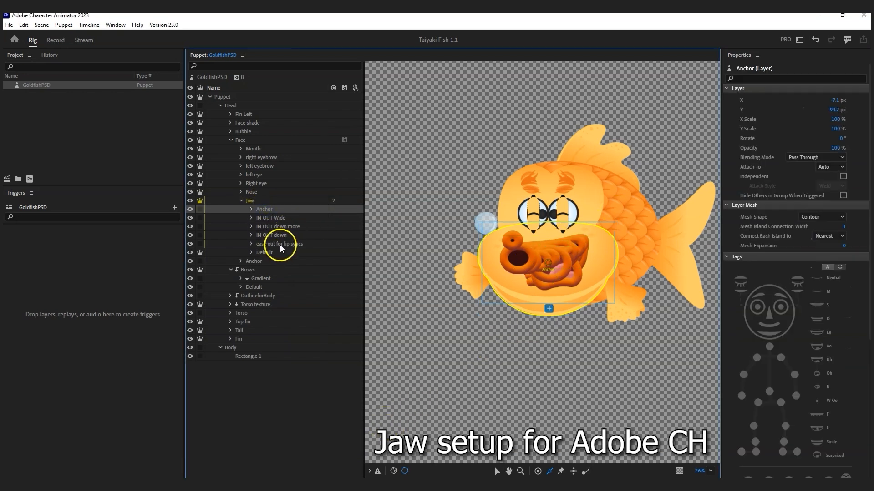
shift+click(280, 245)
click(843, 195)
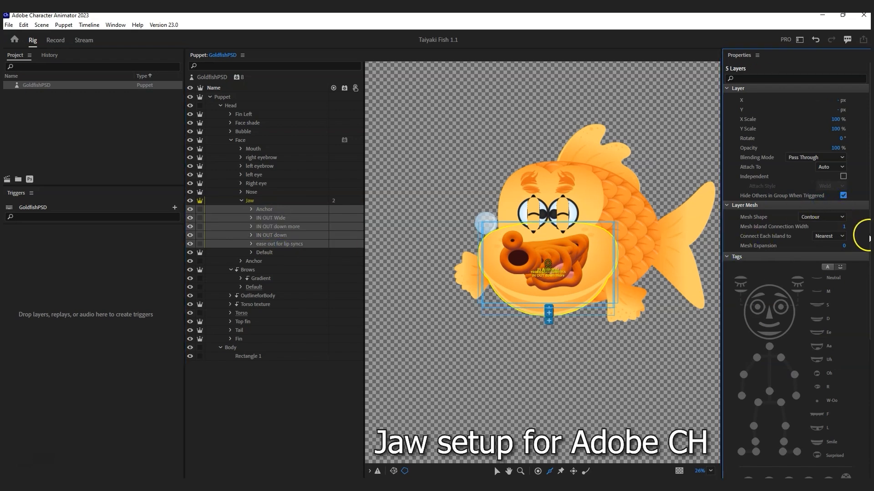
scroll(869, 237, down, 5)
click(844, 451)
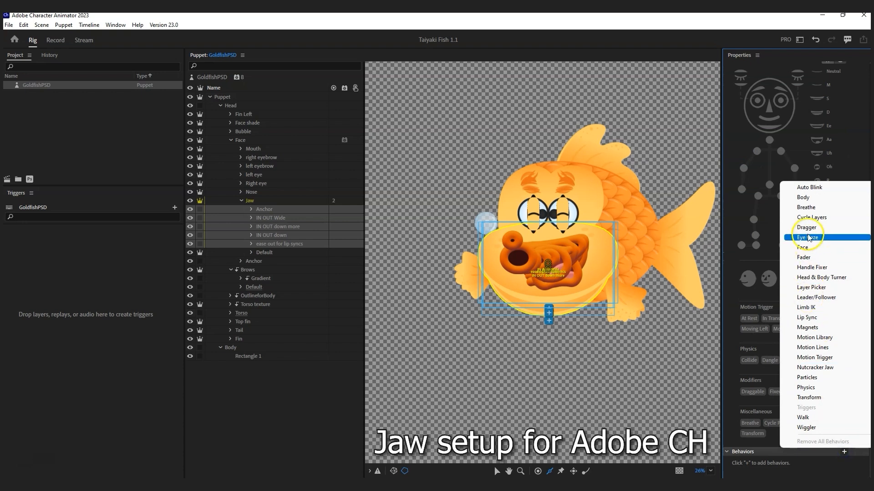
click(811, 218)
Step: Set Cycle Layers to bottom-to-top, forward and reverse, holding on the last layer
scroll(830, 384, down, 3)
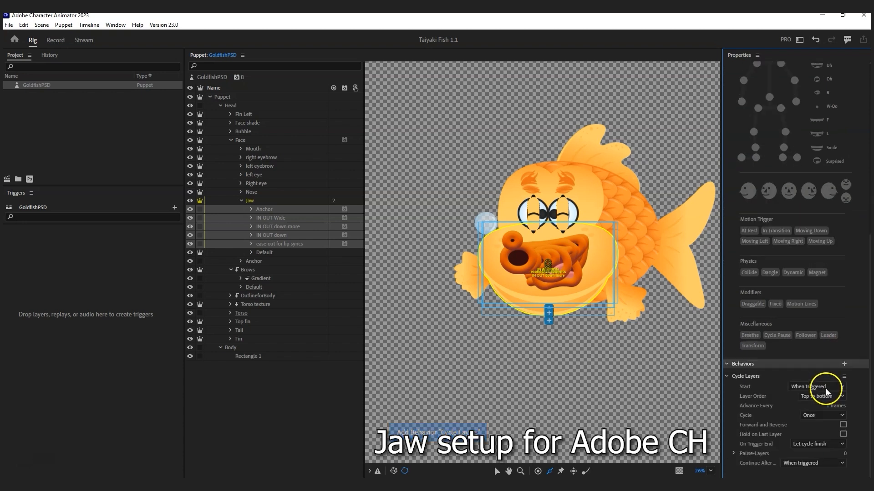
click(838, 395)
click(823, 413)
click(842, 426)
click(843, 435)
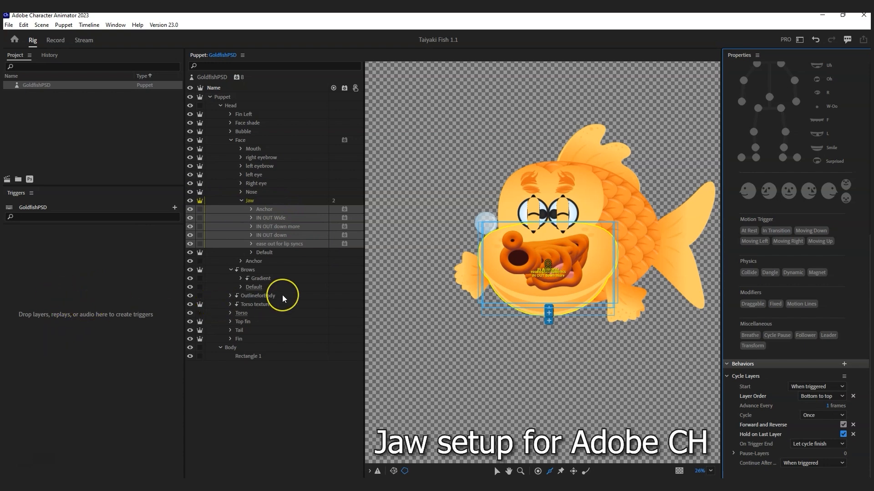
click(273, 253)
click(262, 200)
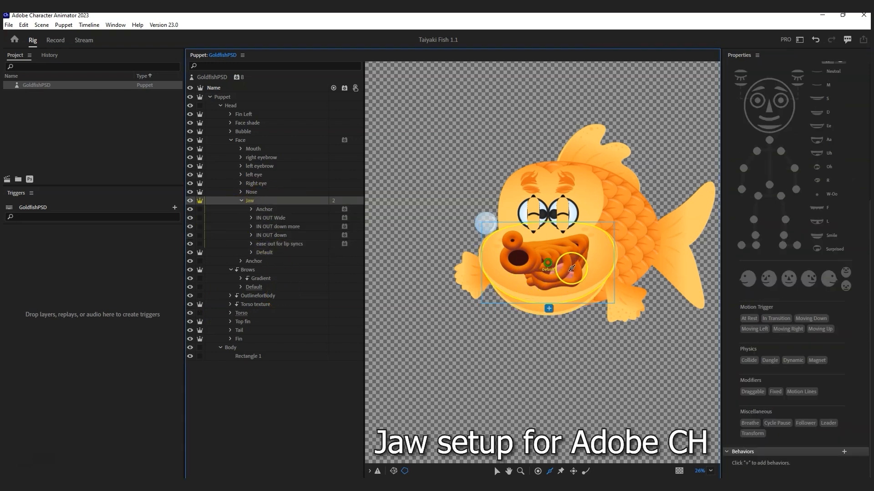
Step: Copy the two jaw handles and paste them onto the Jaw's Default layer
click(547, 272)
click(549, 237)
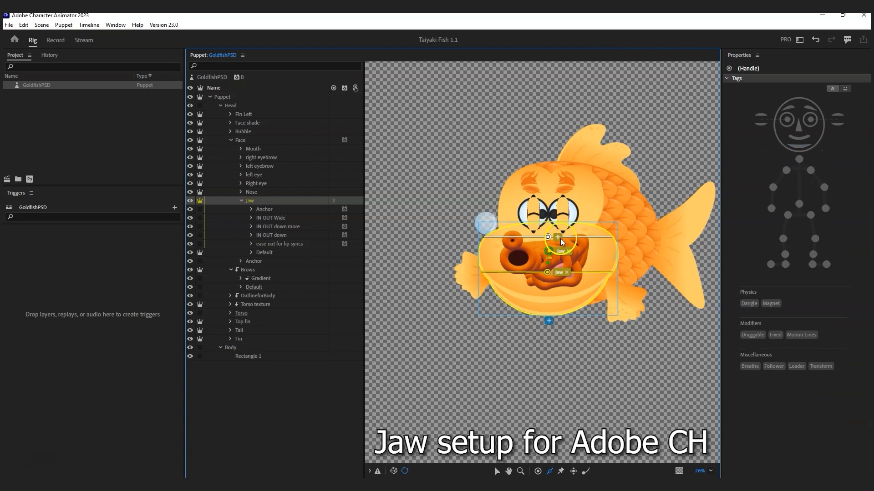
shift+click(547, 272)
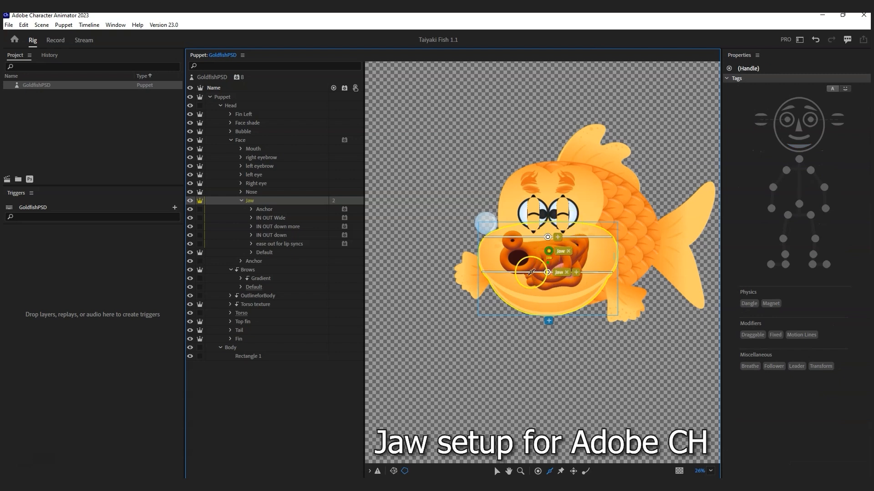
click(23, 25)
click(40, 59)
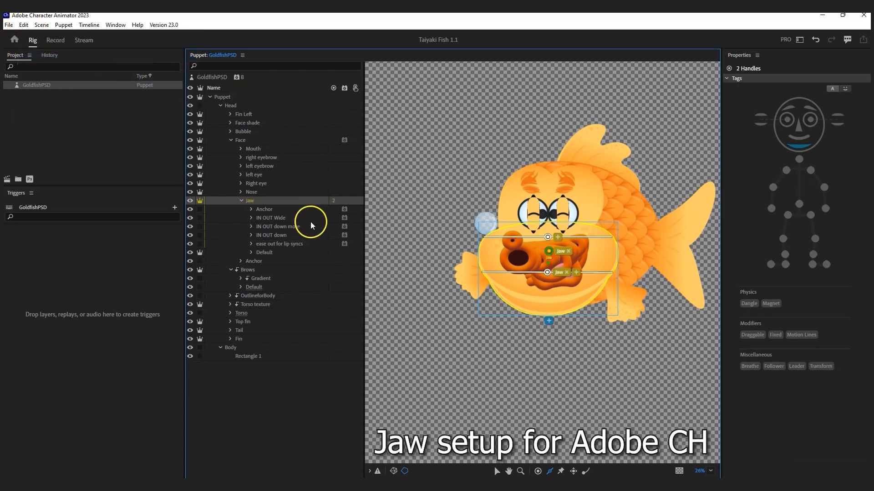
click(283, 251)
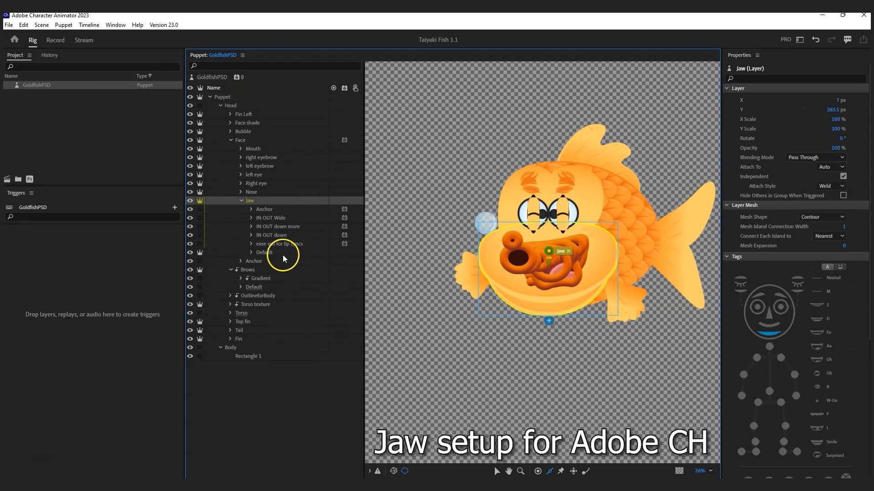
click(32, 28)
click(40, 88)
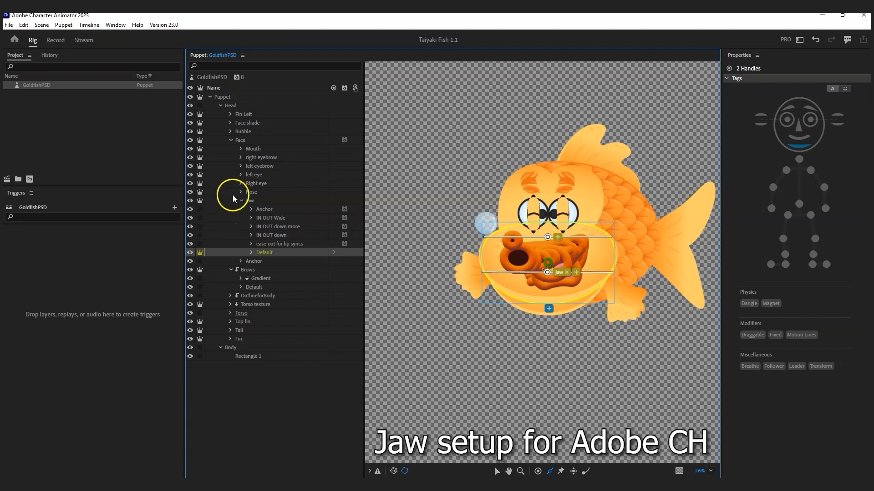
Step: Delete the Anchor group from the artwork and save it for re-import
click(267, 209)
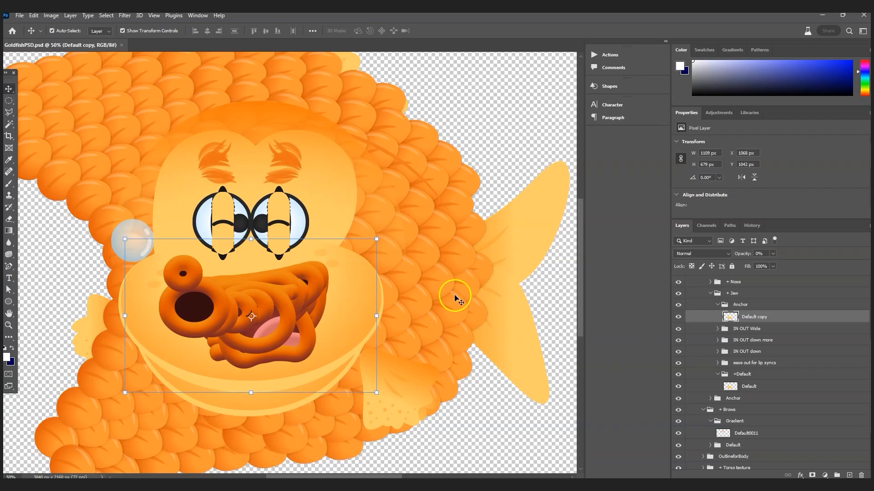
click(741, 306)
key(Delete)
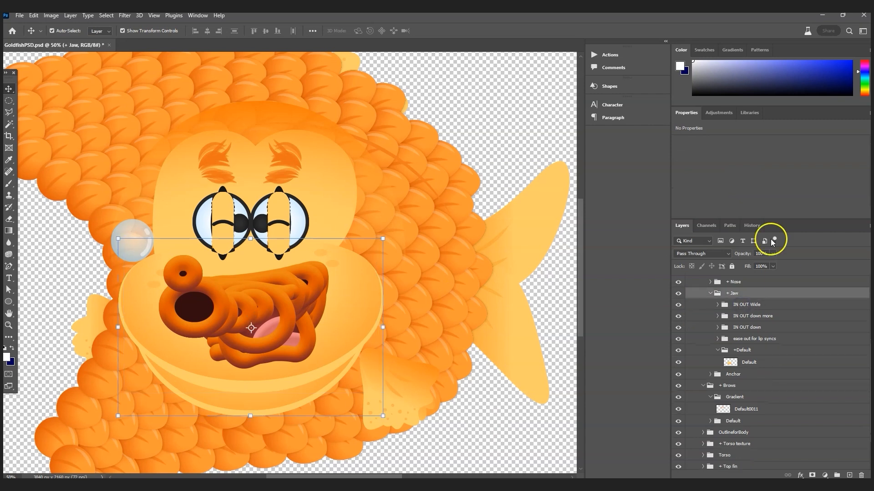
click(20, 15)
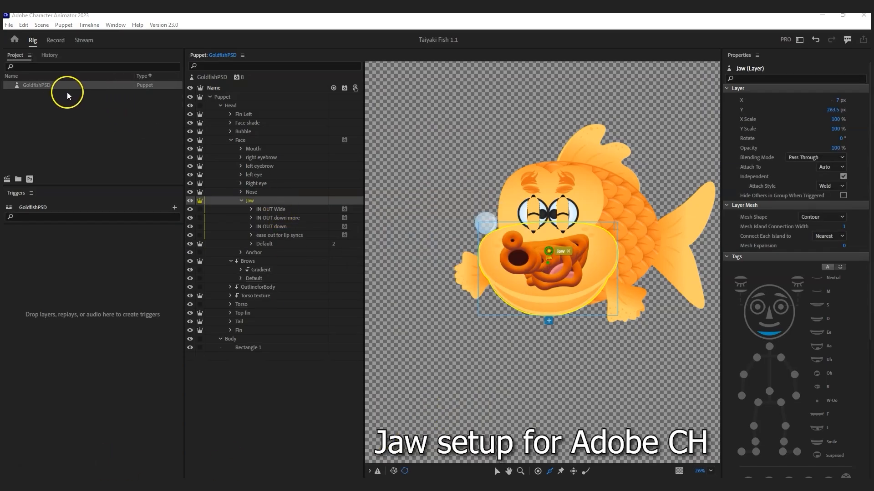
Step: Set the GoldfishPSD puppet's Lip Sync Jaw Movement to 10%
click(35, 82)
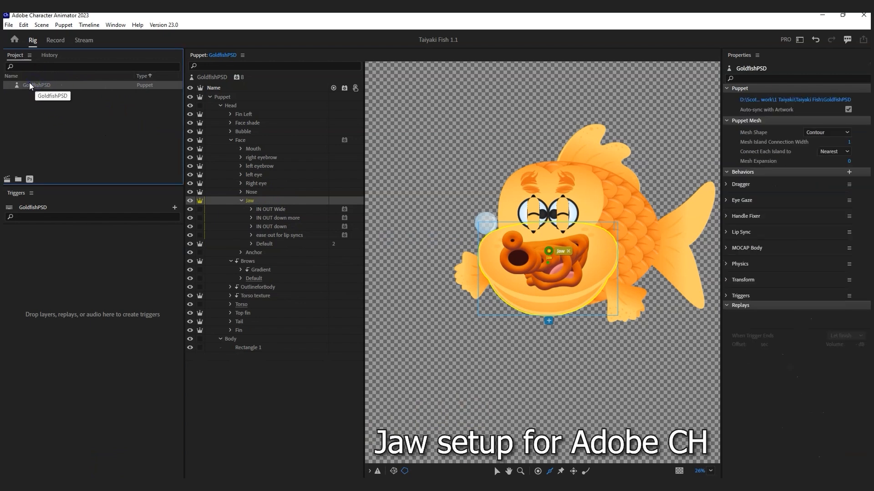
click(726, 232)
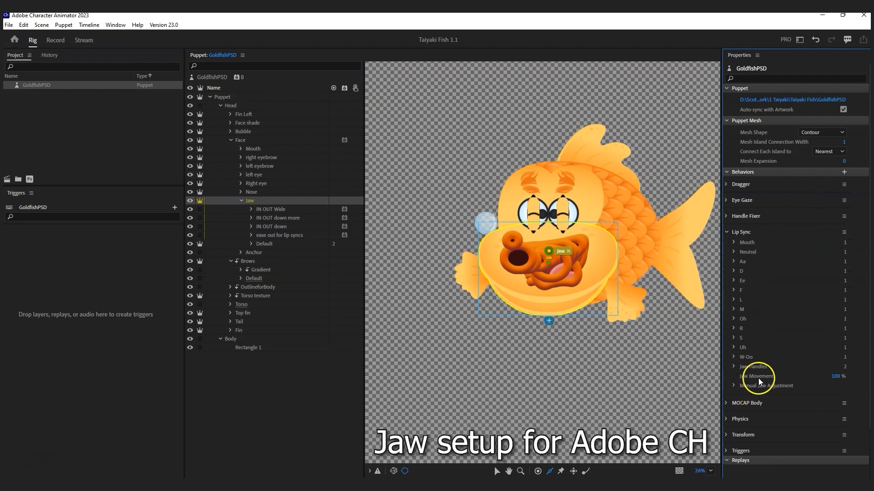
click(837, 376)
text(10)
key(Return)
Step: Review Manual Jaw Adjustment and the Jaw Handles list, checking the Jaw group and its Default layer
click(734, 386)
scroll(805, 412, down, 2)
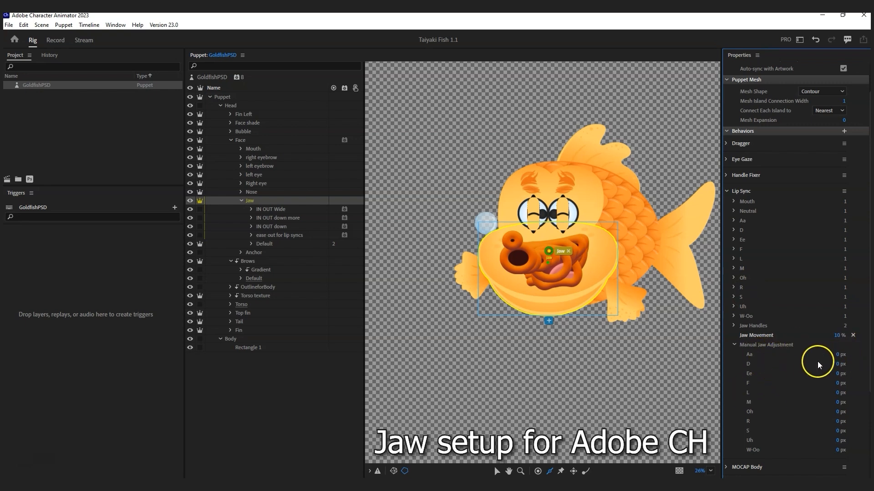
scroll(776, 432, down, 2)
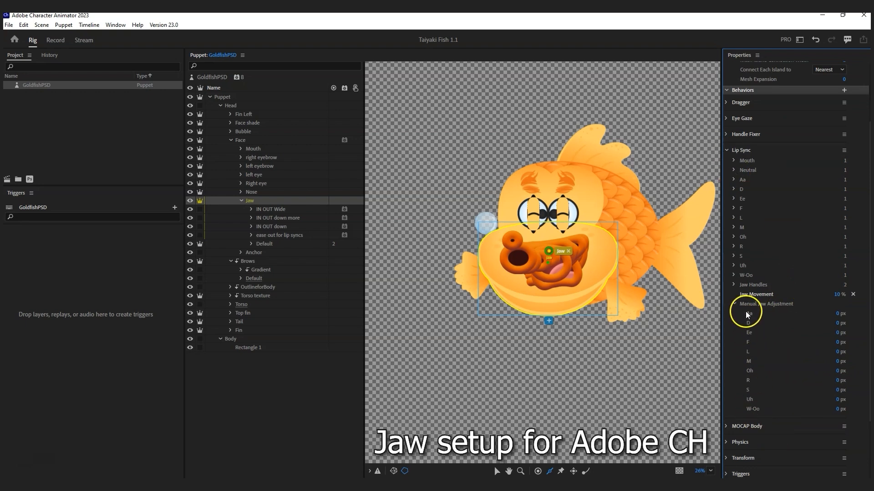
click(735, 304)
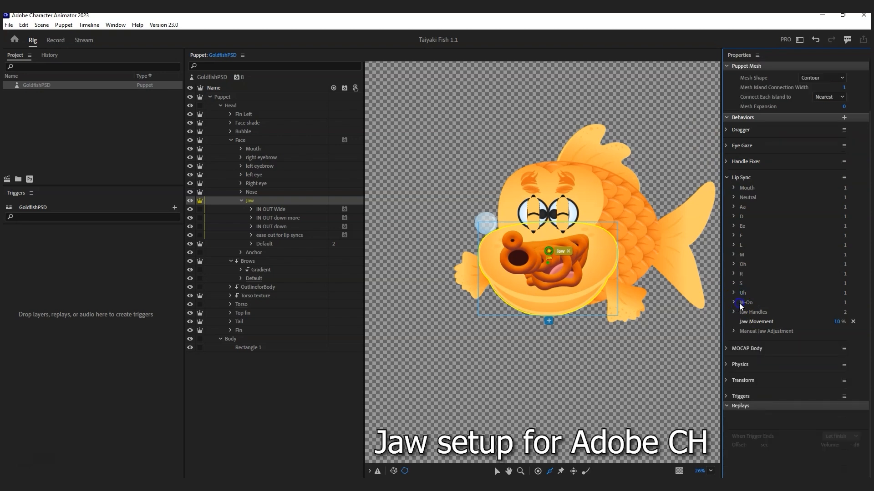
click(734, 313)
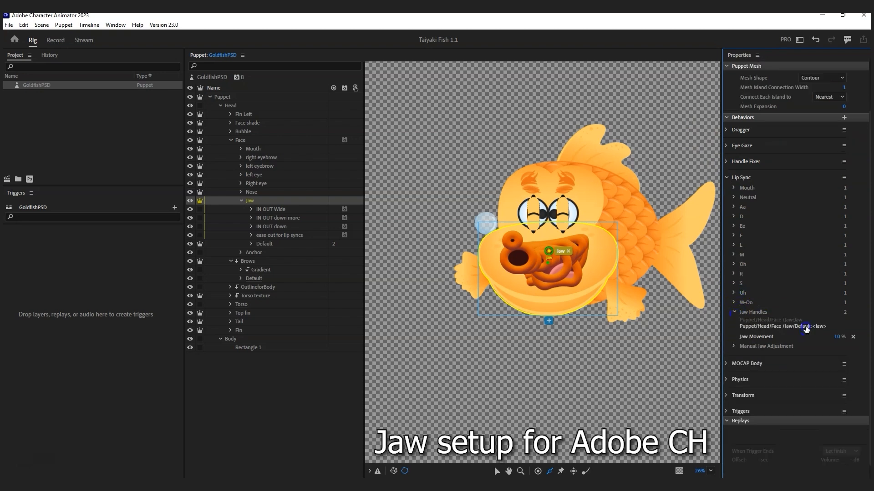
click(267, 200)
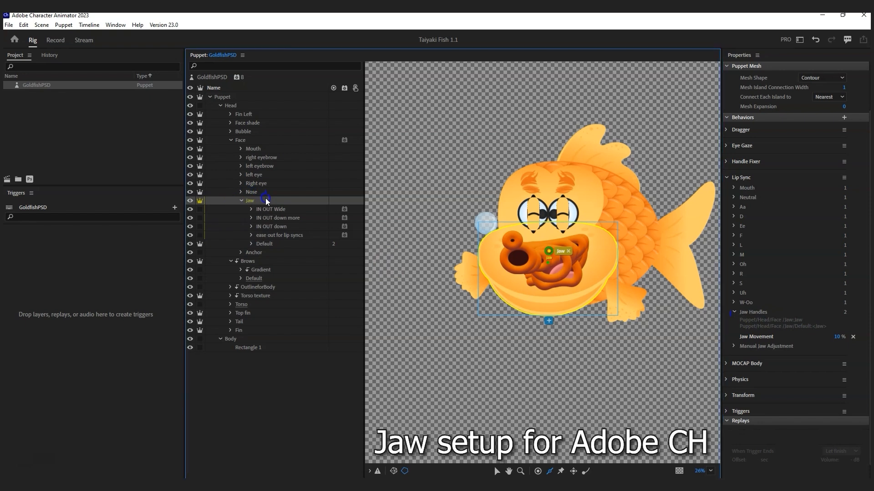
click(768, 334)
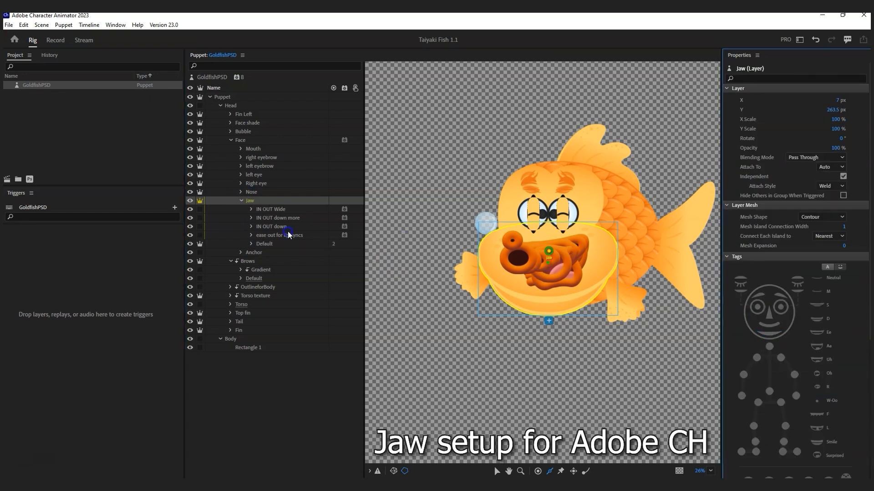
click(272, 244)
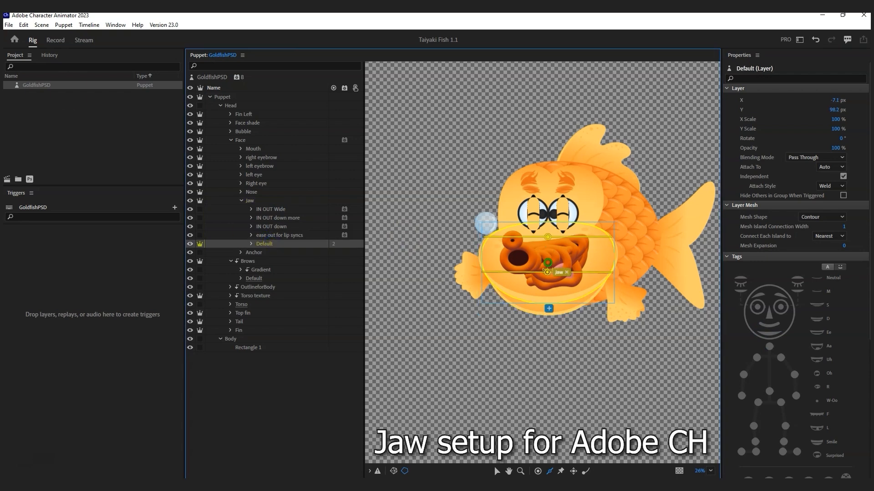
click(266, 199)
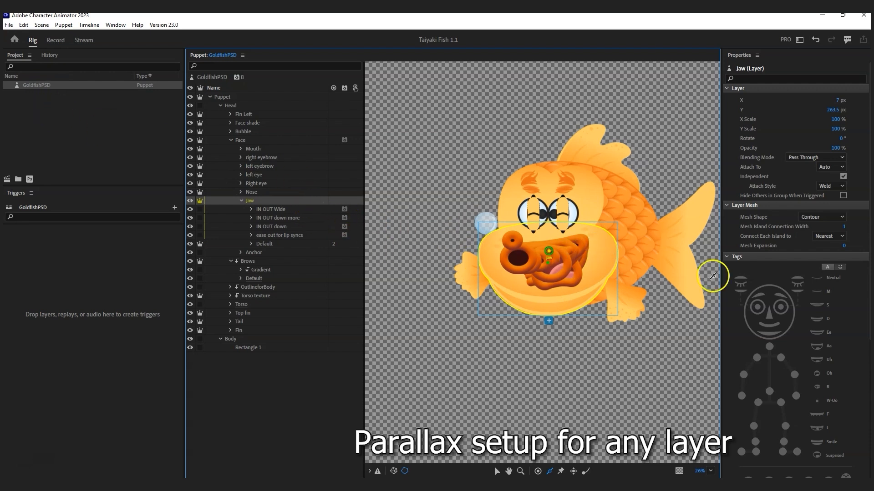
Step: Tag the Jaw layer as Head and Nose and give it its own Face behavior
click(766, 285)
click(765, 286)
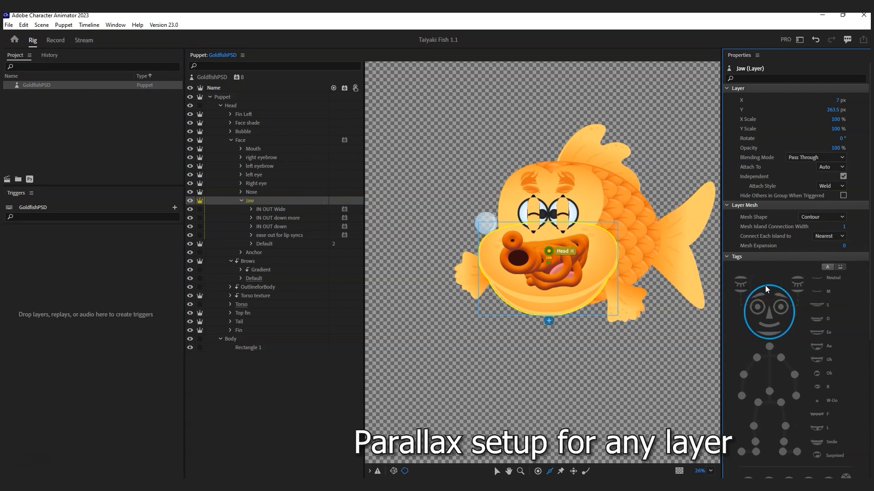
scroll(868, 248, down, 5)
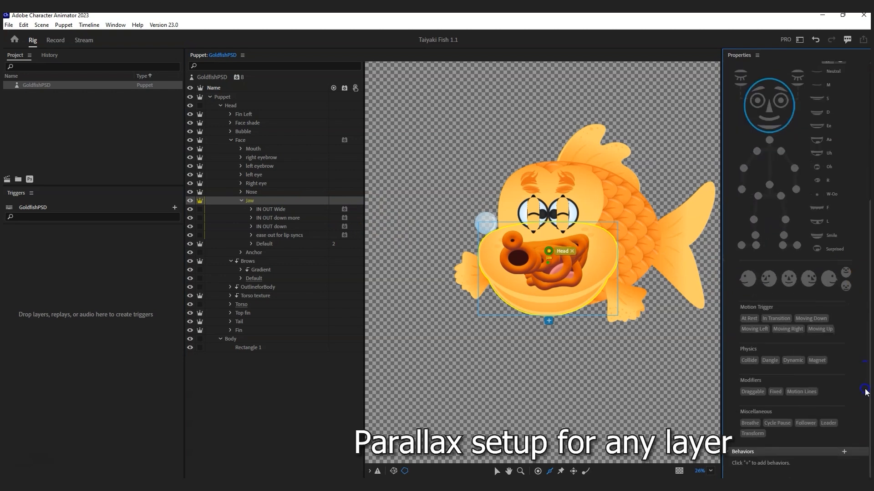
click(844, 452)
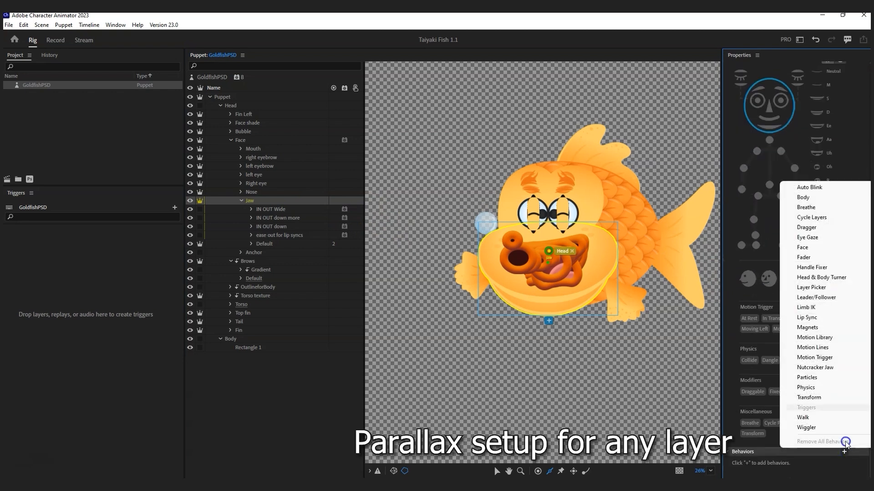
click(815, 248)
click(817, 338)
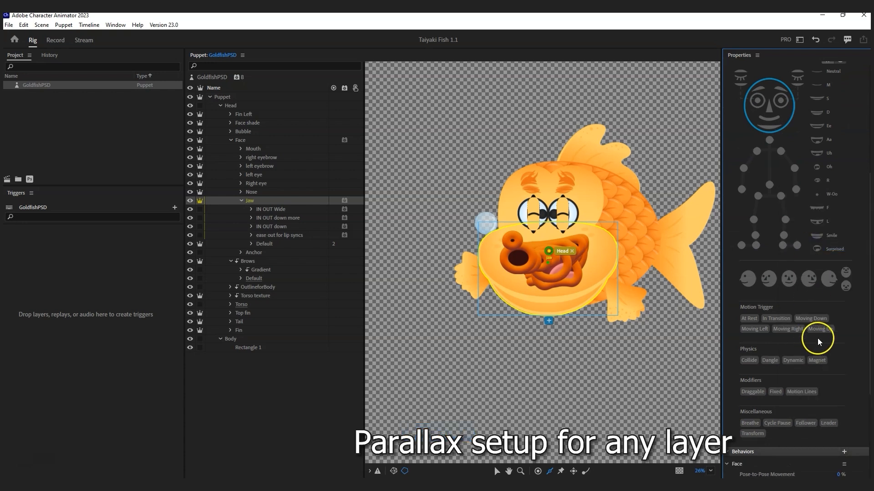
click(768, 110)
drag(867, 312, 870, 385)
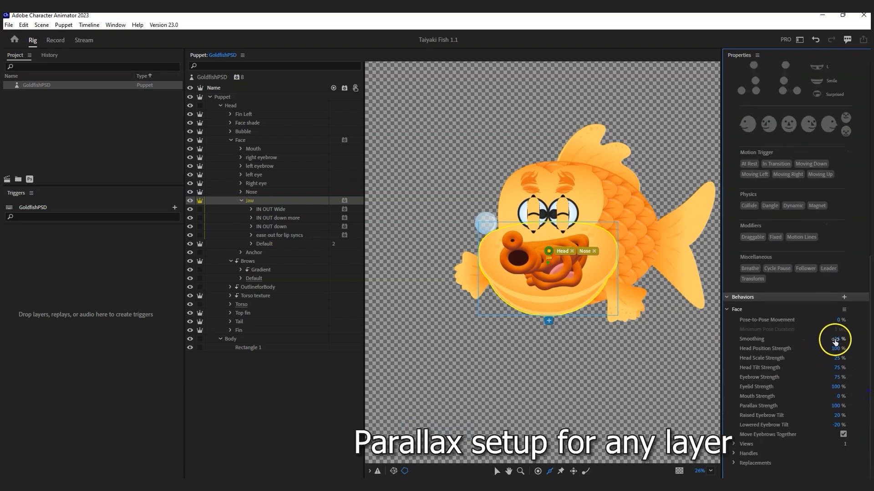
Step: Set Face Parallax Strength to 200% and zero Raised Eyebrow Tilt and Eyelid Strength
click(836, 407)
text(200)
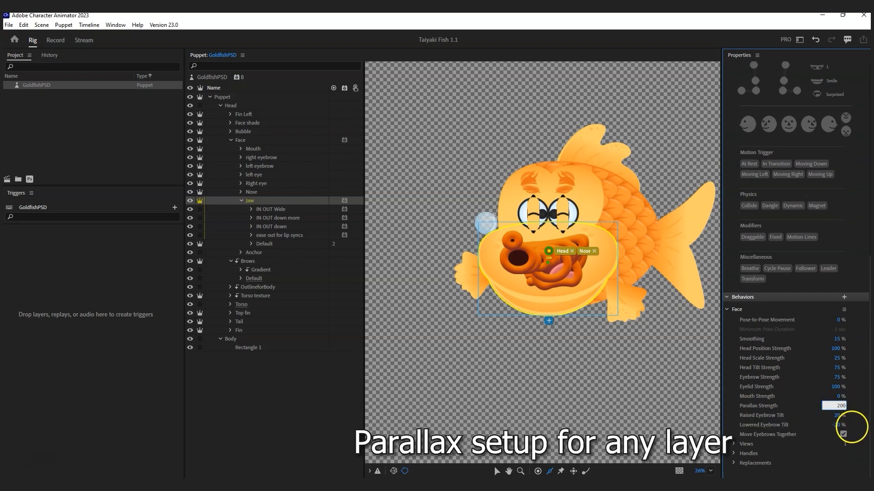
key(Return)
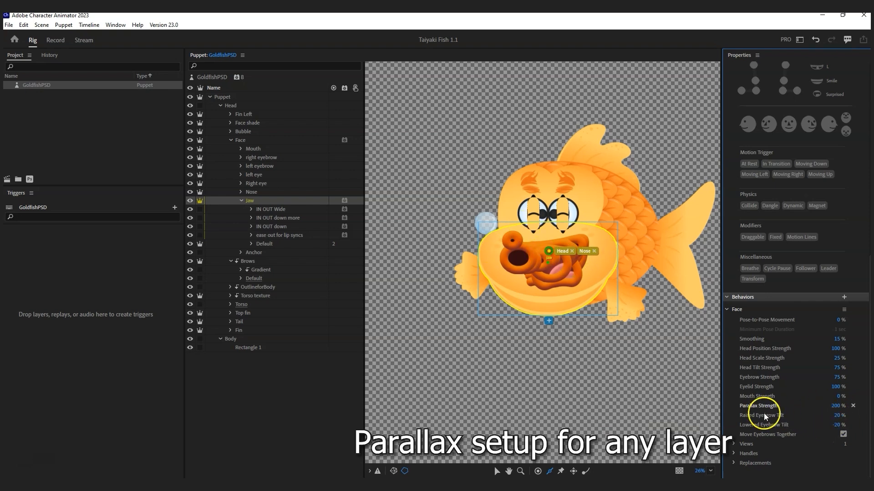
click(837, 415)
text(00)
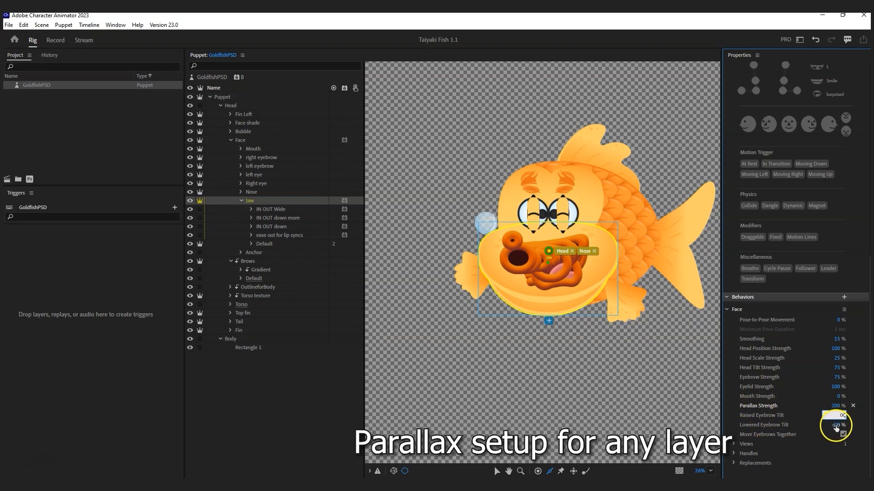
text(0)
click(837, 387)
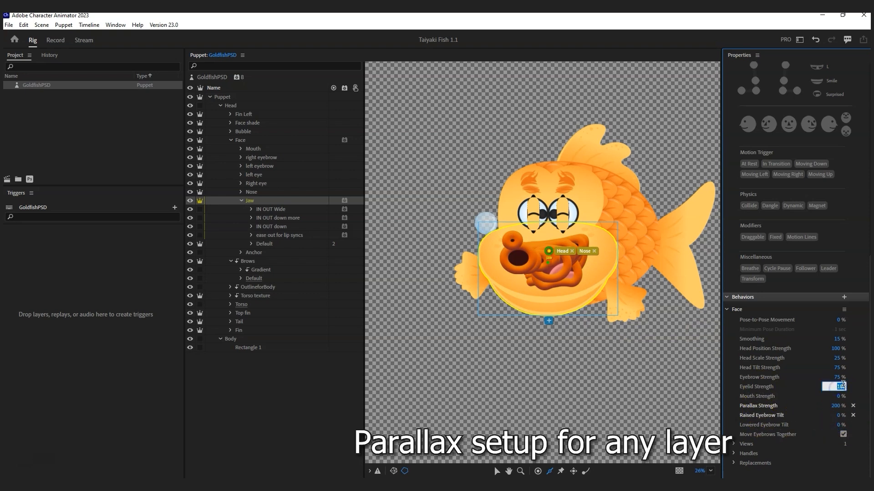
text(0)
click(837, 377)
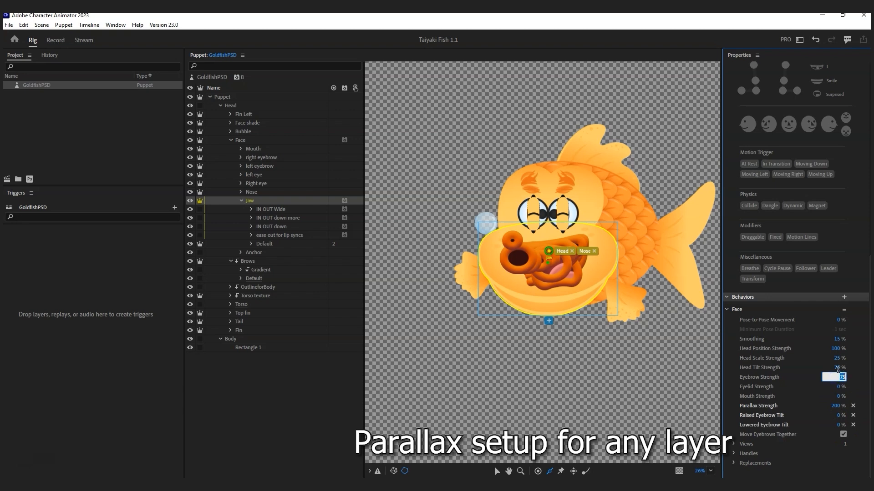
text(0)
Step: Set Head Tilt, Head Scale and Head Position Strength to 0% in the Face behavior
click(841, 368)
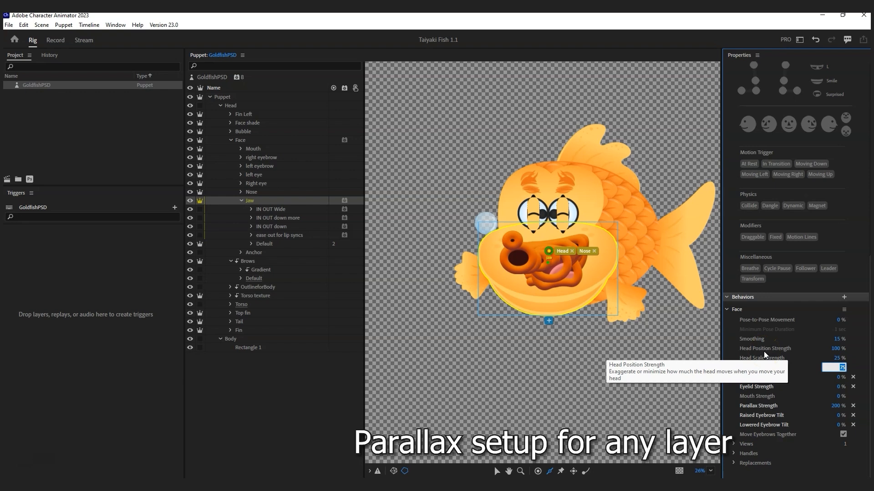
text(0)
click(837, 358)
text(0)
click(838, 349)
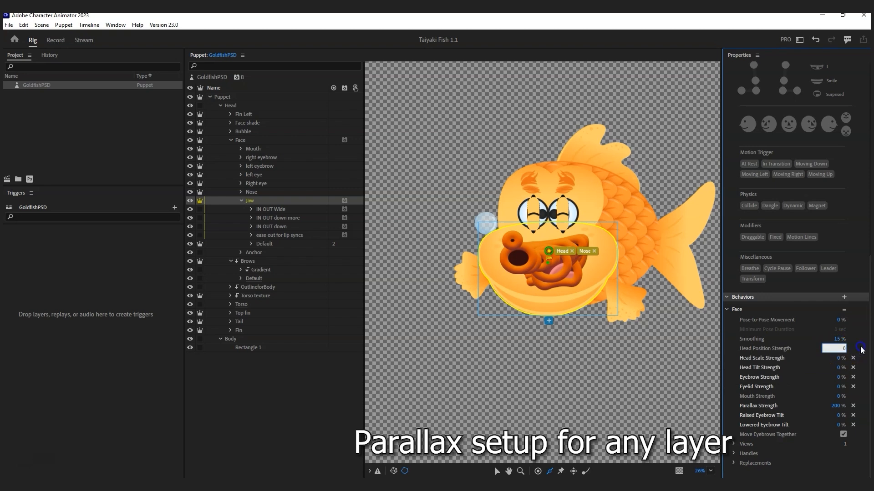
click(861, 350)
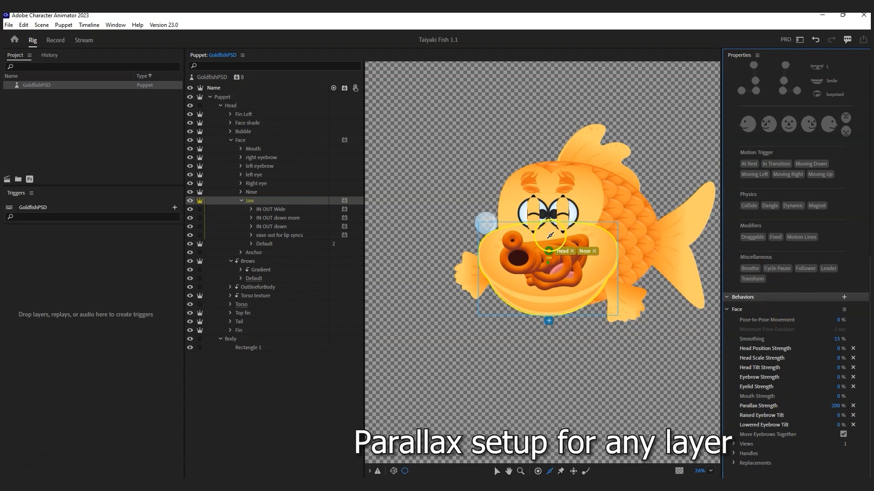
scroll(789, 189, up, 4)
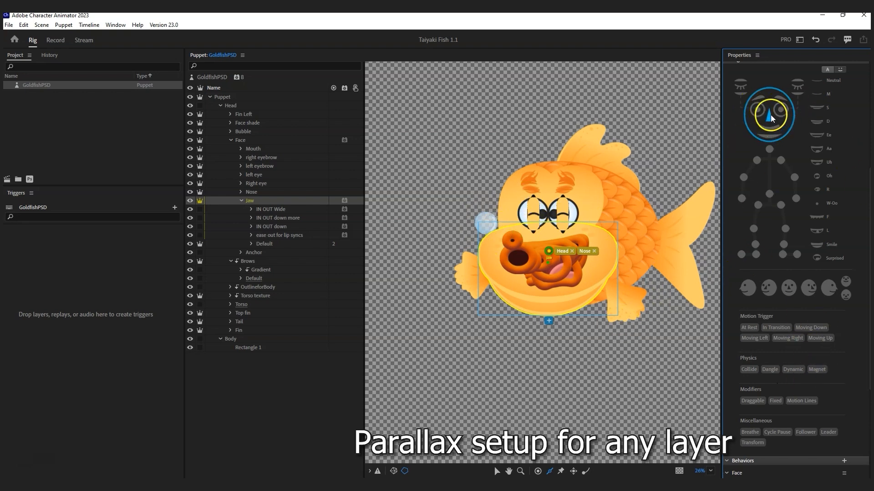
scroll(802, 364, down, 4)
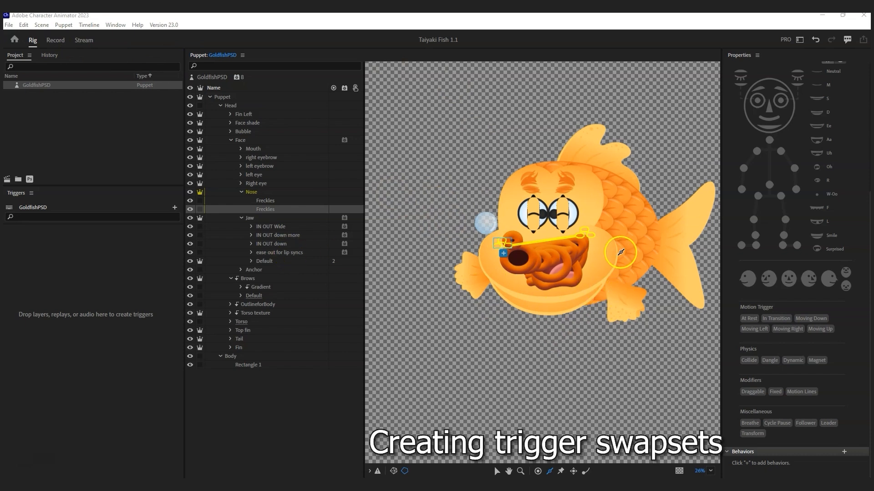
Step: Create a Jaw swap set, delete its Default trigger, and bring the Controls panel into the workspace
click(258, 218)
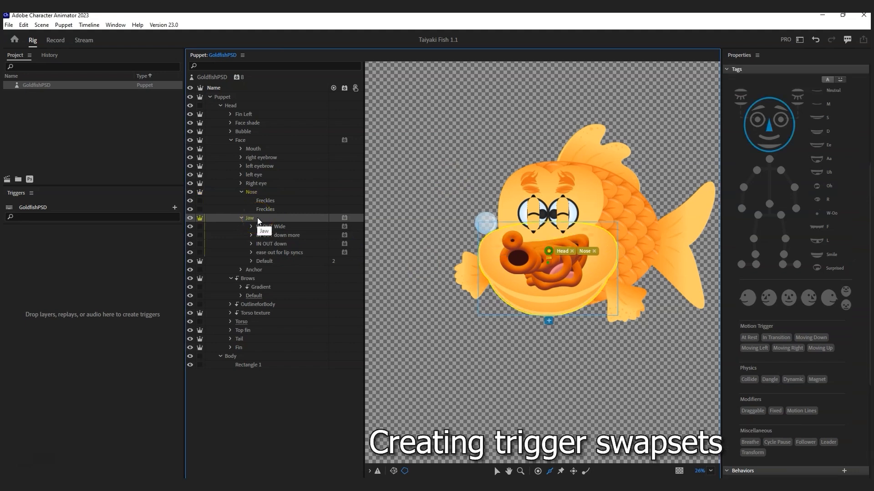
right_click(257, 218)
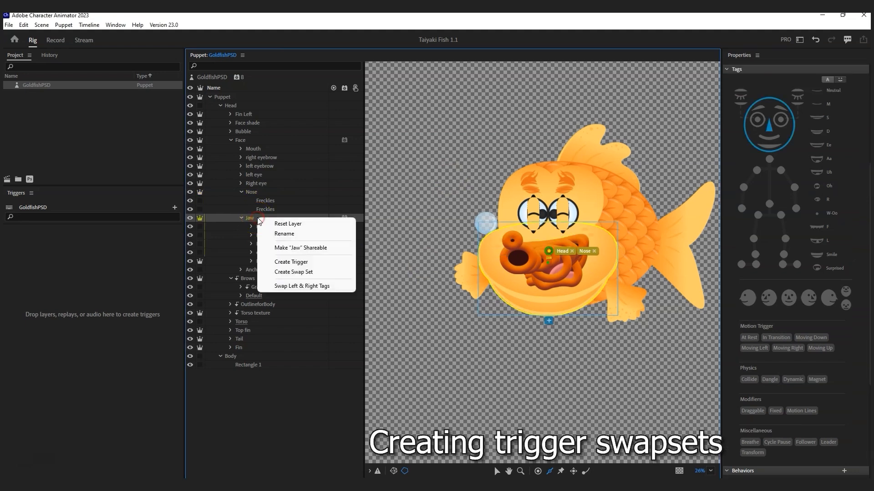
click(288, 272)
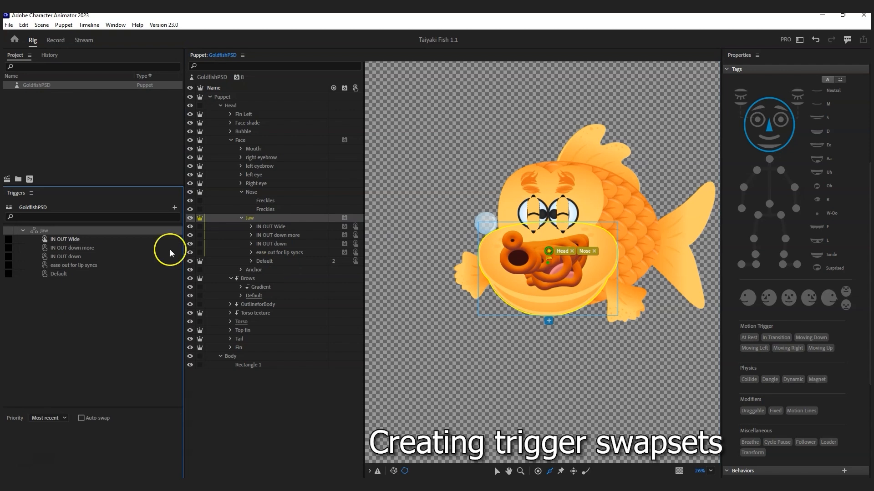
click(44, 274)
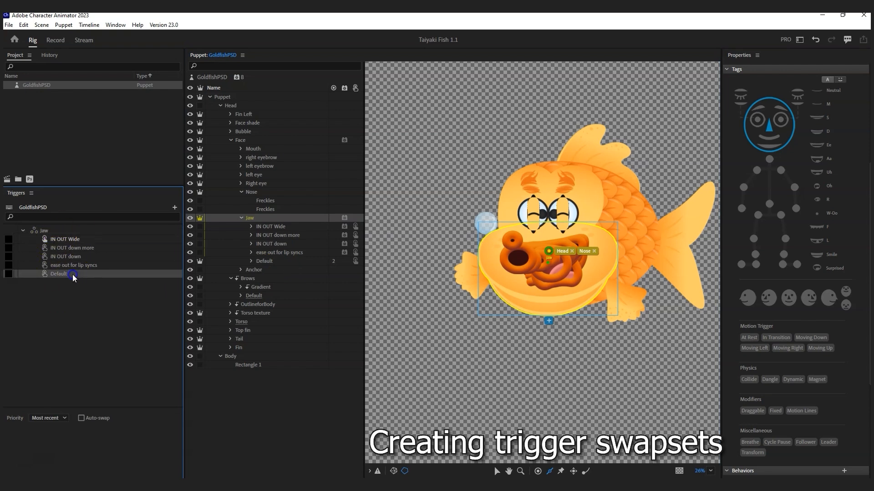
key(Delete)
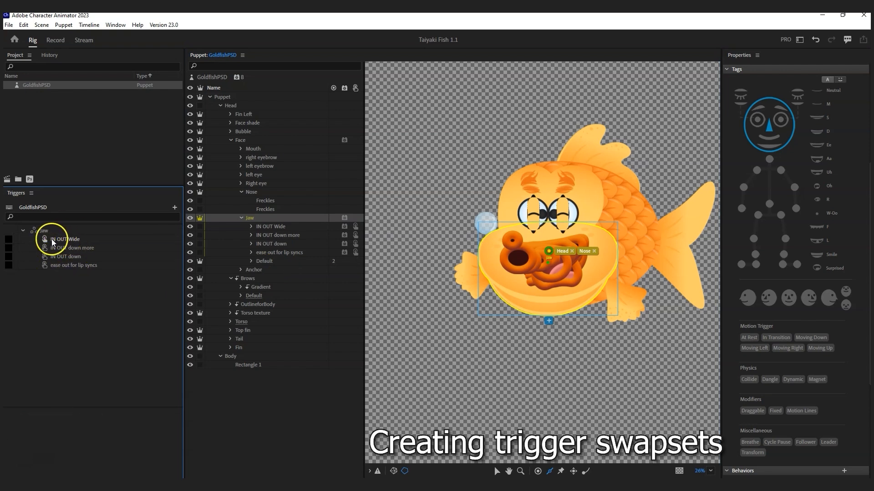
click(44, 239)
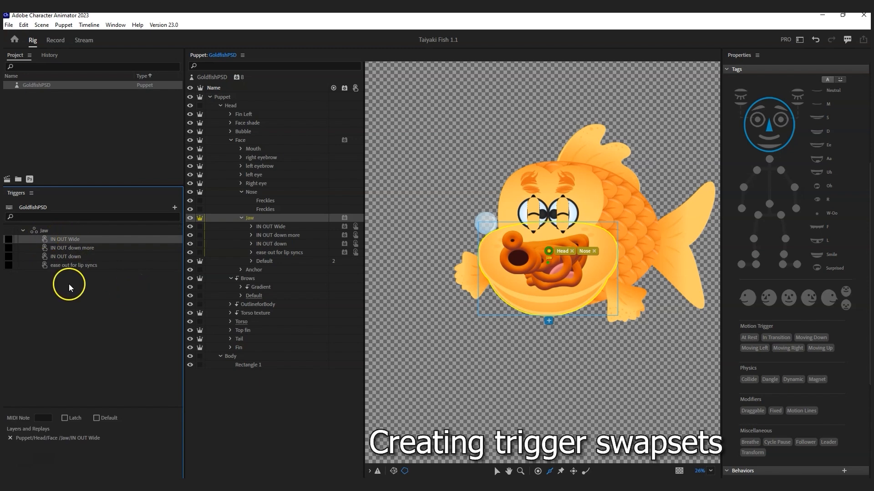
drag(633, 41, 221, 204)
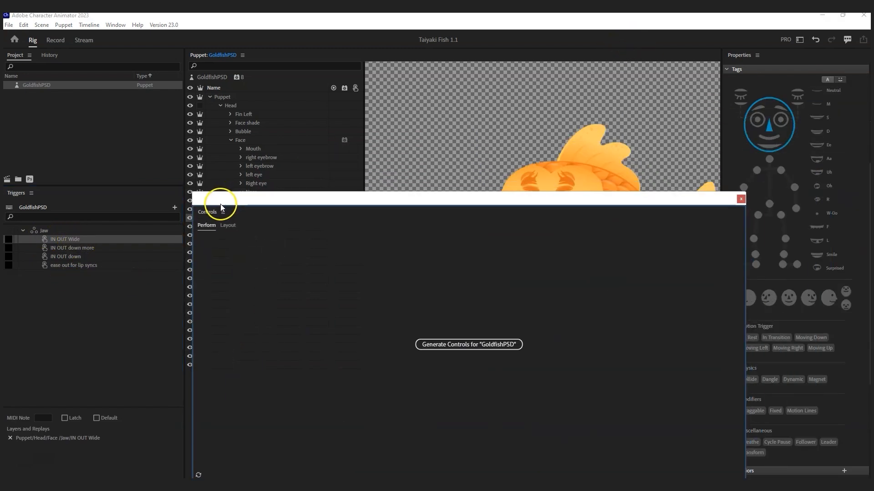
Step: Drag all four Jaw triggers into the Controls panel as buttons
shift+click(62, 267)
drag(56, 240, 266, 430)
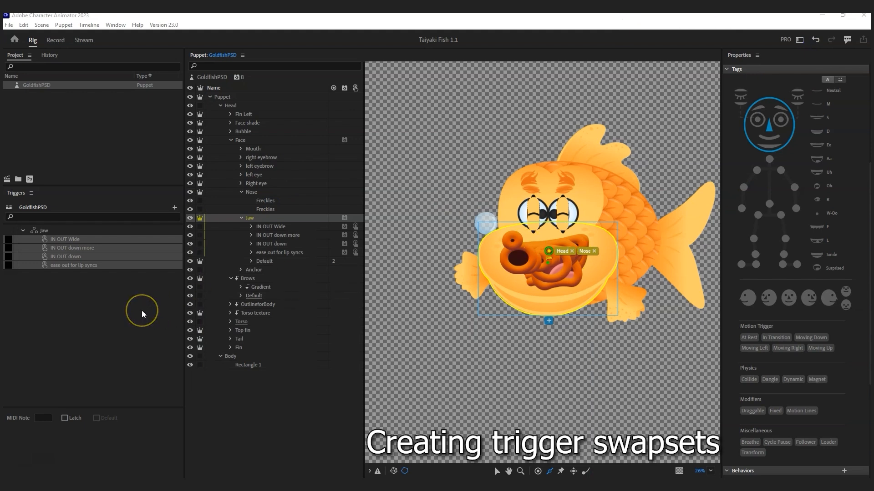
Step: Make a swap set from the right eyebrow poses, name it Eyebrows, and delete its Default trigger
click(240, 157)
click(241, 252)
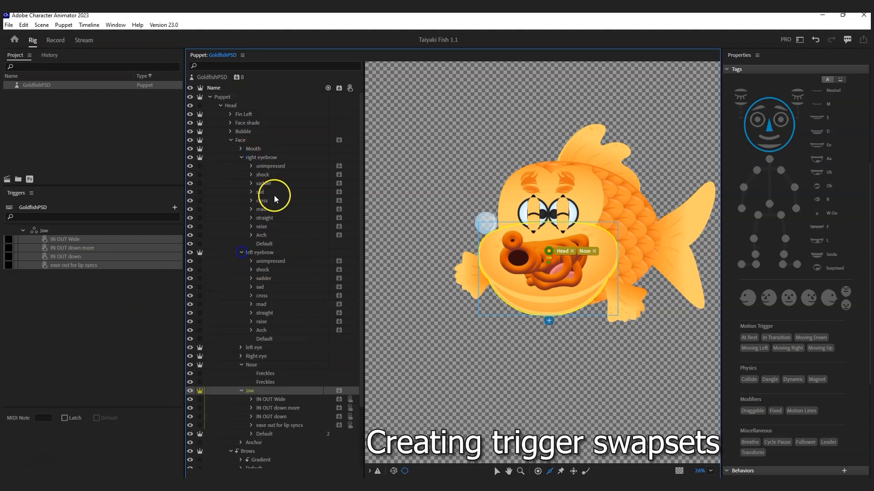
right_click(264, 158)
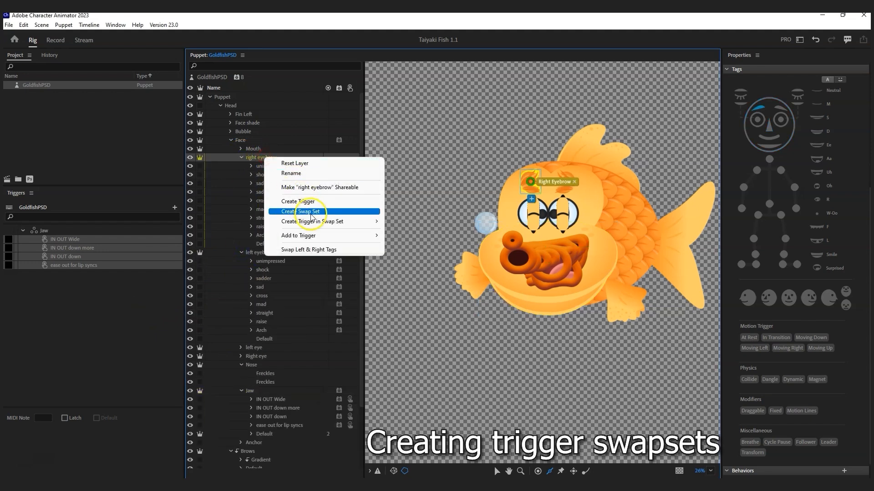
click(311, 212)
click(61, 275)
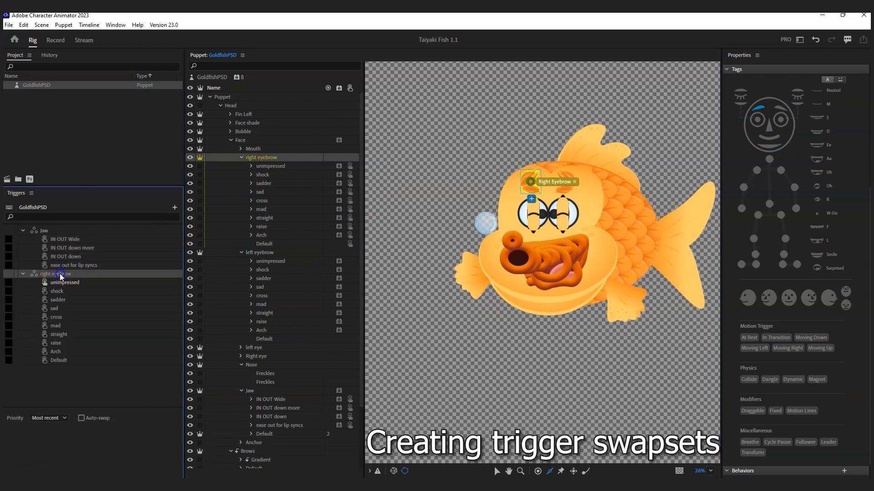
click(60, 274)
text(Eyebrows)
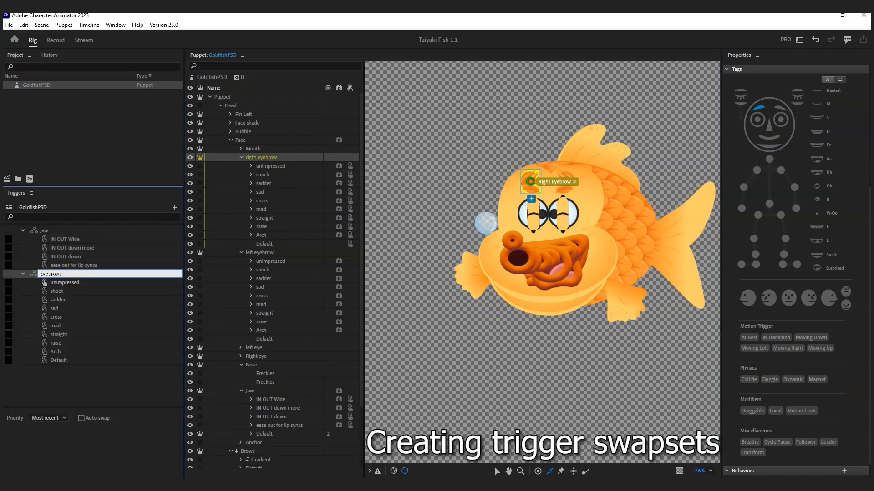
key(Return)
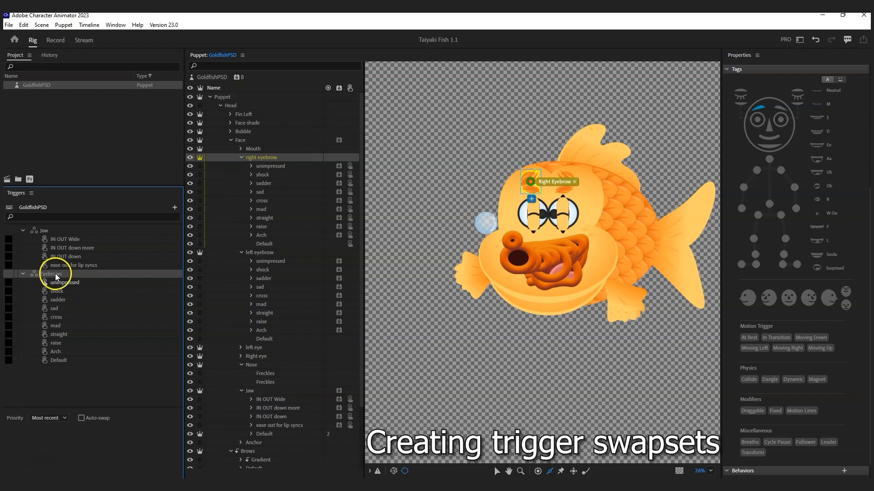
click(60, 360)
key(Delete)
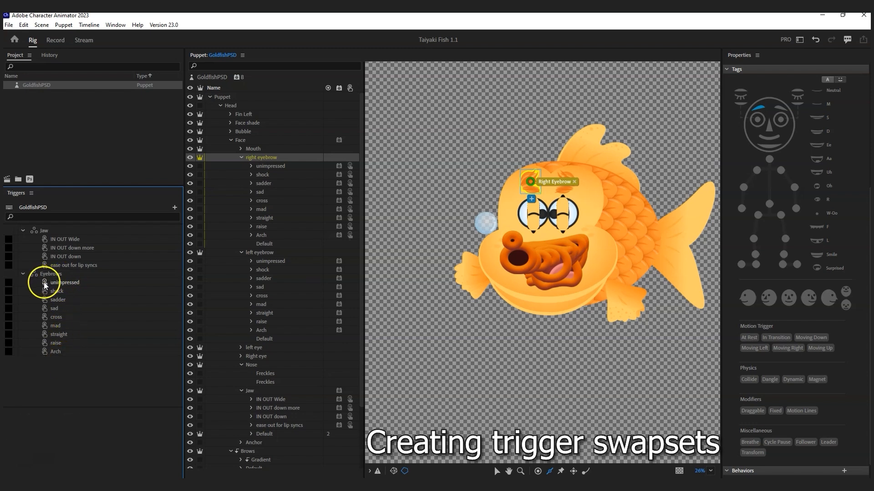
Step: Add each left eyebrow pose (sadder, sad, Arch, unimpressed, etc.) to its matching Eyebrows trigger
click(45, 283)
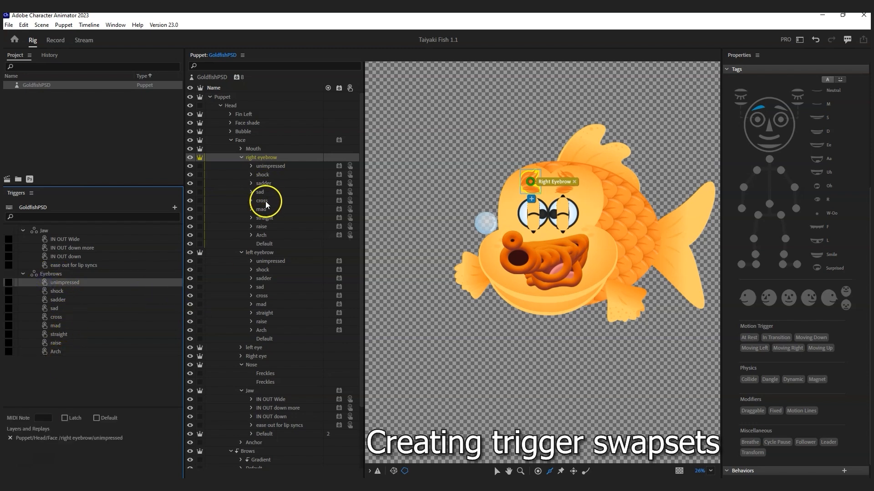
click(267, 262)
drag(266, 263, 76, 293)
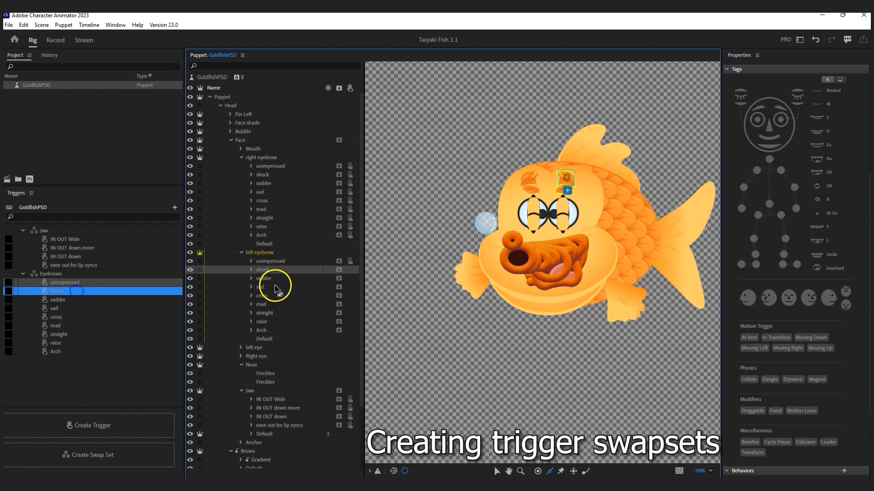
click(265, 278)
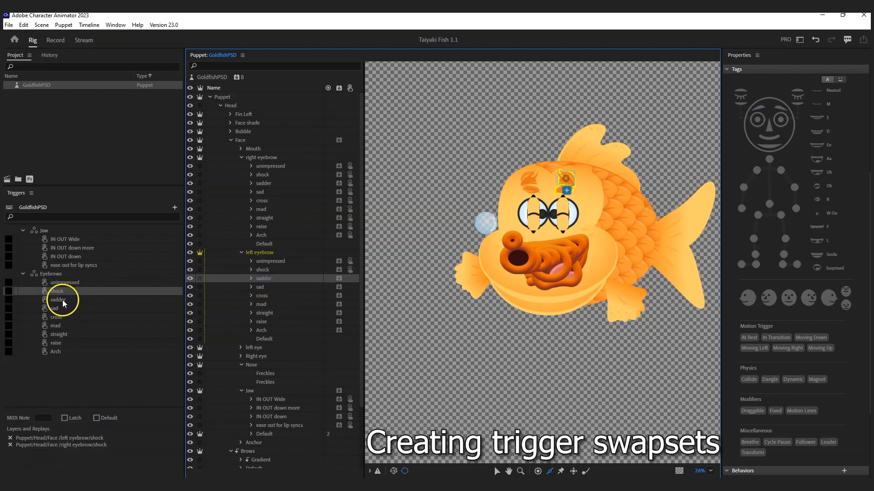
drag(267, 278, 72, 300)
drag(261, 293, 94, 327)
drag(259, 313, 98, 344)
drag(257, 330, 92, 352)
drag(74, 294, 73, 283)
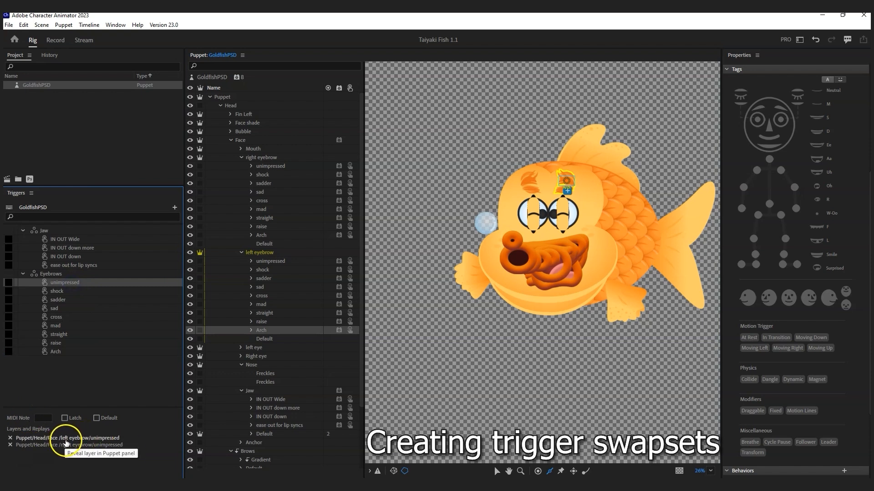
drag(688, 24, 418, 133)
Step: Drag the nine Eyebrows triggers into the Controls panel, then collapse the eyebrow groups
shift+click(56, 352)
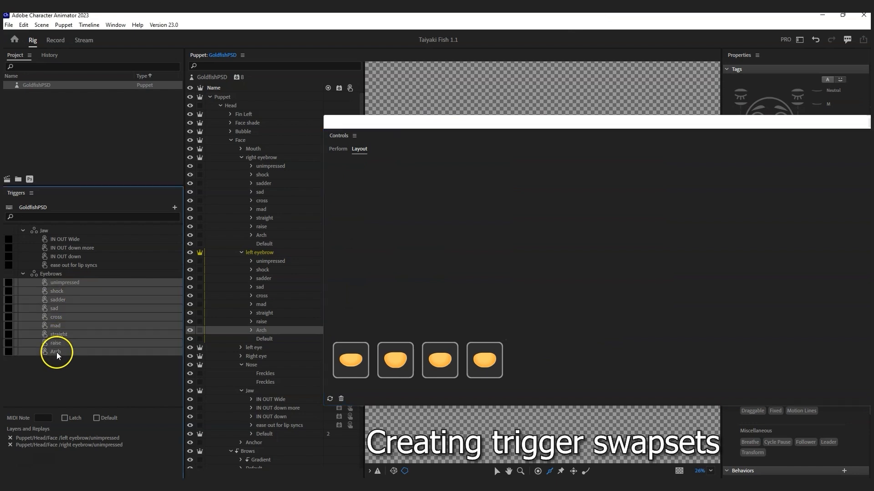
drag(249, 276, 411, 314)
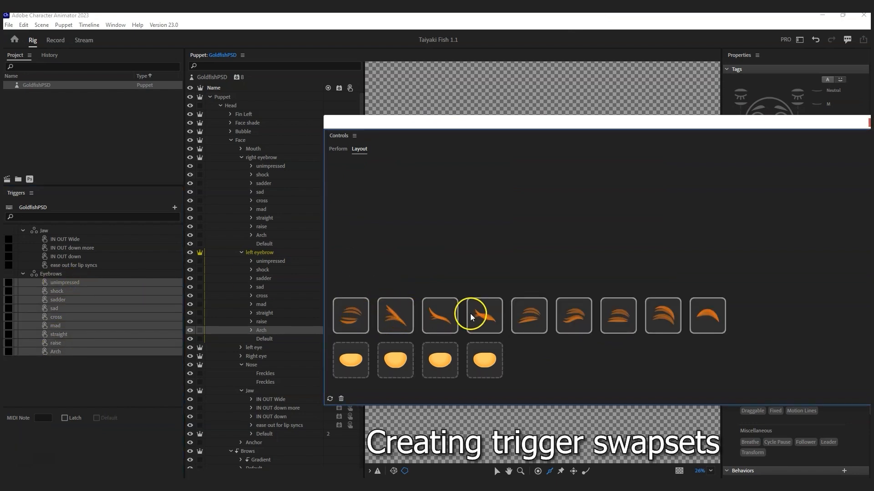
drag(410, 124, 664, 73)
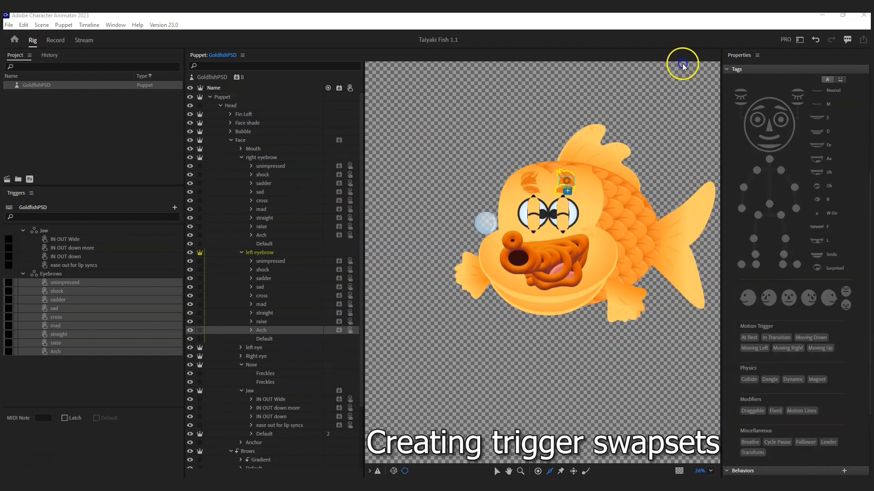
click(22, 274)
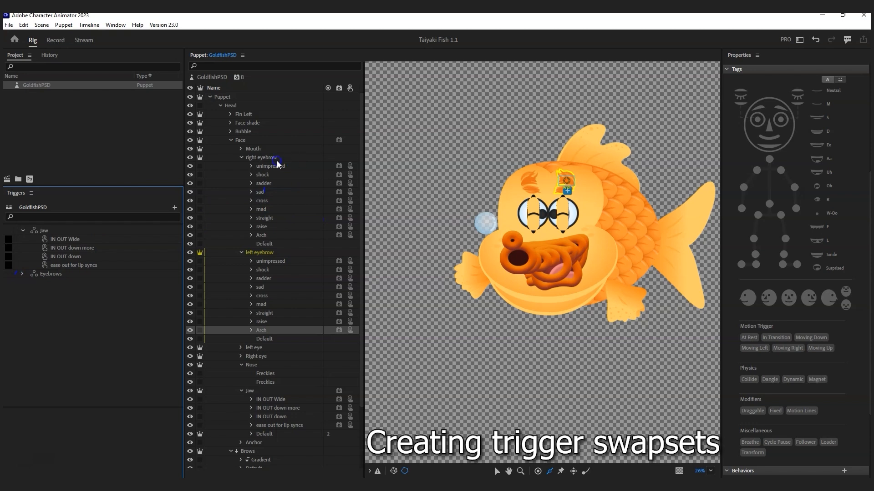
click(240, 159)
click(240, 167)
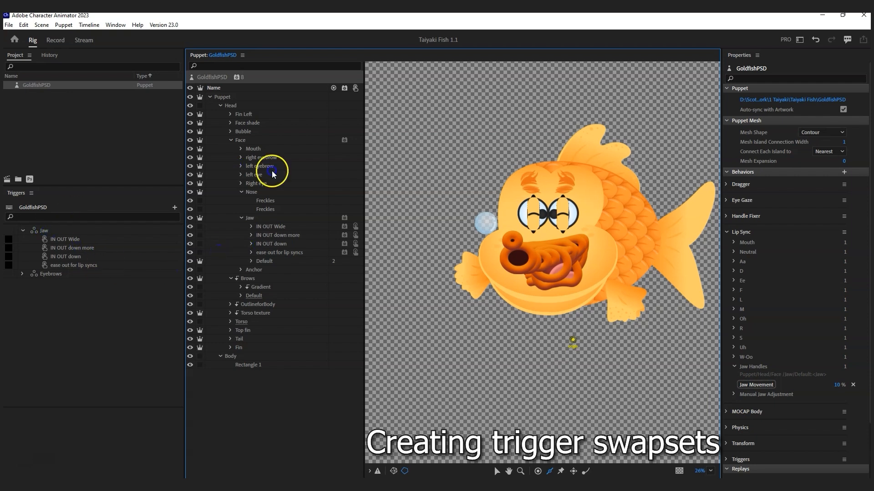
Step: Collapse the Nose and Jaw layer groups and expand both eye groups
click(241, 192)
click(241, 201)
click(240, 183)
click(241, 174)
scroll(304, 297, down, 6)
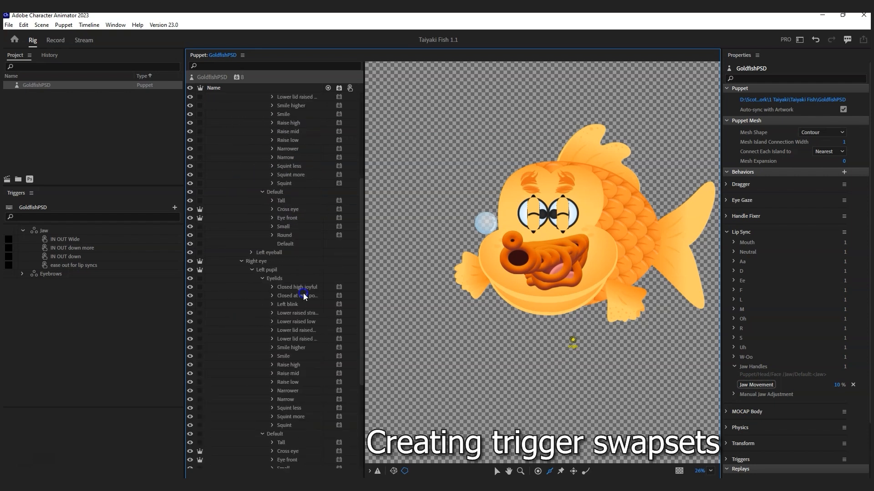
scroll(283, 202, down, 2)
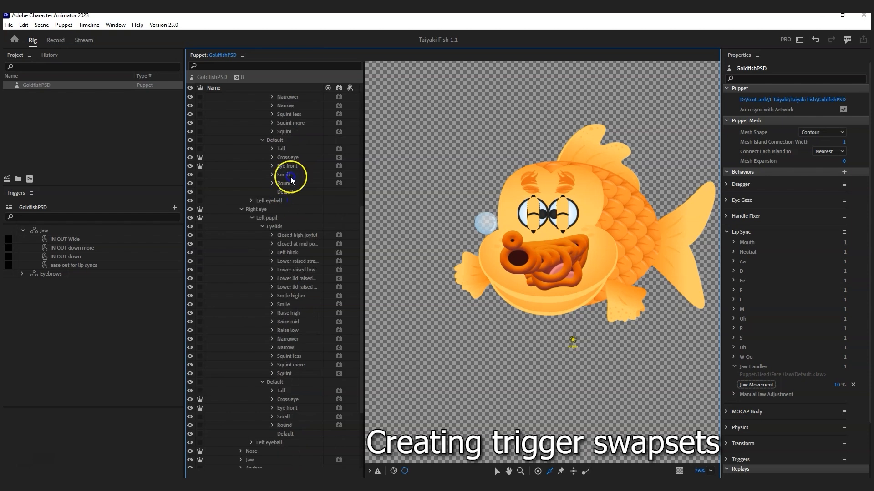
Step: Create a Pupil triggers set from the pupil Default group
right_click(279, 141)
click(333, 185)
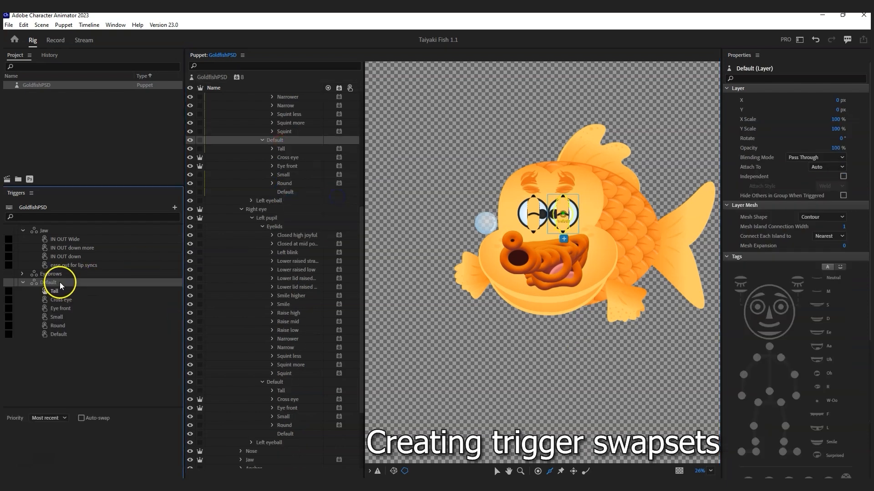
double_click(53, 283)
text(Pupil triggers)
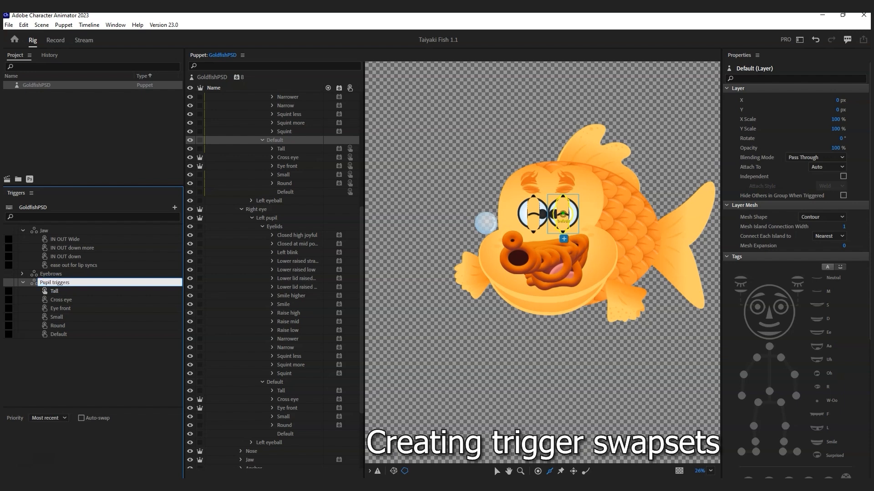
key(Return)
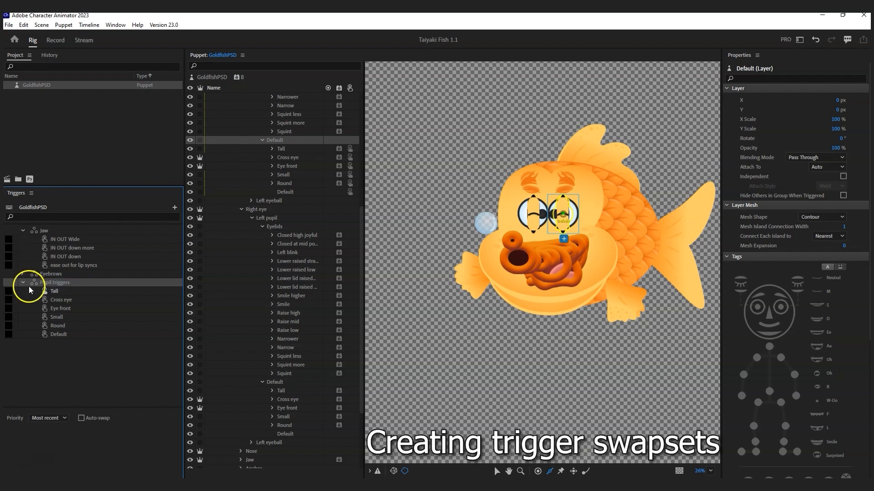
Step: Delete the Default trigger from the Pupil triggers set
click(43, 292)
click(62, 335)
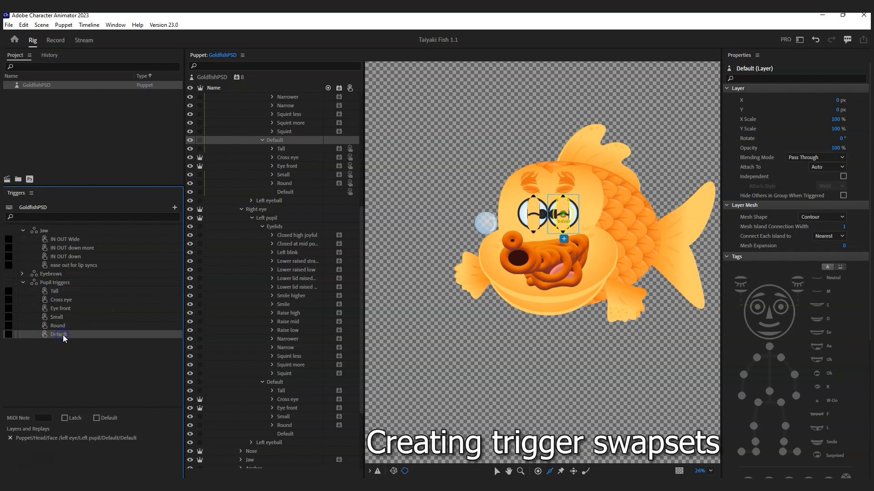
key(Delete)
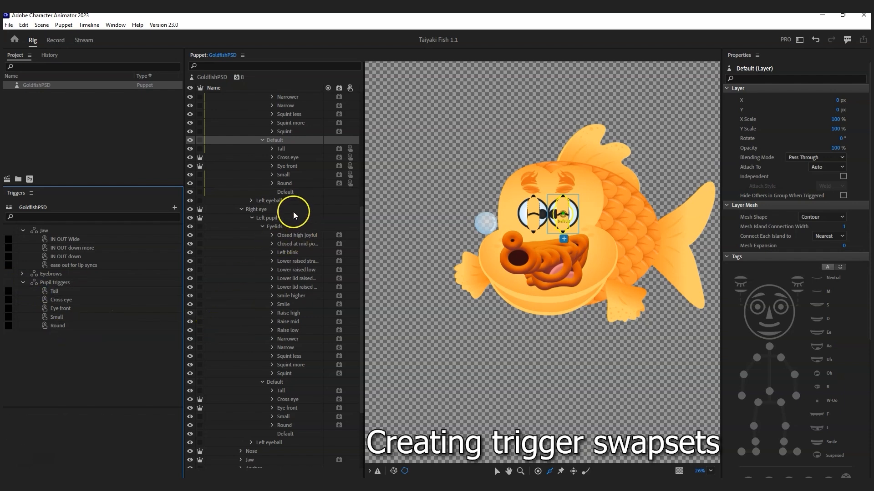
Step: Link the Tall, Eye front, Small and Round pupil layers to their matching triggers
drag(283, 392, 177, 330)
drag(286, 408, 77, 309)
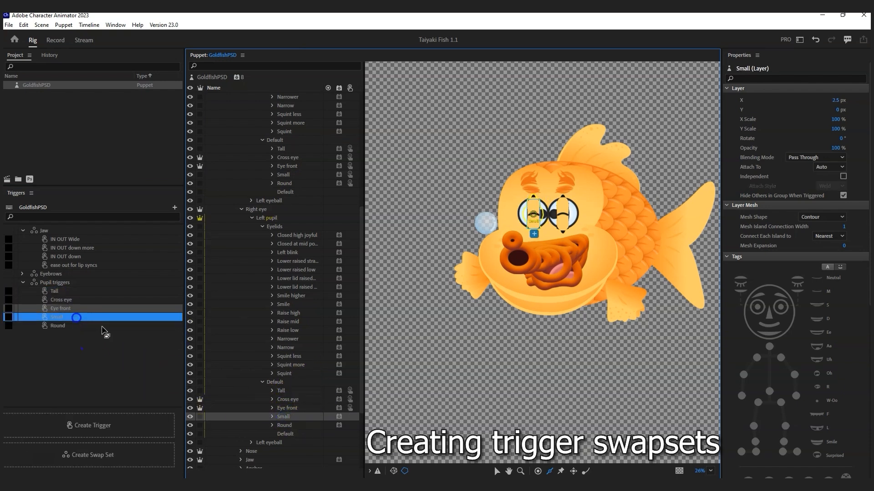
click(308, 417)
drag(285, 426, 74, 329)
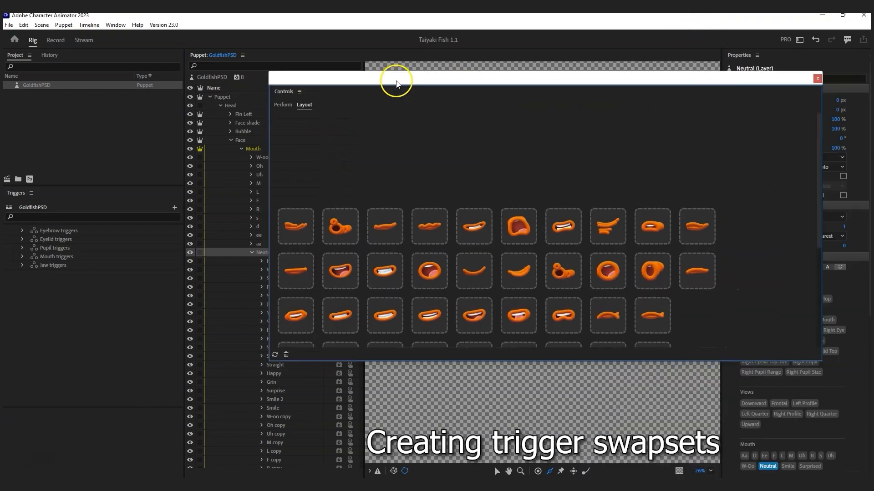
drag(396, 80, 259, 88)
Step: Delete the four bottom-row oval tiles from the Controls layout, then return to the rig workspace
drag(692, 168, 690, 215)
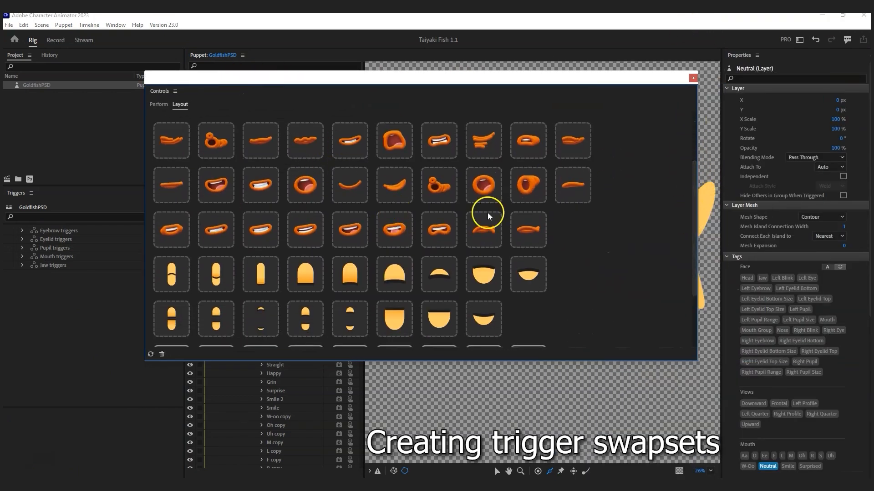
drag(690, 175, 685, 239)
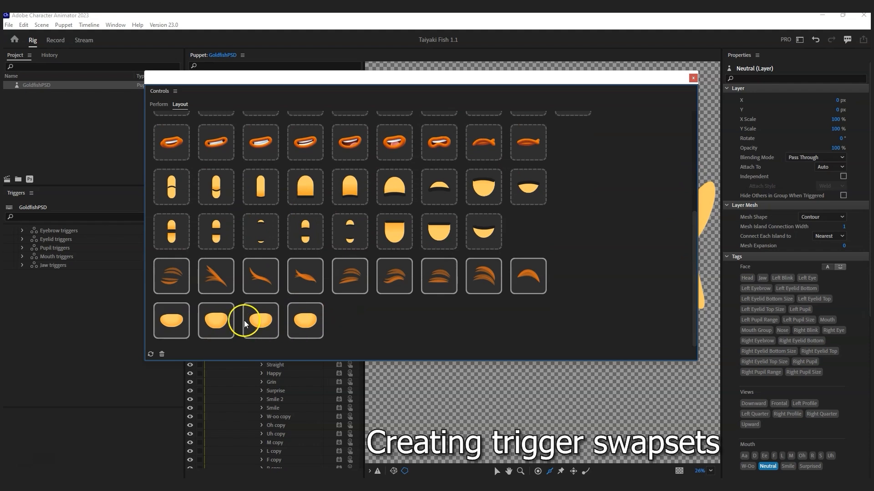
drag(356, 314, 167, 320)
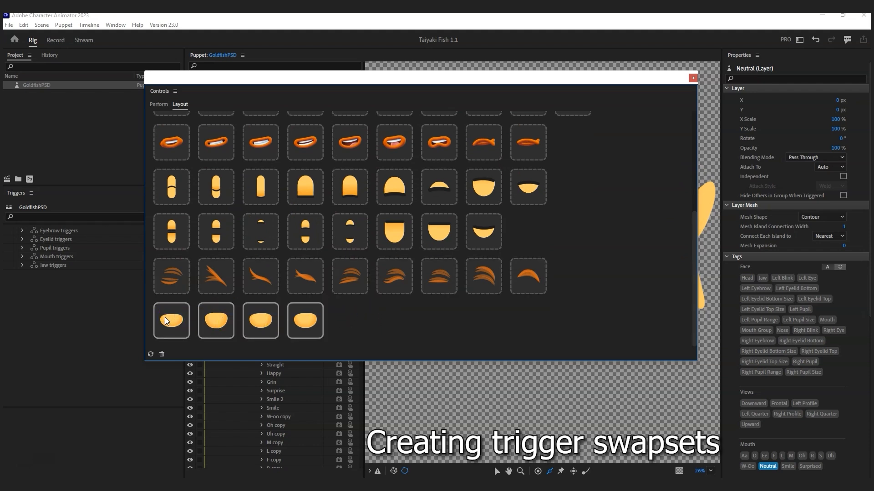
key(Delete)
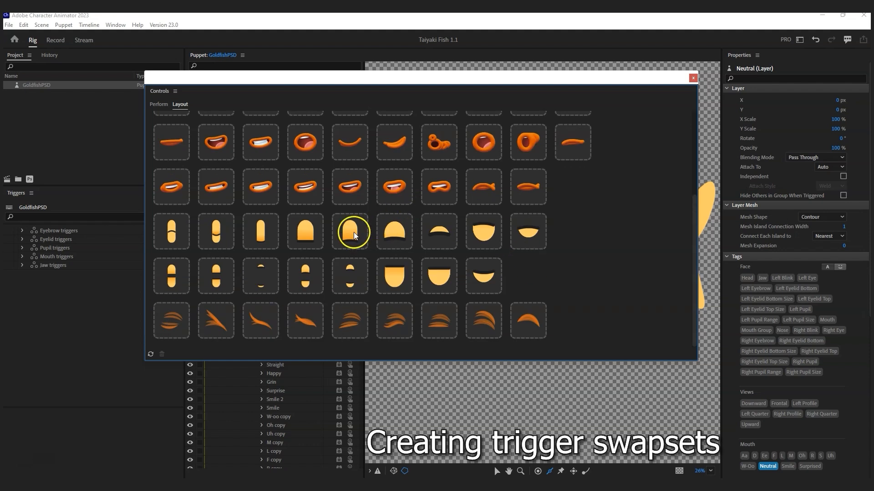
scroll(182, 142, up, 3)
scroll(244, 183, down, 3)
drag(175, 76, 873, 50)
click(616, 21)
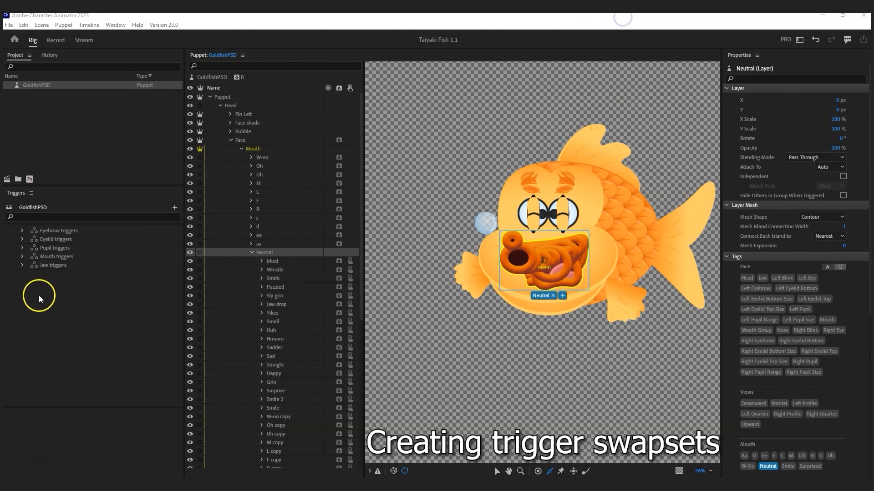
Step: Create an empty swap set named 'Expressions' and place it below Pupil triggers
click(53, 229)
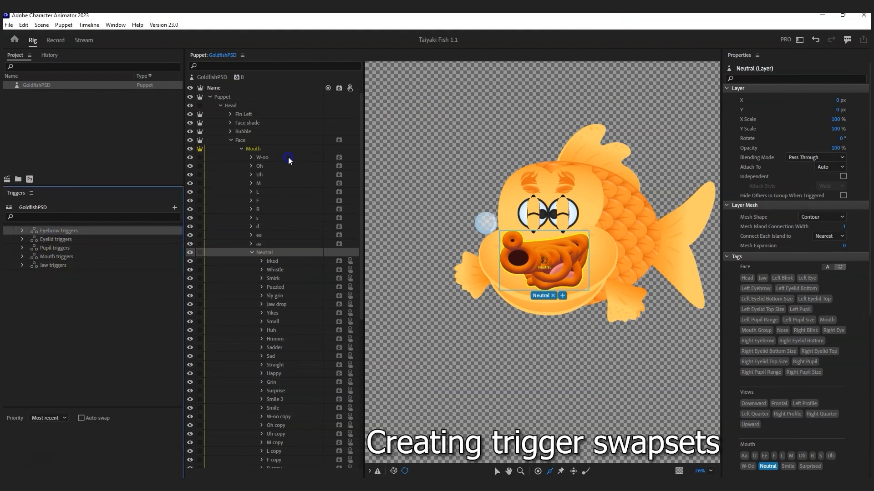
click(175, 207)
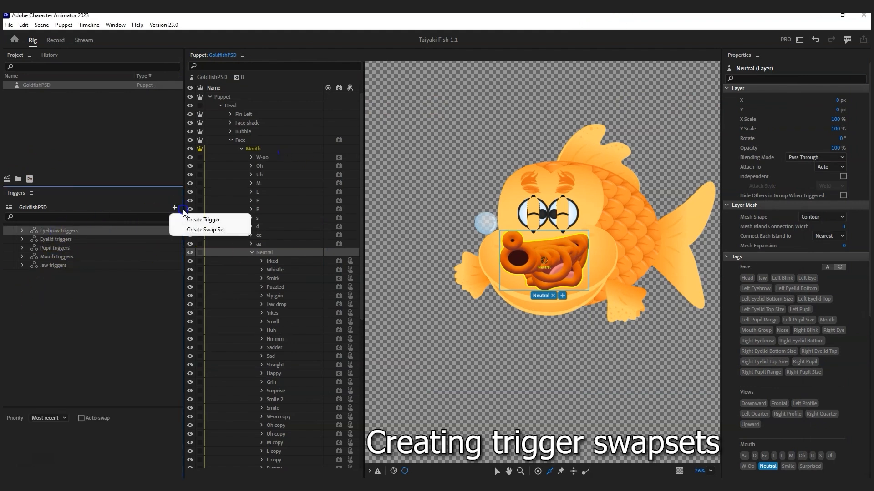
click(212, 230)
click(63, 238)
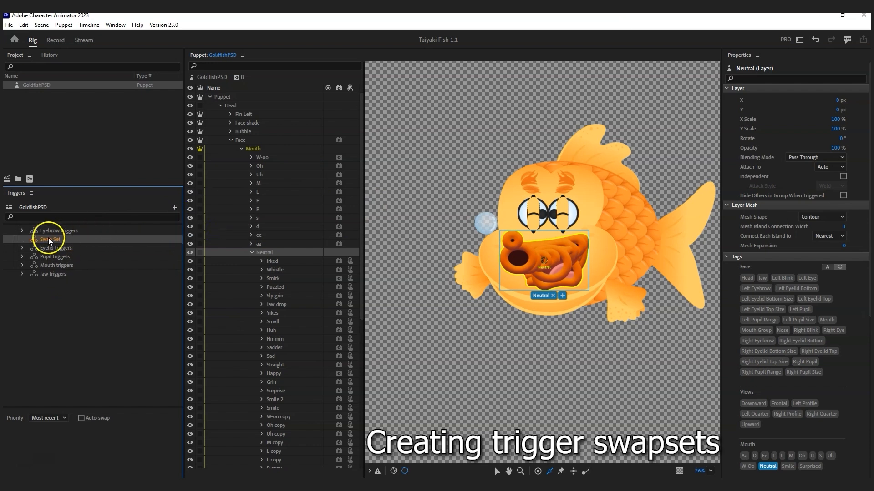
text(E)
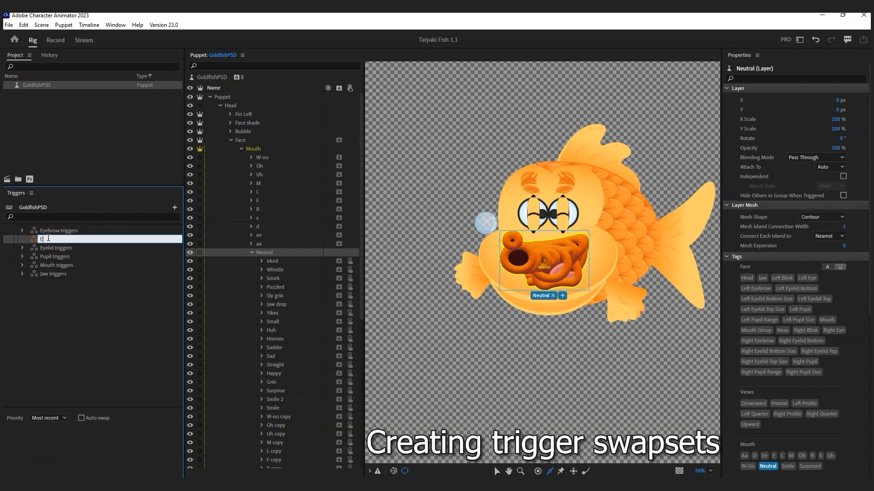
text(xpressions)
key(Return)
mouse_move(50, 237)
mouse_down()
mouse_move(61, 248)
mouse_move(54, 275)
mouse_move(64, 228)
mouse_up()
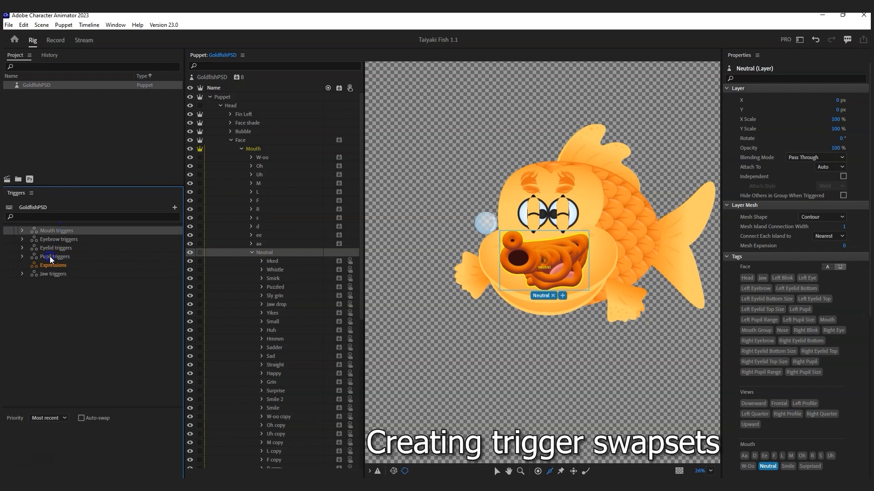
Step: Fill Expressions with 18 triggers from the Irked through Smile mouth layers
drag(52, 266, 22, 266)
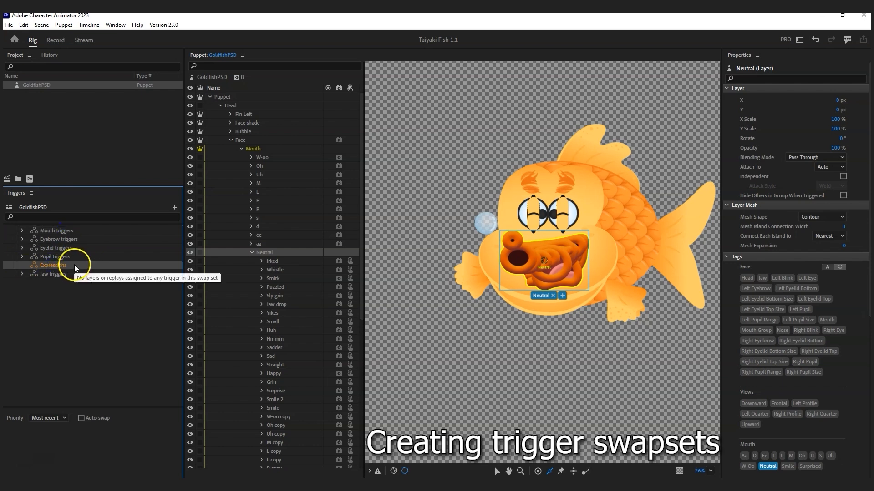
scroll(277, 333, down, 3)
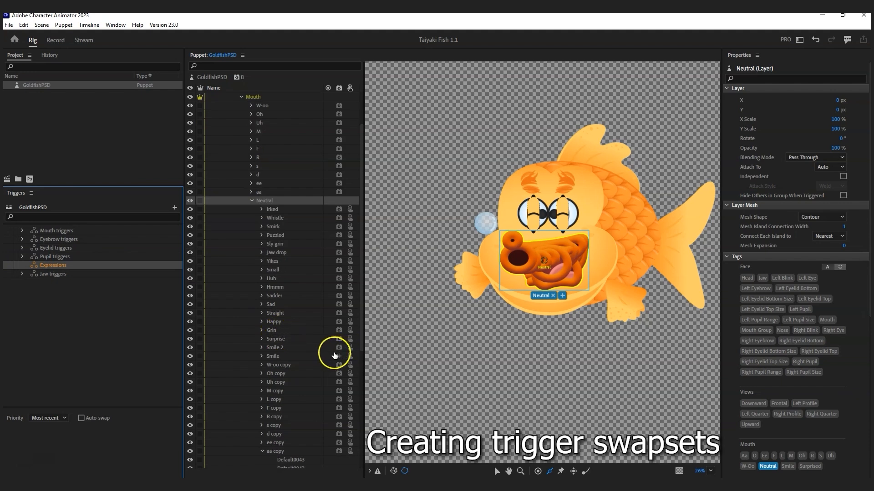
click(286, 355)
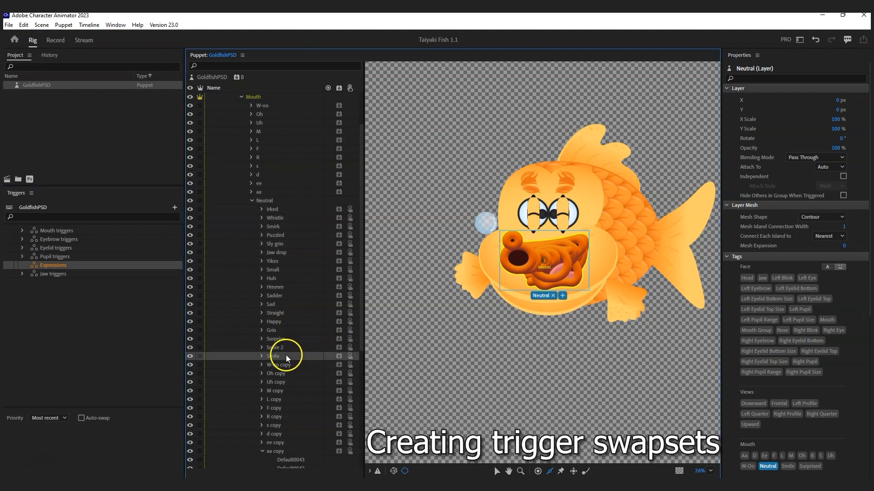
shift+click(277, 210)
drag(277, 210, 105, 266)
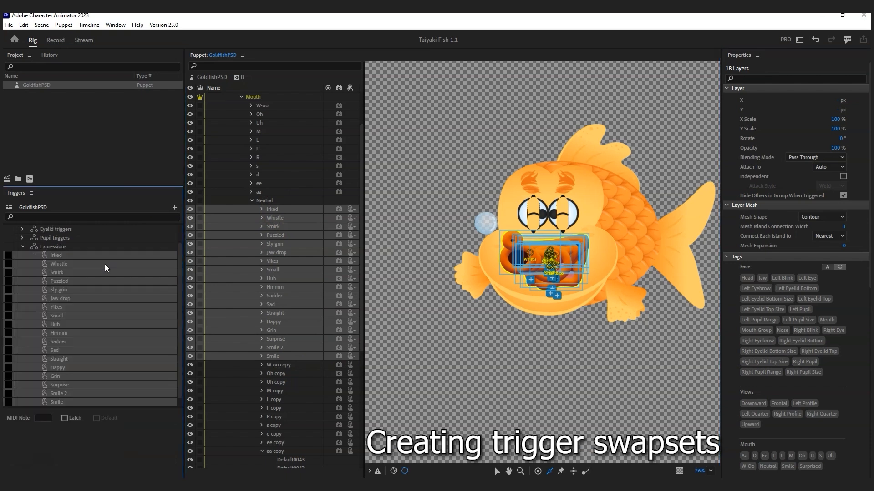
click(84, 255)
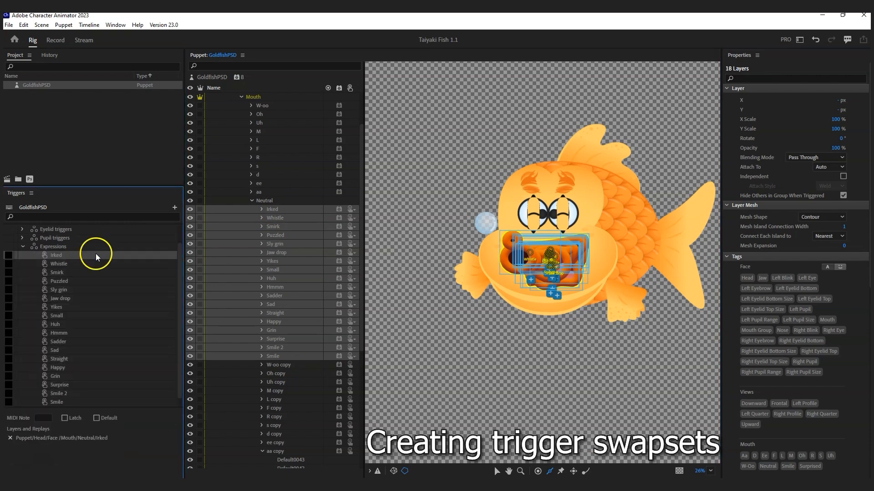
scroll(255, 169, up, 2)
Step: Assign both straight eyebrows to Irked and both Arch eyebrows to Smirk
click(242, 148)
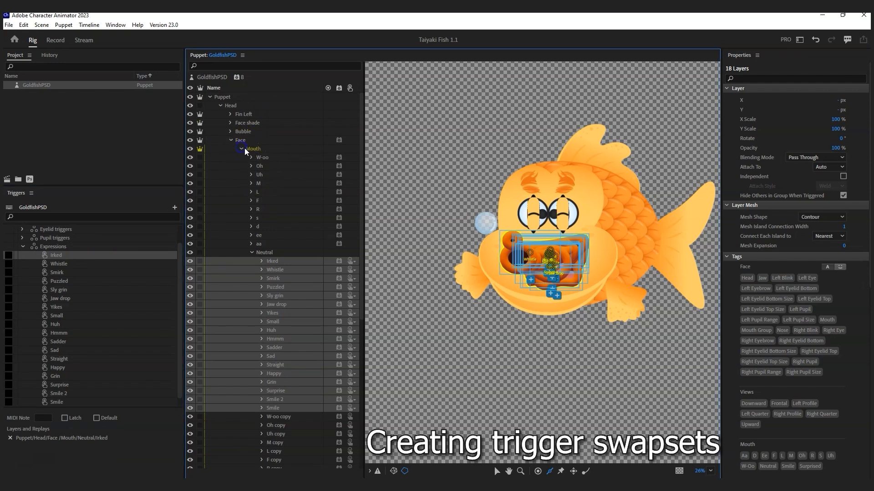
click(241, 158)
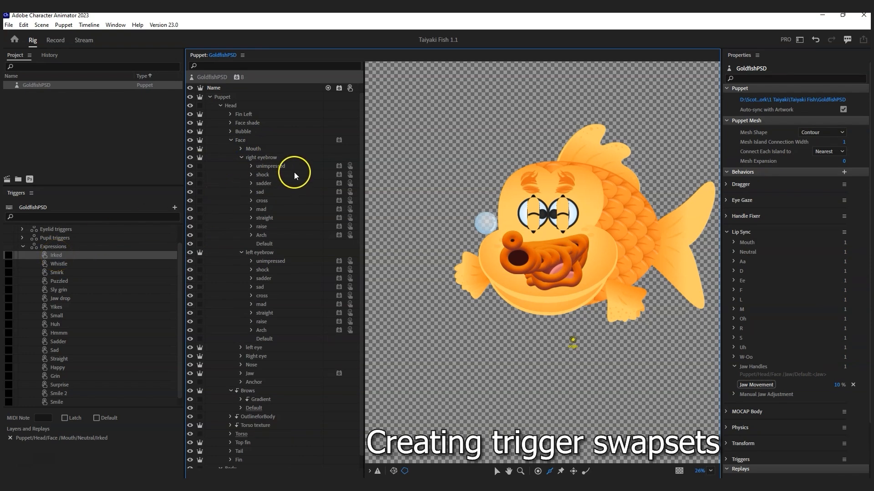
click(271, 219)
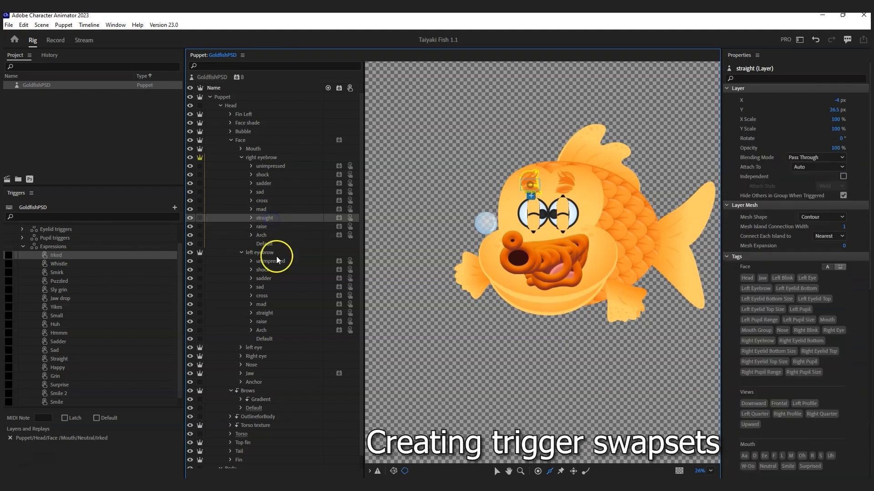
ctrl+click(268, 314)
drag(267, 313, 79, 257)
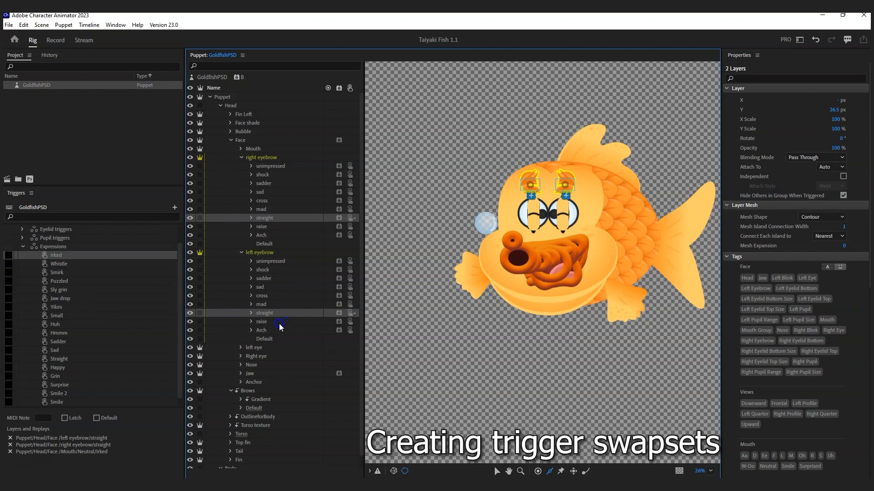
click(267, 330)
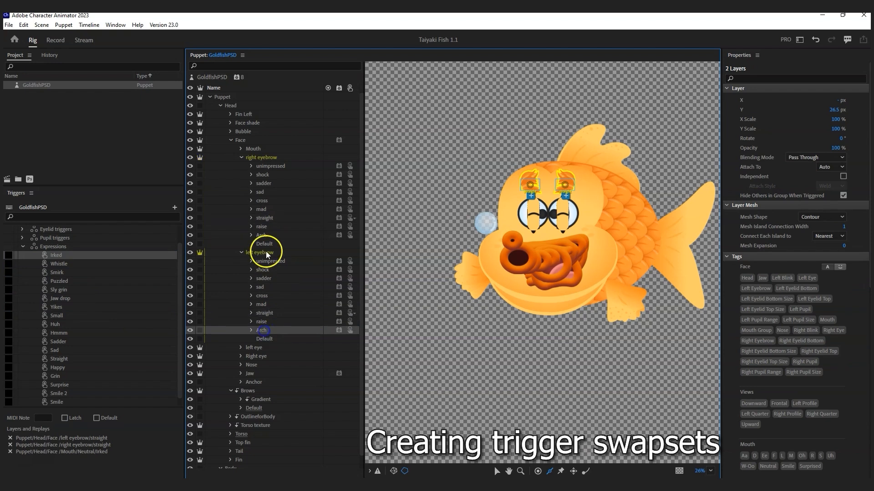
ctrl+click(263, 235)
drag(263, 235, 61, 283)
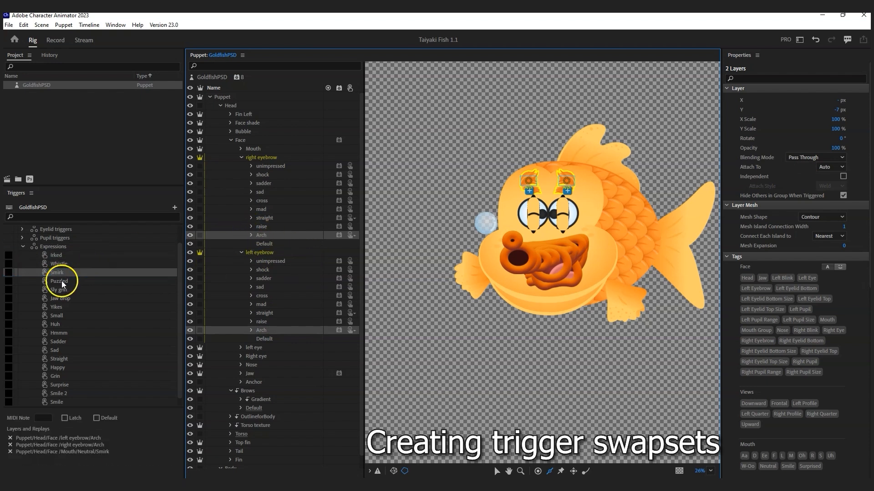
Step: Assign sad eyebrows to Puzzled, Arch to Sly grin, and shock to Jaw drop
click(269, 192)
ctrl+click(262, 287)
drag(262, 287, 58, 291)
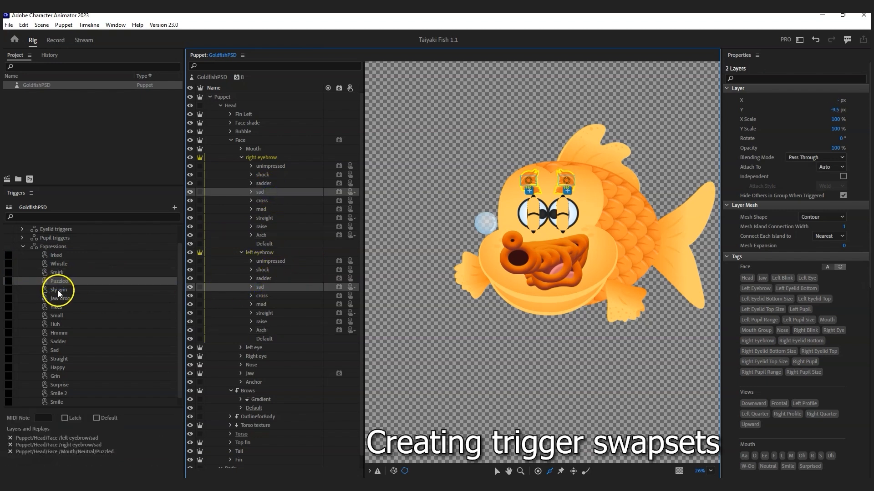
click(262, 330)
ctrl+click(263, 235)
drag(263, 234, 290, 322)
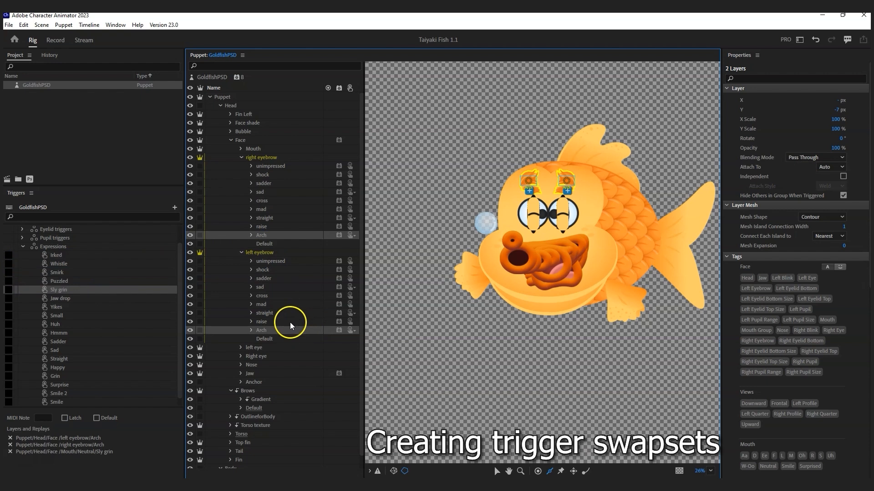
click(263, 271)
ctrl+click(263, 175)
drag(265, 175, 76, 311)
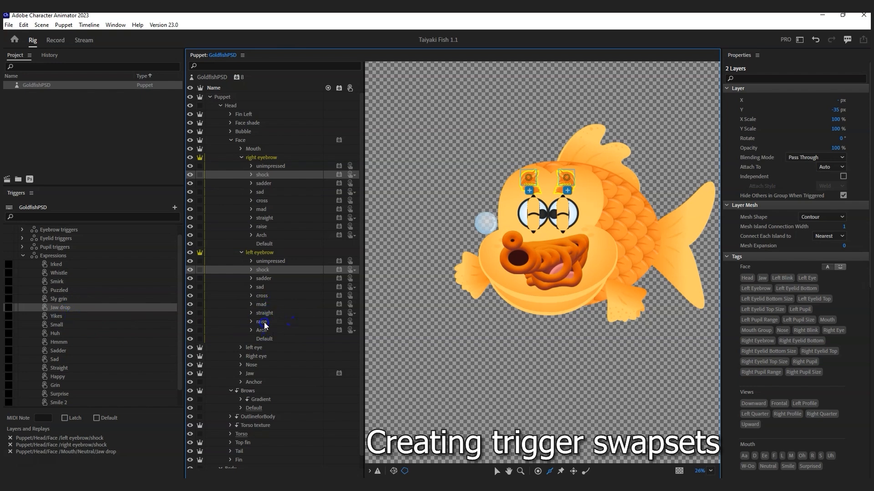
Step: Try dropping the raise and Arch eyebrow pairs onto the Small and Huh triggers
click(264, 324)
ctrl+click(264, 227)
drag(264, 227, 64, 358)
click(58, 315)
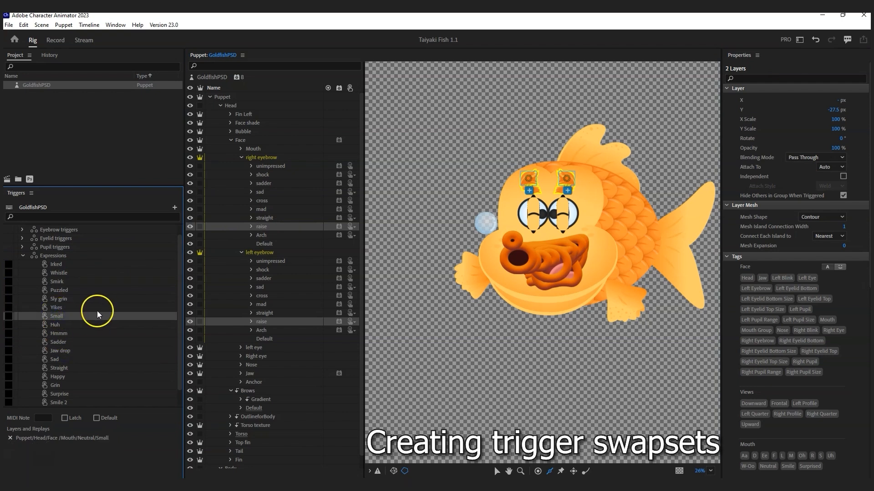
click(263, 237)
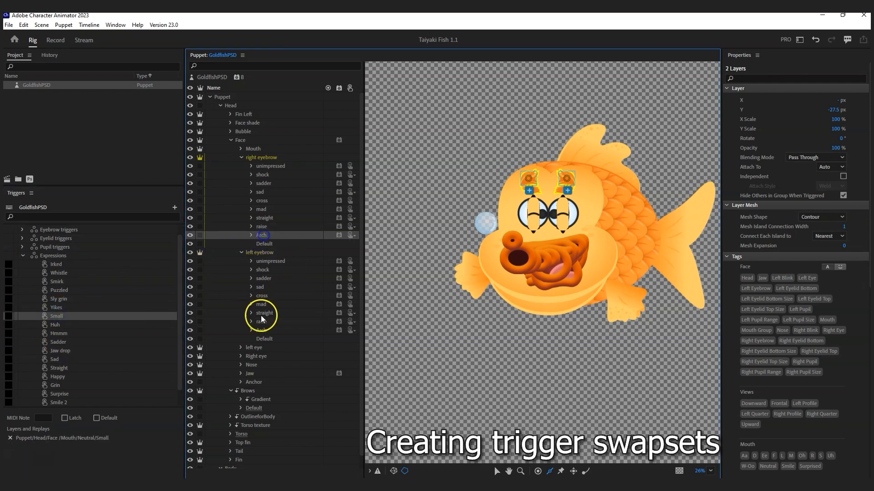
ctrl+click(263, 330)
drag(264, 330, 67, 325)
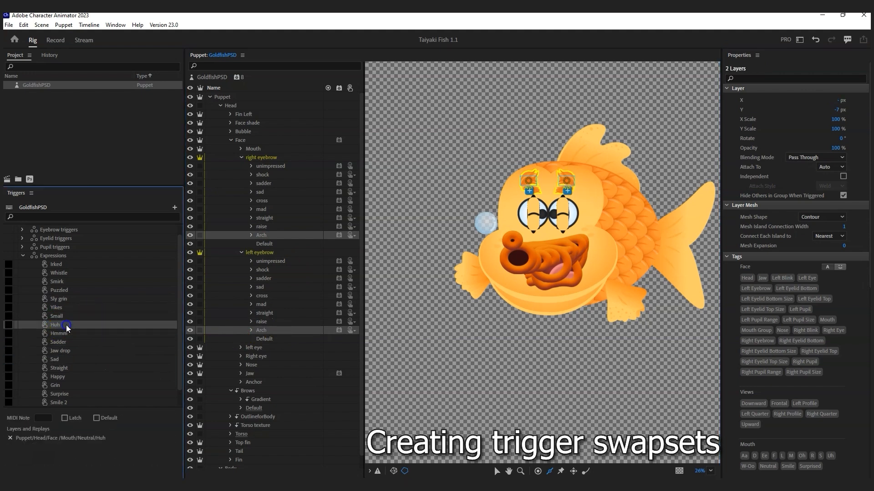
double_click(54, 325)
click(331, 274)
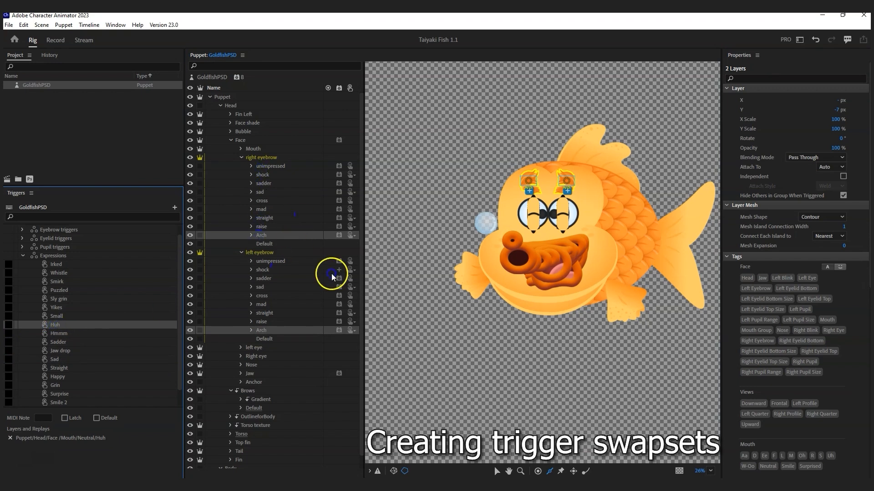
Step: Give Huh the mad and Arch eyebrows, and Hmmm both Arch eyebrows
click(264, 210)
ctrl+click(262, 331)
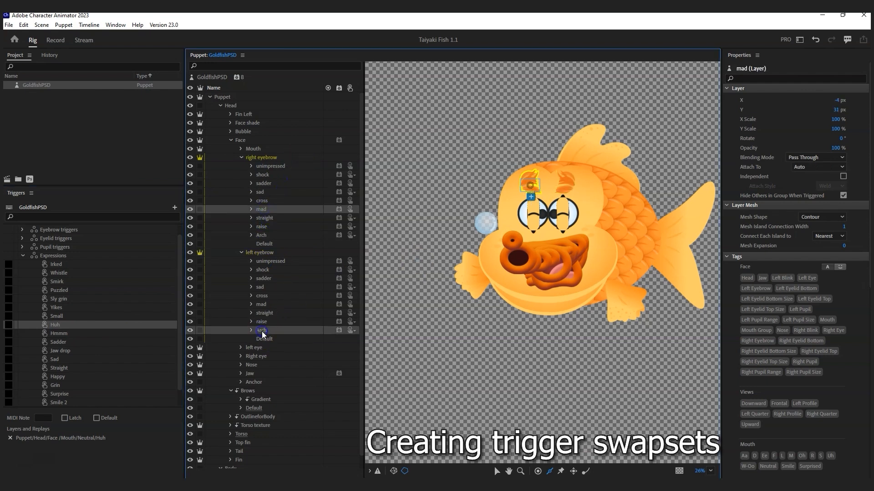
drag(263, 333, 72, 333)
click(72, 334)
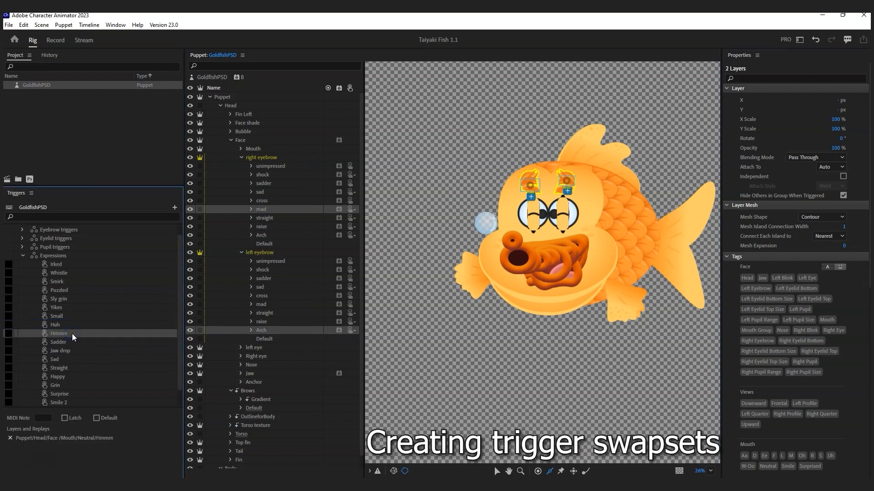
drag(334, 334, 277, 322)
click(263, 236)
ctrl+click(261, 331)
drag(264, 329, 113, 332)
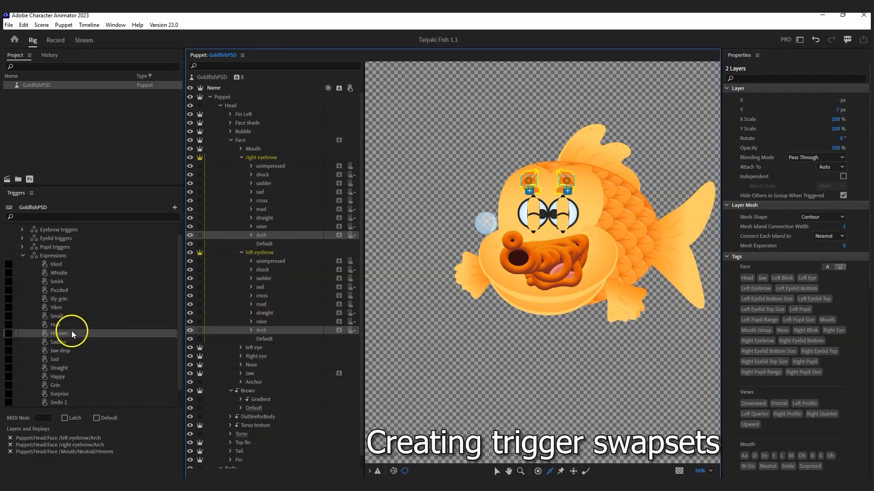
Step: Assign sadder eyebrows to Sadder, sad eyebrows to Sad, and straight eyebrows to Straight
click(75, 343)
click(268, 278)
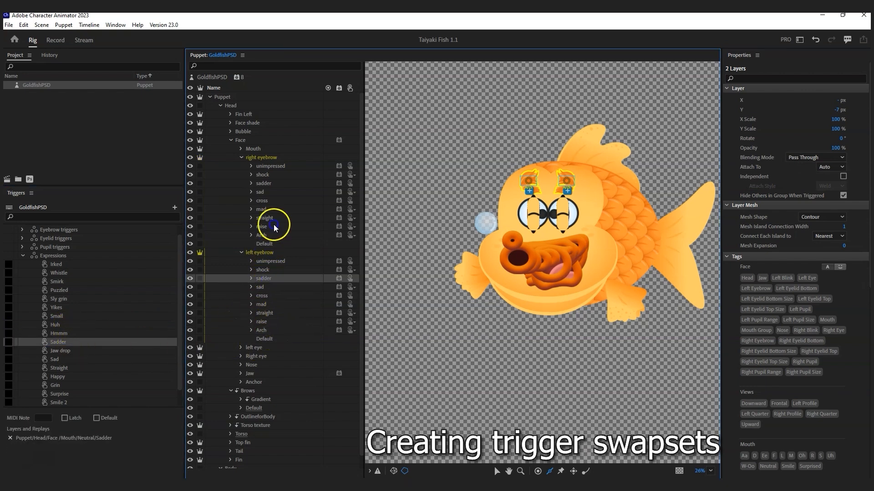
ctrl+click(266, 184)
drag(269, 183, 75, 359)
click(282, 287)
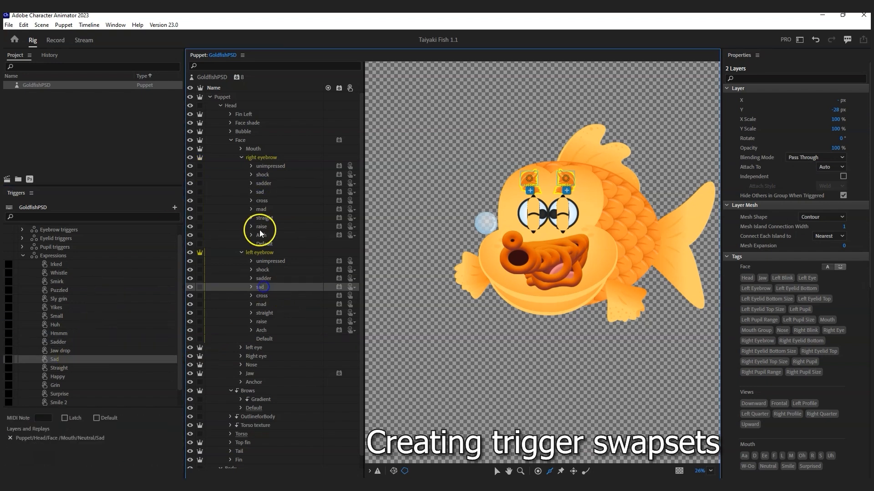
ctrl+click(260, 192)
drag(261, 192, 75, 369)
click(274, 221)
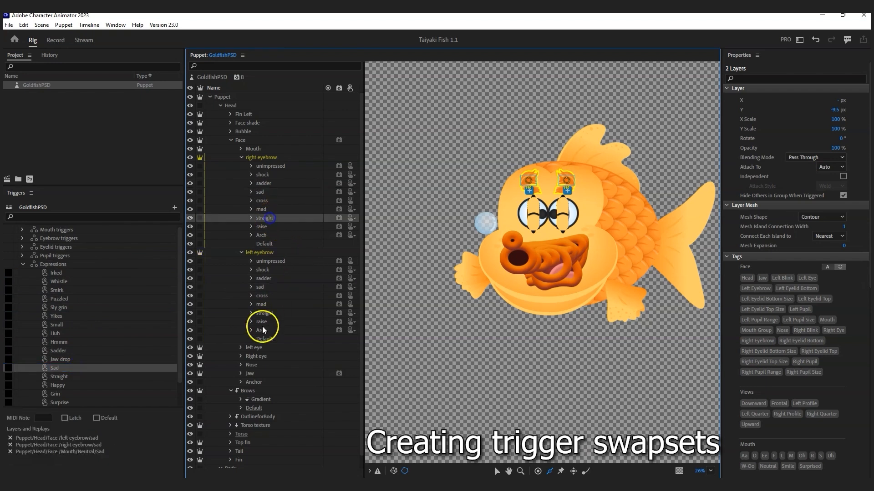
ctrl+click(264, 313)
drag(269, 314, 86, 378)
Step: Assign raise eyebrows to Happy, Arch to Grin, and shock to Surprise
click(262, 321)
ctrl+click(263, 226)
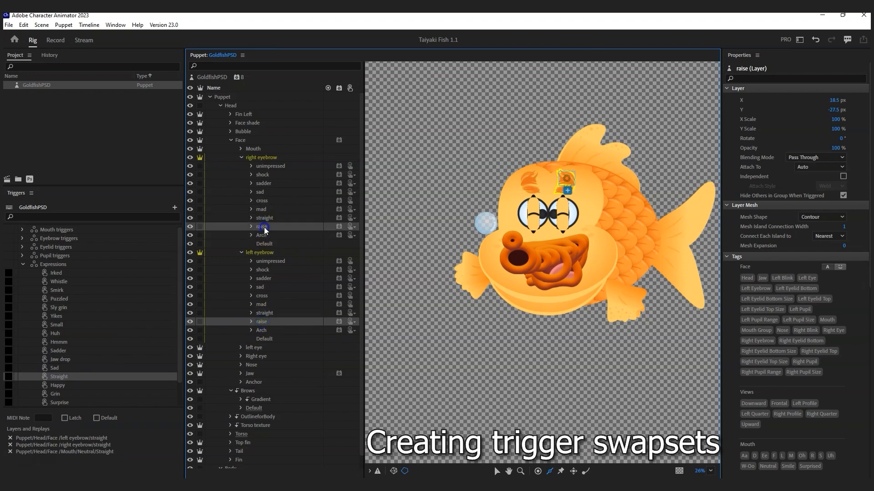
drag(263, 226, 79, 386)
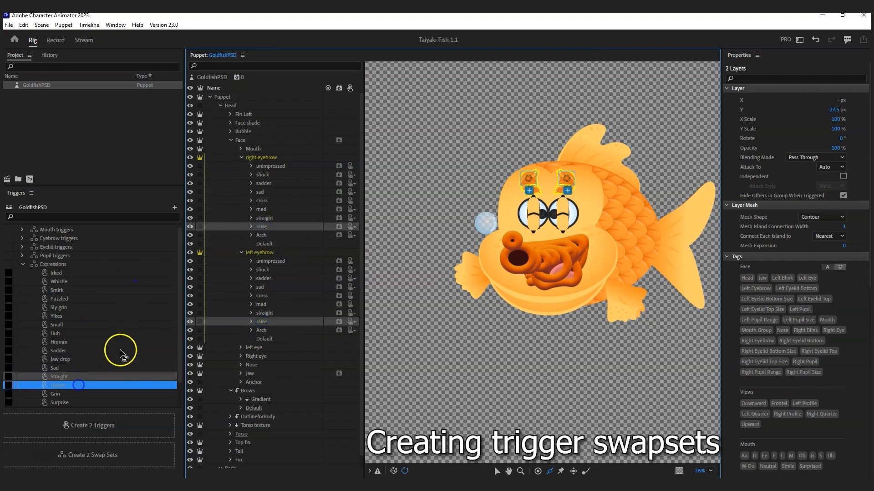
click(266, 330)
ctrl+click(264, 235)
drag(264, 235, 73, 394)
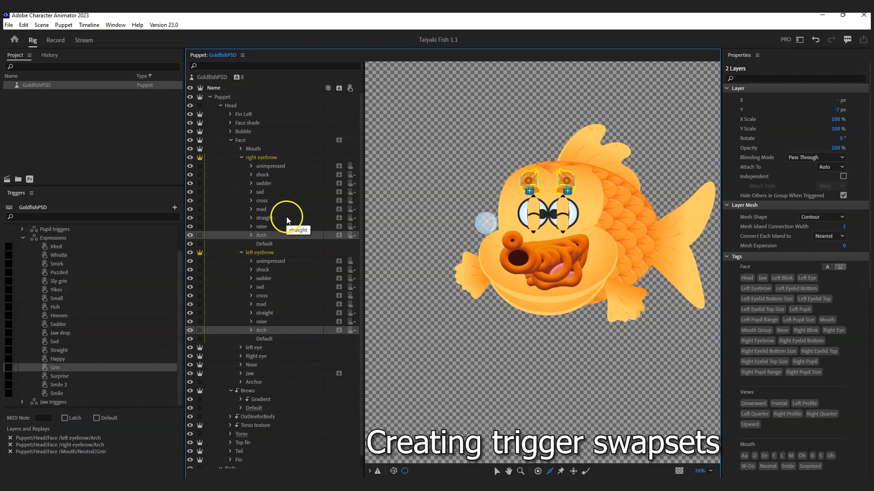
click(273, 175)
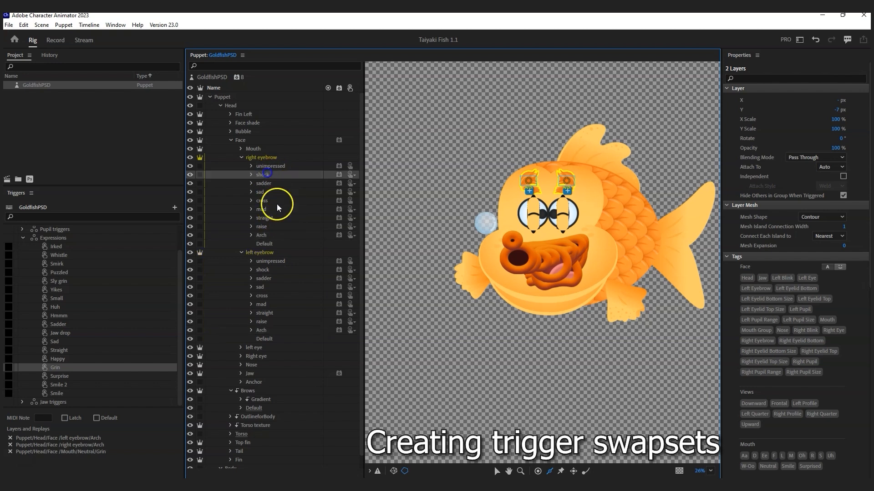
ctrl+click(264, 269)
drag(246, 275, 86, 377)
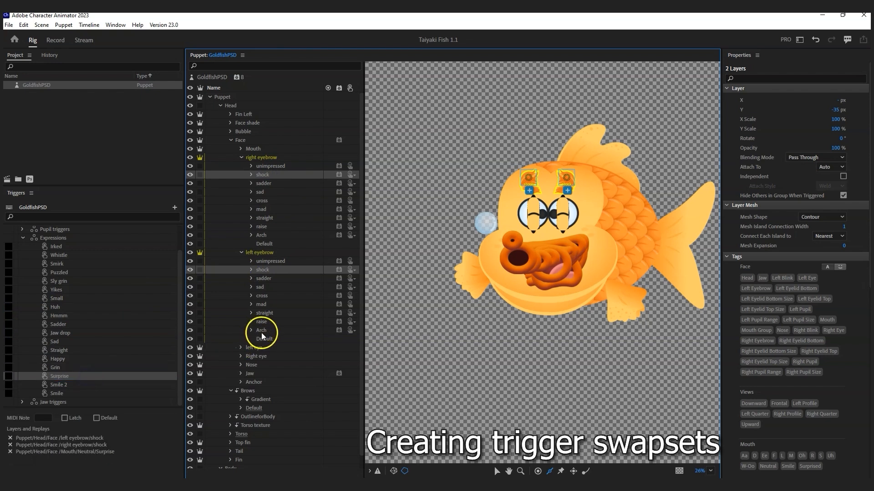
Step: Assign both raise eyebrows to Smile 2 and both Arch eyebrows to Smile
click(263, 321)
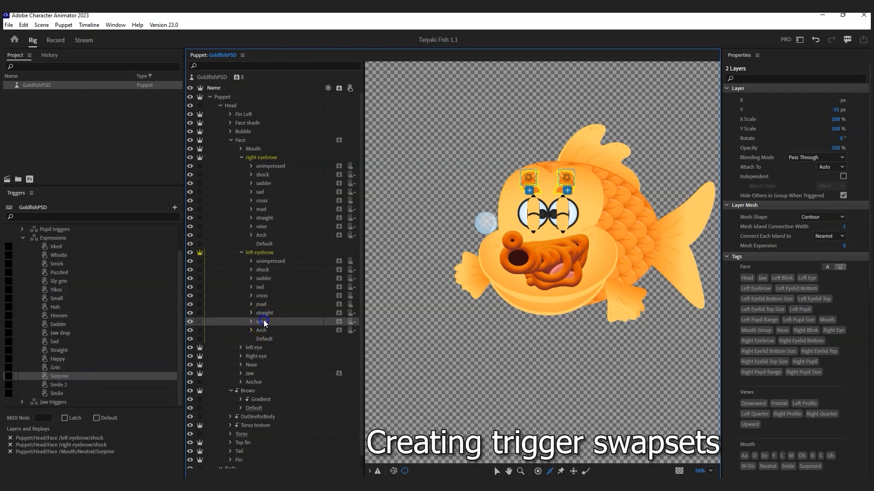
ctrl+click(262, 226)
drag(263, 226, 71, 384)
click(261, 332)
ctrl+click(264, 234)
drag(263, 233, 91, 394)
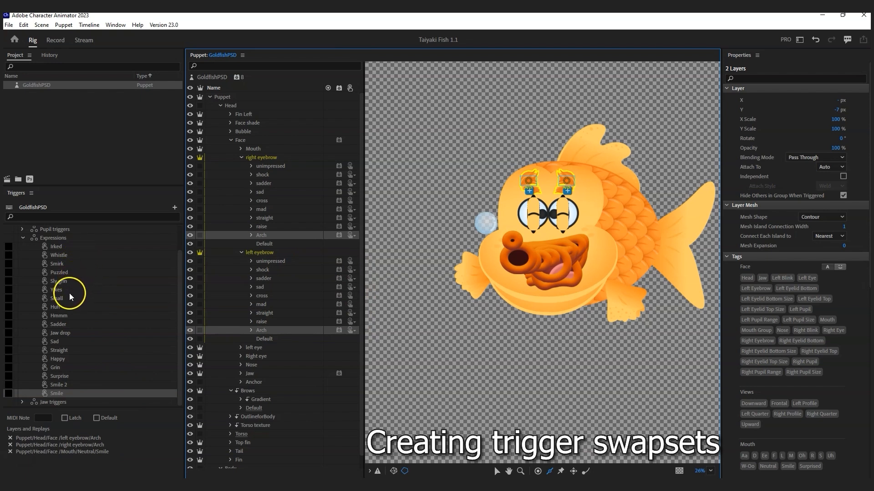
Step: Replace the Hmmm trigger's two Arch eyebrows with both unimpressed eyebrows
click(67, 315)
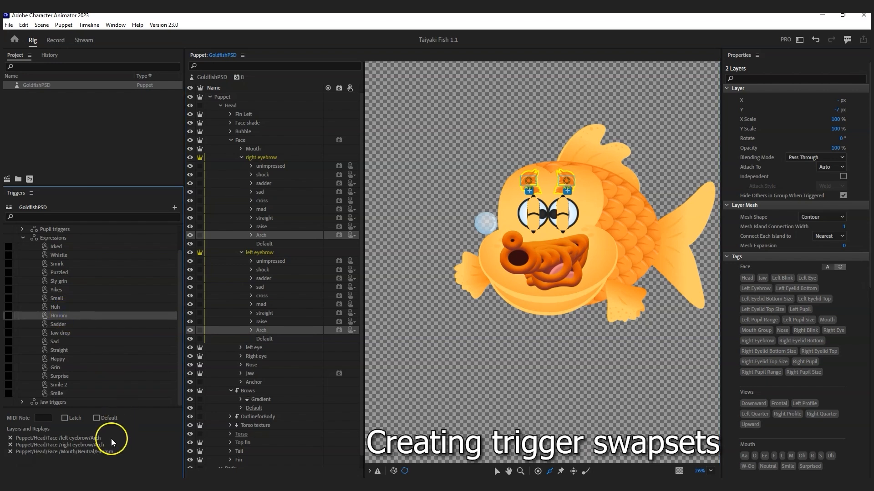
click(10, 444)
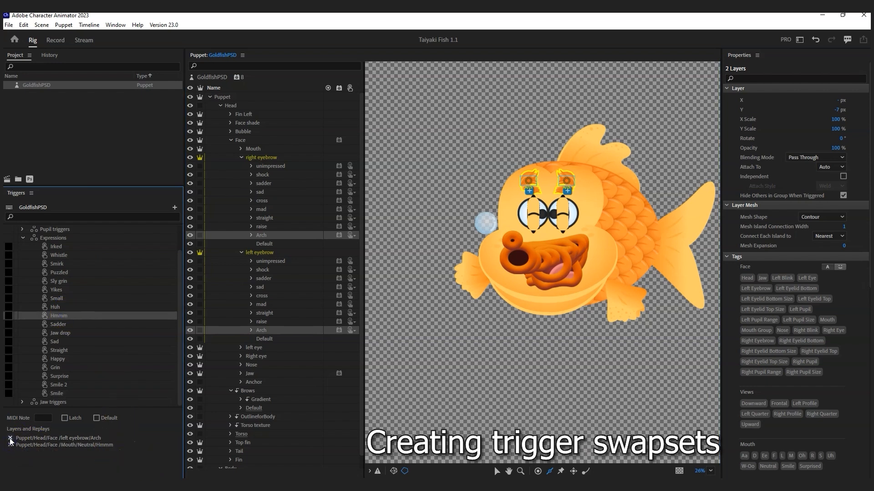
click(10, 438)
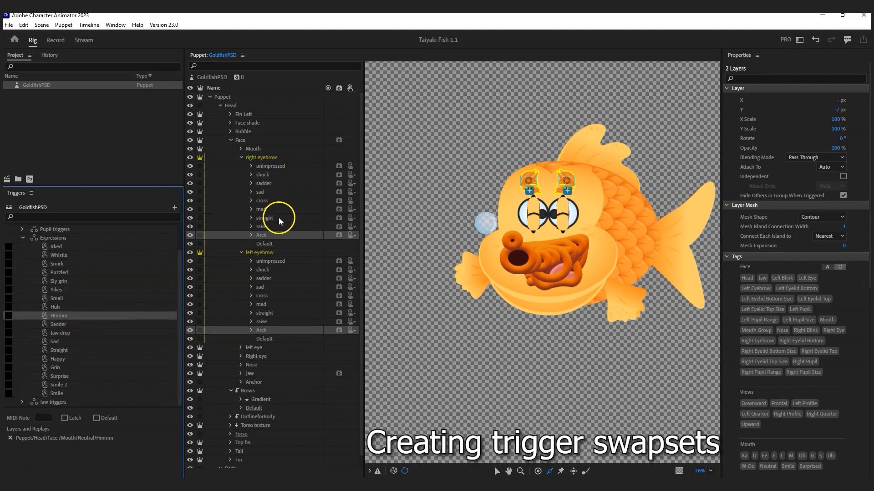
click(281, 167)
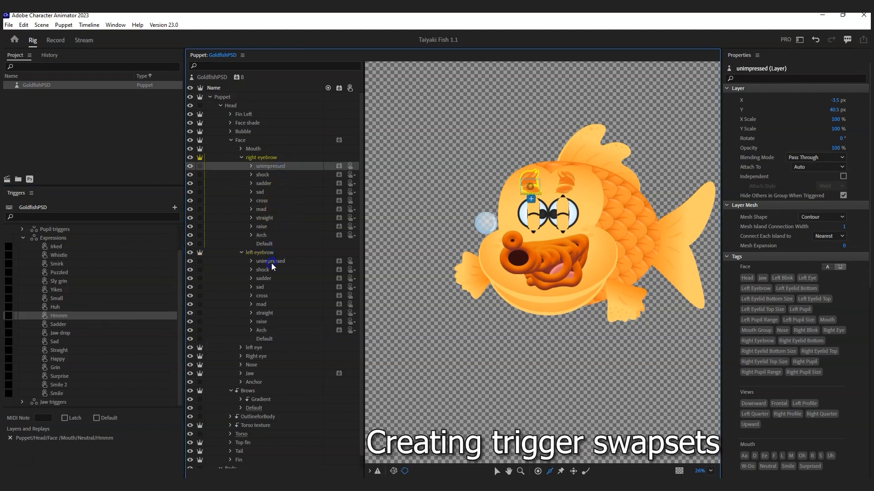
ctrl+click(272, 262)
drag(282, 262, 86, 316)
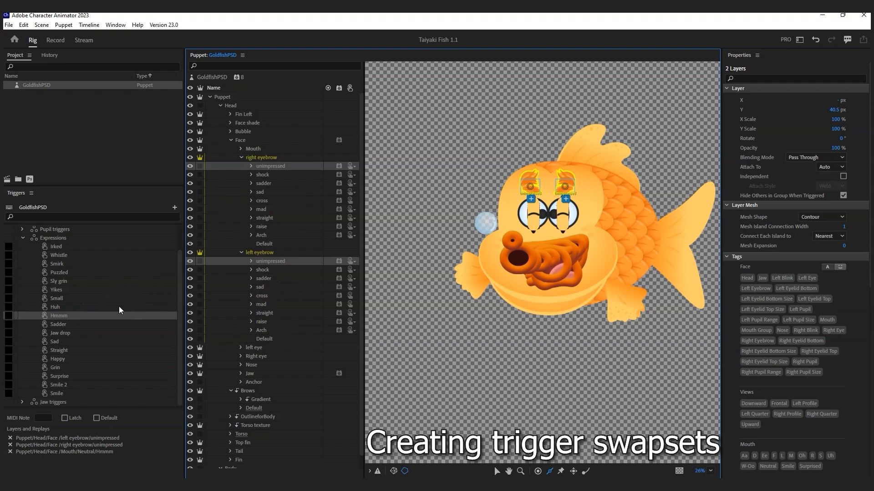
Step: Create a new trigger from the Neutral Sad mouth
click(70, 341)
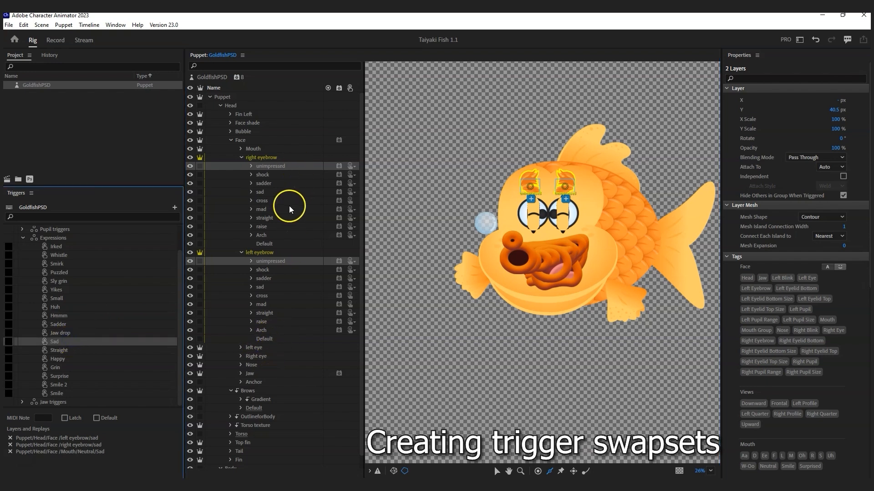
click(242, 149)
scroll(288, 255, down, 3)
drag(275, 279, 72, 392)
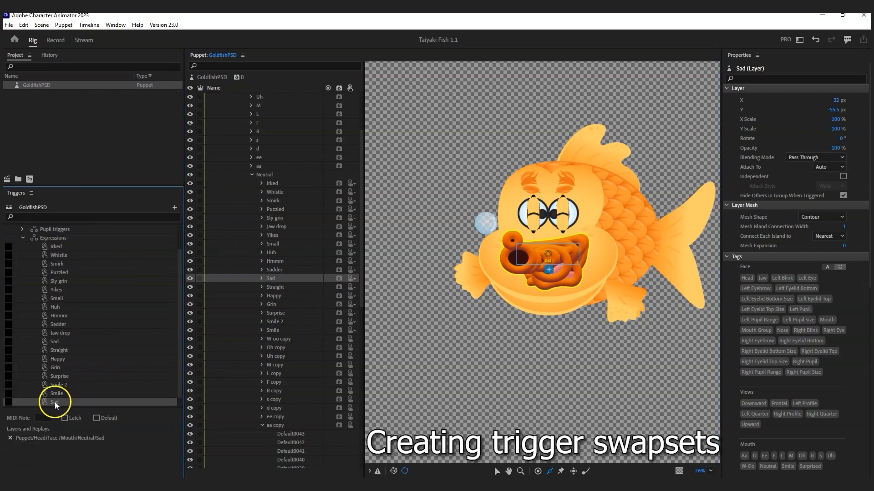
Step: Rename the new trigger 'Unhappy' and give it both cross eyebrows
double_click(55, 402)
text(Unhappy)
key(Return)
scroll(303, 238, down, 8)
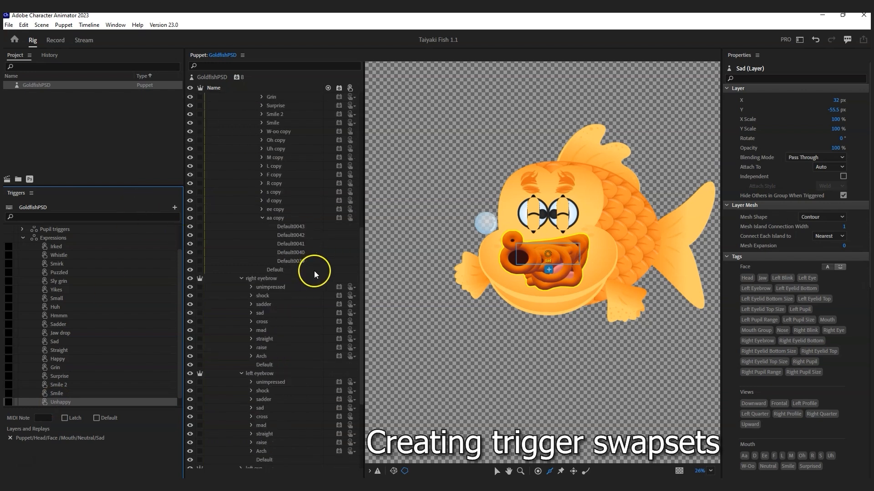
scroll(307, 270, down, 3)
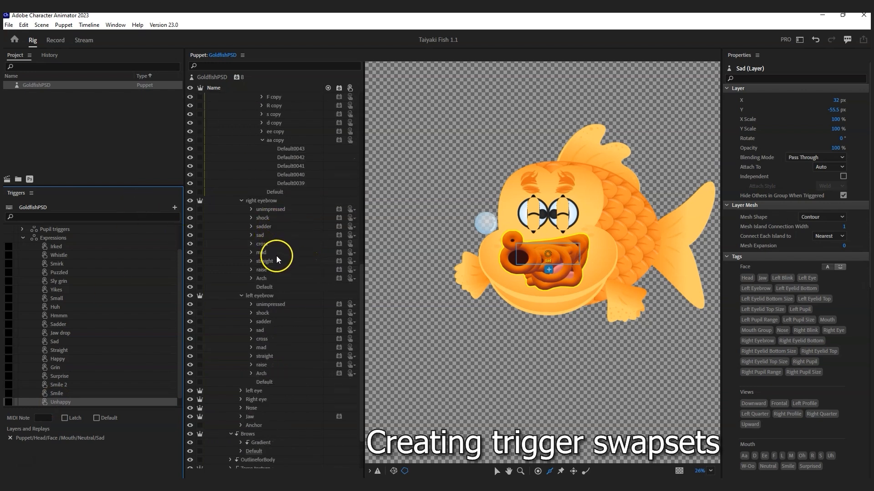
click(269, 244)
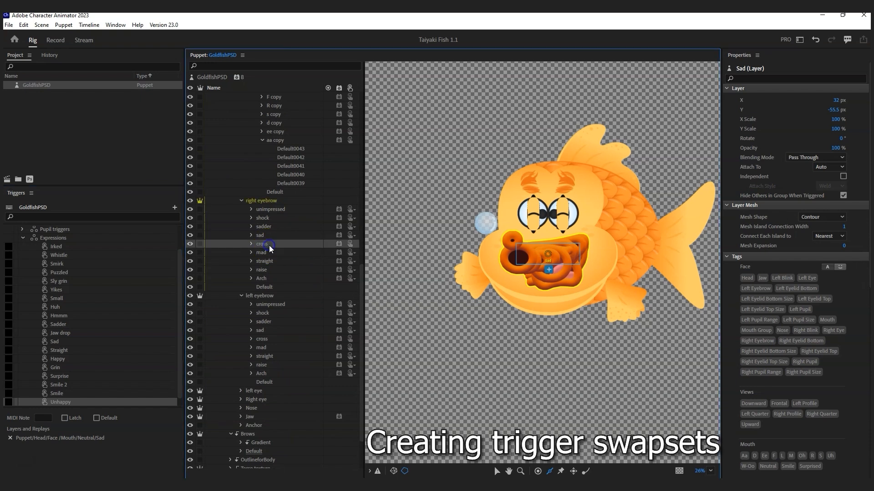
ctrl+click(265, 339)
drag(265, 339, 65, 404)
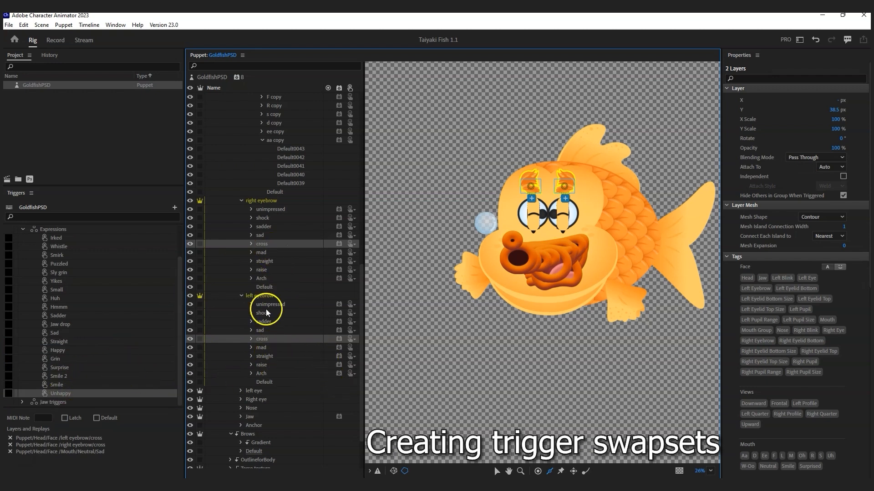
Step: Add another expression trigger and name it 'Mad'
scroll(300, 244, up, 3)
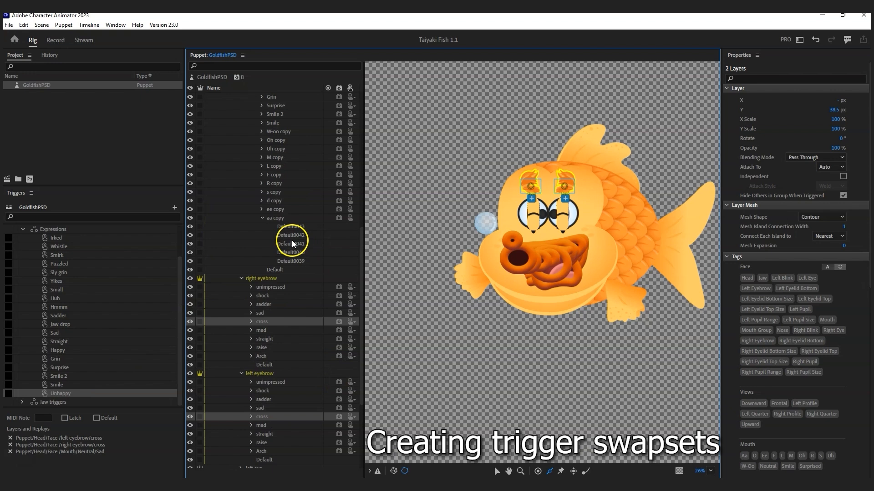
click(175, 208)
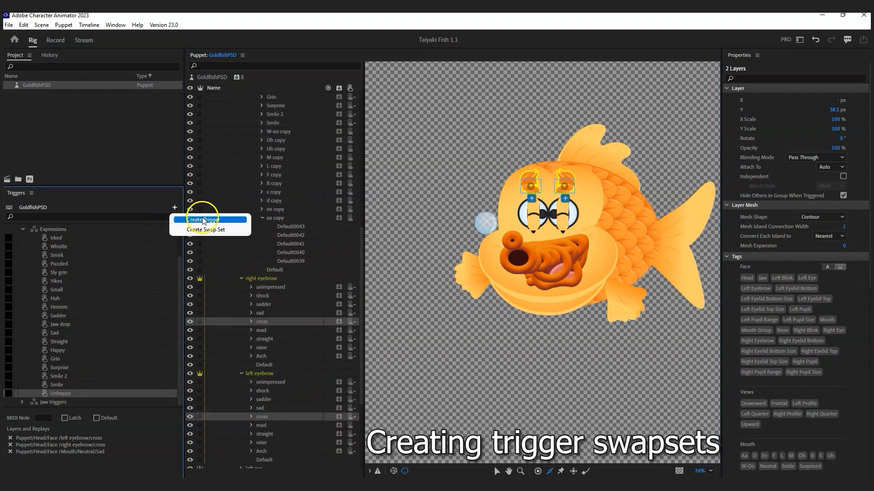
click(218, 230)
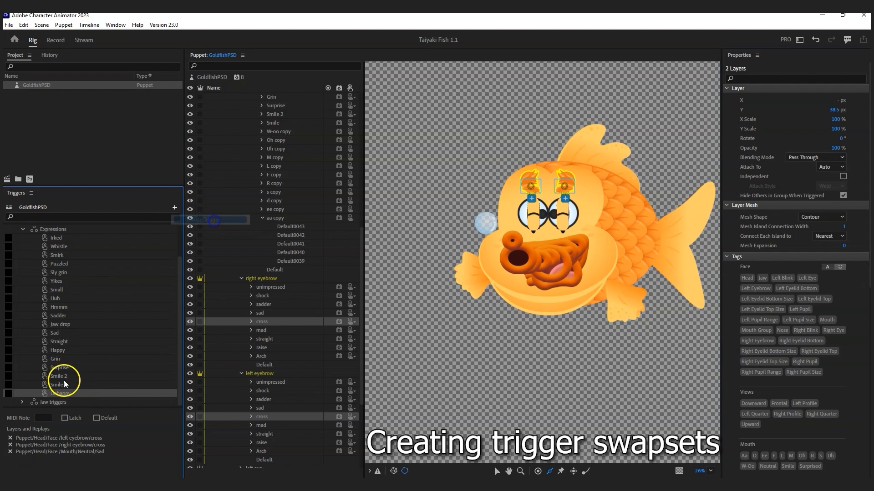
double_click(57, 402)
text(Mad)
key(Return)
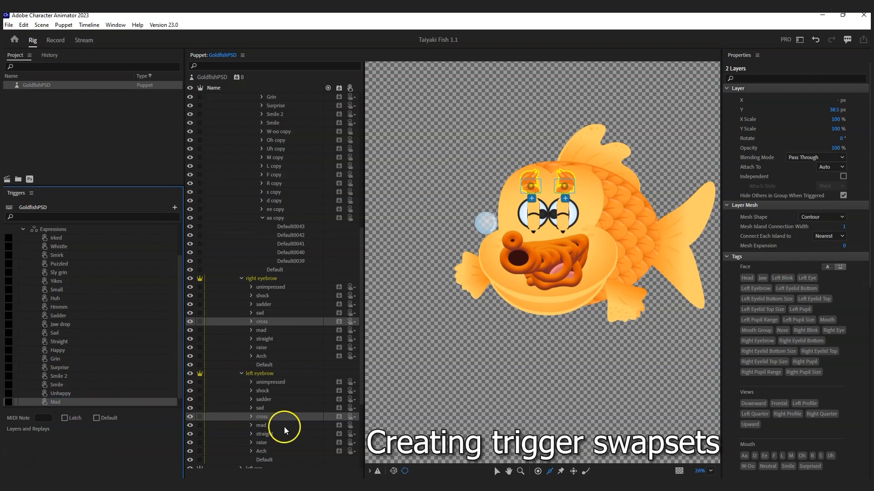
Step: Assign both mad eyebrows and the Yikes mouth to the Mad trigger
click(264, 424)
scroll(291, 319, down, 3)
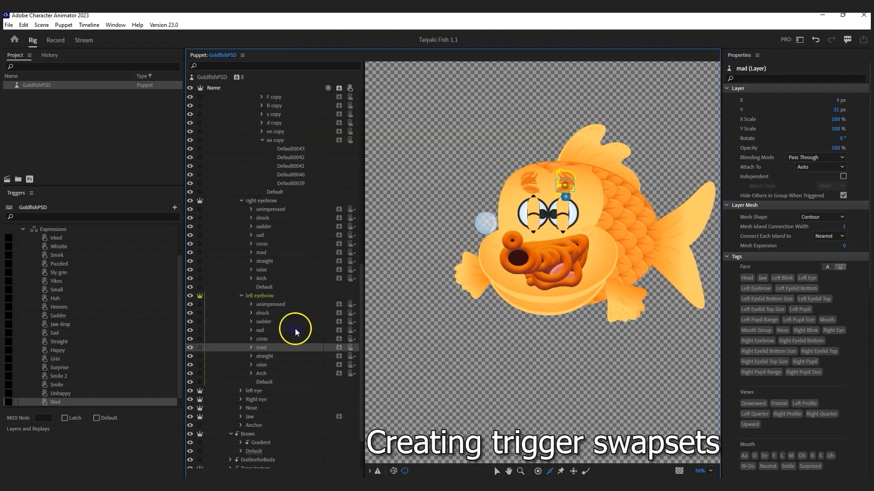
ctrl+click(262, 253)
scroll(303, 182, up, 6)
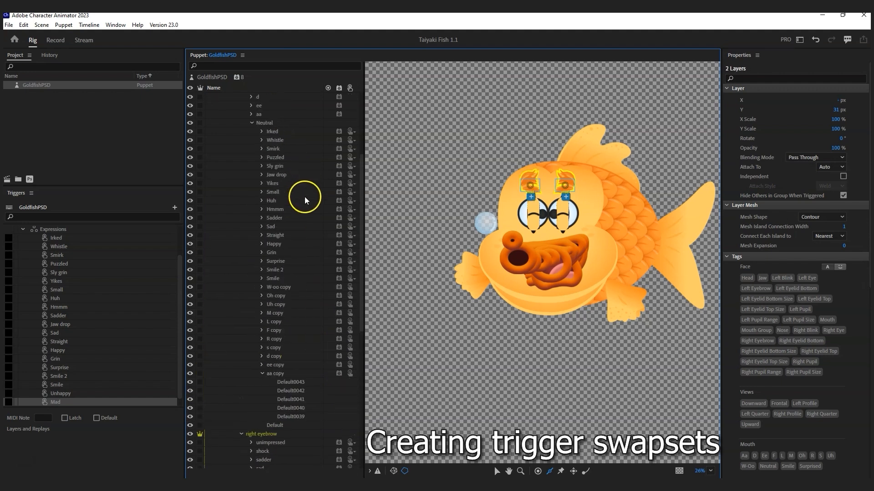
ctrl+click(272, 185)
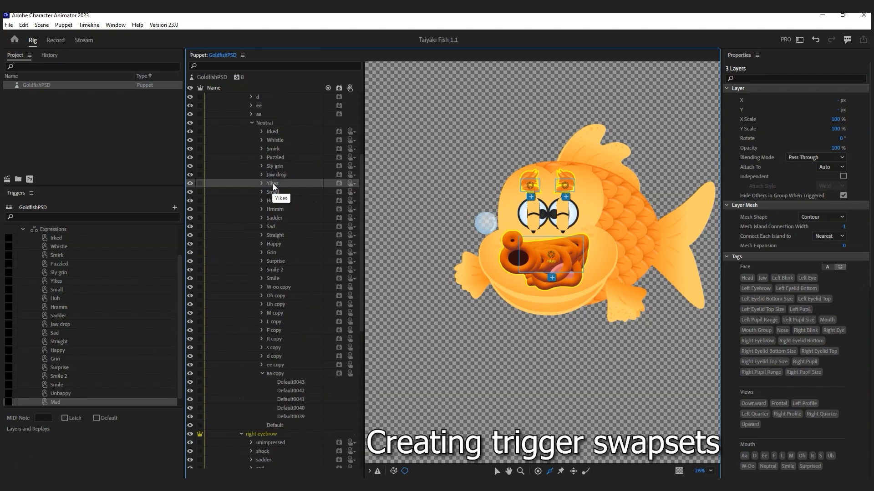
drag(272, 186, 62, 397)
click(130, 394)
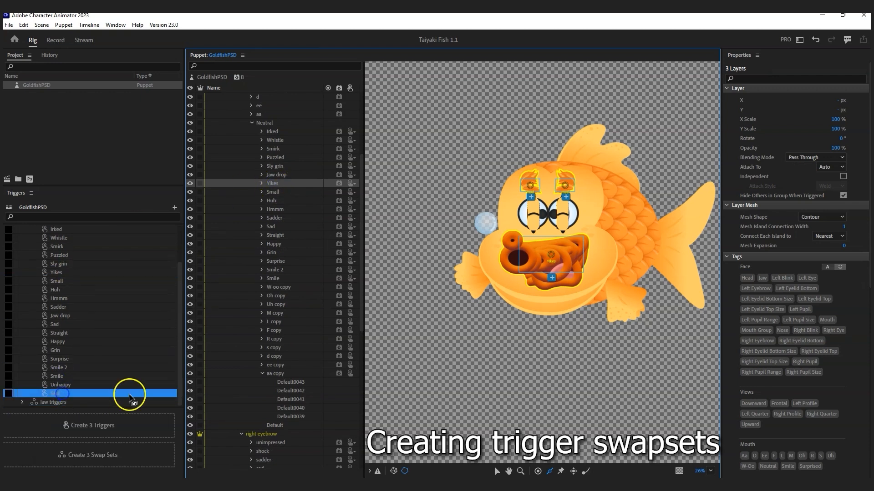
Step: Collapse the Neutral, Mouth, and both eyebrow groups in the Puppet panel
scroll(283, 302, up, 5)
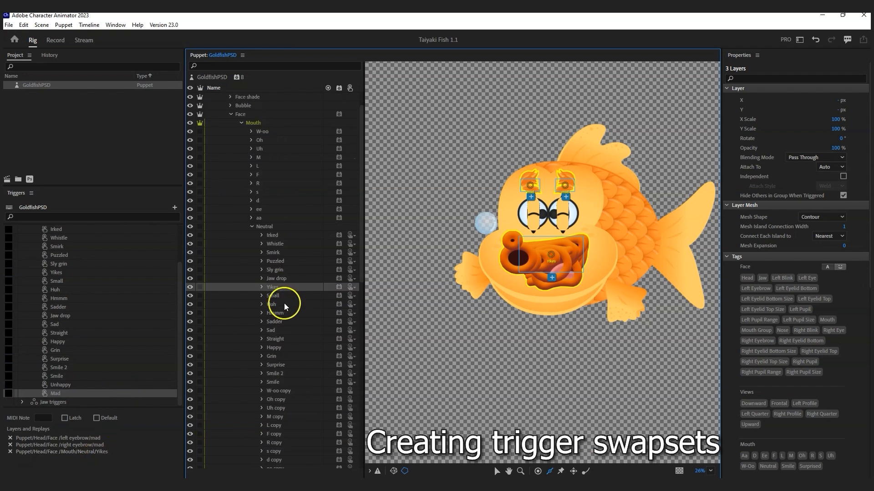
click(252, 252)
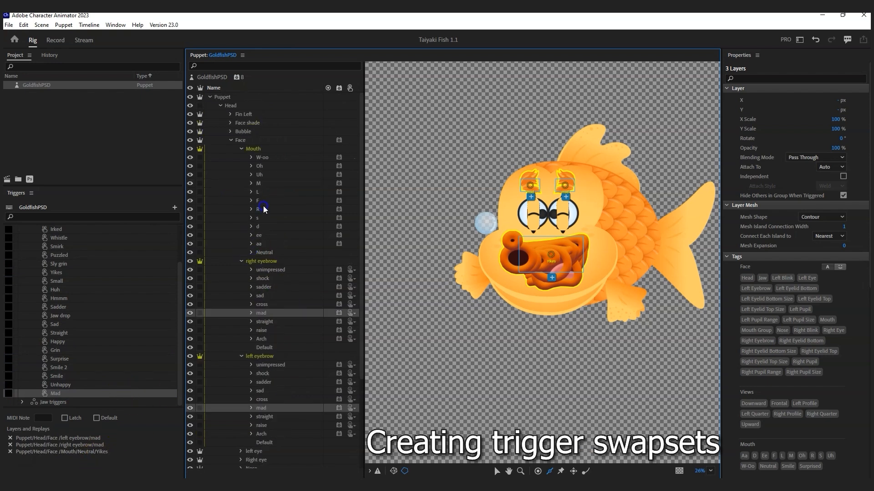
click(242, 148)
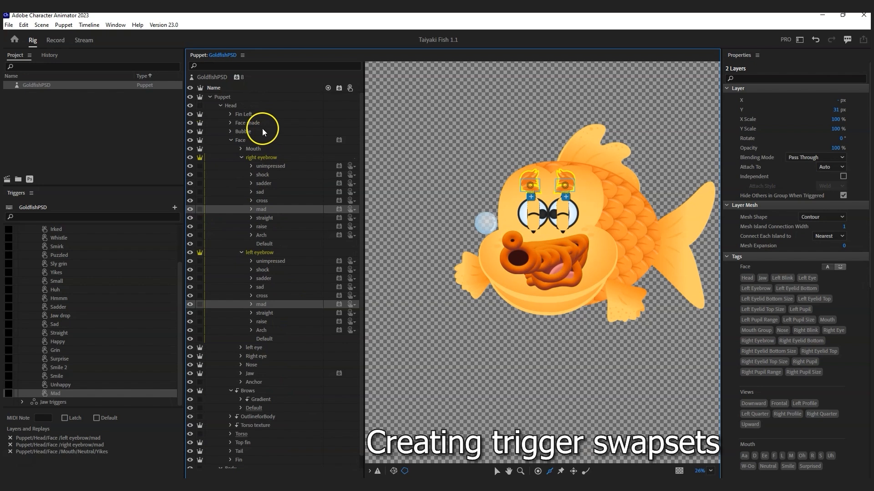
click(242, 157)
click(242, 166)
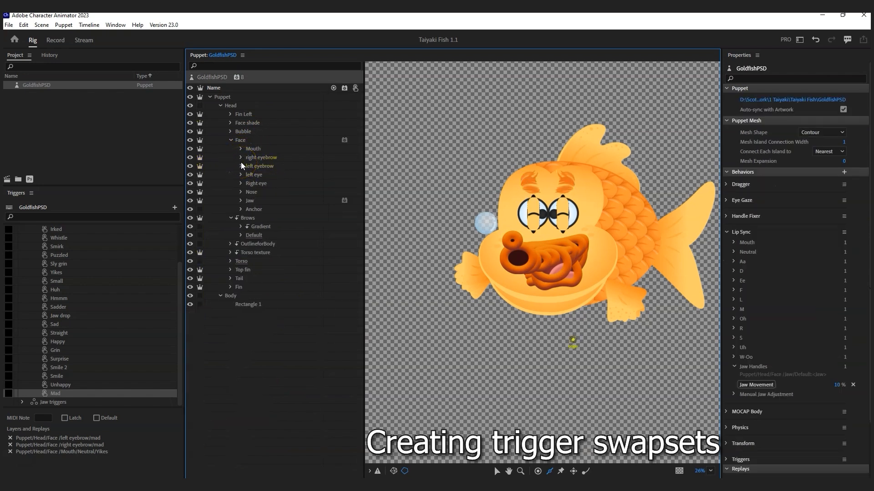
drag(779, 26, 326, 132)
scroll(59, 267, up, 2)
scroll(61, 275, down, 2)
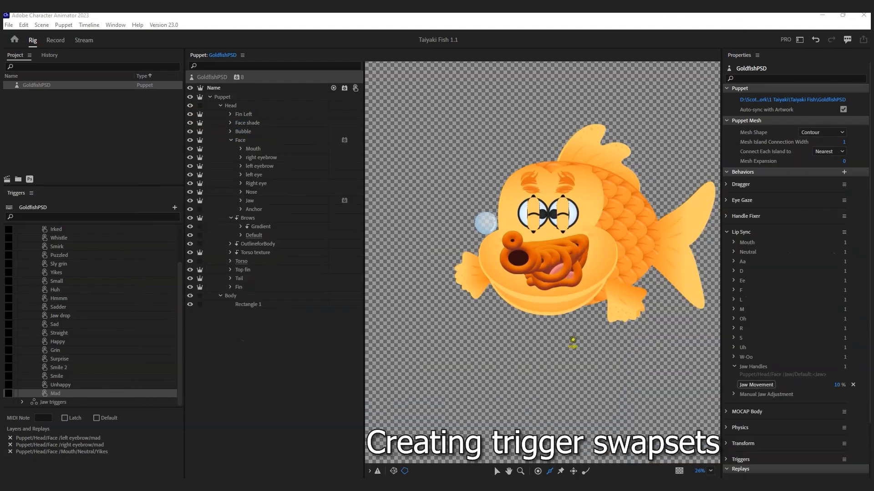
scroll(40, 265, up, 2)
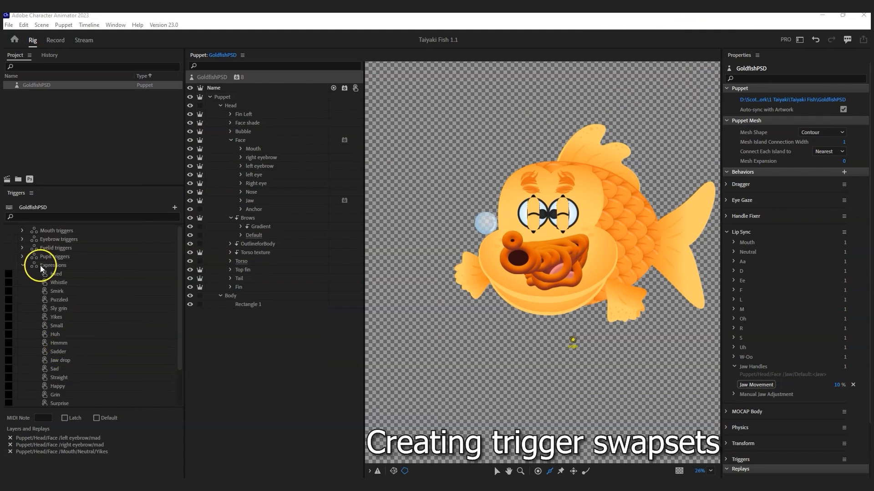
scroll(80, 350, down, 2)
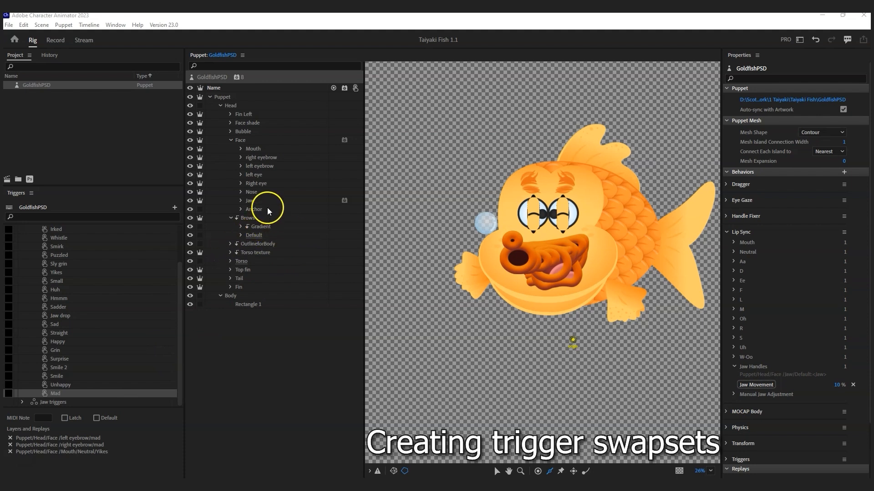
Step: Collapse Brows and expand both eyes' pupil groups down to their Eyelids layers
click(231, 218)
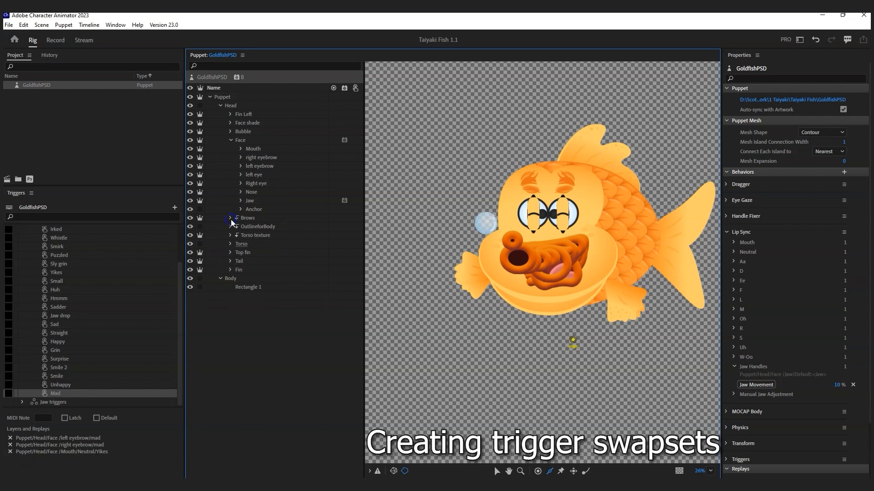
click(230, 141)
click(230, 140)
click(240, 183)
click(241, 174)
click(252, 184)
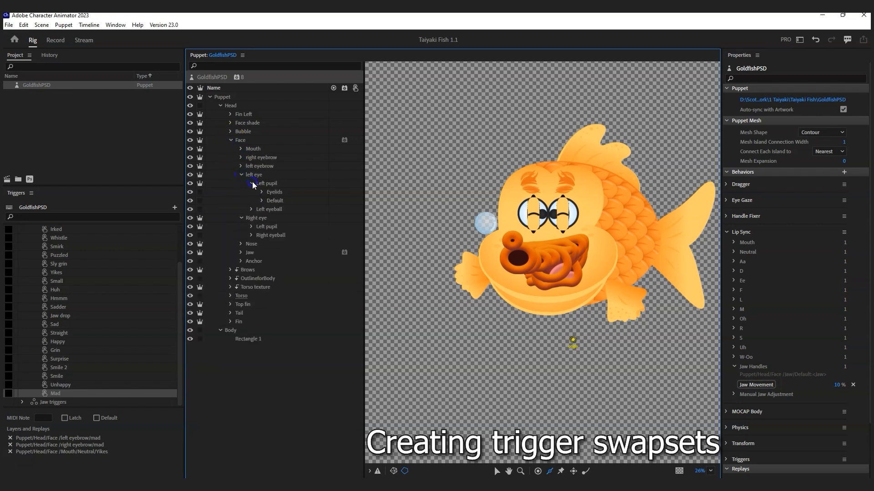
click(261, 192)
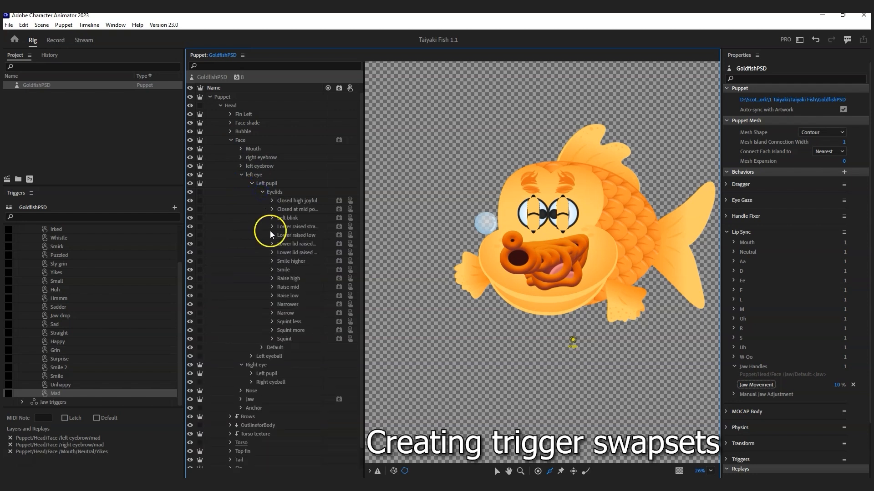
click(251, 373)
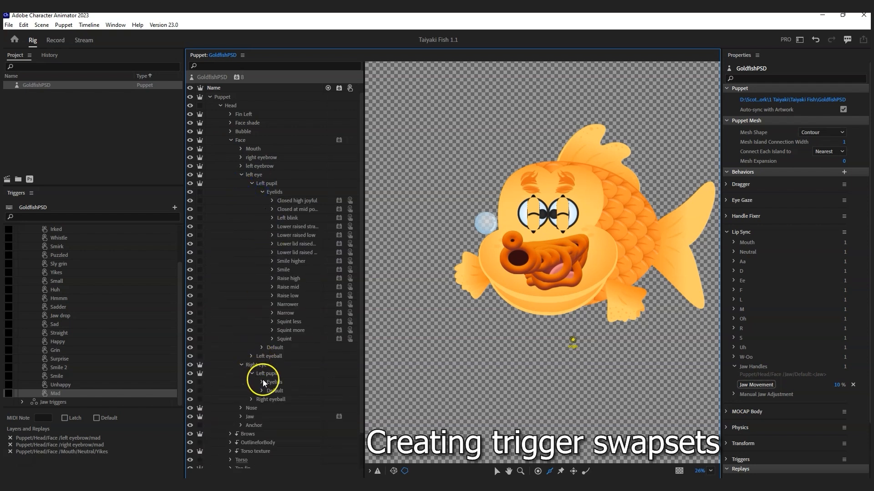
scroll(116, 288, up, 2)
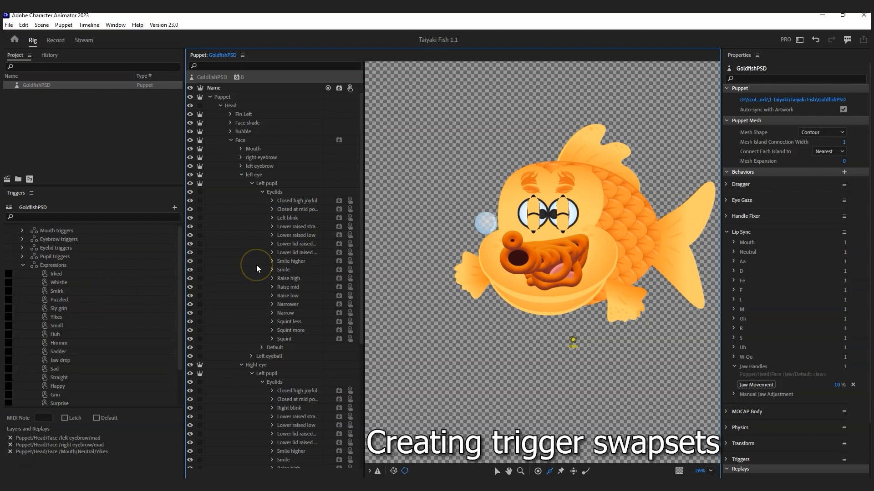
Step: Add both Narrow eyelids to the Irked trigger
scroll(324, 305, down, 4)
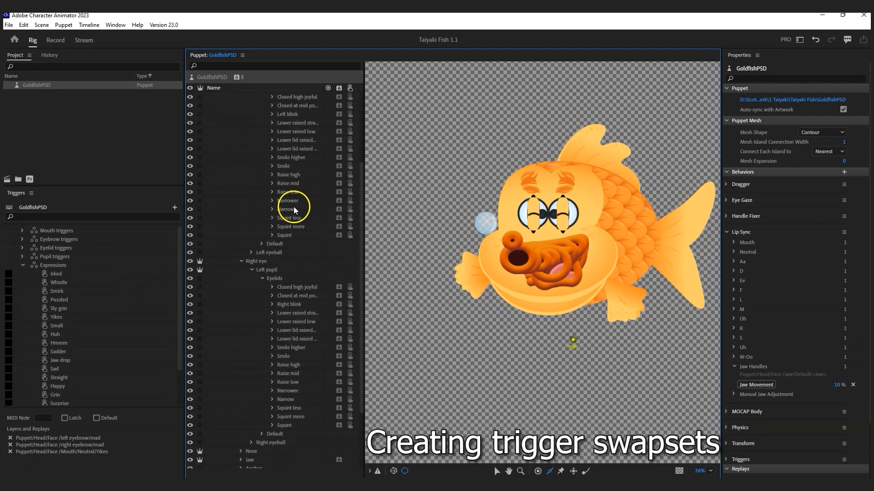
click(294, 209)
ctrl+click(290, 399)
drag(291, 400, 101, 278)
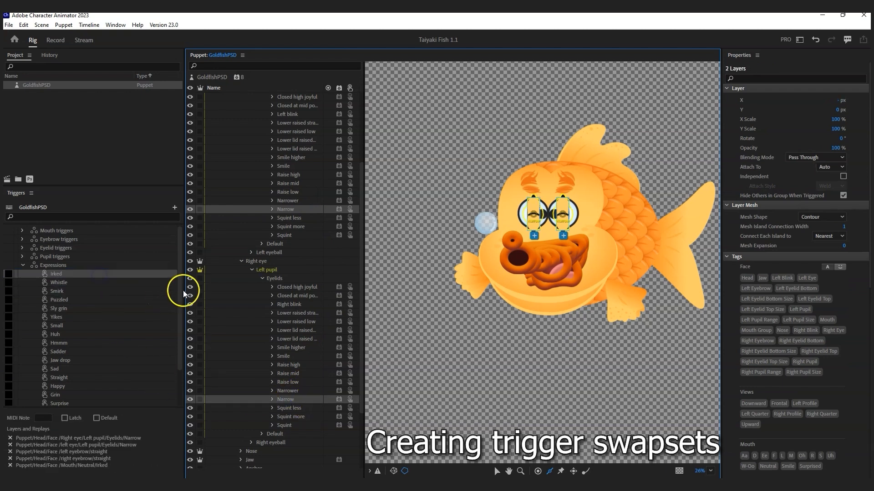
Step: Add both eyes' Tall pupils from the Default pupil groups to the Whistle trigger
scroll(292, 389, down, 1)
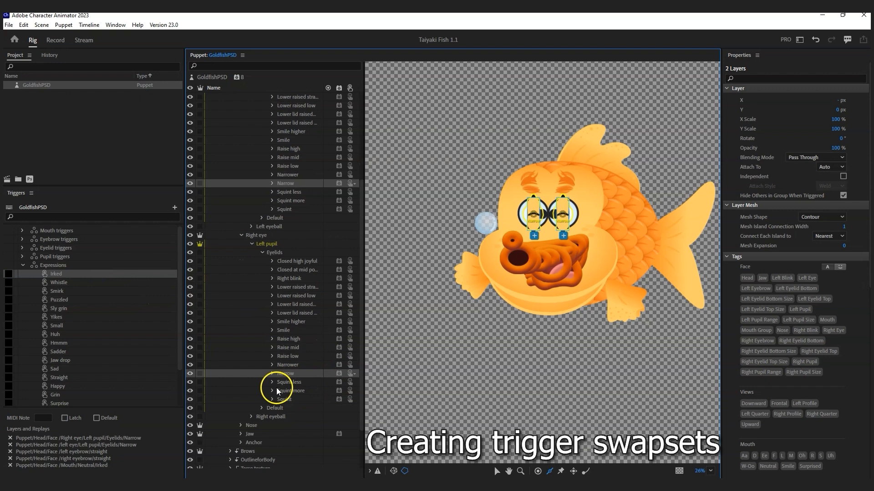
click(261, 408)
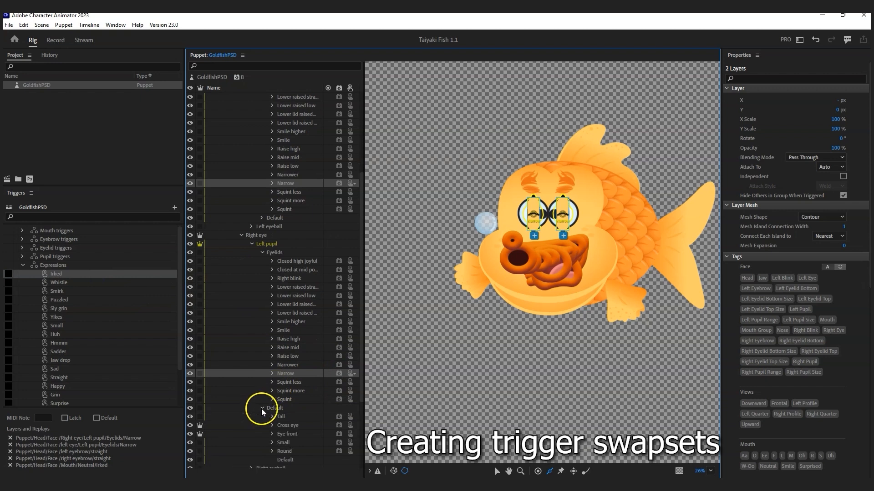
scroll(267, 271, up, 2)
click(261, 269)
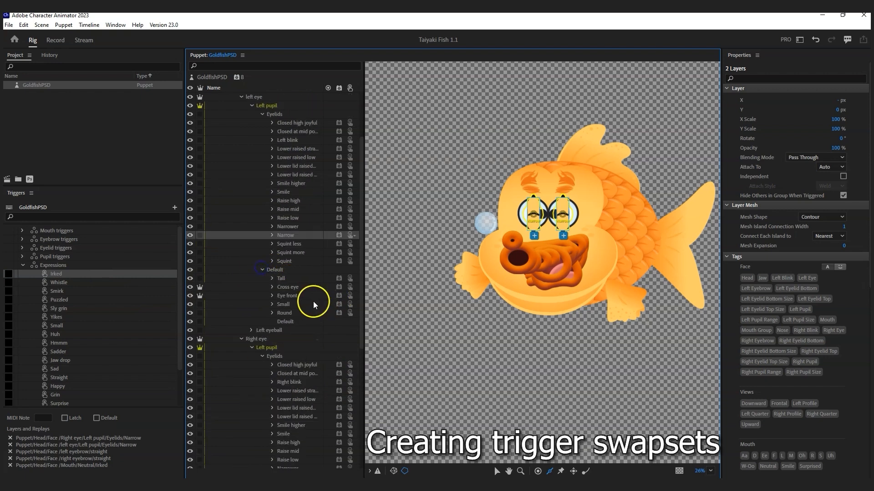
scroll(313, 301, down, 2)
click(295, 226)
scroll(307, 282, down, 2)
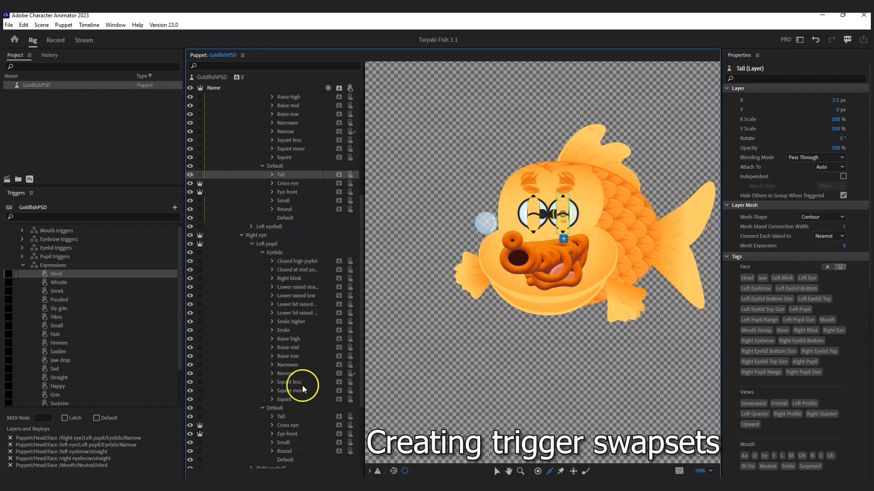
ctrl+click(280, 417)
drag(280, 416, 88, 283)
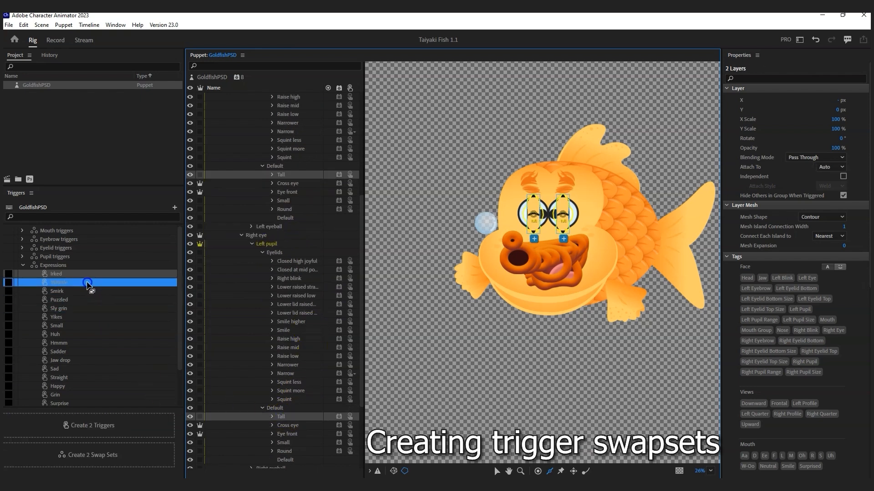
Step: Add both Squint eyelids to the Smirk trigger
scroll(321, 272, up, 5)
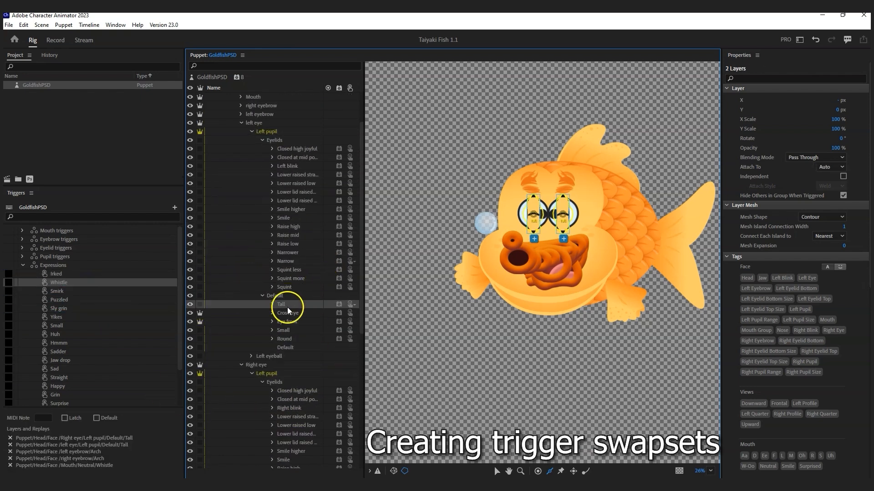
click(289, 287)
scroll(305, 313, down, 7)
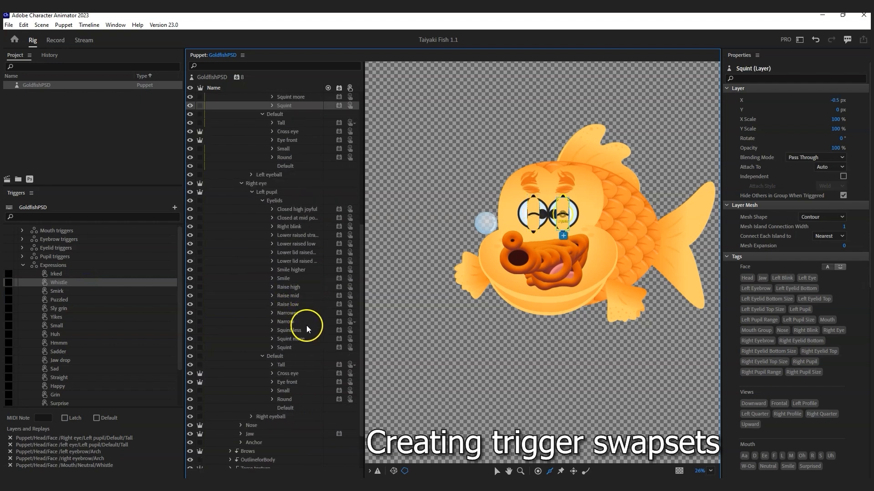
ctrl+click(288, 347)
drag(273, 347, 85, 292)
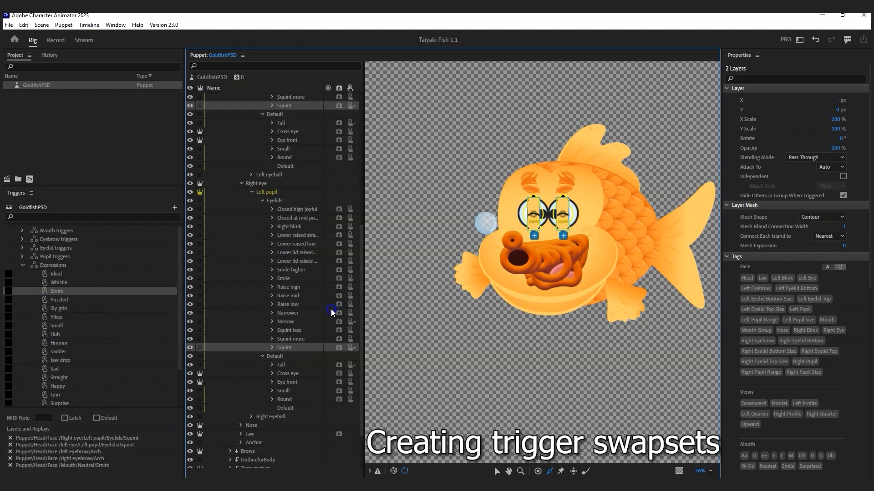
Step: Give Puzzled both Cross eye pupils and Sly grin both Narrower eyelids
click(293, 373)
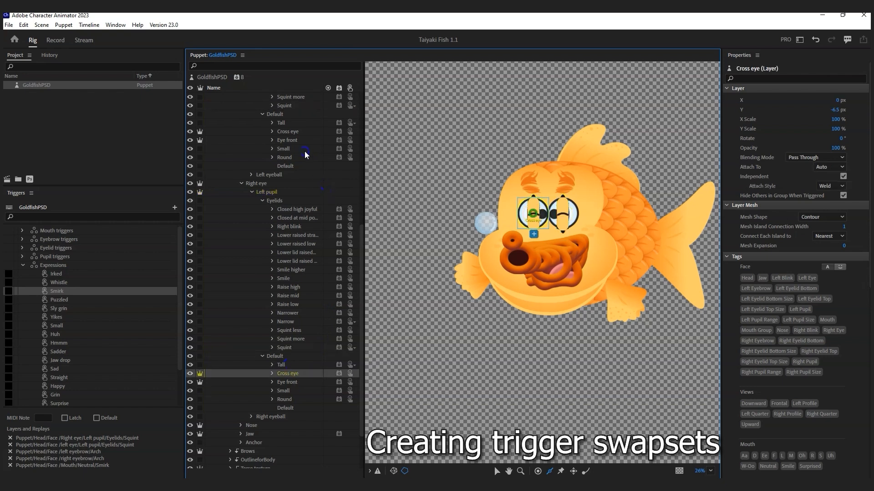
ctrl+click(289, 131)
drag(295, 130, 117, 301)
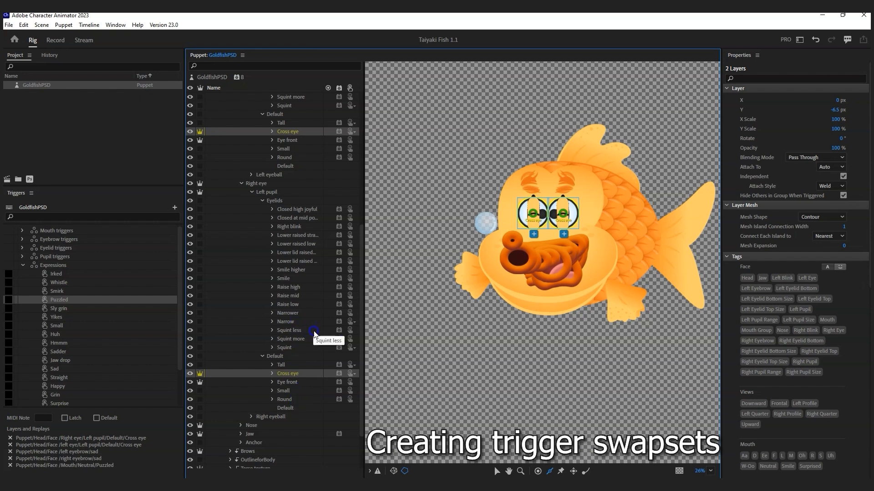
click(295, 313)
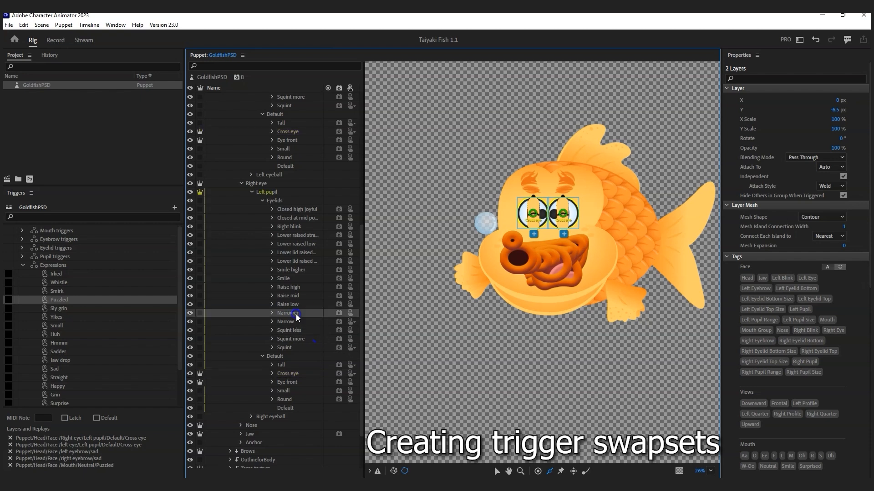
scroll(295, 182, up, 3)
ctrl+click(292, 149)
drag(291, 149, 85, 302)
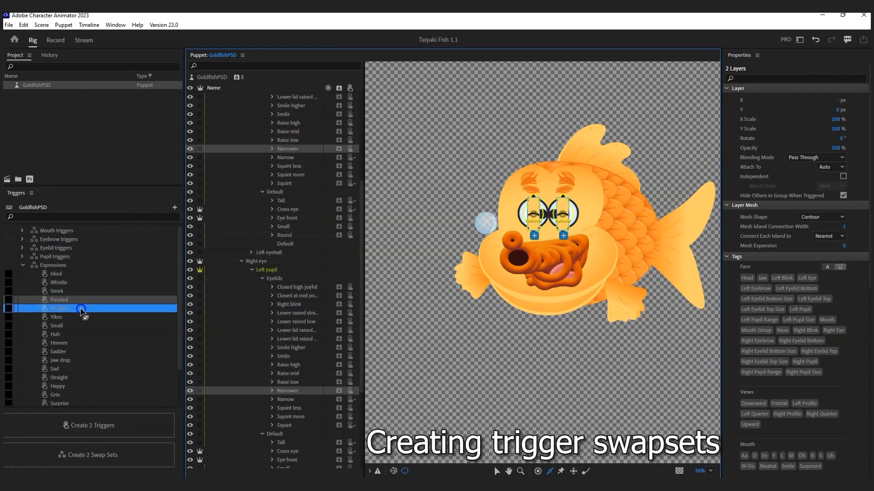
click(123, 310)
Step: Attach both Tall pupils and both Raise mid eyelids to further expression triggers
scroll(310, 380, down, 2)
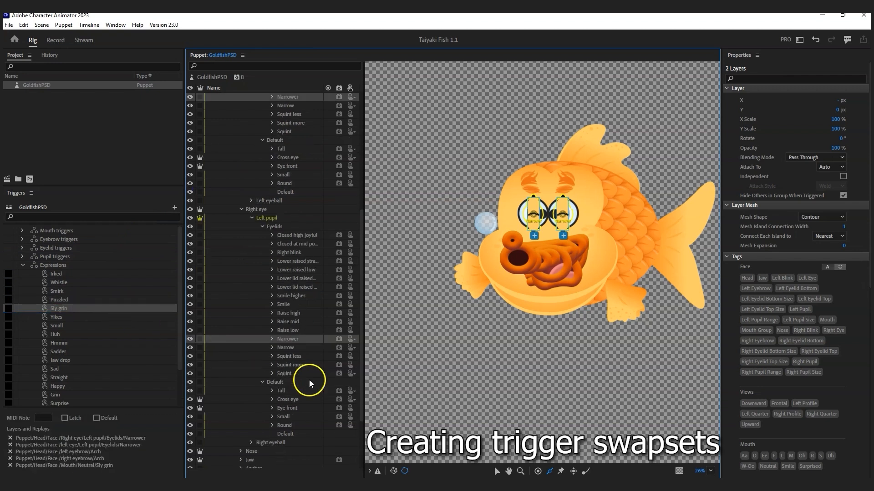
click(282, 391)
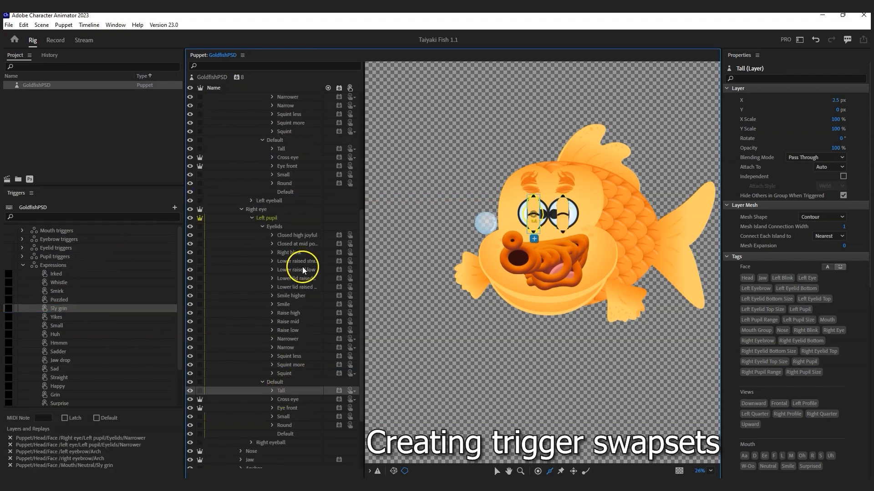
ctrl+click(283, 148)
drag(282, 149, 70, 326)
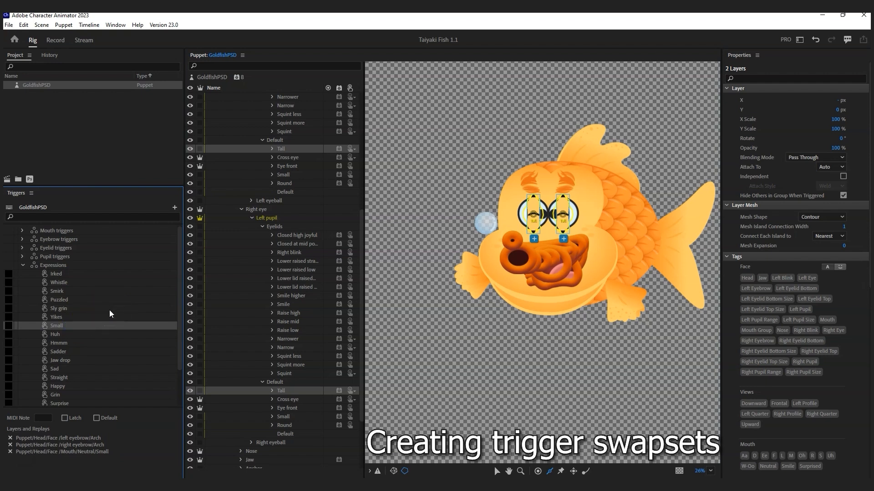
click(293, 322)
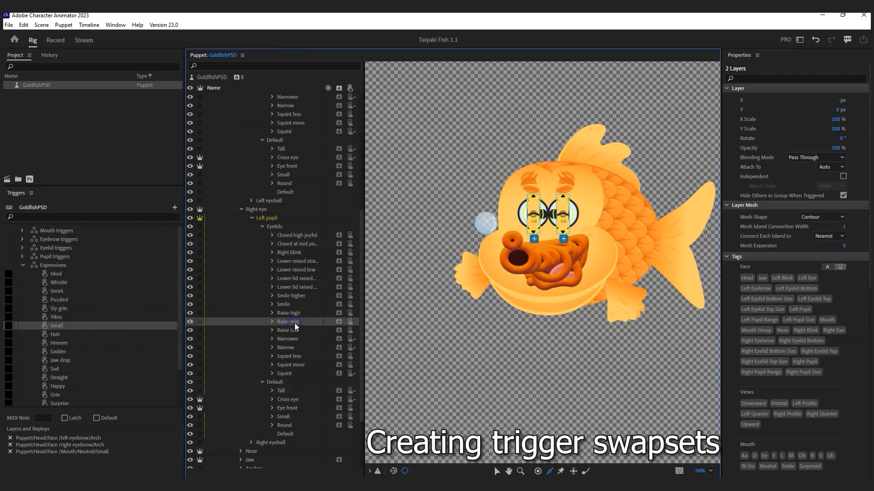
scroll(300, 314, up, 3)
ctrl+click(294, 157)
drag(294, 157, 72, 344)
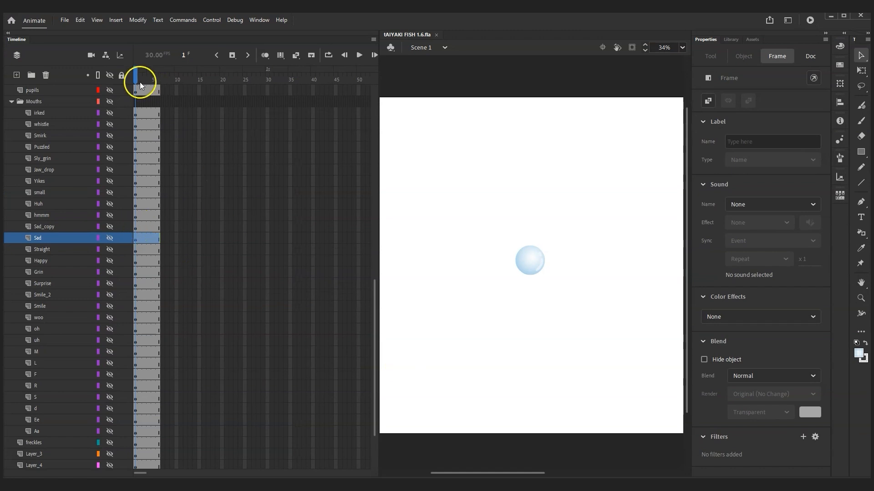
Step: Collapse the Eyebrows, Eyelids and Pupils folders and unhide the hmmm mouth layer
scroll(96, 286, up, 9)
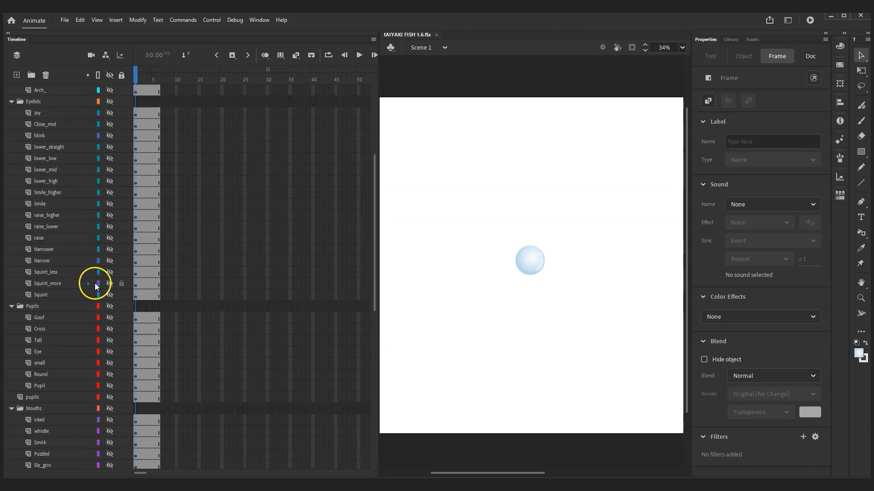
scroll(46, 295, up, 5)
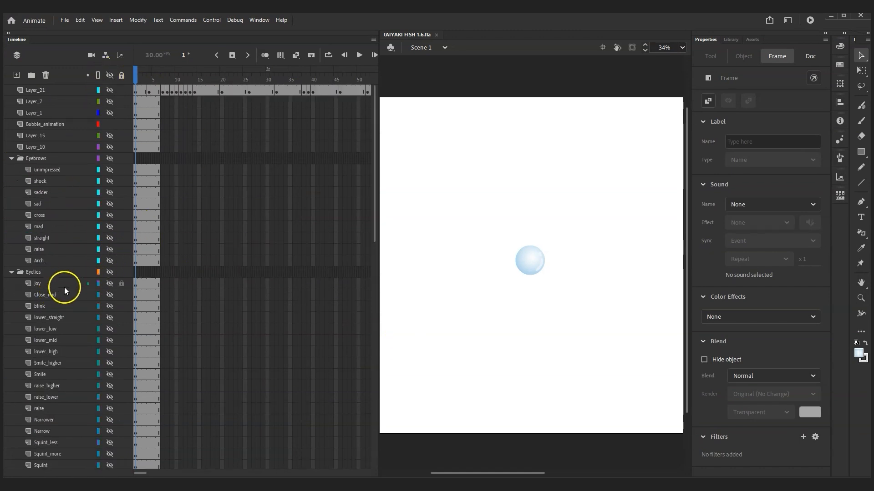
click(11, 158)
click(12, 170)
click(12, 181)
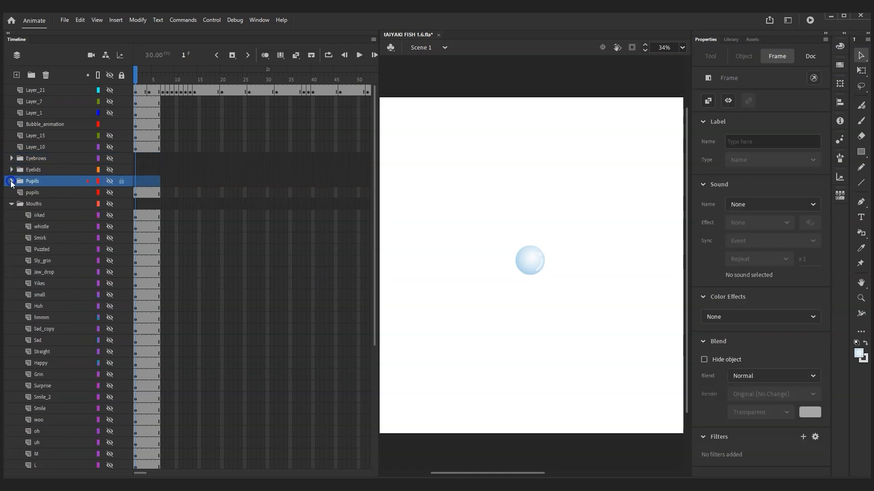
click(47, 319)
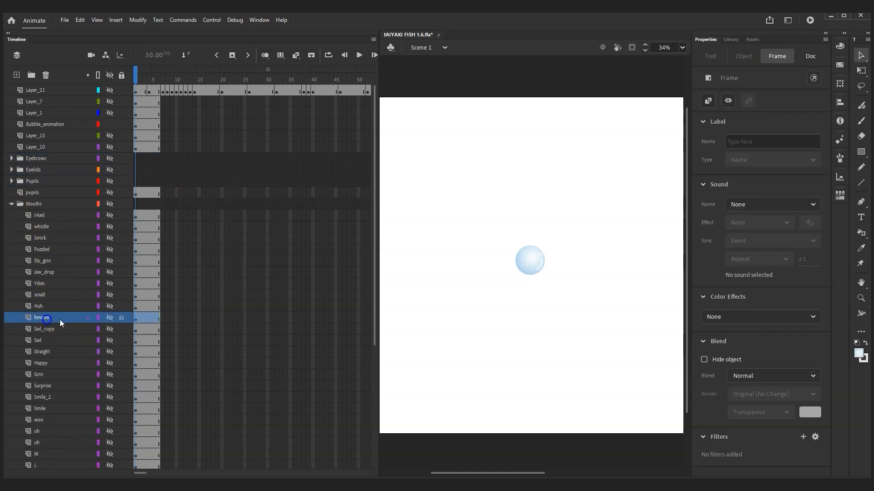
click(110, 318)
Step: Preview the hmmm mouth symbol's tween across frames 1–6, then return to Character Animator
double_click(614, 313)
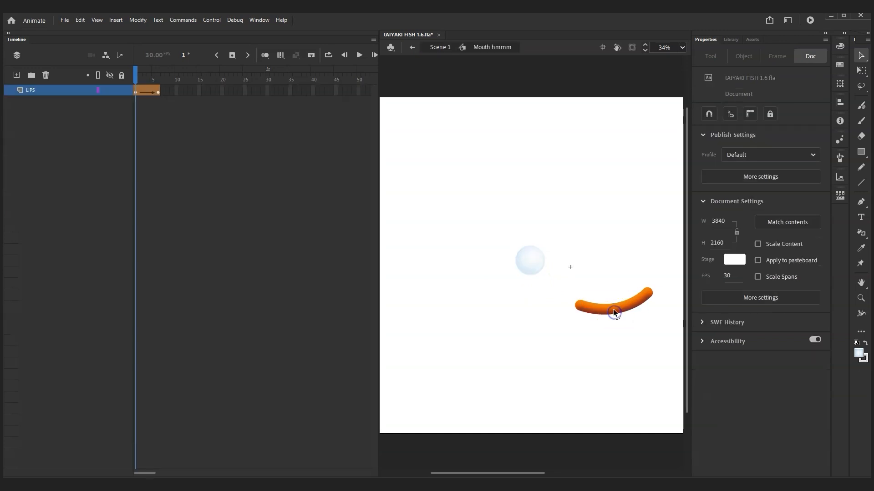
drag(137, 80, 160, 81)
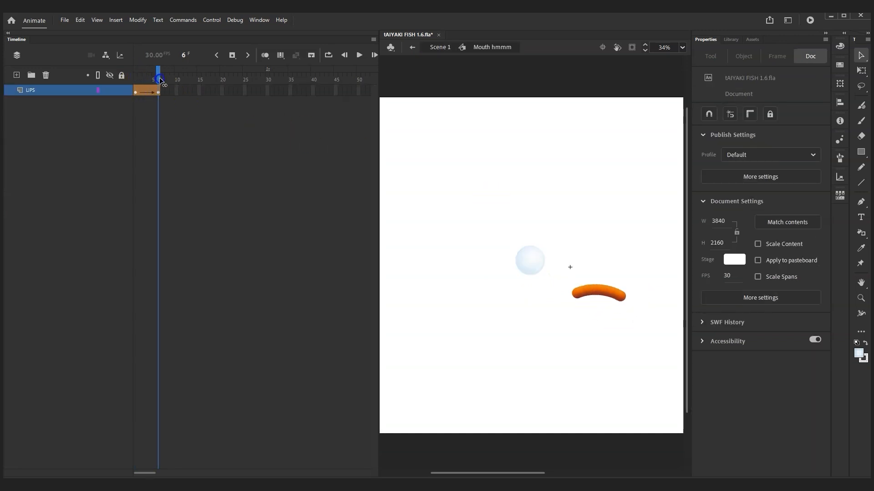
click(142, 78)
drag(145, 80, 166, 73)
click(832, 17)
click(329, 325)
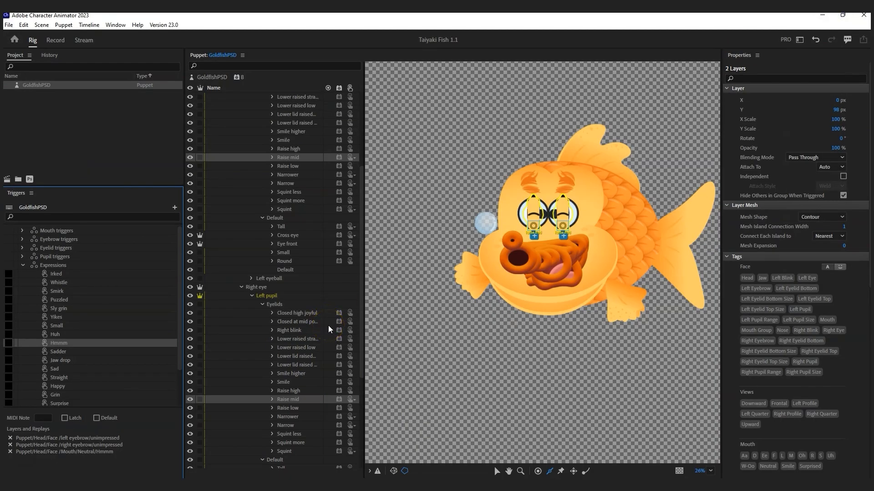
Step: Widen the Puppet layer list and attach both eyes' Lower raised straight eyelids to the Hmmm trigger
click(324, 344)
drag(366, 327, 396, 328)
click(302, 335)
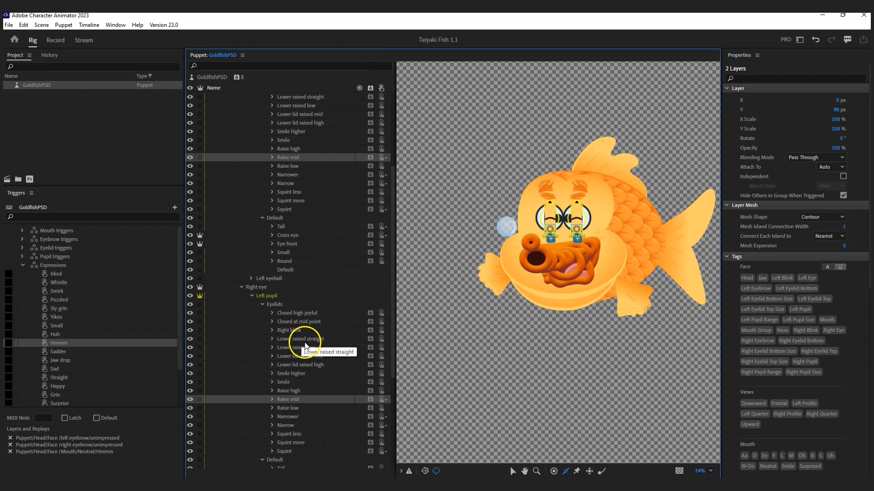
scroll(311, 356, down, 1)
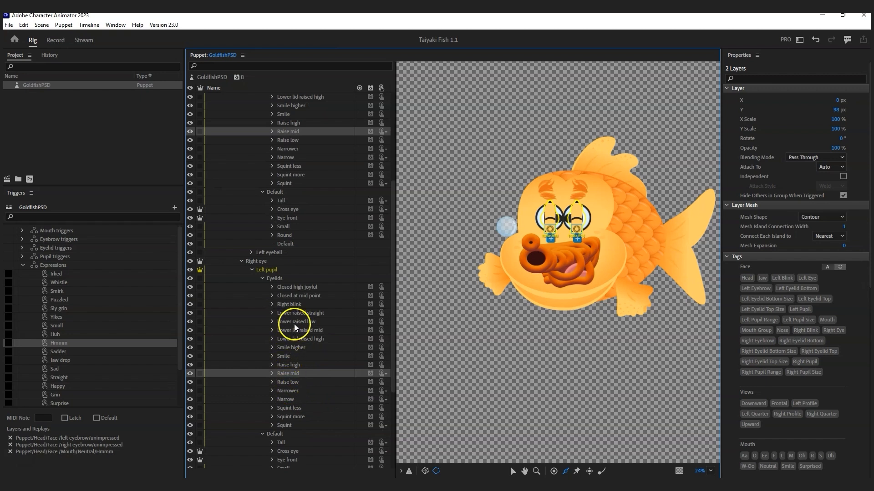
click(302, 313)
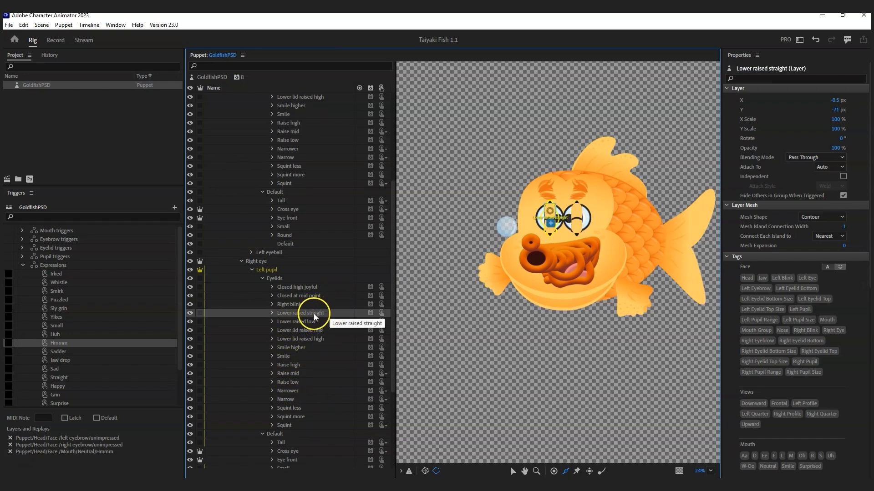
scroll(309, 309, up, 4)
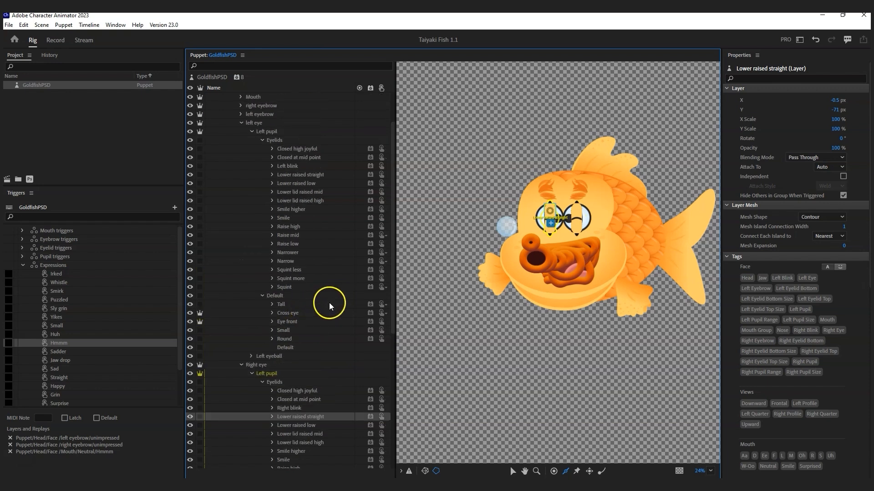
ctrl+click(315, 175)
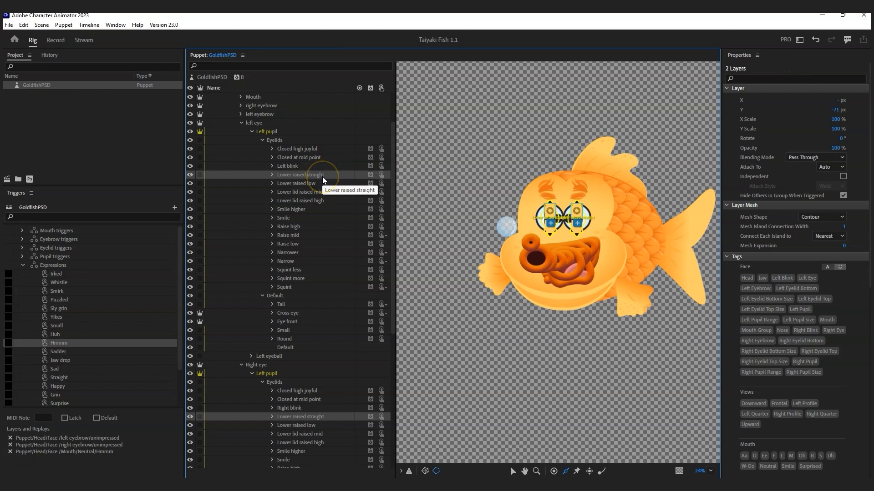
drag(320, 176, 102, 344)
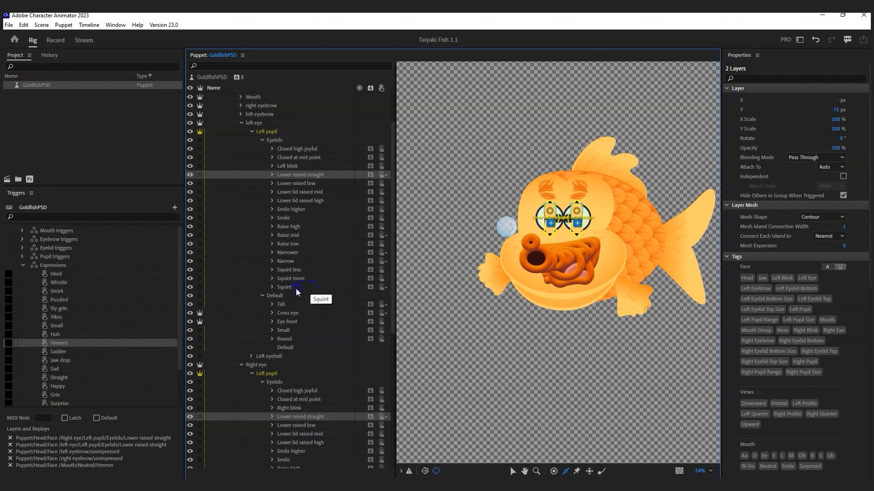
Step: Attach both eyes' Smile eyelids to the Sadder trigger
click(283, 218)
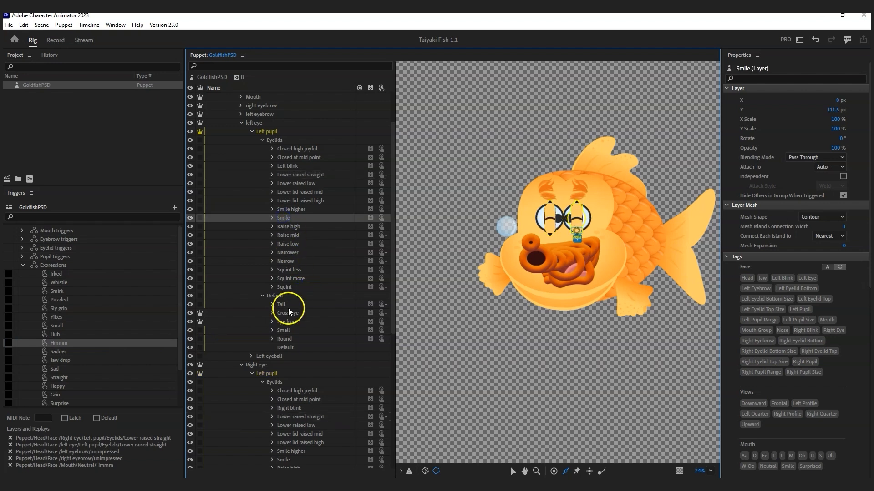
scroll(293, 369, down, 2)
ctrl+click(286, 409)
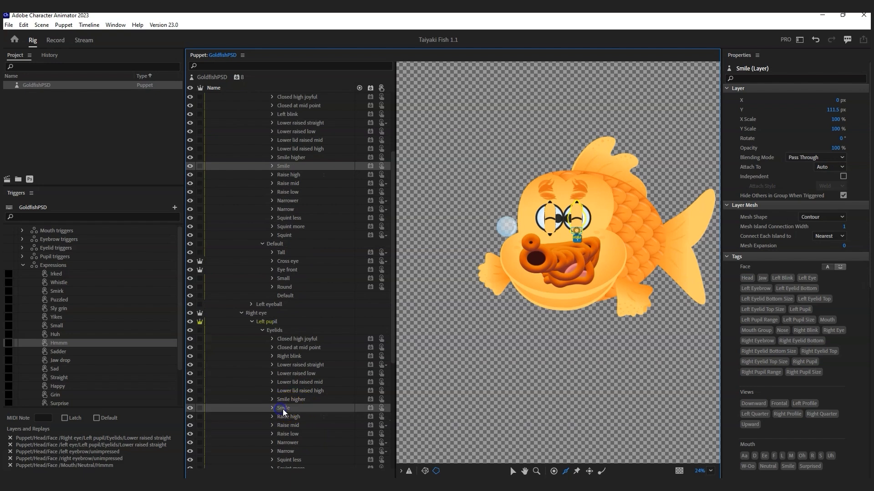
drag(285, 409, 77, 344)
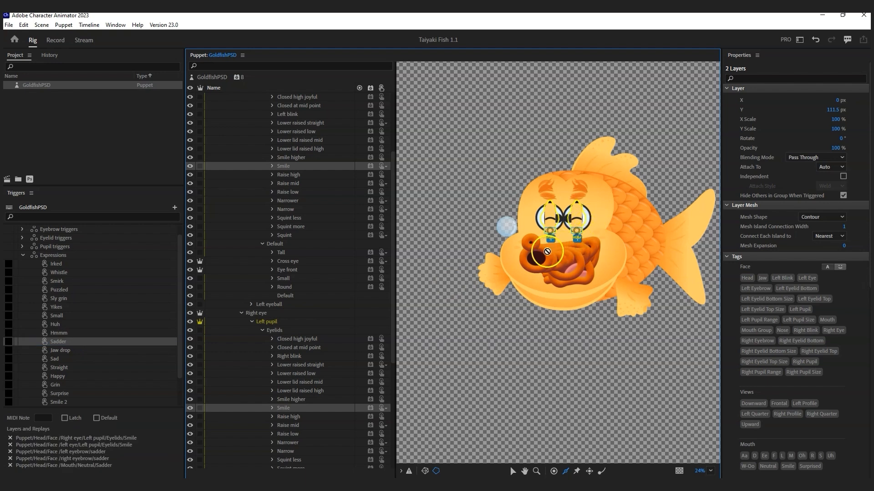
Step: Add both eyes' Raise high eyelids to an expression trigger
click(73, 350)
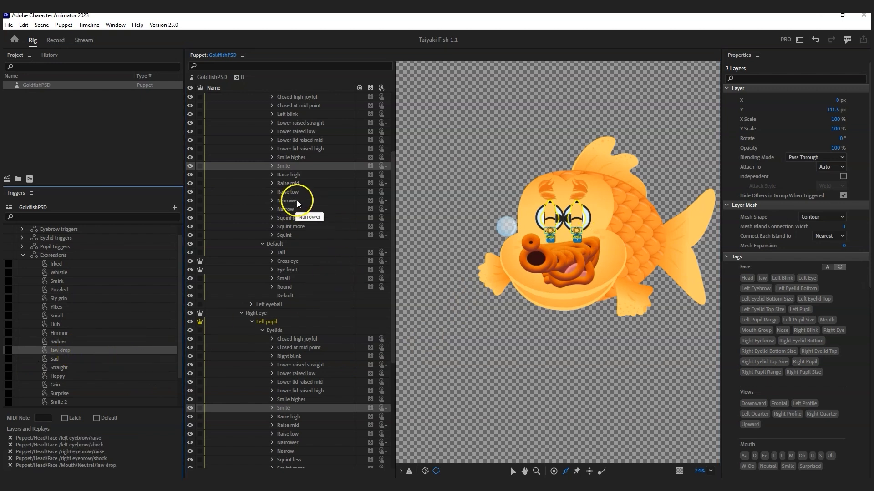
click(294, 174)
ctrl+click(304, 416)
drag(296, 417, 74, 339)
Step: Attach both eyes' Round pupils to the Straight trigger
click(72, 341)
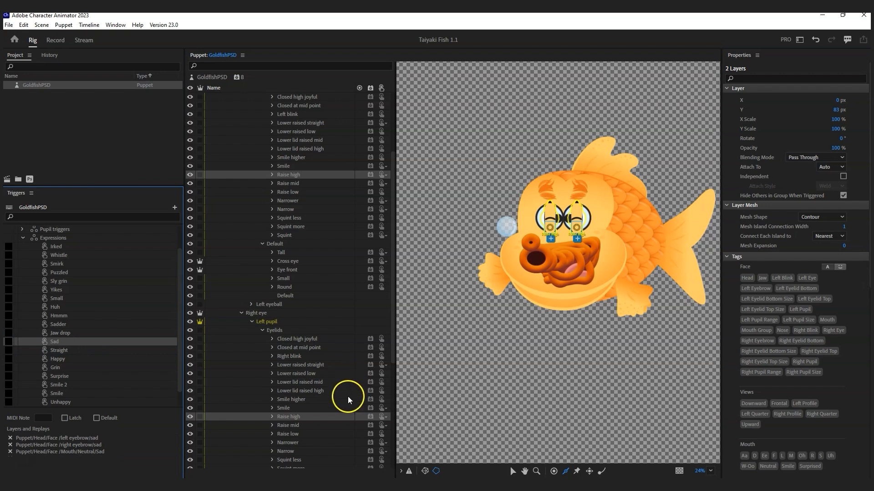
scroll(342, 417, down, 1)
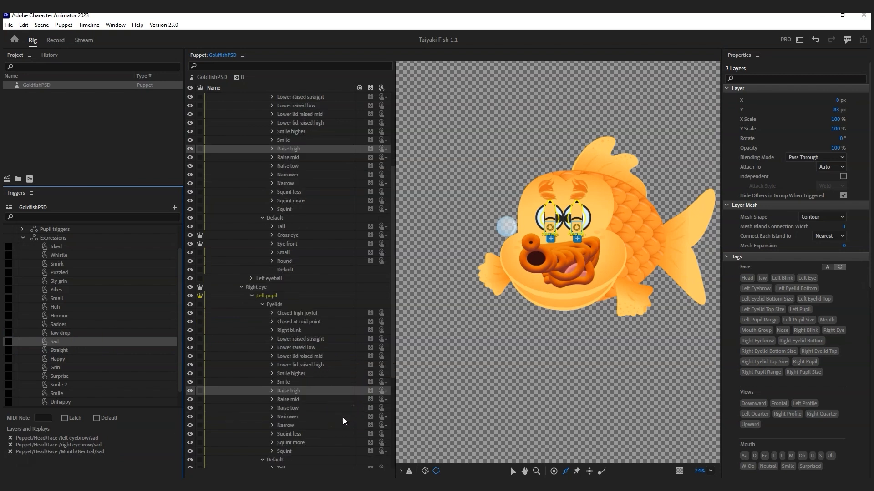
scroll(343, 416, down, 3)
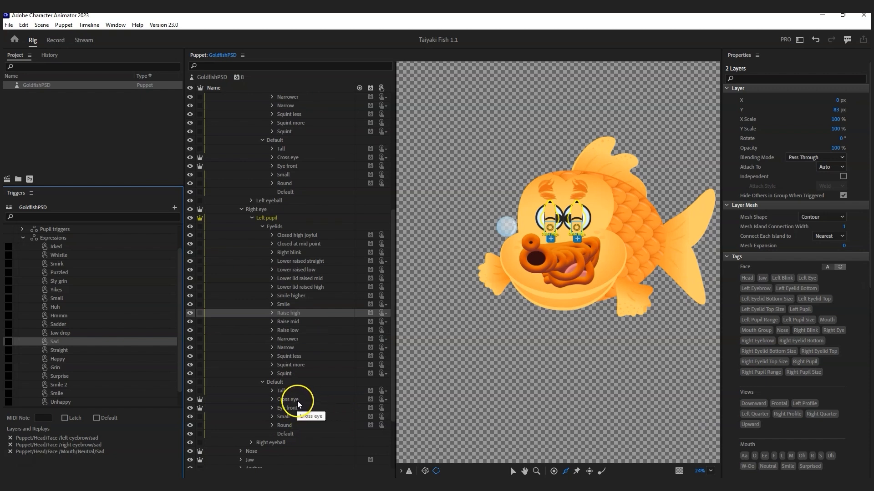
click(288, 425)
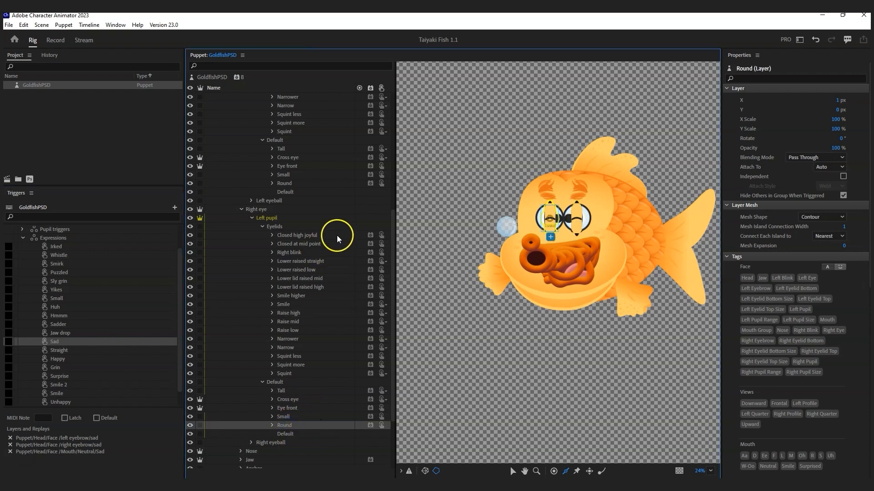
ctrl+click(287, 183)
drag(287, 184, 95, 361)
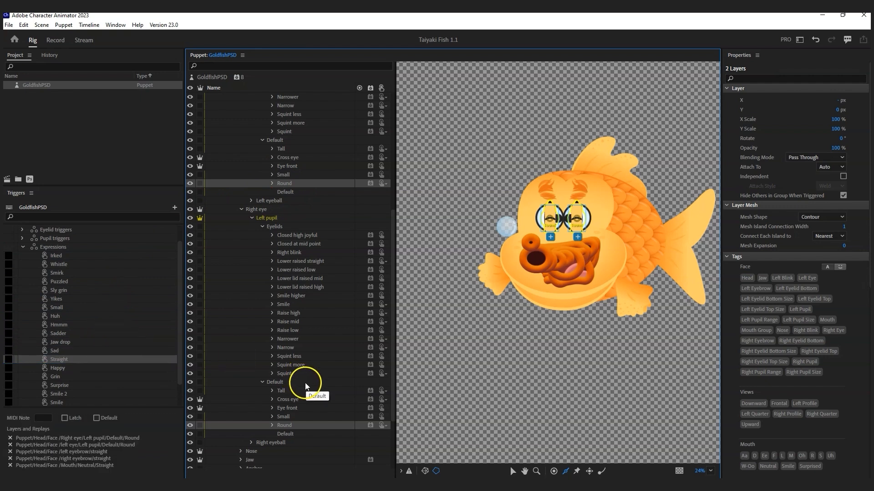
Step: Attach both Raise mid eyelids to an expression trigger and both Raise low eyelids to Grin
click(293, 321)
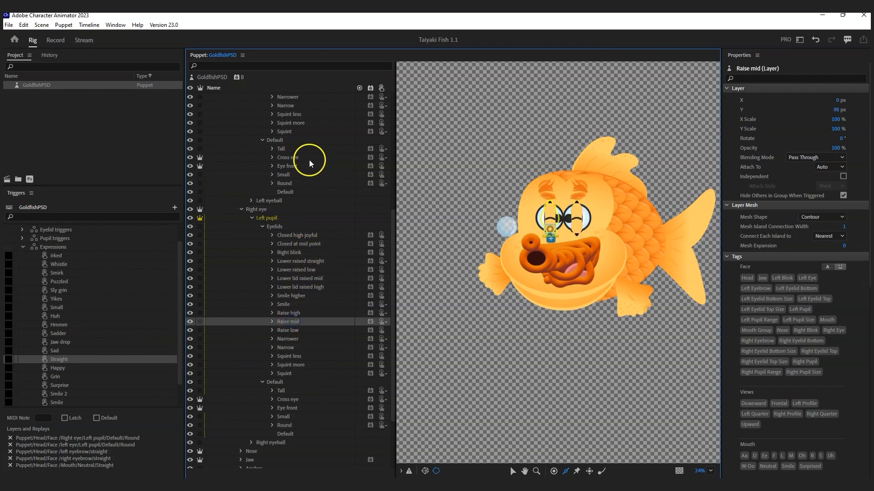
scroll(314, 178, up, 2)
ctrl+click(291, 131)
drag(291, 132, 78, 370)
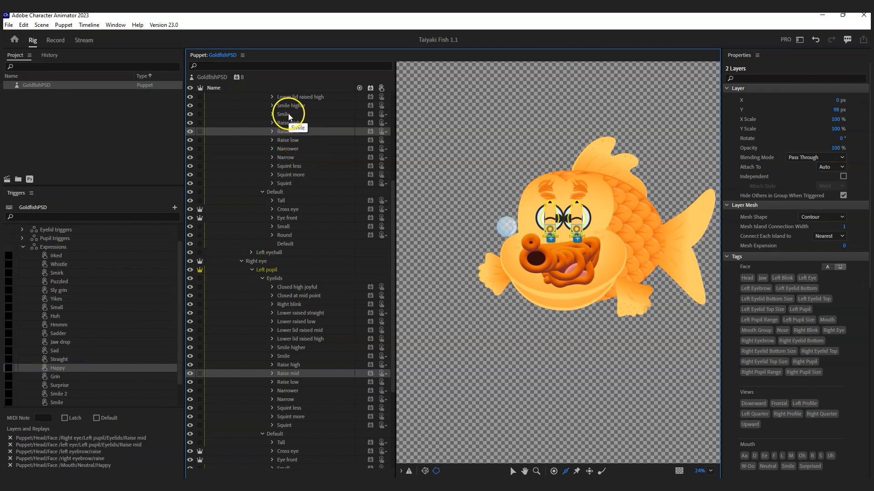
click(296, 139)
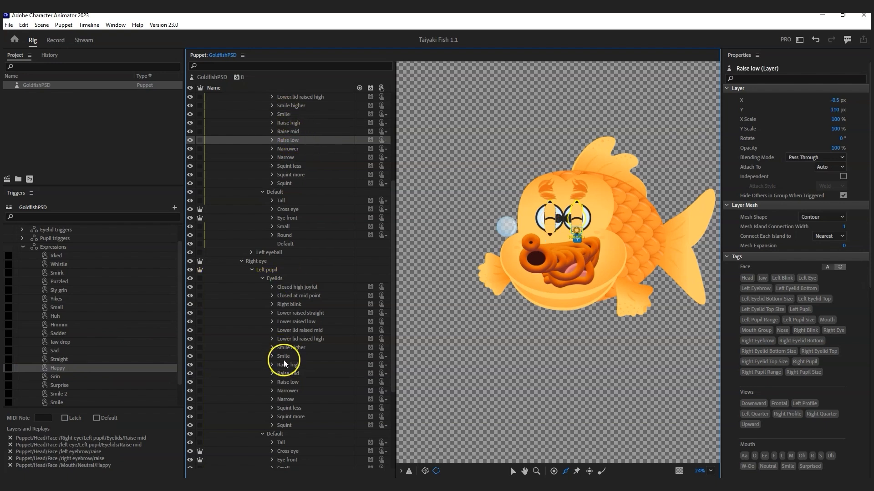
ctrl+click(294, 382)
drag(294, 381, 63, 381)
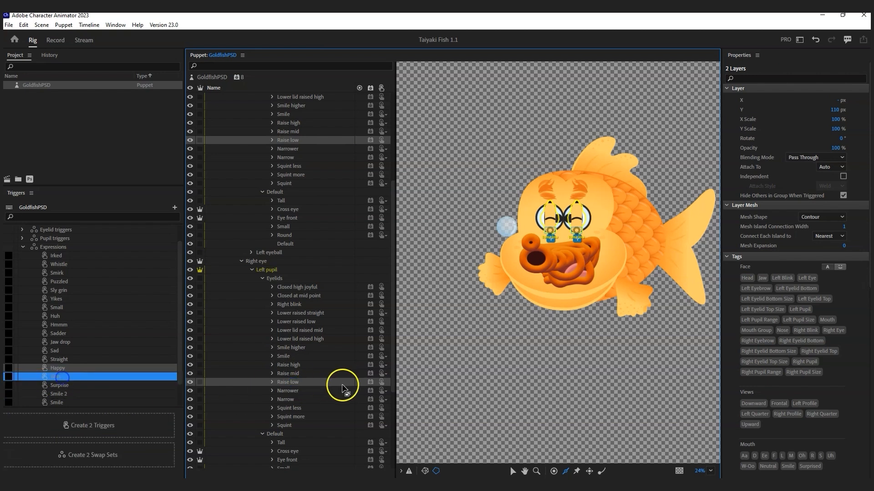
Step: Assign both eyes' Eye front pupil layers to the Surprise trigger
scroll(335, 384, down, 2)
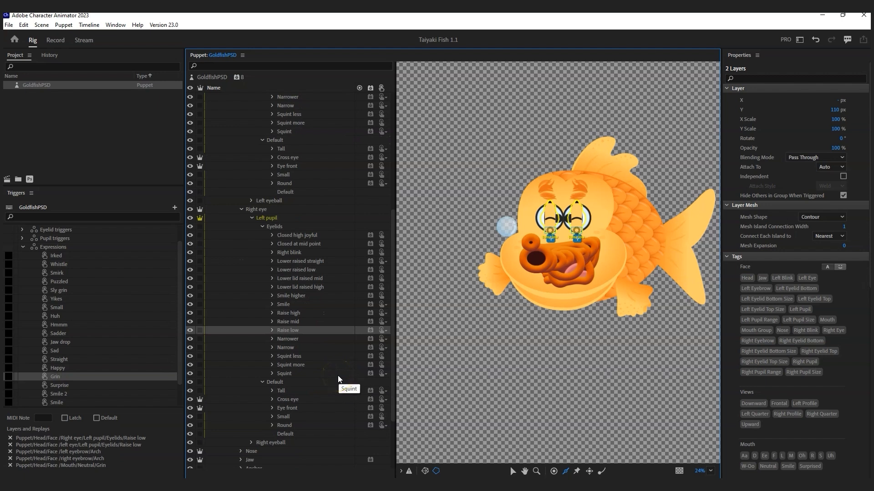
scroll(338, 376, down, 2)
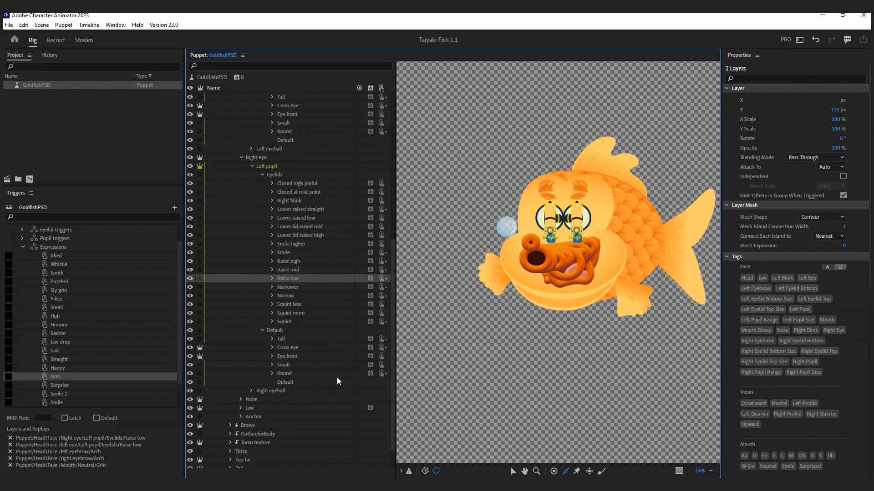
click(287, 363)
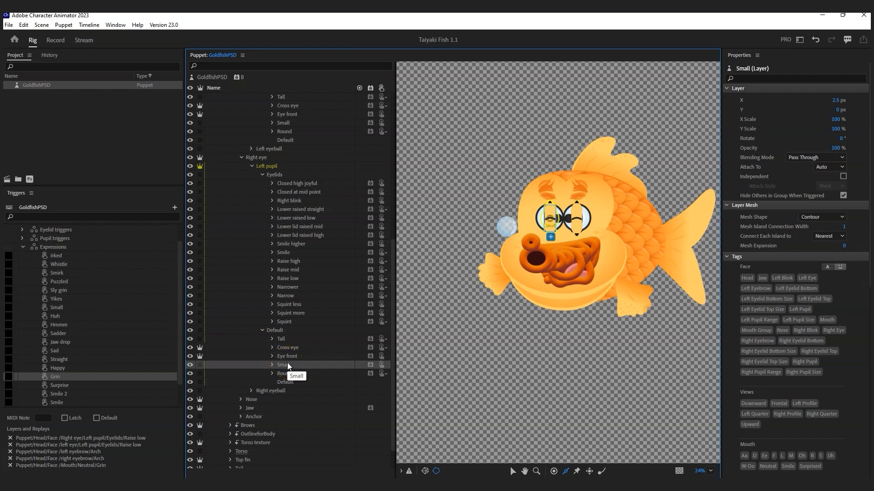
click(288, 356)
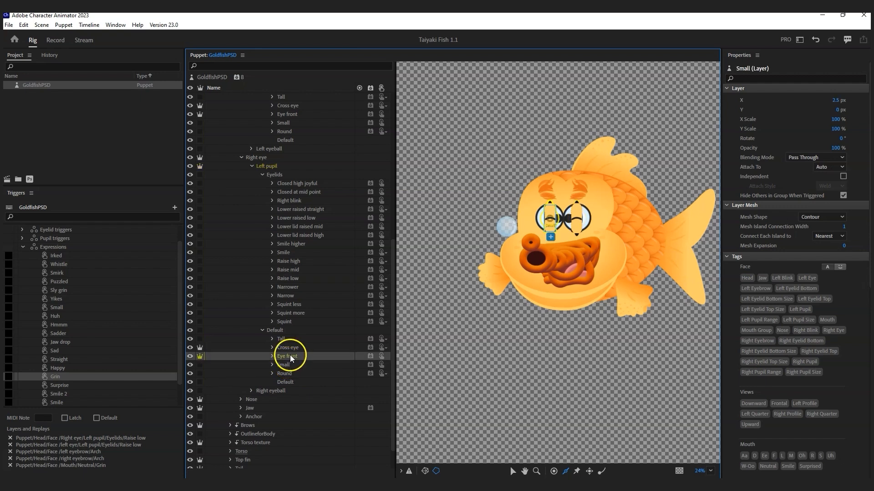
scroll(321, 274, down, 2)
ctrl+click(293, 165)
drag(294, 165, 84, 387)
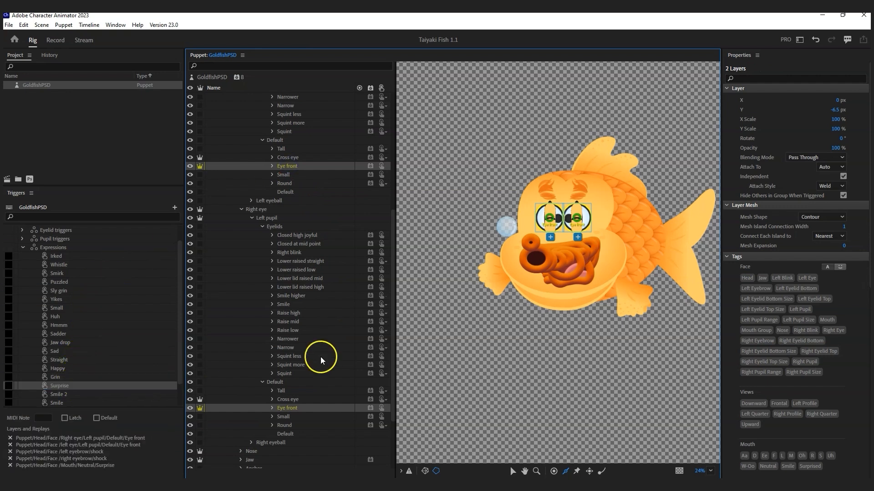
Step: Assign both eyes' Smile eyelid layers to the Smile trigger
click(66, 403)
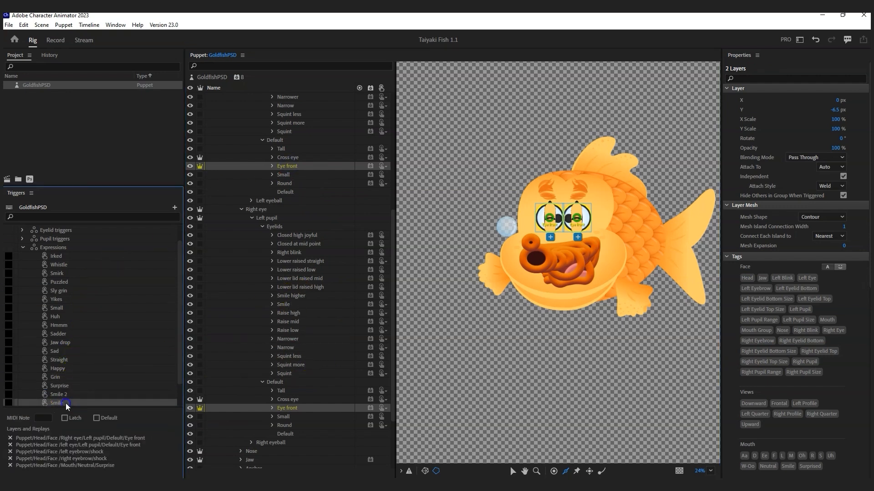
scroll(297, 141, down, 6)
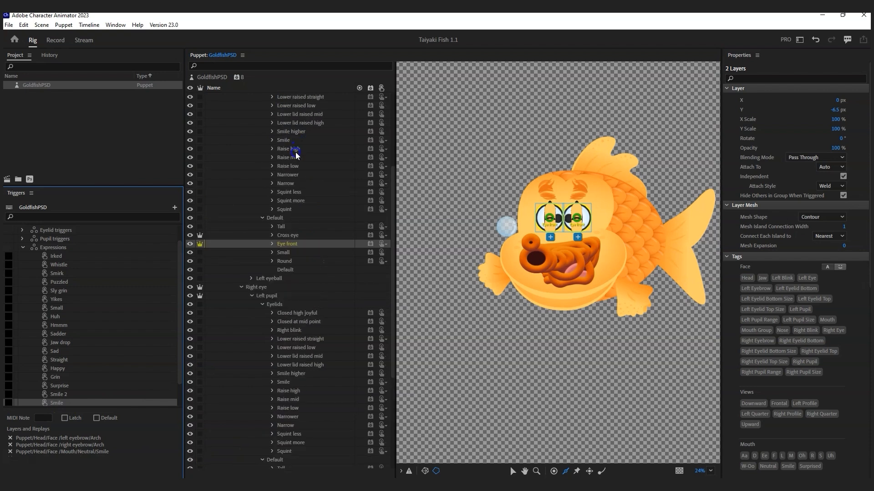
click(291, 144)
scroll(292, 149, down, 1)
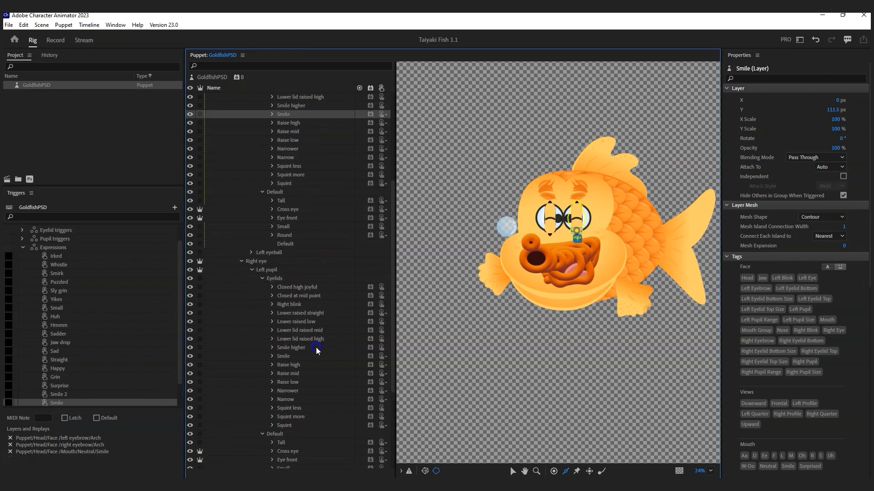
ctrl+click(285, 355)
drag(285, 356, 81, 370)
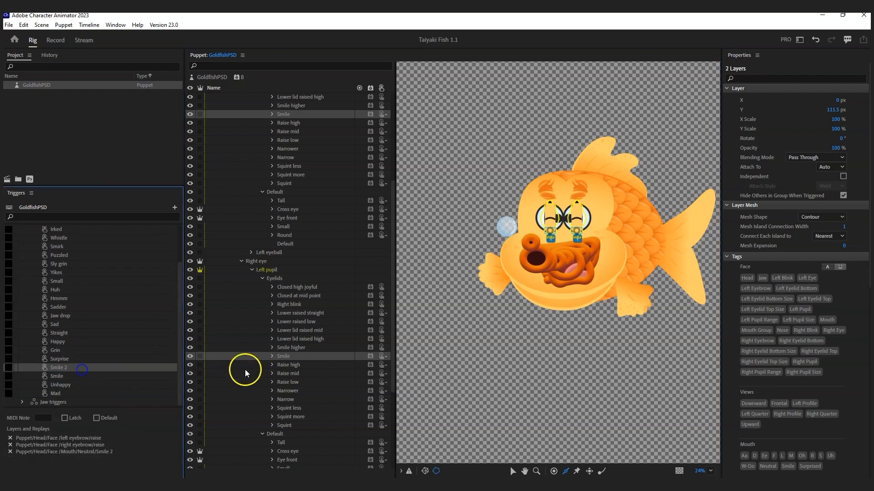
Step: Assign both Smile higher eyelids to Smile 2, then view the Unhappy trigger's layers
click(288, 348)
scroll(300, 198, up, 3)
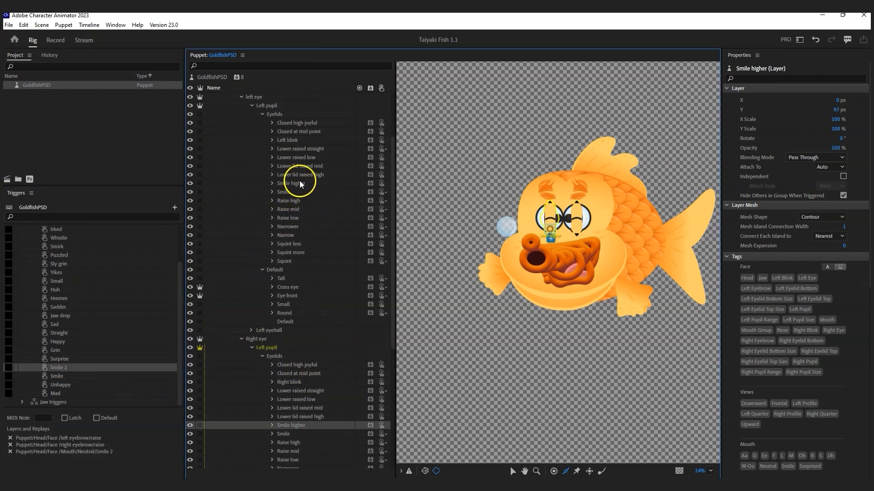
ctrl+click(300, 183)
drag(296, 184, 86, 369)
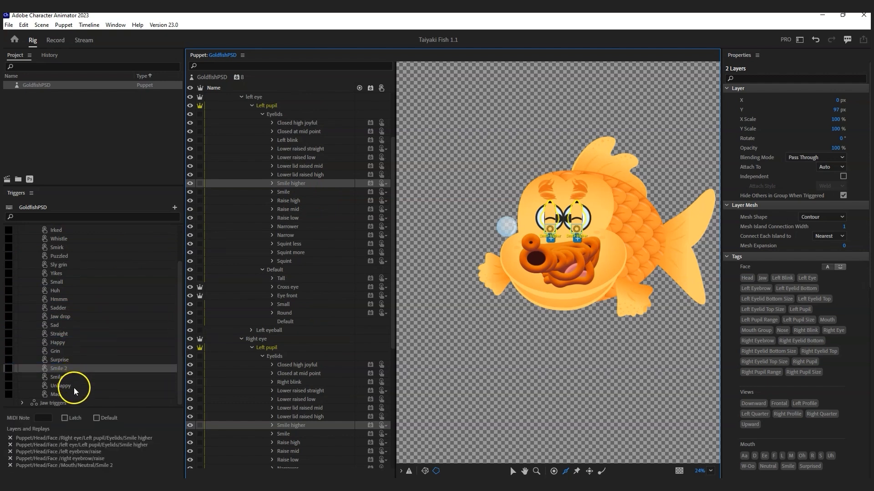
click(74, 387)
scroll(329, 385, down, 3)
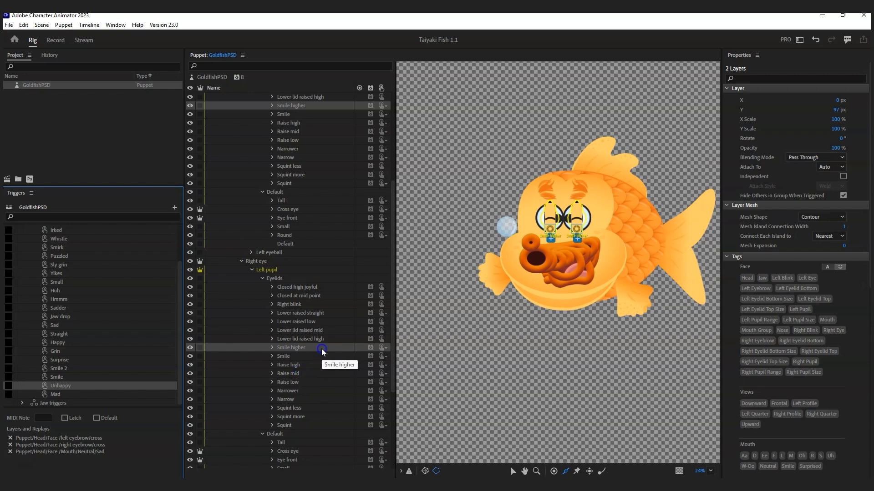
Step: Assign both eyes' Smile eyelid layers to the Unhappy trigger
scroll(318, 355, down, 2)
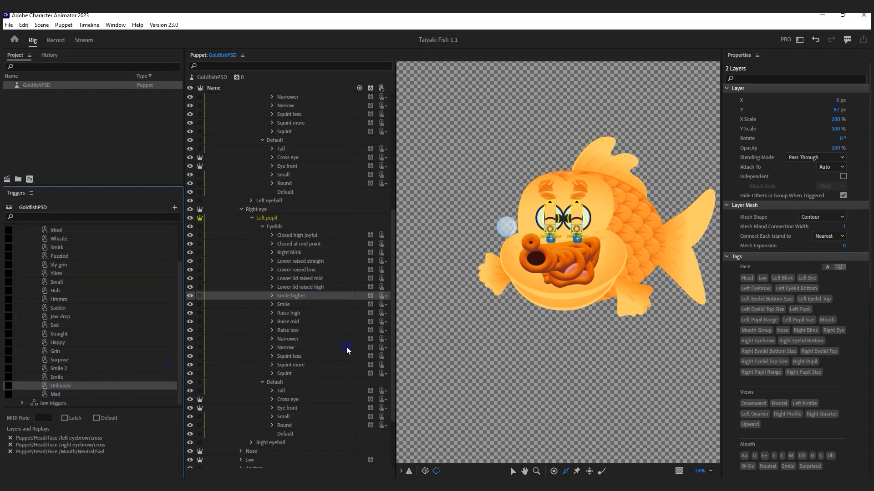
click(284, 304)
scroll(319, 282, up, 5)
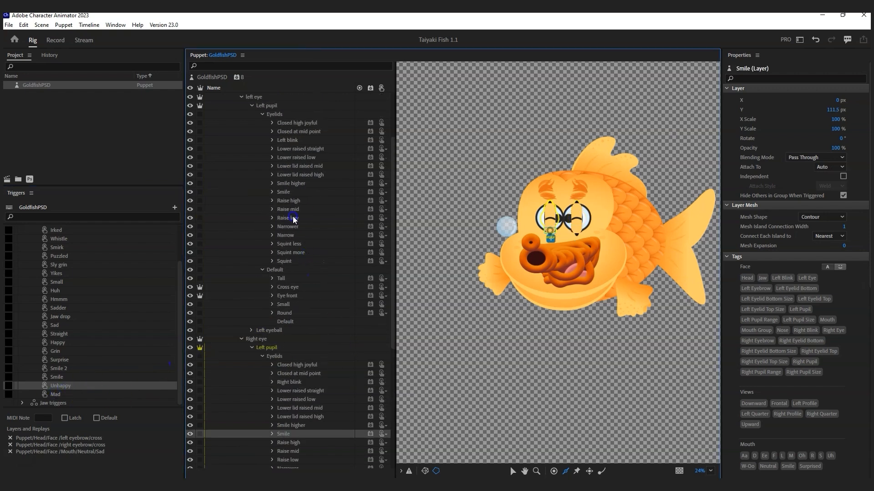
ctrl+click(284, 192)
drag(284, 192, 84, 387)
Step: Assign both eyes' Squint more eyelid layers to the Mad trigger
click(69, 394)
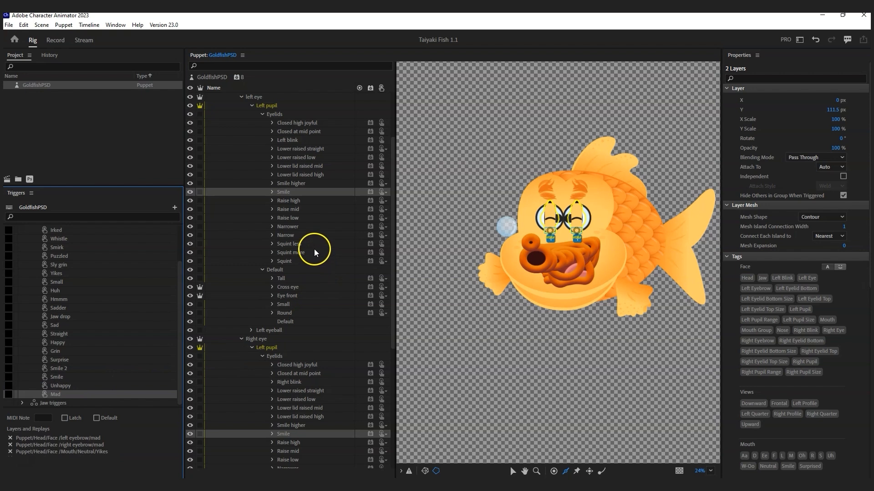
click(287, 253)
scroll(318, 360, down, 4)
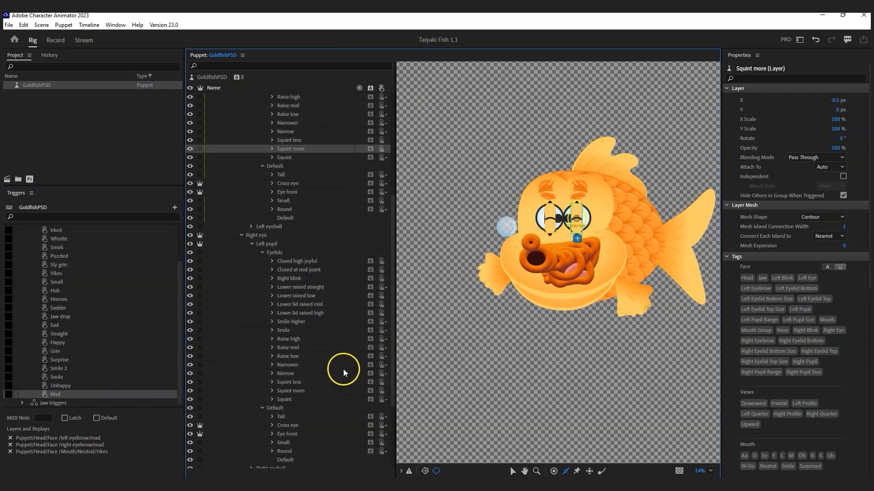
ctrl+click(296, 392)
drag(301, 389, 88, 396)
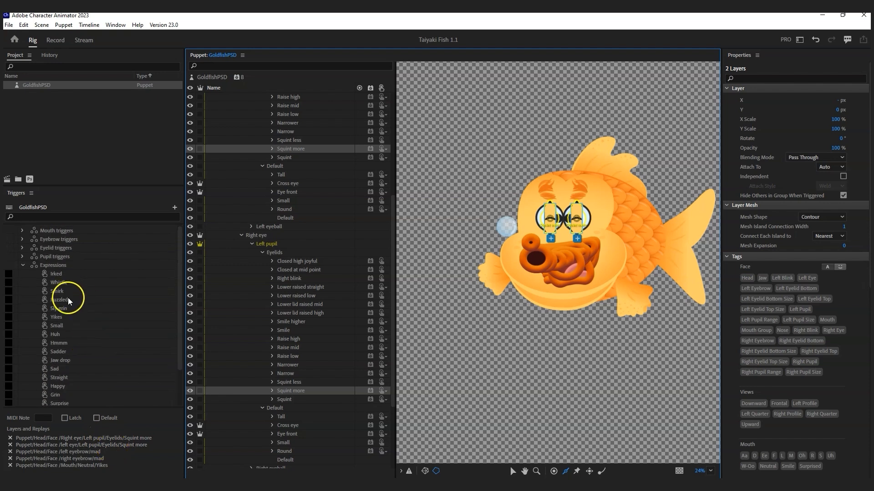
Step: Add all expression triggers as buttons in the GoldfishPSD puppet's Controls layout
drag(637, 18, 429, 93)
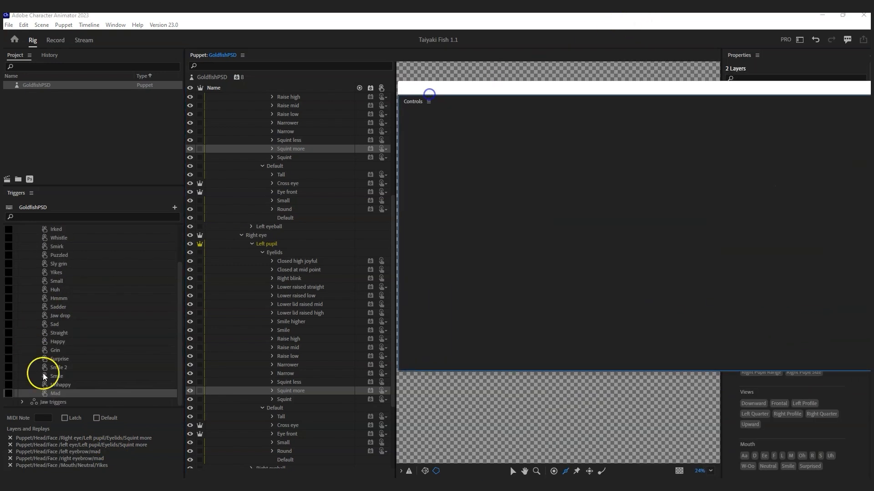
scroll(77, 378, up, 3)
shift+click(56, 275)
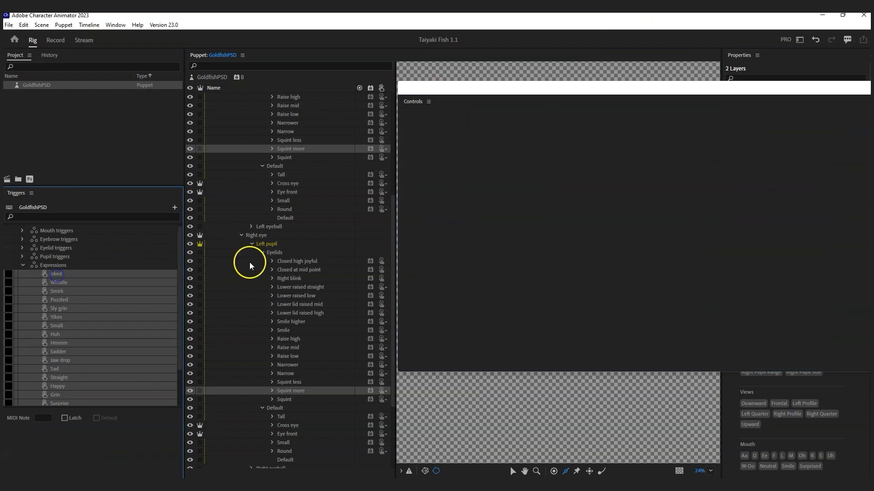
click(432, 118)
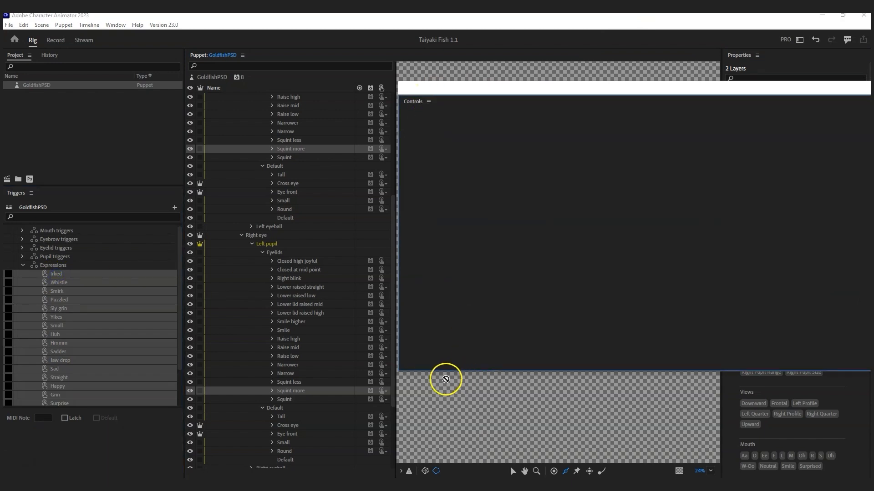
click(45, 85)
scroll(509, 237, up, 3)
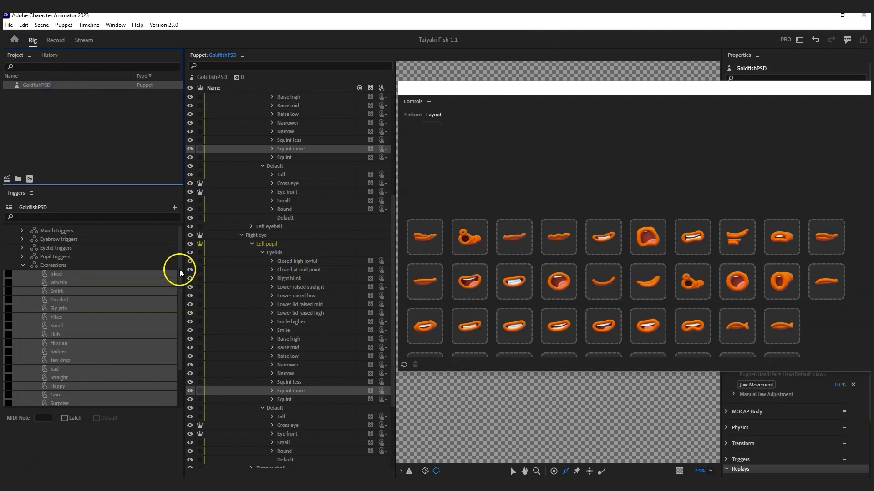
drag(56, 275, 410, 132)
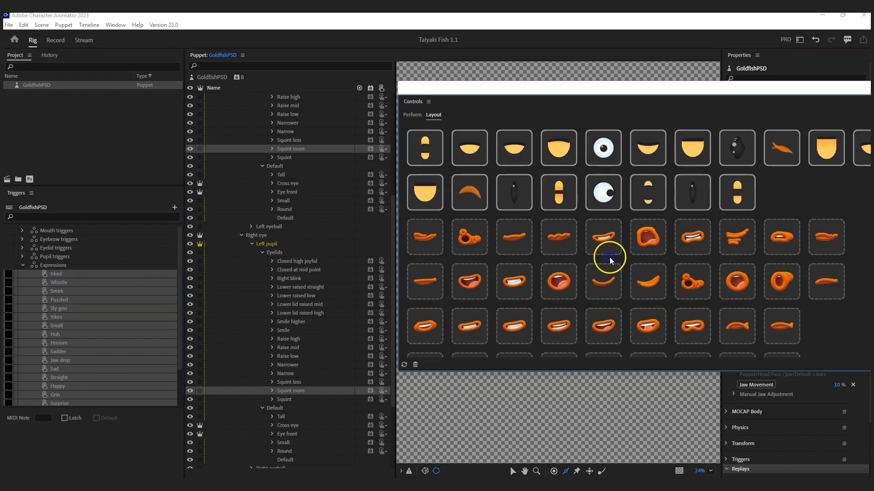
Step: Widen the Controls panel, move the last two buttons to a second row, then move it aside
drag(457, 88, 230, 88)
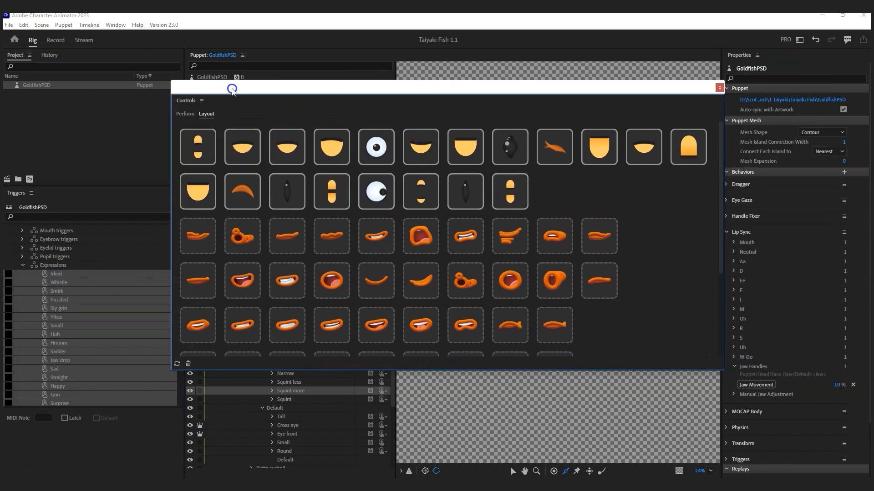
drag(718, 214, 781, 212)
drag(627, 153, 545, 190)
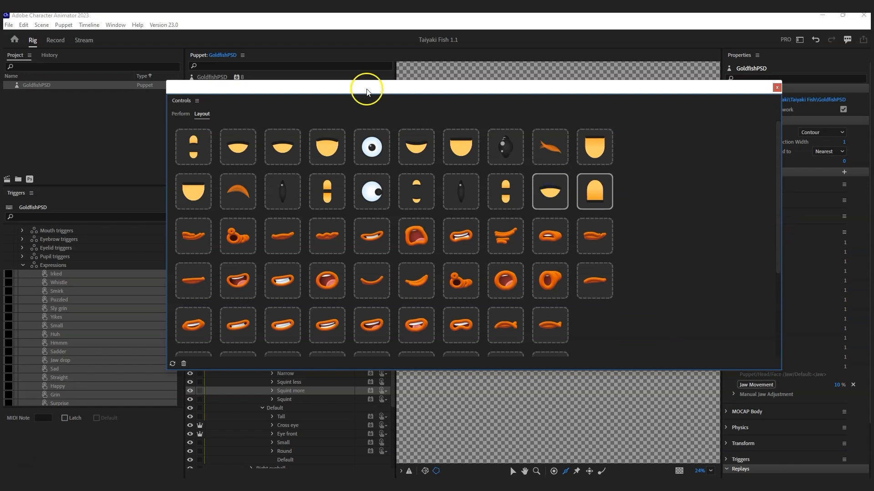
drag(366, 87, 873, 21)
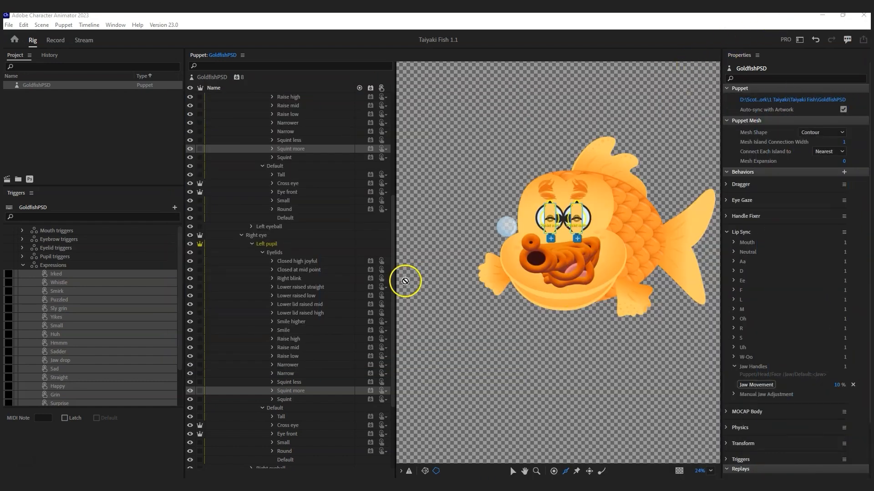
click(38, 84)
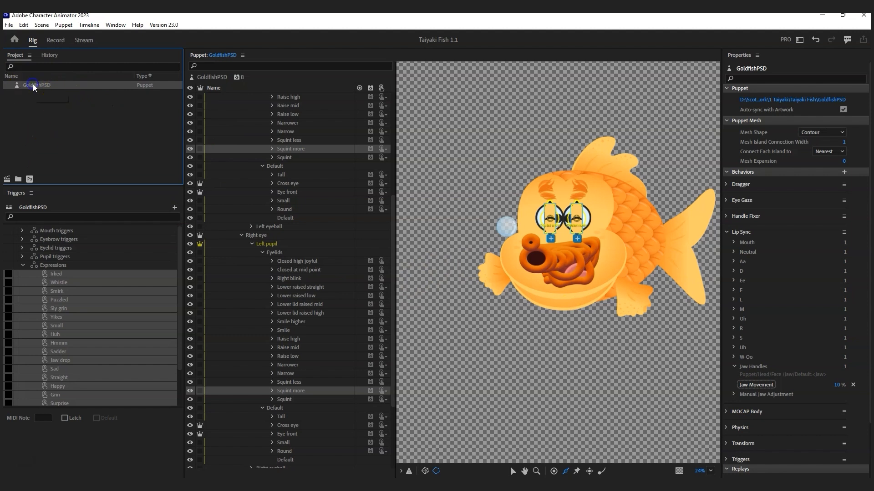
Step: Create a scene with the GoldfishPSD puppet, disable the camera input, and show the puppet's properties
click(7, 180)
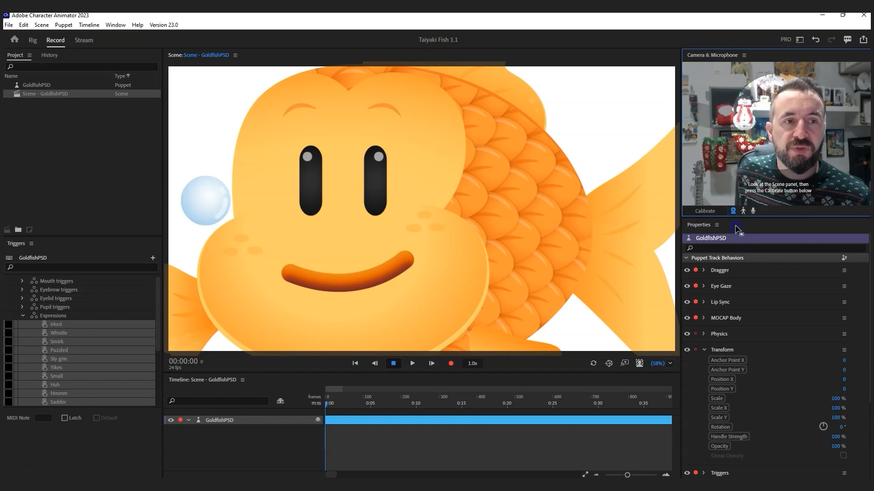
click(732, 210)
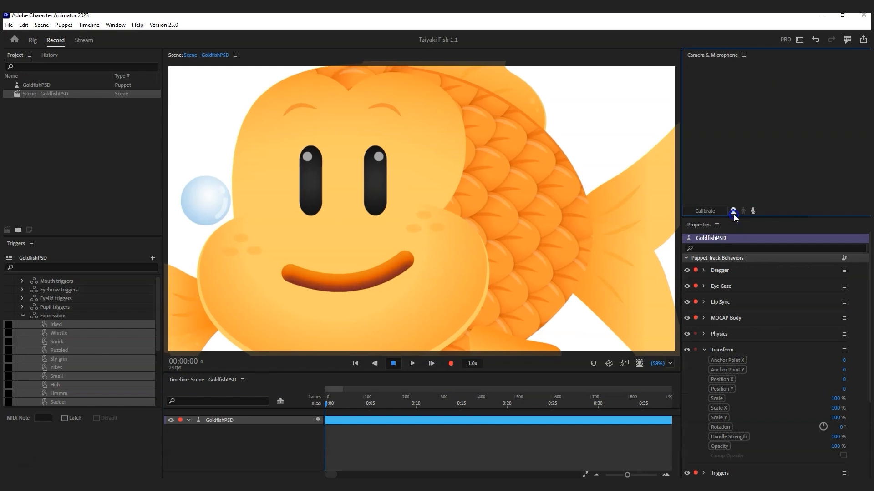
click(215, 420)
click(48, 93)
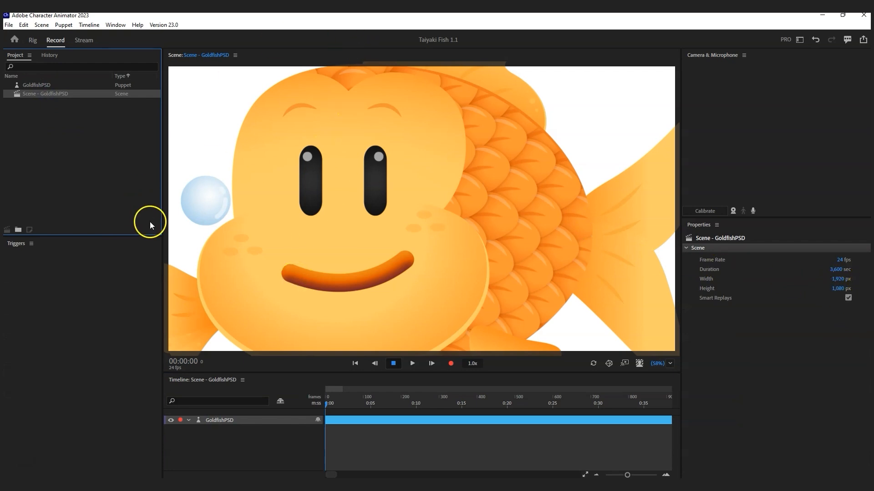
click(232, 420)
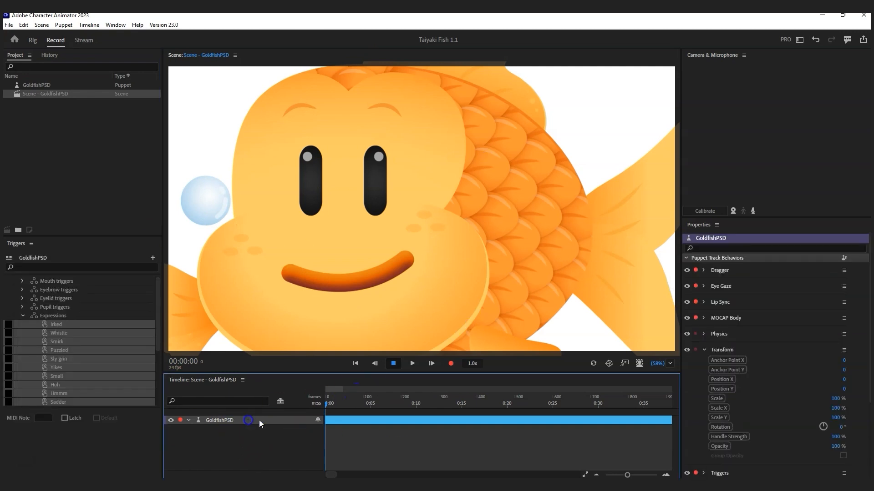
scroll(744, 404, down, 3)
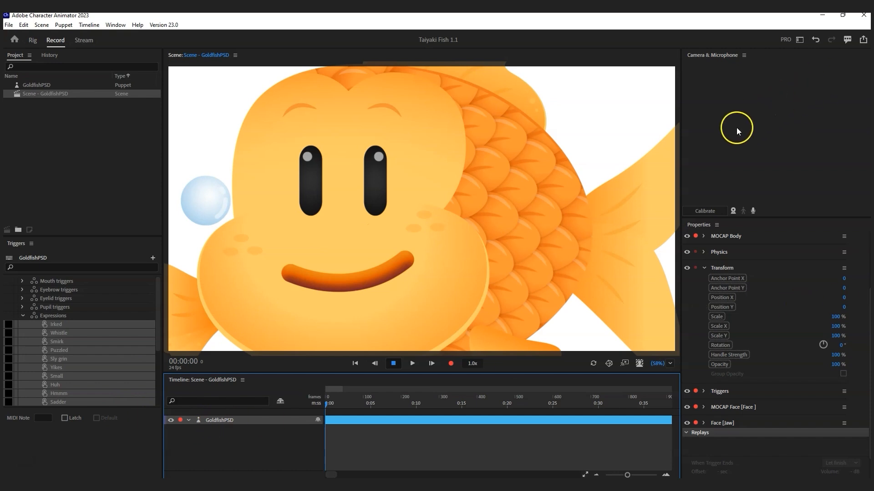
click(757, 343)
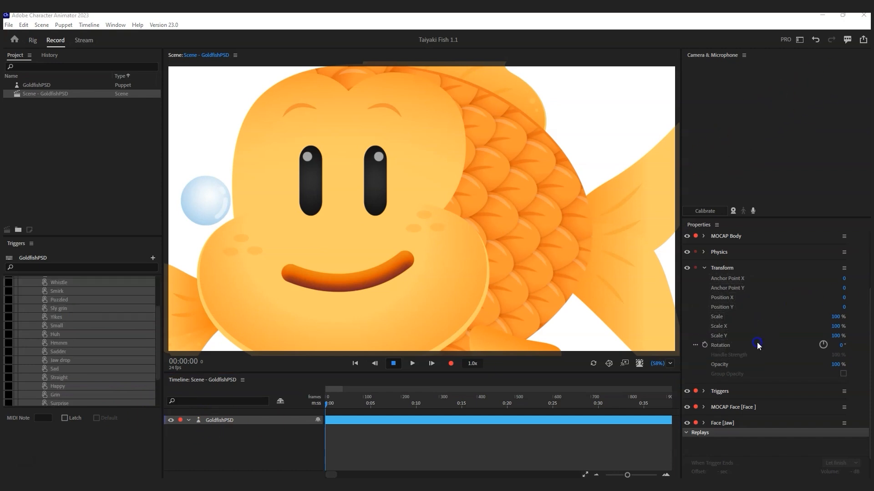
Step: Scale the fish puppet down to 56% and pull its lower fin to test it
scroll(767, 366, up, 3)
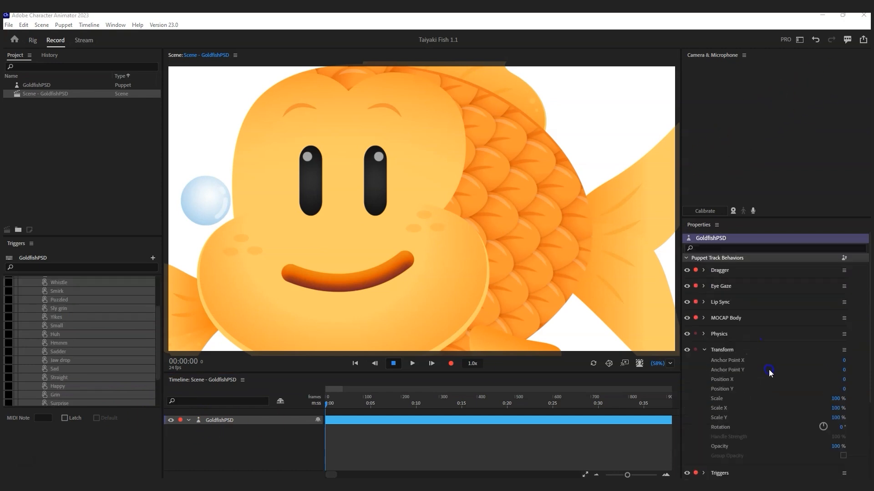
drag(837, 400, 612, 402)
mouse_move(422, 282)
mouse_down()
mouse_move(436, 301)
mouse_move(455, 292)
mouse_up()
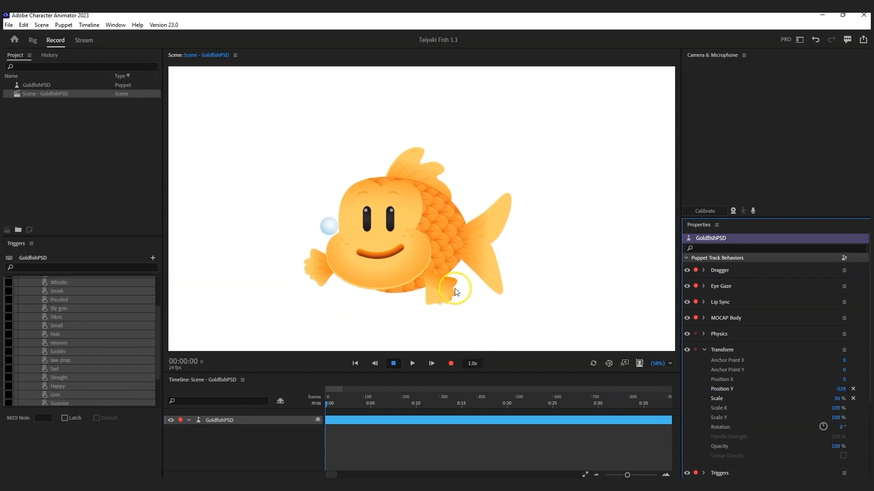
drag(427, 296, 442, 285)
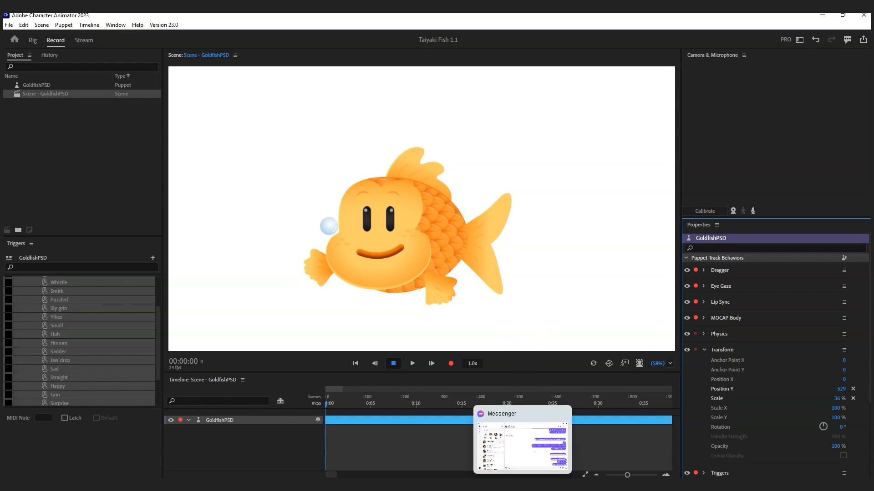
Step: In Photoshop, flip the left eye's Default pupil group horizontally
click(455, 486)
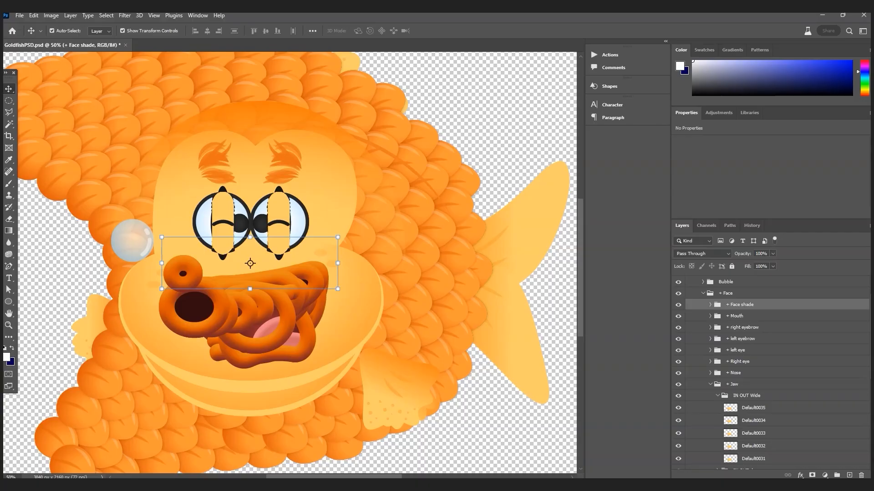
click(223, 191)
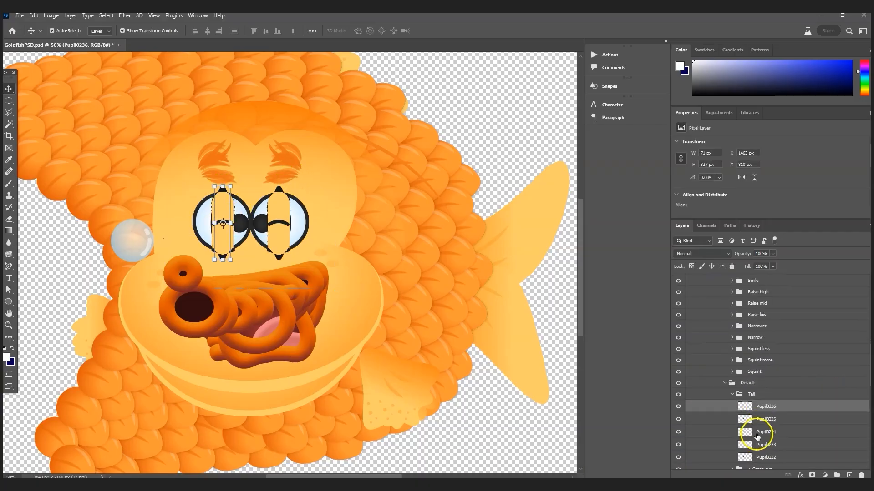
click(732, 395)
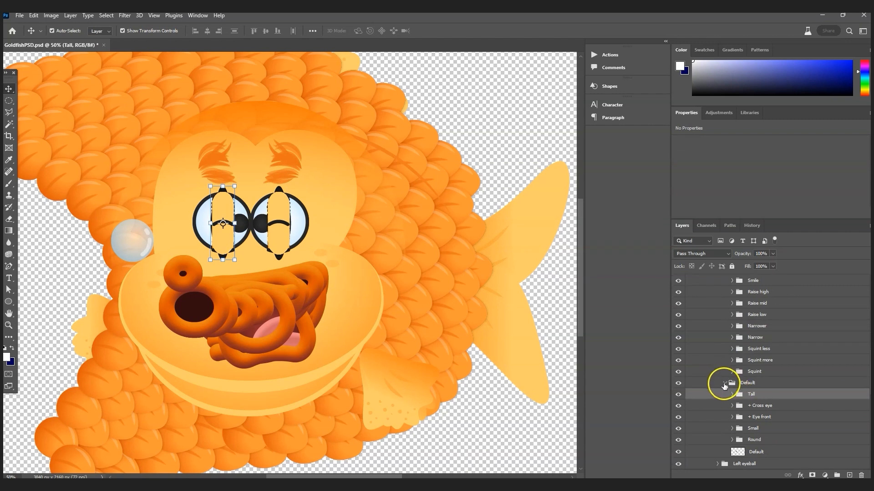
click(724, 384)
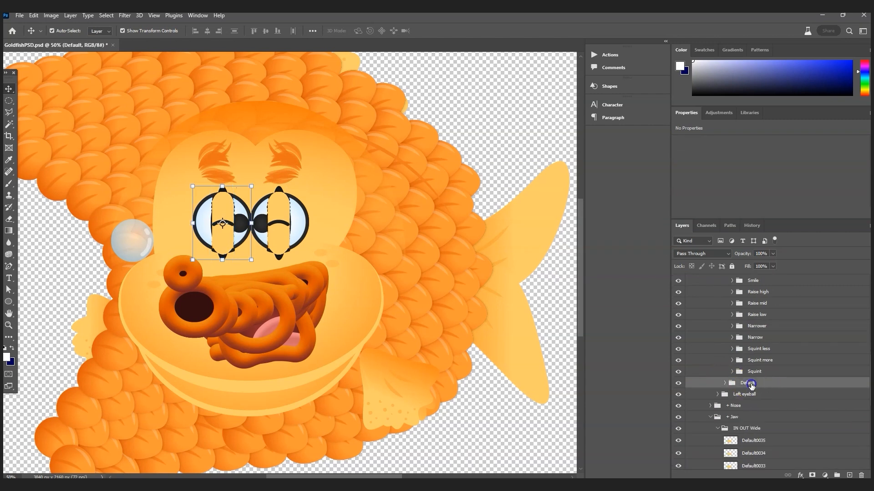
click(33, 16)
mouse_move(113, 225)
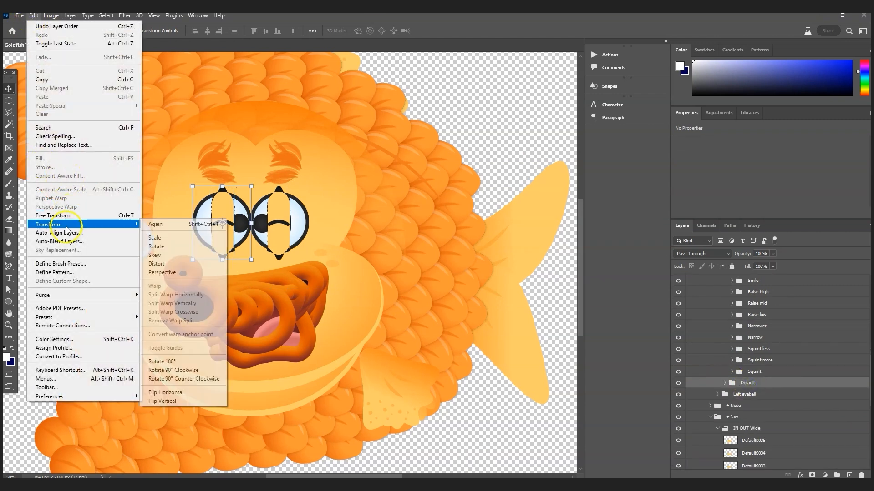
click(178, 392)
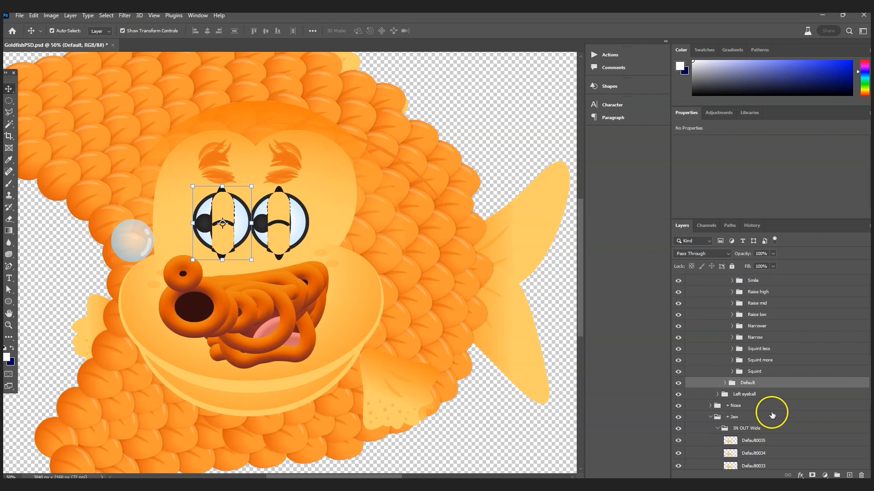
Step: Flip the Cross eye and Eye front groups horizontally
click(724, 386)
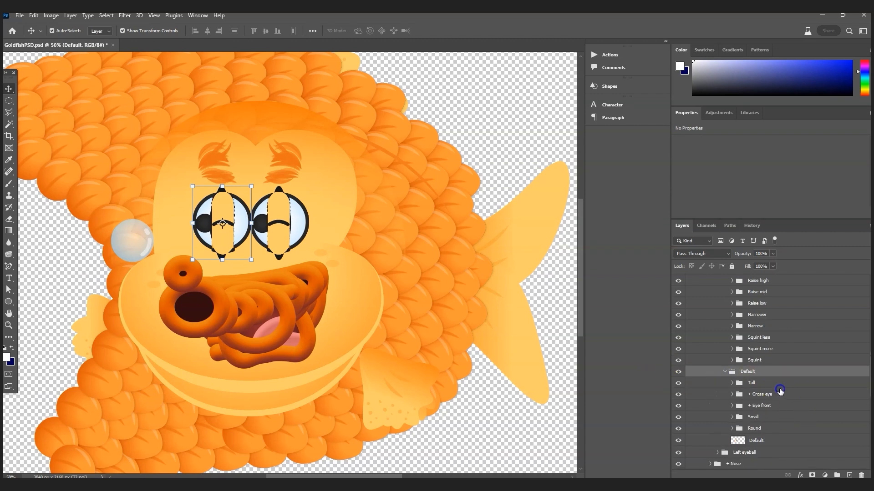
click(779, 396)
shift+click(803, 405)
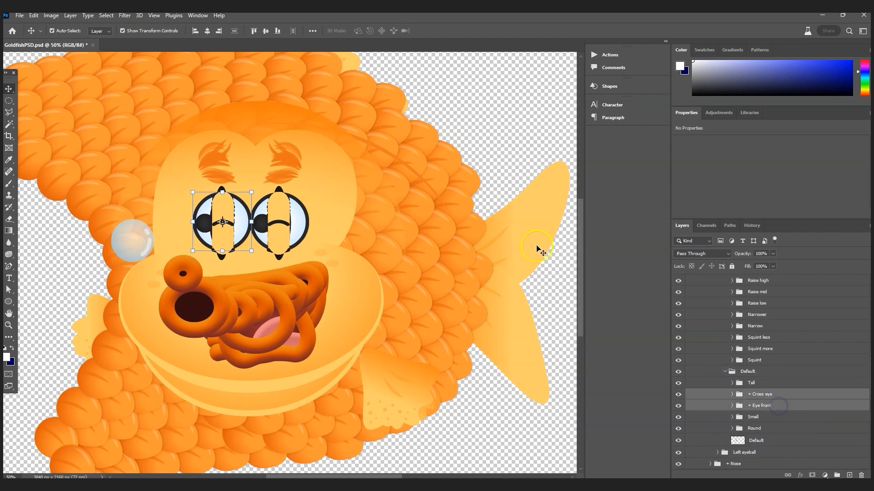
click(33, 15)
mouse_move(83, 226)
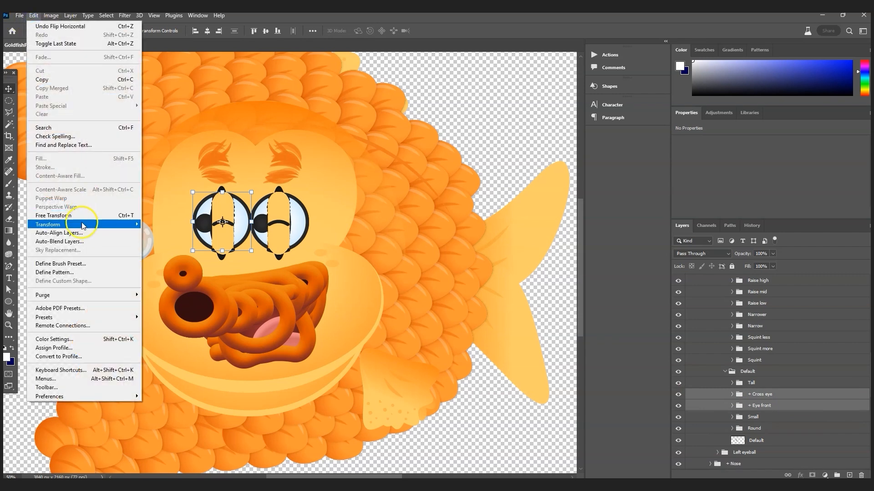
click(175, 393)
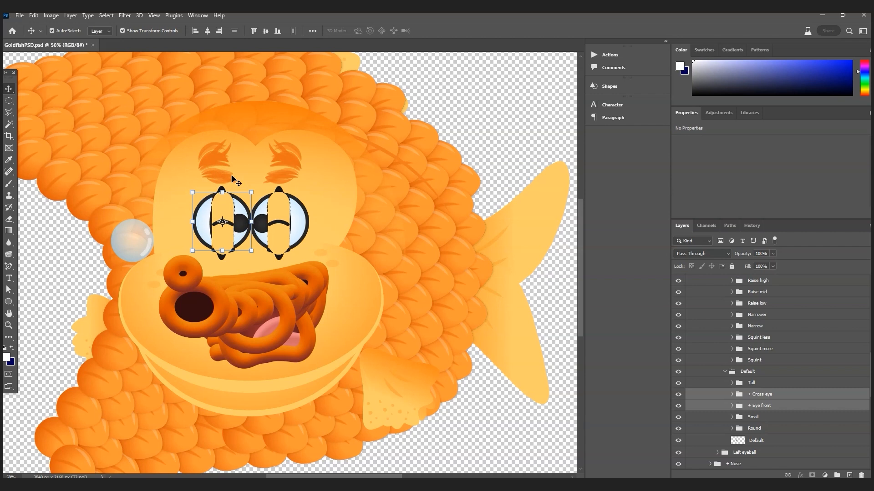
Step: Save GoldfishPSD.psd and return to Character Animator
click(19, 15)
click(42, 118)
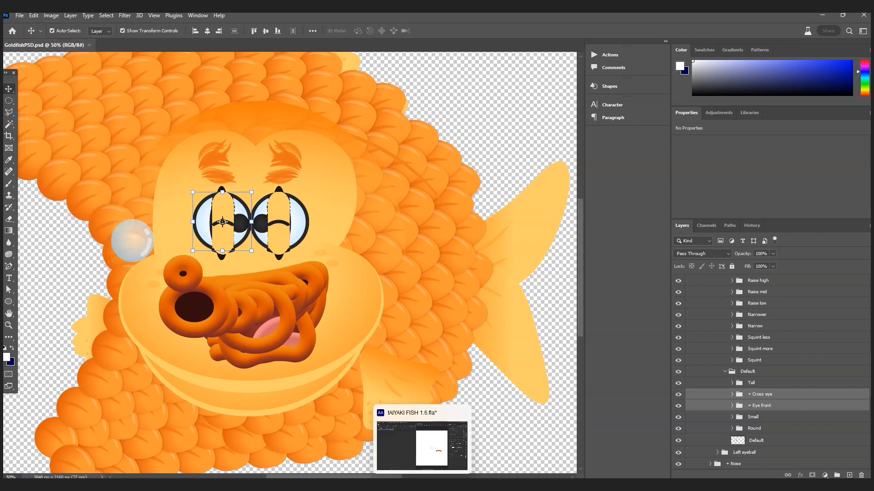
click(415, 485)
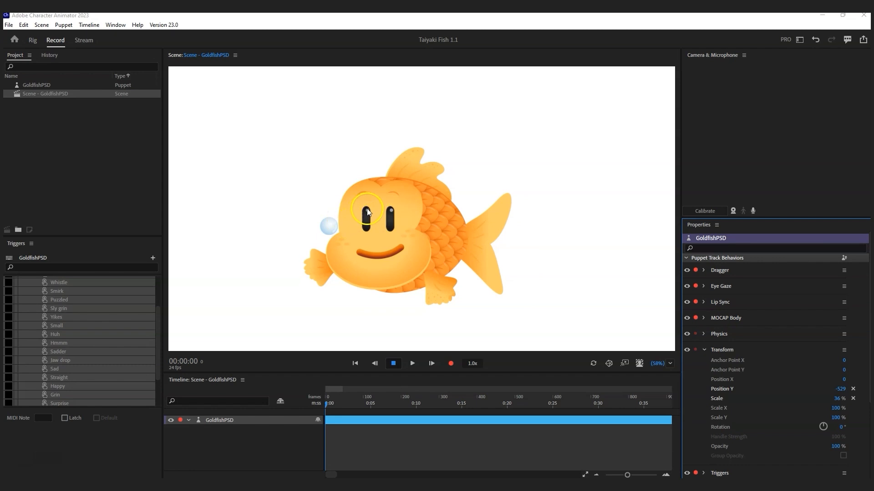
Step: Bring the Controls panel over the scene and test the first mouth trigger and the "O" mouth
drag(619, 128, 250, 384)
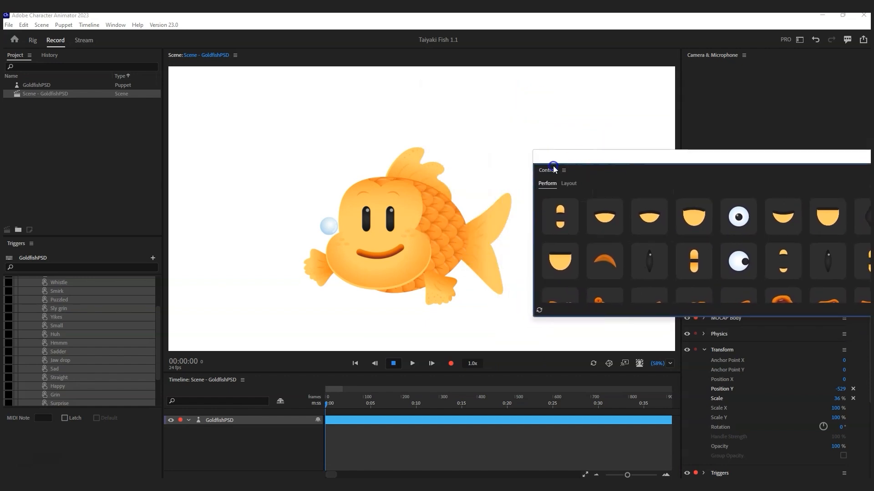
scroll(452, 423, down, 5)
scroll(451, 423, up, 5)
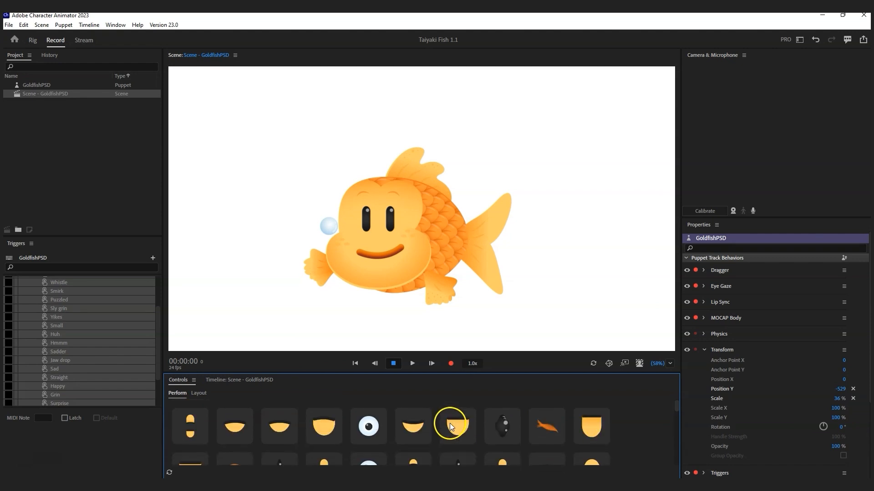
scroll(331, 421, down, 5)
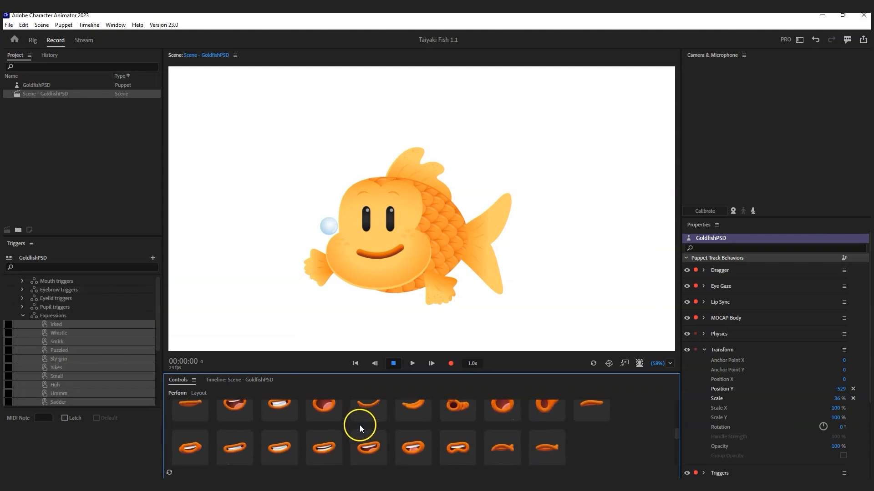
click(193, 420)
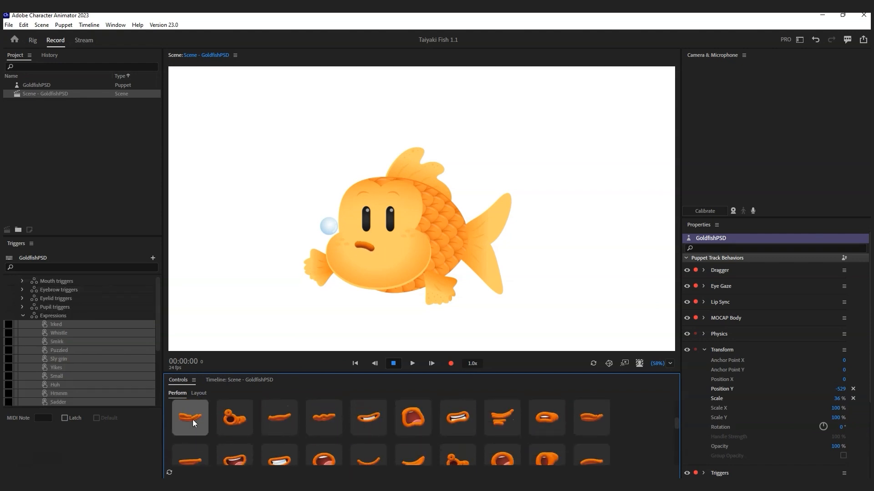
click(193, 419)
click(229, 419)
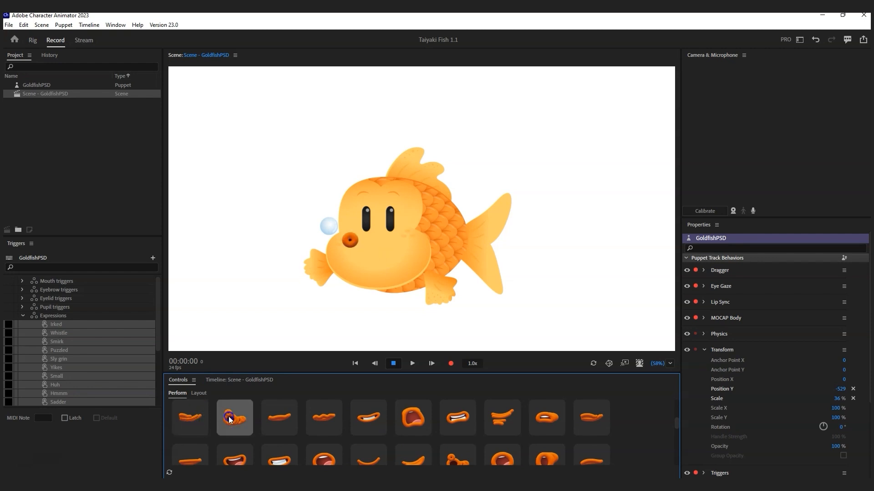
click(229, 419)
click(229, 418)
Step: Toggle the small pout mouth repeatedly, then test the flat wavy mouth trigger
click(192, 417)
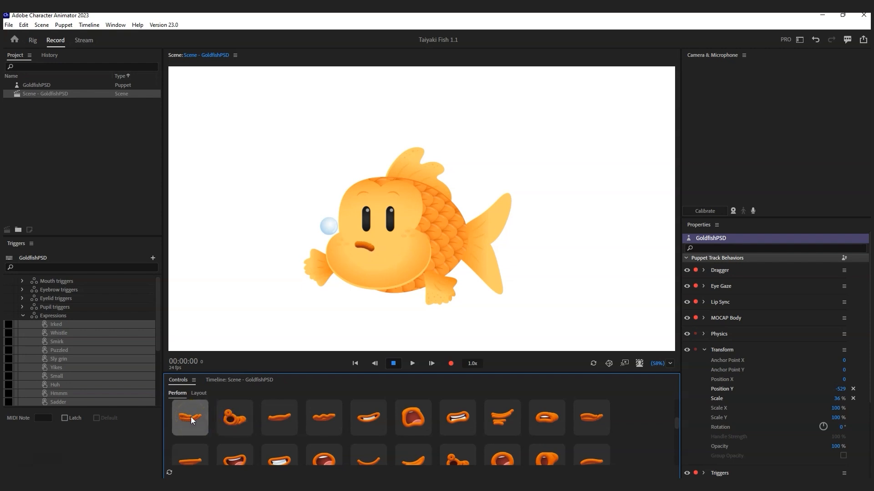
click(191, 417)
click(191, 417)
click(190, 416)
click(190, 417)
click(191, 417)
click(191, 417)
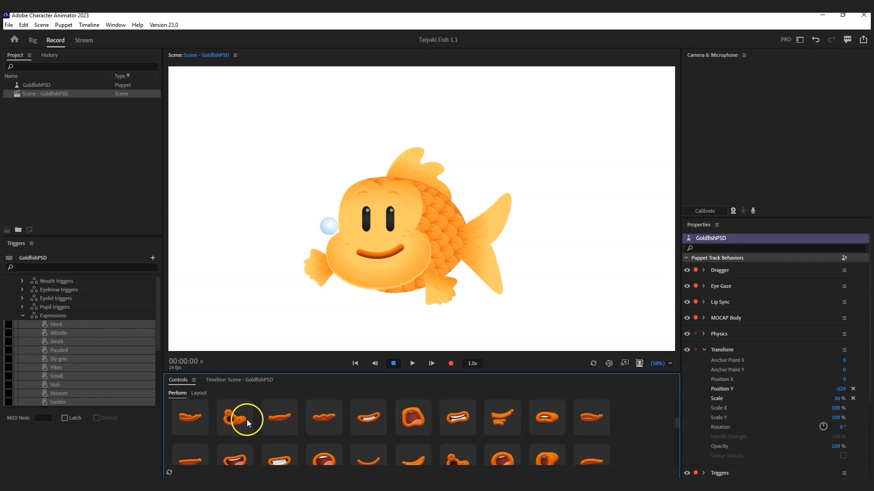
click(286, 419)
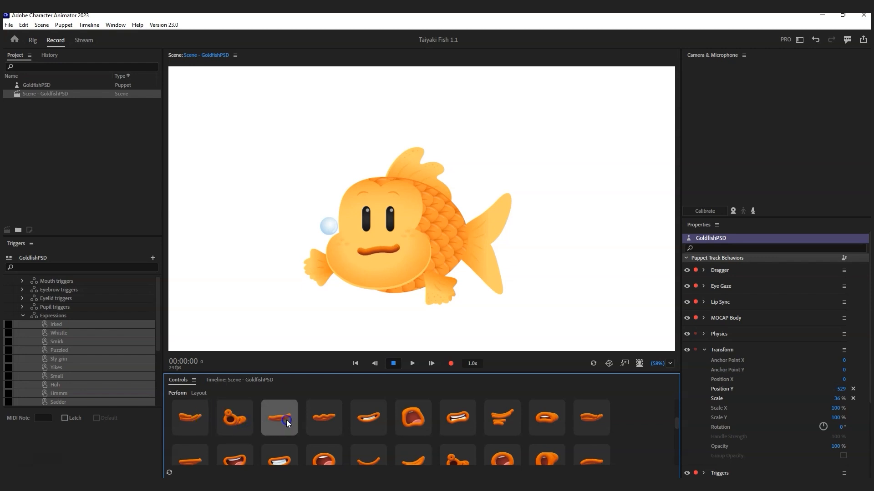
click(285, 419)
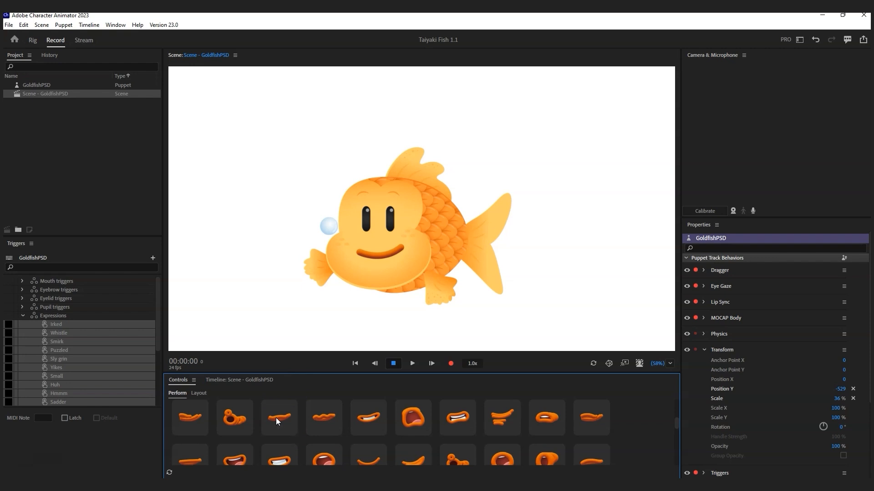
Step: Test the Sly grin and open-mouth expression triggers on the fish
click(322, 418)
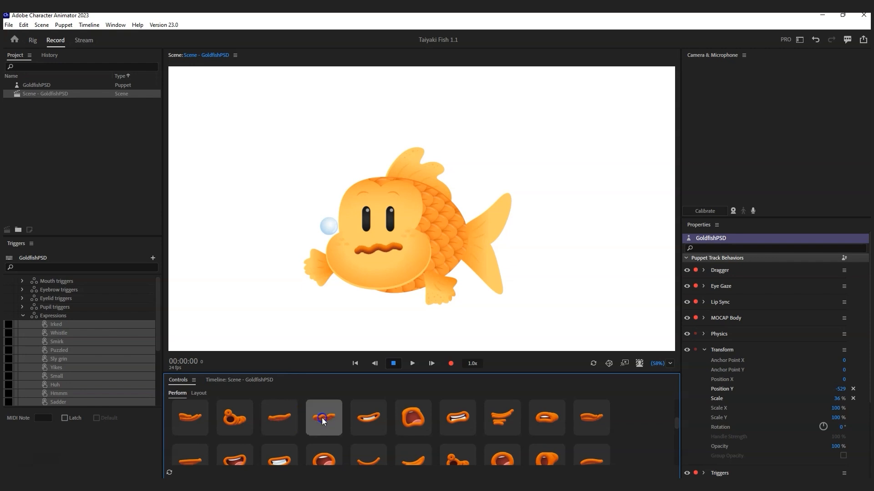
click(321, 418)
click(380, 416)
click(378, 415)
click(378, 416)
click(405, 414)
click(405, 414)
click(405, 414)
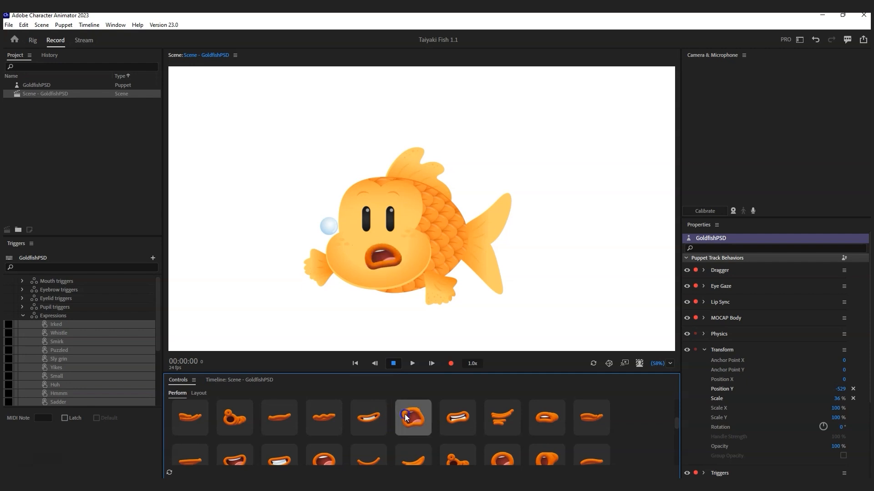
click(405, 414)
Step: Test the grimace, flat mouth and next mouth expression triggers
click(456, 414)
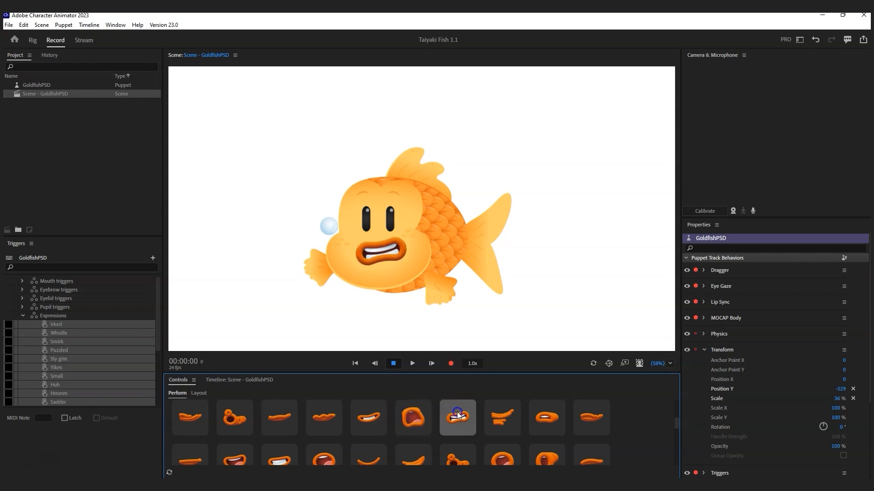
click(457, 414)
click(509, 415)
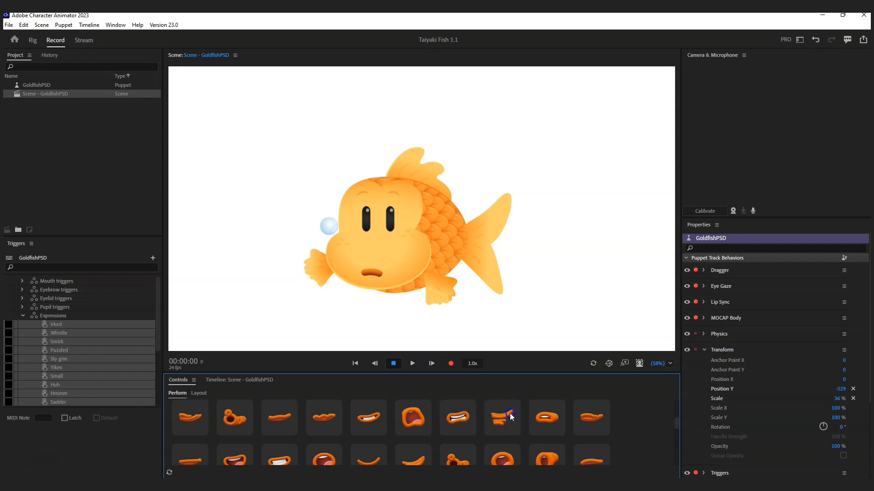
click(550, 416)
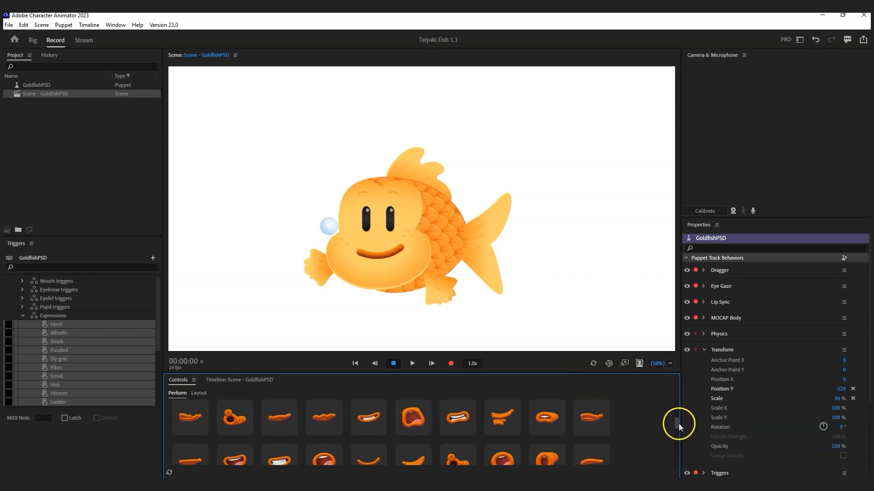
Step: Test the open, toothy grin and smile mouth triggers on the fish
drag(678, 424, 678, 430)
click(195, 424)
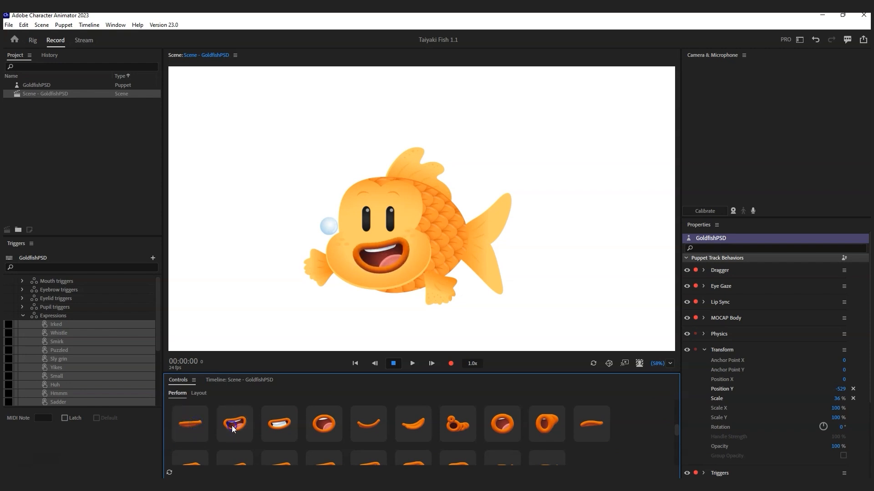
click(198, 425)
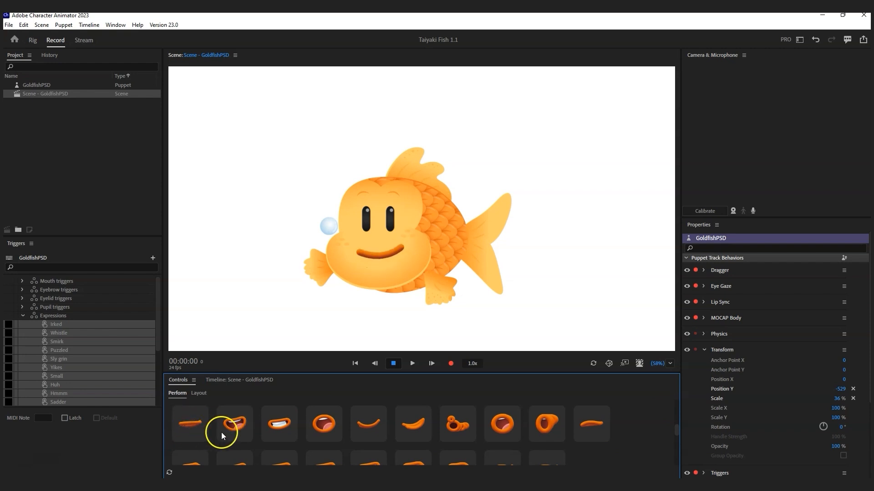
click(220, 425)
click(287, 425)
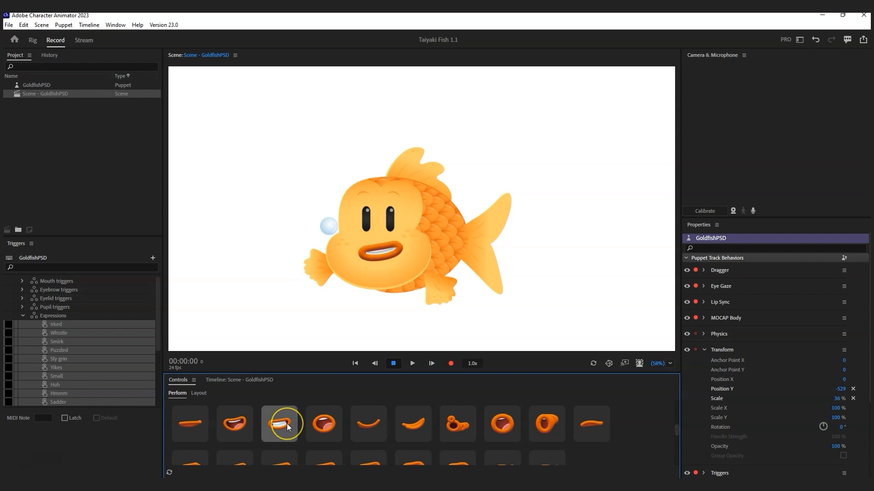
click(238, 423)
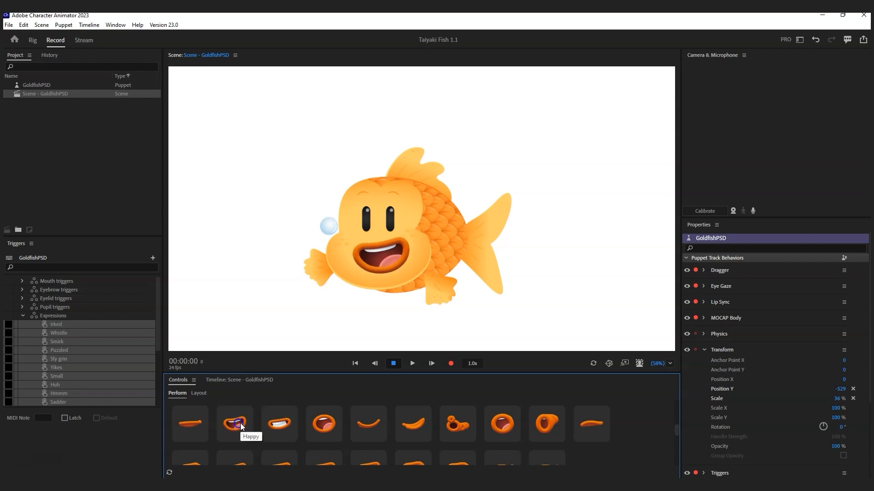
click(277, 423)
click(234, 423)
click(276, 425)
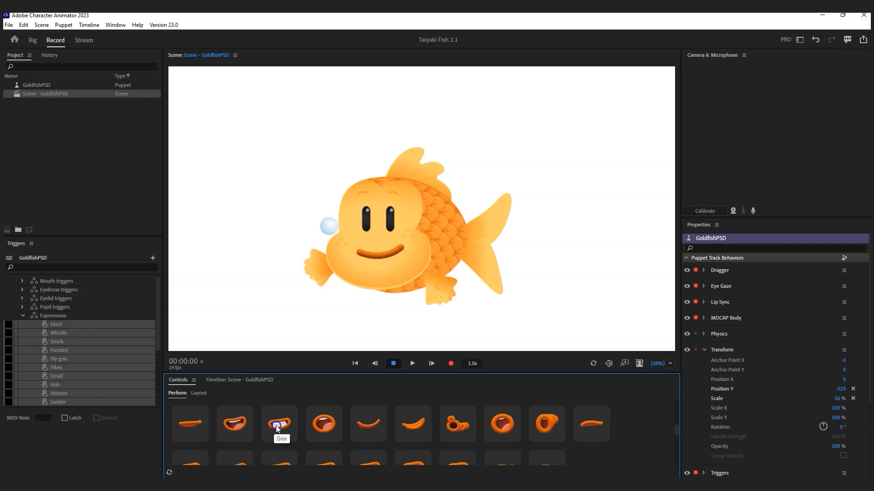
click(323, 421)
click(323, 422)
Step: Try the wide O, Smile 2, small round O, resting smile and frown mouth triggers
scroll(201, 436, up, 1)
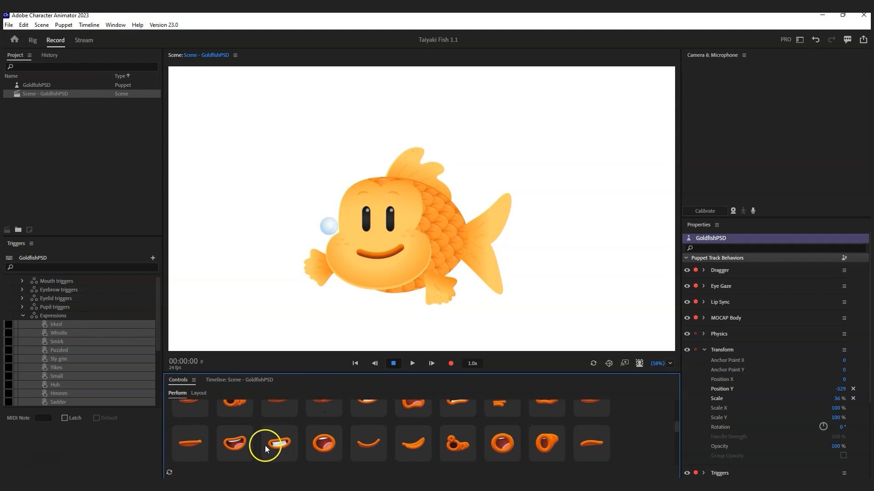
scroll(262, 446, down, 1)
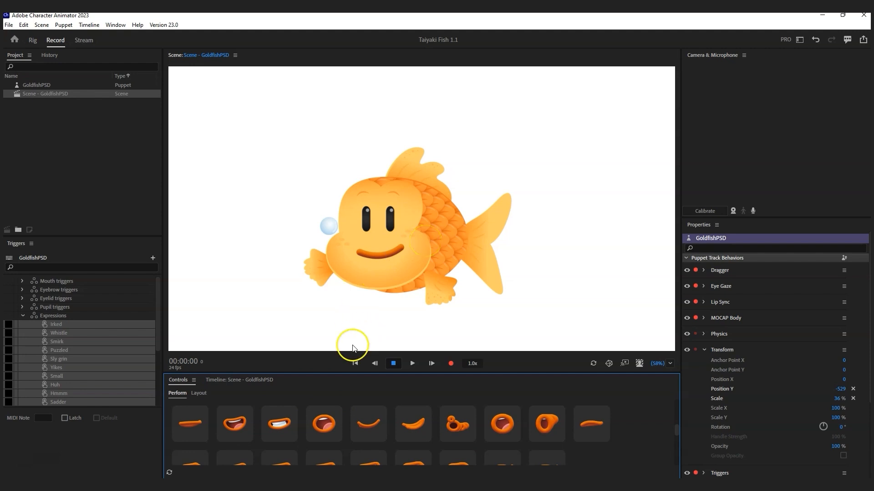
click(326, 425)
click(364, 426)
click(412, 428)
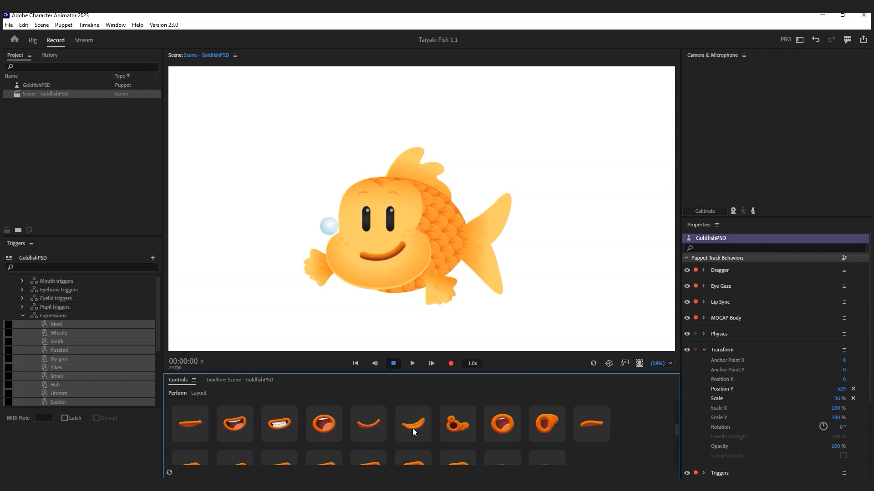
click(371, 428)
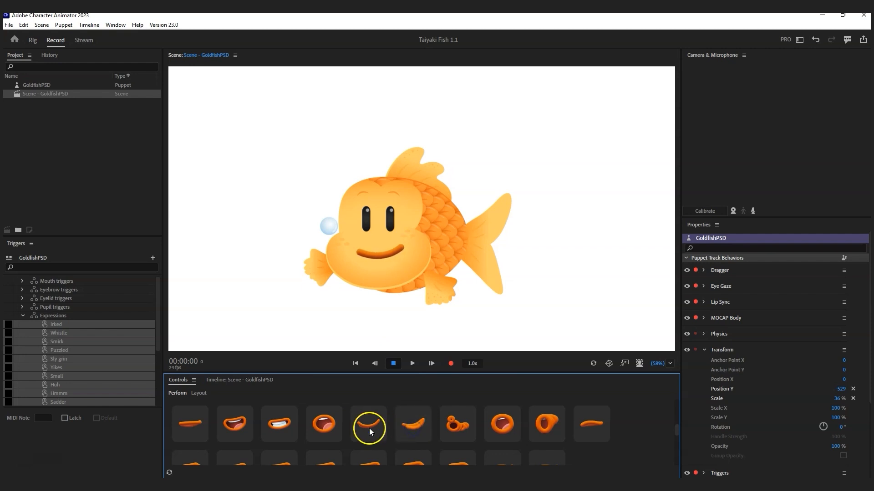
click(454, 425)
click(527, 429)
click(597, 429)
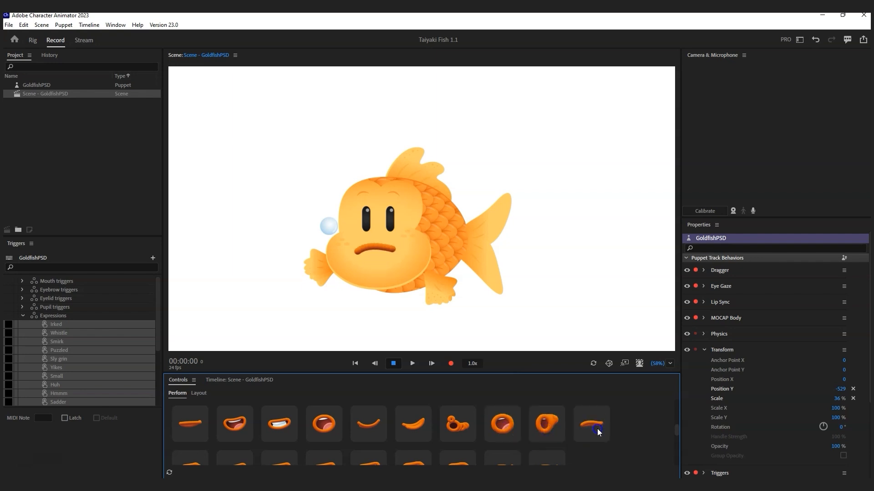
Step: Fire the open grin, wider grin, other grin shapes, wavy and Sad mouth triggers in turn
scroll(597, 429, down, 1)
scroll(599, 433, down, 1)
click(191, 429)
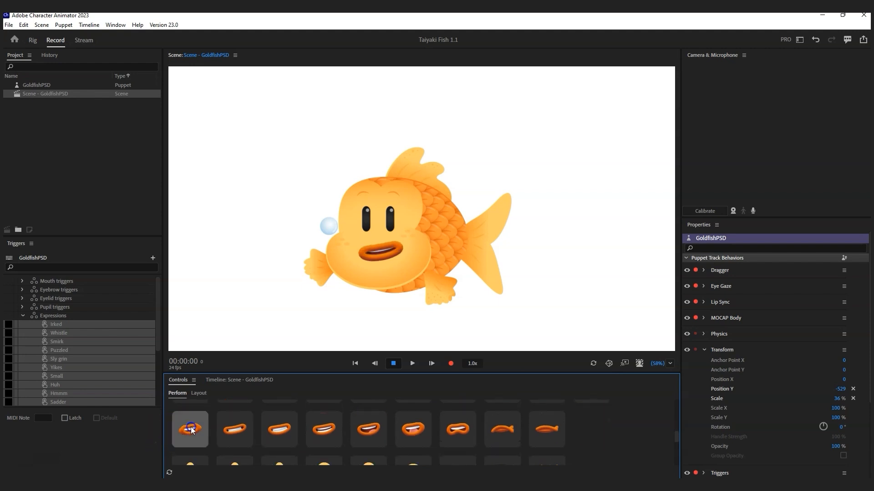
click(230, 432)
click(271, 433)
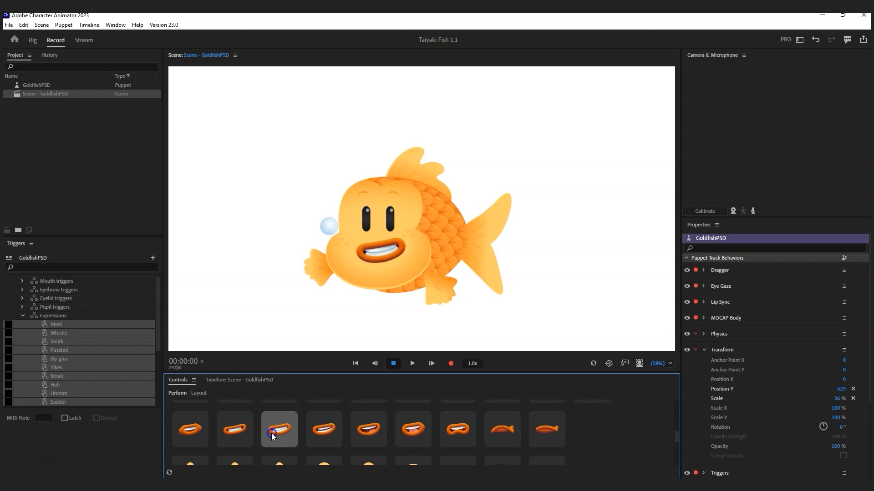
click(320, 433)
click(367, 430)
click(412, 433)
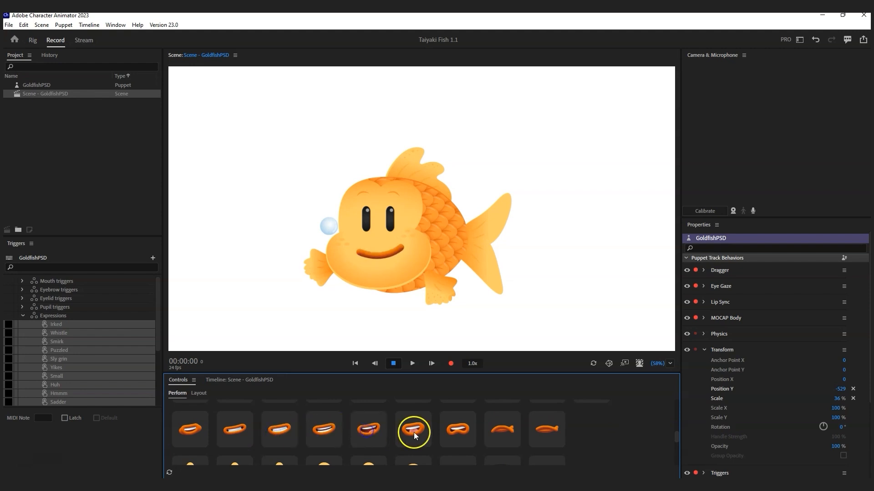
click(468, 431)
click(550, 430)
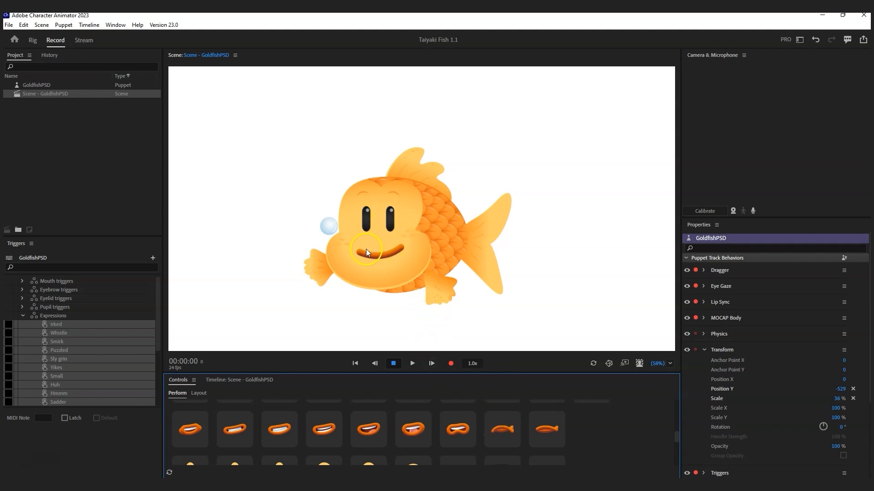
Step: Test the closed-eye and tall-eye triggers on the fish
scroll(389, 436, down, 2)
scroll(389, 436, up, 1)
scroll(389, 436, down, 1)
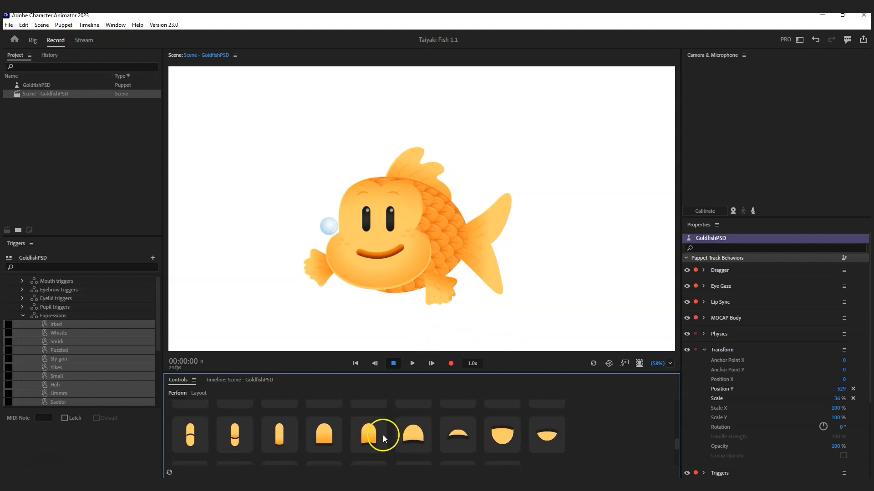
click(185, 438)
click(185, 439)
click(185, 439)
click(245, 439)
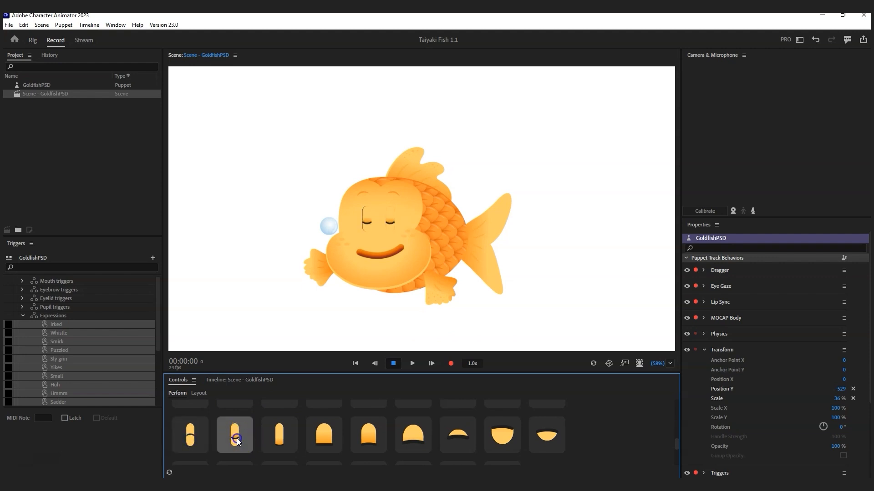
click(367, 214)
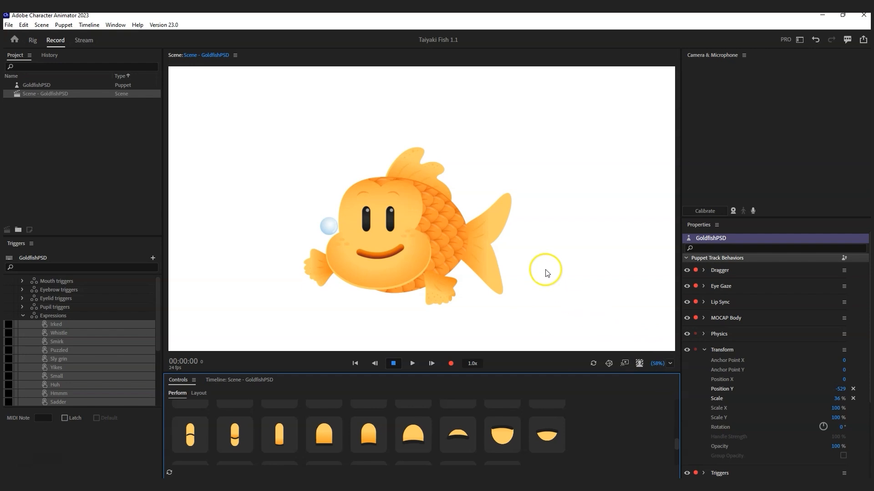
click(188, 432)
Step: Set the scene zoom level to 100%
click(669, 364)
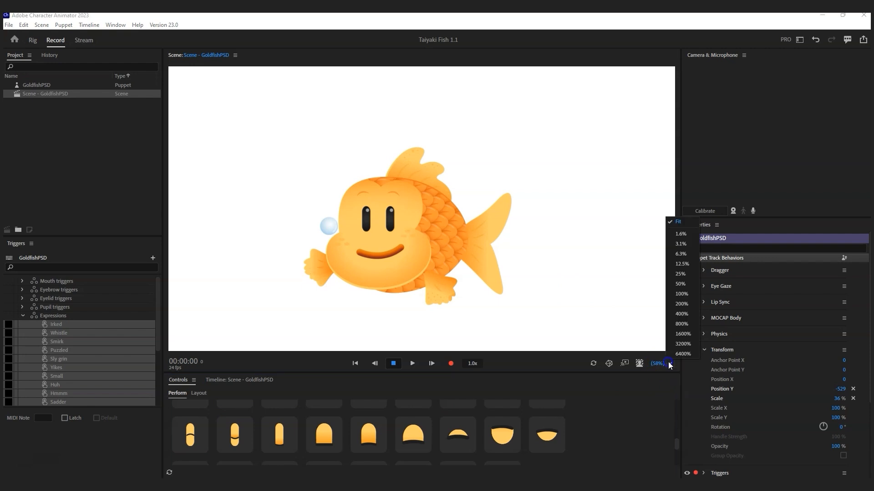
click(678, 254)
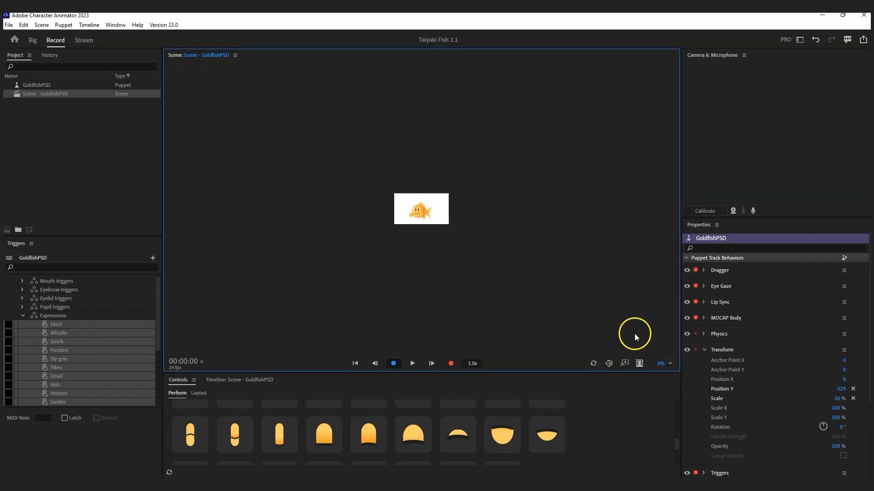
click(670, 364)
click(681, 293)
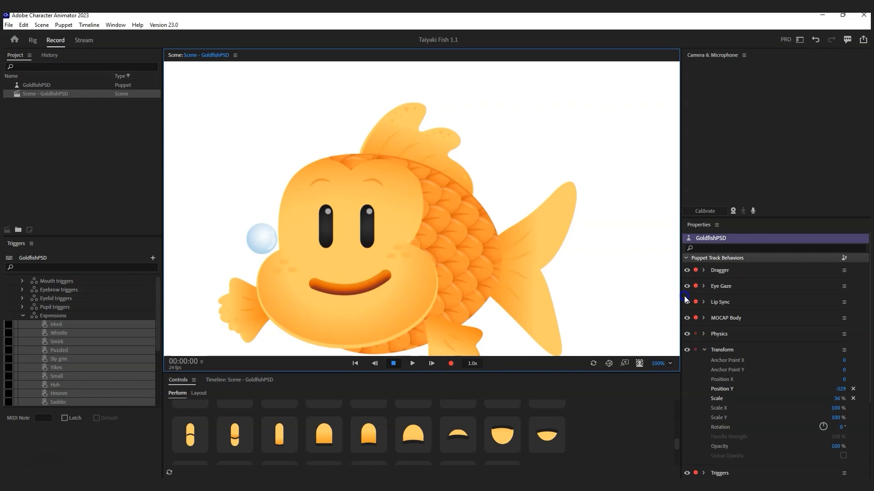
Step: Try the closed, half-closed, tall and Lower lid raised high eye triggers on the fish
click(201, 438)
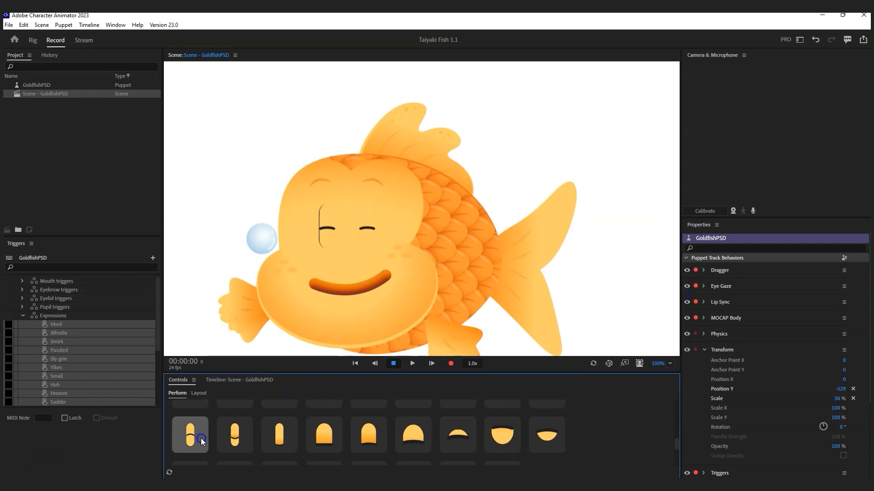
click(231, 435)
click(273, 426)
click(322, 426)
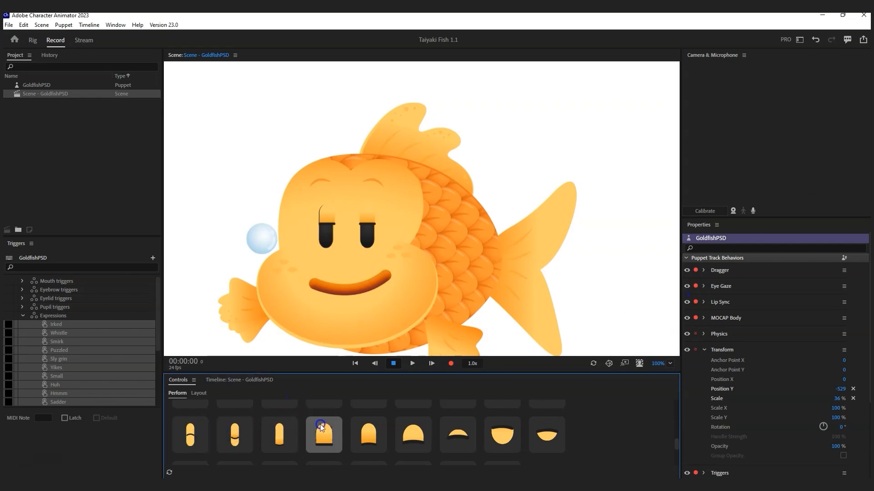
click(381, 427)
click(419, 427)
click(458, 427)
click(407, 425)
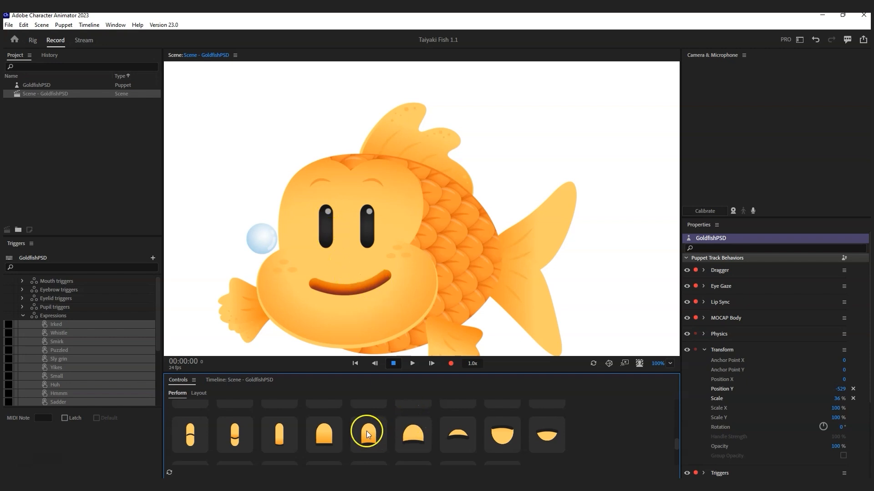
click(294, 433)
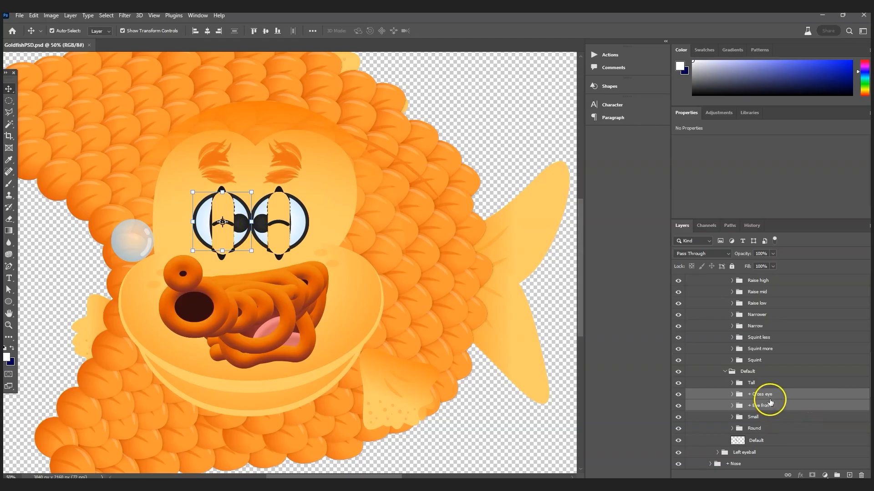
Step: Select the Default pupil group, save GoldfishPSD, and return to Character Animator
click(755, 373)
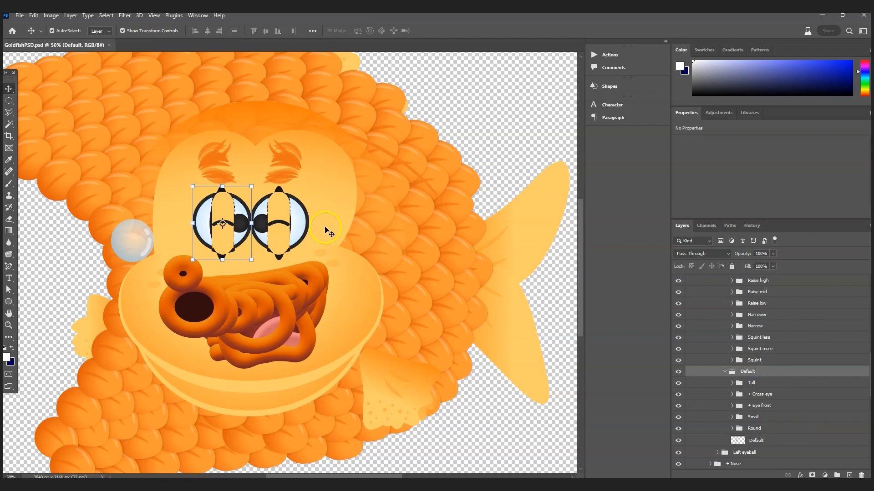
click(20, 15)
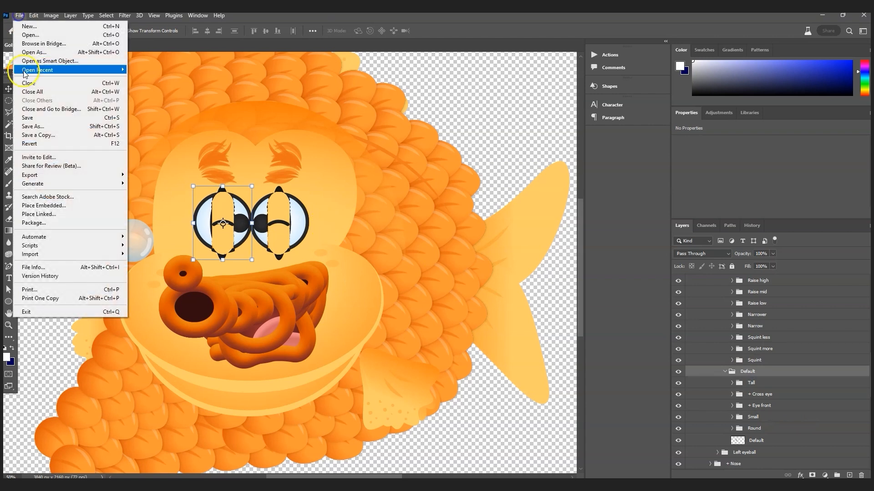
click(27, 117)
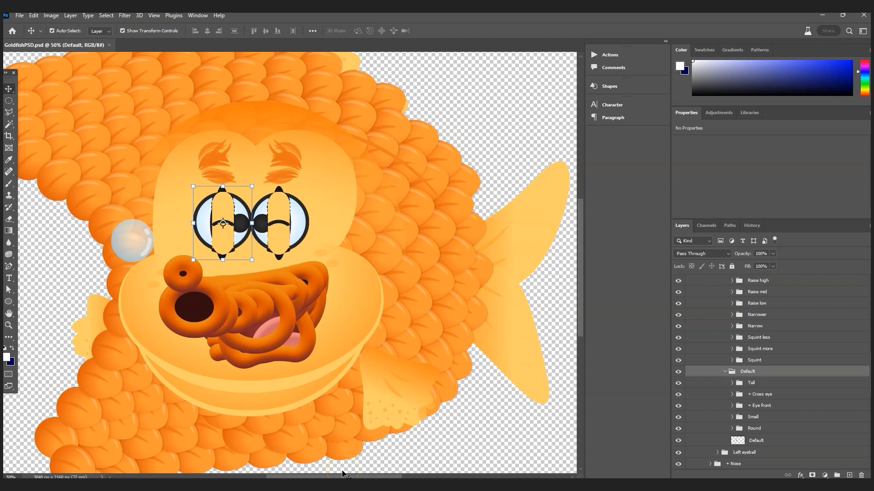
mouse_move(403, 485)
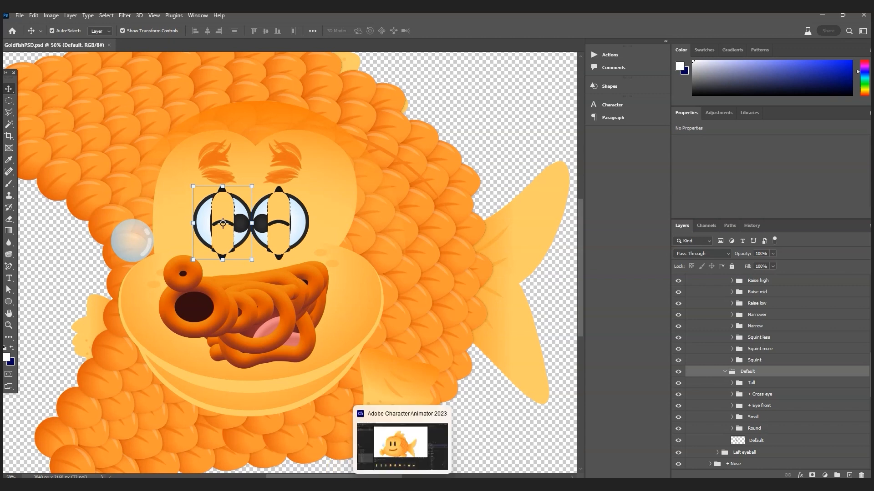
click(402, 444)
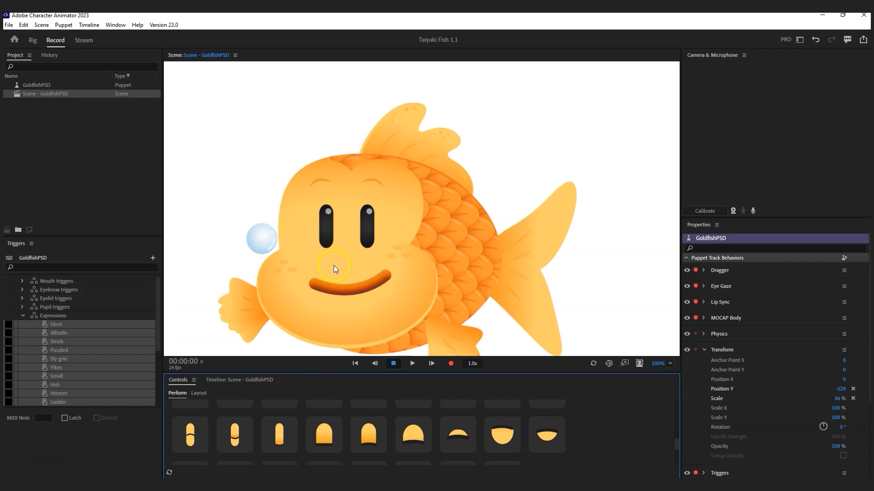
Step: Retest the closed, happy-closed, wide and half-lidded eye triggers on the fish
click(236, 442)
click(201, 435)
click(245, 434)
click(284, 433)
click(324, 433)
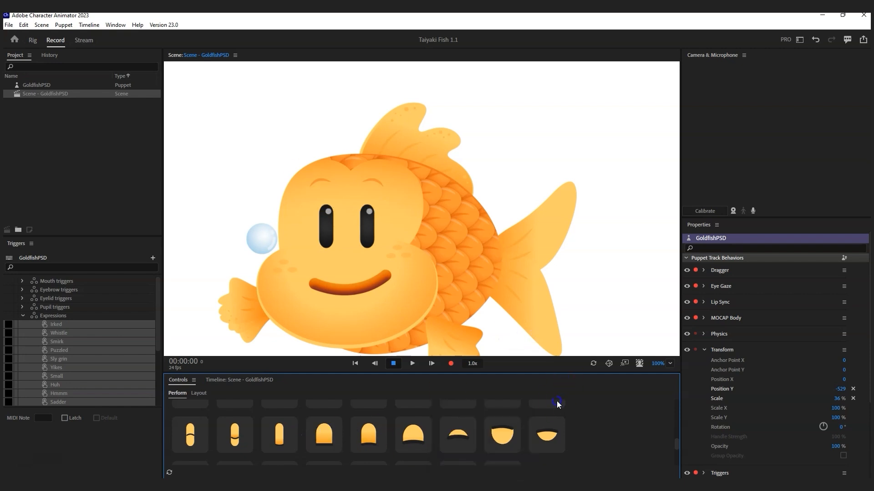
Step: Try each of the eyebrow triggers on the fish in turn
scroll(550, 416, down, 2)
click(551, 416)
scroll(551, 416, down, 1)
click(275, 417)
click(192, 433)
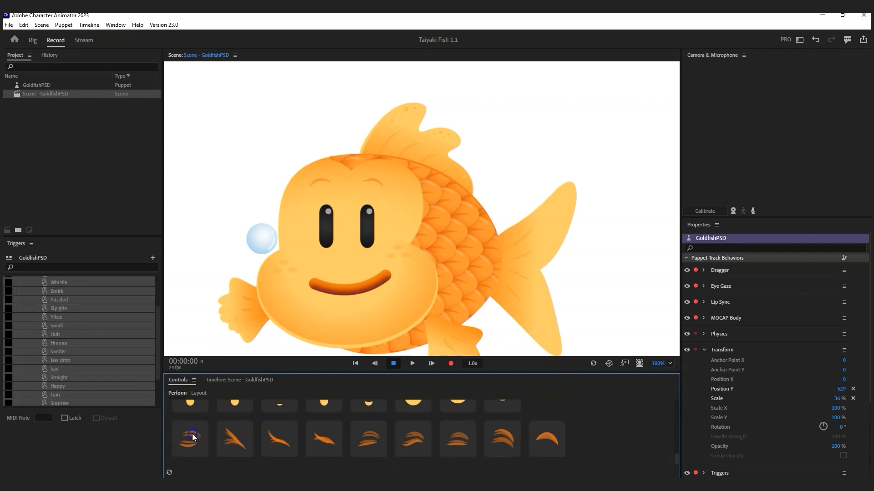
click(239, 435)
click(290, 435)
click(323, 436)
click(382, 439)
click(414, 439)
click(459, 441)
click(518, 442)
Step: Collapse the Expressions trigger group and select the Jaw triggers group
scroll(367, 434, up, 3)
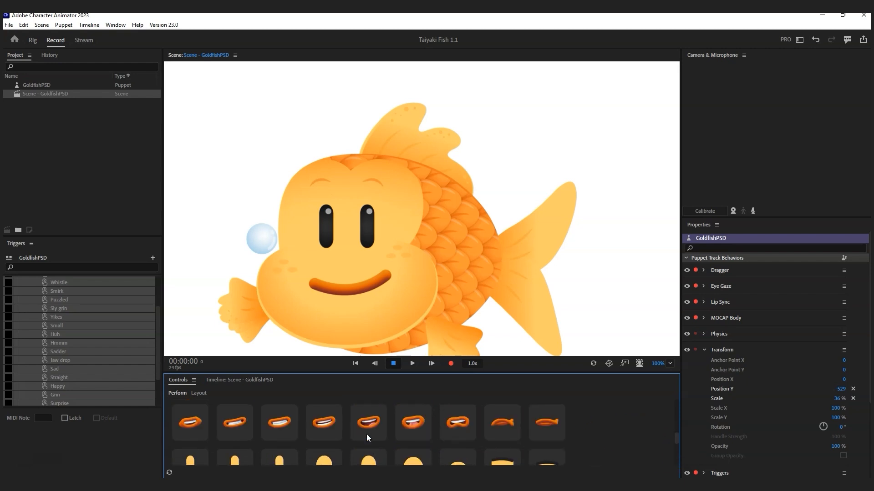
scroll(367, 435, down, 3)
drag(158, 370, 155, 335)
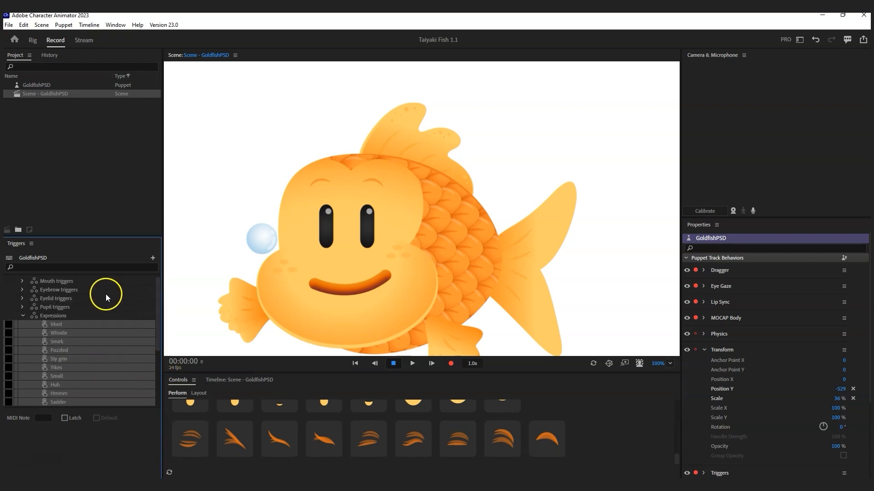
click(21, 316)
click(50, 324)
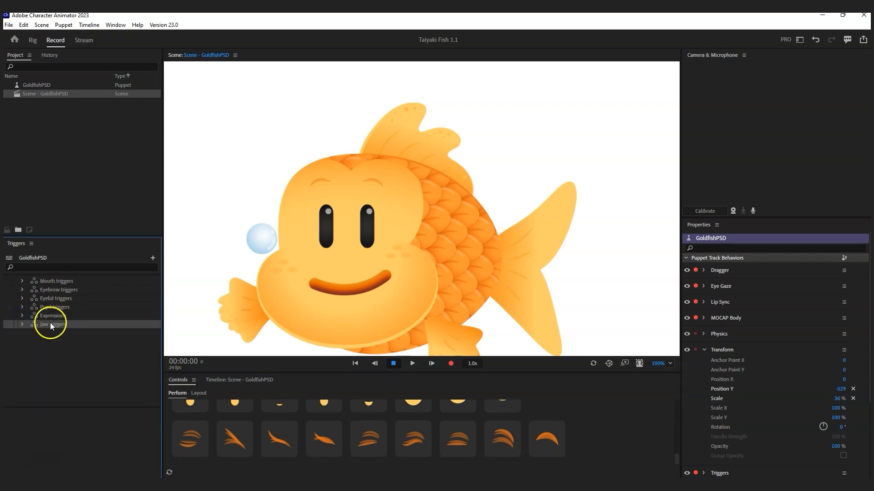
Step: Add IN OUT Wide, IN OUT down more and the other jaw triggers as Controls buttons
drag(519, 372, 522, 203)
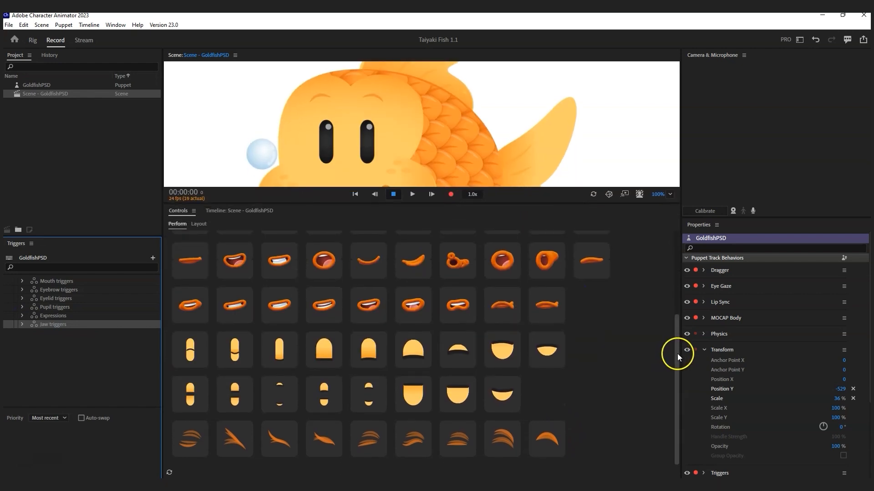
click(22, 325)
click(59, 335)
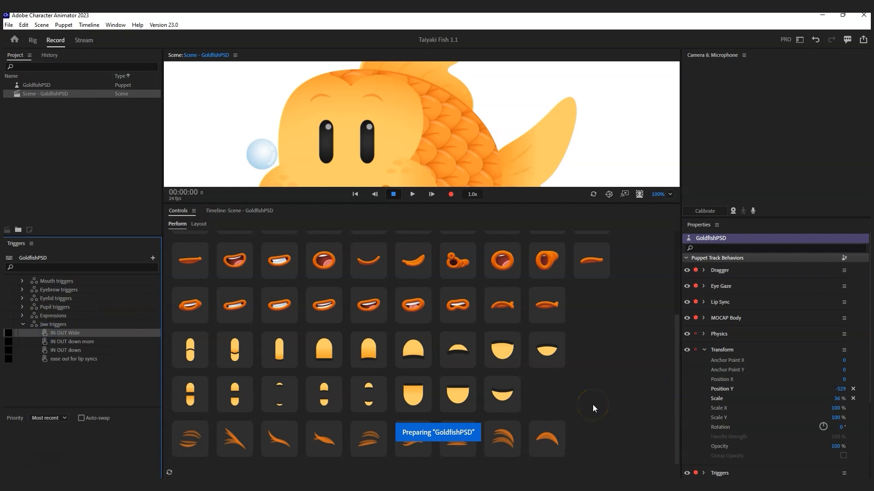
drag(593, 405, 594, 460)
drag(675, 403, 677, 450)
drag(595, 440, 191, 455)
click(64, 341)
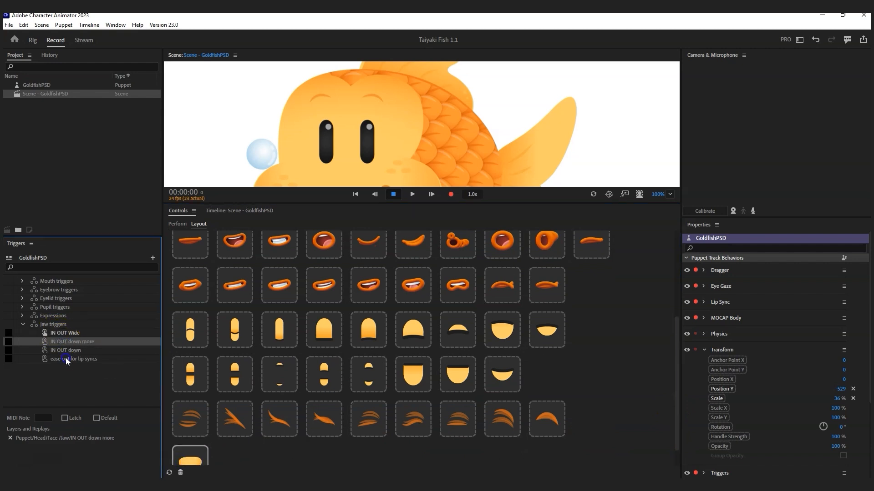
shift+click(66, 359)
drag(58, 347, 318, 447)
Step: Back in Perform mode, fire each of the four jaw buttons on the fish
click(178, 224)
drag(273, 208, 295, 441)
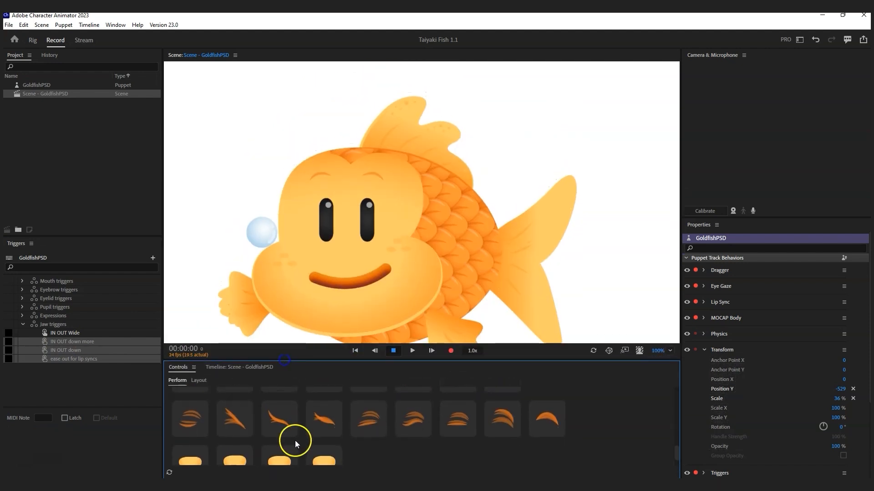
scroll(295, 440, down, 1)
click(199, 438)
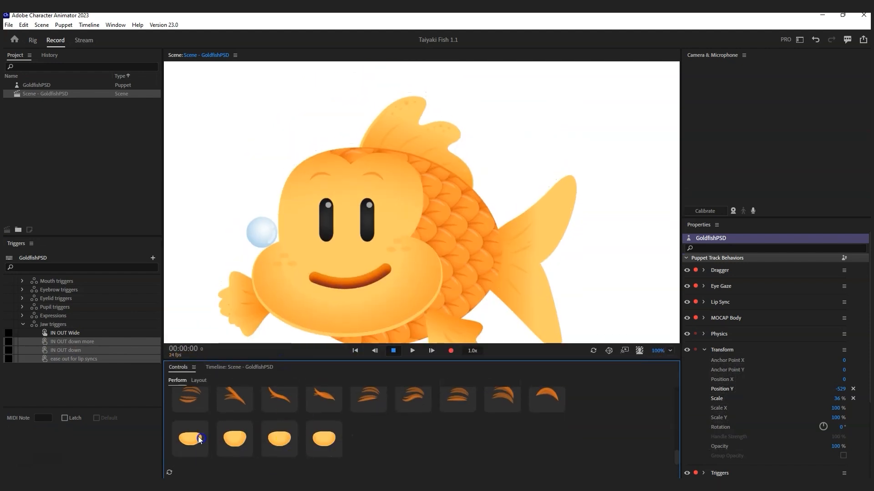
click(227, 439)
click(228, 440)
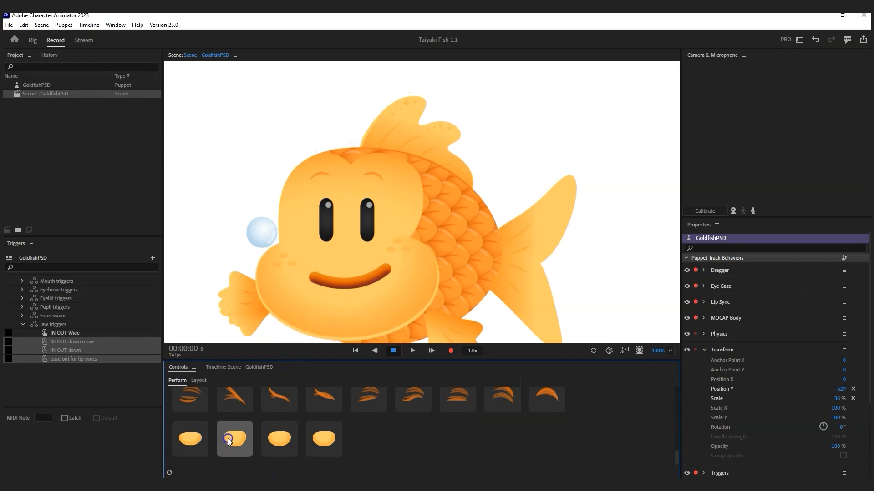
click(228, 438)
click(275, 440)
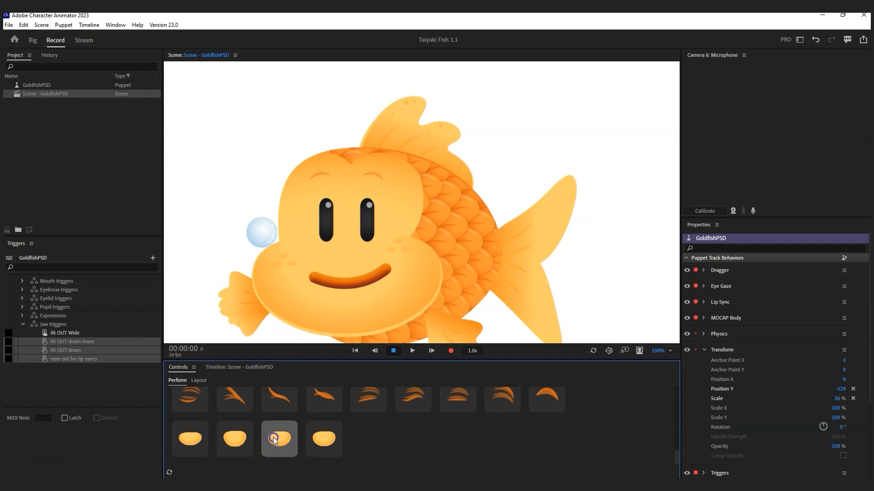
click(273, 440)
click(315, 438)
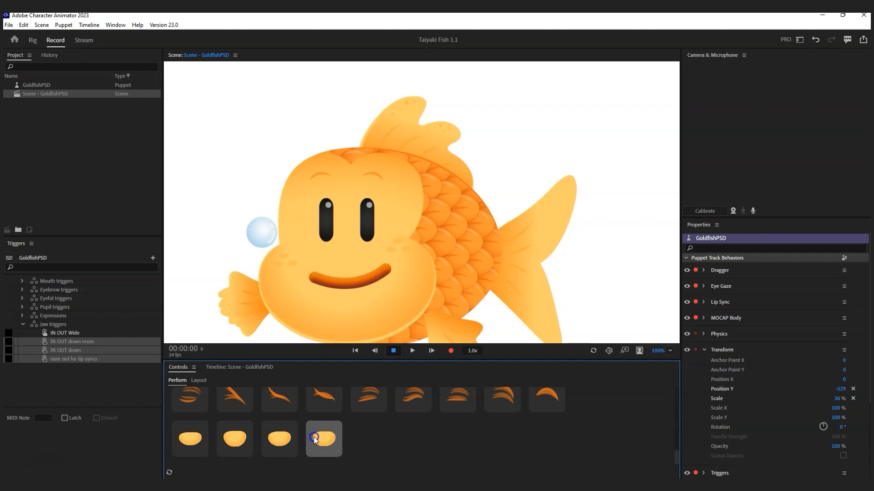
click(315, 437)
Step: Cycle through the four jaw buttons again in reverse, then forward order
click(277, 435)
click(235, 435)
click(195, 438)
click(193, 438)
click(191, 439)
click(235, 437)
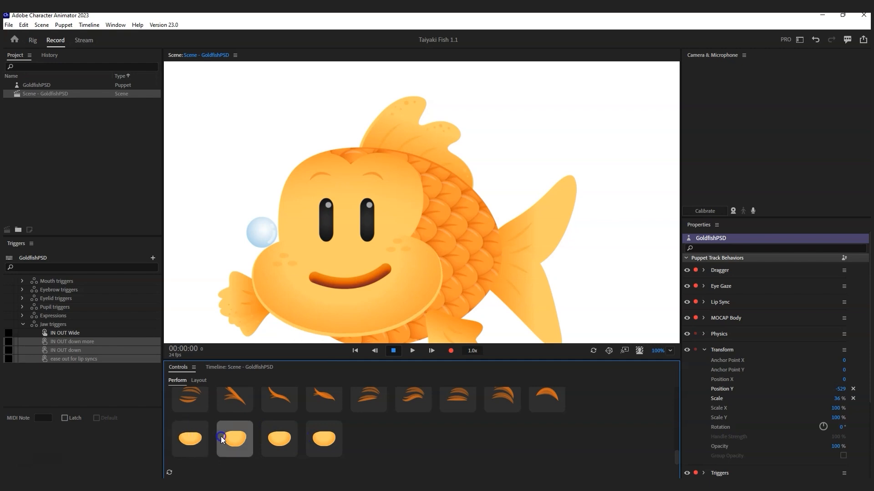
click(278, 438)
click(324, 439)
click(291, 435)
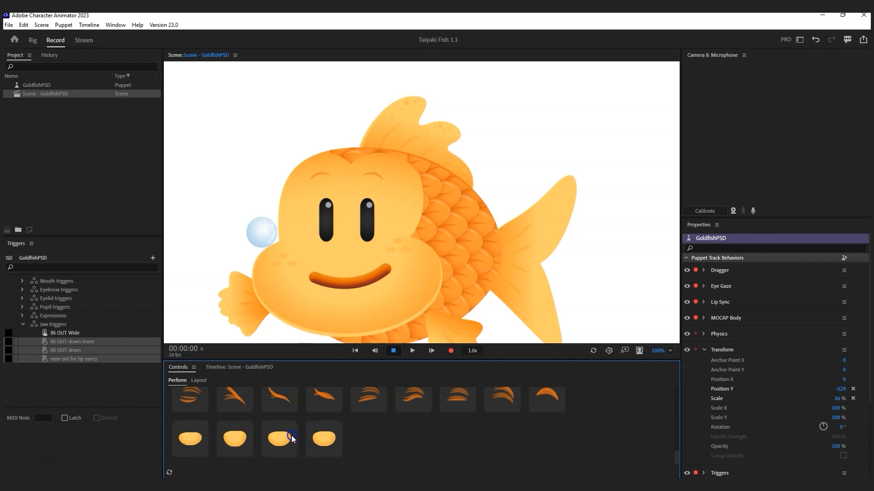
click(315, 440)
click(290, 442)
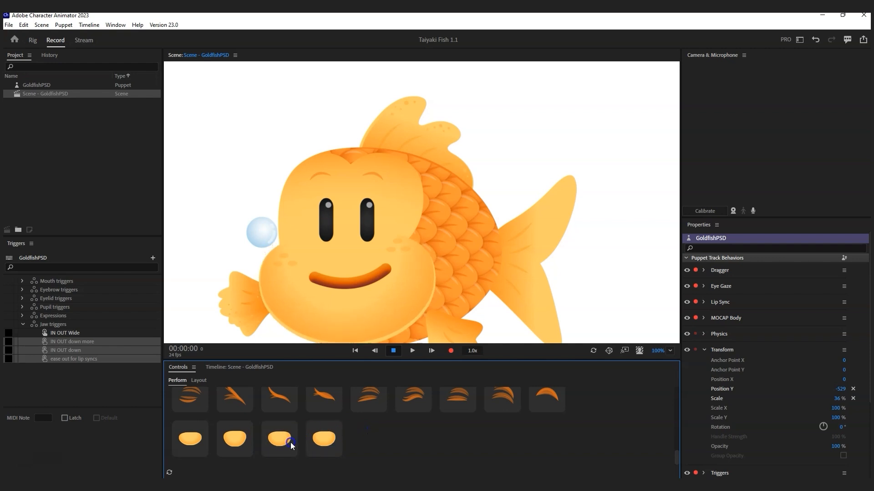
Step: Try the first row of mouth triggers: gritted teeth, frown, open mouth and the fourth trigger
scroll(374, 441, up, 2)
scroll(374, 440, up, 5)
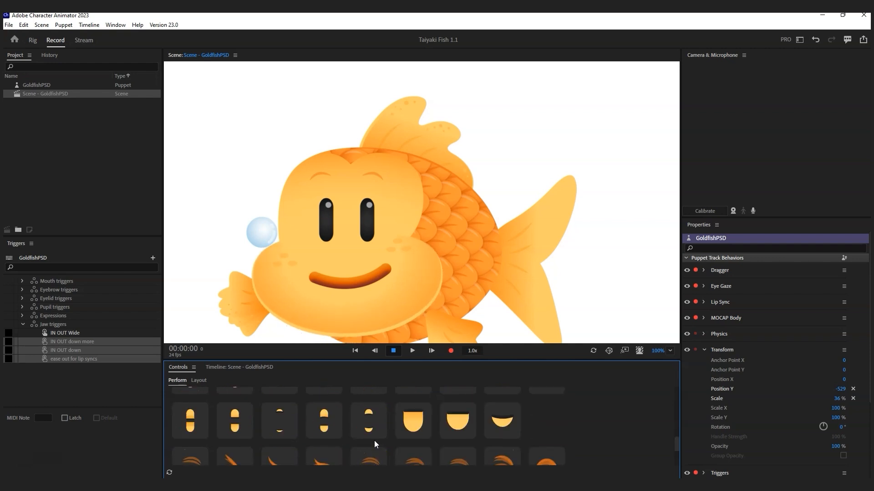
click(288, 436)
scroll(247, 433, up, 5)
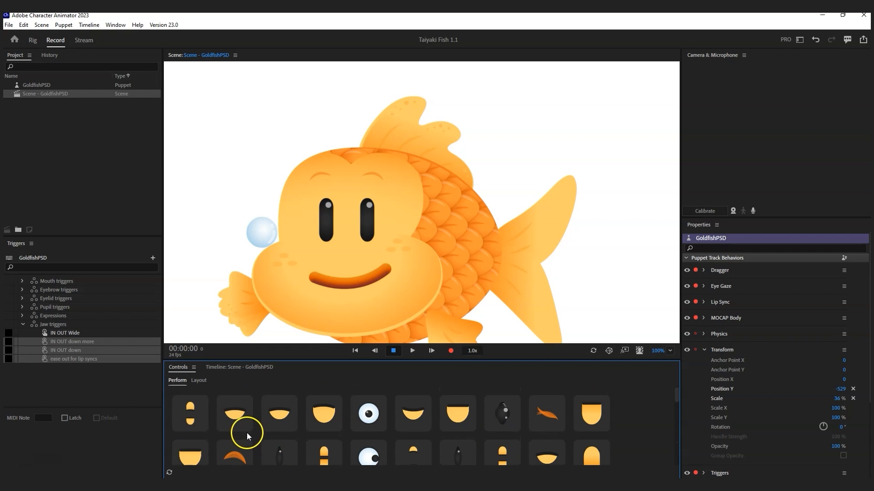
scroll(241, 448, down, 3)
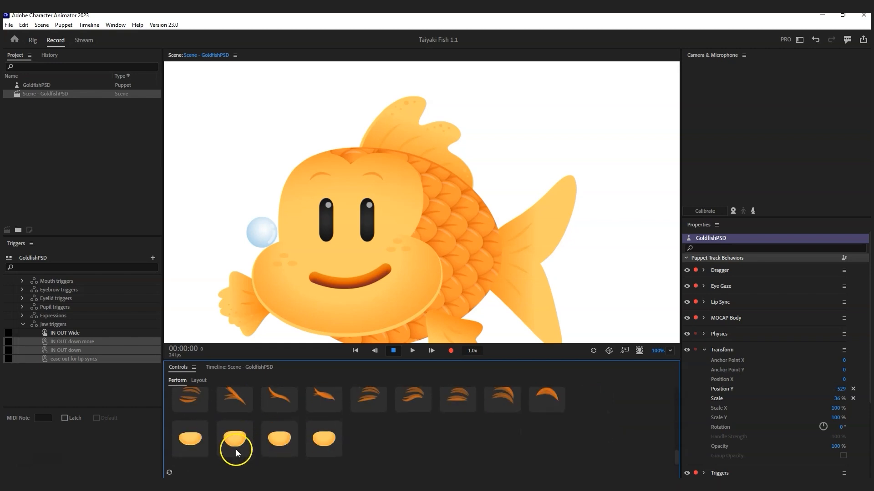
scroll(239, 429, up, 5)
click(200, 416)
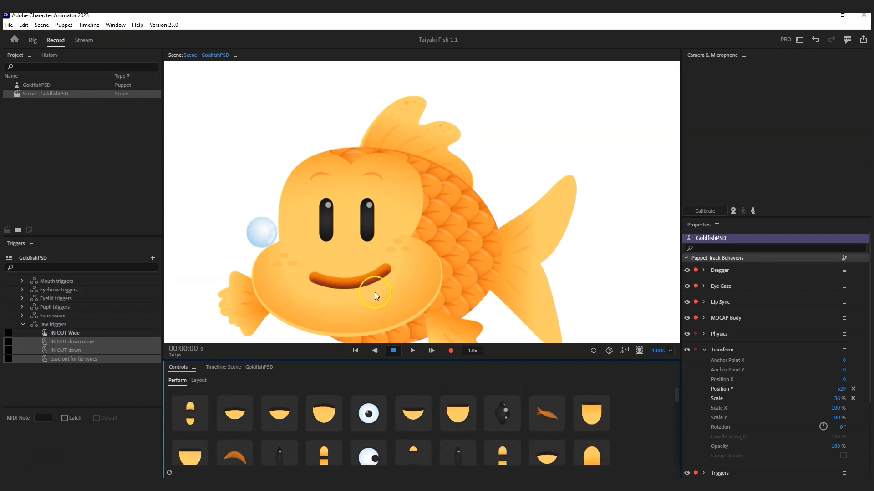
click(196, 418)
click(233, 415)
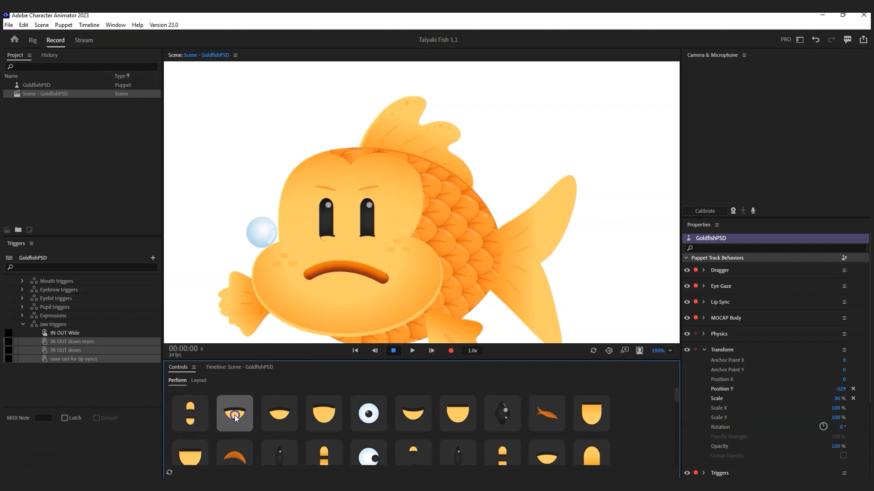
click(275, 415)
click(316, 412)
Step: Fit the whole scene in view, then retest the first, Unhappy frown, third and fourth triggers
click(669, 350)
click(677, 210)
click(184, 414)
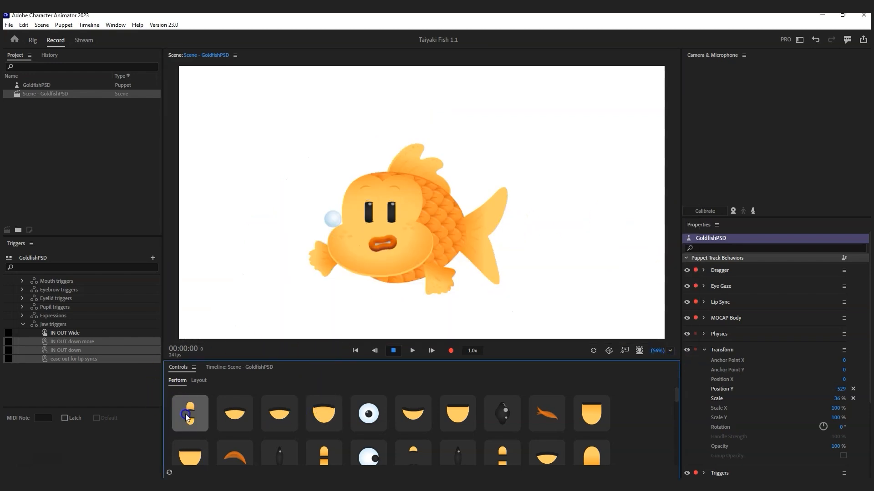
click(237, 414)
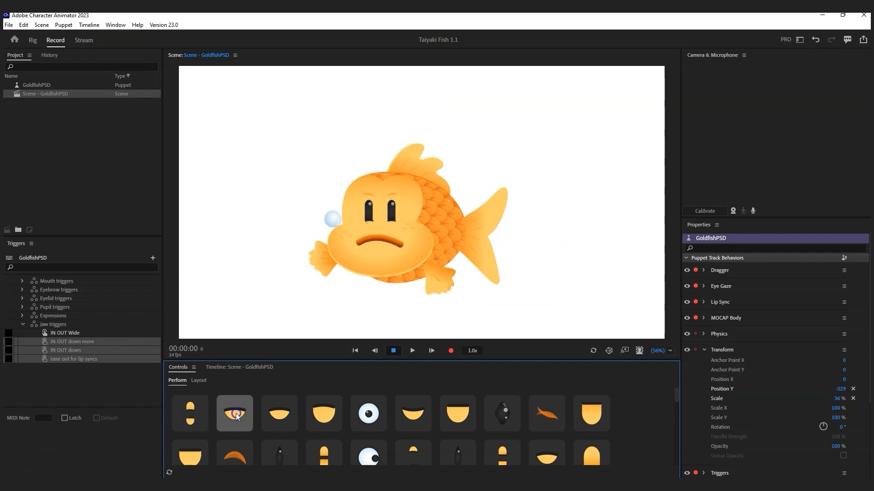
click(236, 414)
click(235, 415)
click(284, 412)
click(328, 411)
Step: Cycle through the surprised, grinning, open-mouth and dark-eye expression triggers
click(370, 413)
click(371, 413)
click(371, 413)
click(371, 413)
click(371, 413)
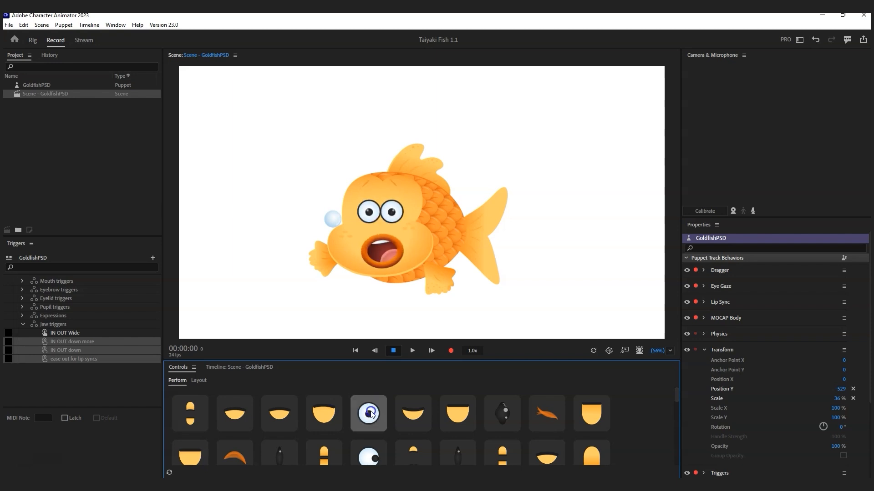
click(416, 412)
click(460, 414)
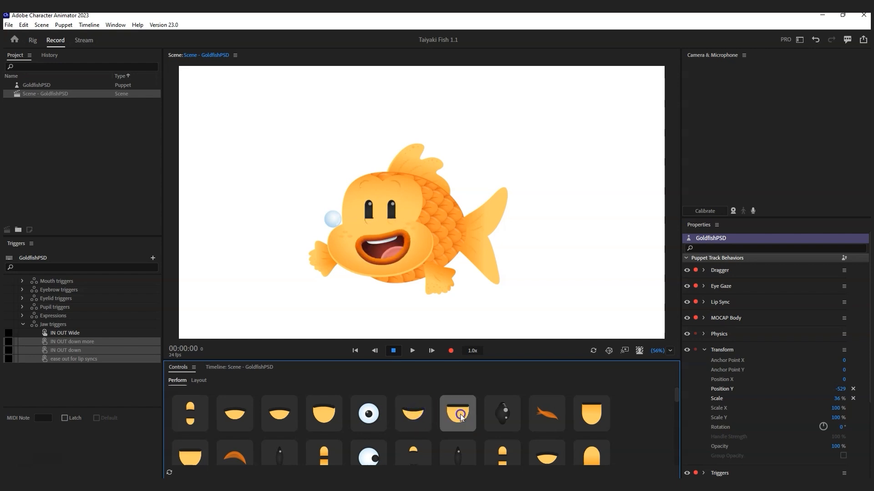
click(503, 418)
click(503, 418)
click(503, 417)
Step: Animate the mouth through other shapes and open it wide several times
click(546, 414)
click(583, 415)
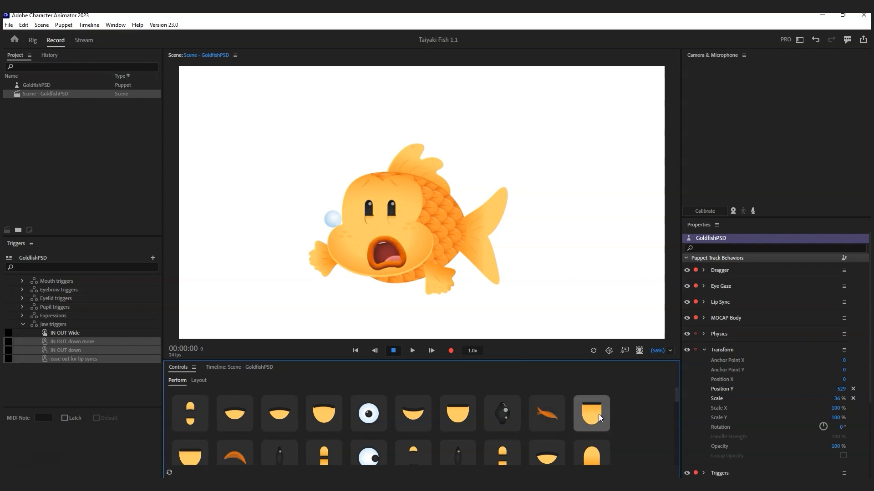
click(395, 232)
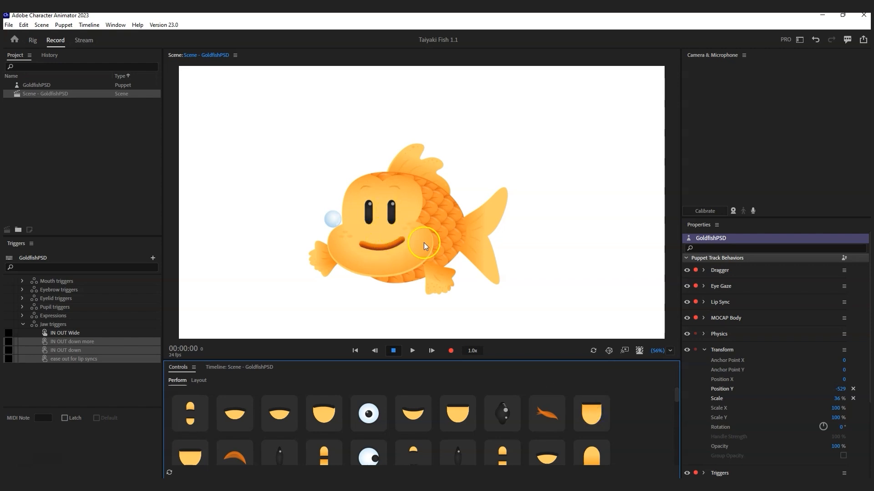
click(595, 414)
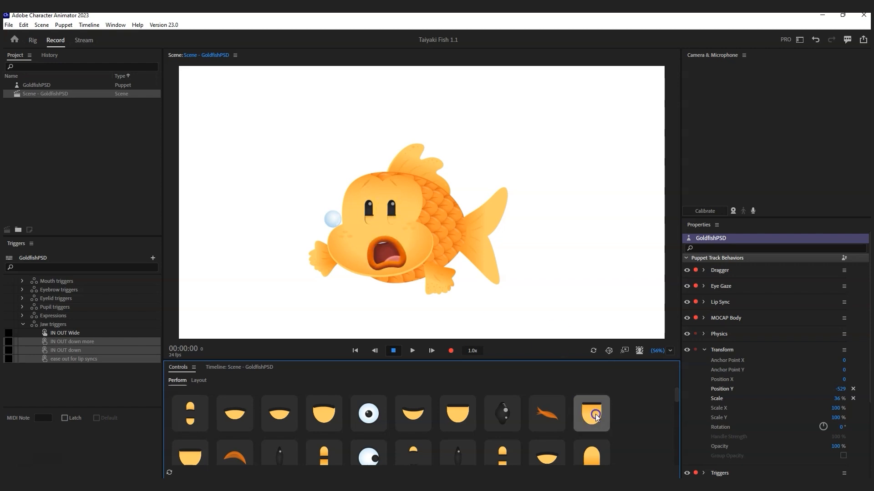
click(593, 413)
scroll(319, 424, down, 1)
Step: Test the O-shaped mouth, frown, gritted-teeth grimace and a brief eye swap
click(191, 436)
click(191, 437)
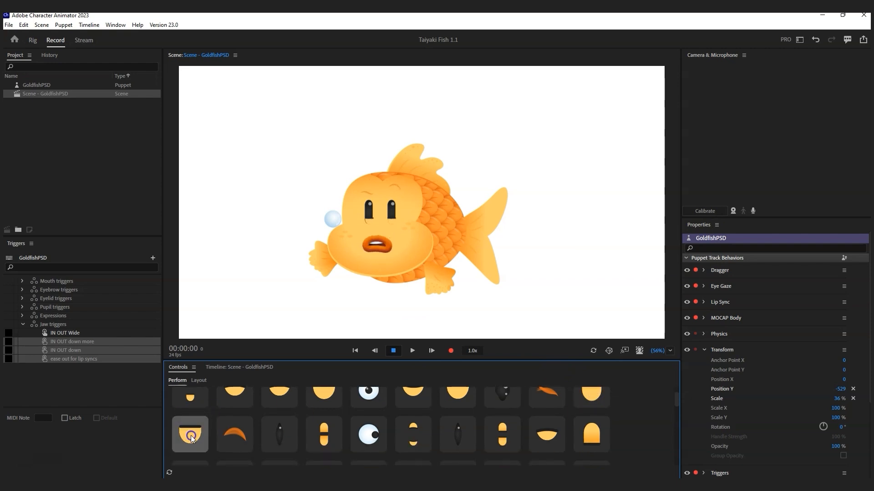
click(191, 437)
click(191, 437)
click(230, 438)
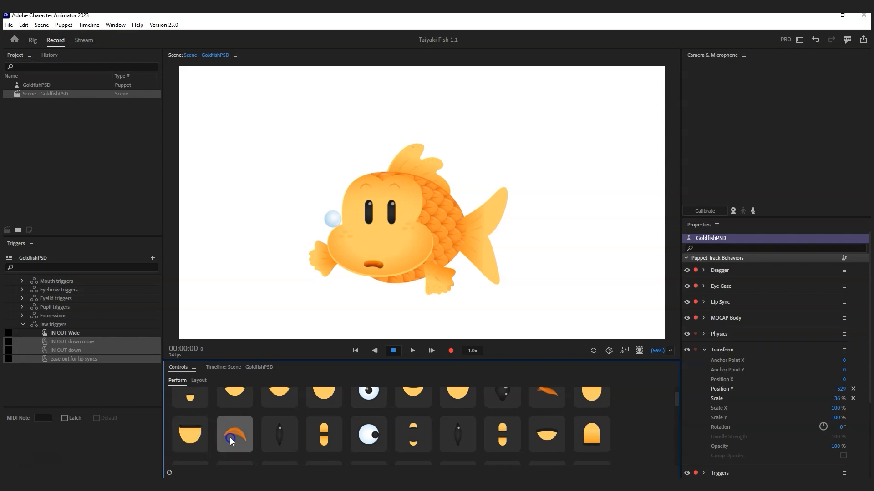
click(231, 438)
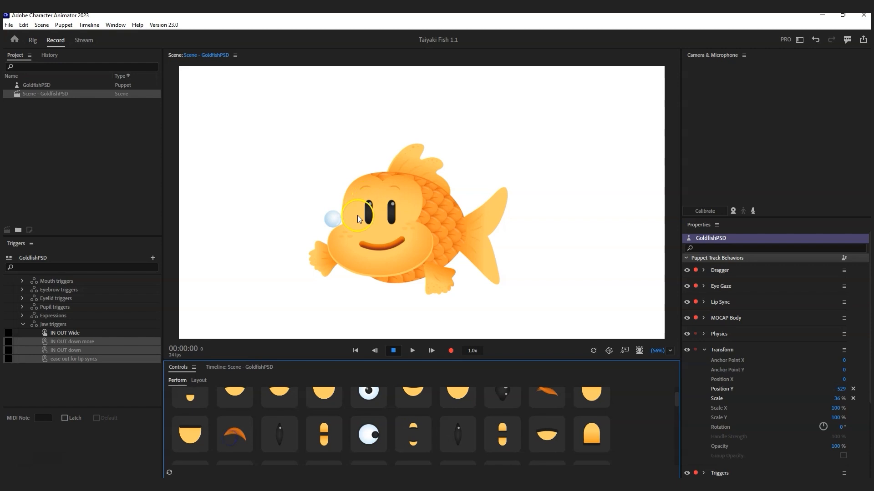
click(277, 432)
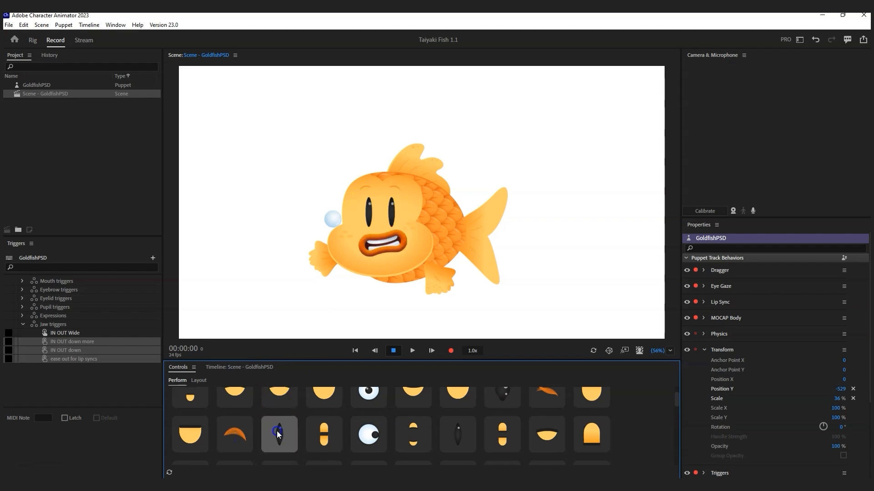
click(324, 432)
click(368, 434)
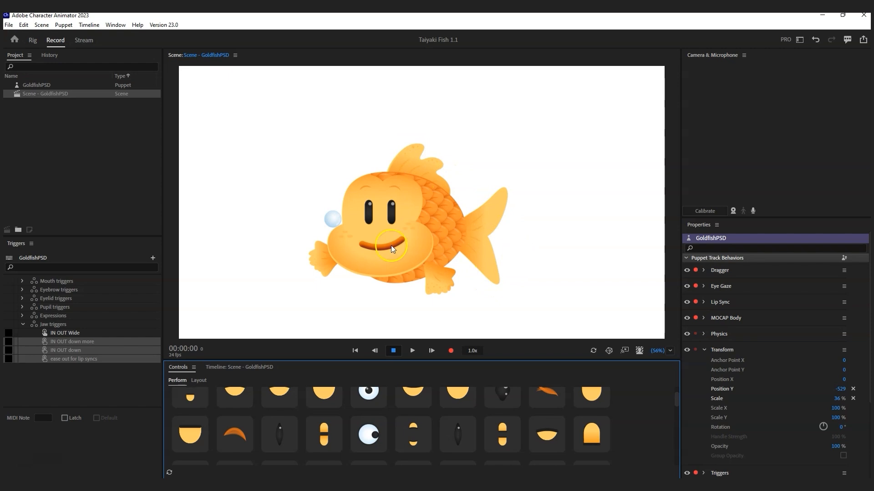
Step: Turn on live camera face tracking and check the fish follows head movements
click(732, 211)
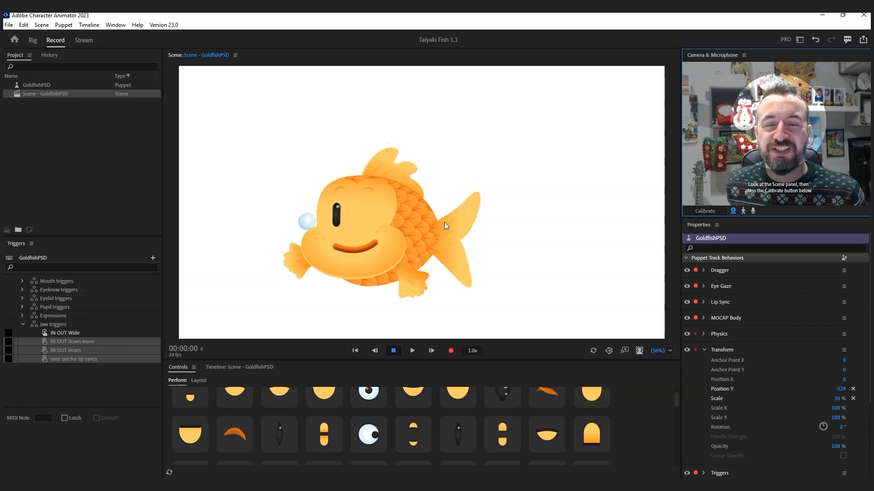
click(394, 229)
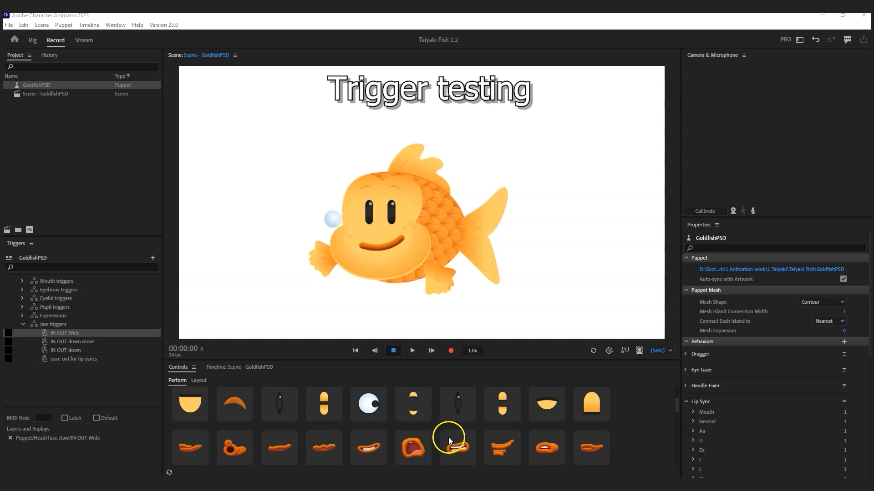
Step: Give the fish the puckered O mouth, then fire the jaw trigger three times
scroll(449, 440, down, 5)
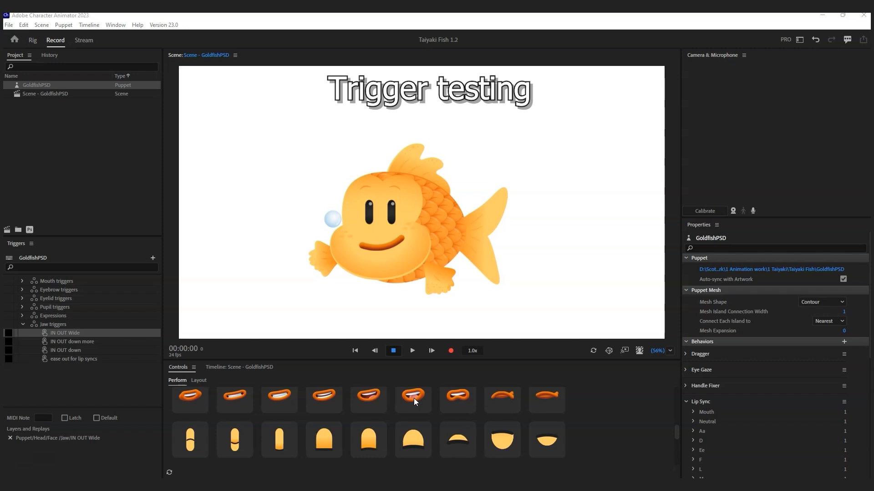
scroll(415, 410, up, 4)
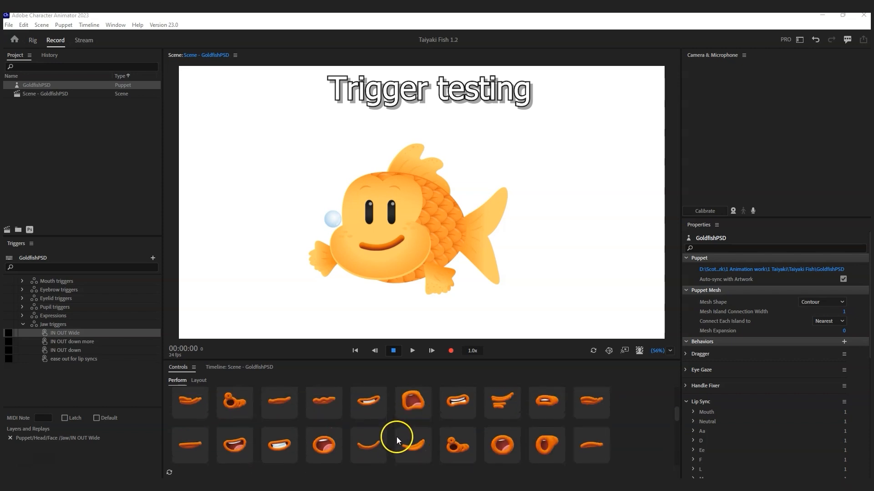
scroll(397, 437, up, 1)
click(228, 427)
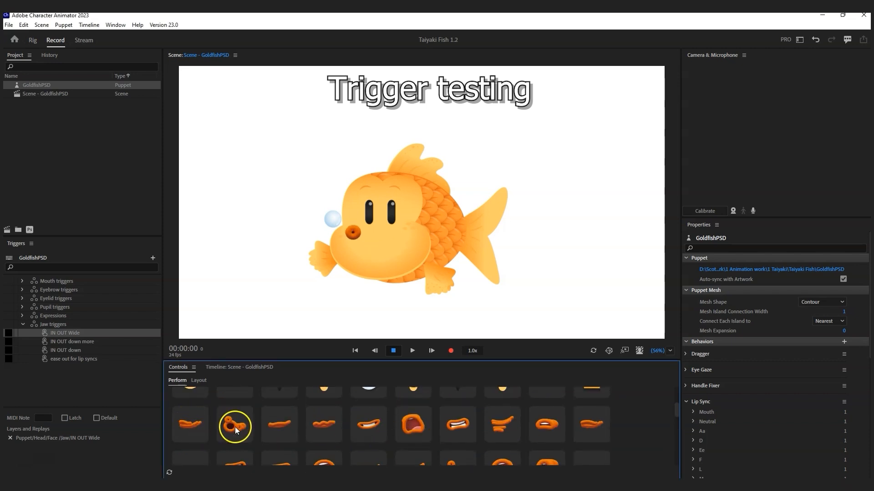
scroll(313, 427, up, 3)
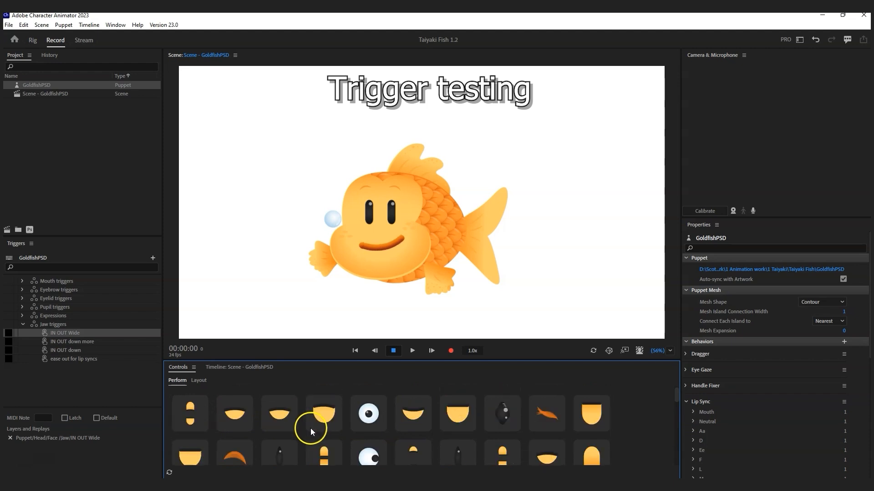
click(194, 411)
click(194, 410)
click(194, 411)
Step: Bring up the TEST Renders folder and play render file 3
mouse_move(280, 486)
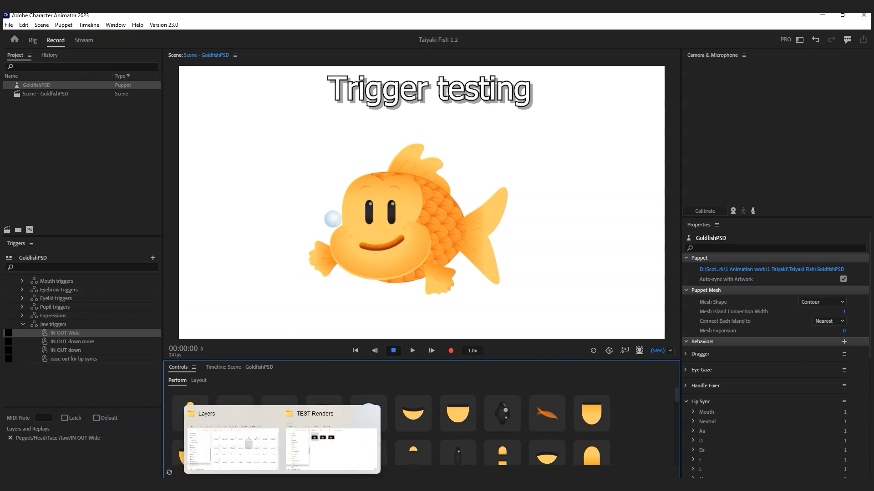
click(335, 441)
drag(868, 50, 282, 285)
click(341, 354)
double_click(340, 355)
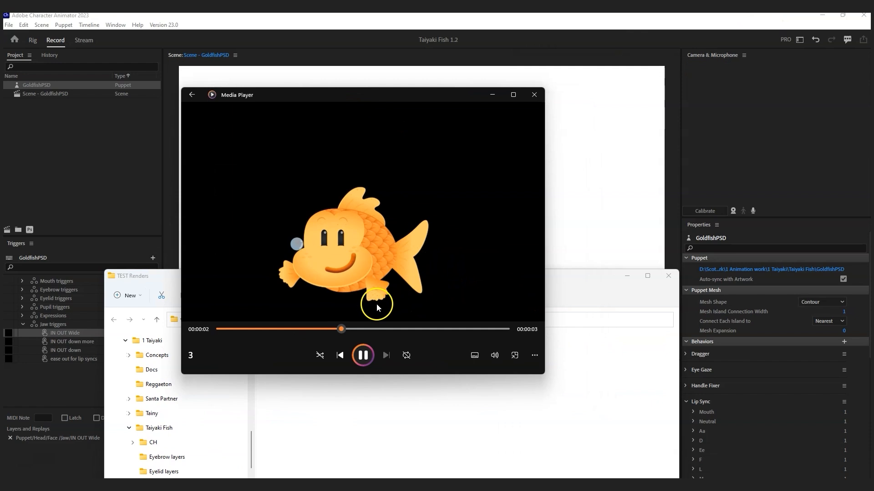
Step: Pause render 3, scrub to the frowning frame, then move both windows off screen
click(362, 355)
drag(374, 328, 305, 271)
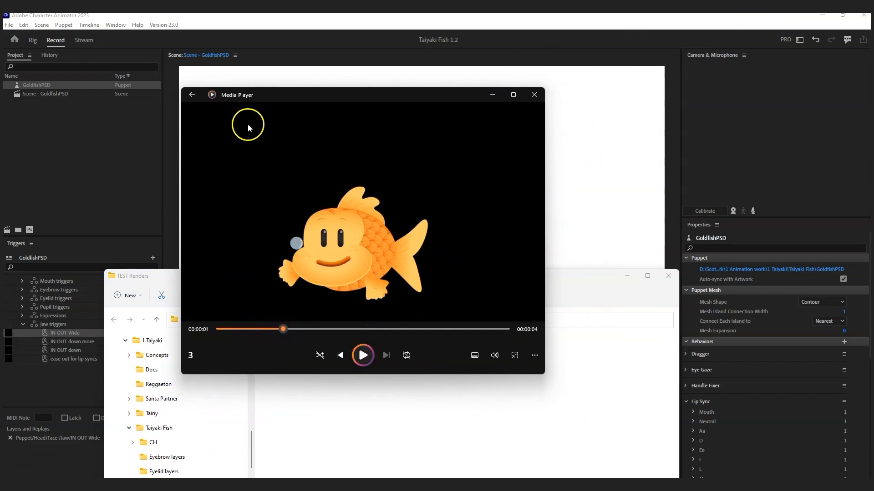
drag(285, 328, 303, 329)
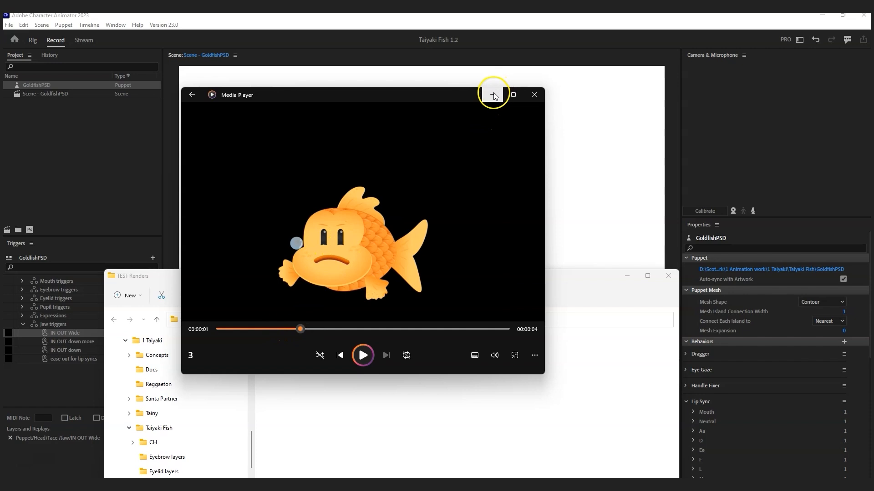
drag(425, 94, 873, 97)
drag(567, 281, 872, 81)
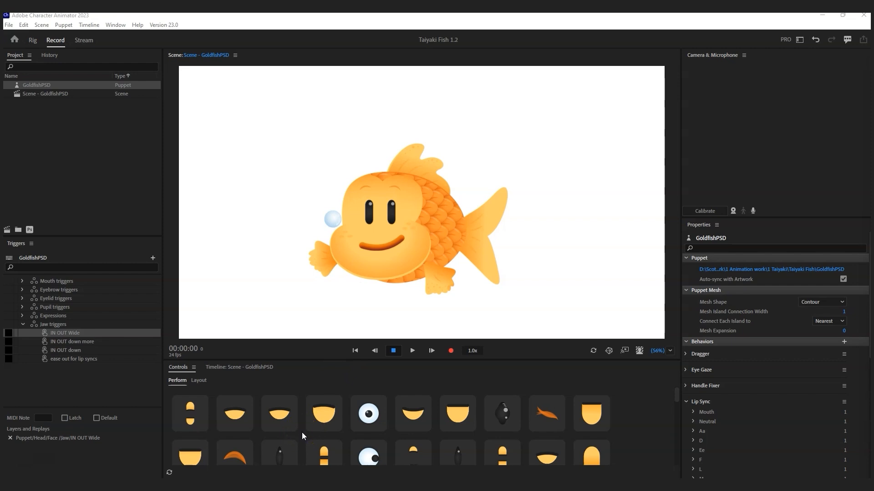
Step: Turn on the microphone and repeatedly trigger the Whistle mouth and whistle-sequence shape
scroll(426, 449, down, 5)
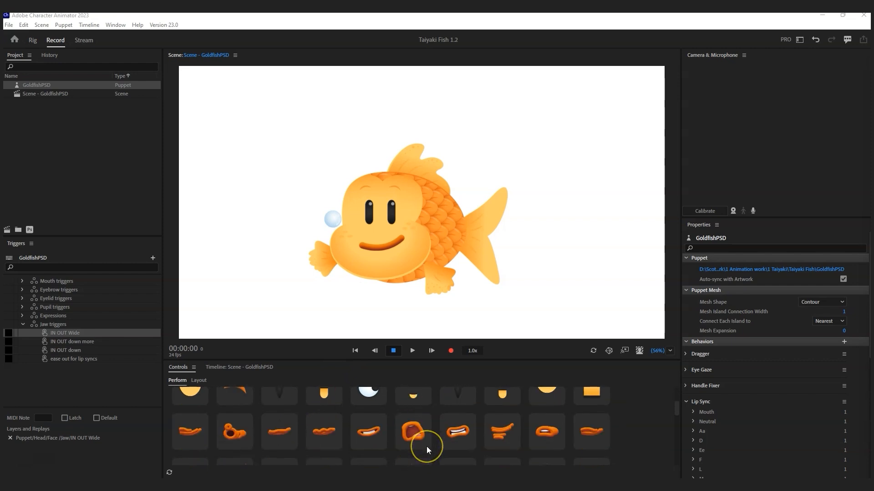
scroll(426, 446, up, 1)
click(753, 211)
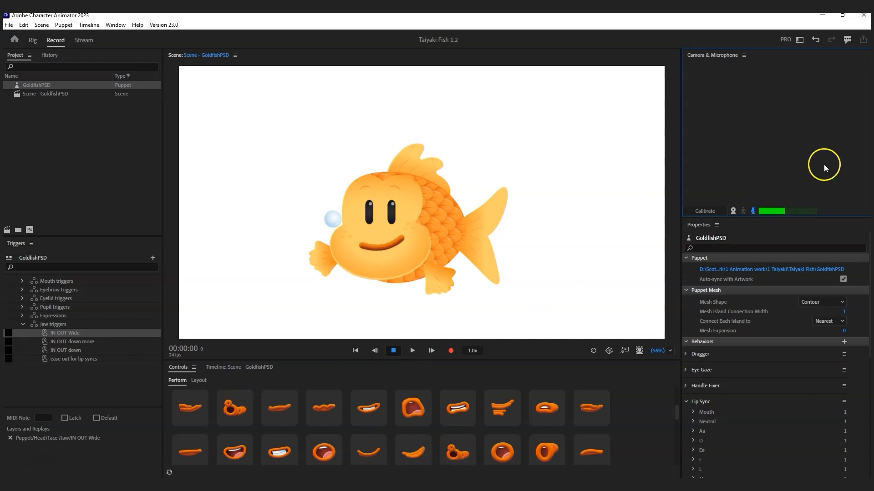
click(234, 410)
click(234, 410)
click(234, 410)
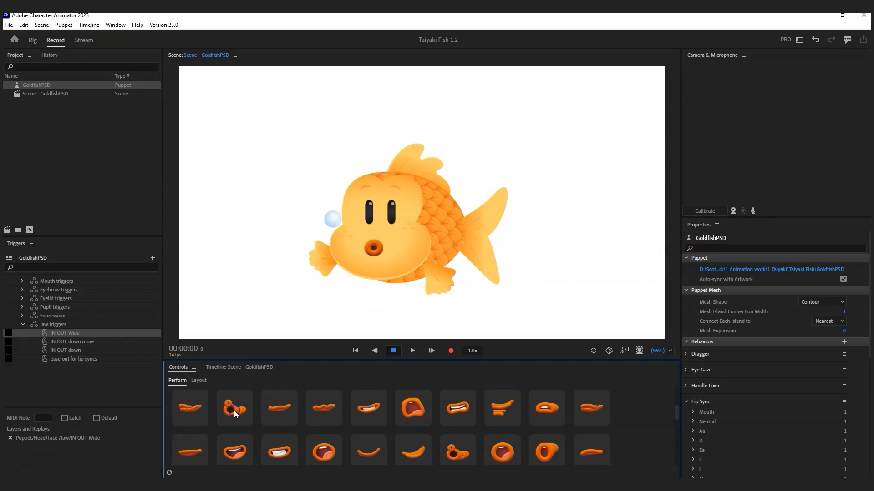
click(233, 410)
click(458, 451)
click(458, 450)
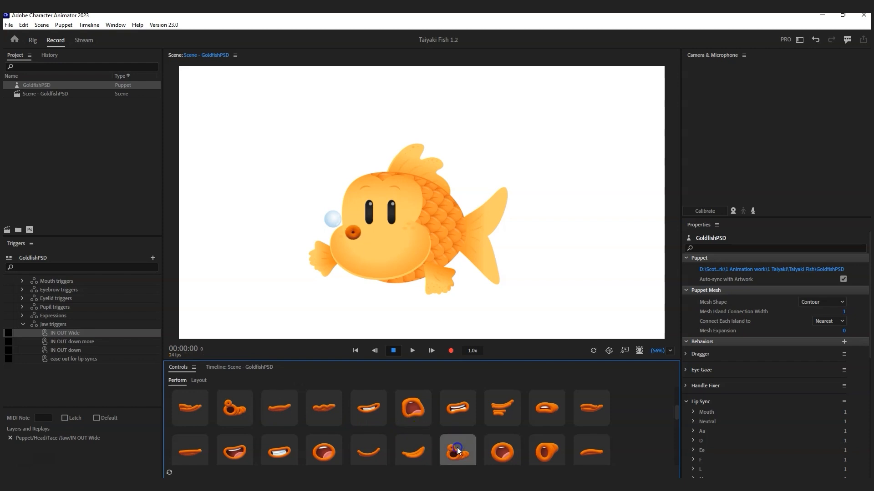
click(457, 451)
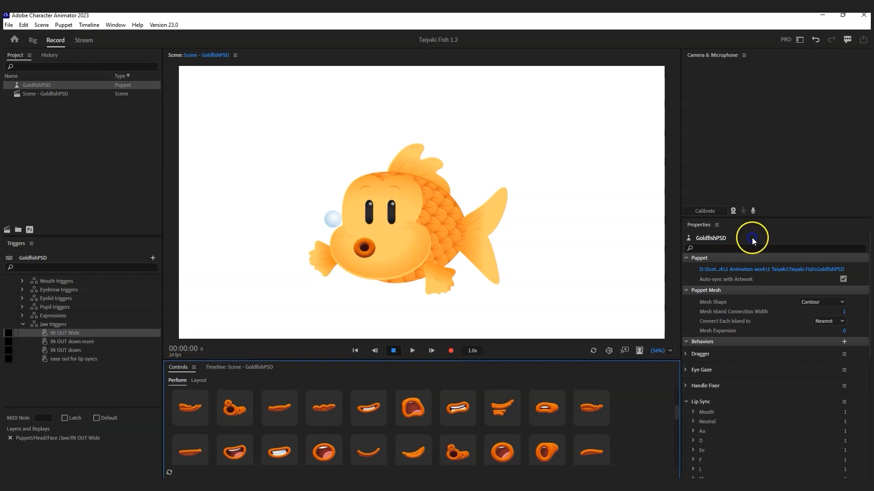
Step: Re-enable the microphone and test the round O mouth, shrinking it to a smaller o
click(753, 211)
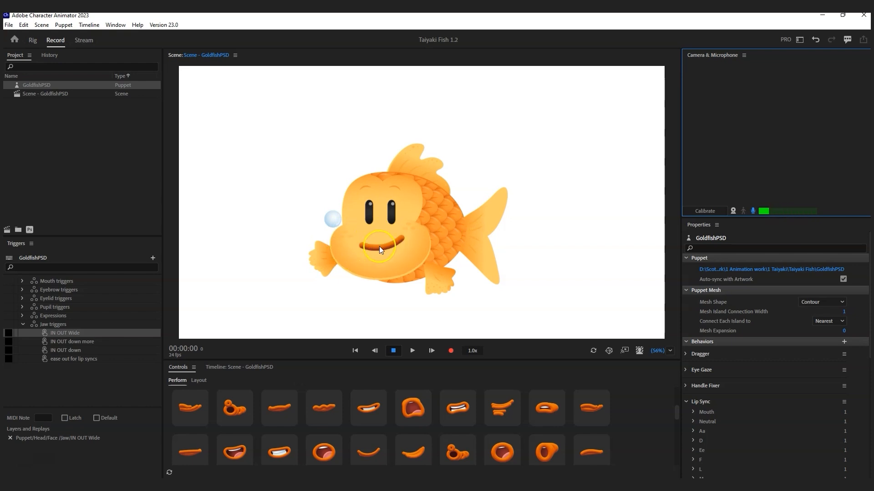
click(233, 406)
click(233, 406)
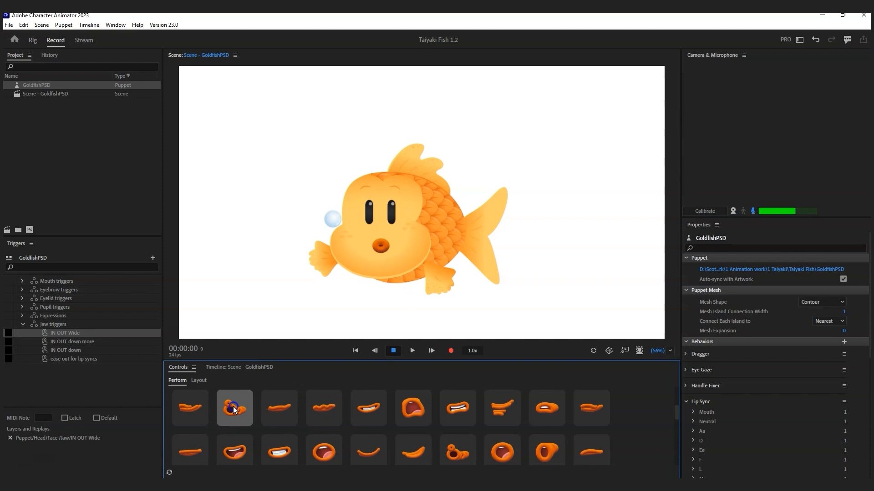
click(236, 408)
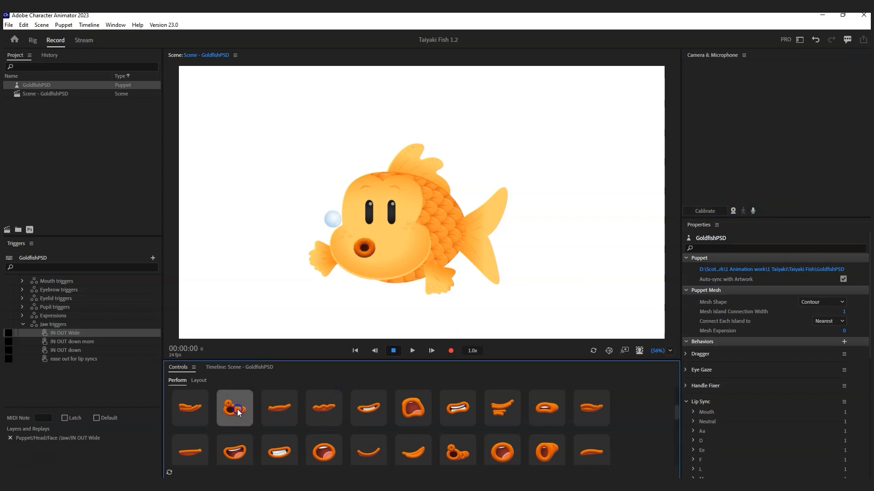
click(241, 409)
scroll(323, 410, up, 3)
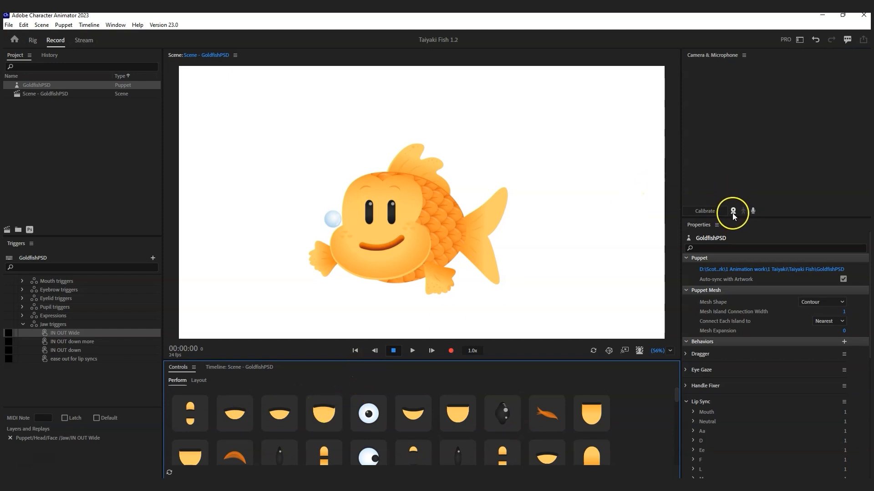
click(753, 210)
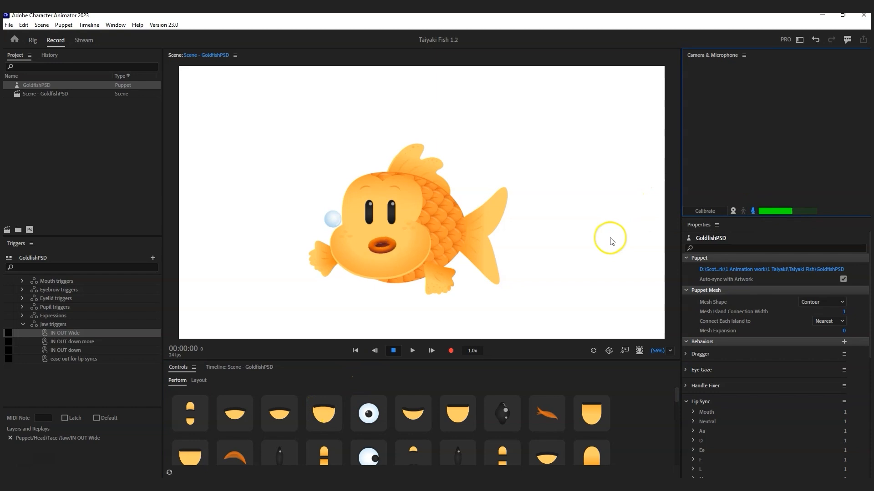
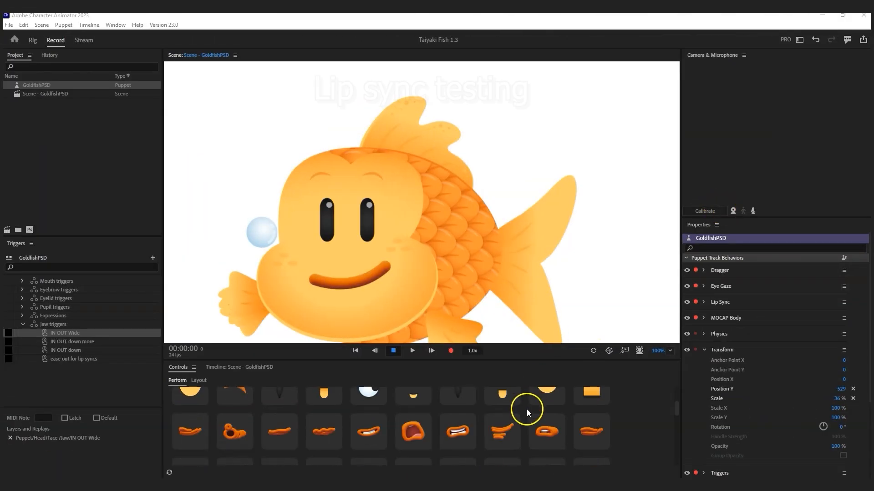
Step: Test the fish's round O mouth trigger and one other mouth shape
scroll(525, 410, down, 3)
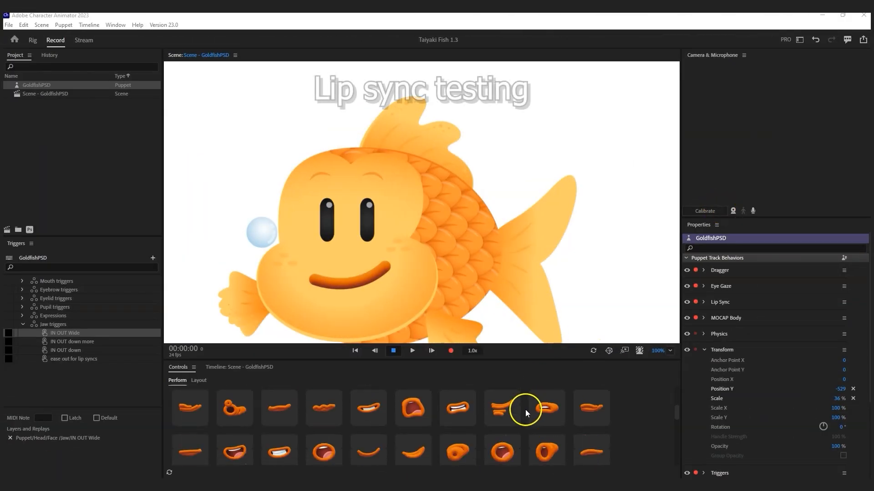
click(460, 438)
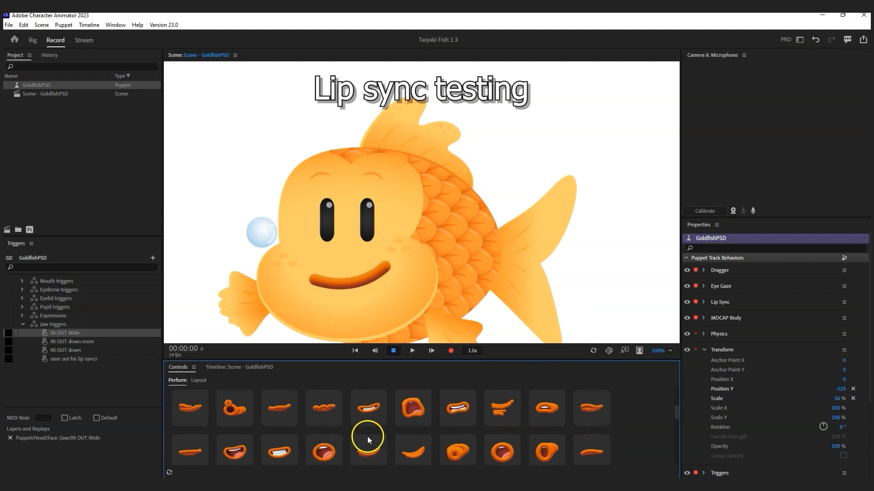
scroll(367, 436, up, 2)
click(229, 436)
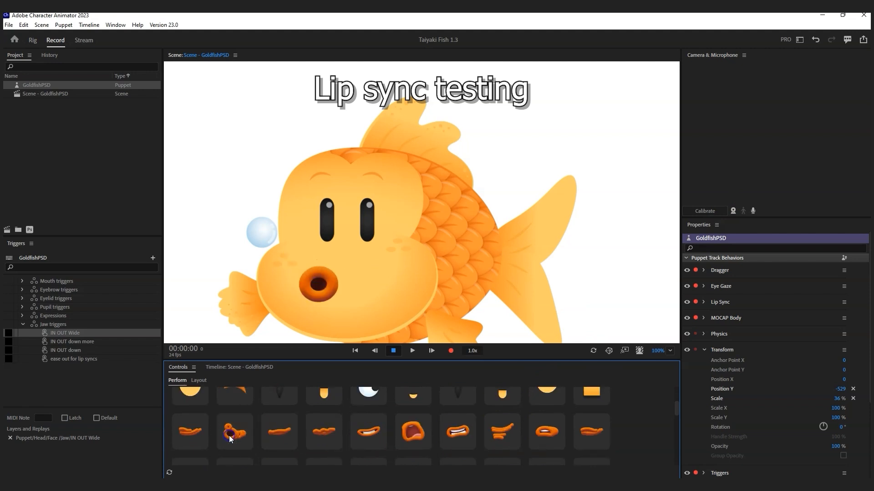
scroll(362, 427, down, 2)
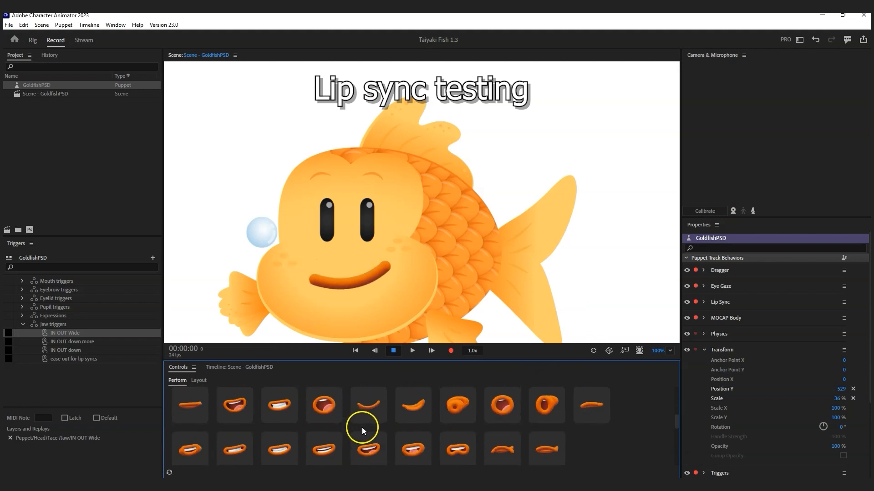
click(452, 405)
click(452, 405)
click(452, 405)
Step: Cycle through the neighbouring mouth triggers, repeatedly flashing the O and round mouth shapes
click(505, 405)
click(543, 407)
click(543, 405)
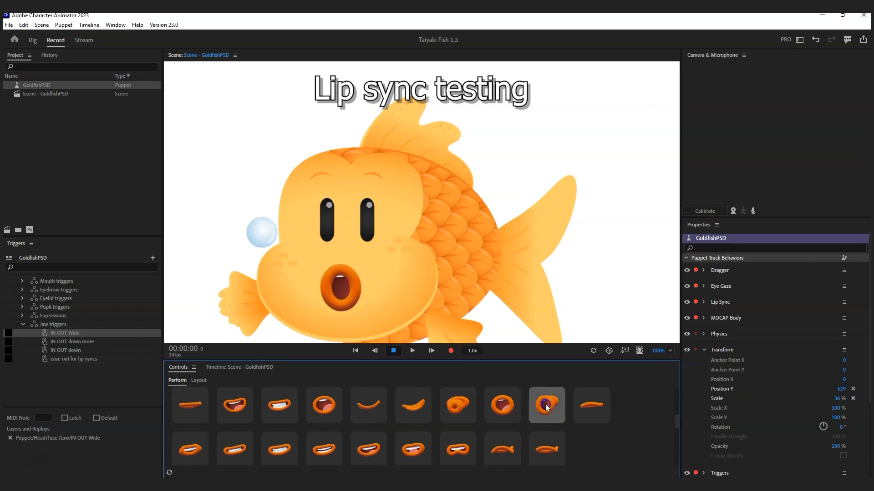
click(545, 406)
click(546, 404)
click(550, 404)
click(463, 403)
click(515, 403)
click(455, 403)
Step: Enable the microphone to test live lip sync, then switch to Rig mode
click(750, 208)
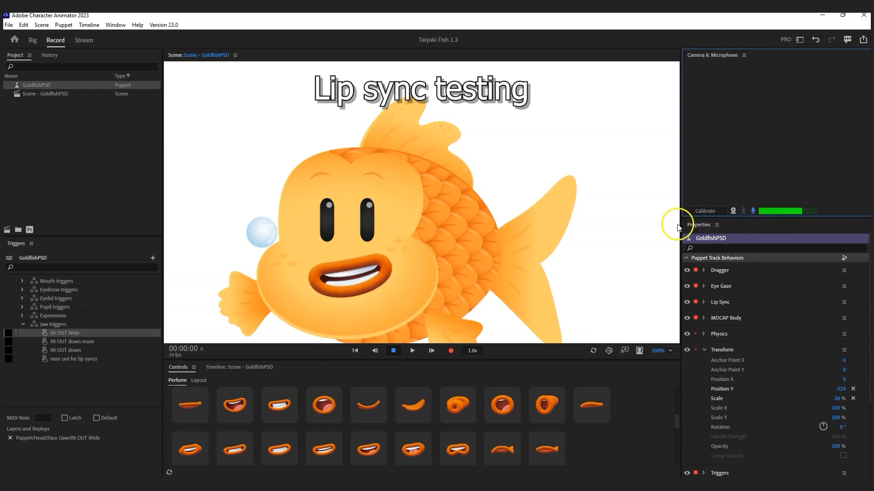
click(406, 293)
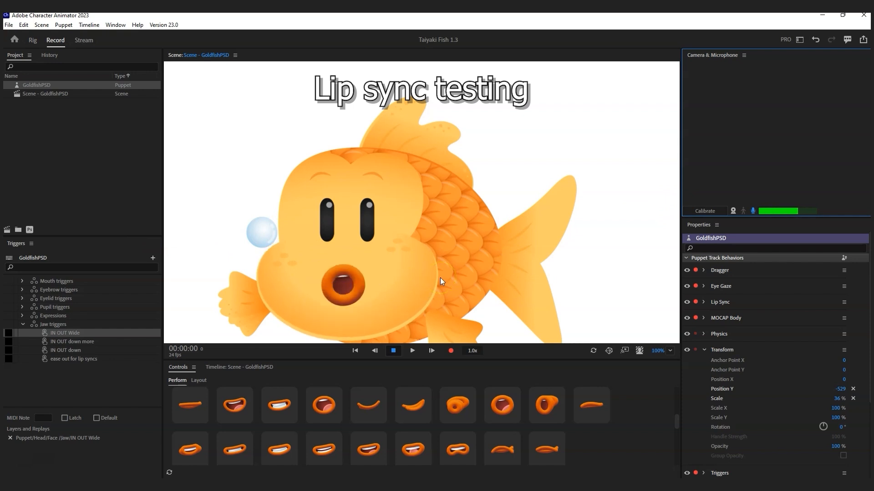
click(30, 40)
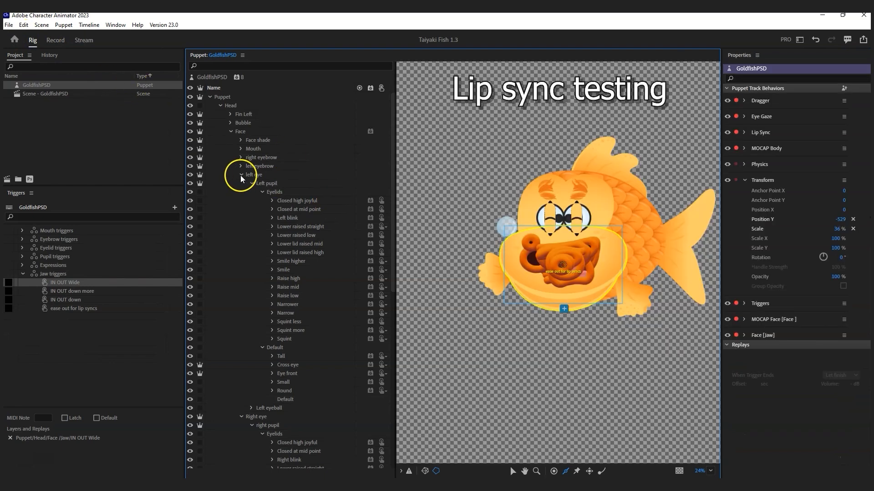
Step: Select the Jaw > Default mouth layer and place a new handle on the mouth
click(241, 174)
click(241, 183)
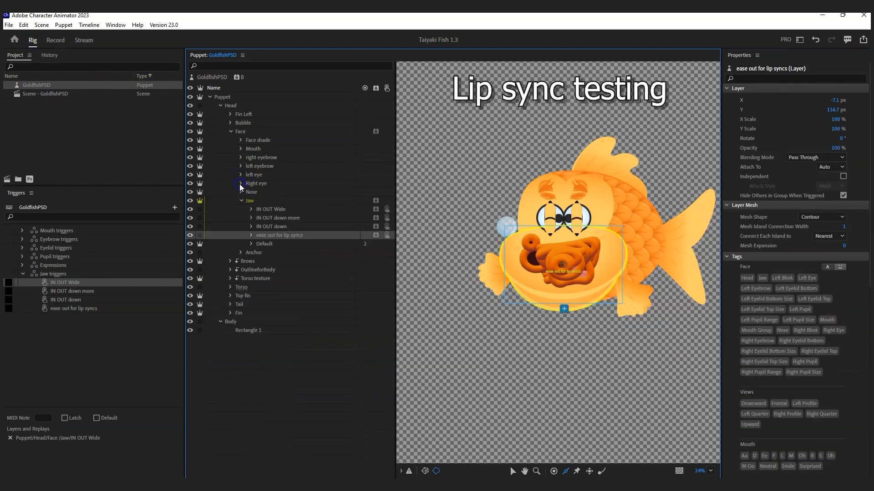
click(245, 201)
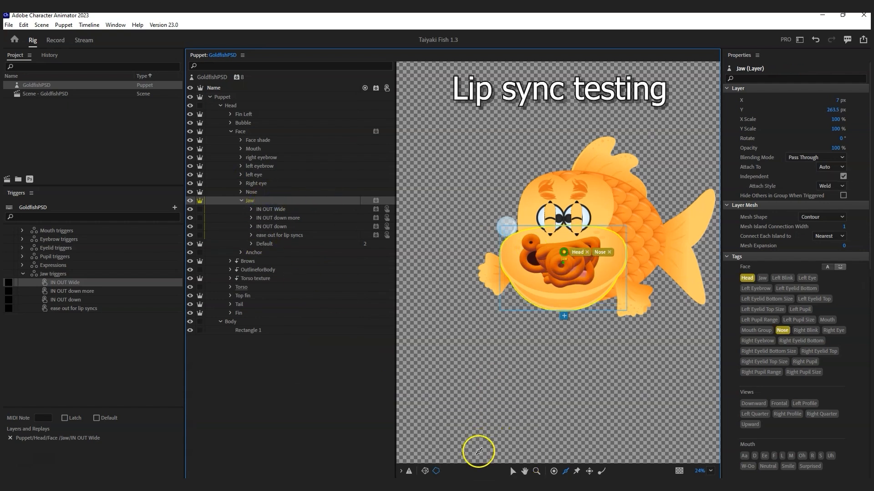
click(266, 244)
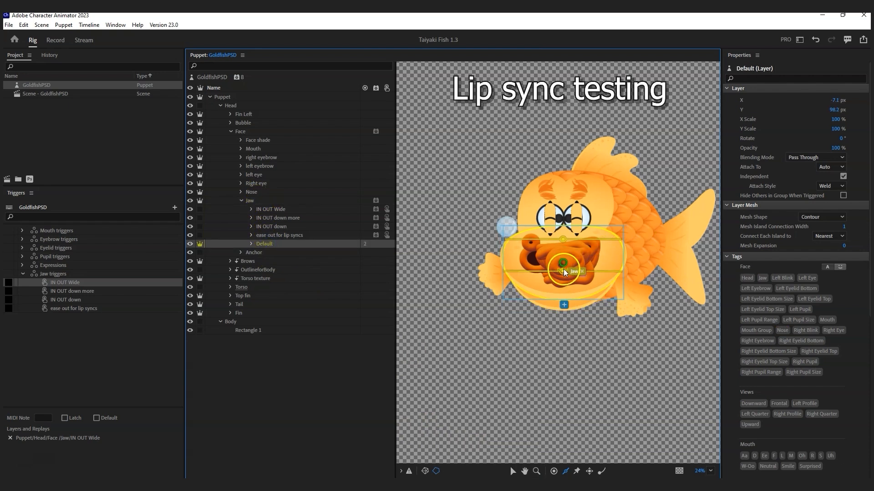
click(563, 272)
click(564, 243)
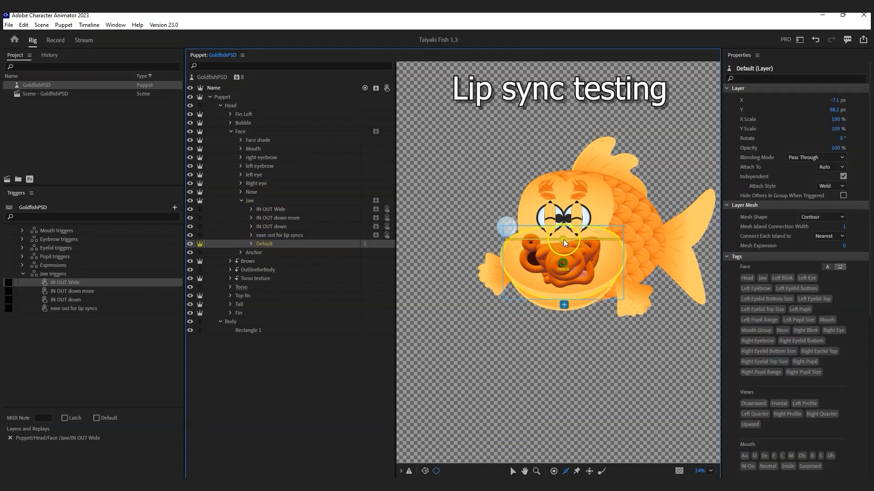
click(563, 241)
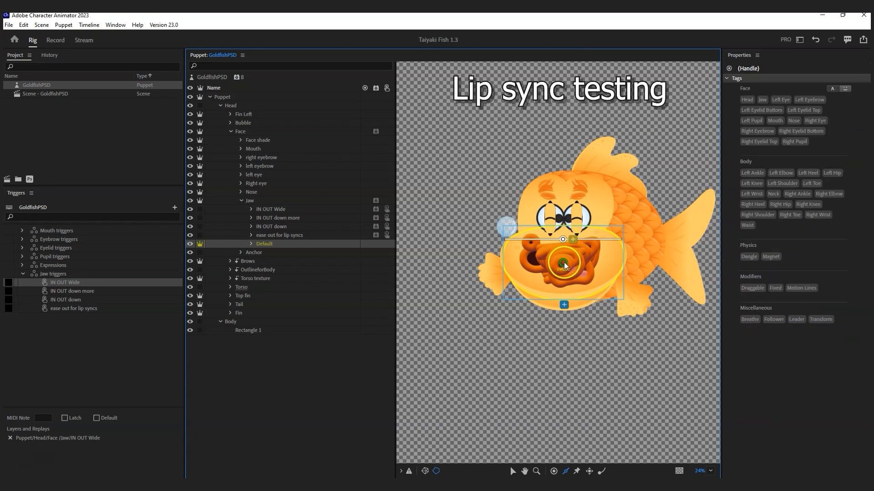
key(Delete)
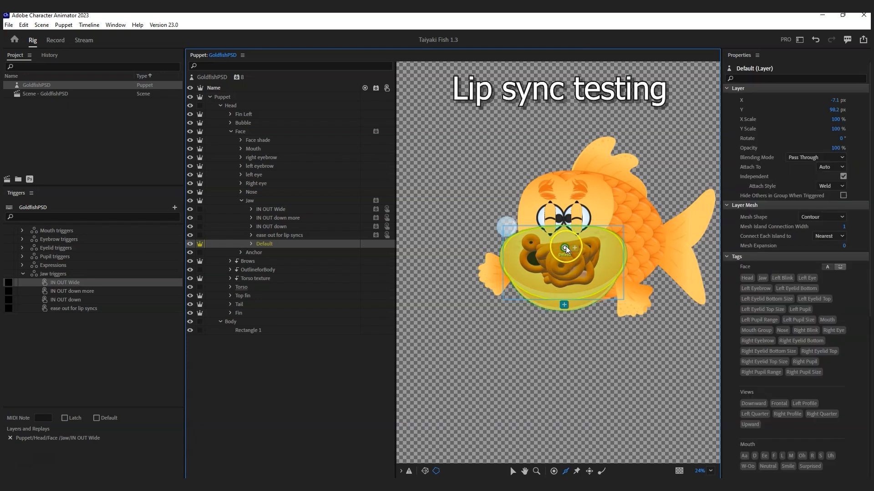
click(565, 250)
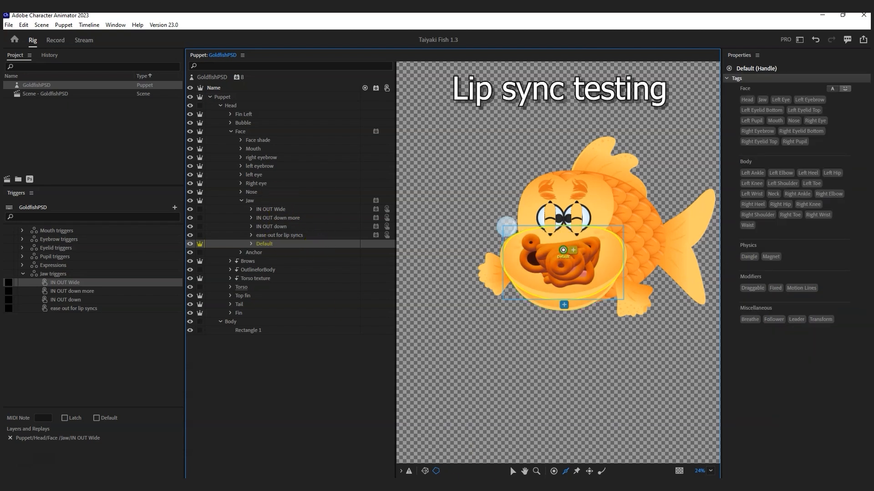
Step: Copy media files into the project folder and open the GoldfishPSD puppet in Photoshop
click(9, 25)
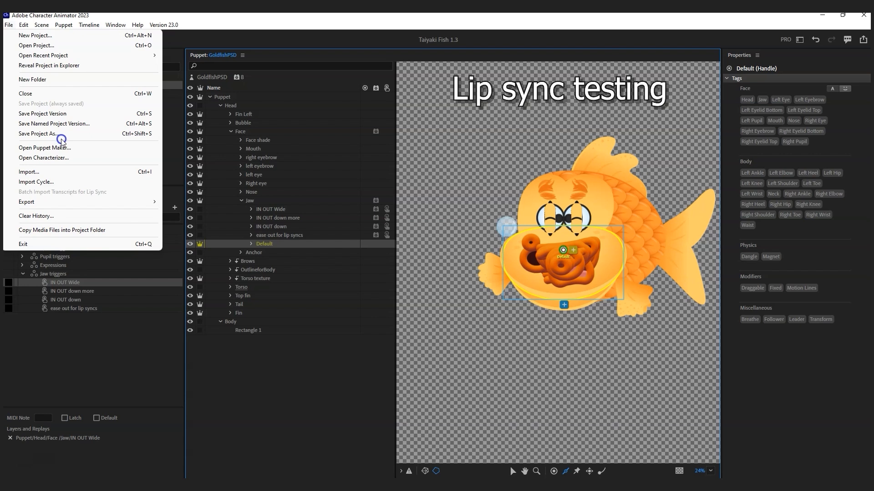
click(66, 231)
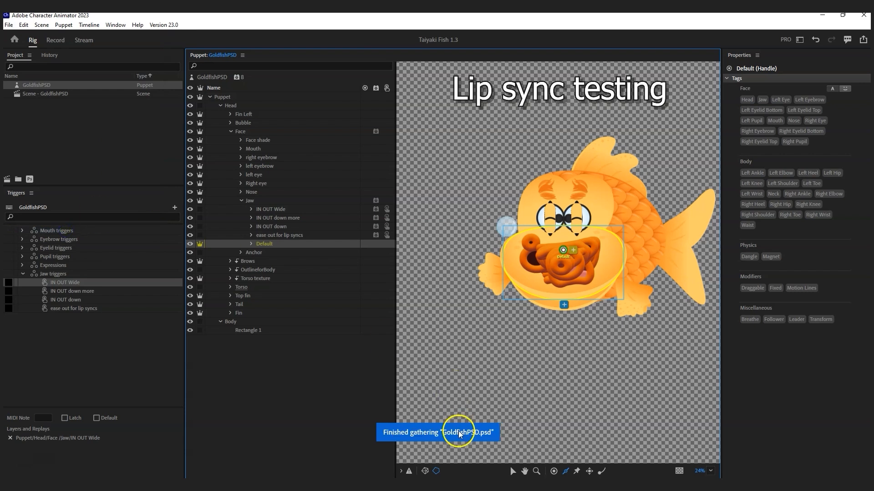
click(42, 86)
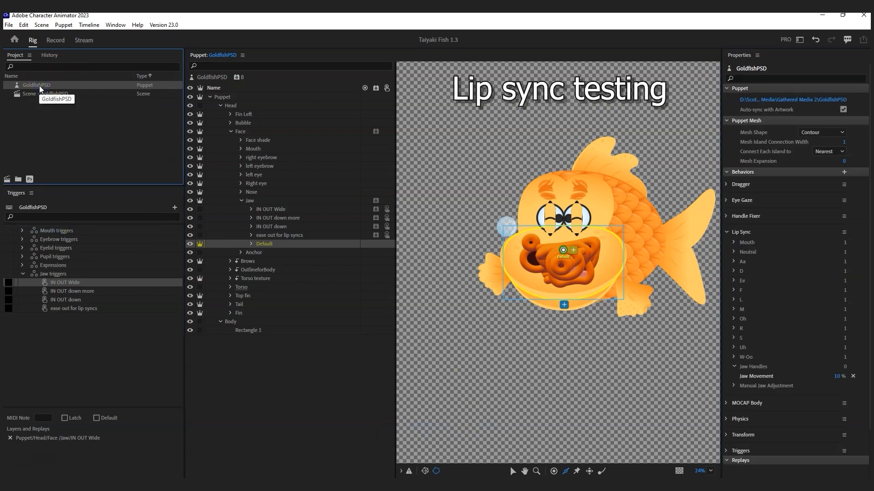
click(30, 179)
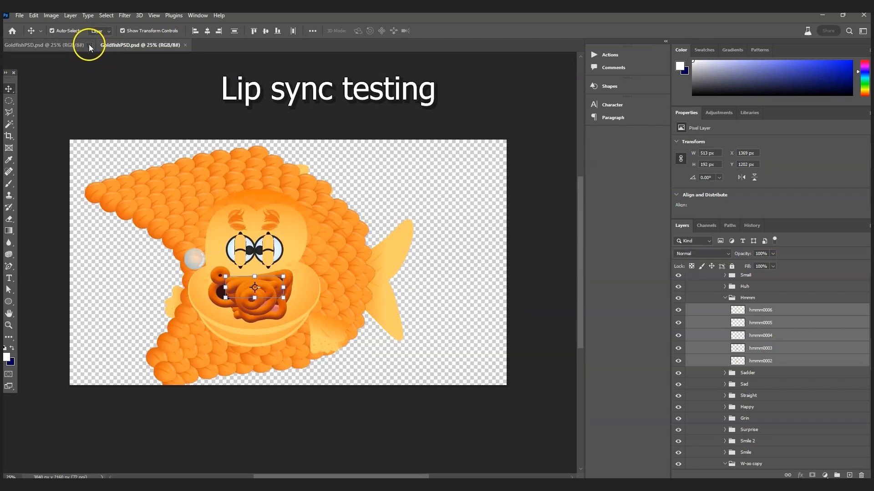
Step: Close the duplicate document and delete the IN OUT Wide through 'ease out for lip syncs' groups
click(89, 44)
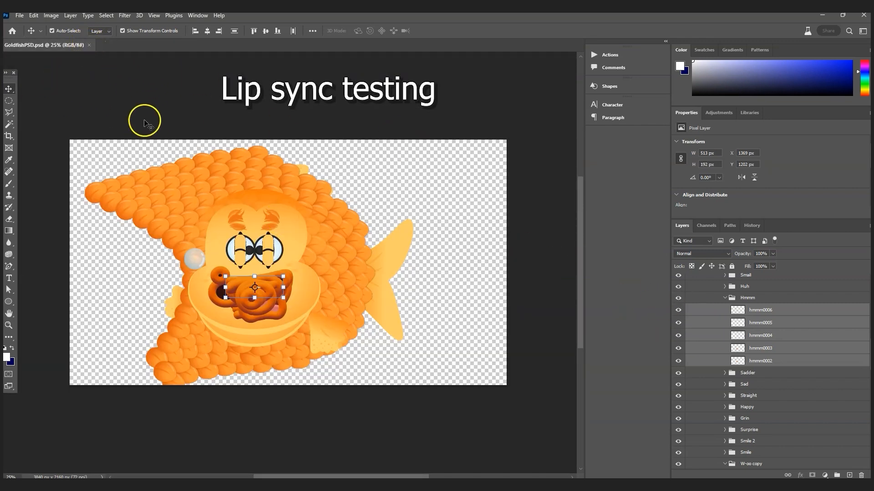
scroll(755, 327, up, 6)
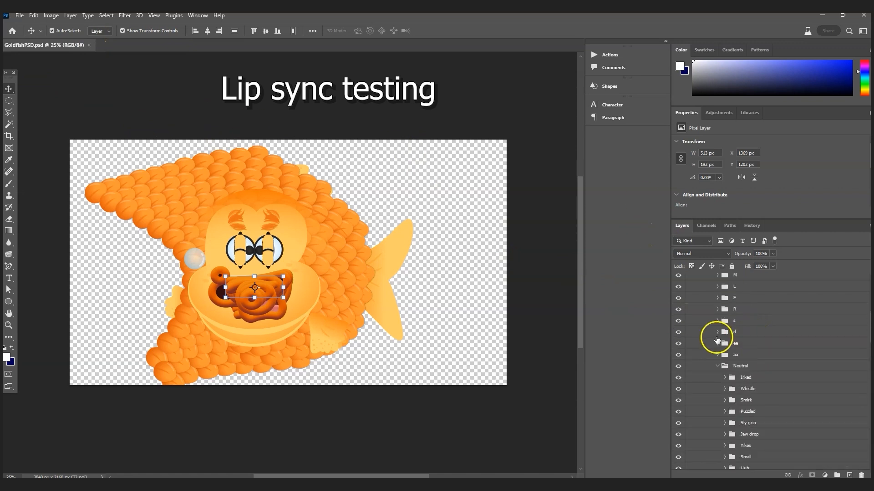
click(718, 367)
scroll(723, 391, down, 3)
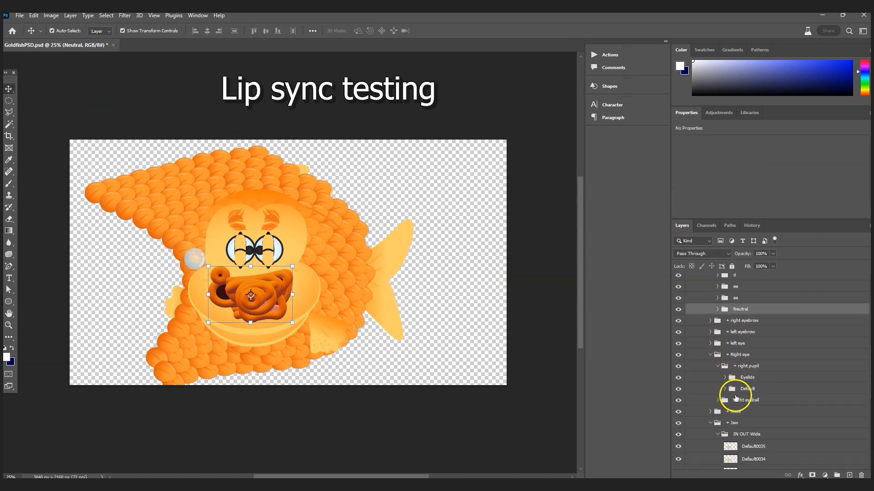
click(718, 436)
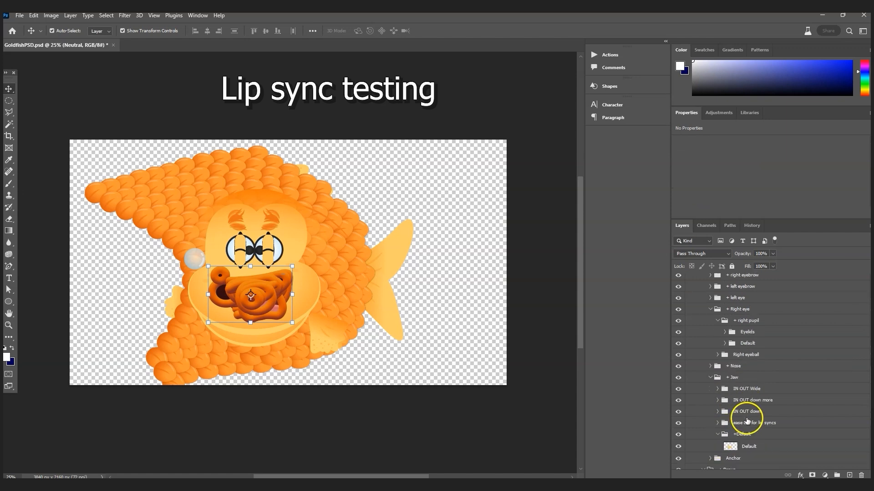
click(754, 424)
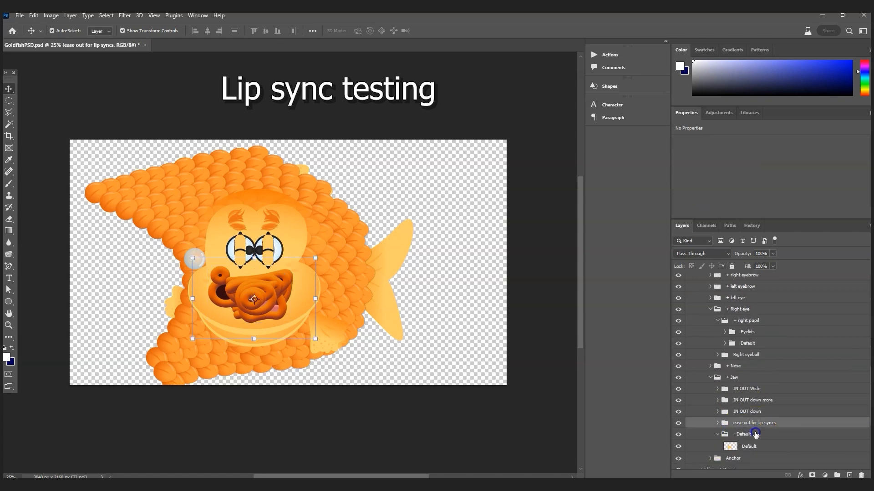
shift+click(747, 389)
key(Delete)
Step: Rename +Default to Default, save GoldfishPSD.psd and return to Character Animator
double_click(736, 389)
click(785, 392)
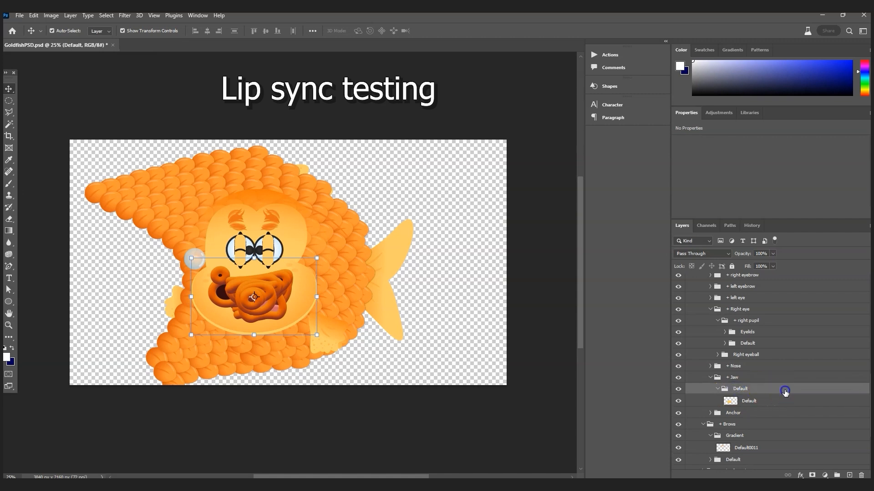
click(734, 378)
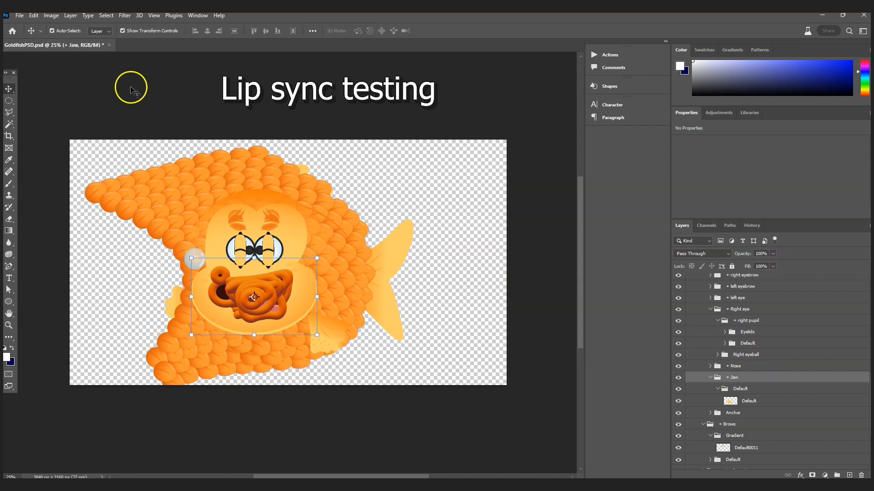
click(19, 15)
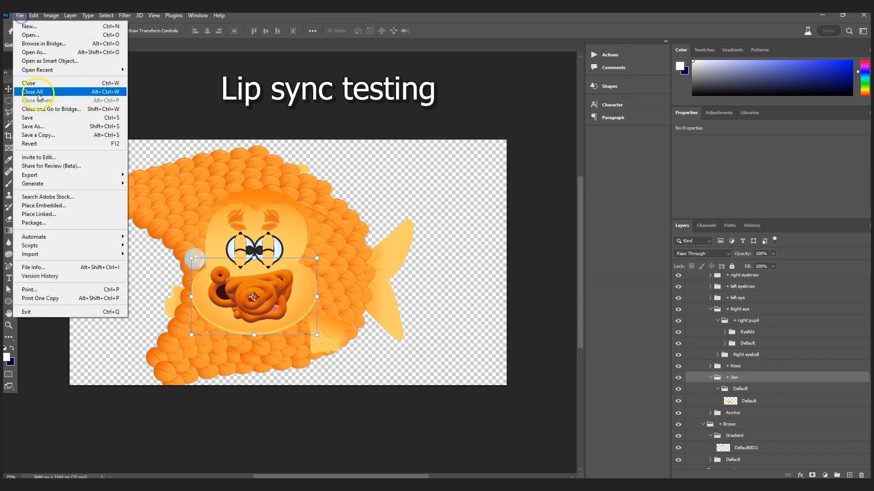
click(38, 118)
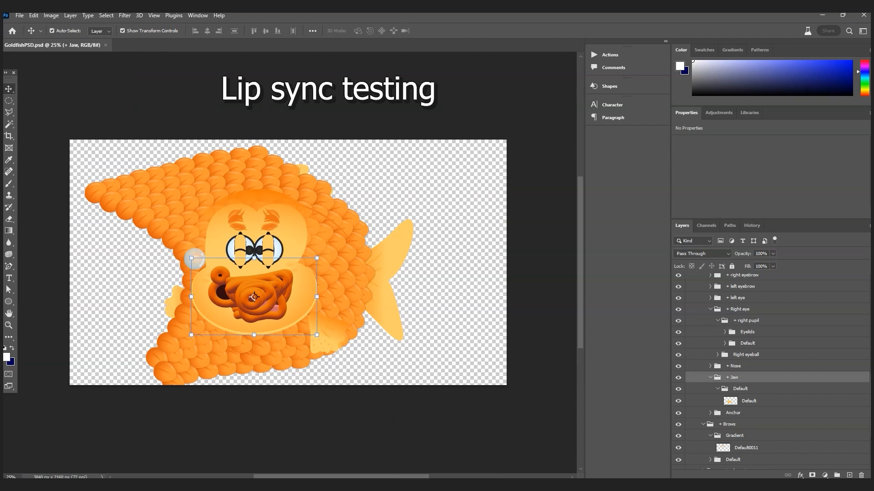
click(403, 486)
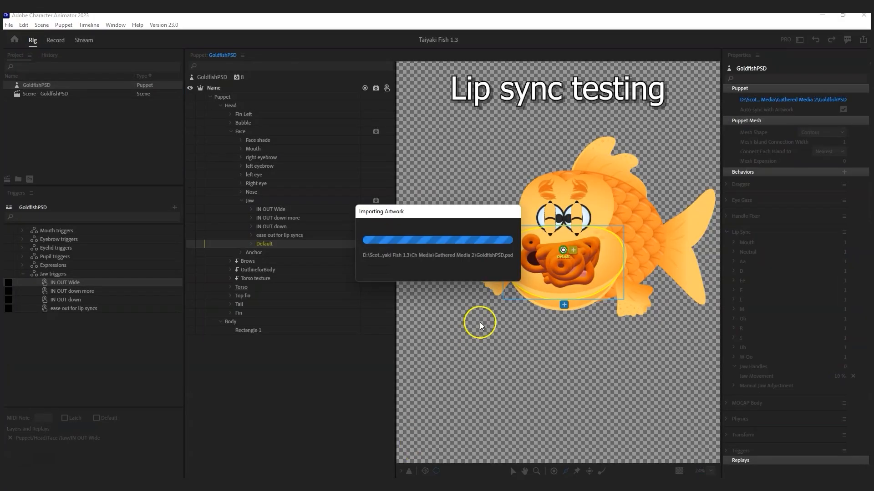
Step: Delete the Jaw triggers swap set and switch to Record mode
click(63, 274)
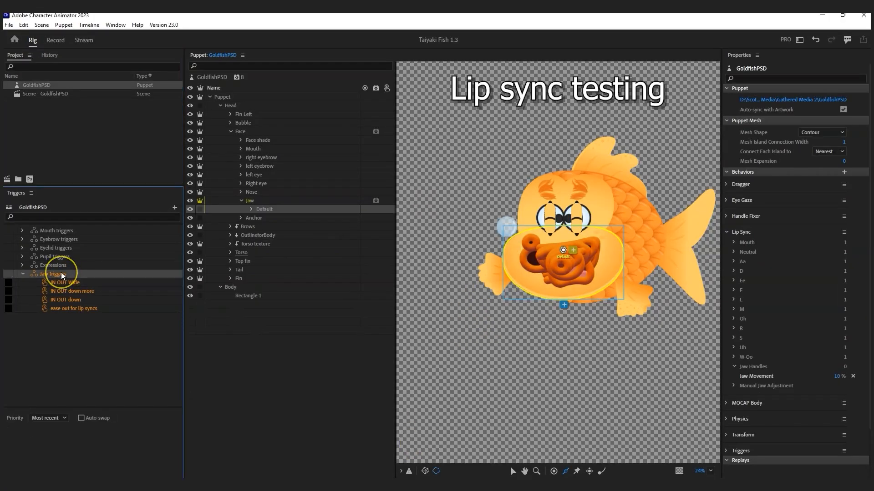
key(Delete)
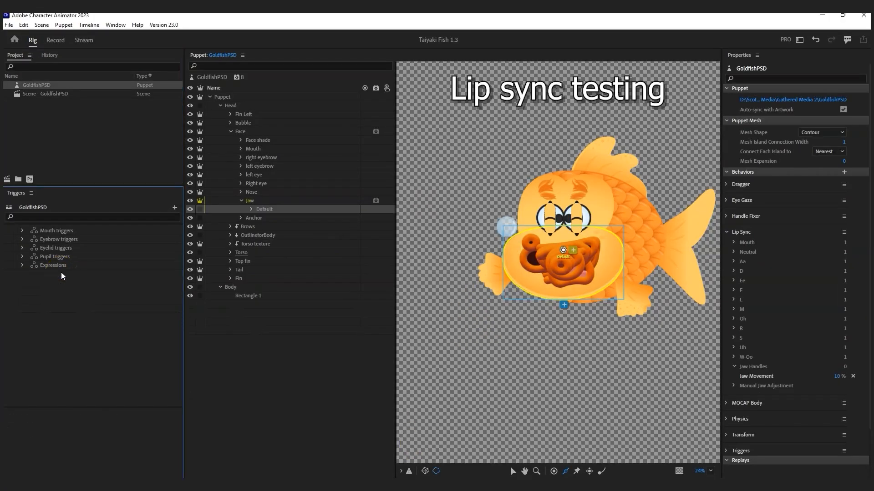
click(56, 41)
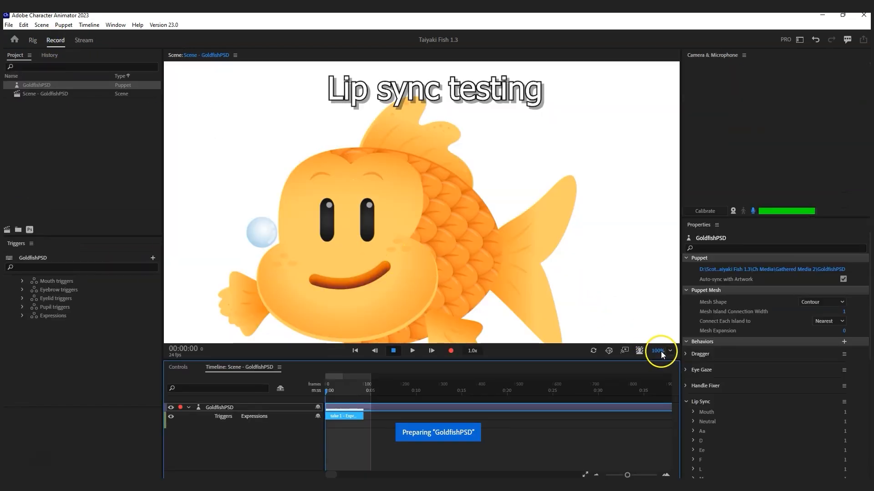
Step: Show the Controls trigger grid, test the first triggers, and turn off microphone input
click(178, 367)
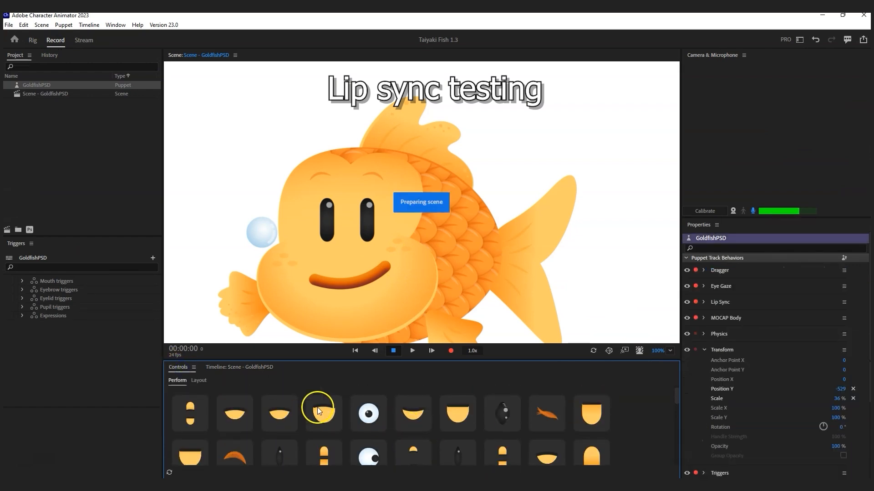
click(199, 420)
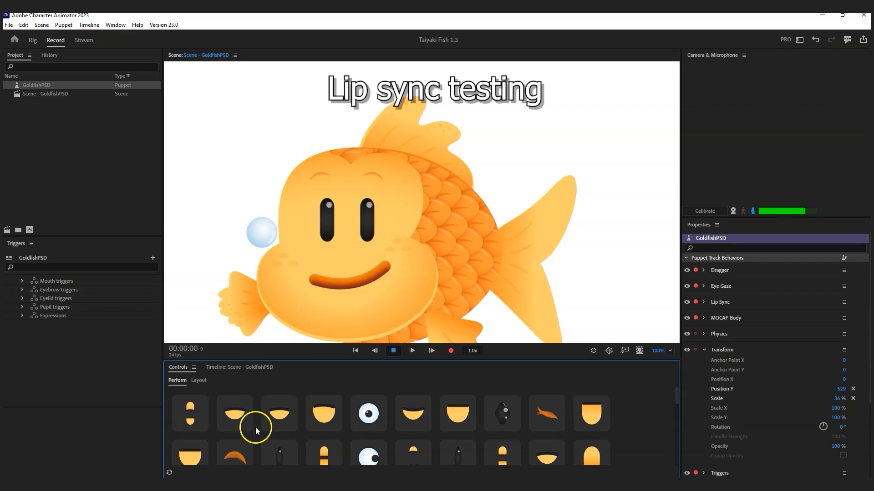
click(750, 211)
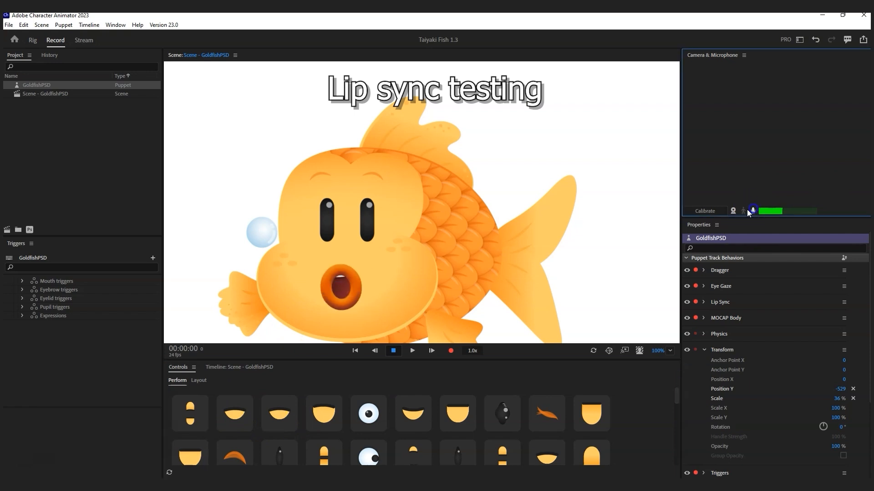
click(191, 417)
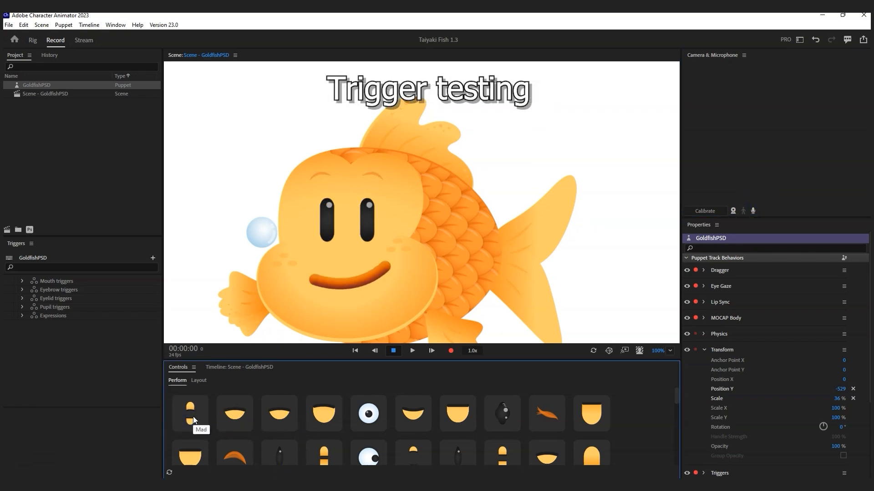
Step: Test the first-row triggers for mad, sad, wide-smile and surprised faces
click(193, 417)
click(193, 416)
click(228, 416)
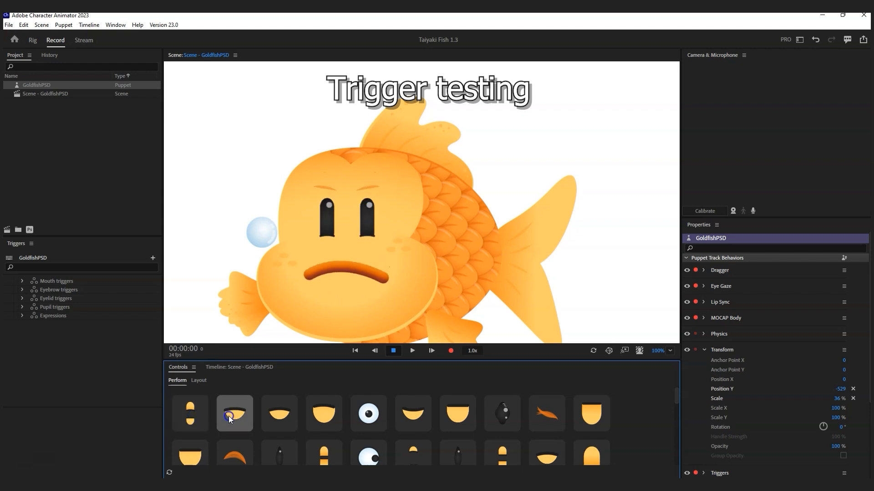
click(229, 415)
click(274, 418)
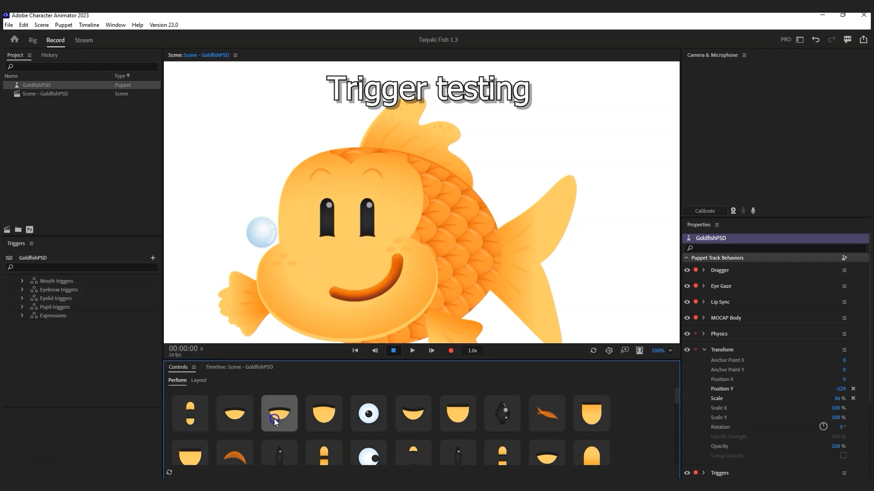
click(324, 414)
click(365, 416)
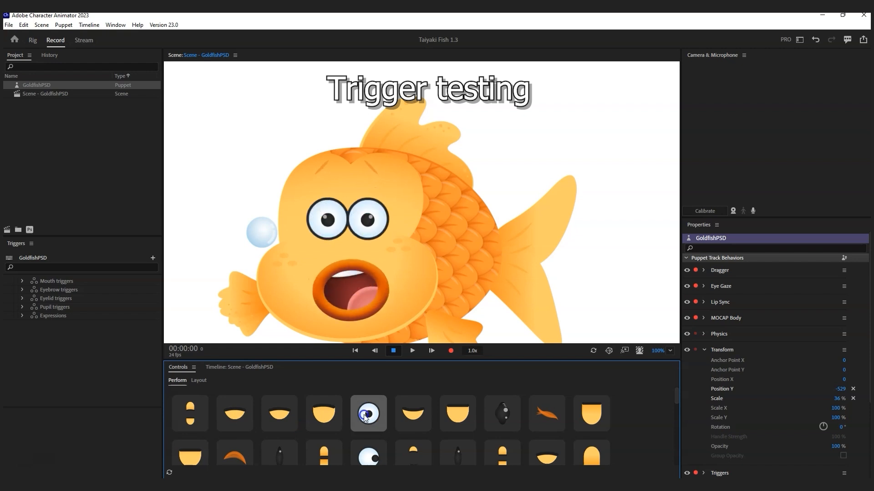
click(365, 415)
click(365, 415)
Step: Test the remaining first-row triggers: black oval eyes, tall ovals, frown and puckered lips
click(419, 414)
click(457, 413)
click(506, 410)
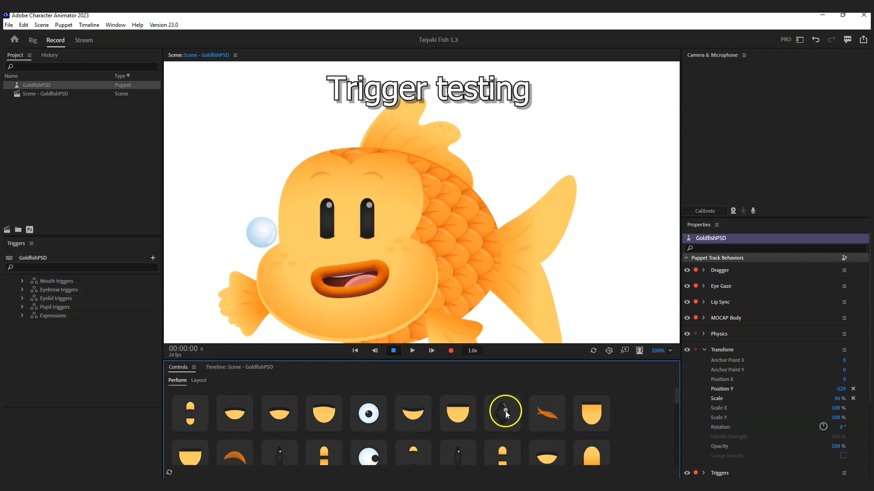
click(553, 412)
click(540, 409)
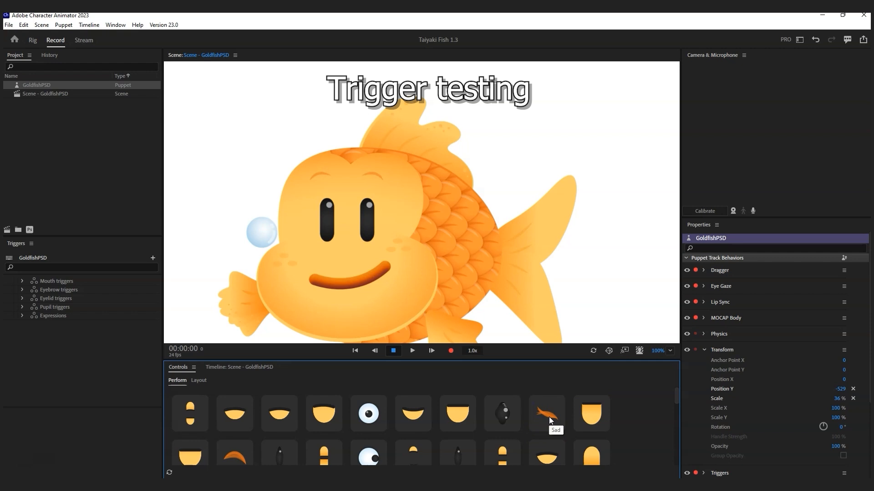
click(549, 417)
click(586, 414)
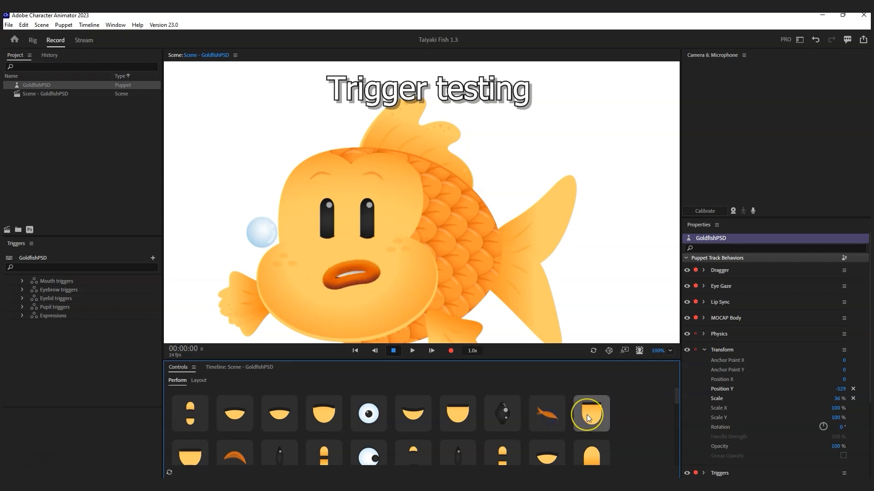
Step: Test the second-row open-lips, pout and grimace triggers several times each
click(191, 457)
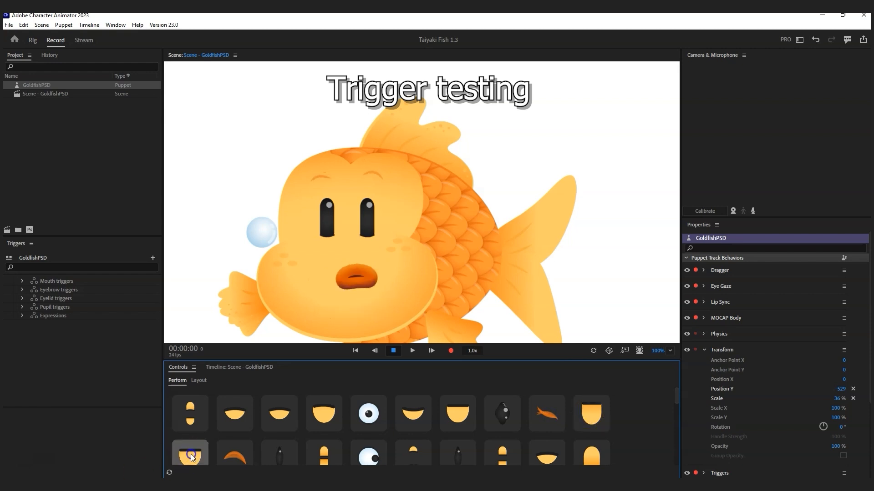
click(200, 455)
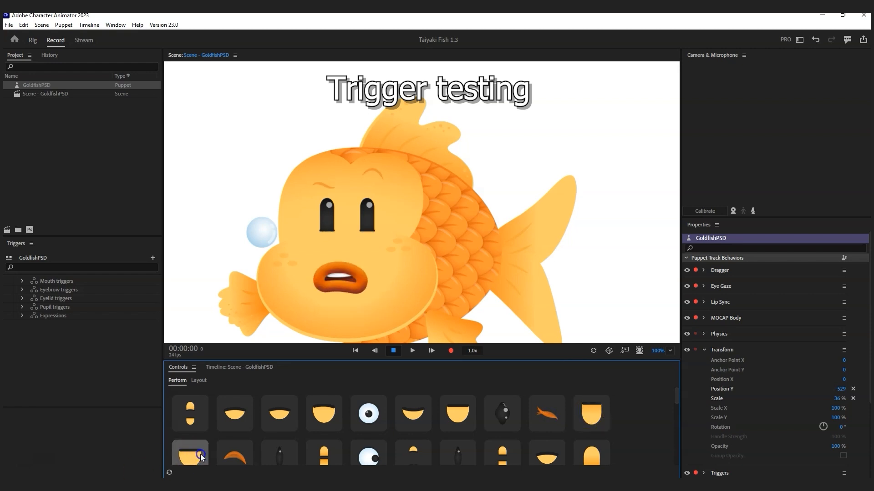
click(200, 454)
click(200, 454)
click(339, 280)
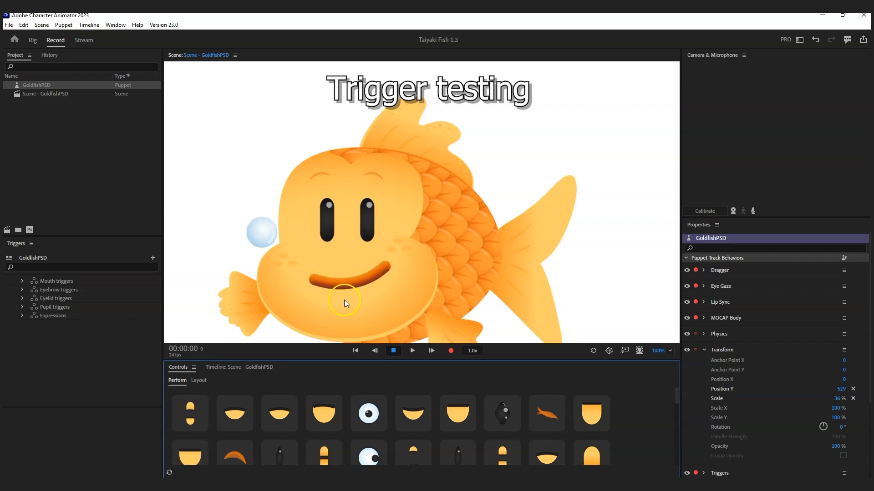
click(193, 457)
click(189, 453)
click(189, 453)
click(244, 450)
click(244, 450)
click(244, 455)
click(280, 456)
Step: Test big round eyes, dark slit eyes, the oval-eyed o-mouth face and the surprised face
click(367, 455)
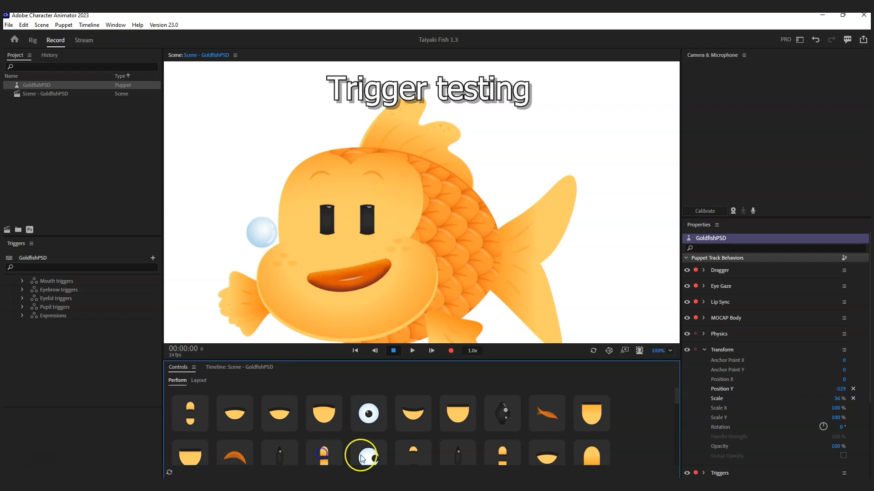
click(414, 456)
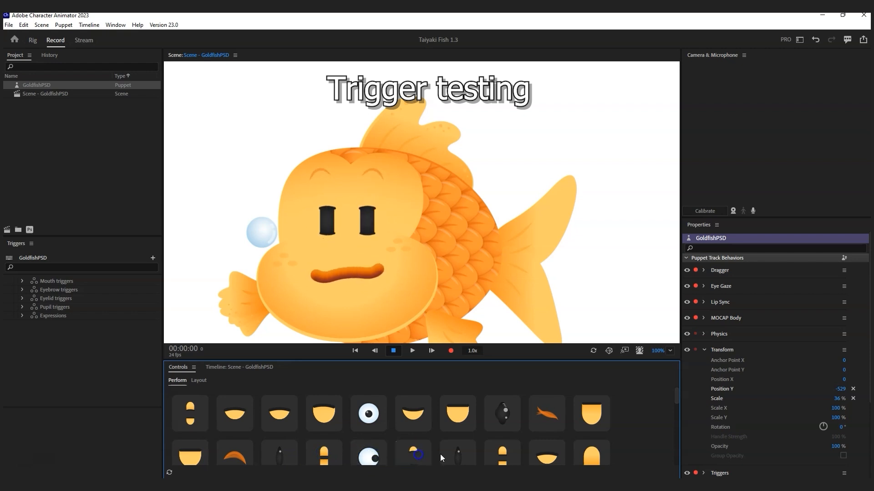
click(457, 455)
click(458, 455)
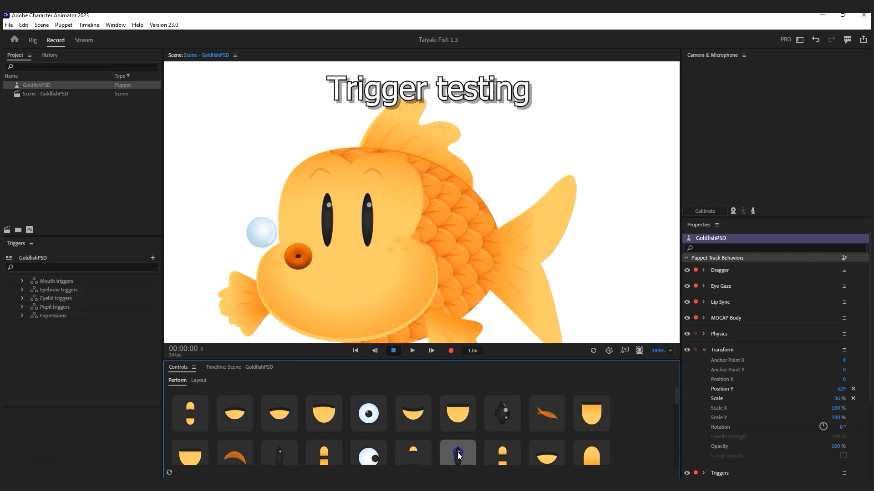
click(458, 455)
click(458, 455)
click(369, 413)
click(373, 413)
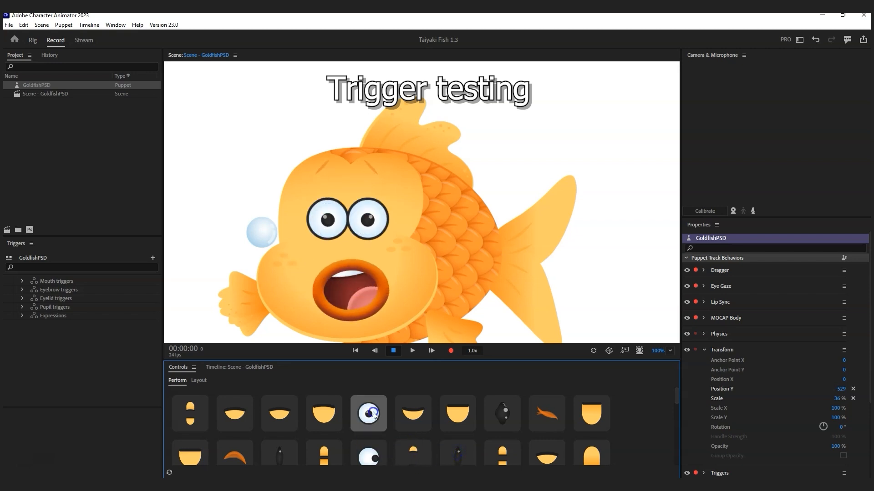
click(373, 413)
click(369, 457)
Step: Test the worried, surprised, flat-mouth squint and droopy-eye triggers
click(372, 457)
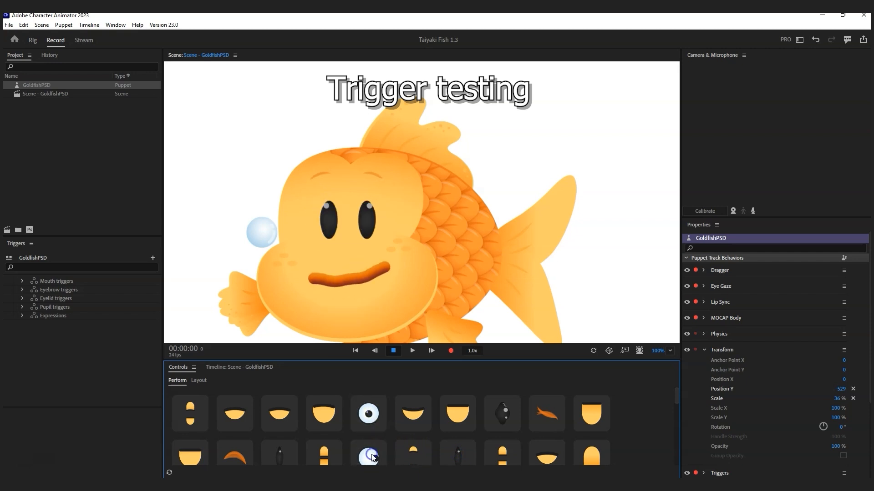
click(373, 457)
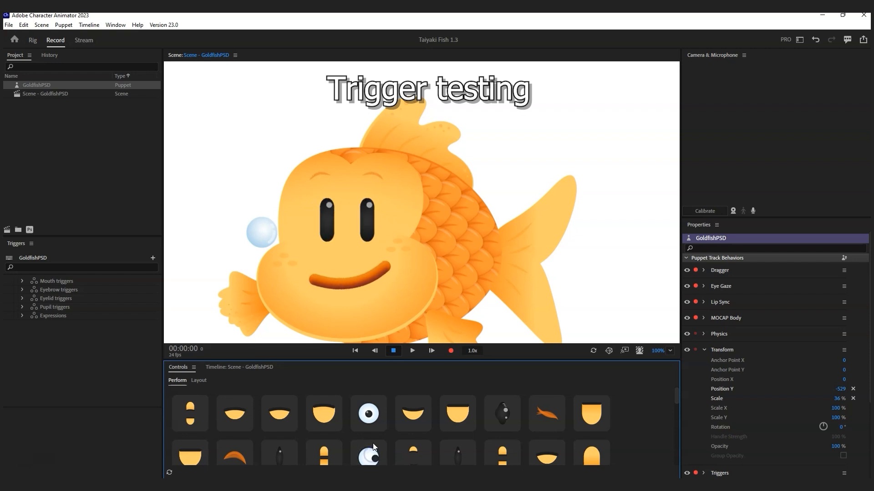
click(371, 455)
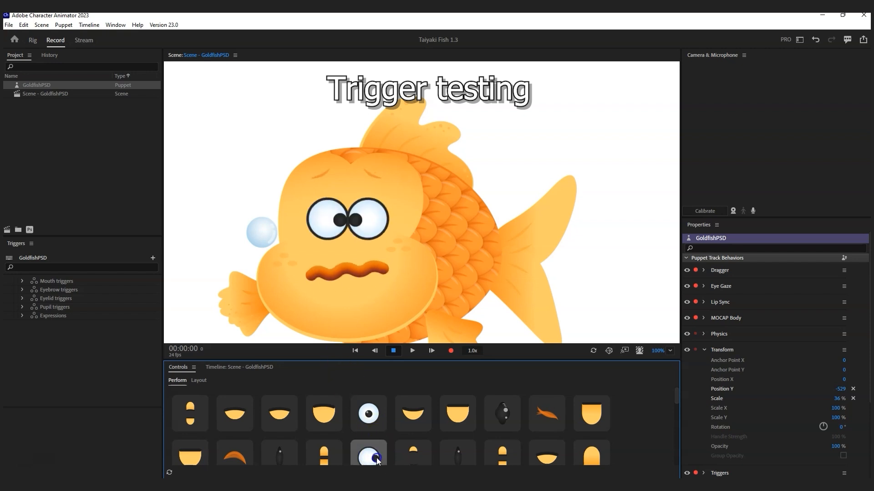
click(369, 417)
click(369, 416)
click(370, 417)
click(369, 416)
click(365, 421)
click(540, 451)
click(580, 449)
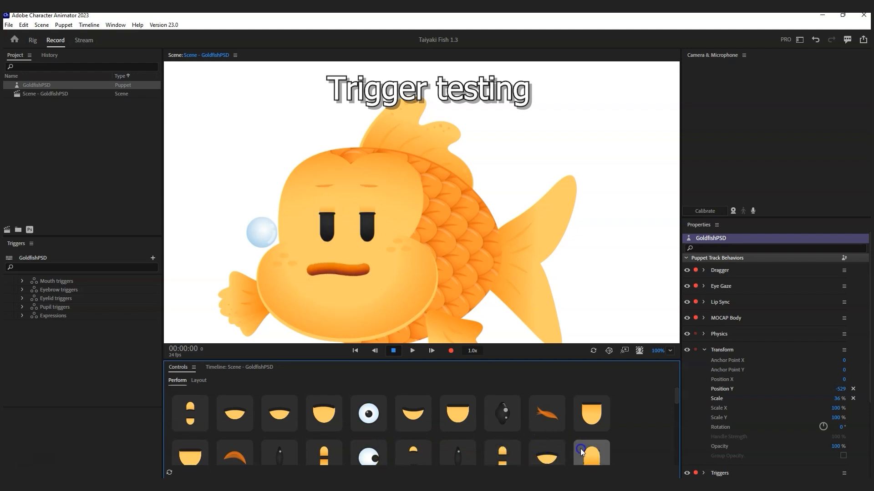
scroll(547, 441, down, 1)
Step: Drag the Pupil triggers group into the Controls panel
click(188, 411)
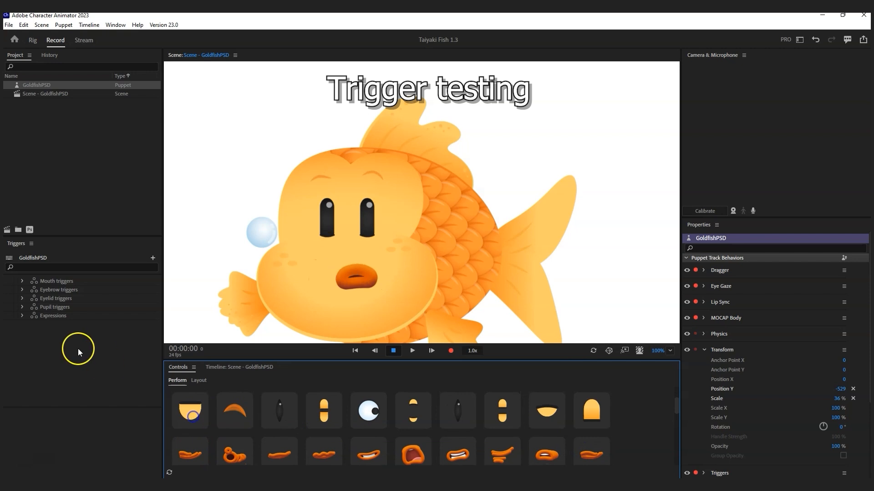
click(56, 309)
scroll(485, 440, down, 5)
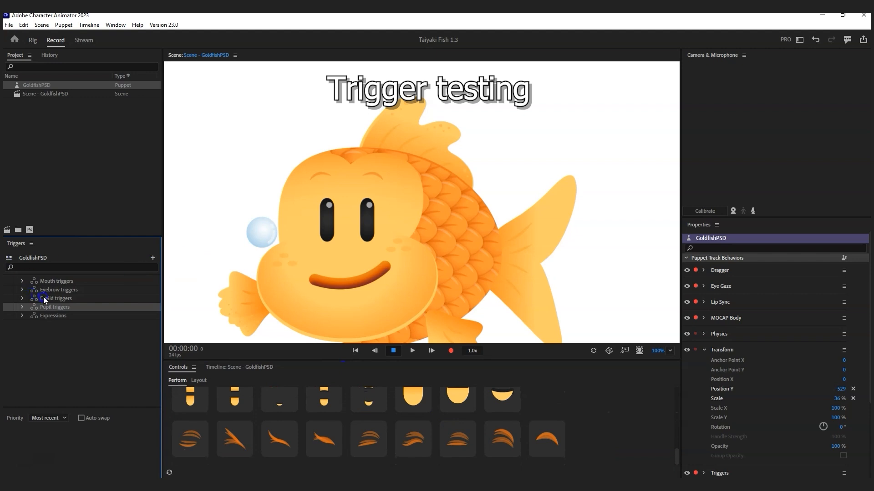
drag(305, 356, 313, 444)
scroll(313, 444, down, 1)
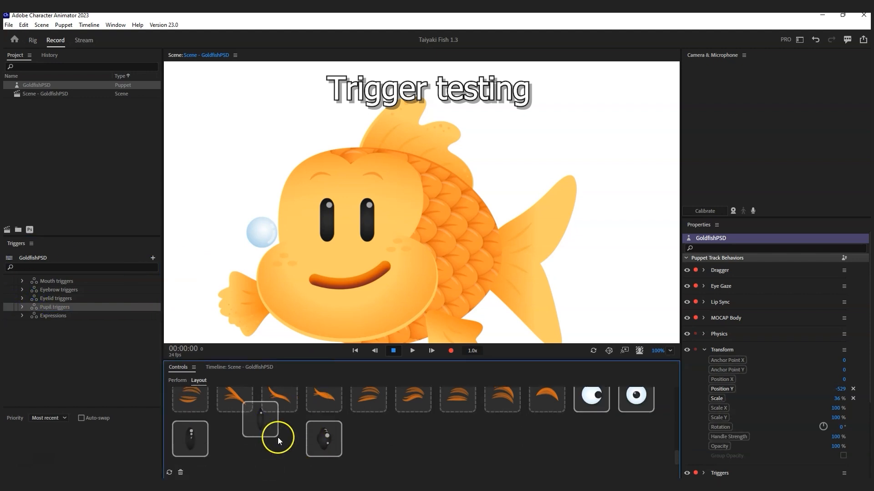
click(266, 449)
Step: Arrange the three pupil triggers and two eye triggers into a single row
drag(261, 421, 234, 440)
drag(312, 440, 284, 438)
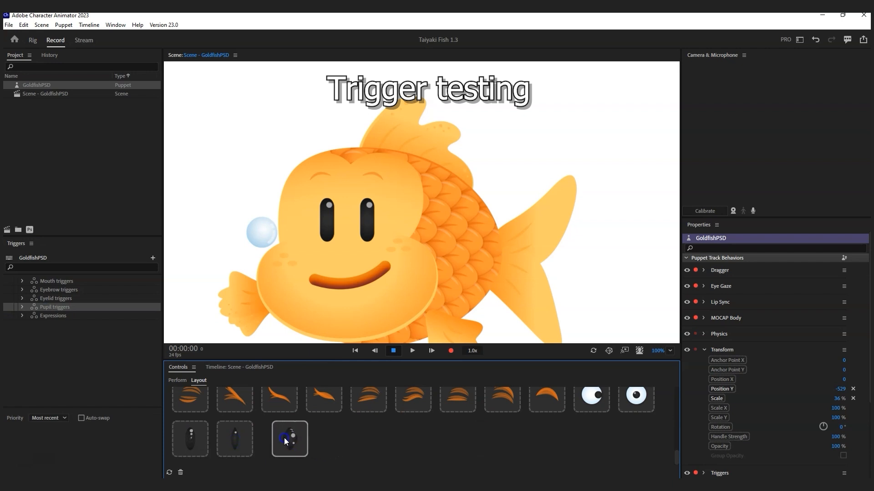
click(607, 429)
drag(585, 428, 376, 440)
Step: Delete the take 1 - Expressions take from the Timeline
click(239, 367)
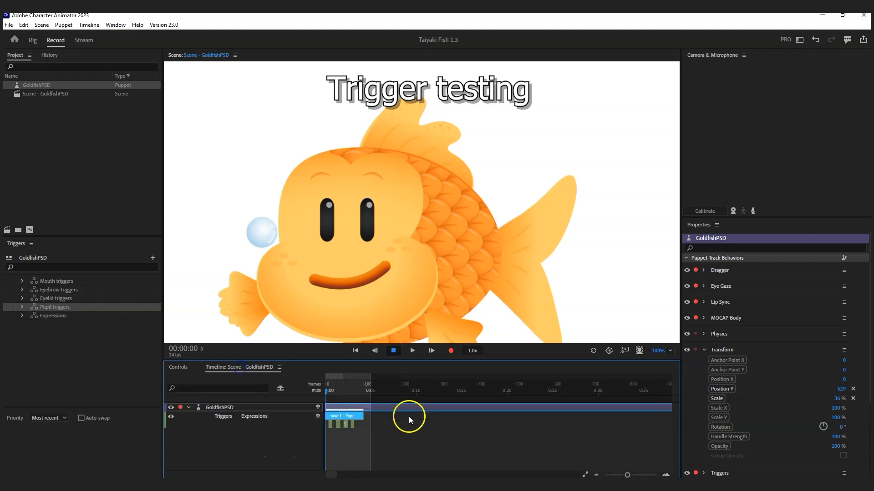
click(396, 417)
click(350, 416)
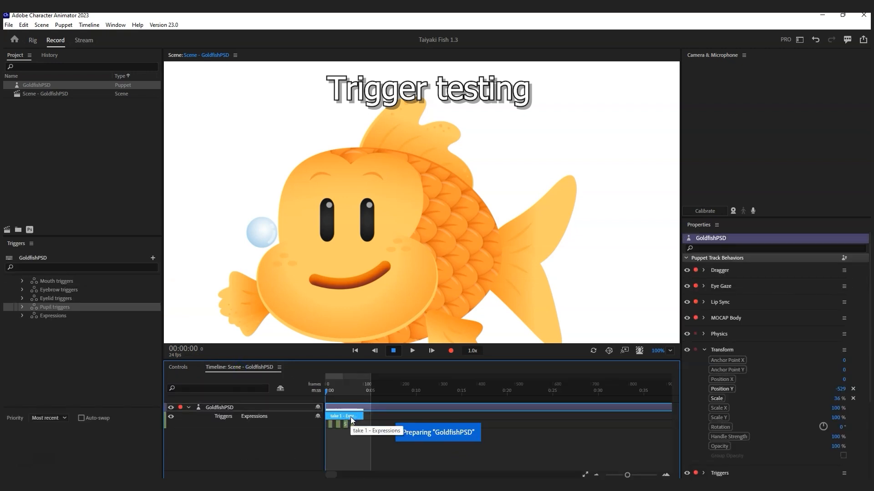
key(Delete)
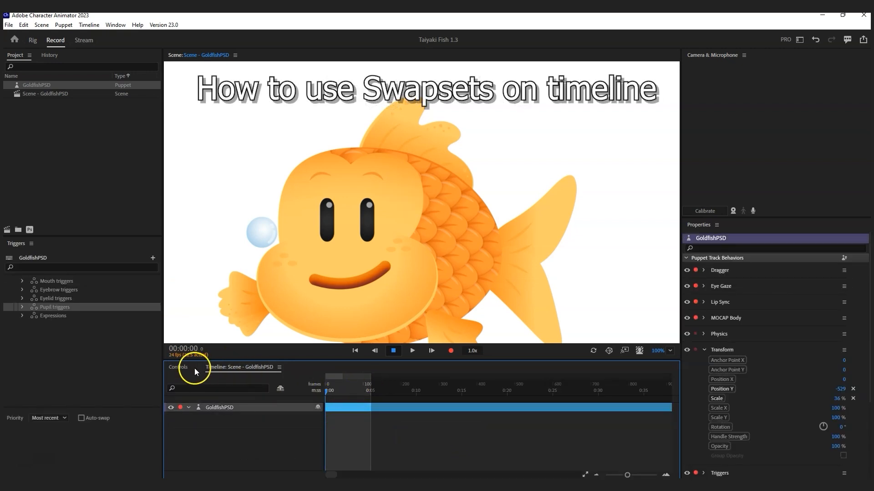
Step: Start recording a take and fire the eyebrow and squinting eyelid triggers
click(448, 351)
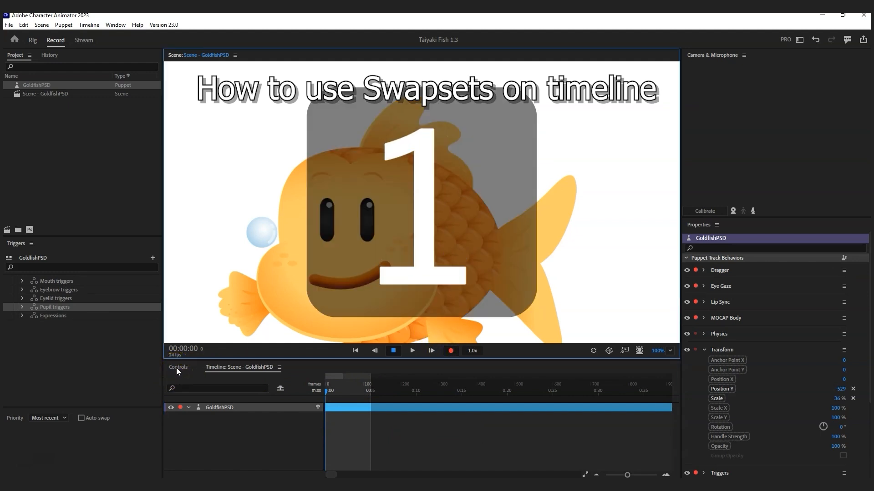
click(176, 369)
click(229, 393)
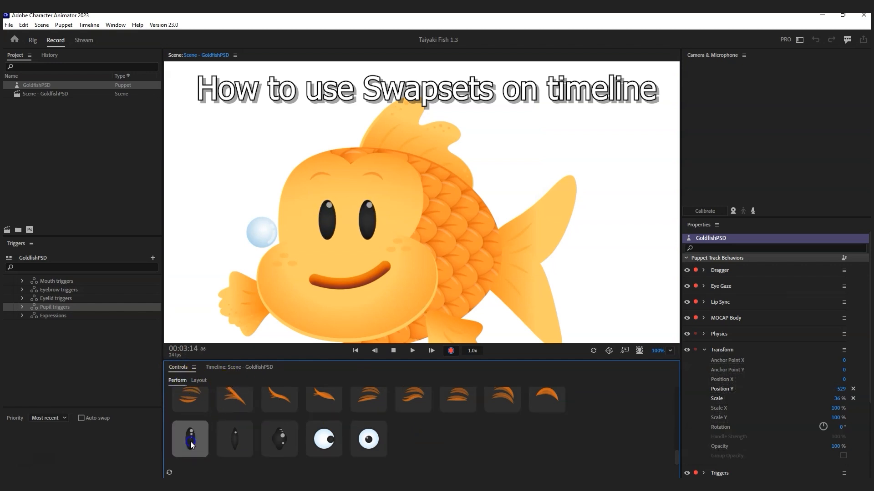
scroll(206, 441, up, 2)
click(193, 424)
click(192, 424)
click(193, 424)
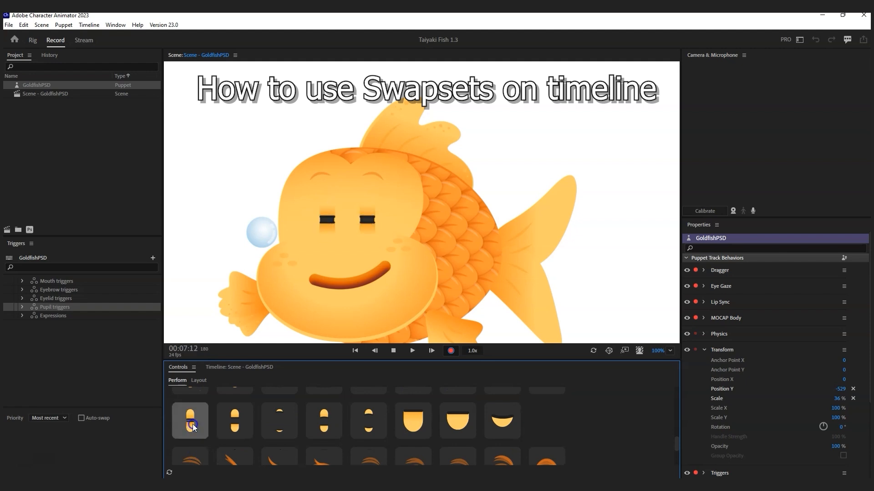
Step: Trigger the open toothy mouth and flat squint, stop recording, and view the timeline
scroll(195, 431, down, 2)
scroll(198, 436, up, 2)
scroll(190, 423, up, 2)
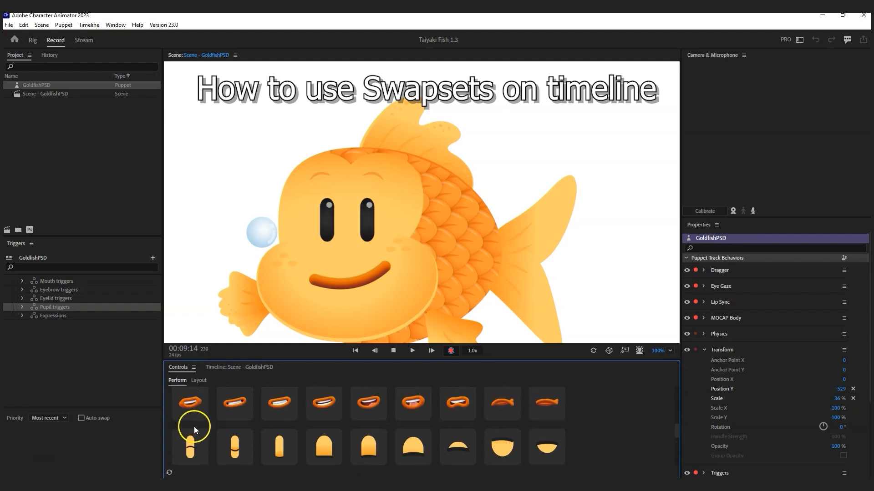
click(190, 408)
scroll(208, 425, down, 2)
click(193, 424)
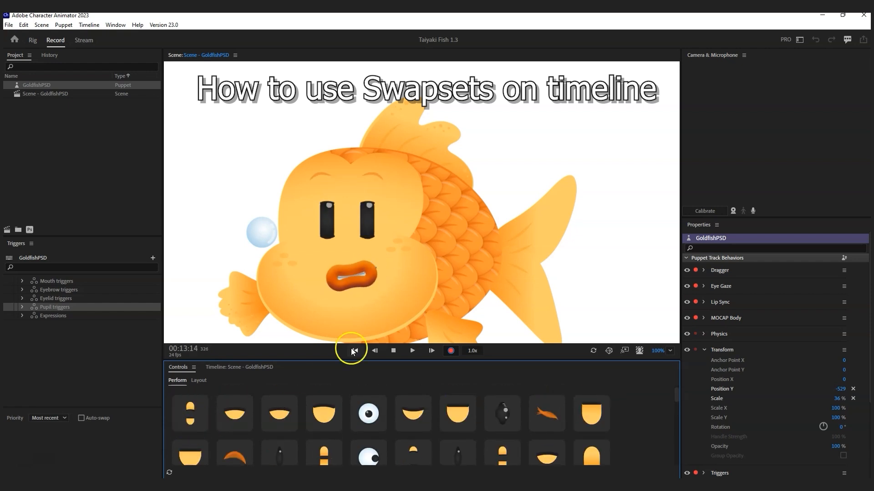
click(393, 351)
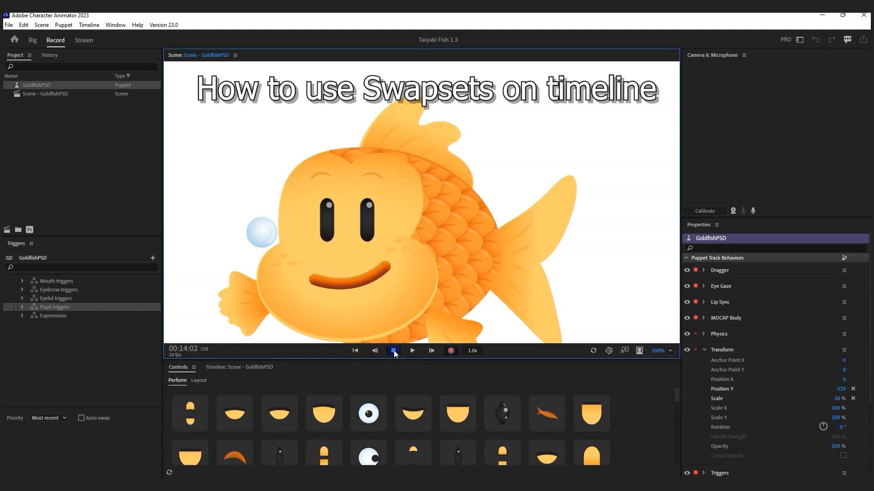
click(255, 367)
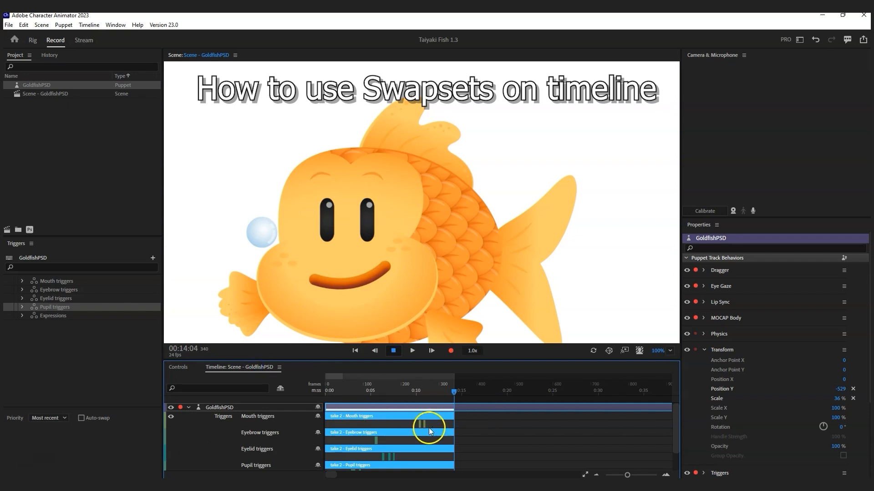
Step: Select the recorded swaps in the Eyelid, Pupil and Expressions trigger takes
click(385, 421)
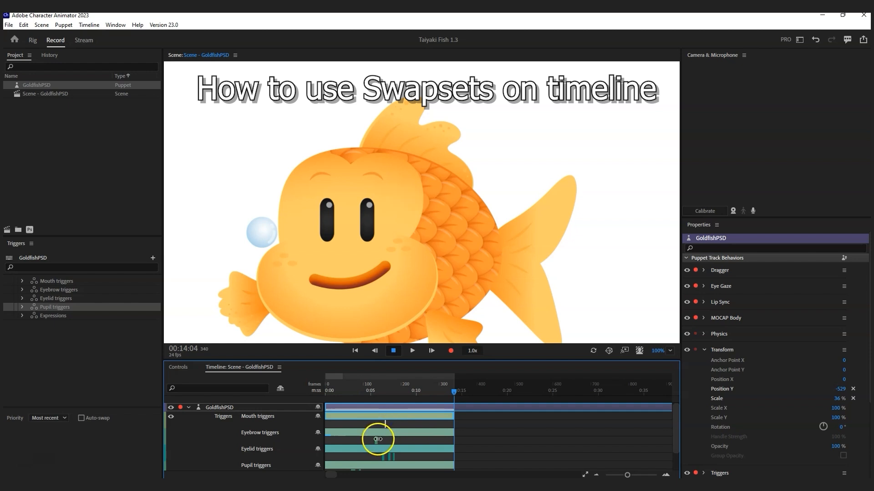
click(354, 456)
scroll(406, 456, down, 1)
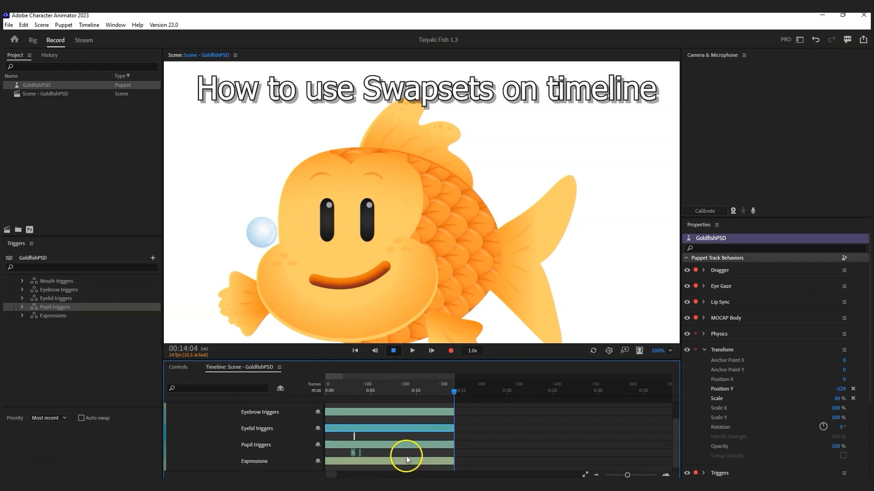
click(357, 452)
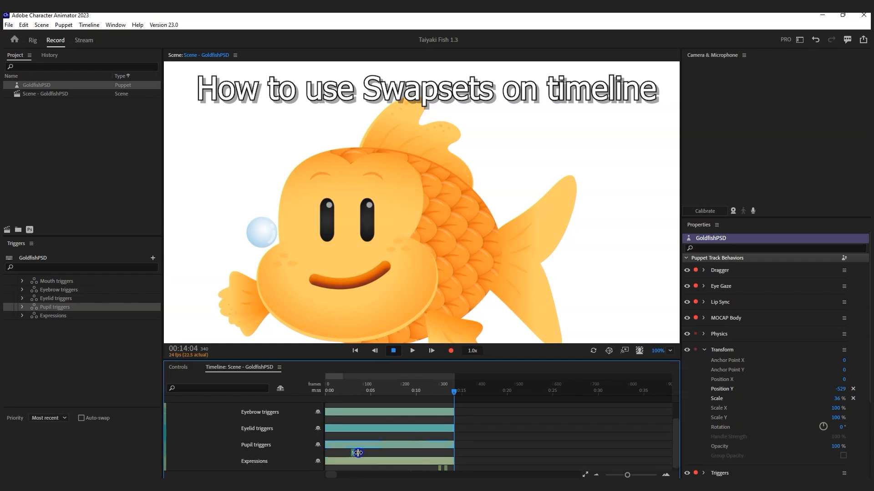
click(446, 468)
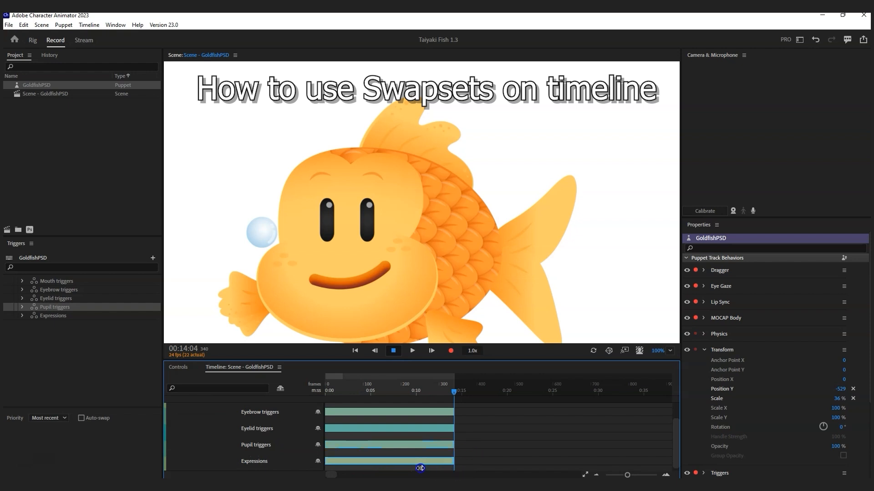
scroll(364, 444, up, 1)
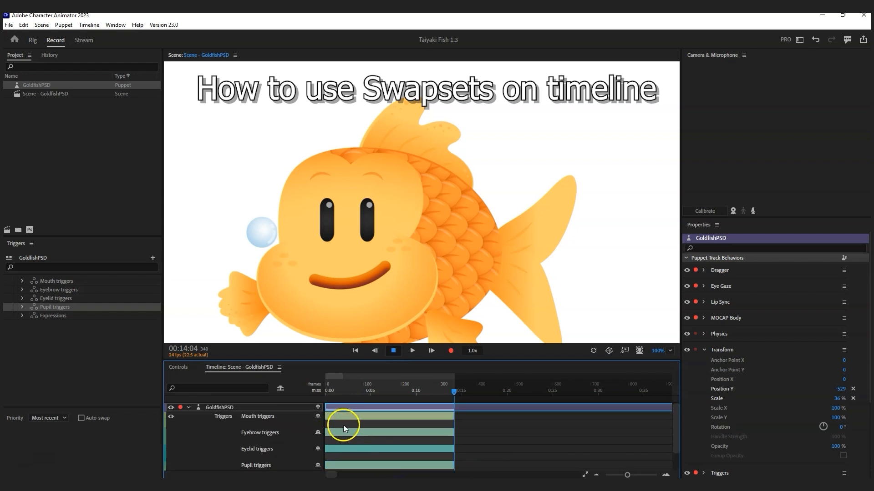
Step: Add a Grin mouth block and a mad eyebrow block near the start of their tracks
click(343, 425)
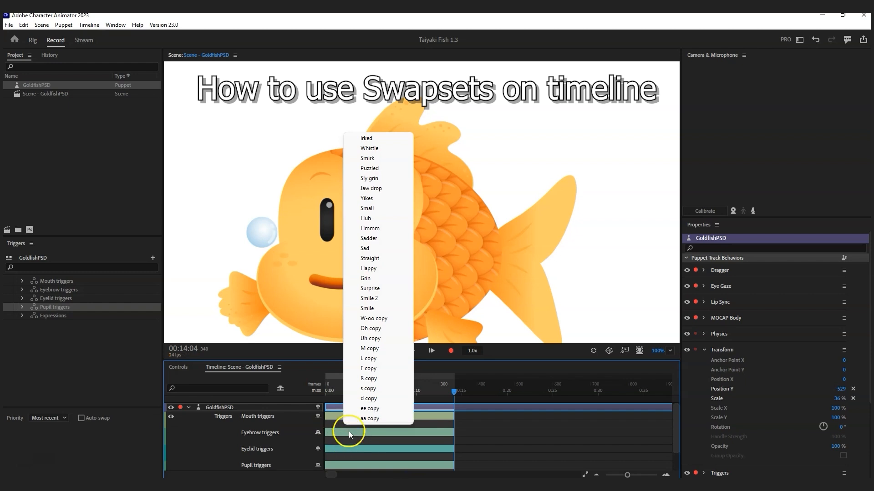
right_click(342, 425)
click(386, 278)
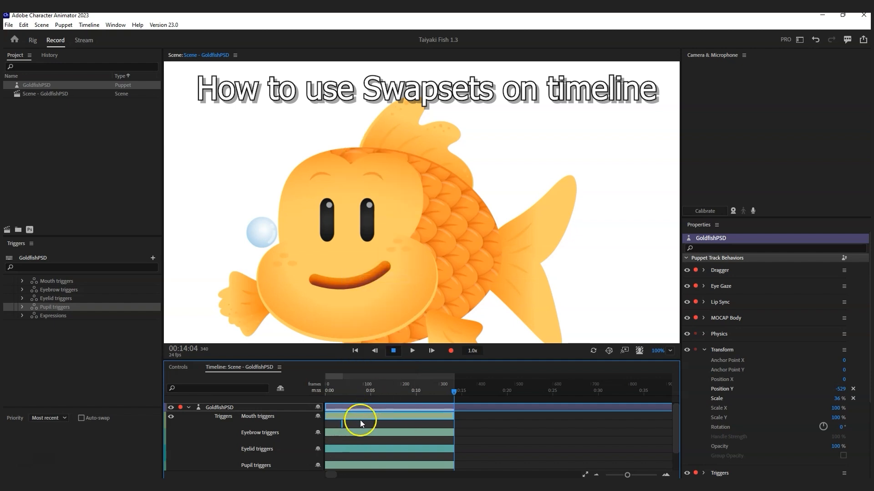
drag(359, 427, 343, 441)
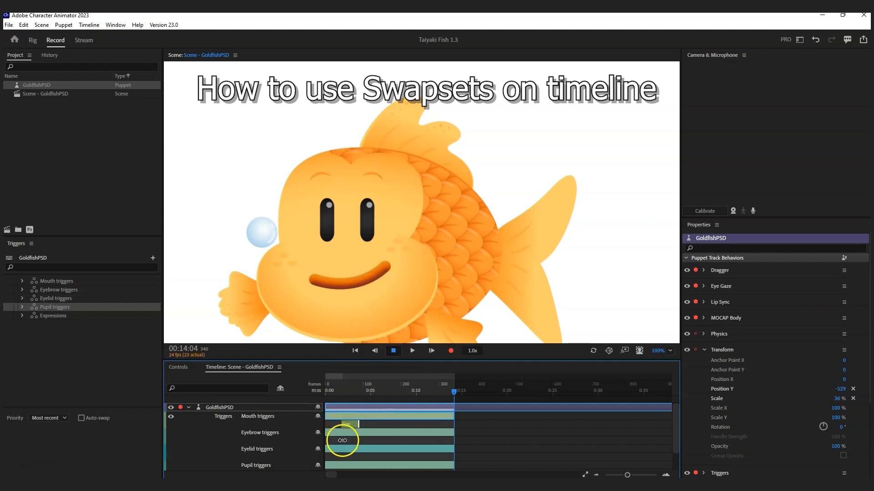
right_click(343, 441)
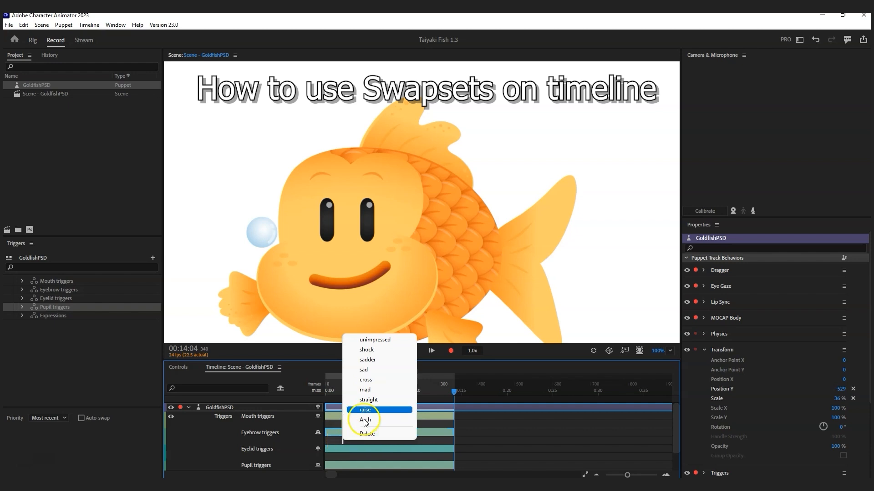
click(378, 391)
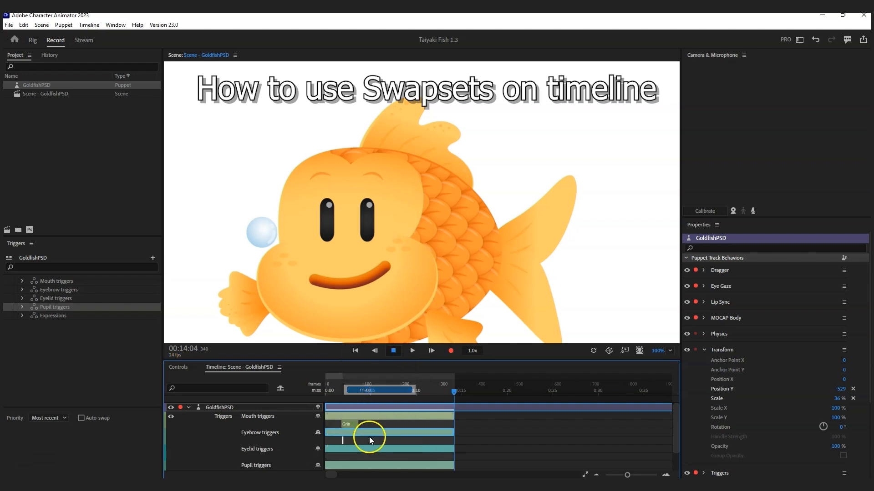
drag(344, 440, 342, 440)
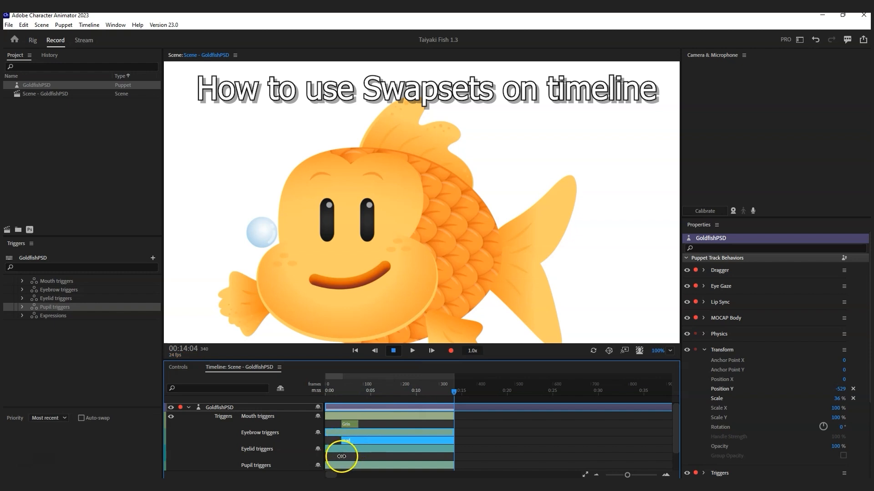
Step: Add a Squint more eyelid block and adjust its length
click(342, 457)
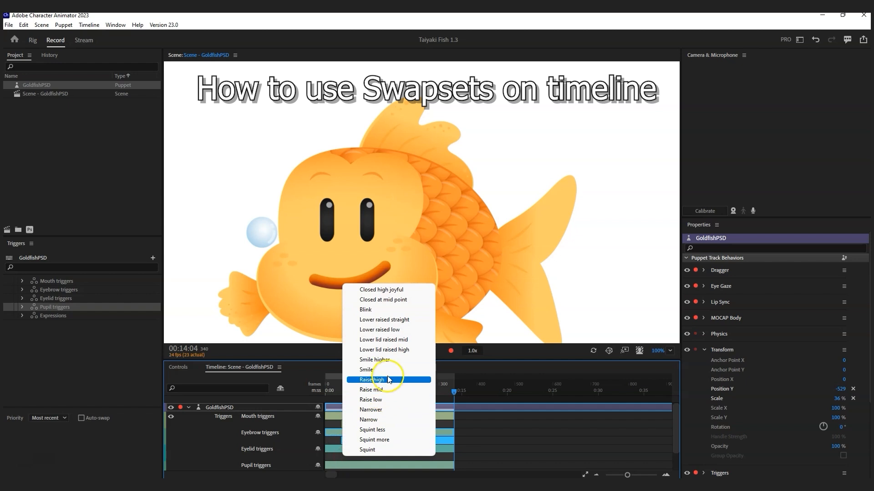
click(378, 446)
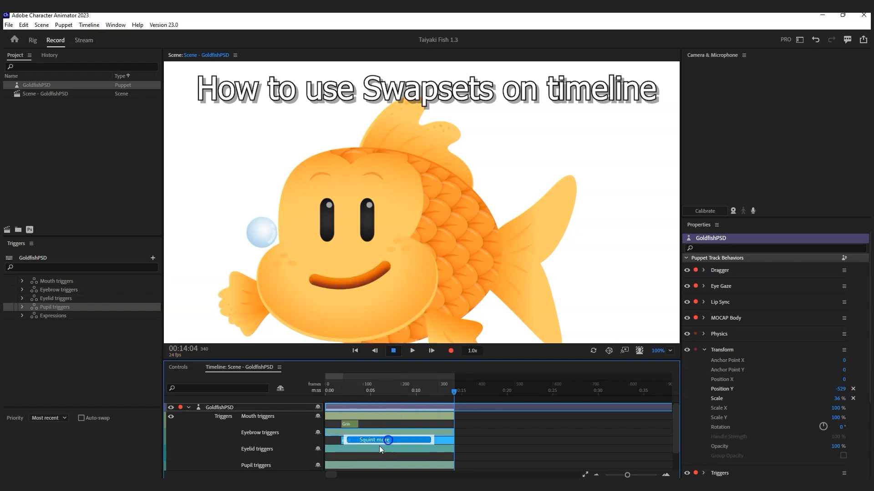
drag(344, 458, 404, 458)
drag(344, 459, 343, 459)
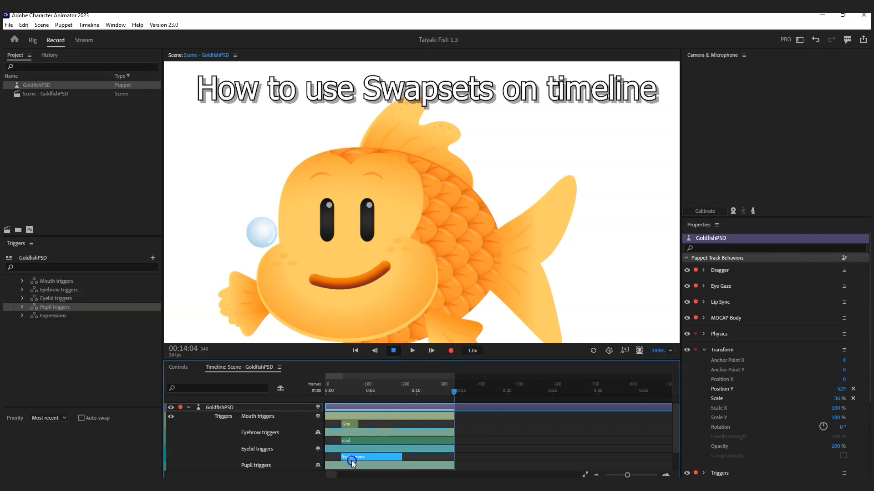
Step: Preview the swaps and switch the mouth block through Small and Yikes to Jaw drop
scroll(351, 462, down, 1)
mouse_move(342, 391)
mouse_down()
mouse_move(352, 392)
mouse_move(329, 393)
mouse_move(347, 393)
mouse_up()
click(351, 429)
right_click(351, 418)
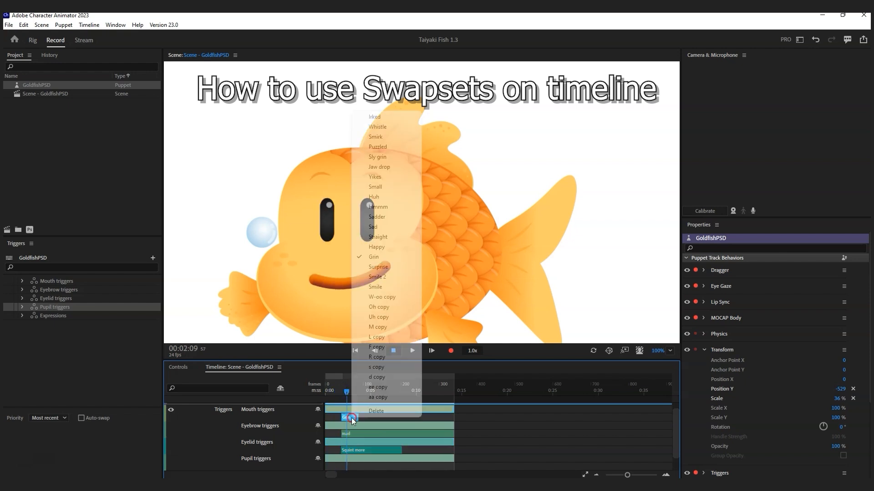
click(379, 187)
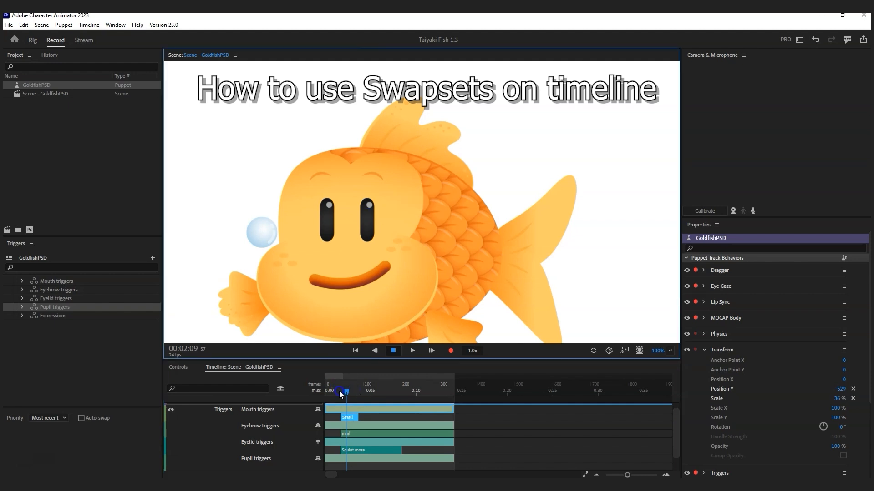
mouse_move(340, 392)
mouse_down()
mouse_move(356, 393)
mouse_move(335, 393)
mouse_move(347, 395)
mouse_up()
right_click(348, 415)
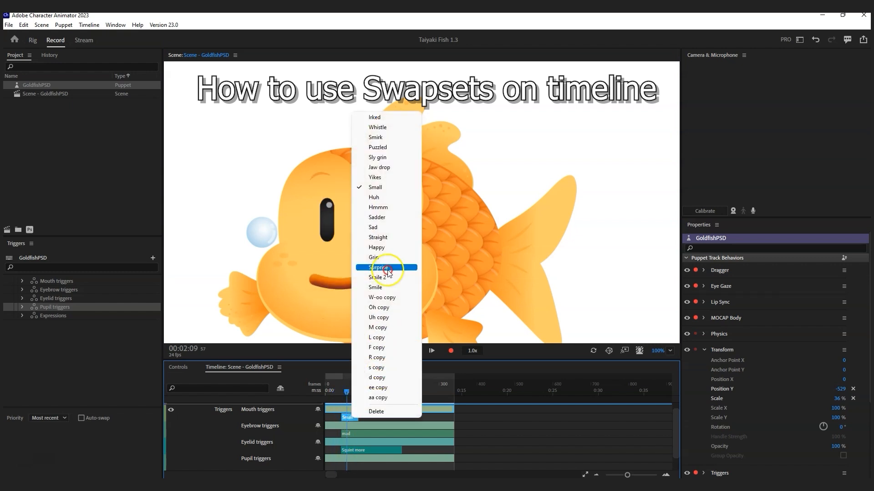
click(386, 177)
drag(344, 388, 347, 395)
right_click(349, 419)
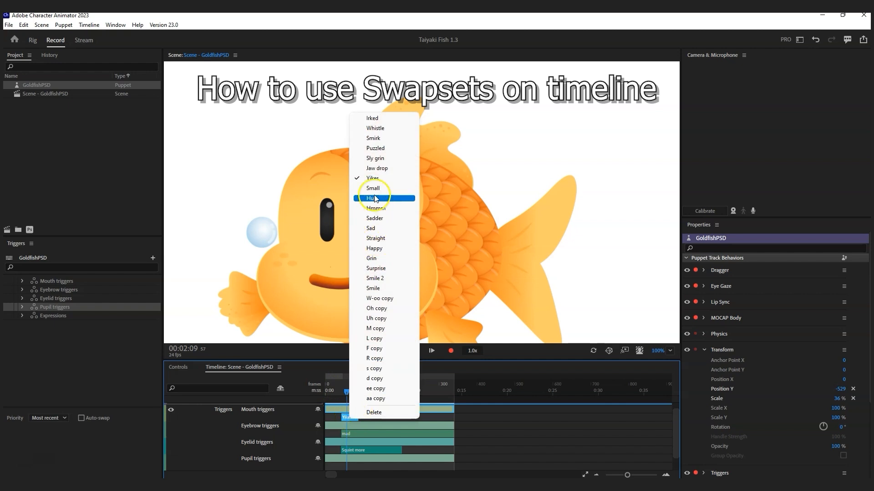
click(374, 169)
drag(337, 391, 350, 394)
Step: Change the eyebrow block to shock and delete the Squint more eyelid block
right_click(348, 434)
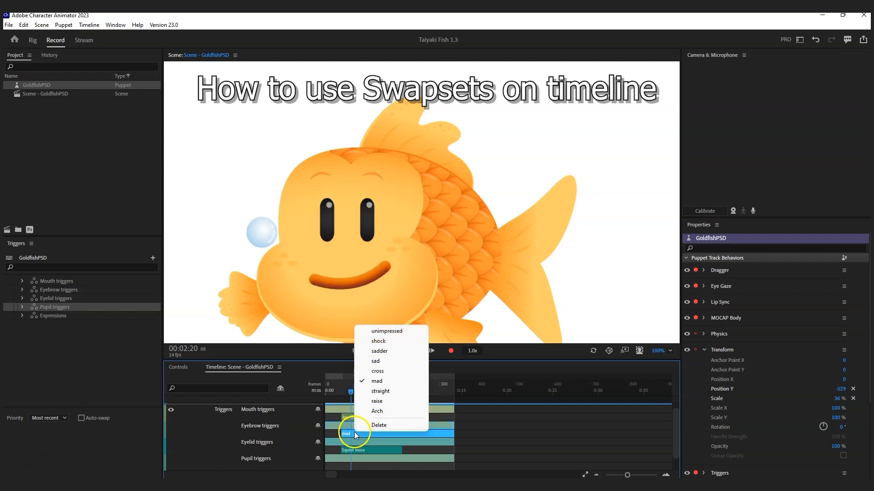
click(379, 341)
mouse_move(342, 391)
mouse_down()
mouse_move(353, 394)
mouse_move(324, 392)
mouse_move(354, 392)
mouse_up()
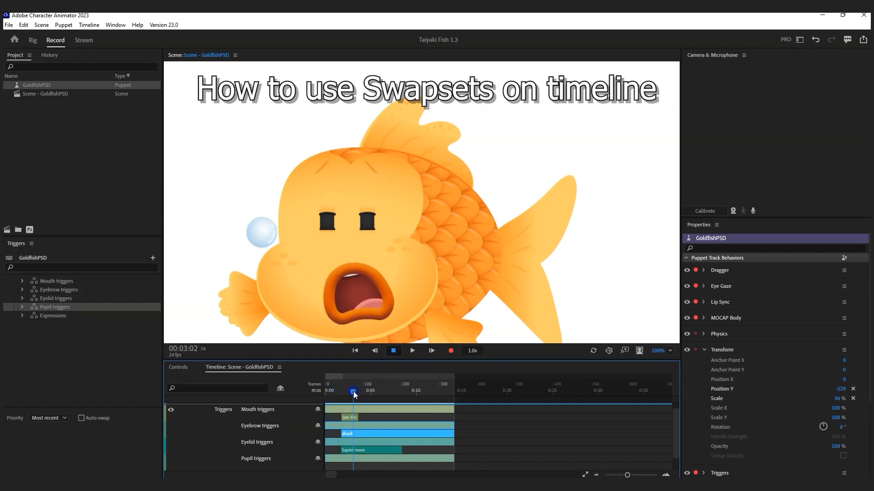
click(351, 450)
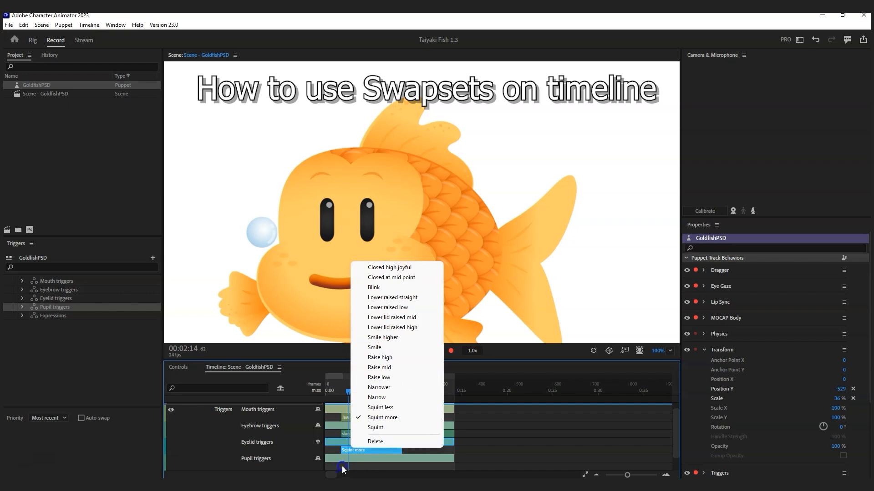
click(358, 442)
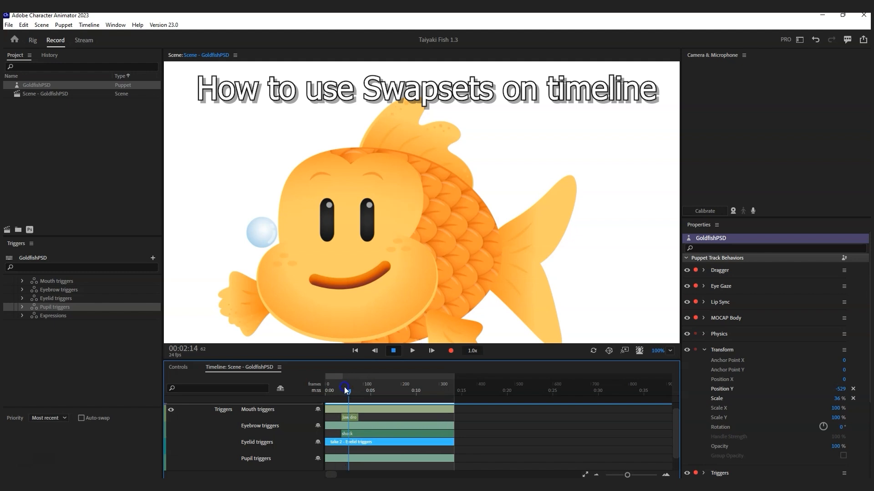
Step: Add a Small pupil swap on the Pupil triggers track and lengthen it
right_click(340, 466)
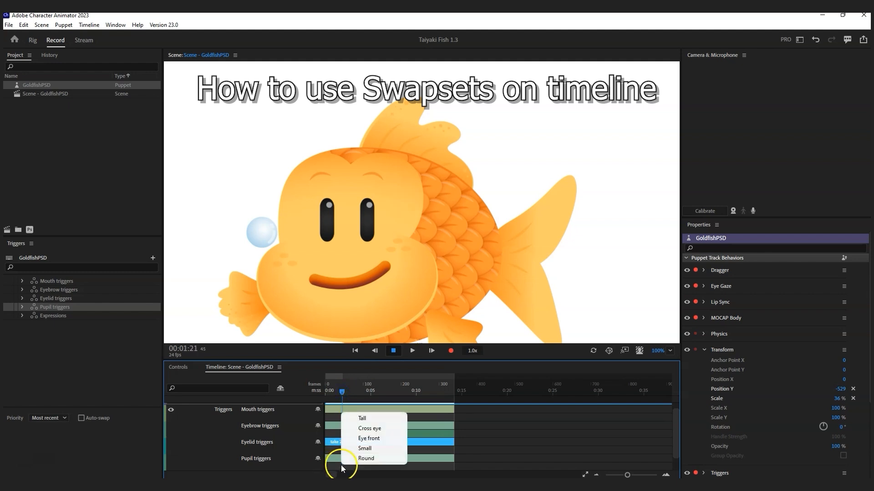
click(363, 449)
drag(343, 467, 369, 466)
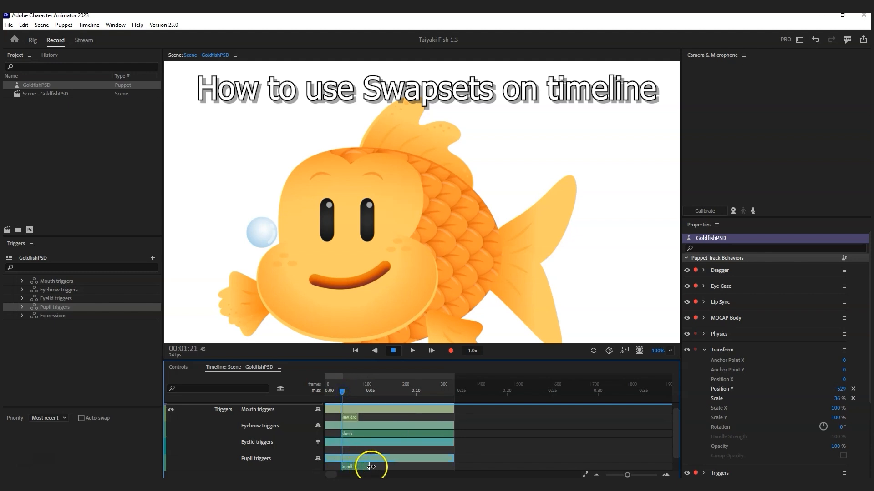
drag(341, 393, 351, 396)
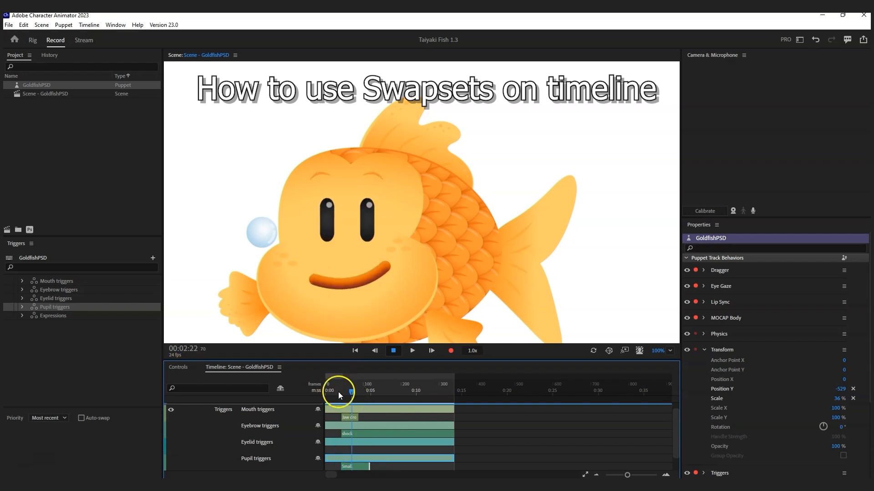
Step: Show the swap trigger controls grid, then return to the trigger Timeline
click(178, 367)
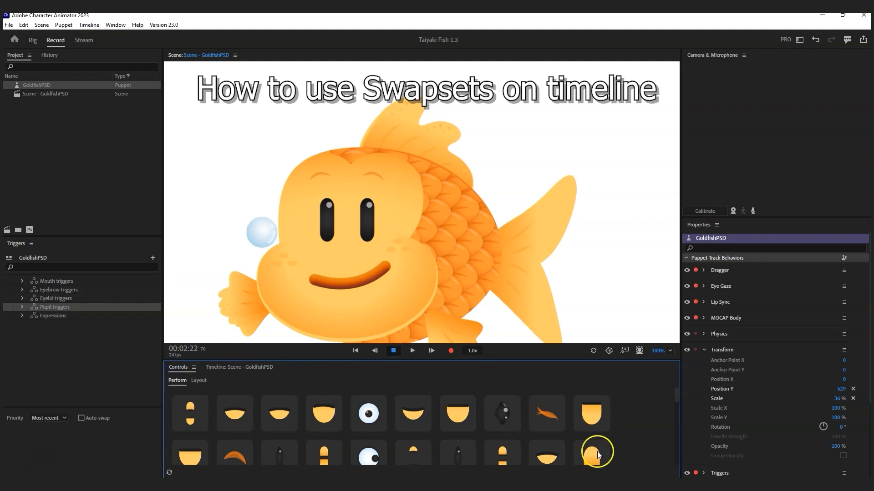
scroll(587, 446, down, 1)
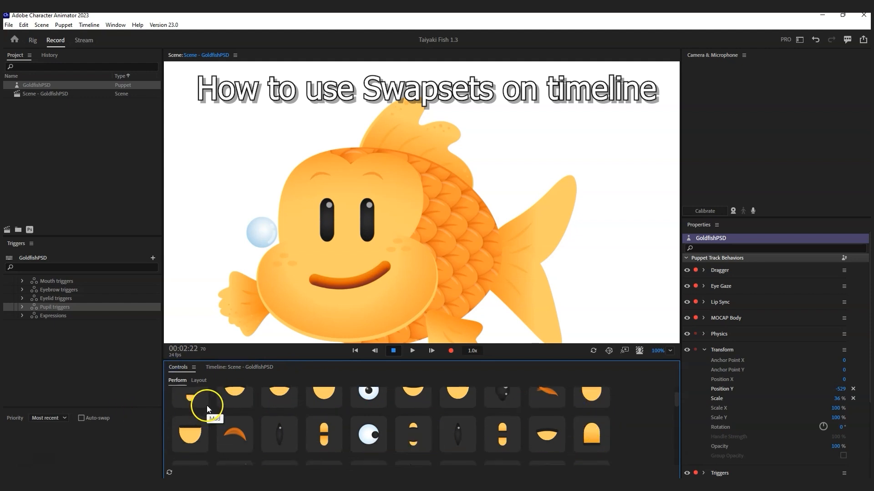
click(226, 369)
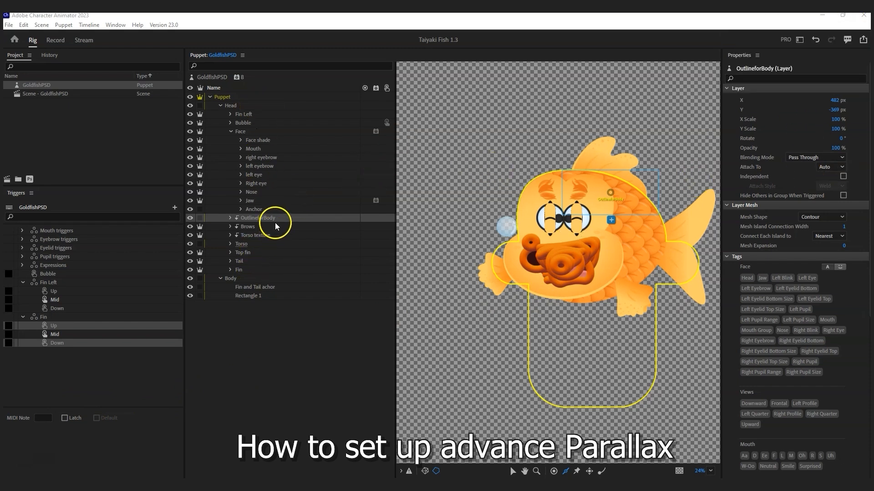
Step: Show tags as a face diagram and inspect the Face, Head, Fin and Tail layers
click(251, 133)
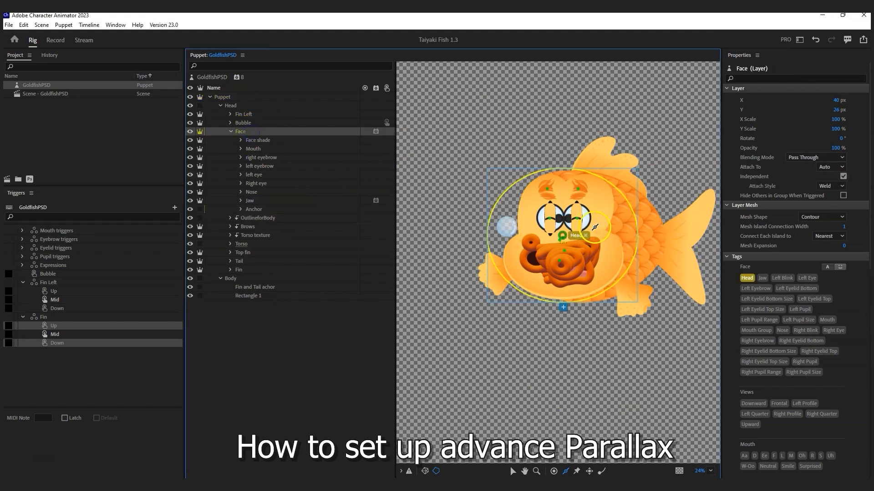
click(839, 267)
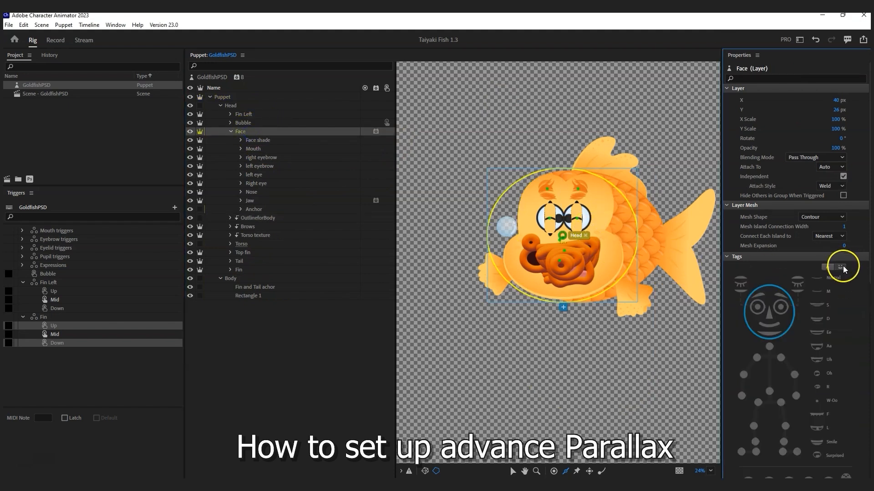
scroll(781, 400, down, 10)
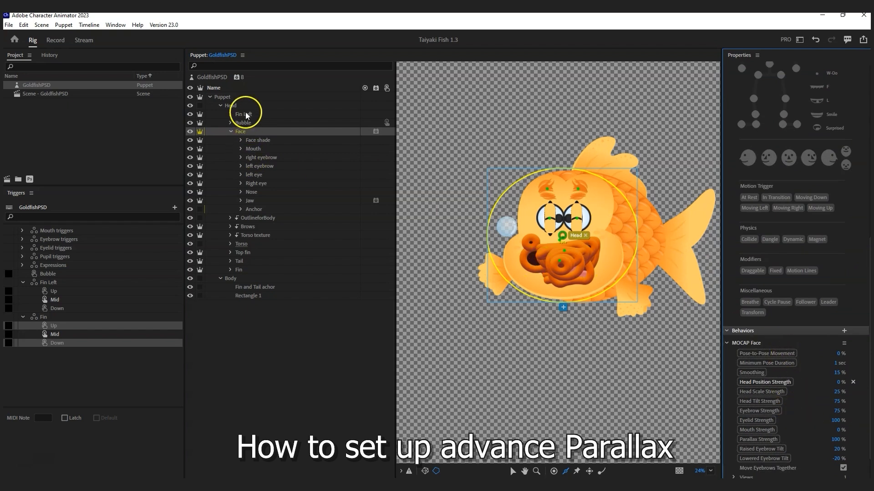
click(228, 106)
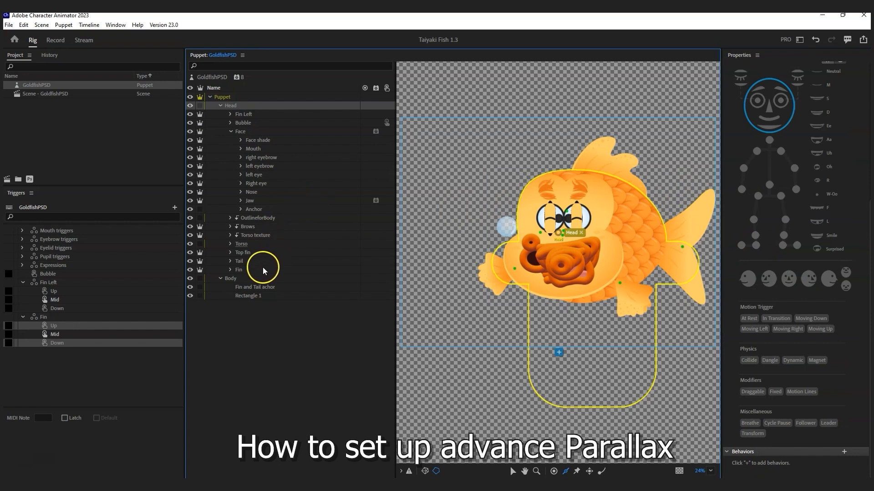
click(255, 288)
click(254, 270)
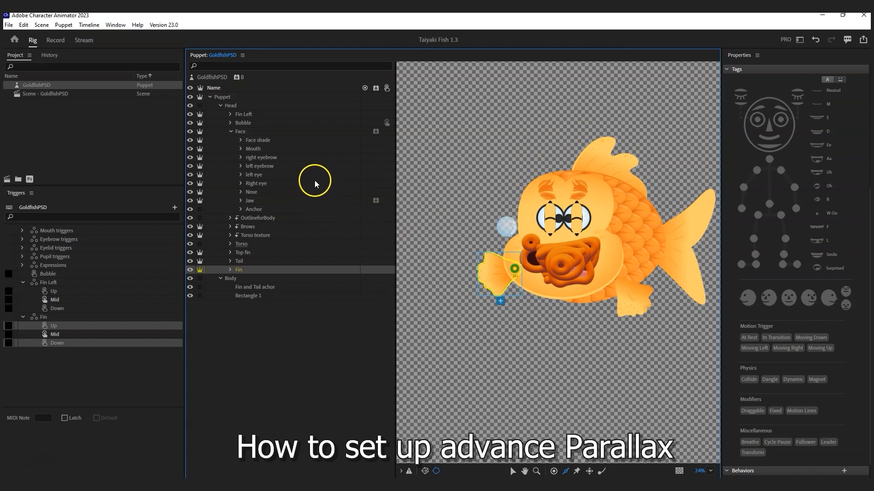
click(270, 133)
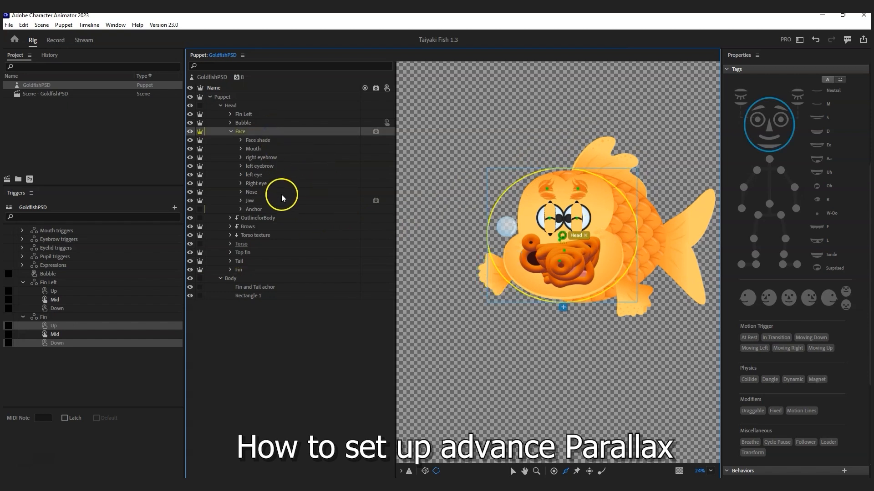
Step: Tag the Torso texture layer as Head and Nose, then show the addable behaviors
click(268, 236)
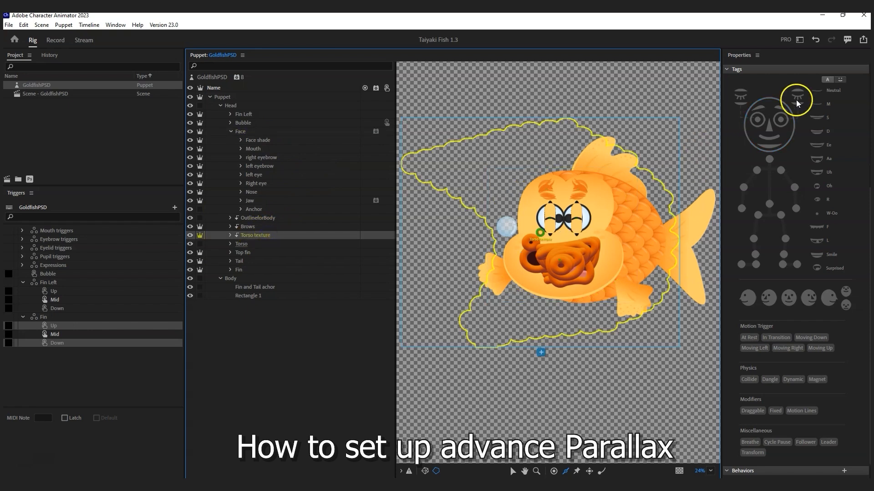
click(793, 134)
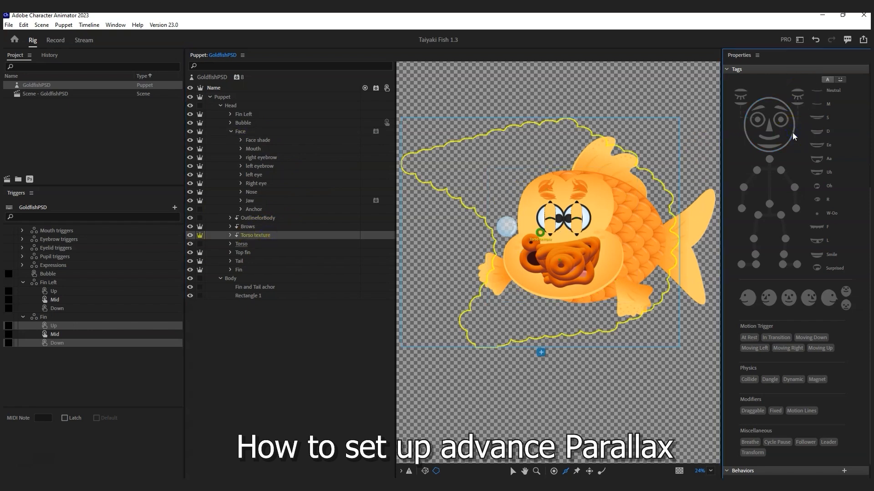
click(769, 128)
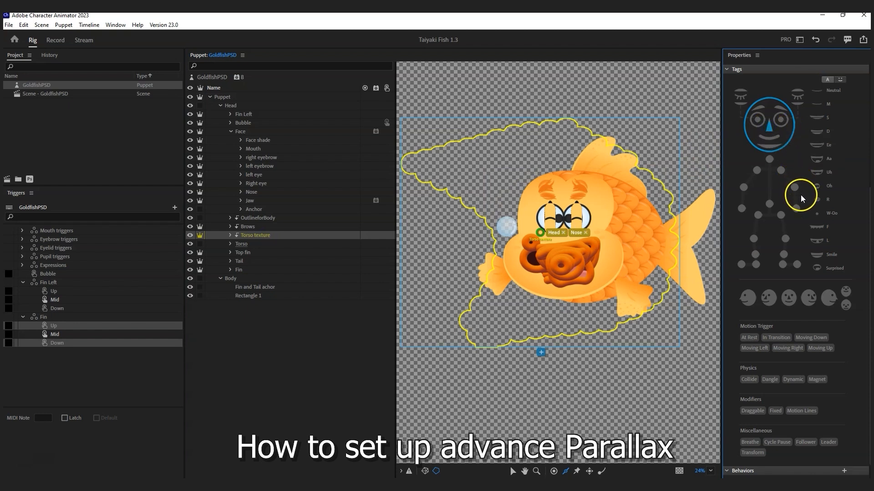
scroll(799, 195, down, 1)
click(843, 460)
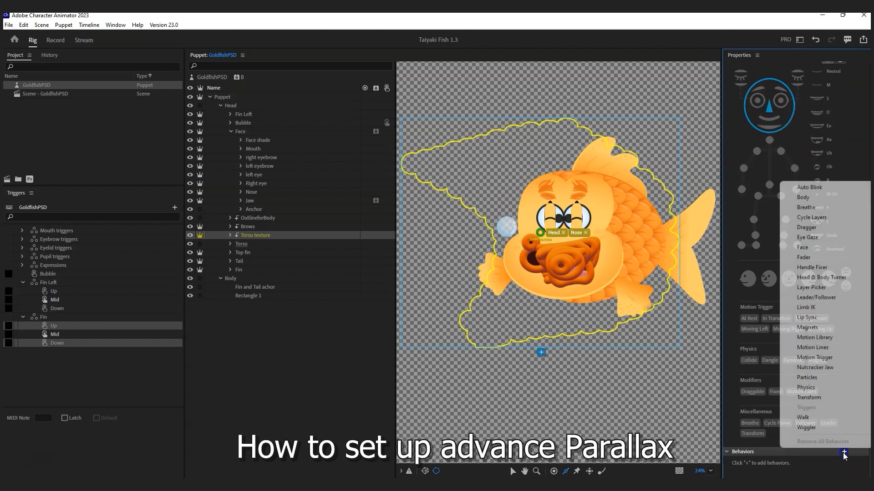
Step: Add a Face behavior to Torso texture and rename it 'MOCAP Torso texture'
click(807, 247)
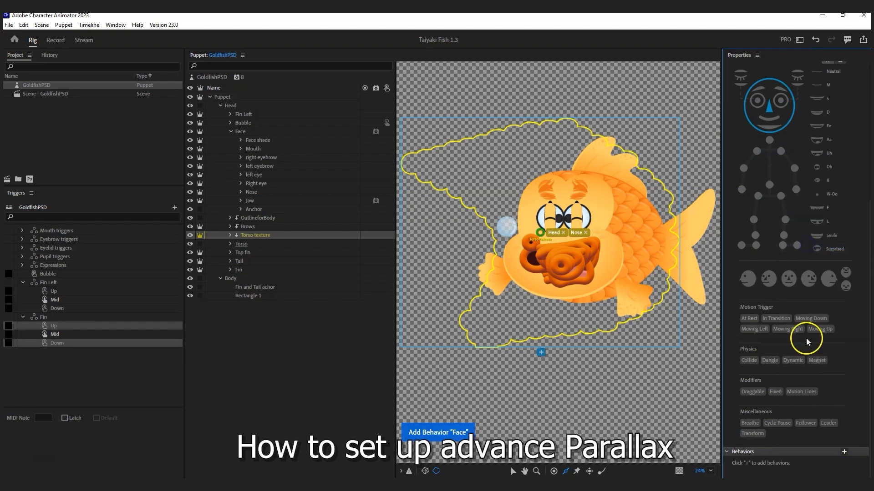
scroll(803, 366, down, 5)
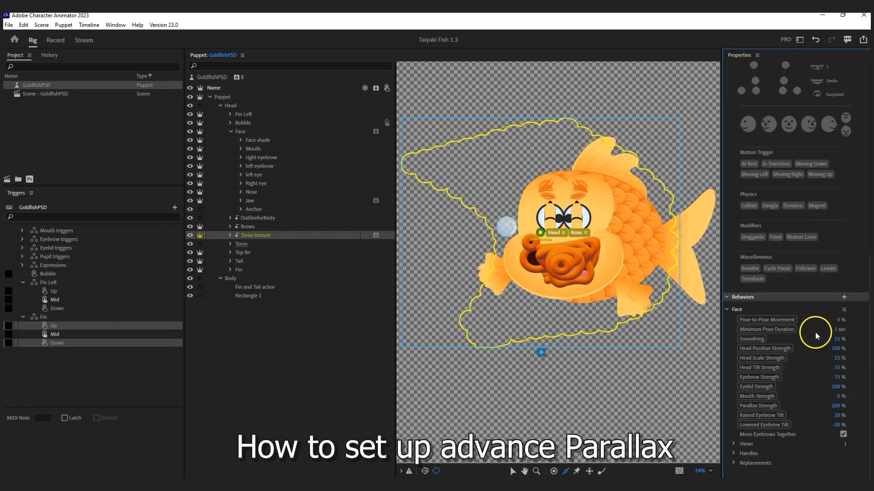
click(843, 310)
click(767, 338)
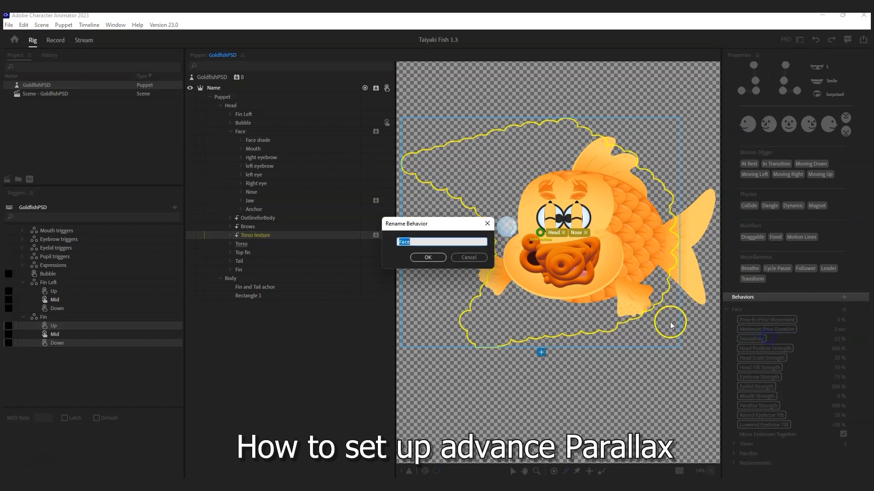
text(MOCAP Torso texture)
key(Menu)
key(Escape)
click(425, 257)
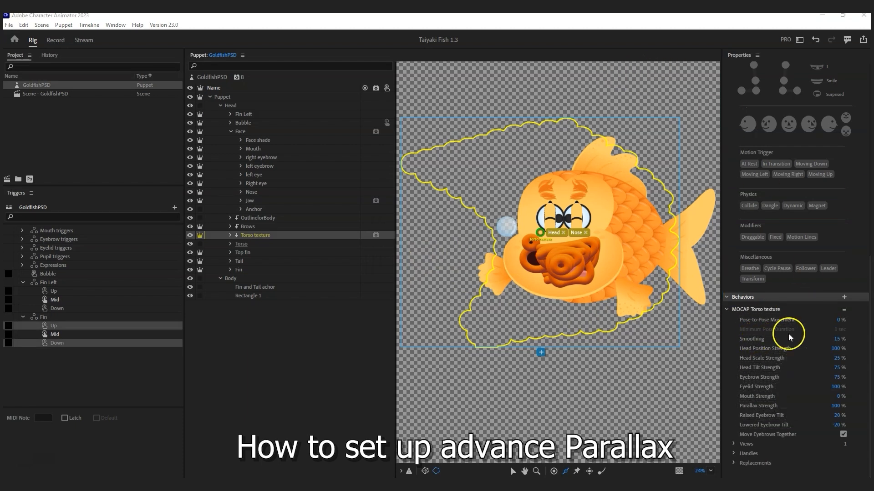
Step: Set Head Scale, Head Tilt, Eyebrow, Eyelid and both Eyebrow Tilt strengths to 0
click(839, 358)
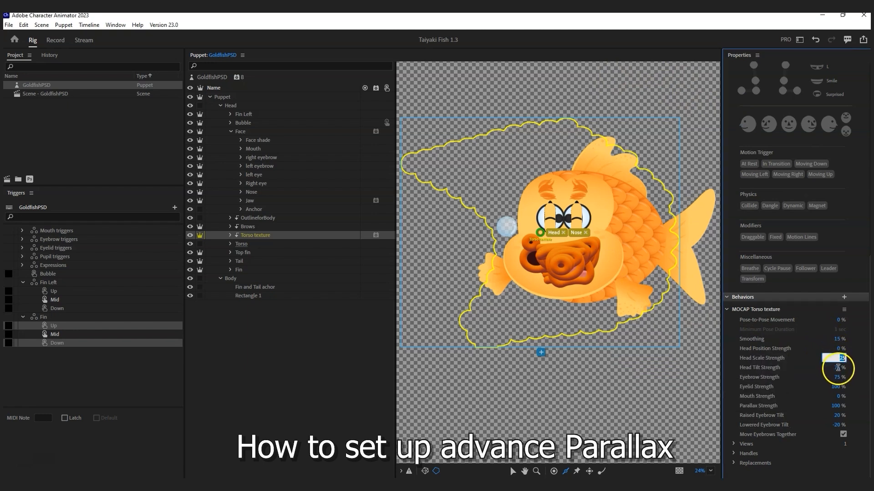
click(837, 368)
click(837, 378)
text(0)
click(838, 386)
text(0)
click(838, 416)
text(0)
click(837, 425)
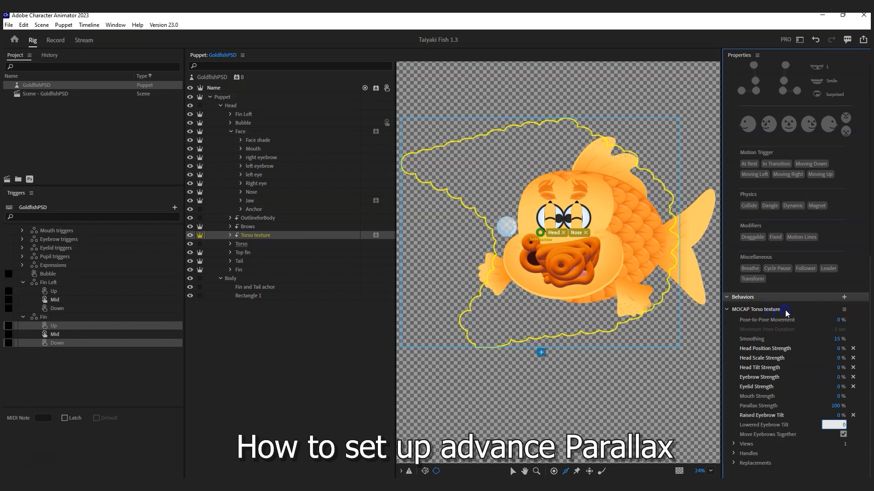
Step: Copy the MOCAP Torso texture behavior and select the Brows layer
click(844, 310)
click(750, 314)
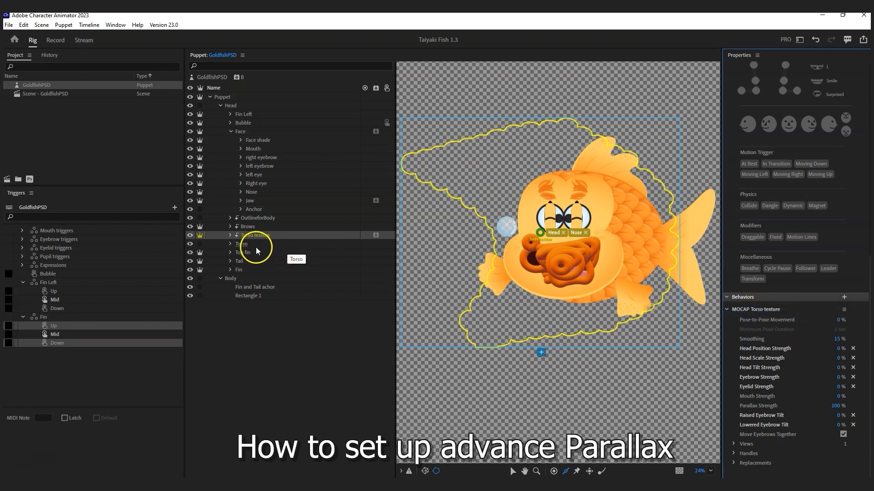
click(248, 227)
Step: Paste the MOCAP behavior onto the Brows layer and rename it
click(23, 25)
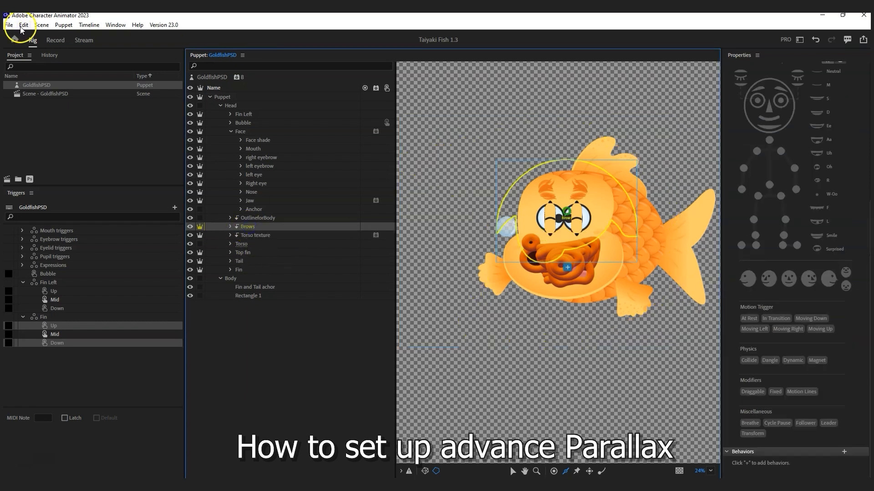
click(28, 89)
click(844, 464)
click(774, 431)
drag(418, 241, 454, 242)
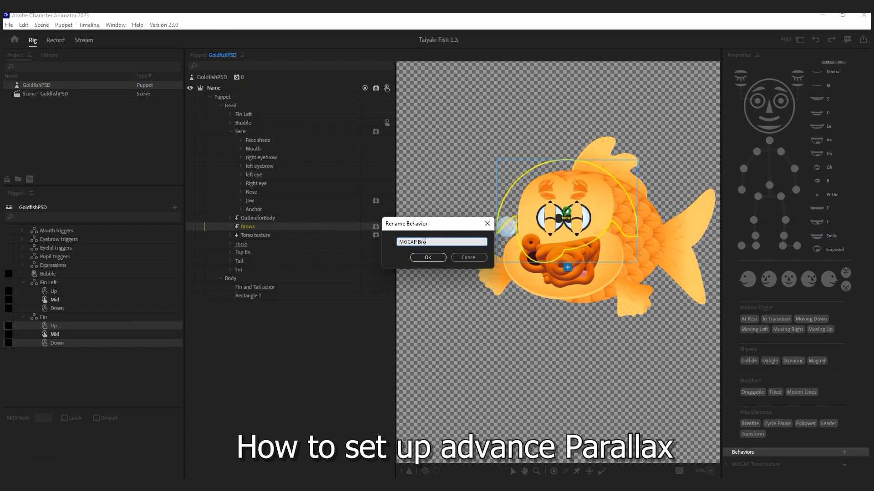
click(429, 257)
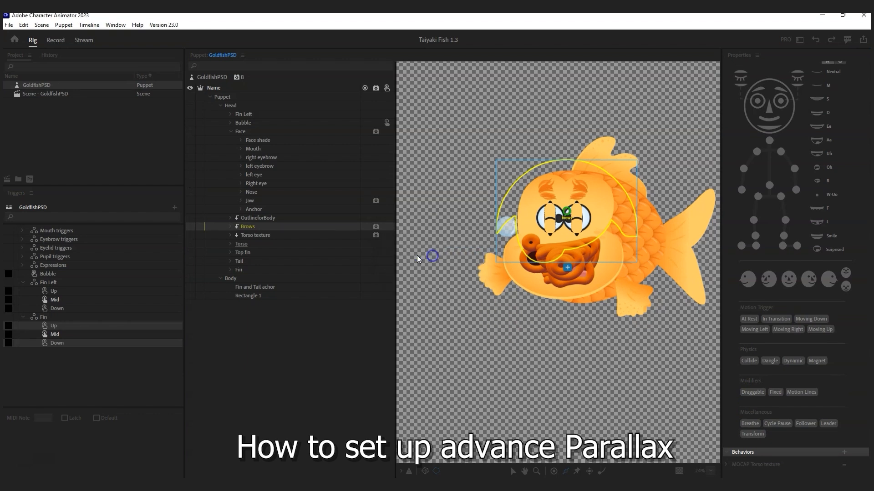
Step: Paste the MOCAP behavior onto the Top fin layer and rename it 'MOCAP Top fin'
click(257, 256)
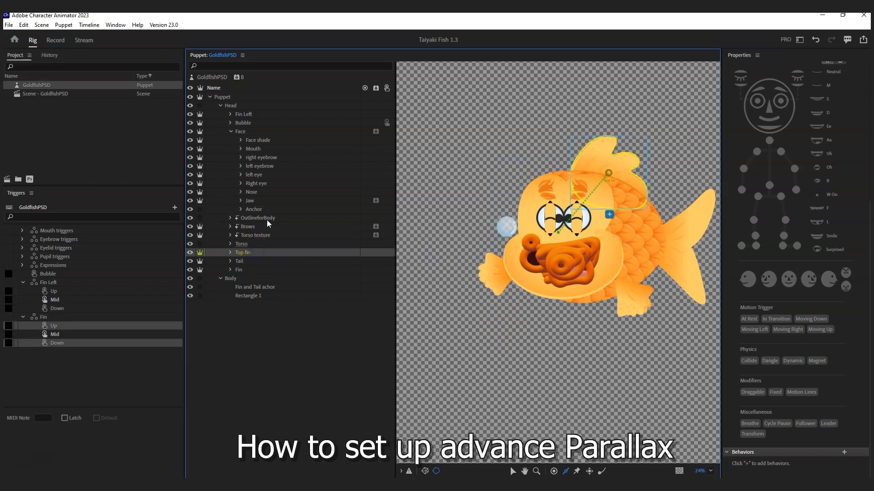
click(23, 25)
click(38, 90)
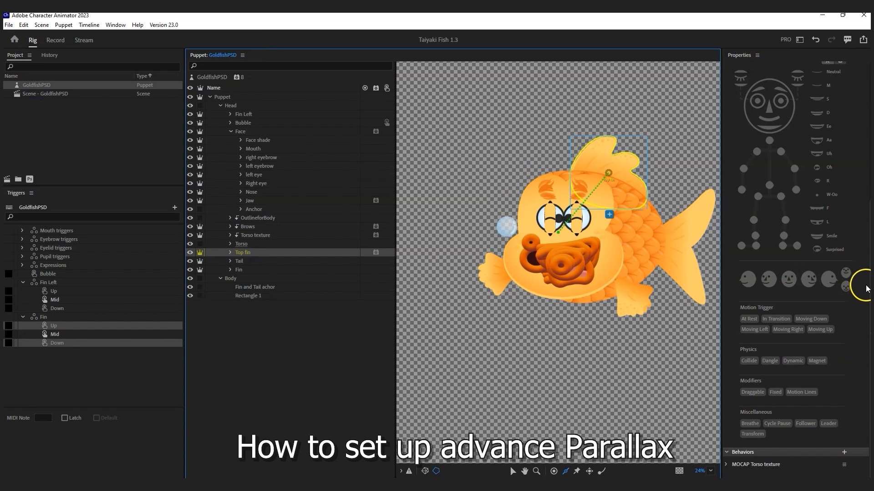
click(844, 465)
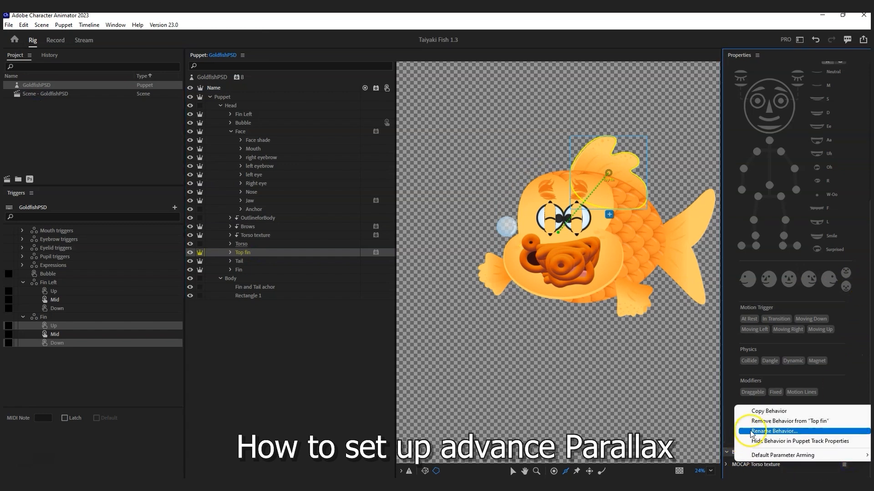
click(773, 432)
drag(425, 243, 543, 242)
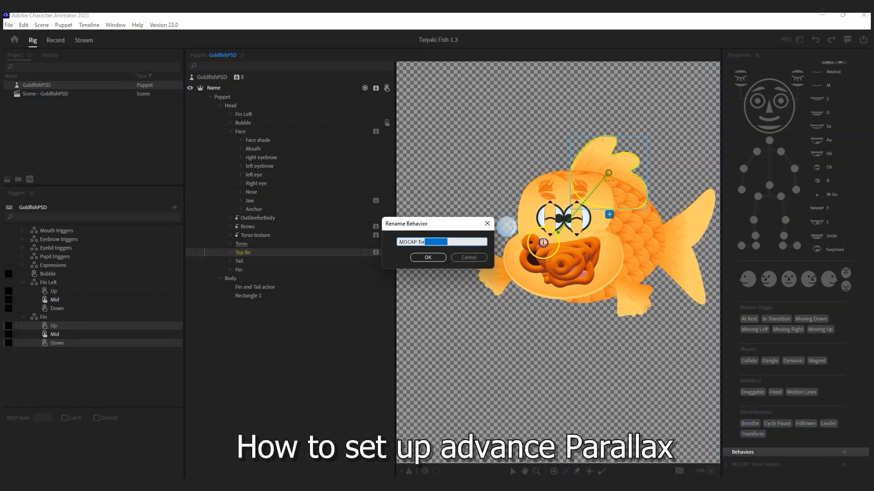
key(BackSpace)
key(BackSpace)
text(p fin)
click(438, 258)
Step: Paste the MOCAP behavior onto Tail as 'MOCAP Tail' and shift the tail's origin toward the body
click(263, 262)
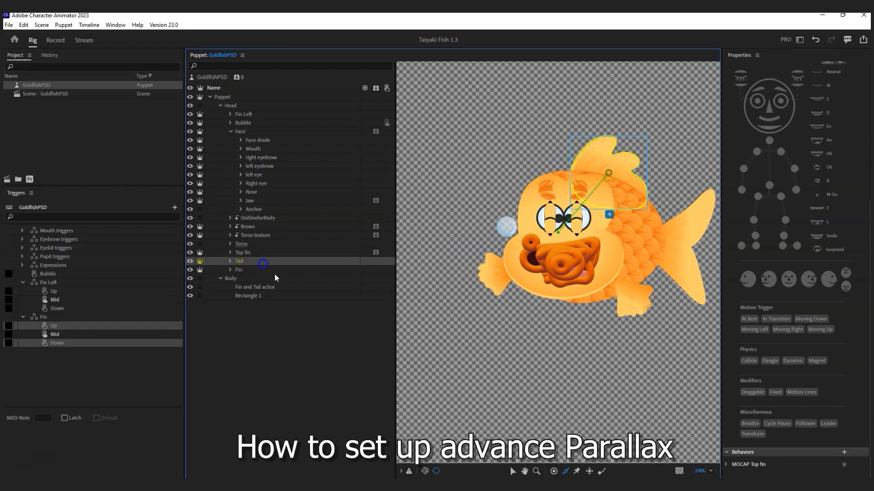
click(24, 25)
click(54, 90)
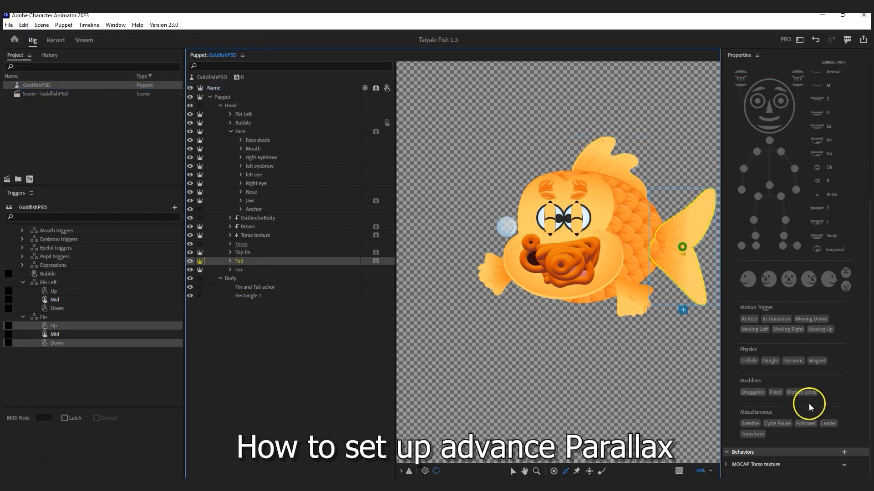
click(844, 465)
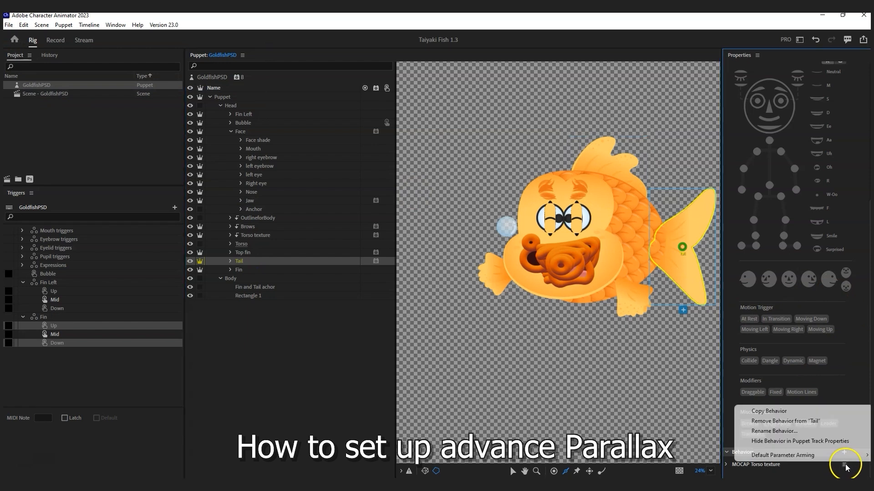
click(773, 431)
drag(420, 242, 495, 241)
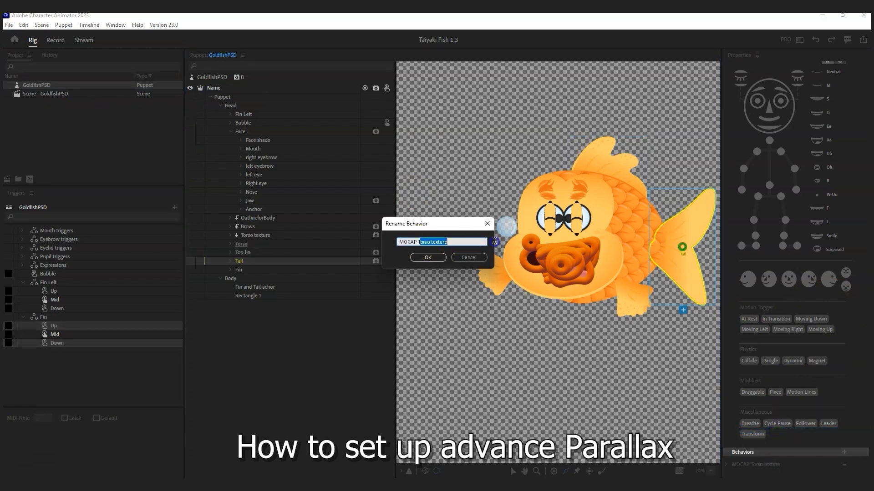
click(428, 258)
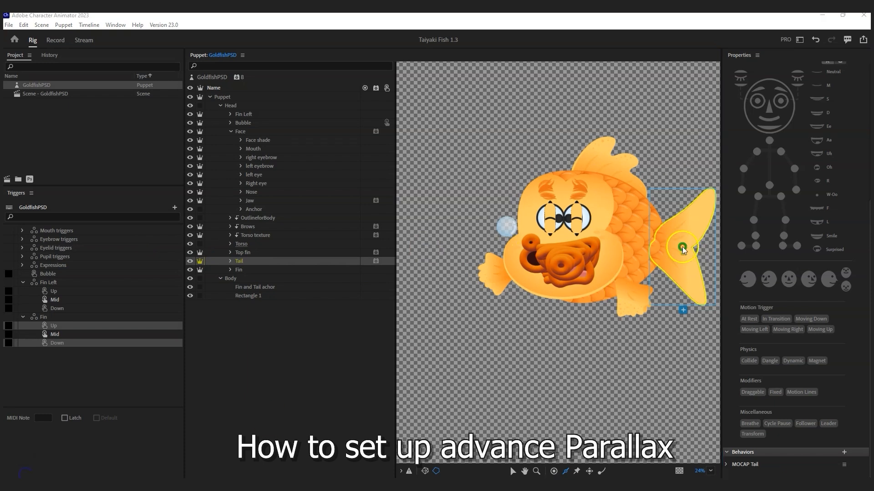
drag(681, 247, 662, 247)
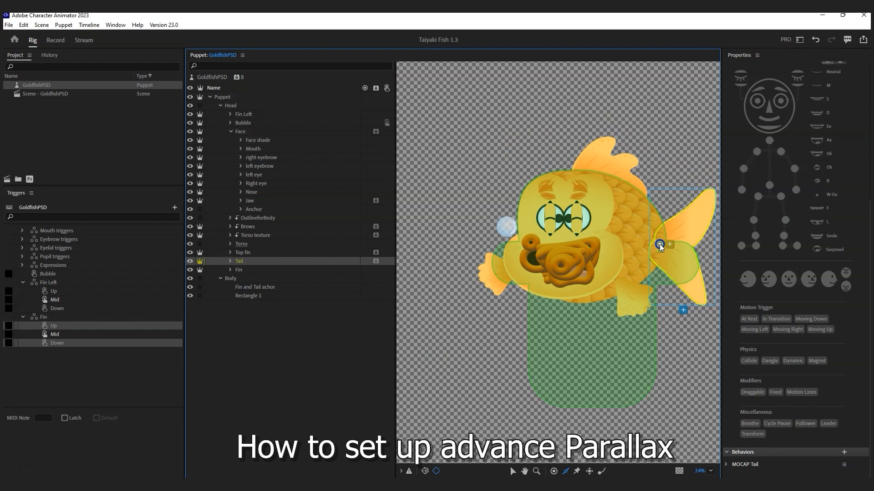
click(588, 167)
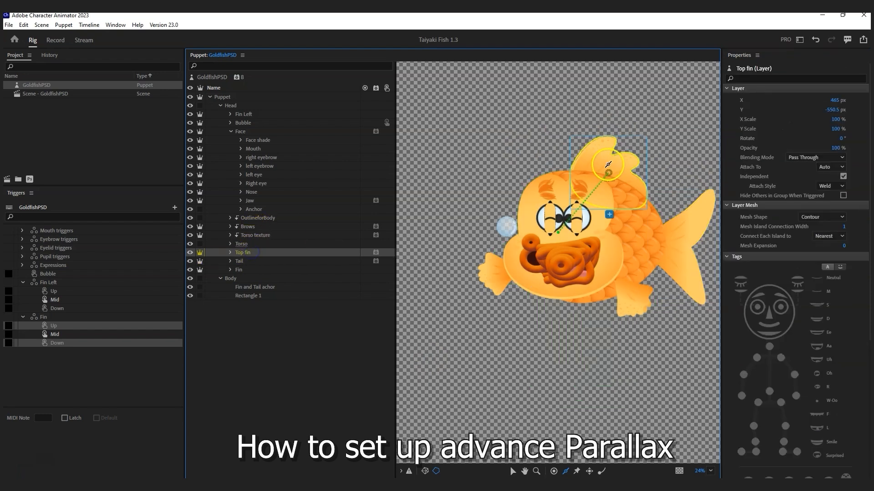
Step: Move the top fin's origin toward the body, add a stick across it, and make its handle Draggable
drag(609, 170, 603, 194)
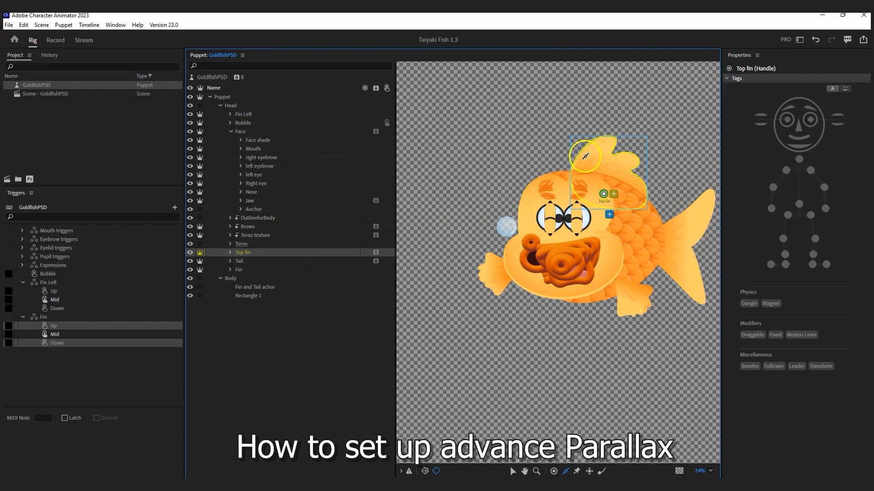
drag(605, 138, 646, 195)
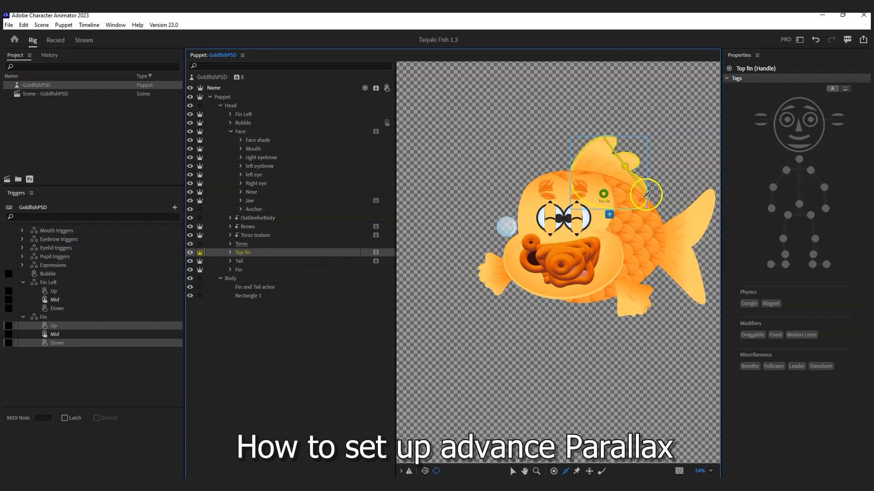
click(625, 166)
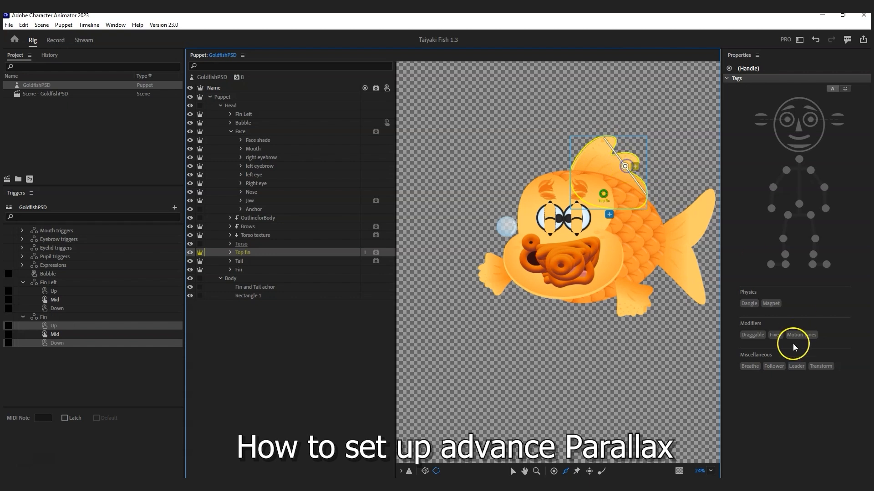
click(754, 339)
click(753, 336)
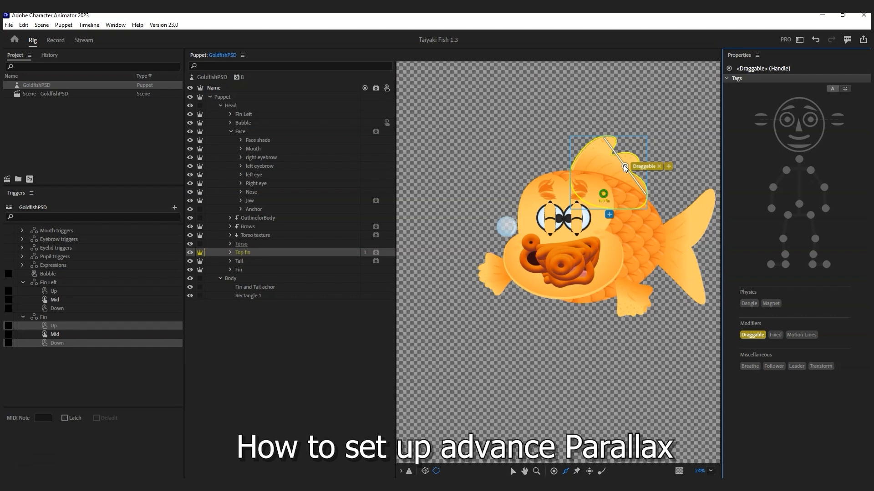
Step: Add a stick down the length of the Tail and tag its handle Draggable
click(241, 261)
drag(710, 202, 701, 305)
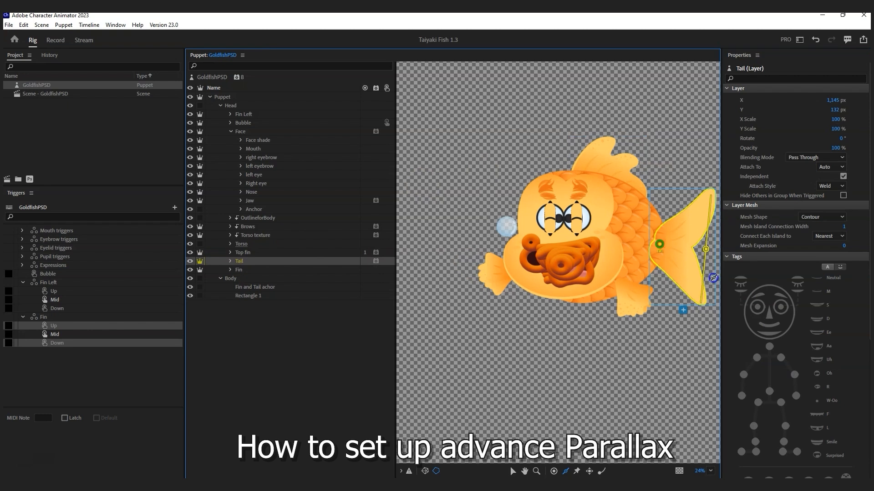
click(750, 337)
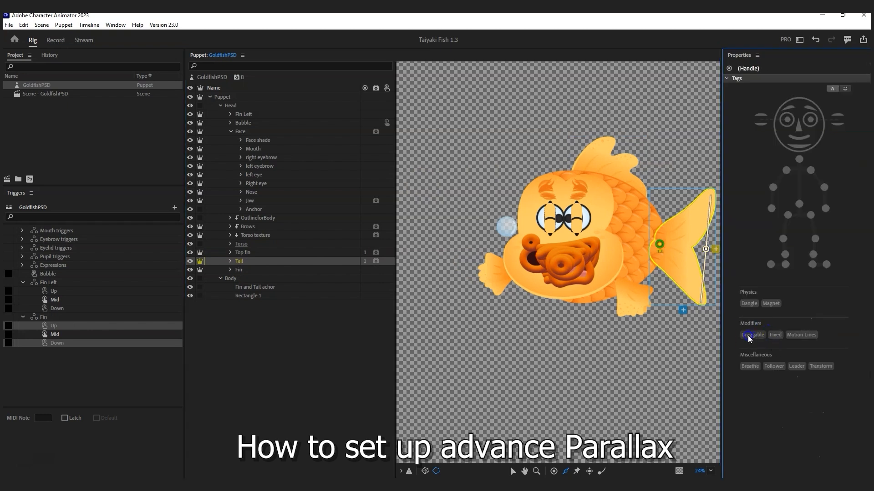
click(750, 336)
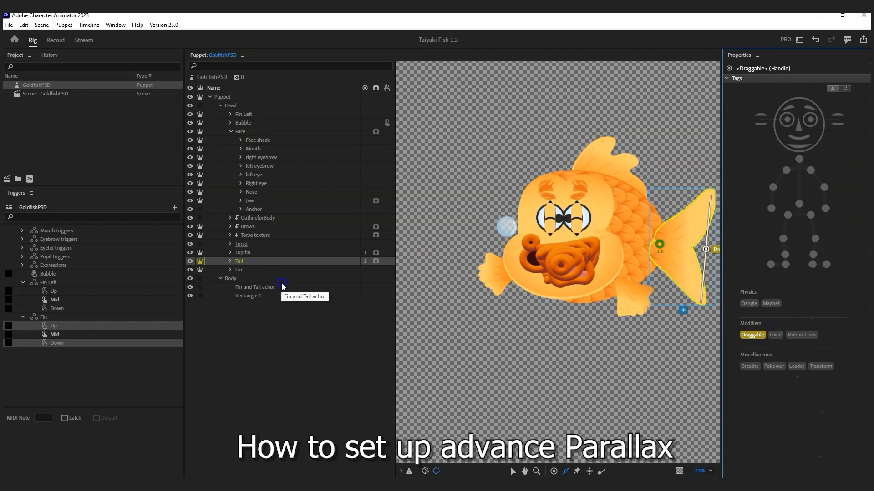
Step: Add a stick across Fin Left and tag the front Fin handle Draggable
click(252, 114)
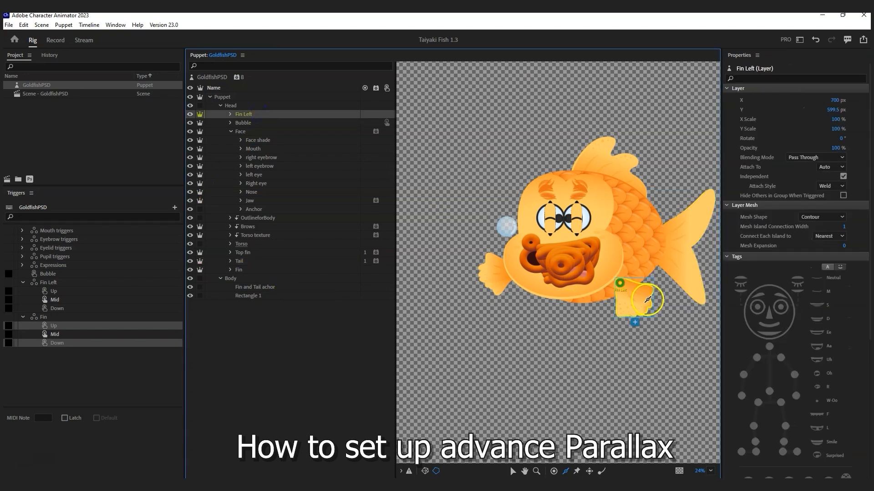
mouse_move(651, 289)
mouse_down()
mouse_move(620, 302)
mouse_move(618, 314)
mouse_up()
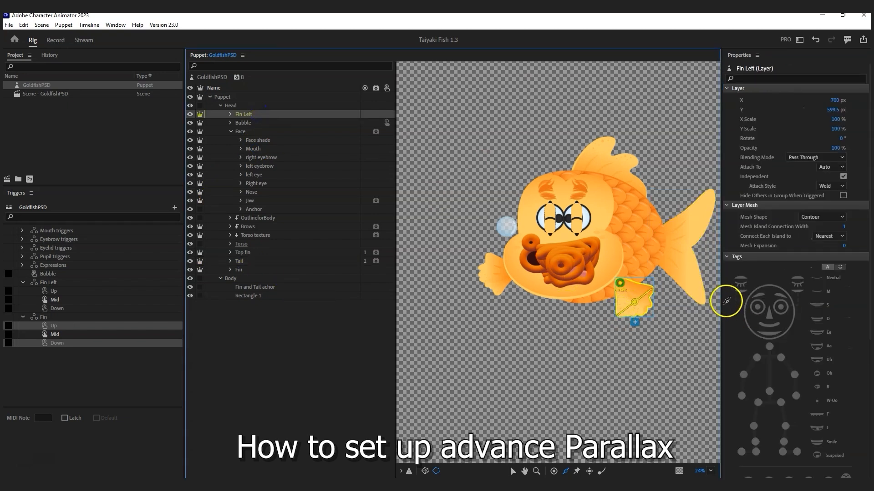
click(755, 335)
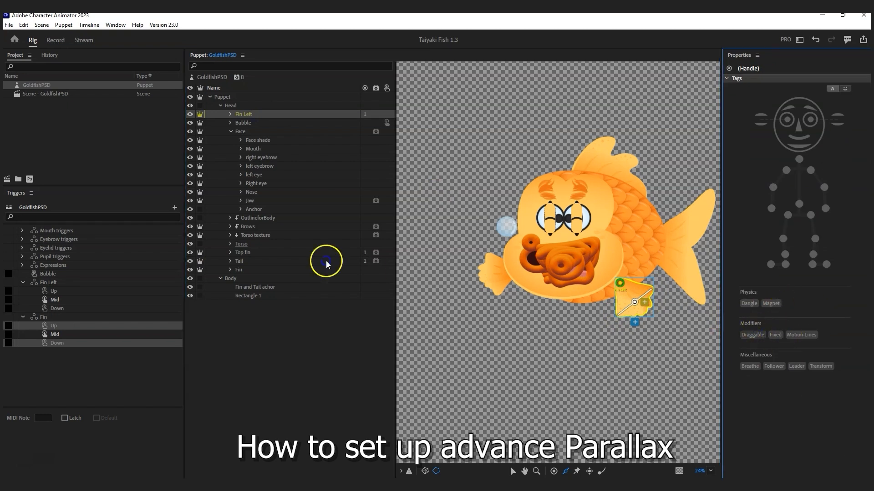
click(245, 270)
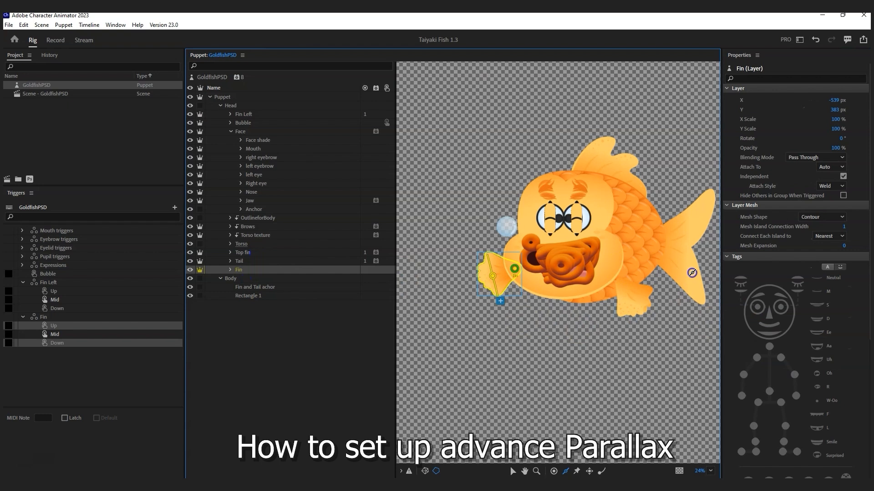
click(758, 334)
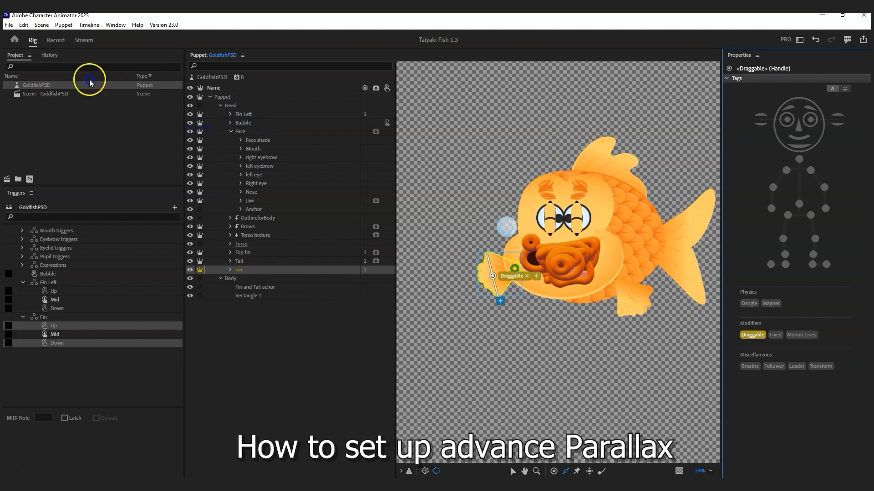
click(55, 41)
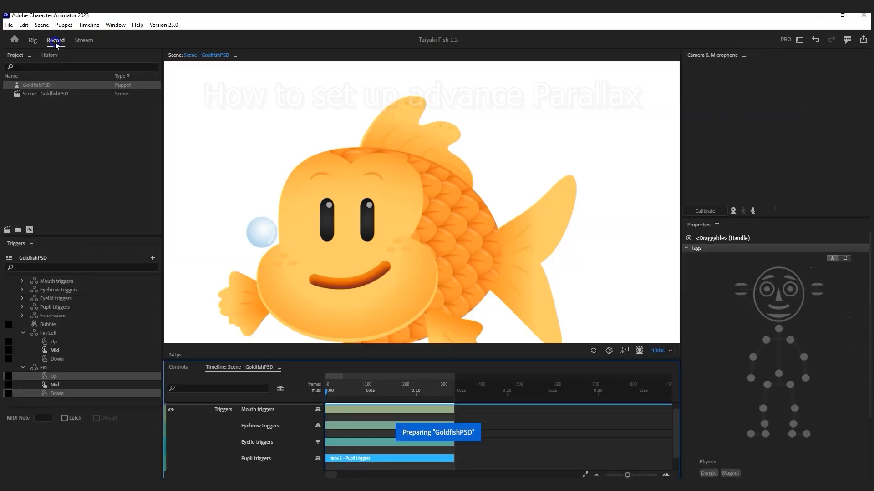
Step: Zoom the scene to 50%, show the trigger controls, and test the eye trigger
click(670, 350)
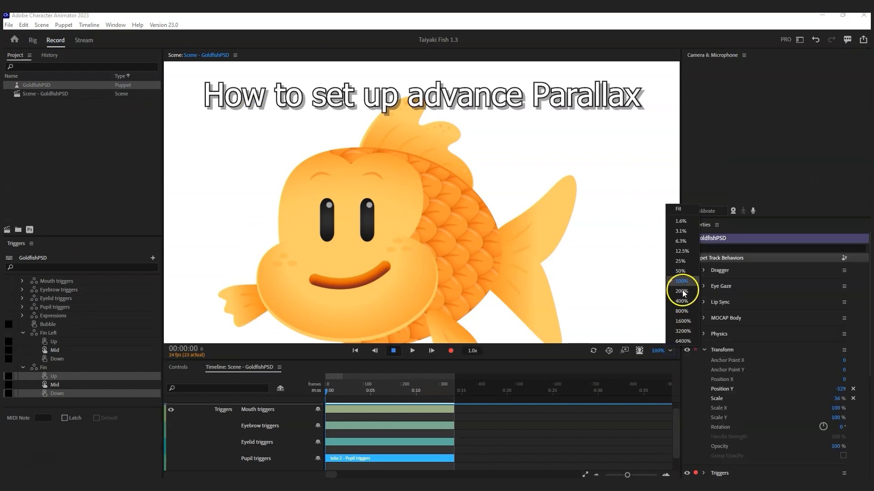
click(680, 271)
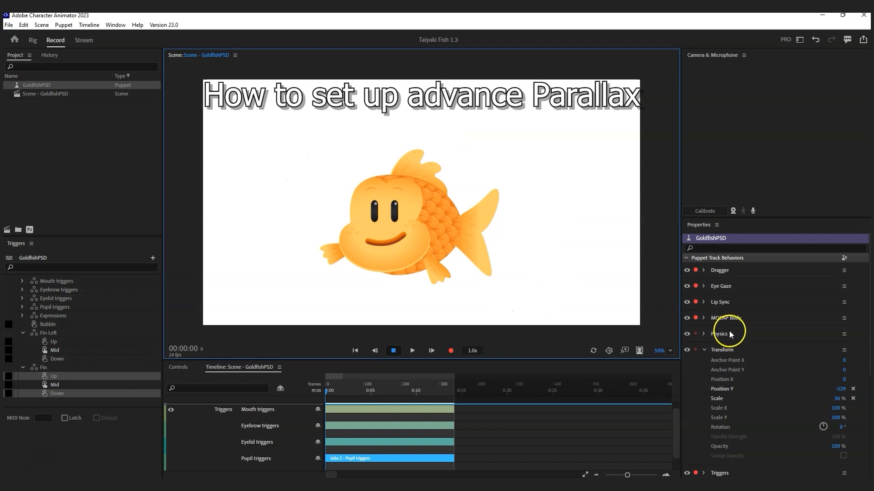
click(170, 368)
click(196, 415)
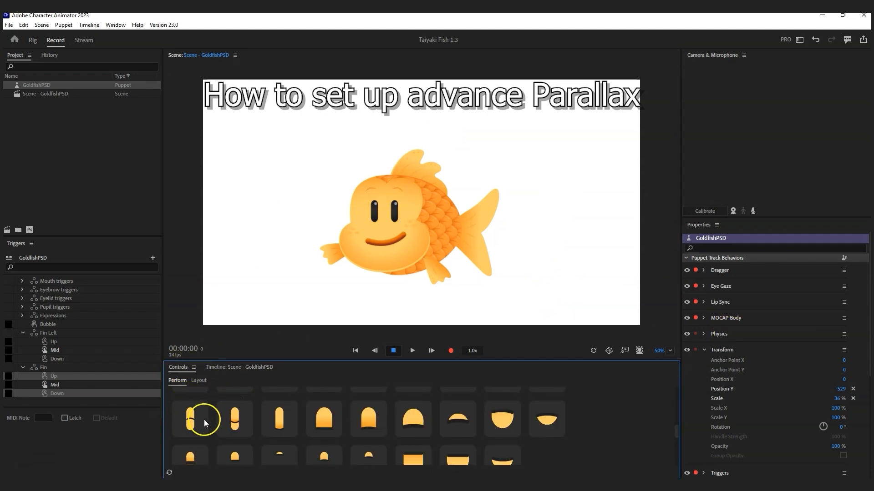
scroll(206, 423, up, 5)
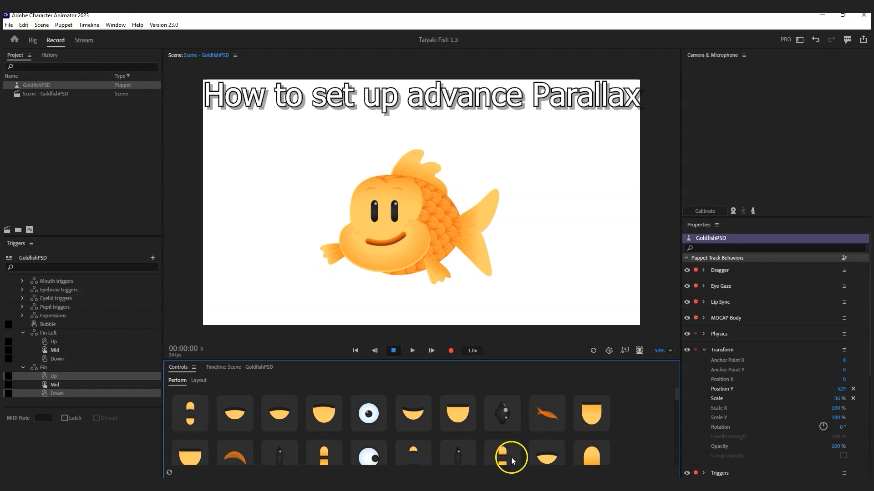
click(482, 485)
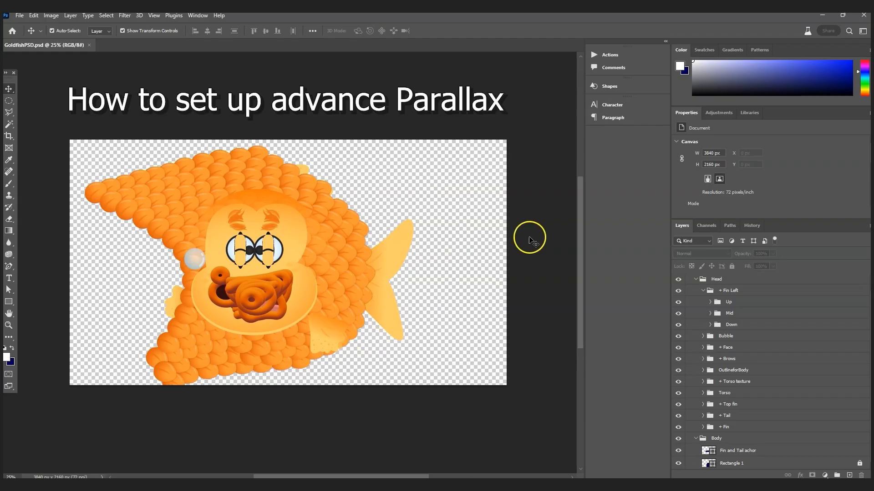
Step: Hide the scaly torso texture layer Default0008
click(173, 179)
click(678, 394)
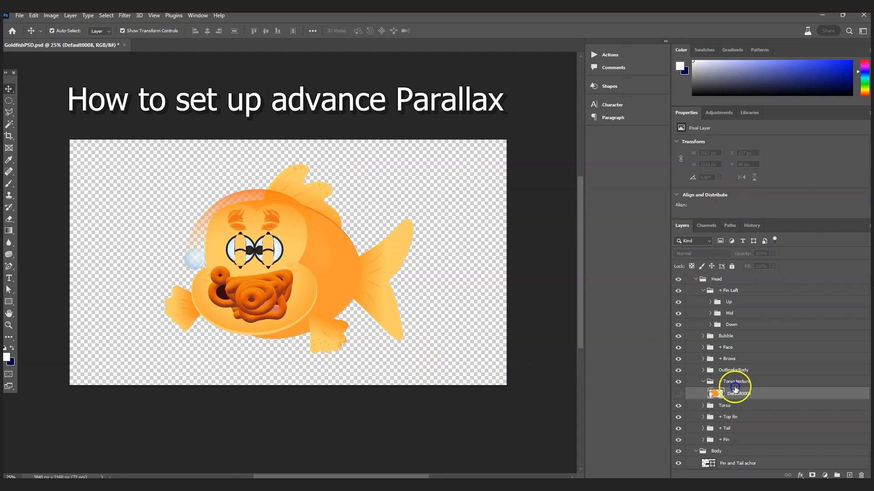
scroll(746, 417, down, 1)
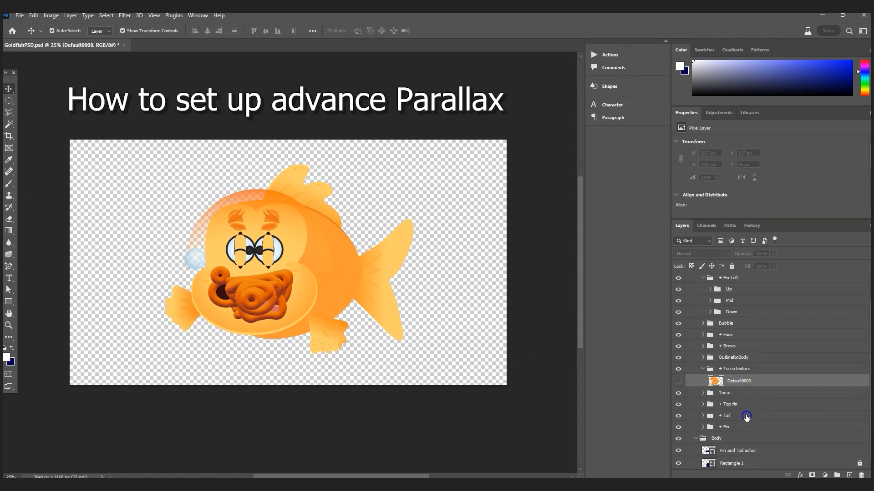
Step: Free-transform the front fin down and to the right with an adjusted pivot, then save
click(734, 431)
key(ctrl+t)
drag(187, 308, 205, 265)
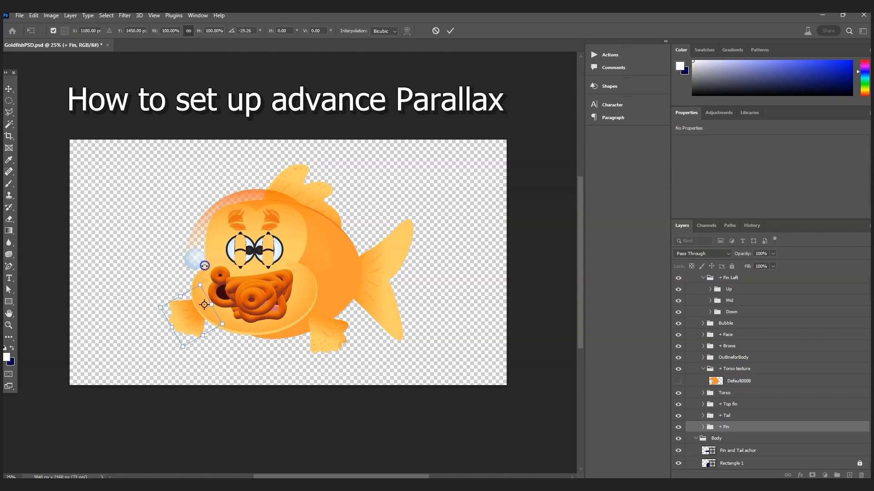
drag(194, 324, 209, 335)
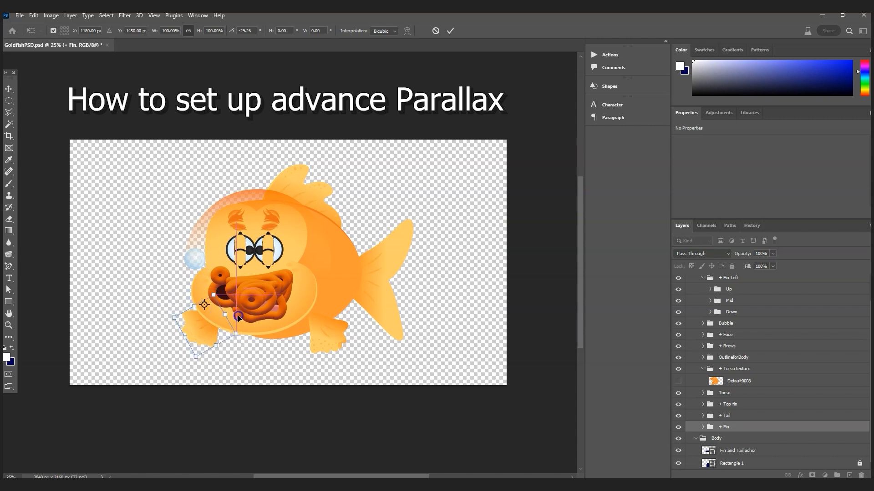
drag(204, 305, 215, 315)
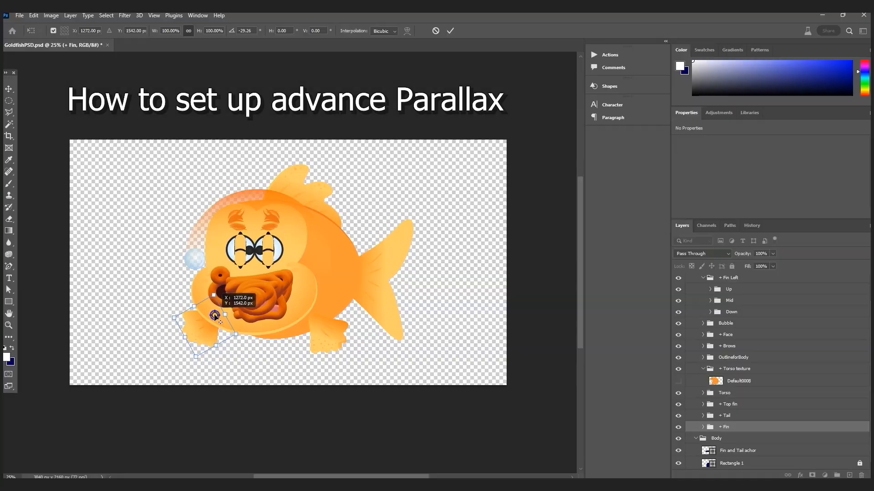
key(ctrl+s)
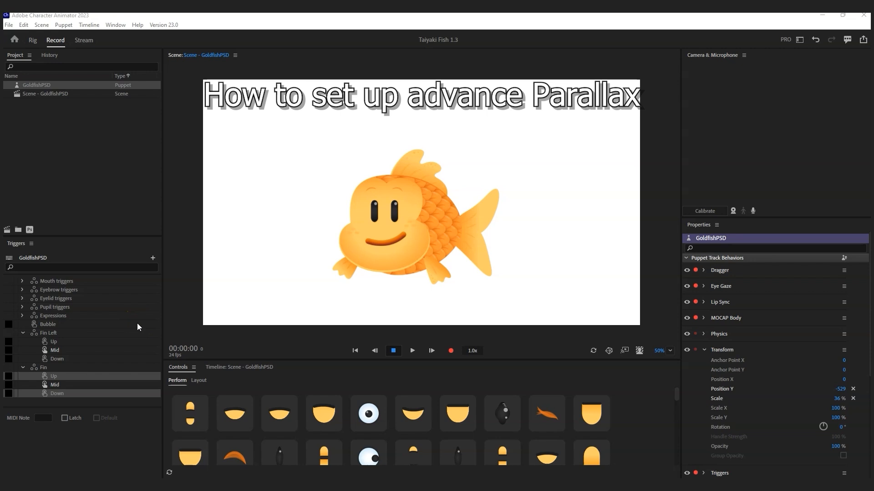
Step: Enable Camera Input, and drive Eye Gaze by Mouse & Touch and Keyboard instead of camera
click(733, 210)
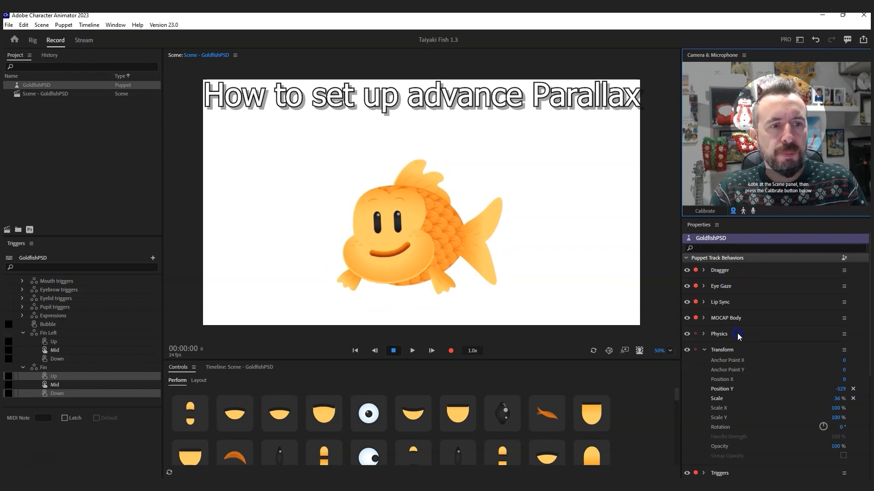
click(707, 288)
click(708, 295)
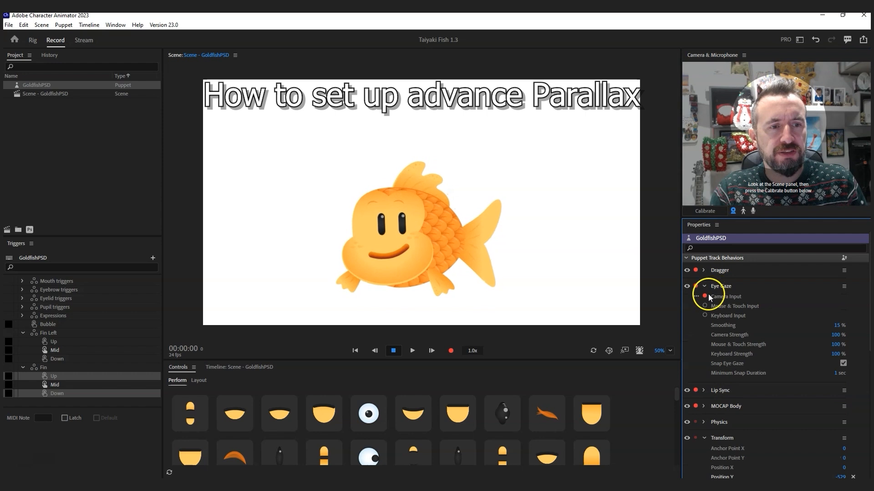
click(705, 315)
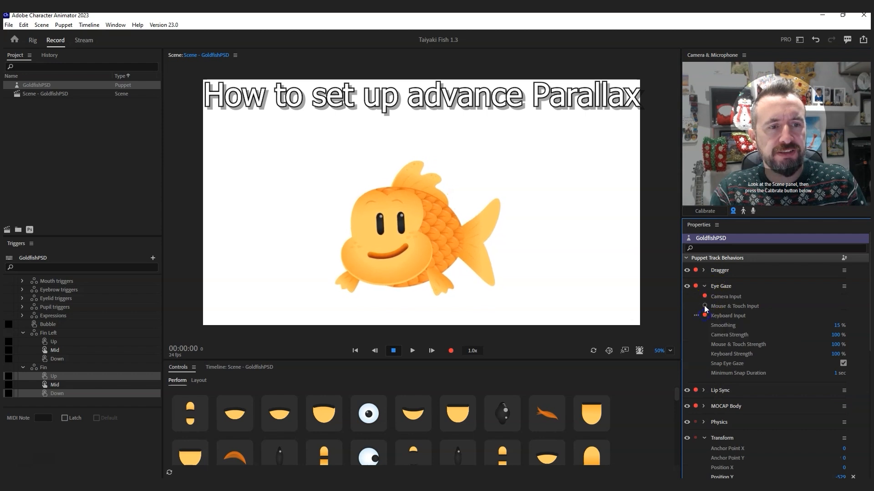
click(704, 297)
click(705, 305)
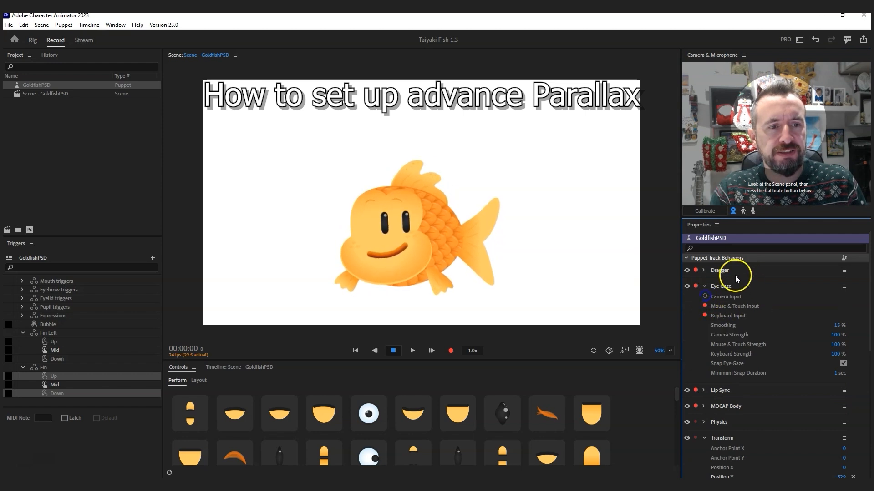
Step: Limit the Dragger range to 20 px, test the eyes following, and disable Snap Eye Gaze
click(714, 274)
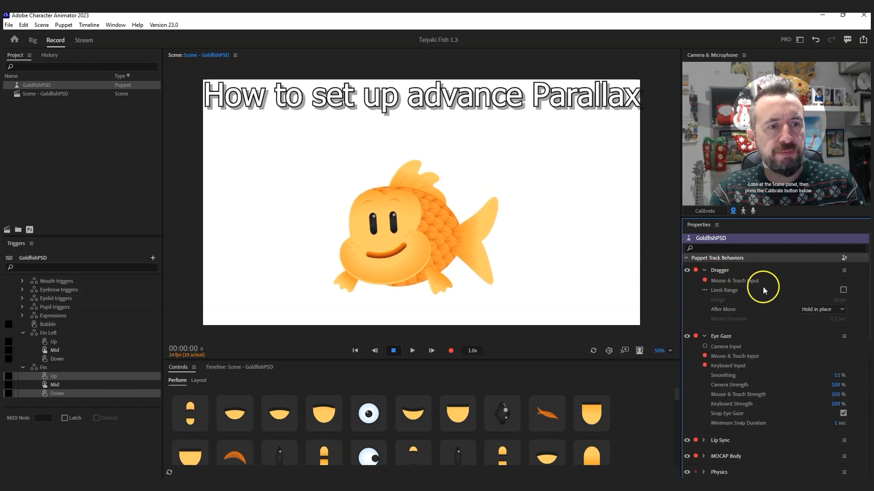
click(843, 290)
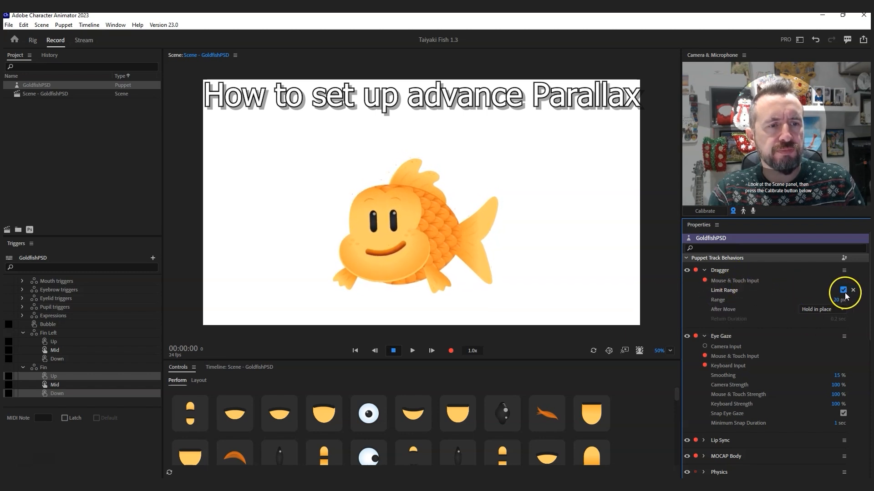
drag(298, 183, 427, 175)
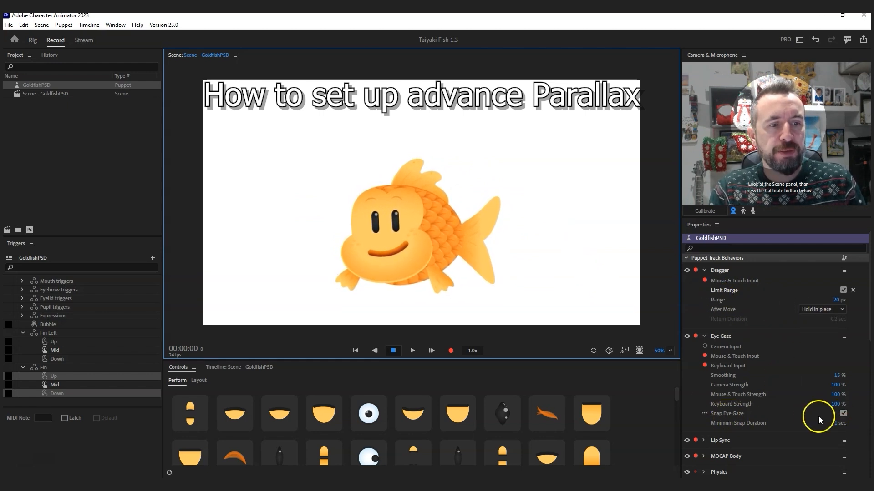
click(843, 413)
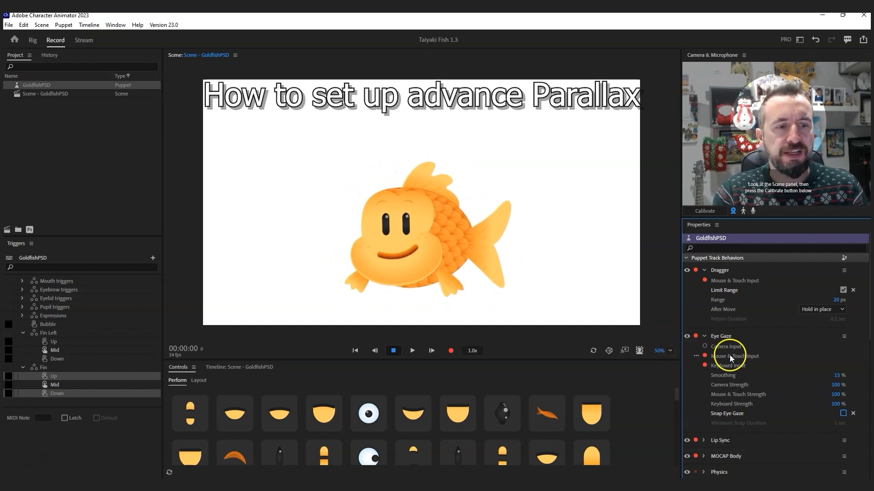
Step: Set MOCAP Body Head Position Strength to 40 % after briefly trying 0 %
scroll(730, 357, down, 3)
click(703, 374)
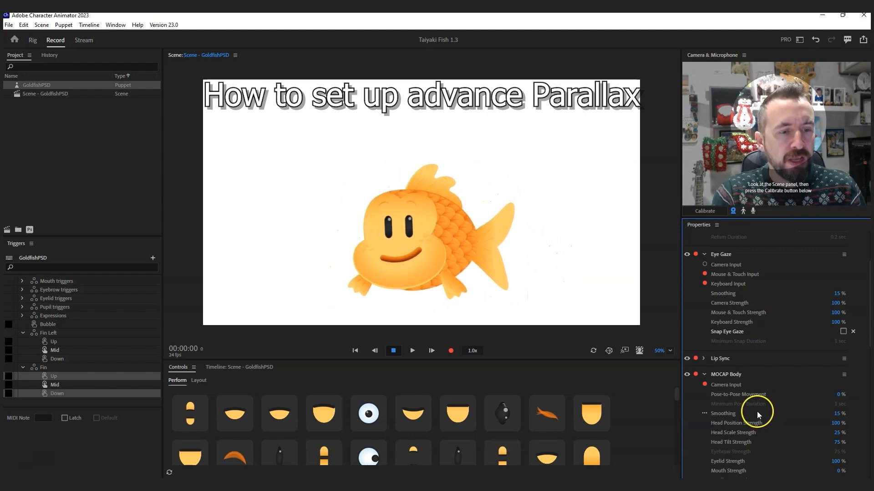
click(837, 423)
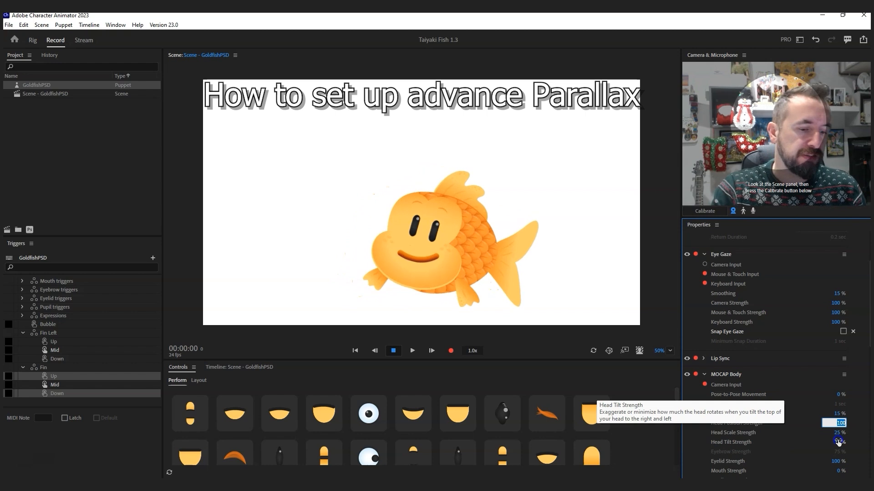
text(0)
click(679, 360)
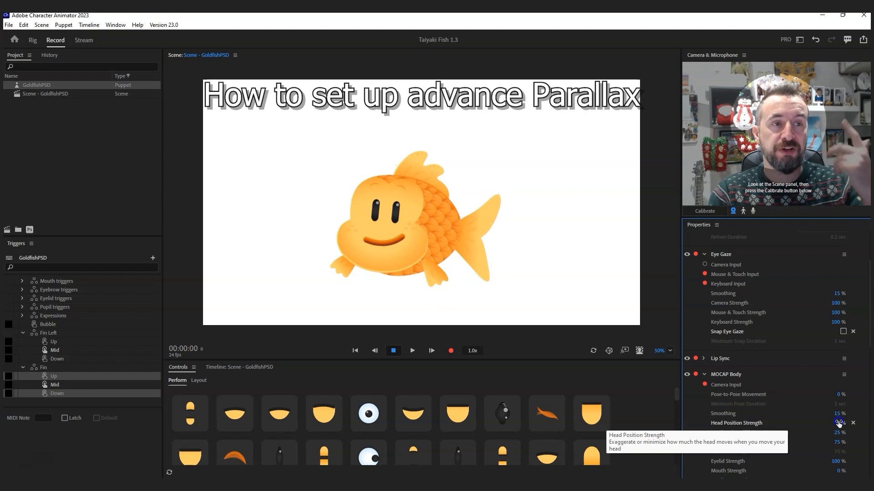
drag(839, 423, 739, 416)
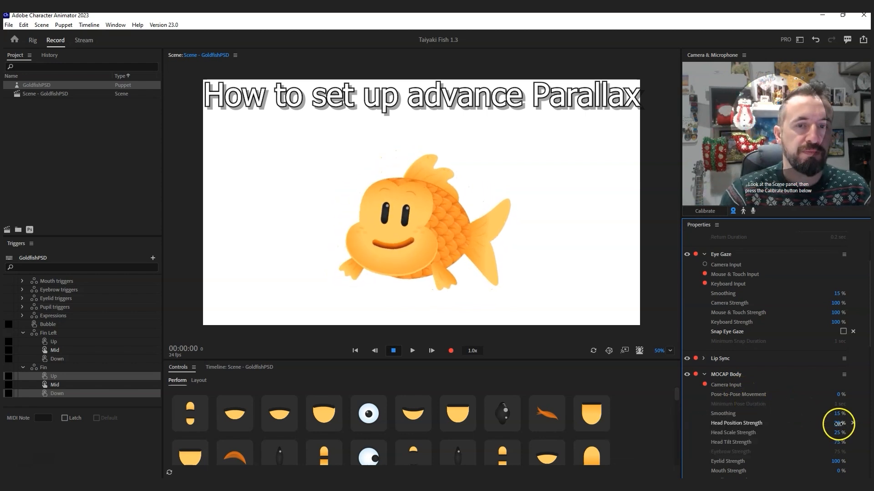
drag(839, 424, 843, 423)
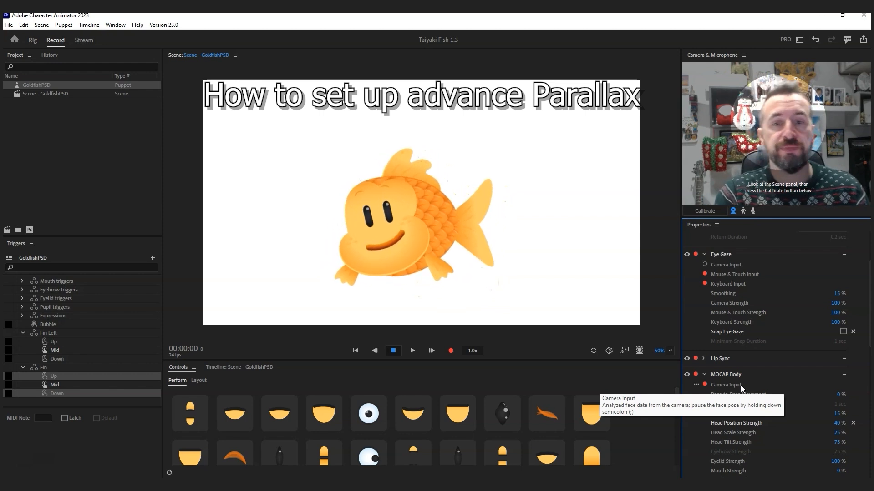
click(704, 374)
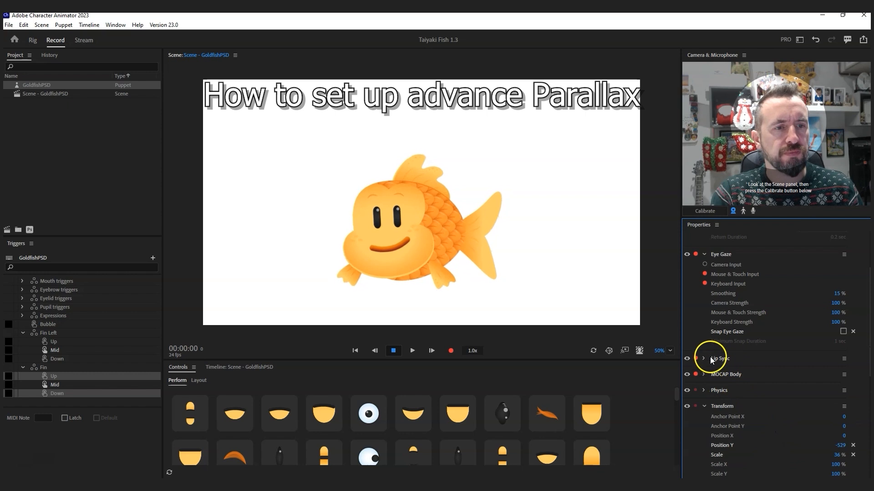
Step: Collapse Eye Gaze and Transform, expand MOCAP Face, and set Head Tilt Strength to 0 %
click(705, 255)
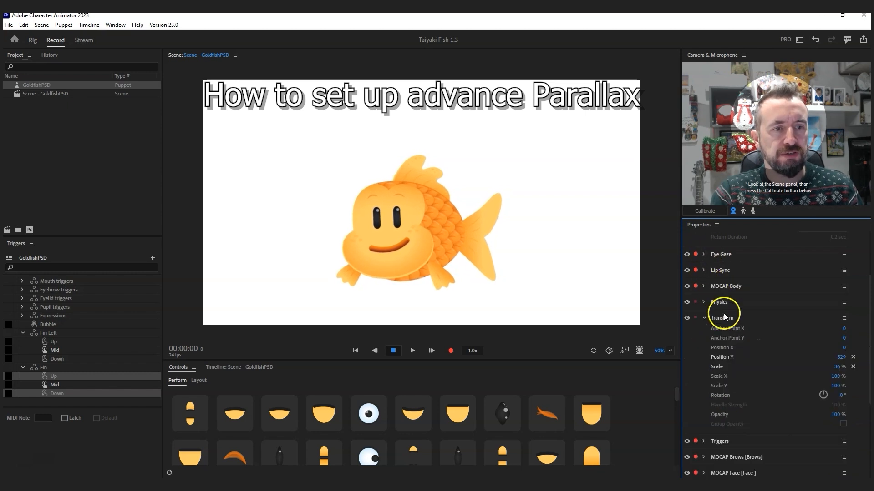
click(737, 326)
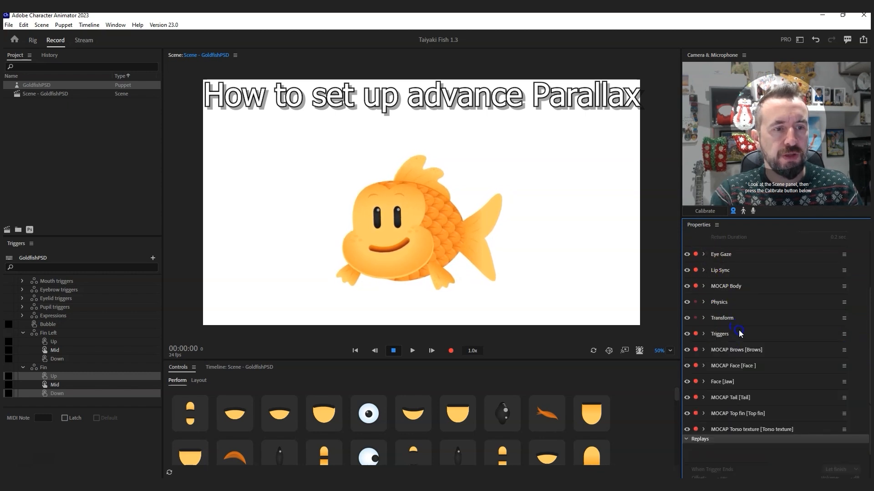
click(706, 368)
scroll(759, 400, down, 2)
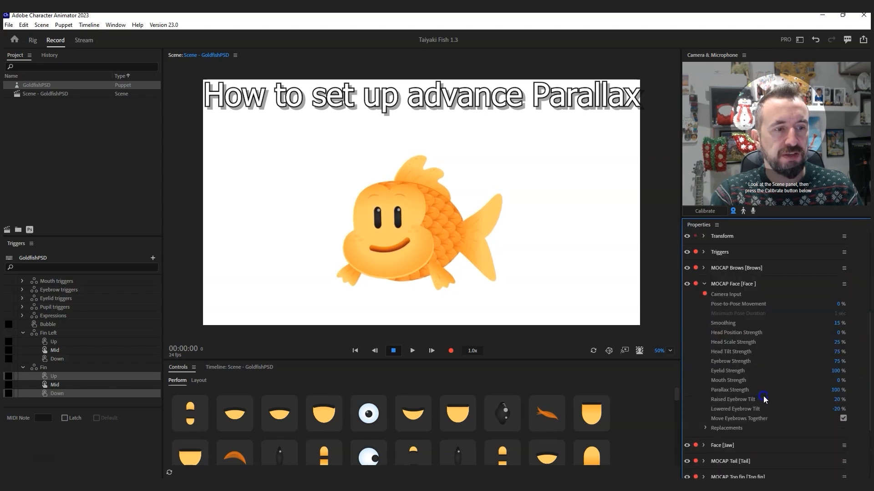
text(100)
click(824, 395)
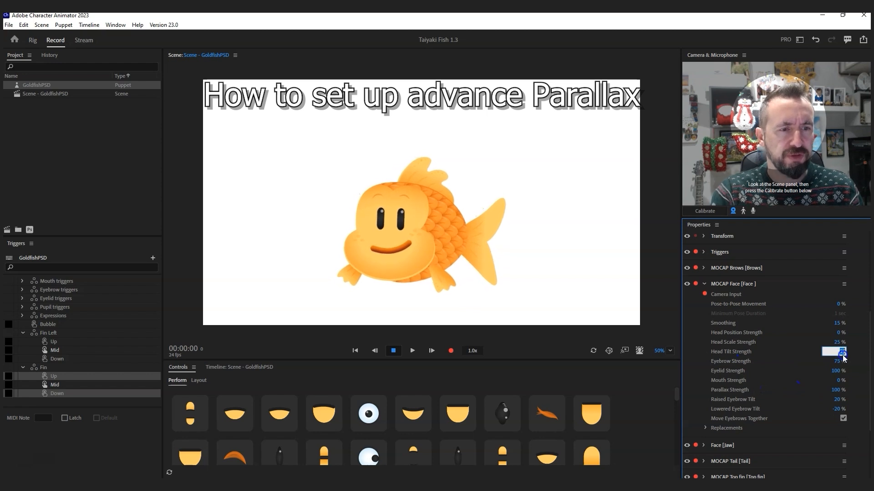
key(Return)
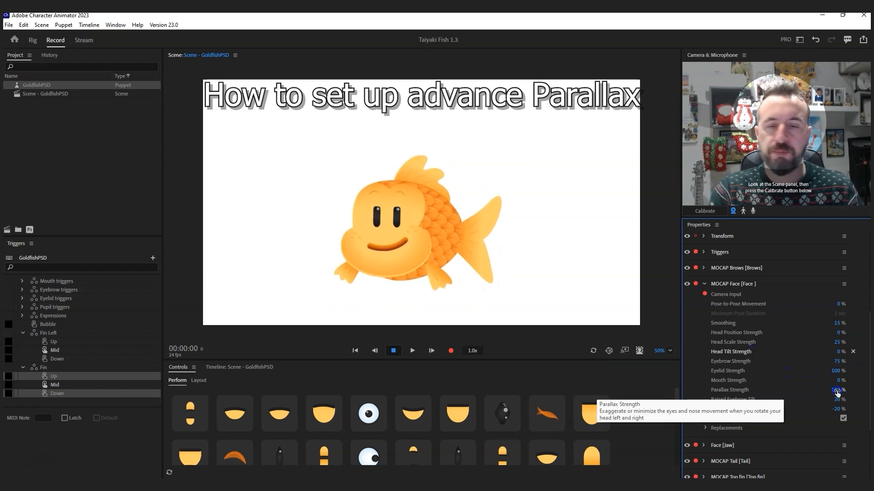
Step: Set MOCAP Face Parallax Strength to 800 %, then switch to the Rig workspace
drag(837, 392, 799, 389)
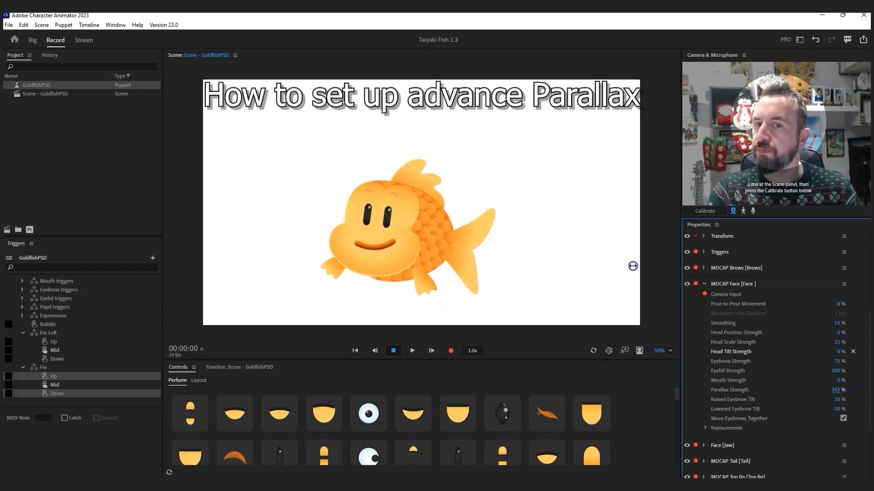
drag(821, 267, 689, 268)
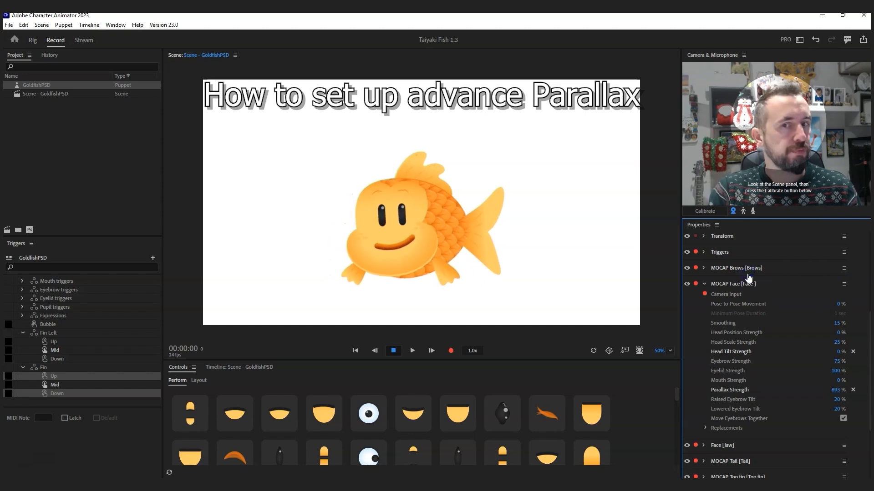
drag(747, 275, 745, 275)
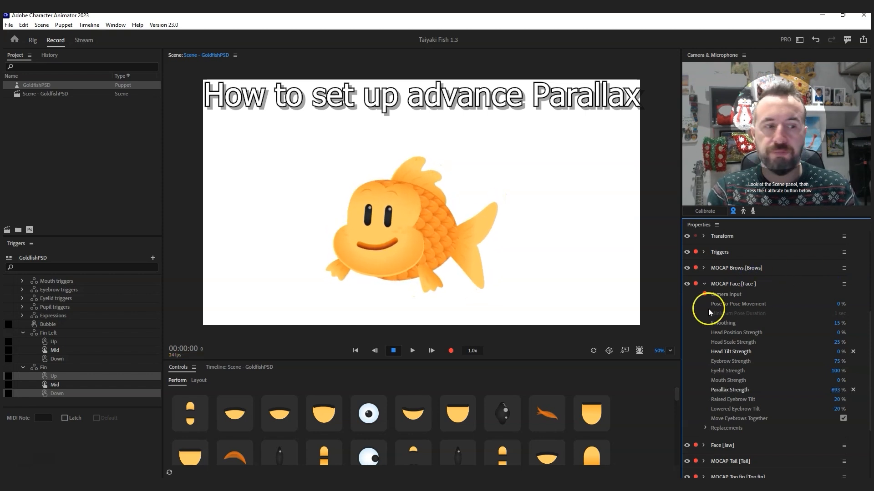
drag(837, 392, 746, 275)
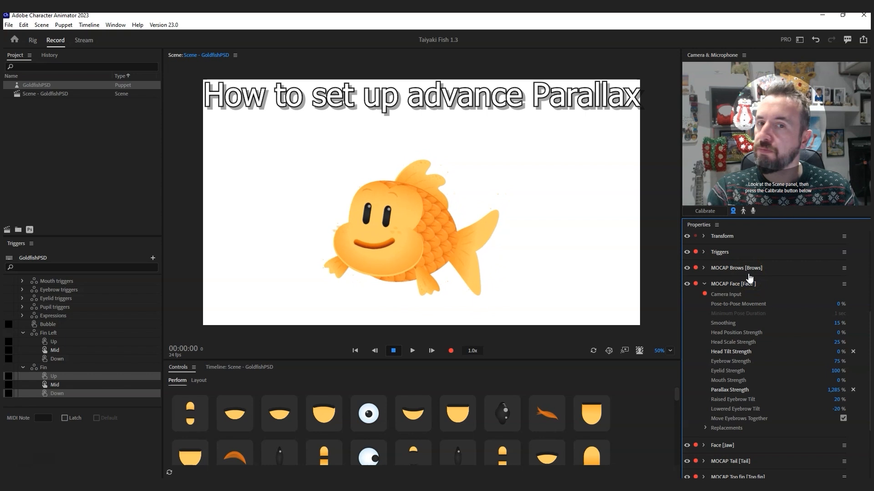
click(836, 390)
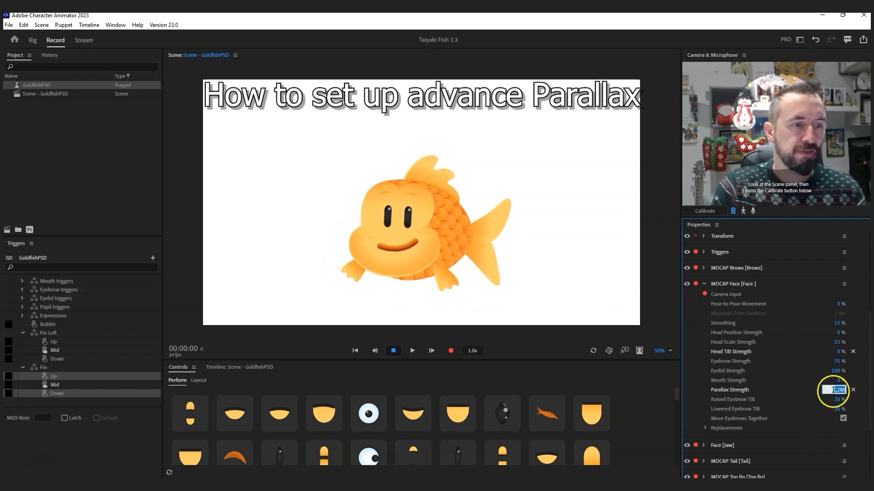
text(800)
key(Return)
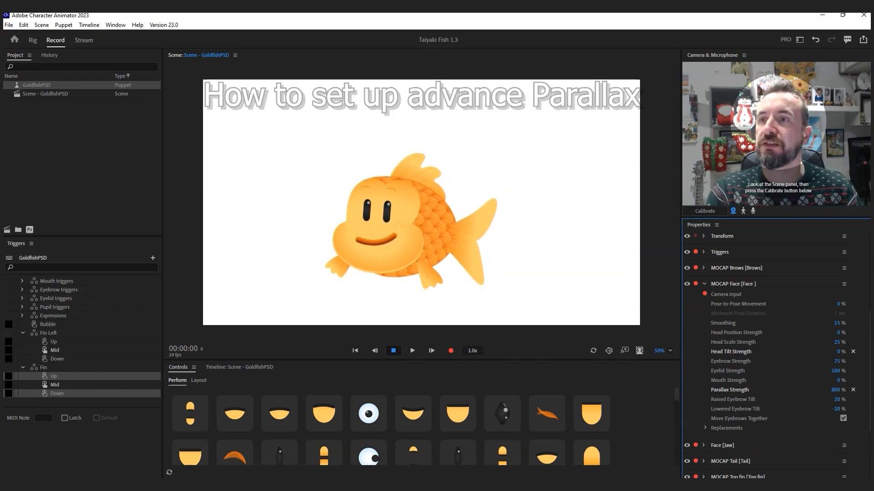
click(32, 40)
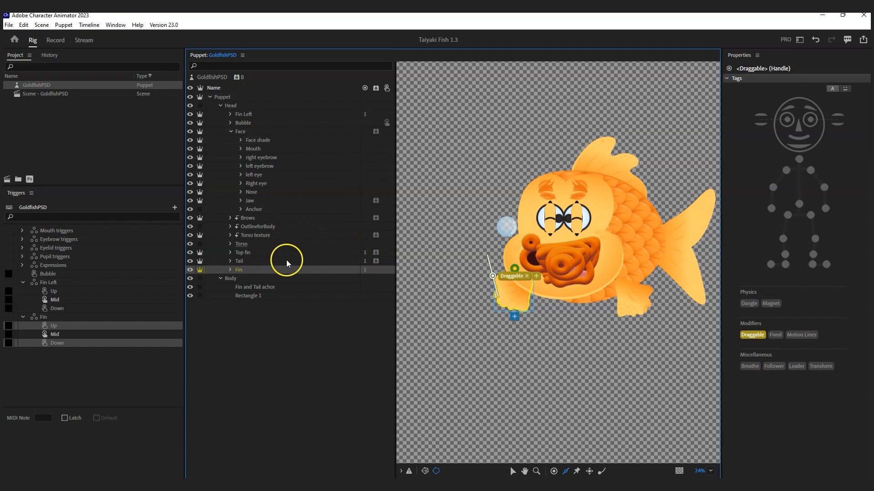
Step: Make the Face group's Nose layer a clipping mask via Puppet > Create Clipping Mask, then return to Record
click(230, 132)
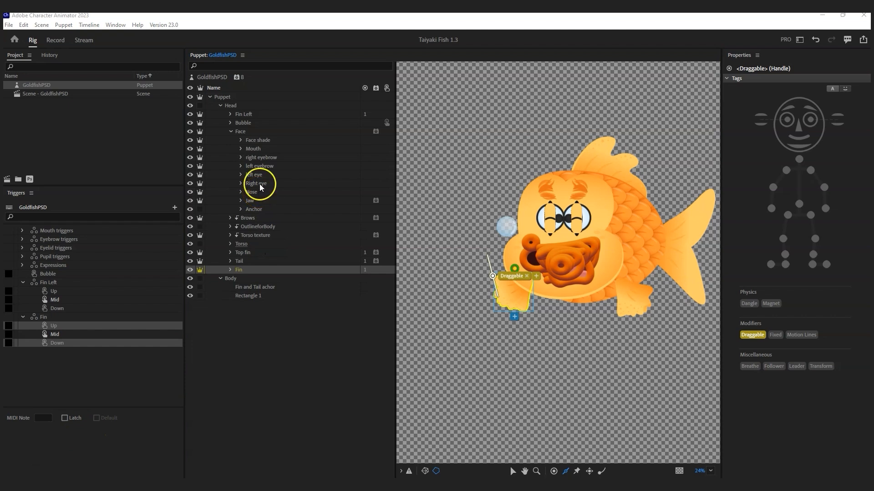
click(253, 192)
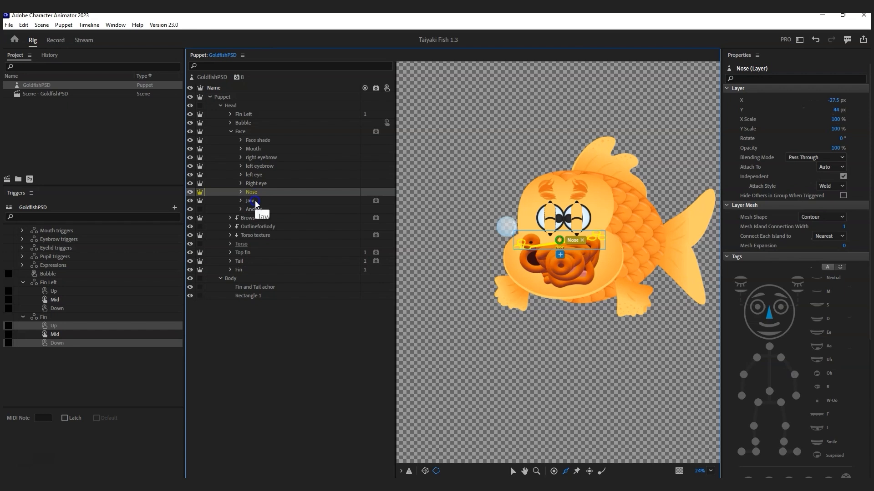
click(88, 25)
click(64, 25)
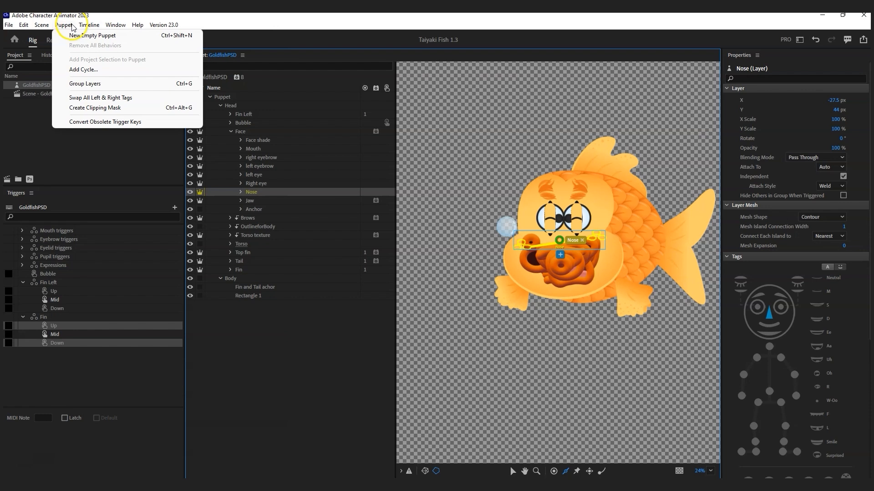
click(105, 107)
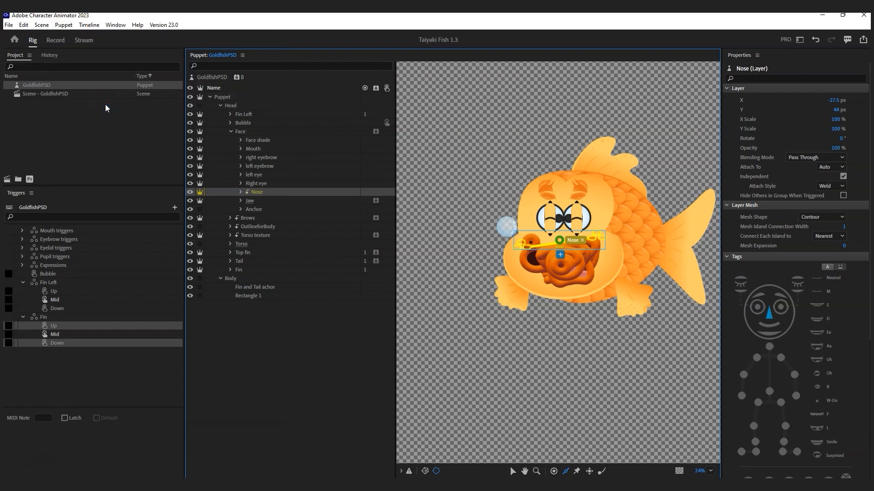
click(61, 40)
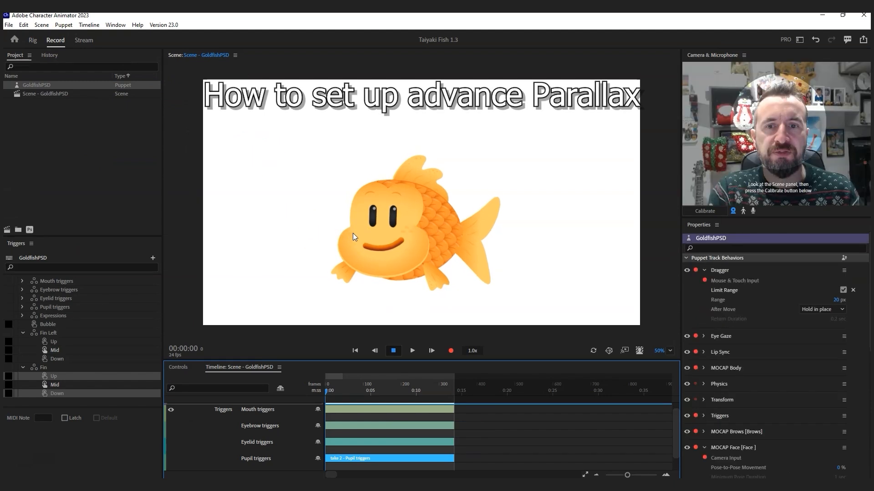
Step: Drag the fish to test parallax, scrub MOCAP Brows Parallax Strength, then go to Rig
drag(353, 234, 400, 186)
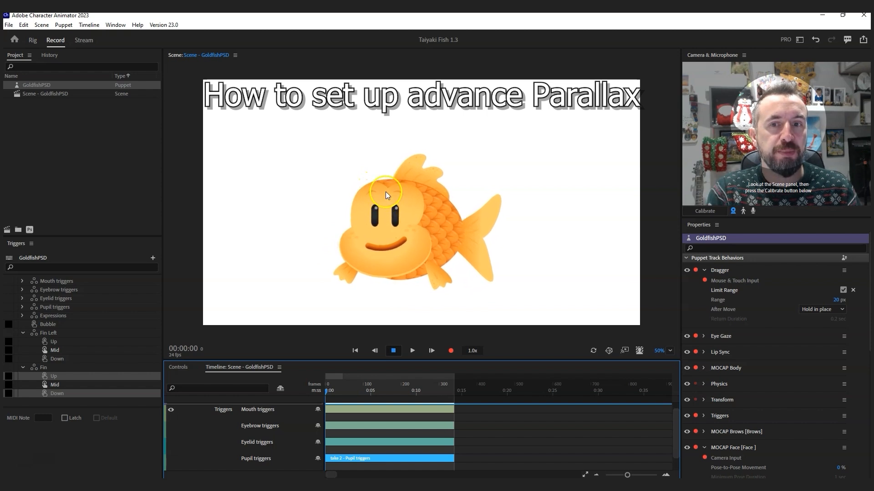
scroll(809, 412, down, 3)
scroll(809, 412, down, 2)
click(704, 309)
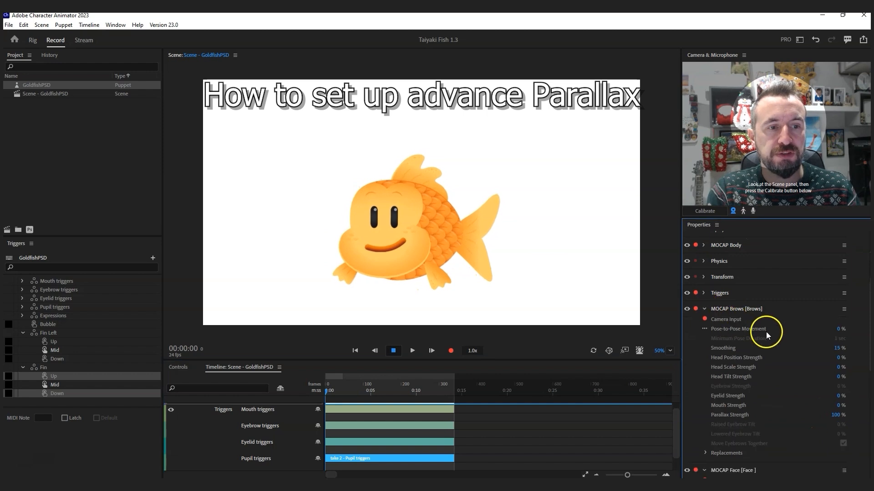
click(837, 416)
drag(713, 413, 786, 414)
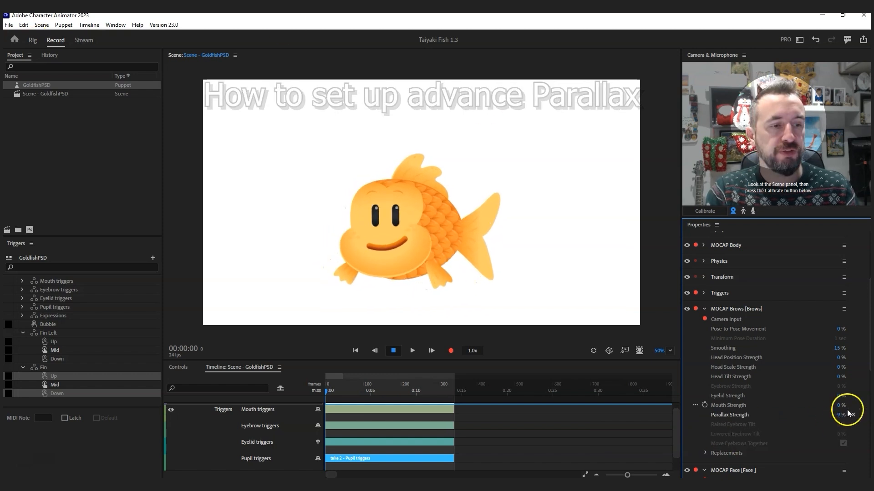
click(36, 40)
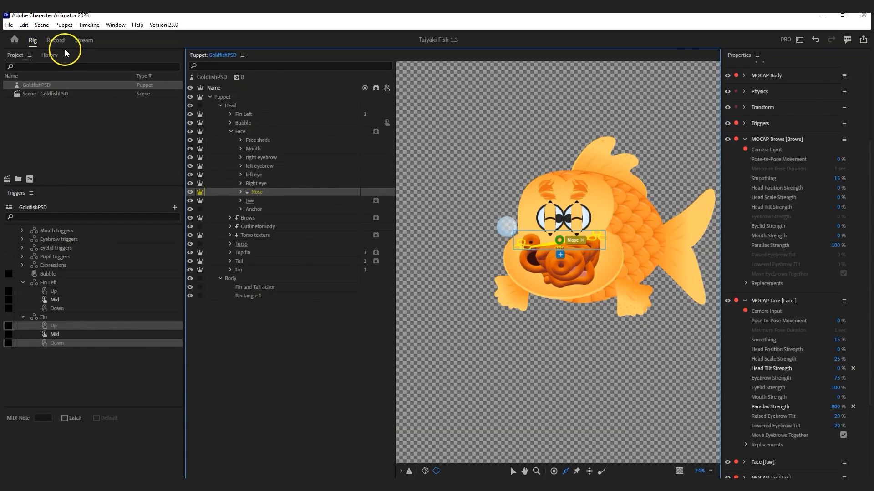
Step: Select the Torso texture and Brows layers in the rig to inspect their meshes
click(263, 236)
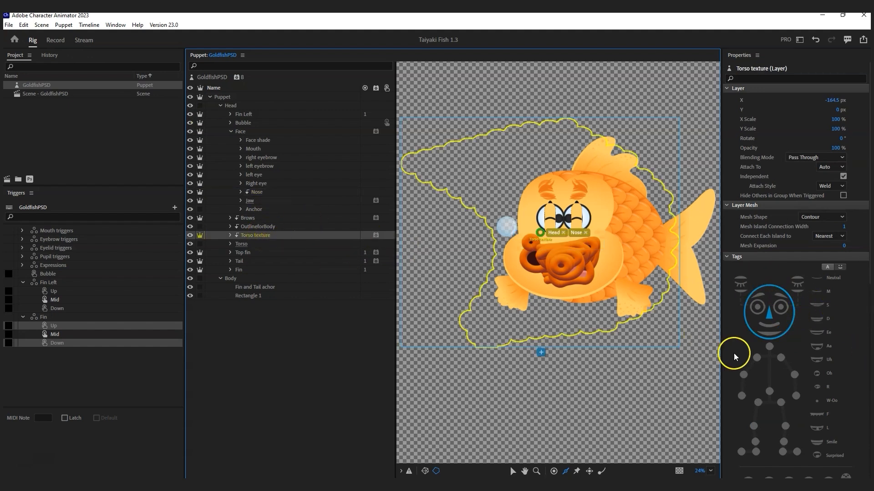
click(261, 219)
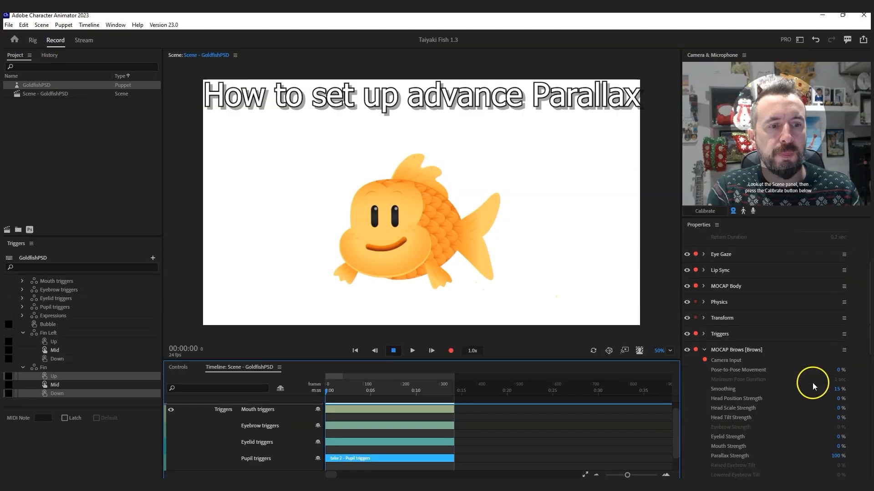
scroll(811, 384, down, 2)
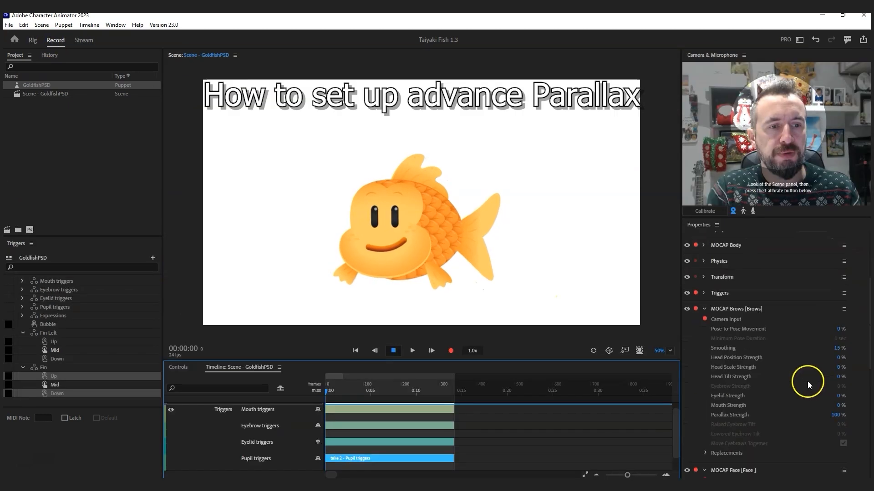
Step: Adjust the brows Parallax Strength, then commit the face Parallax Strength at 1,500 %
click(835, 417)
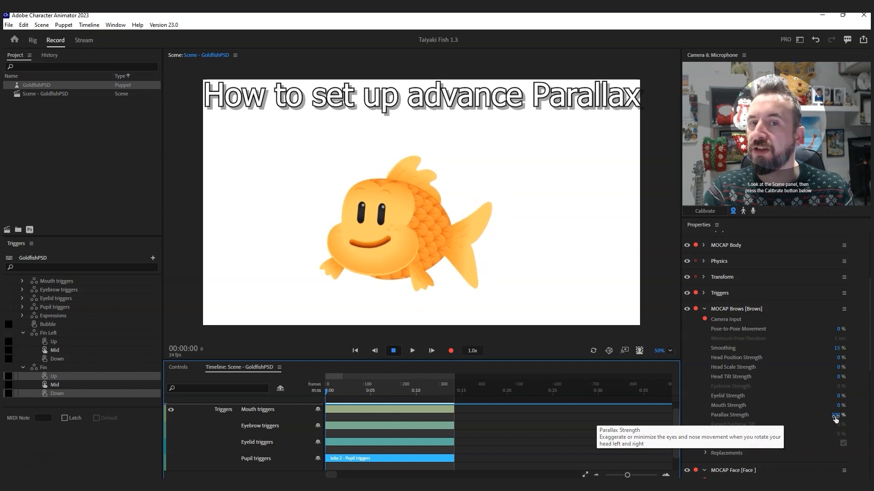
drag(836, 419, 831, 416)
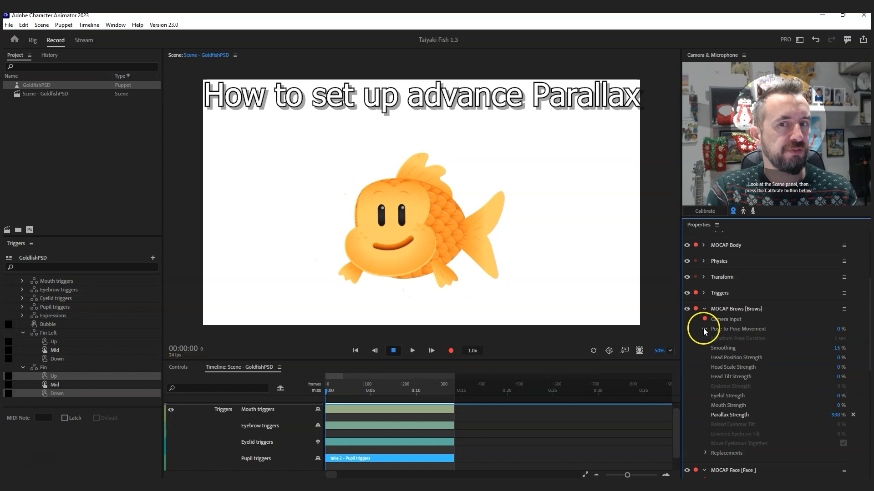
scroll(762, 320, up, 3)
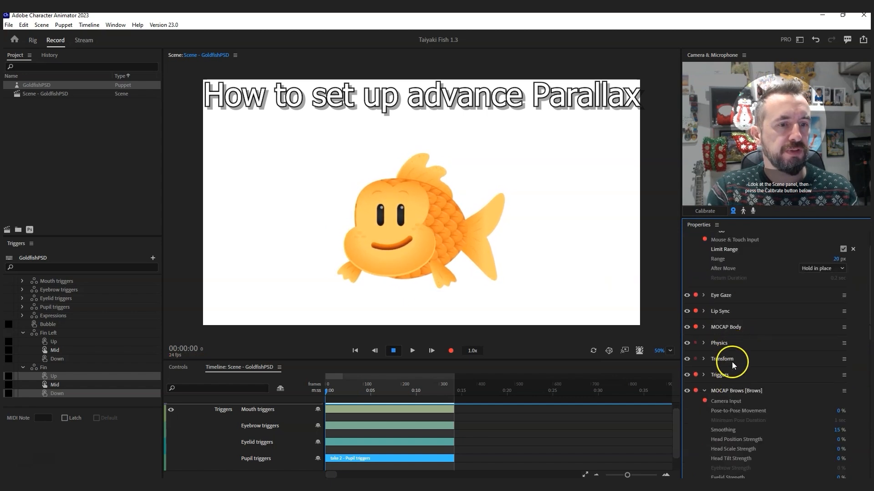
scroll(731, 342, down, 6)
click(828, 412)
key(Return)
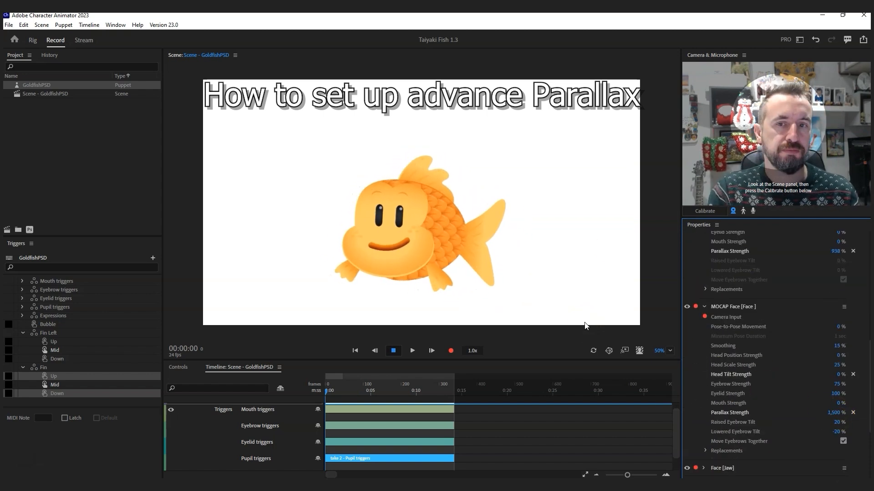
Step: Focus the scene for live face tracking and calibrate it to the current pose
click(278, 306)
click(360, 235)
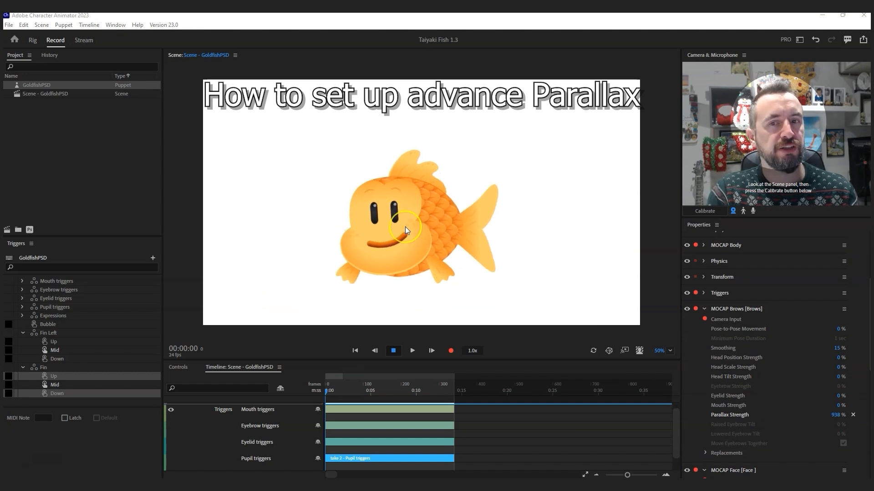
click(592, 225)
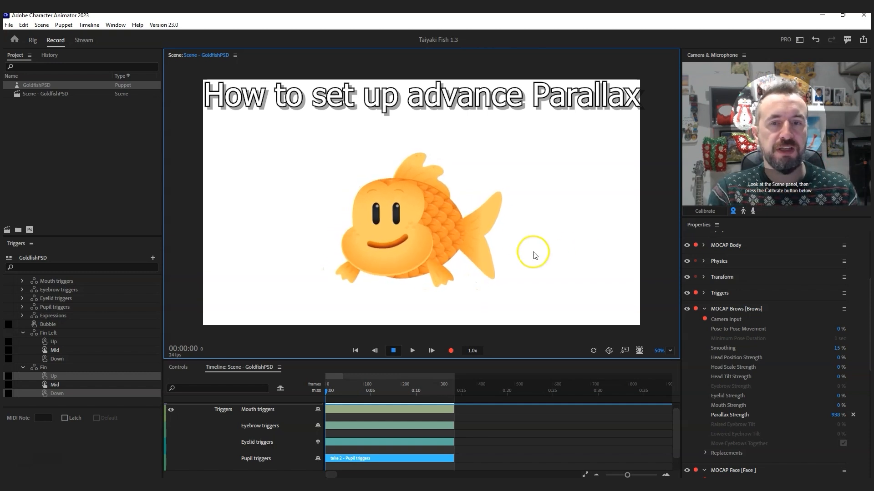
click(454, 243)
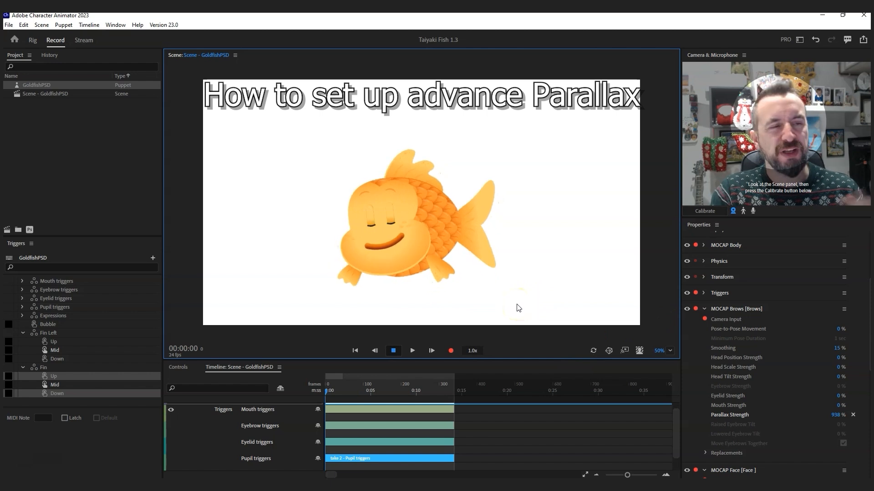
click(705, 212)
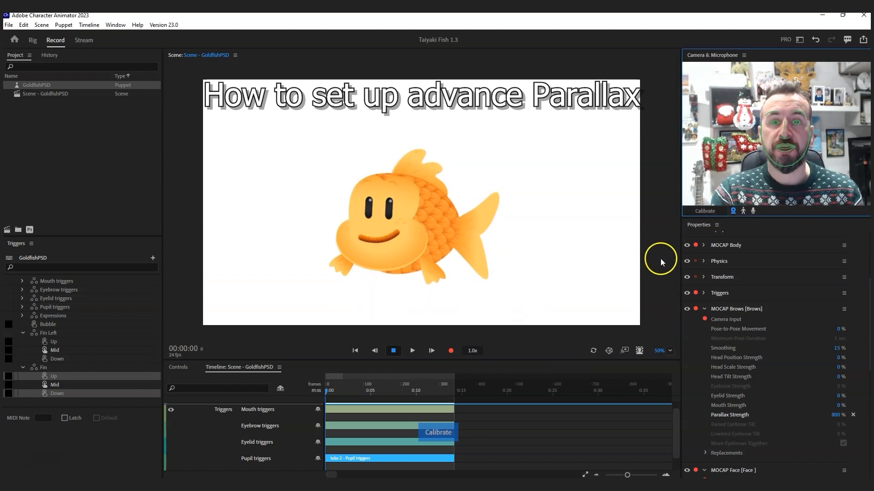
Step: Set the MOCAP Tail Parallax Strength to -500 %
scroll(782, 370, down, 5)
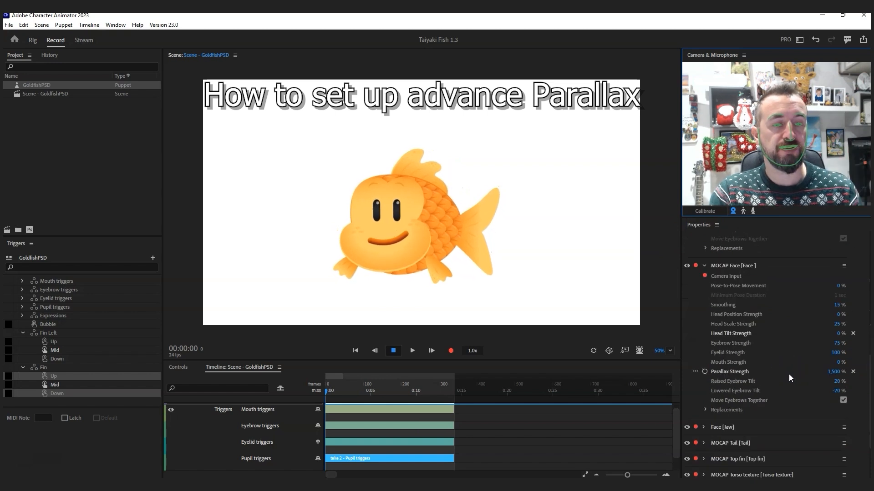
scroll(789, 376, down, 2)
click(709, 384)
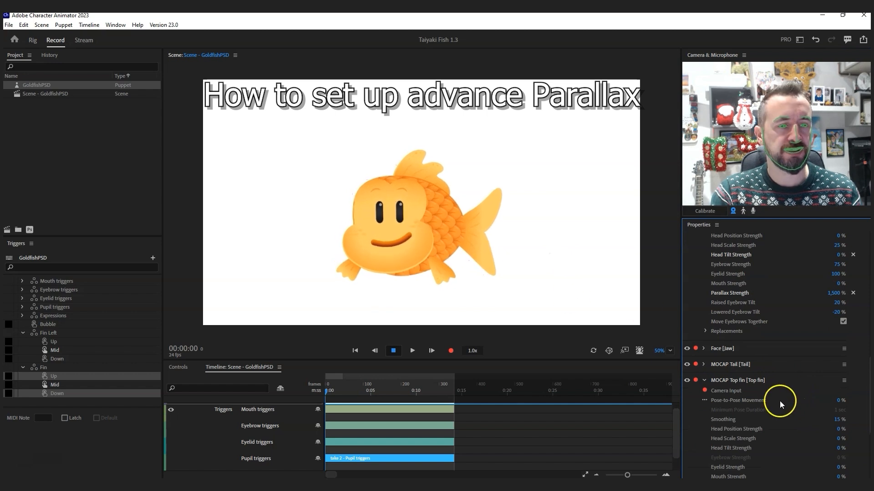
scroll(780, 401, down, 2)
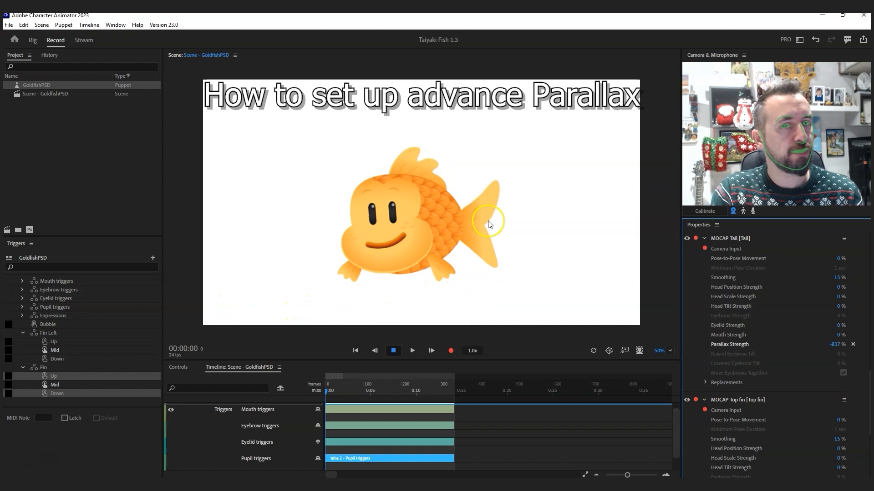
click(836, 344)
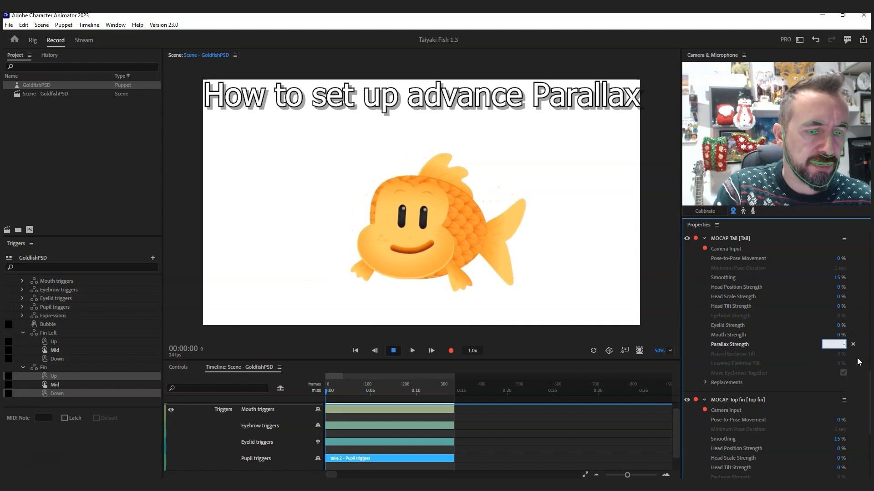
text(-500)
key(Return)
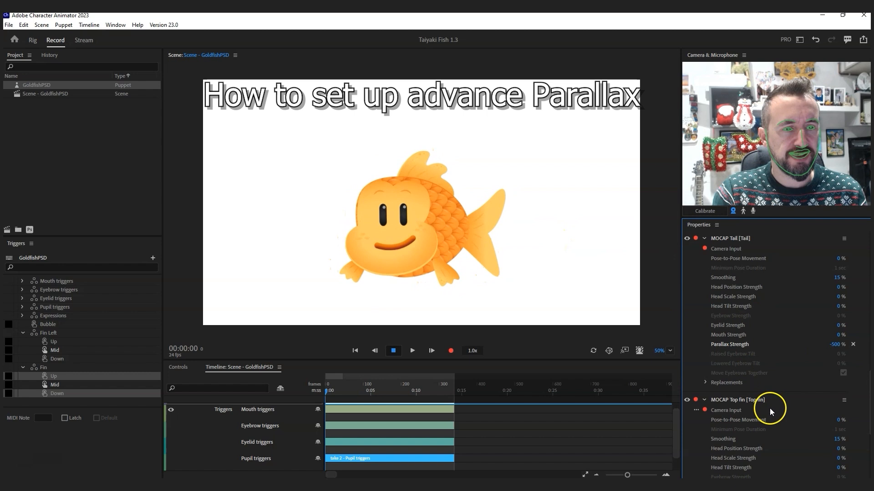
Step: Scrub Top fin Parallax Strength to about -1,662 % and Torso texture to -203 %
scroll(769, 408, down, 3)
drag(839, 384, 766, 377)
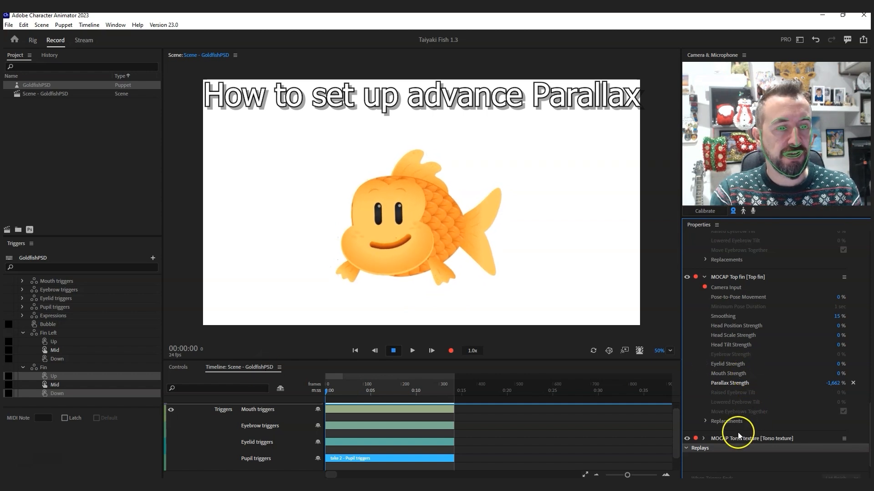
click(703, 438)
scroll(742, 366, down, 3)
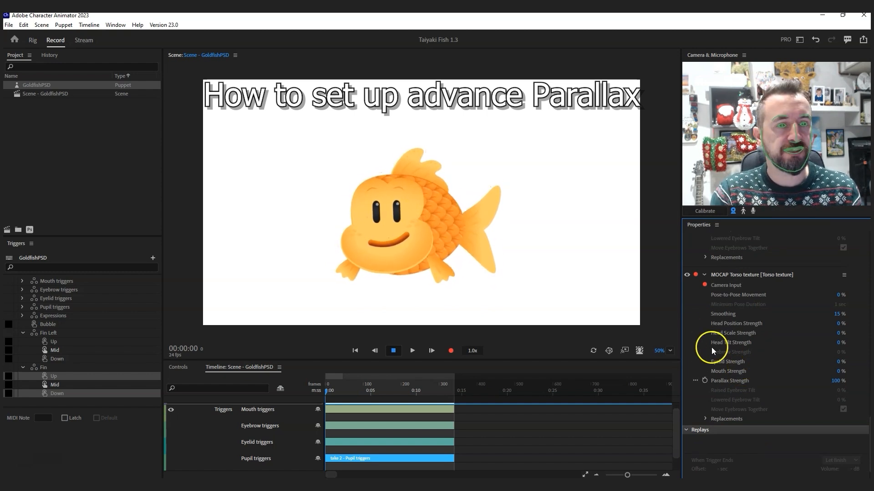
drag(838, 382, 694, 378)
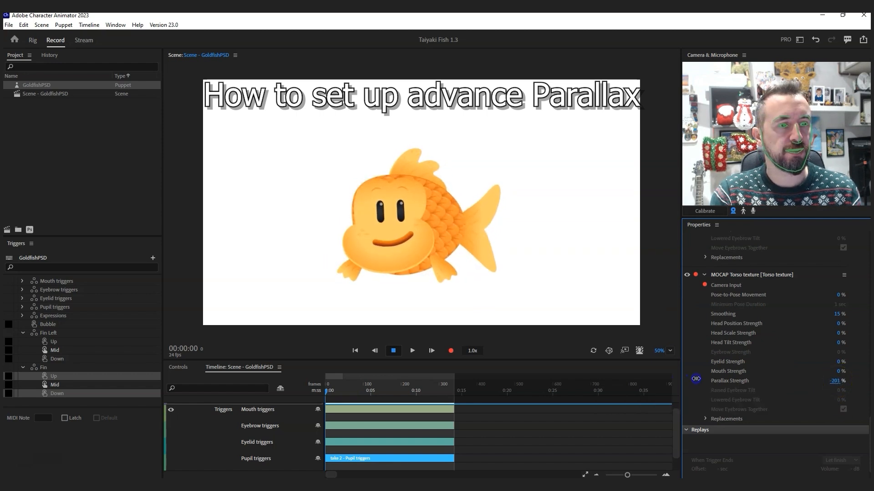
scroll(832, 370, up, 8)
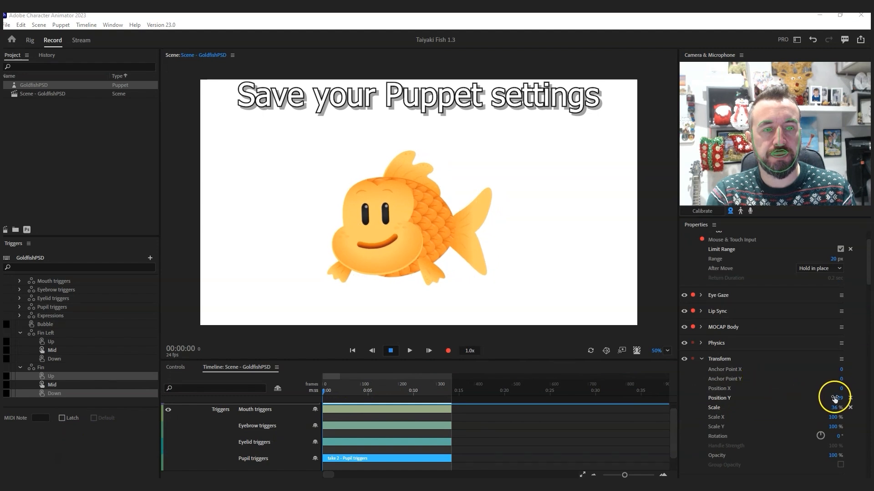
Step: Scrub Transform Position X to 175 to shift the fish right in the scene
drag(841, 390, 864, 389)
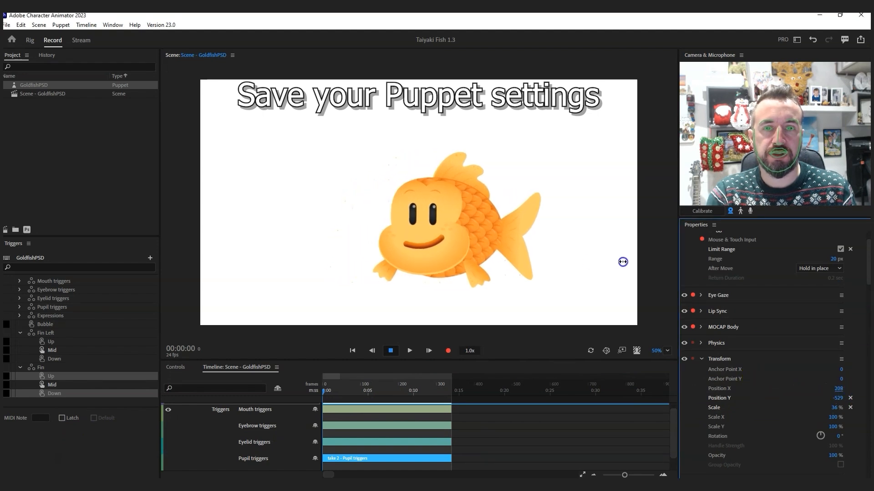
scroll(831, 361, up, 2)
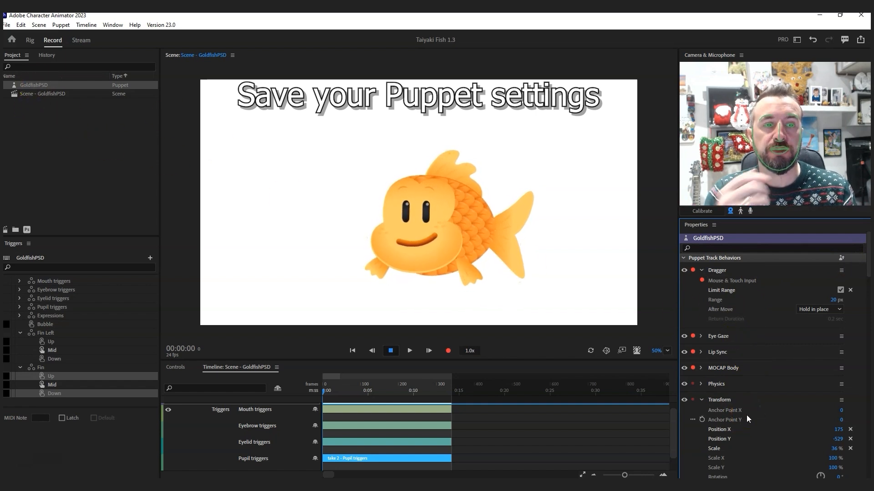
scroll(737, 394, down, 5)
scroll(751, 400, up, 4)
scroll(751, 400, up, 2)
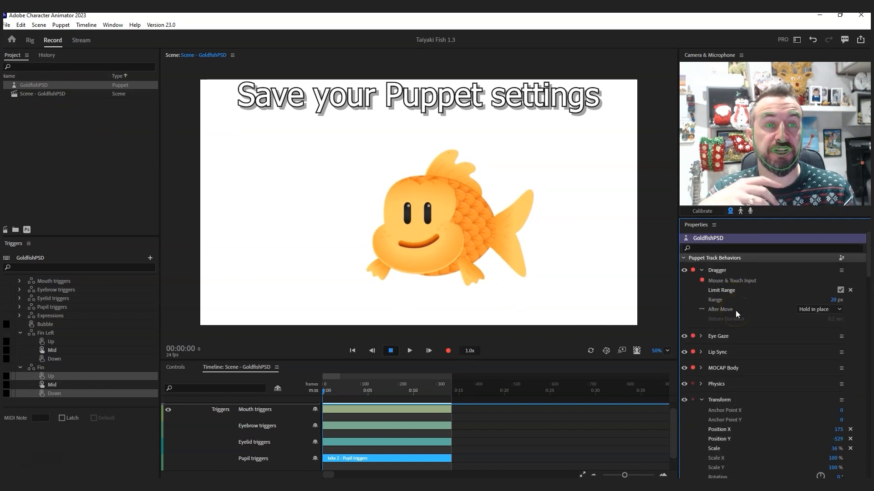
scroll(737, 325, down, 5)
scroll(774, 318, up, 5)
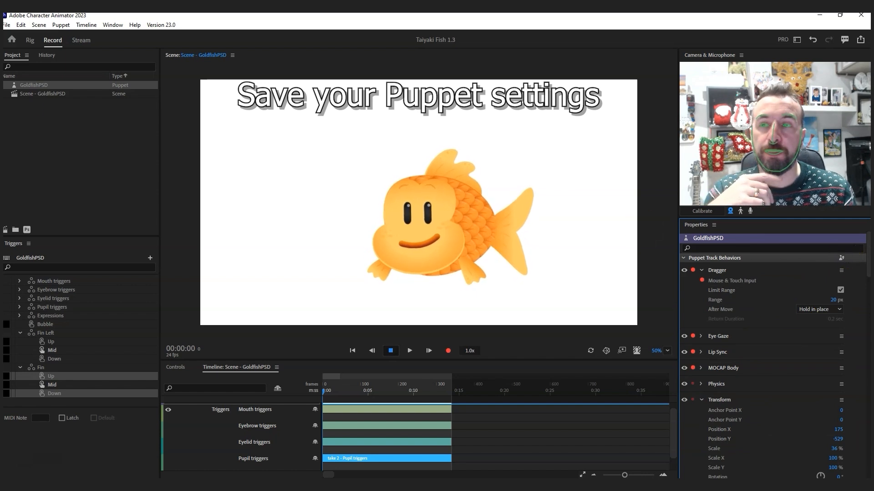
scroll(766, 413, down, 5)
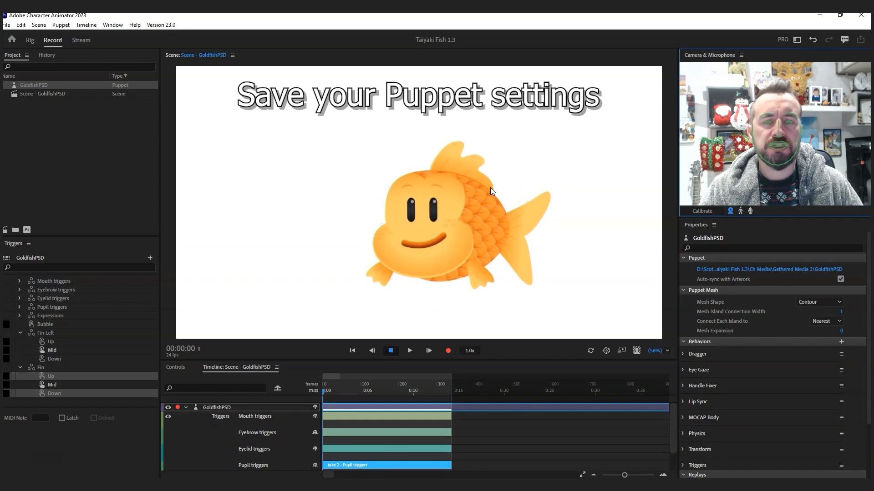
click(471, 222)
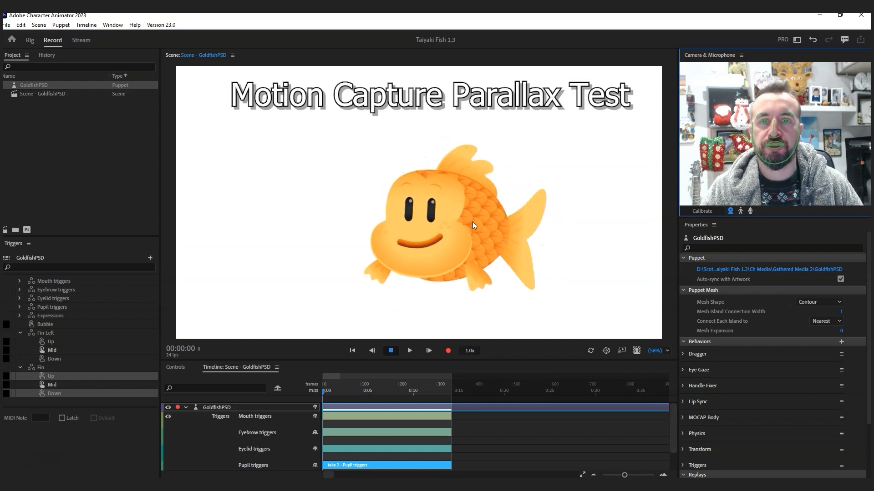
click(520, 226)
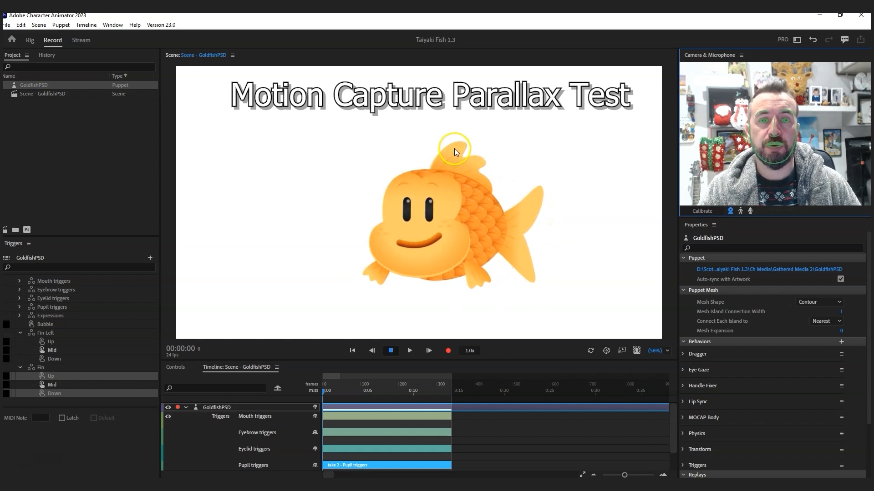
click(477, 168)
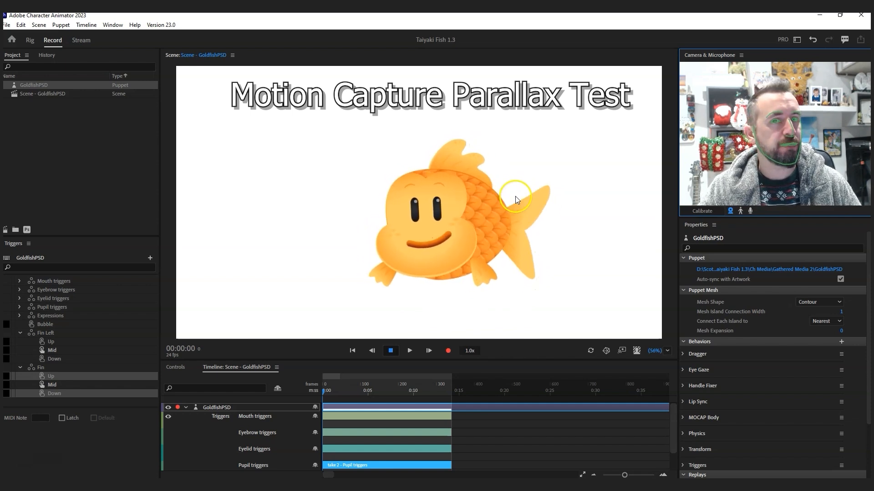
Step: Pull the fish's tail to test it, then select the Tail layer in Rig
click(530, 235)
mouse_move(530, 234)
mouse_down()
mouse_move(537, 216)
mouse_move(524, 250)
mouse_up()
click(32, 45)
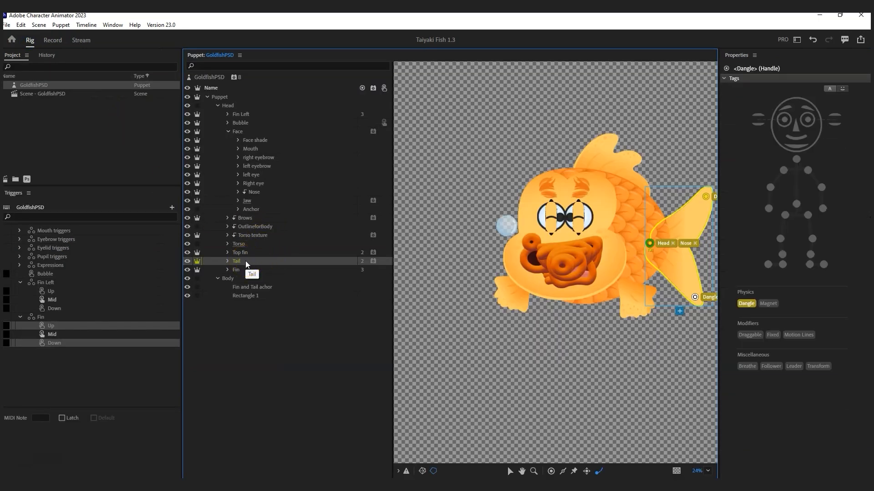
click(253, 264)
click(249, 262)
Step: Add a Physics behavior to the Tail layer, rename it 'Physics tail', and return to Record
drag(864, 312, 865, 405)
click(841, 452)
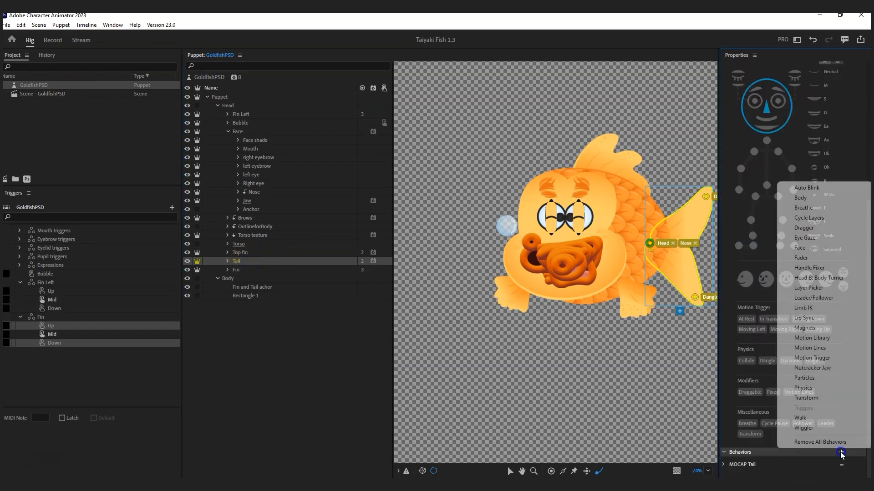
click(806, 388)
drag(868, 376, 868, 425)
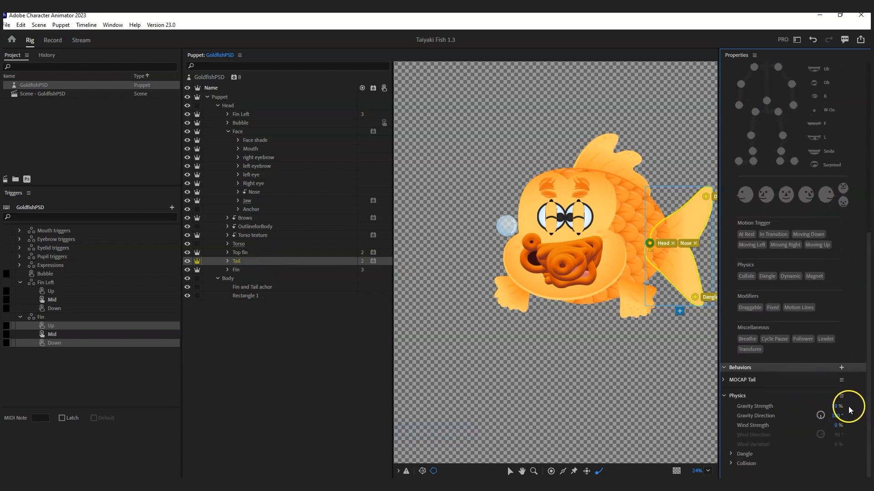
click(840, 397)
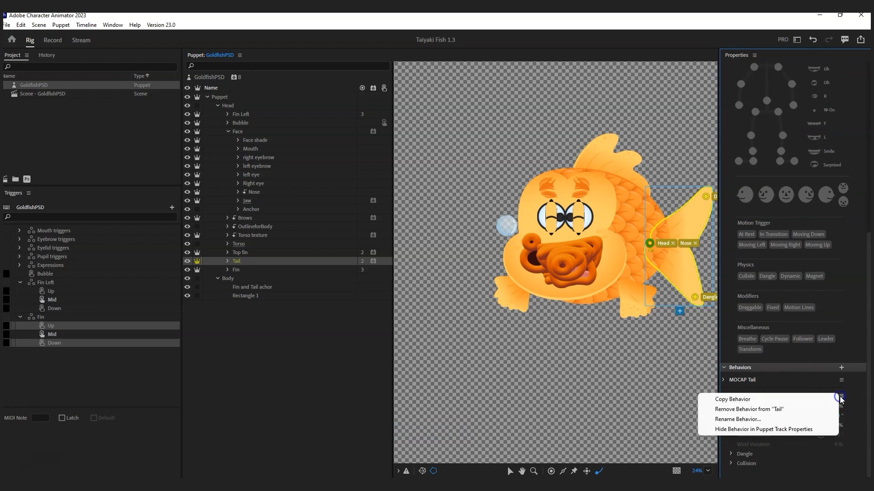
click(747, 416)
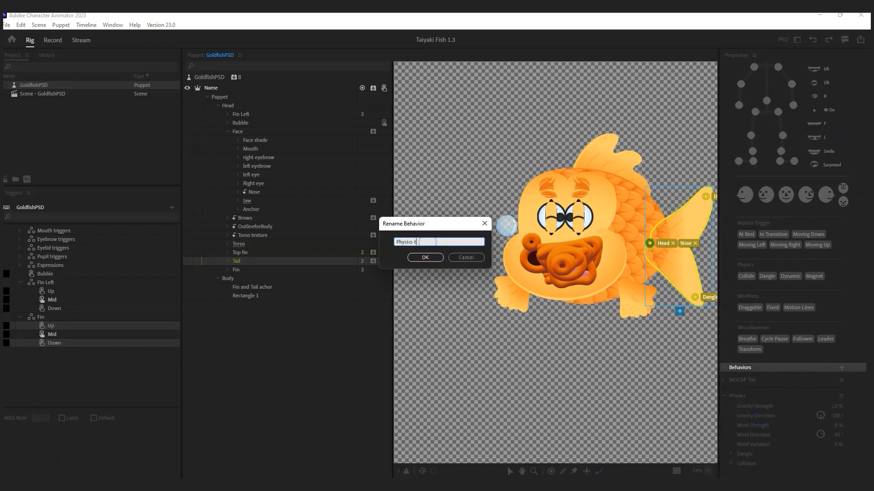
key(Return)
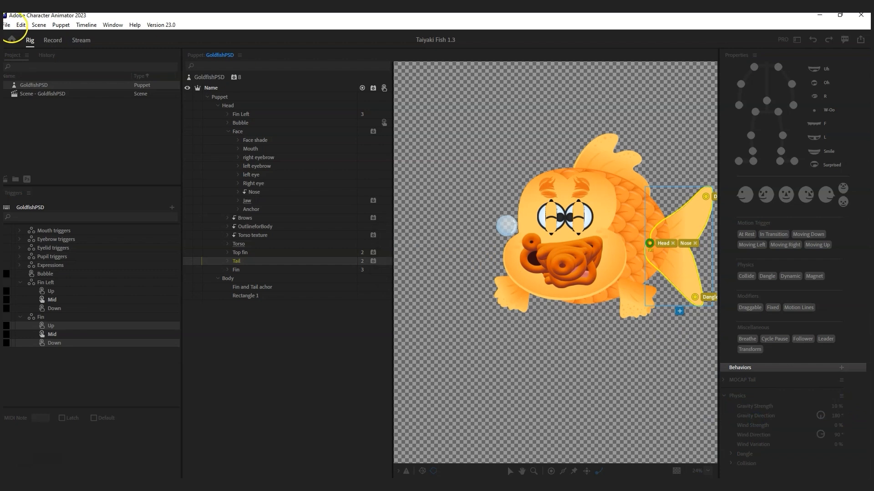
click(53, 40)
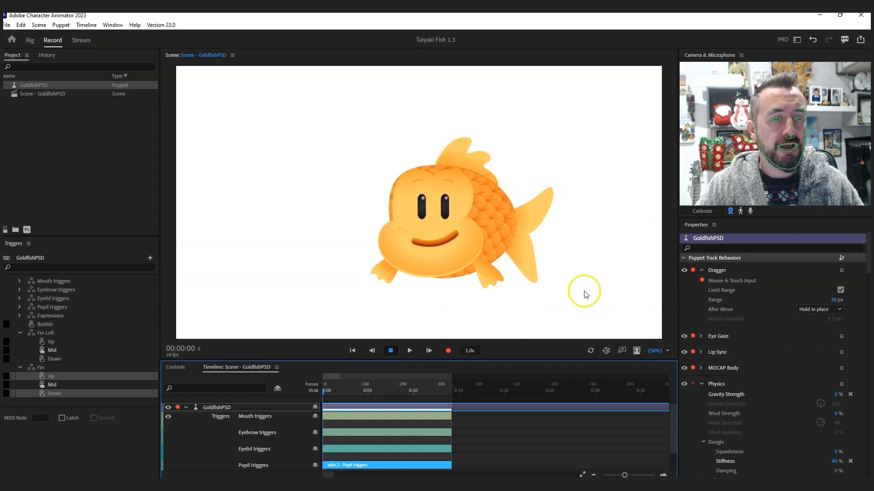
Step: Expand the Physics tail behavior and scrub its Gravity Strength down to 0 %
scroll(772, 351, down, 10)
scroll(776, 396, down, 10)
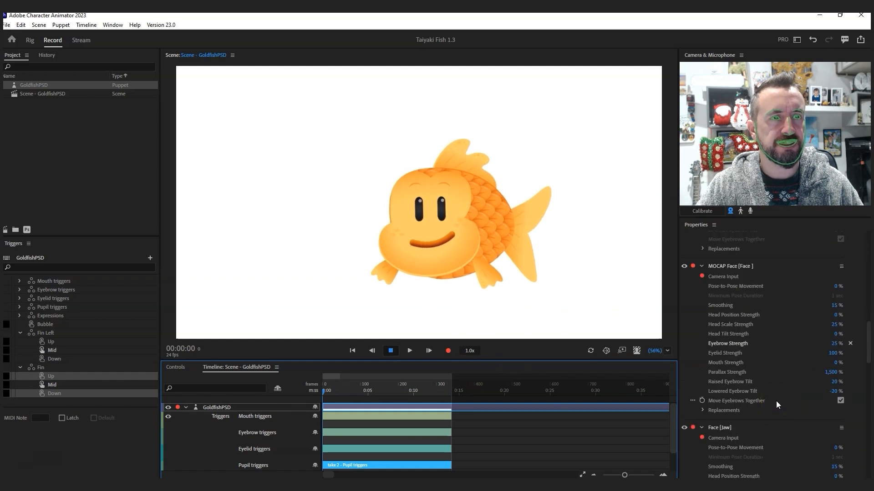
scroll(777, 400, down, 10)
scroll(776, 400, down, 5)
click(701, 300)
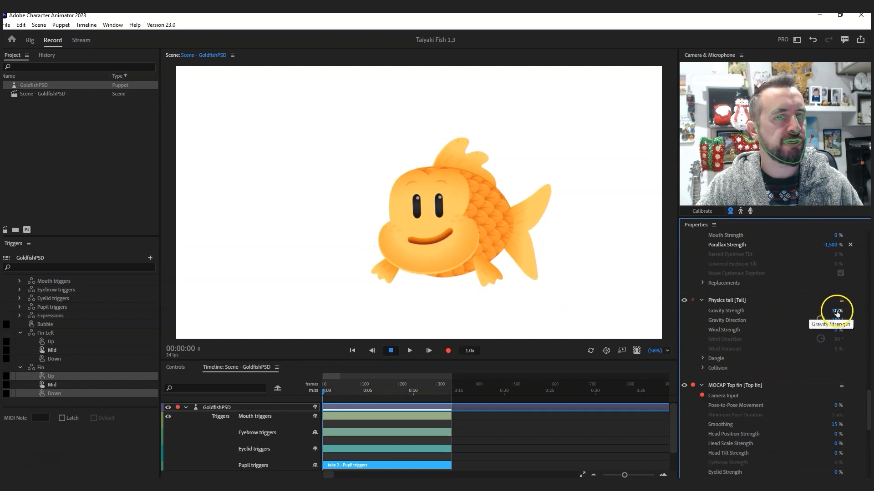
drag(833, 310, 806, 311)
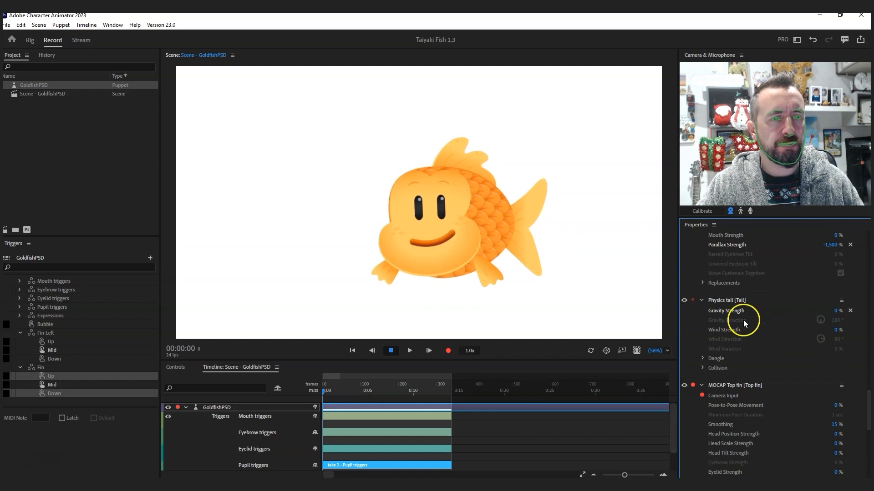
click(30, 41)
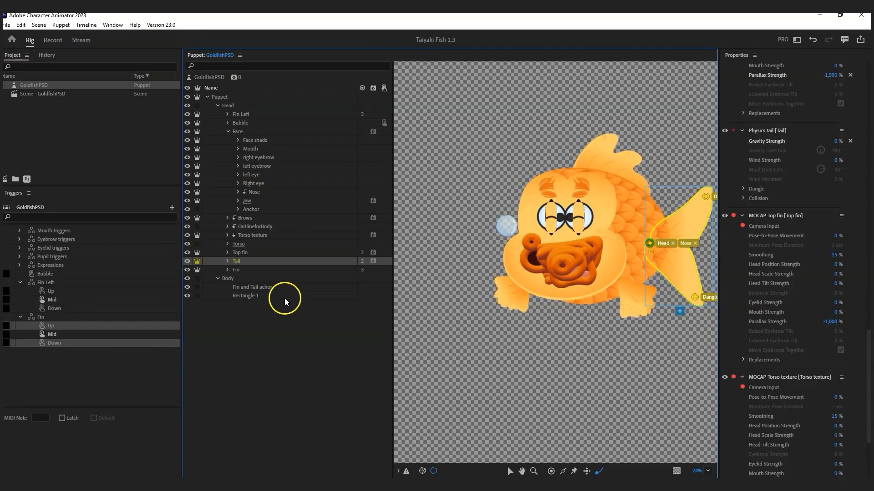
Step: Change the Tail layer's Attach Style from Weld to Hinge, then return to Record mode
click(237, 263)
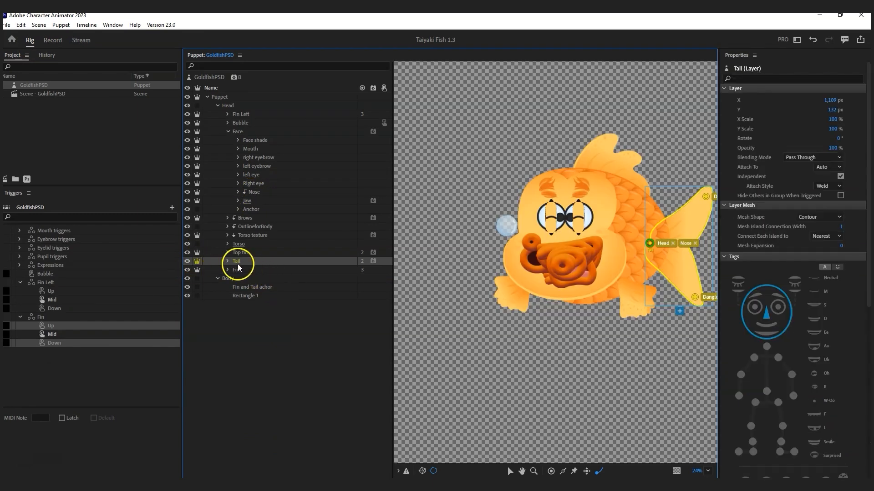
click(825, 186)
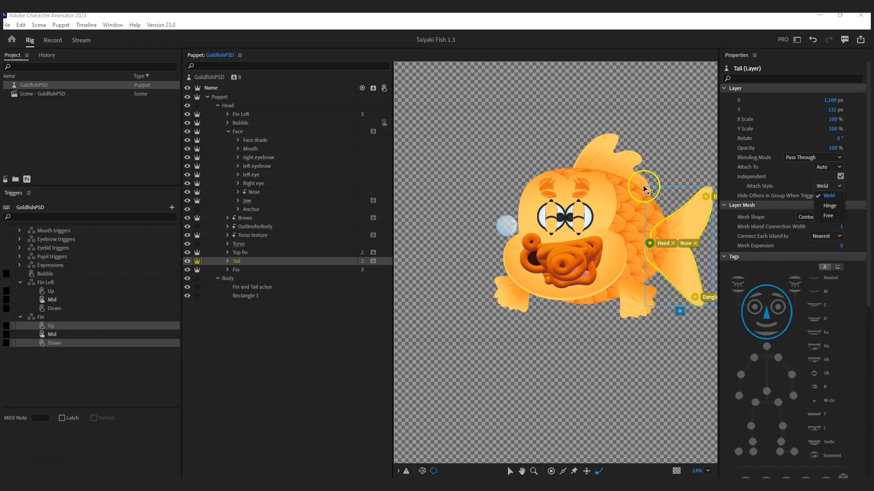
click(819, 193)
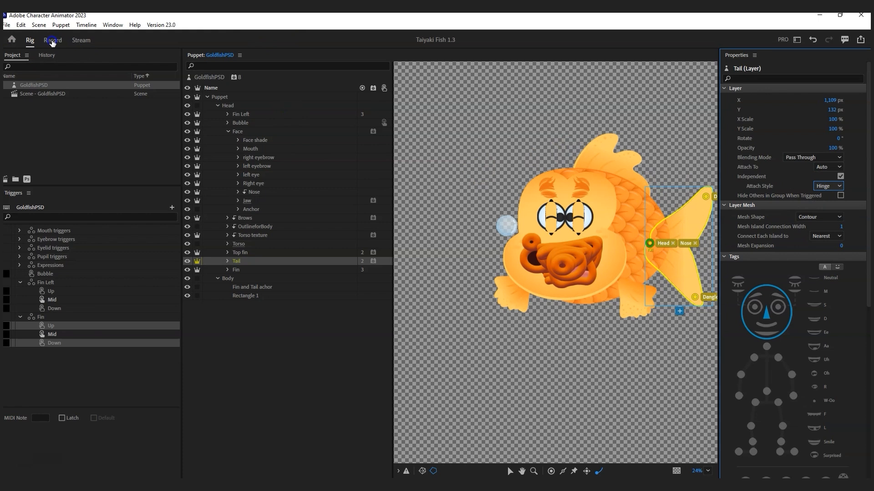
click(52, 41)
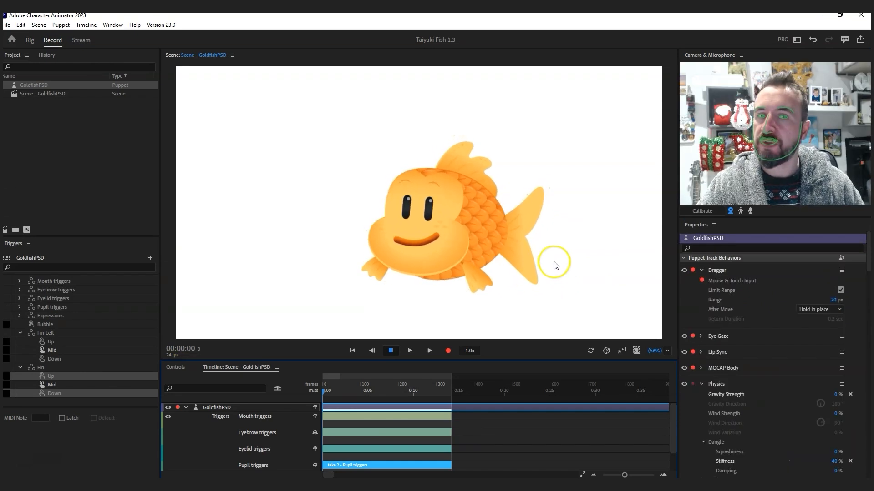
Step: Expand the Physics tail Dangle settings and turn on looping scene playback
scroll(802, 411, down, 15)
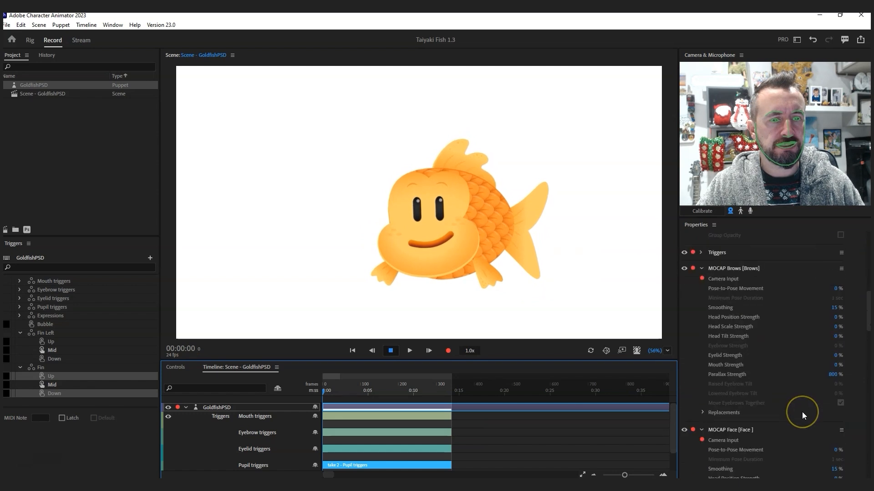
scroll(802, 411, down, 10)
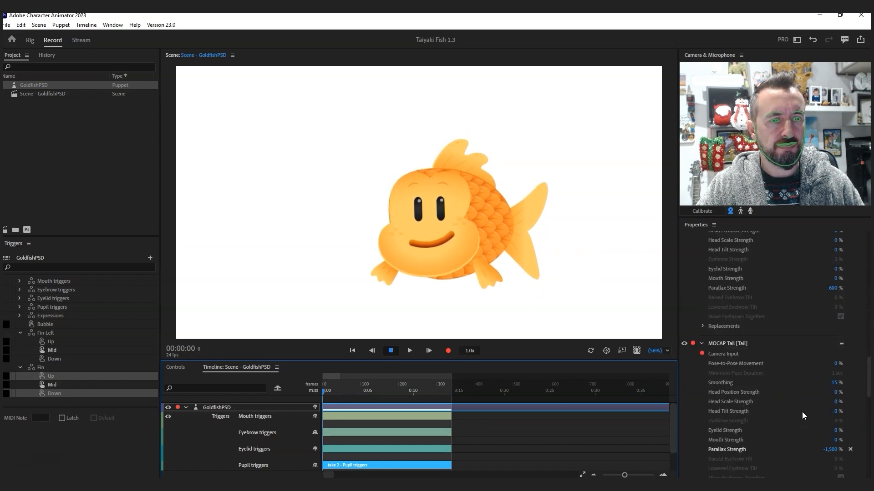
scroll(775, 372, down, 3)
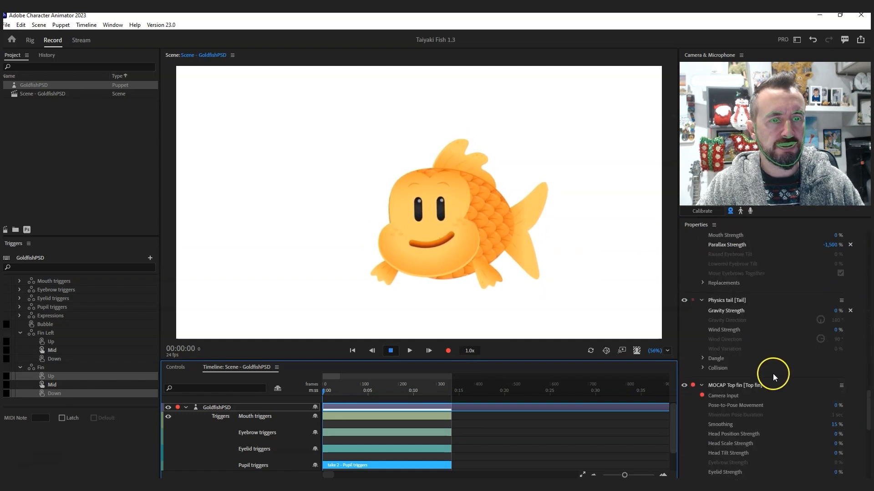
click(702, 359)
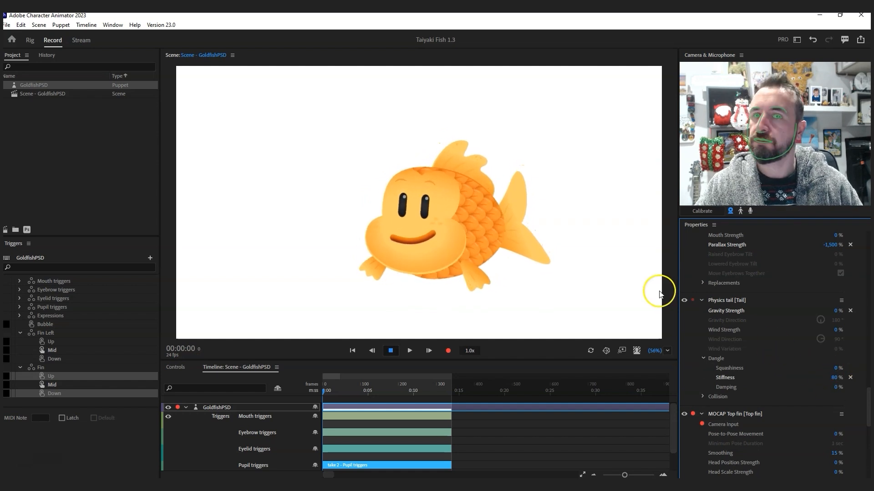
click(591, 352)
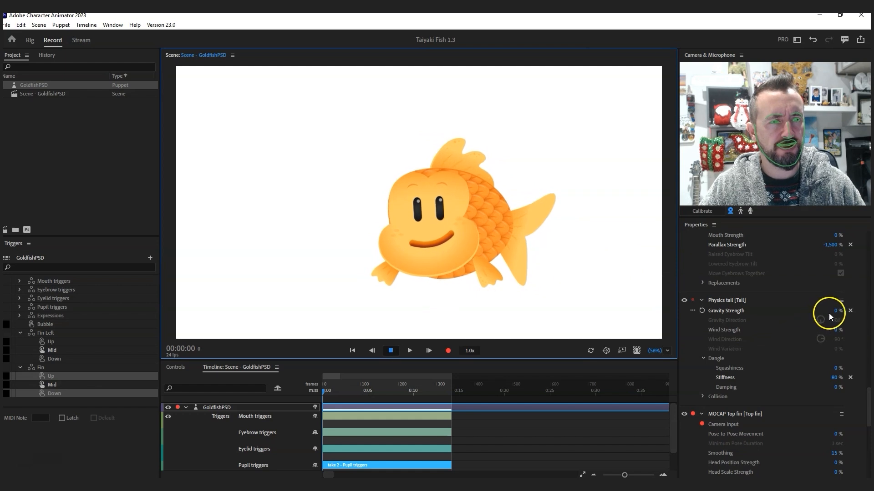
Step: Try a stronger tail Dangle Gravity Strength, then reset the tail Stiffness to 100 %
mouse_move(835, 313)
mouse_down()
mouse_move(855, 309)
mouse_move(827, 310)
mouse_up()
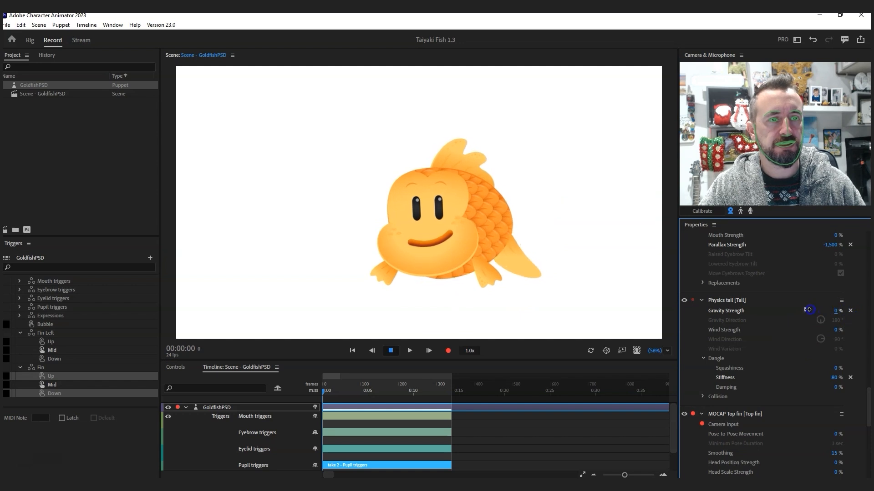
click(850, 377)
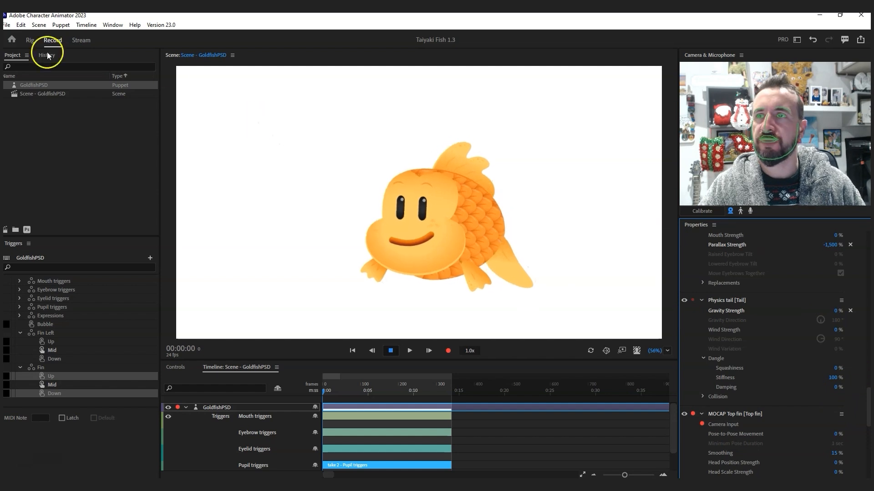
click(34, 42)
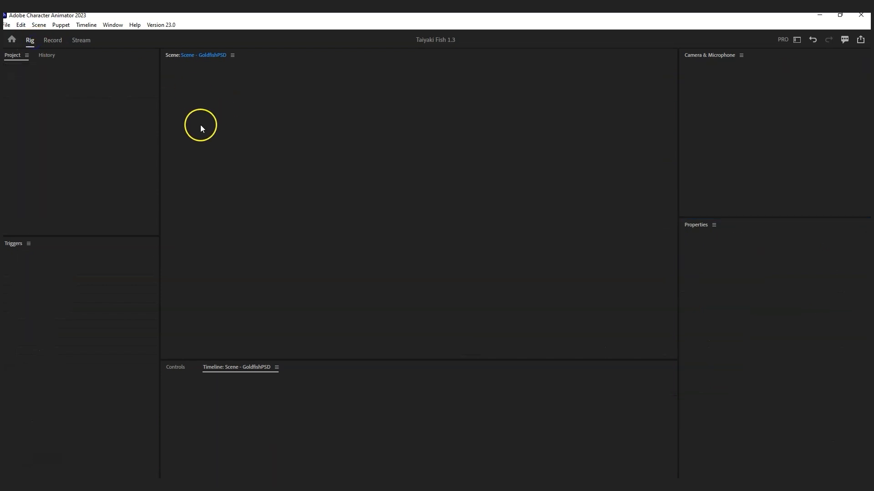
Step: Switch the Tail layer's Attach Style back to Weld and return to Record mode
click(260, 261)
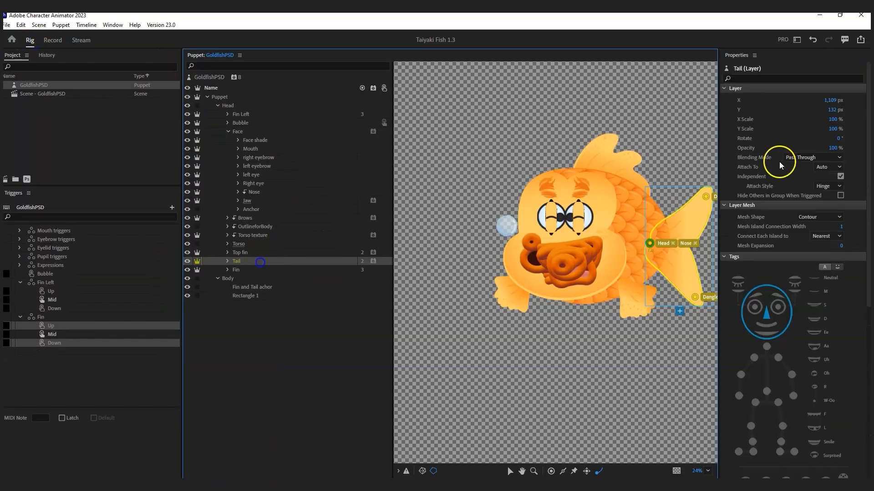
click(837, 186)
click(610, 157)
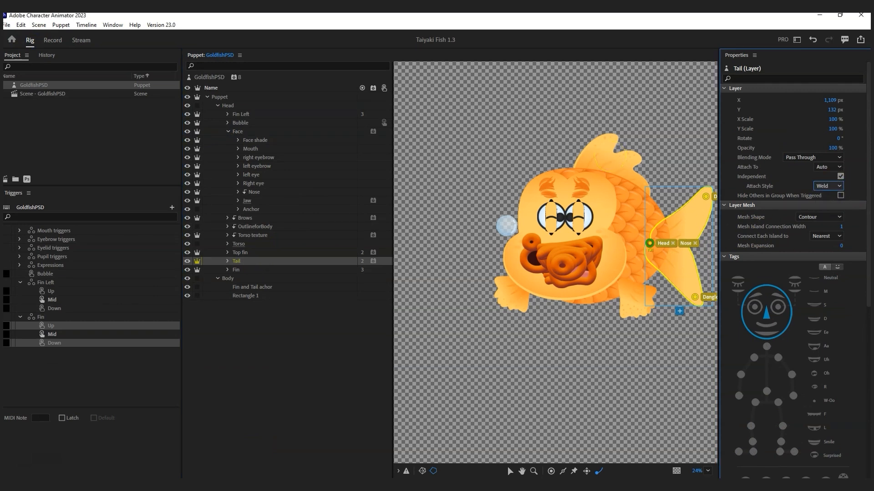
click(53, 40)
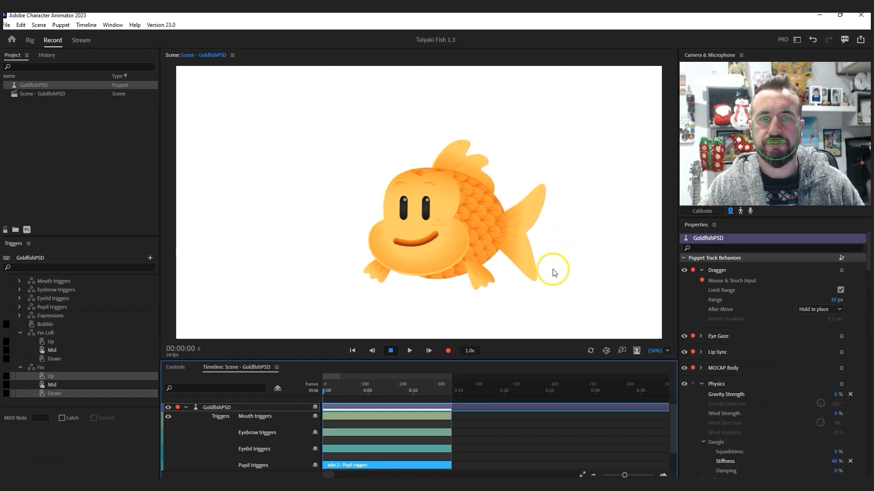
Step: Set the Physics tail Dangle Stiffness to 65 %
scroll(785, 398, down, 15)
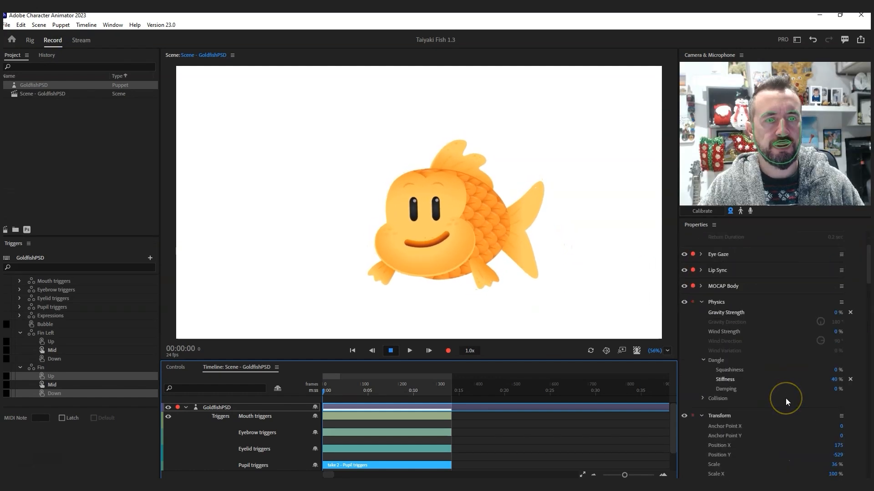
scroll(786, 399, down, 5)
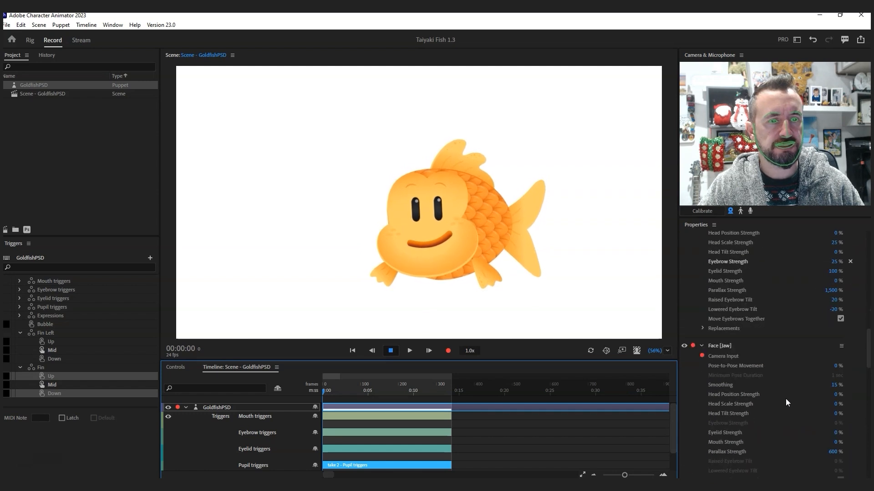
scroll(785, 399, down, 7)
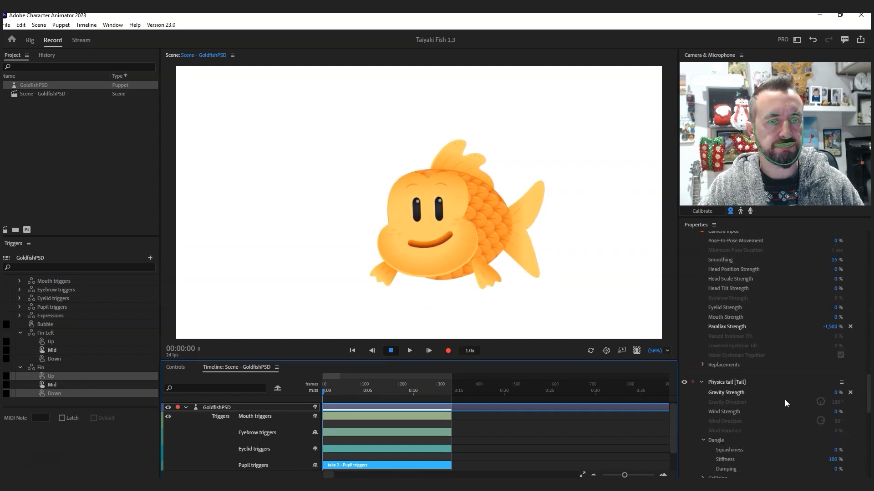
scroll(794, 412, down, 2)
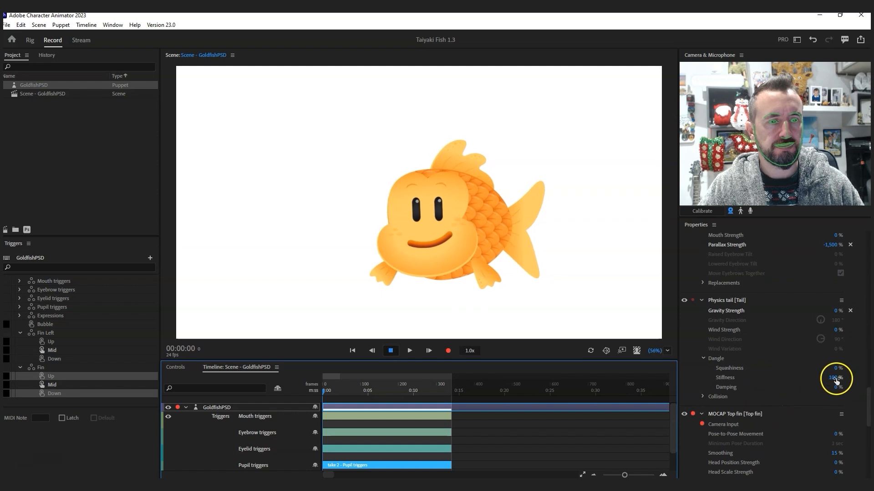
drag(835, 369, 817, 368)
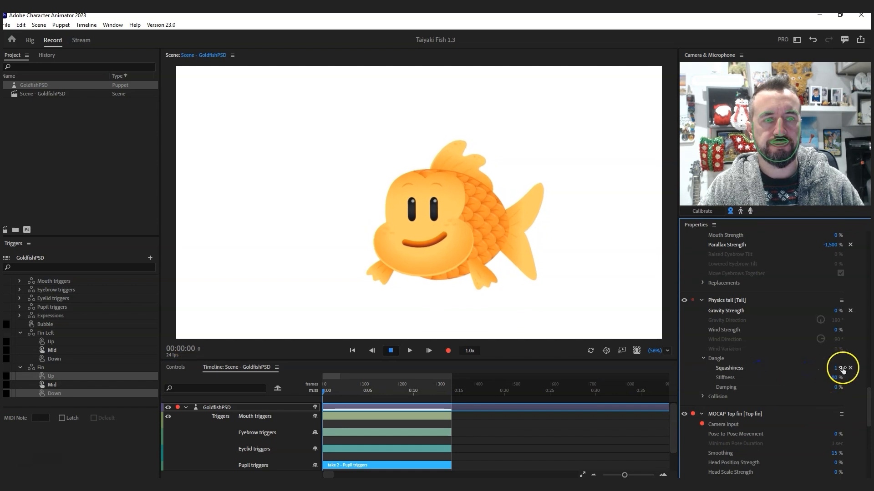
click(832, 377)
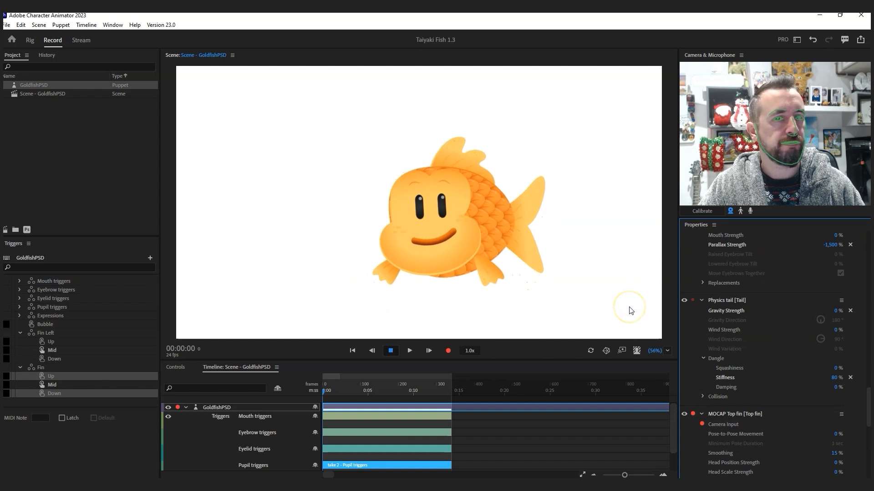
click(835, 377)
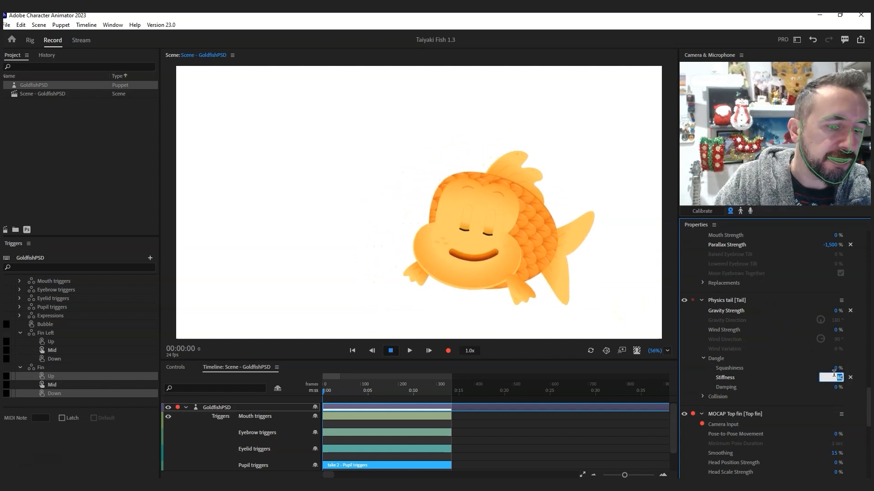
text(65)
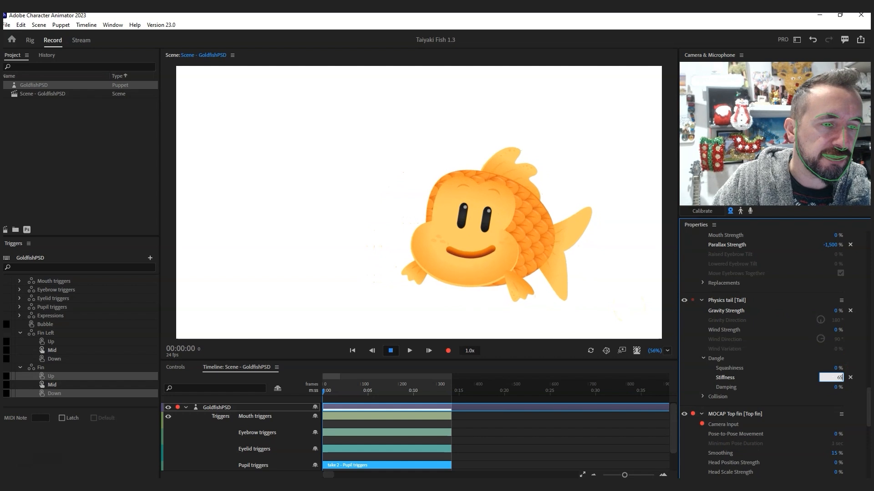
click(780, 339)
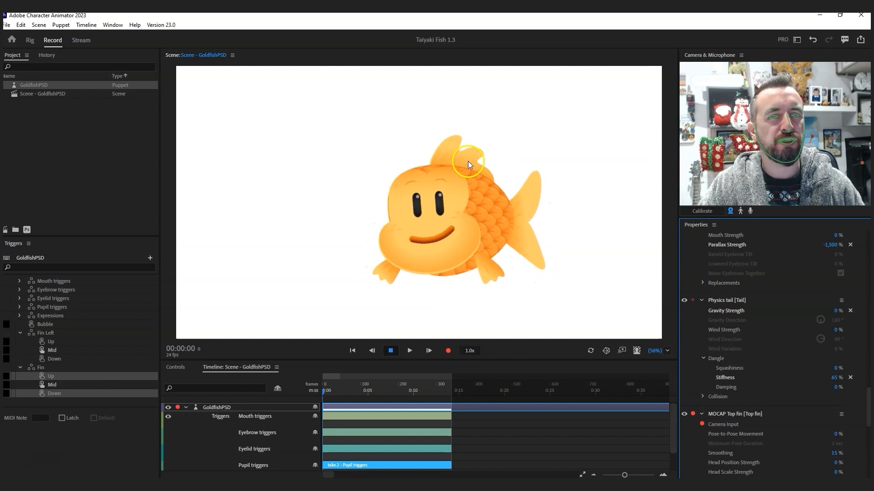
Step: Scrub the puppet-wide Physics Dangle Stiffness to about 31 %
scroll(813, 376, up, 3)
scroll(812, 375, up, 5)
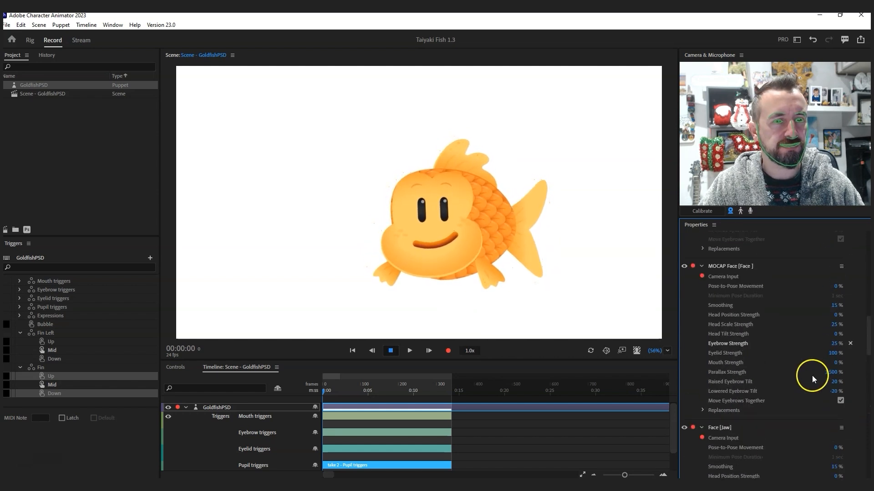
scroll(799, 370, up, 5)
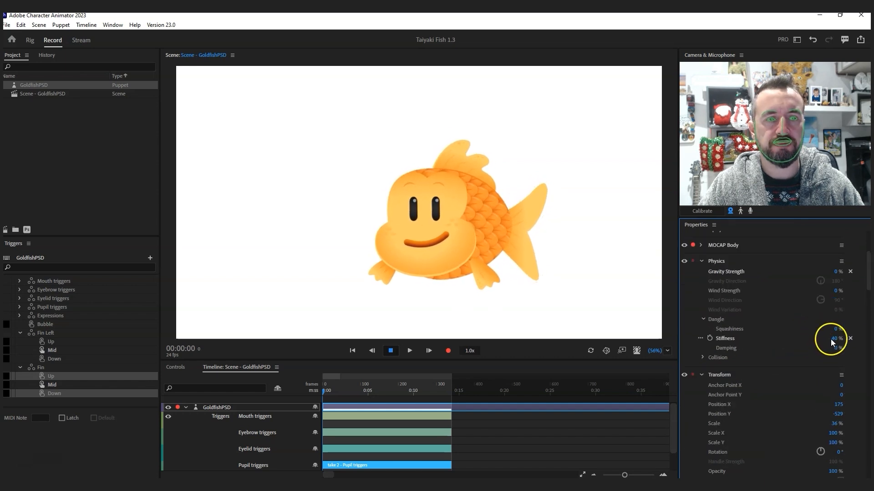
drag(834, 339, 824, 338)
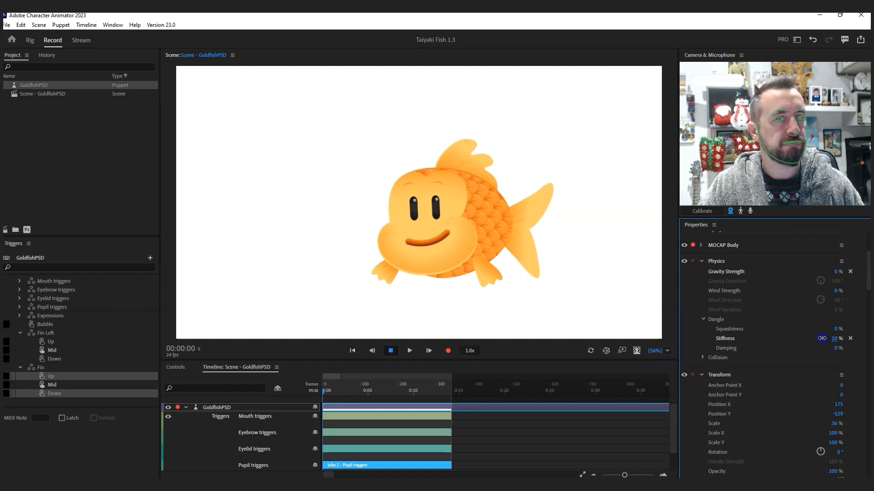
drag(822, 338, 827, 338)
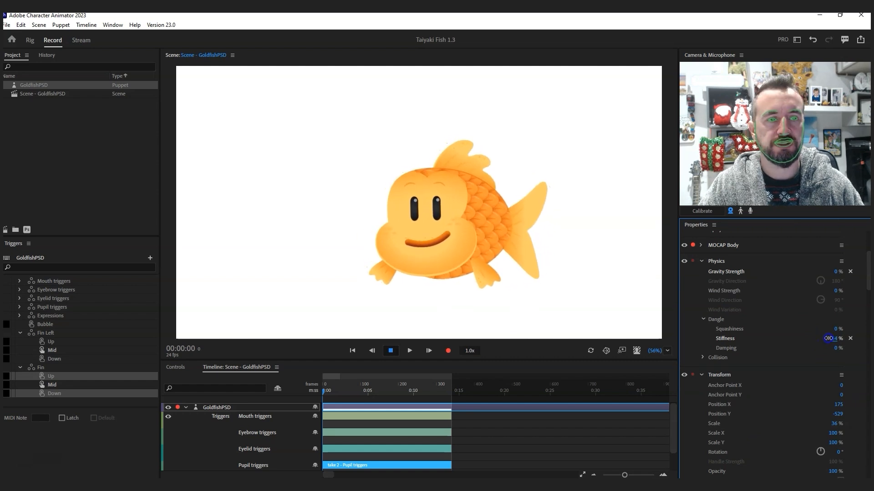
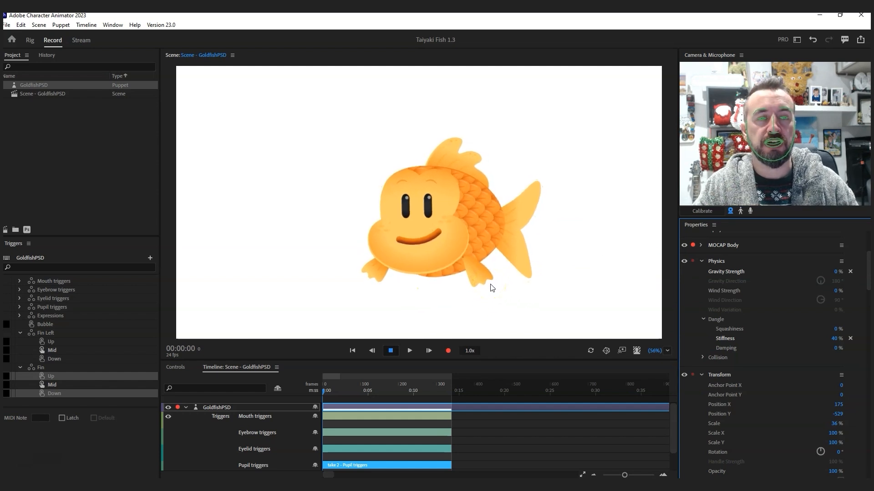
Step: Drag the fish's lower fin to test it, then select the GoldfishPSD puppet in Rig
click(473, 279)
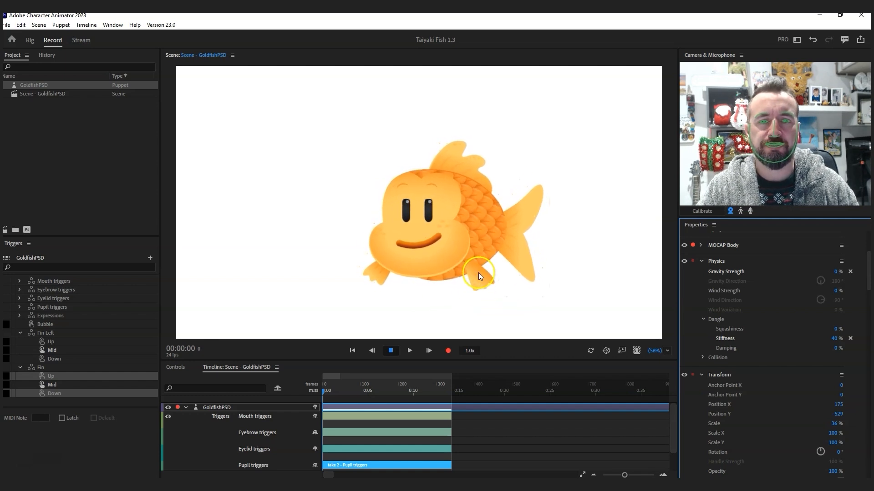
mouse_move(484, 277)
mouse_down()
mouse_move(495, 264)
mouse_move(462, 284)
mouse_move(474, 286)
mouse_move(496, 370)
mouse_move(484, 296)
mouse_move(478, 347)
mouse_move(253, 245)
mouse_move(170, 247)
mouse_move(866, 251)
mouse_move(440, 273)
mouse_move(480, 280)
mouse_up()
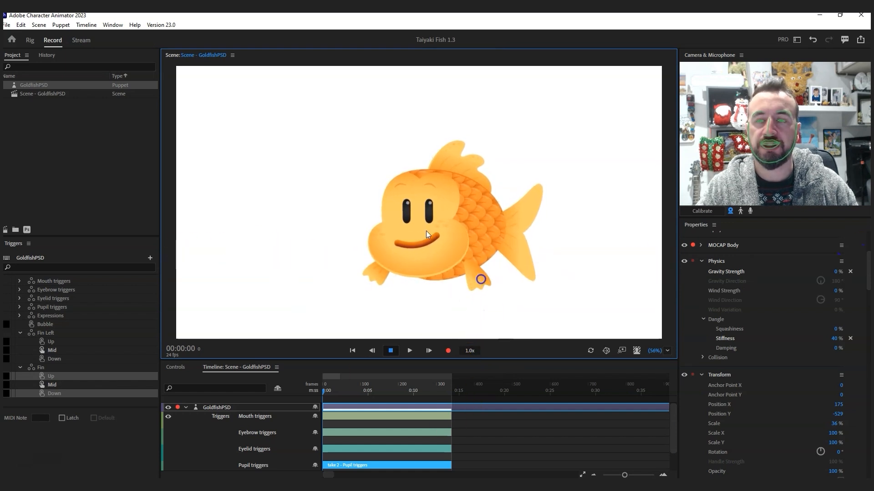
click(26, 40)
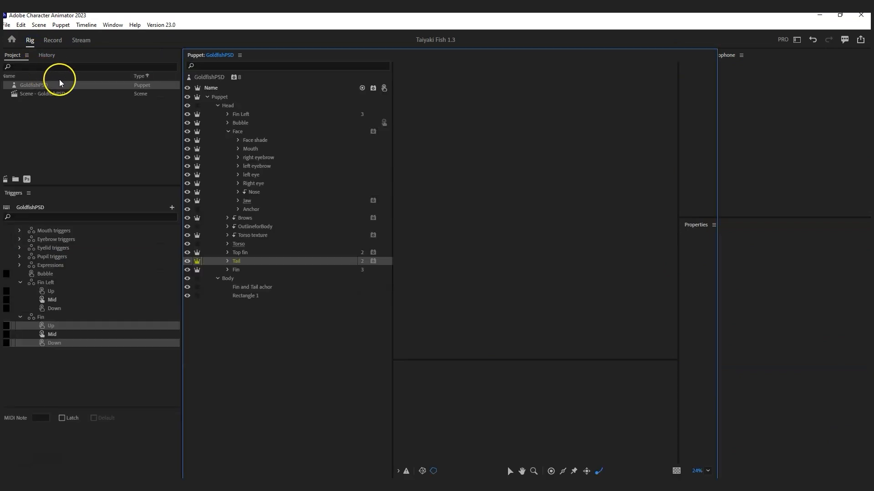
click(52, 88)
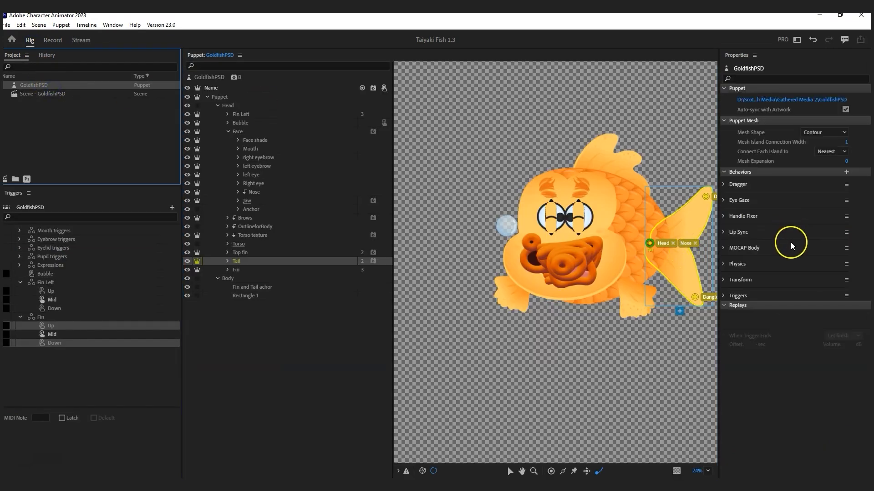
Step: Add a Limb IK behavior to GoldfishPSD applied to Arms only, and select the Head layer
click(846, 172)
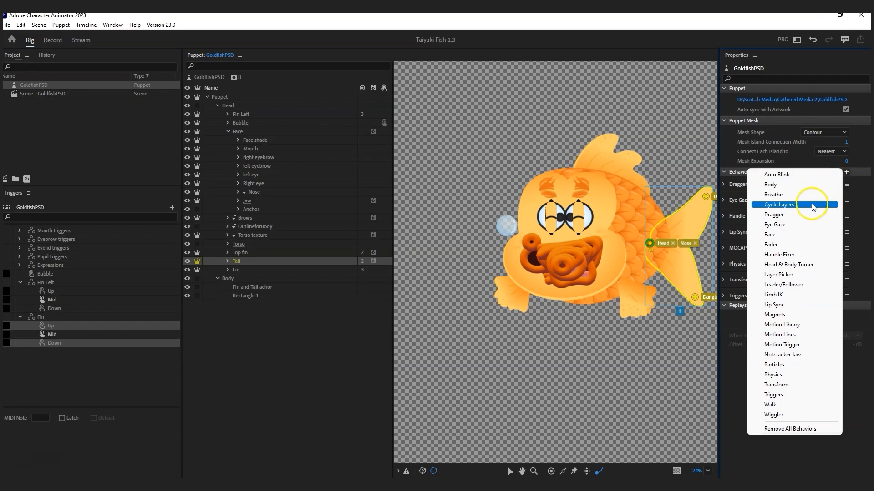
click(795, 296)
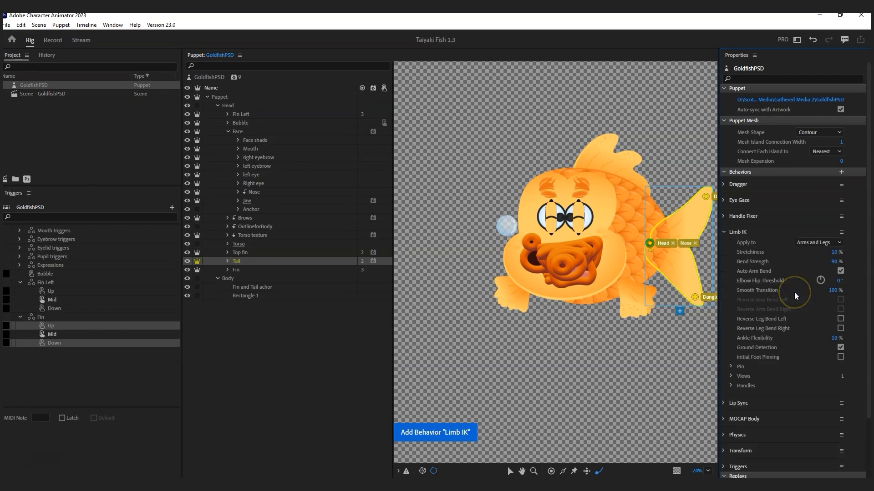
click(818, 243)
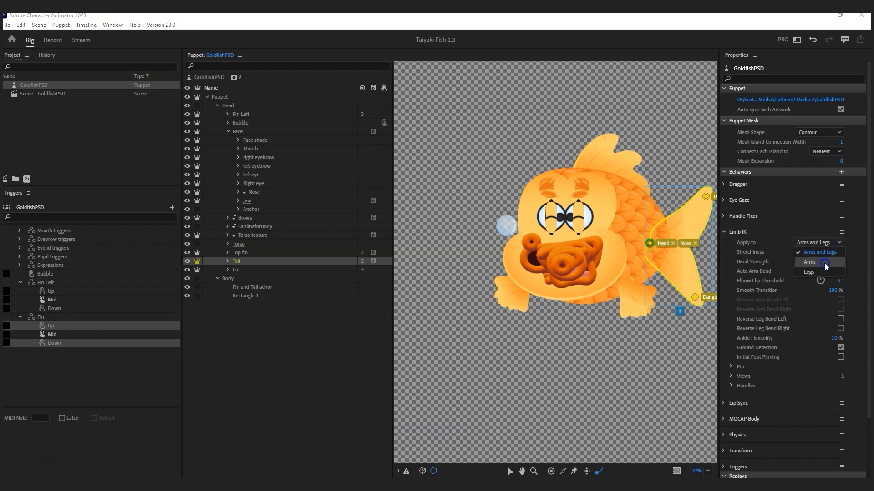
click(824, 264)
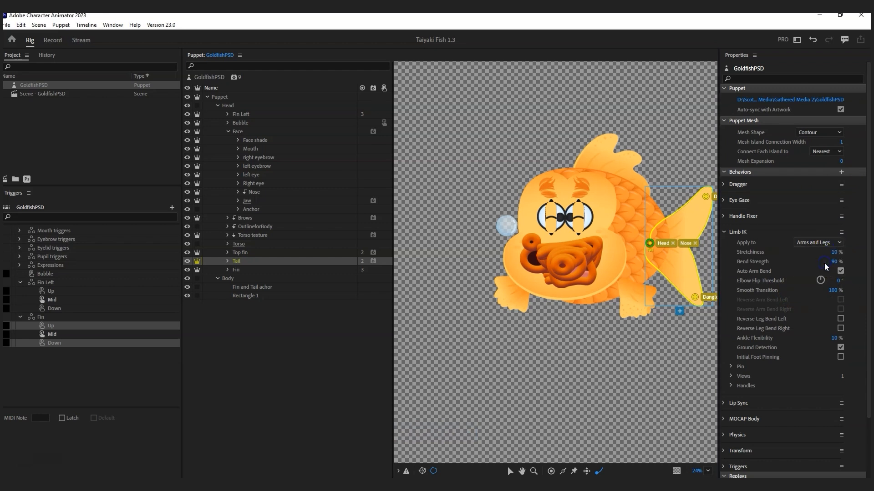
click(254, 105)
click(550, 471)
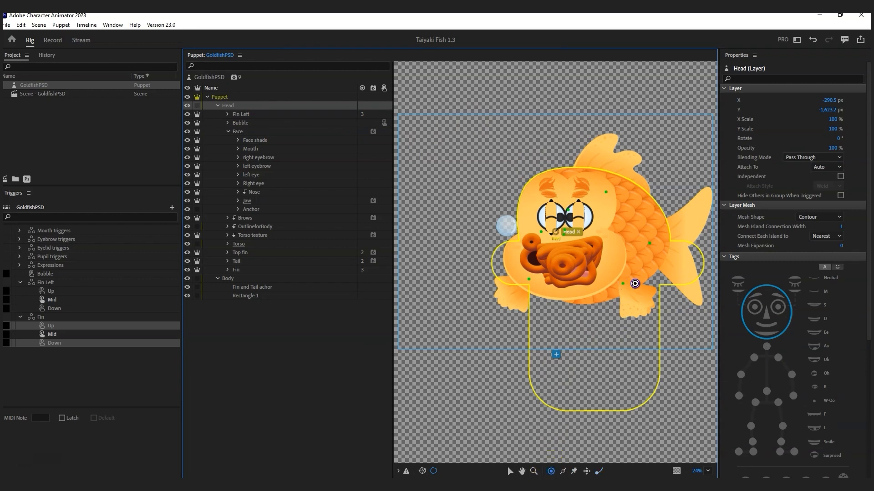
Step: Add a head handle, tag the head handles Left Shoulder and Right Shoulder, and test by dragging the fin
click(635, 284)
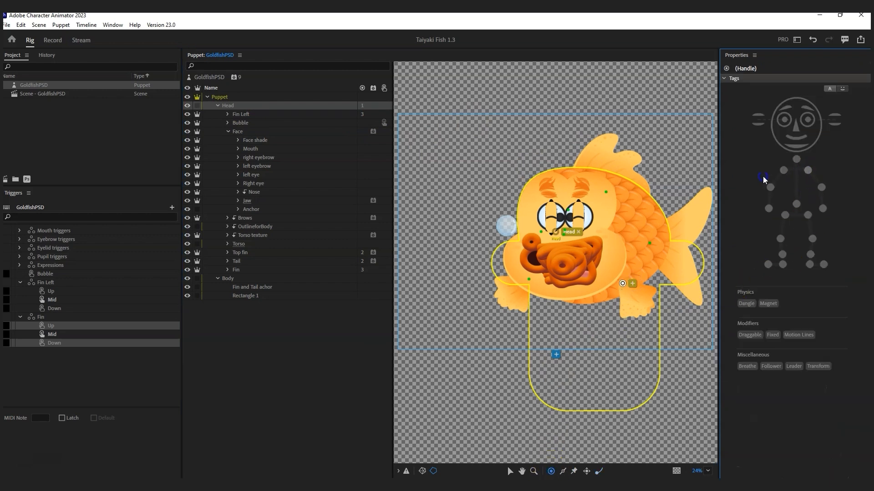
click(808, 170)
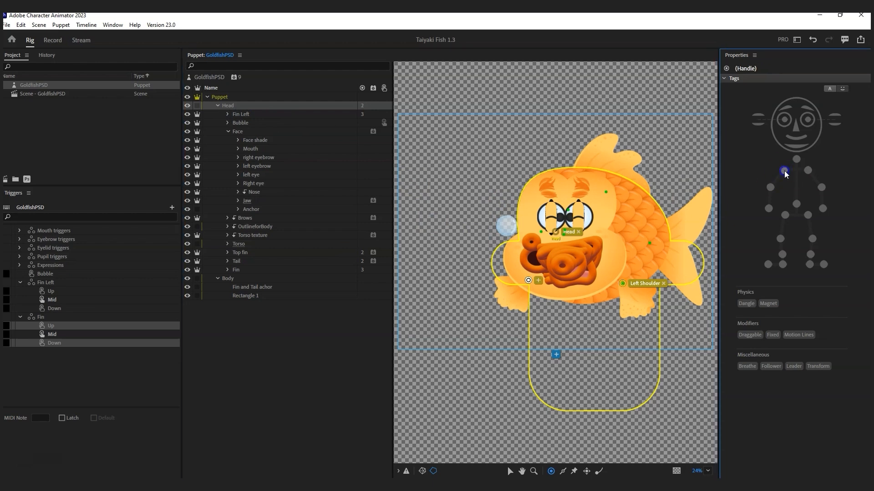
click(784, 172)
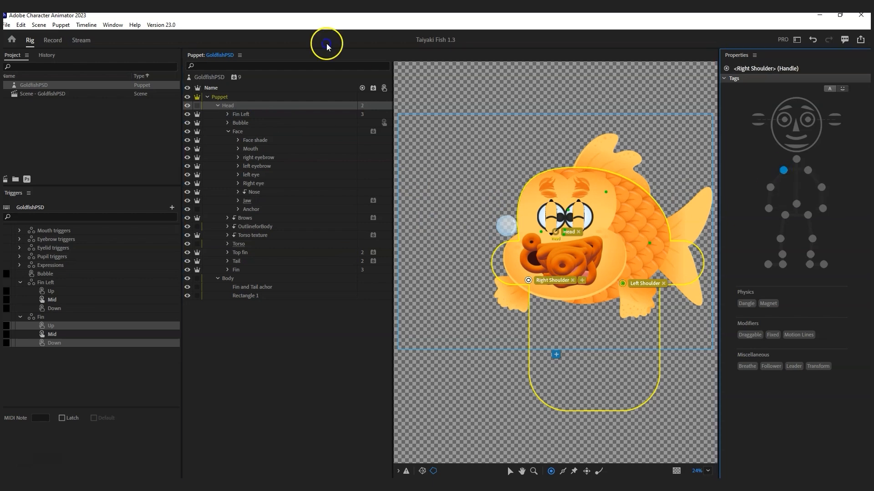
click(52, 40)
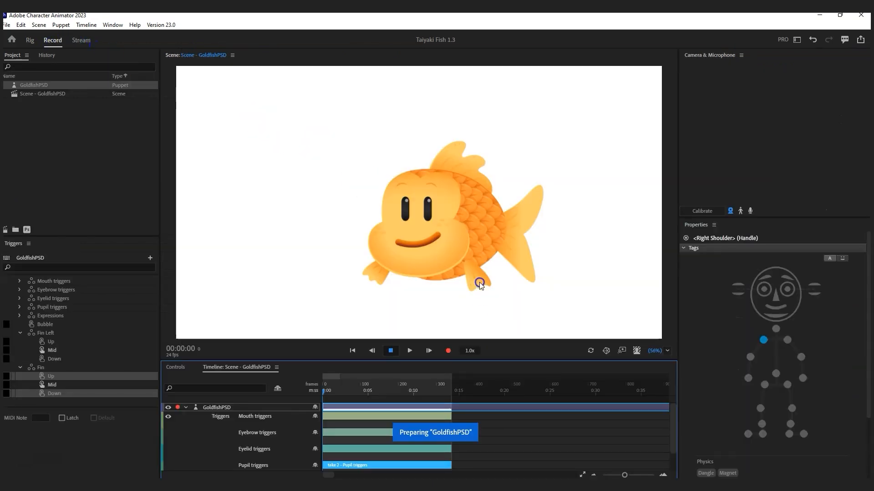
mouse_move(477, 281)
mouse_down()
mouse_move(506, 305)
mouse_move(485, 282)
mouse_up()
click(29, 41)
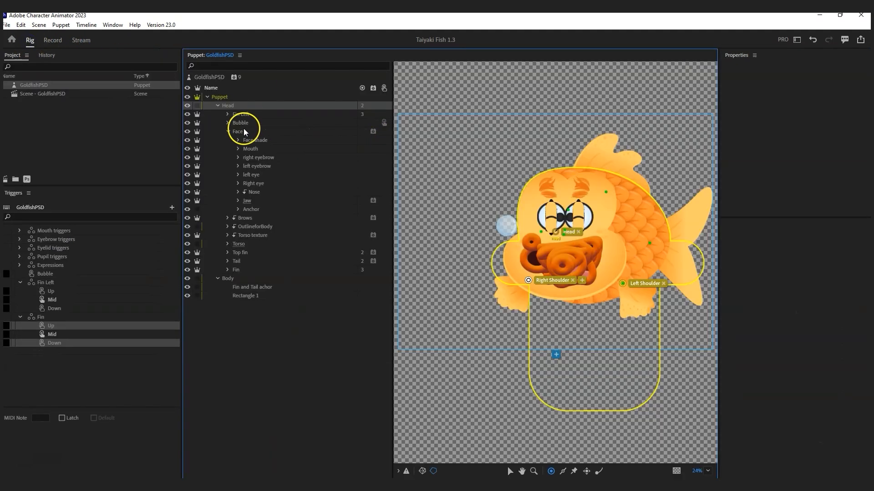
Step: Tag the Face layer's handle as Neck, test by dragging the lower fin, and select Fin Left
click(603, 223)
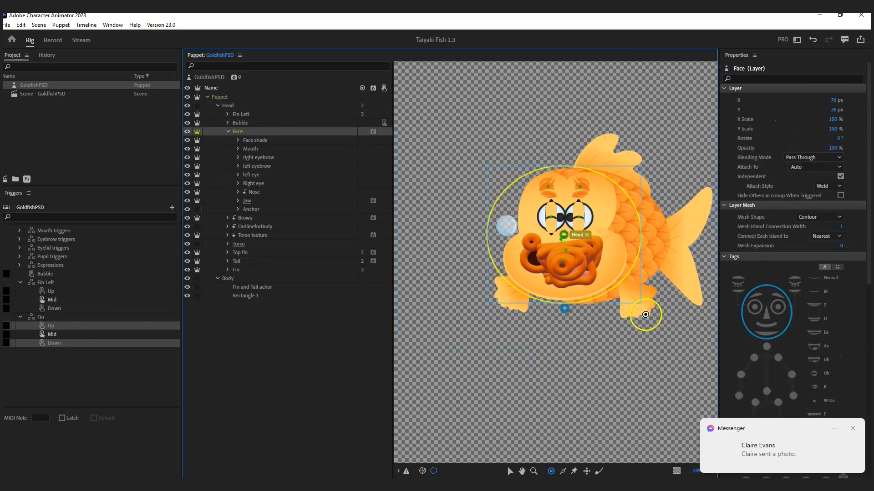
click(852, 429)
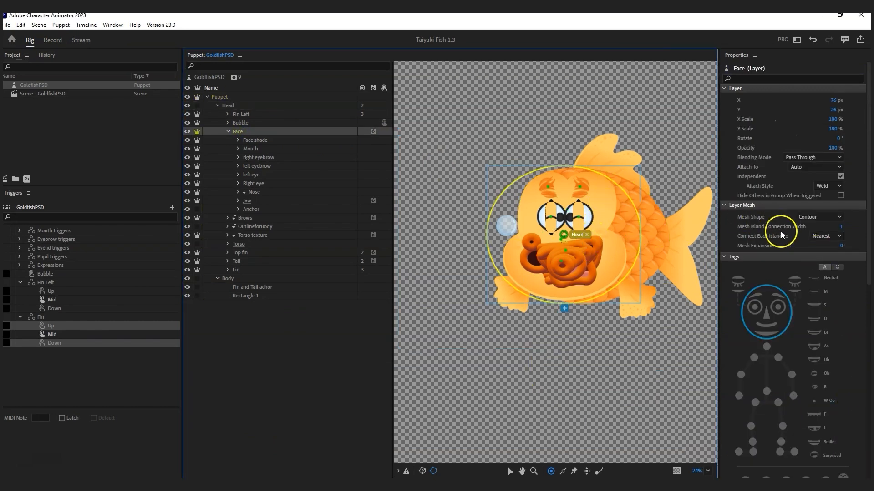
click(767, 347)
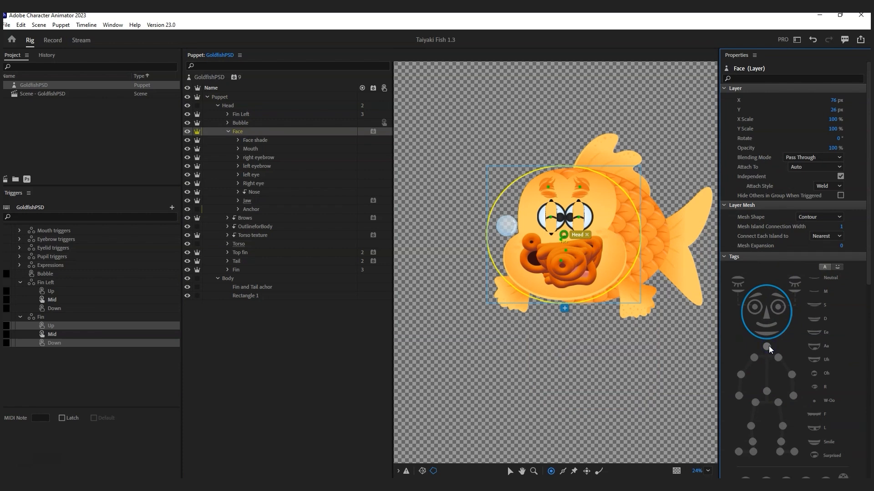
click(767, 347)
click(53, 40)
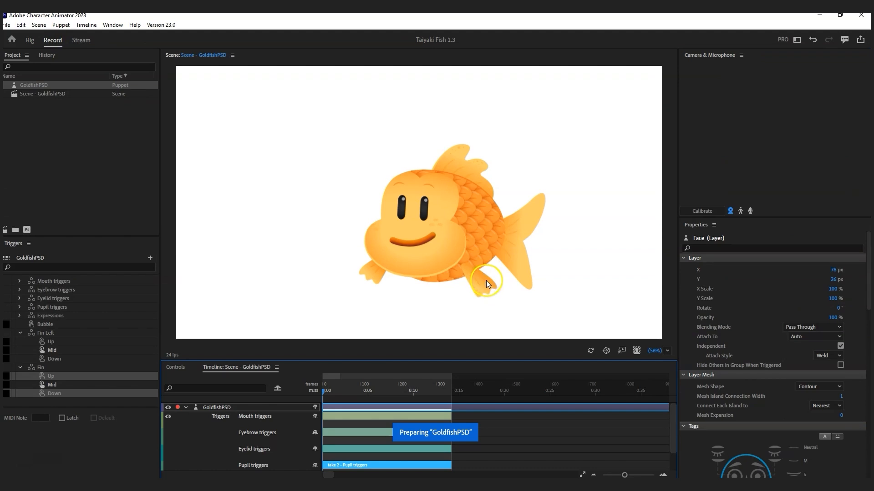
mouse_move(487, 284)
mouse_down()
mouse_move(507, 308)
mouse_move(488, 277)
mouse_move(449, 274)
mouse_move(484, 282)
mouse_up()
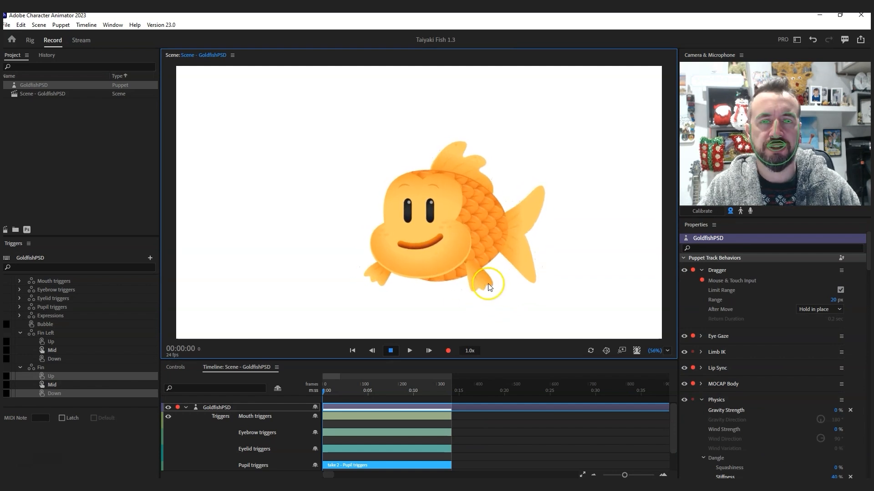
click(854, 425)
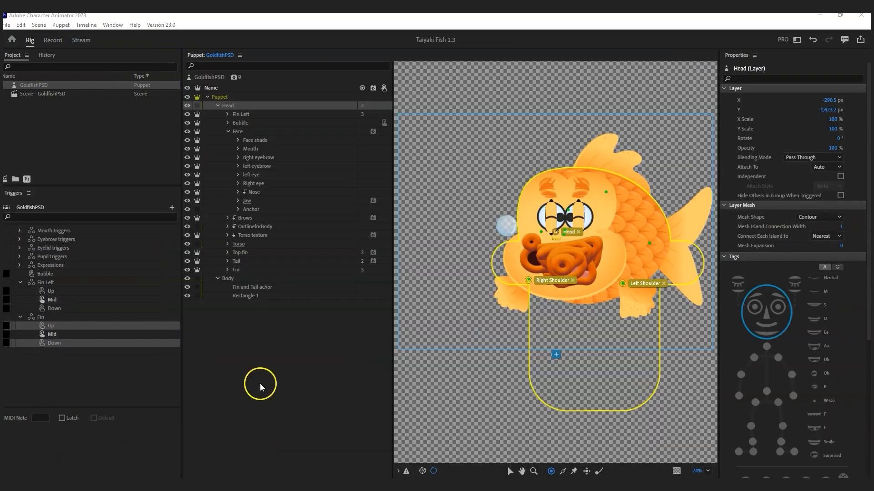
click(246, 115)
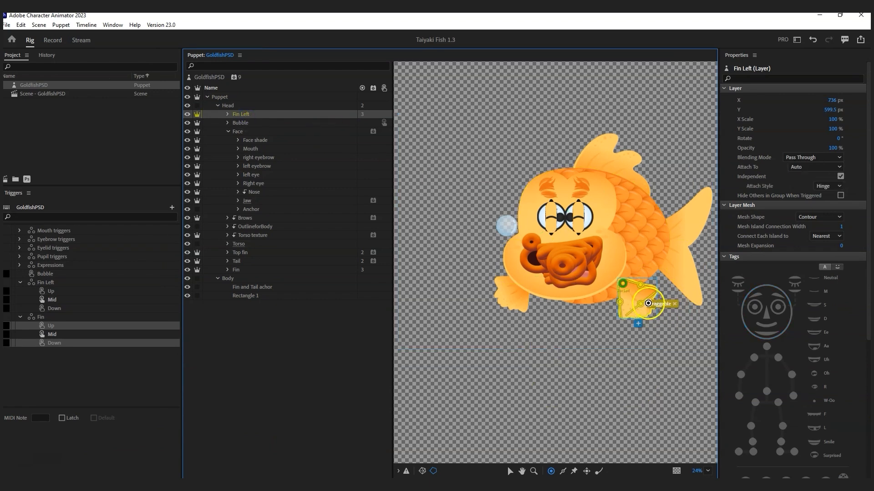
Step: Tag the Fin Left drag handle as Left Wrist and the Fin drag handle as Right Wrist
click(642, 304)
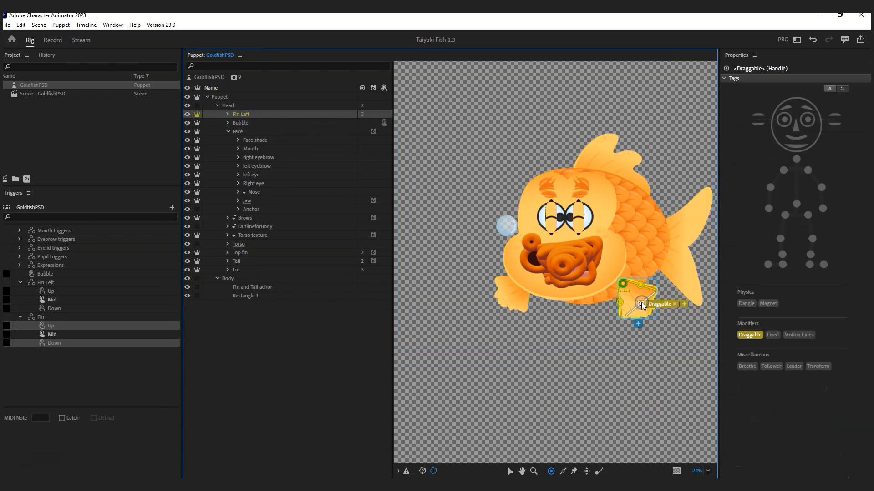
click(822, 209)
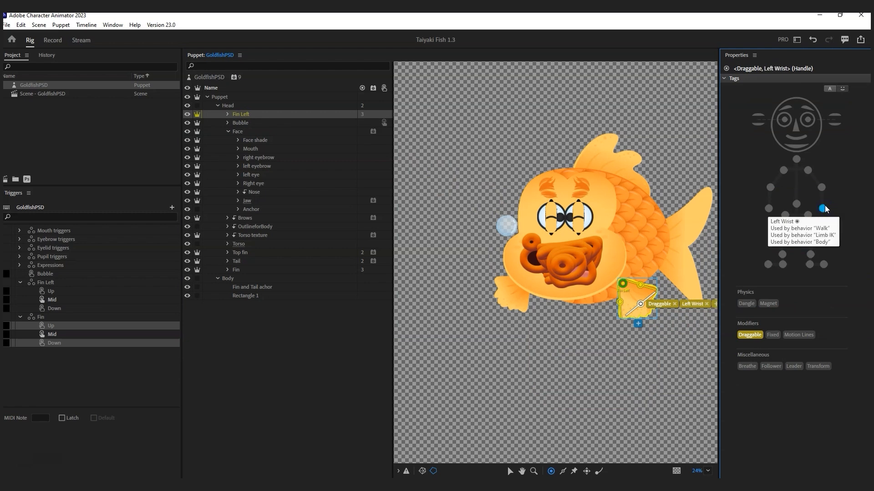
click(237, 270)
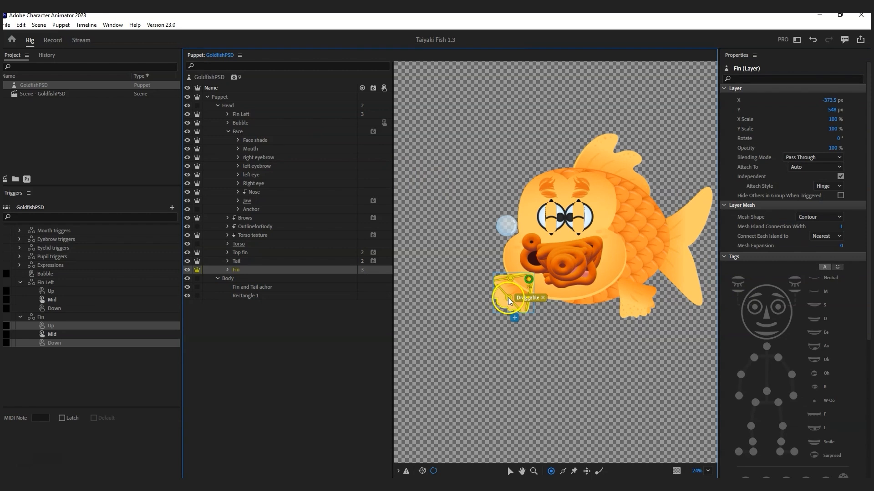
click(508, 301)
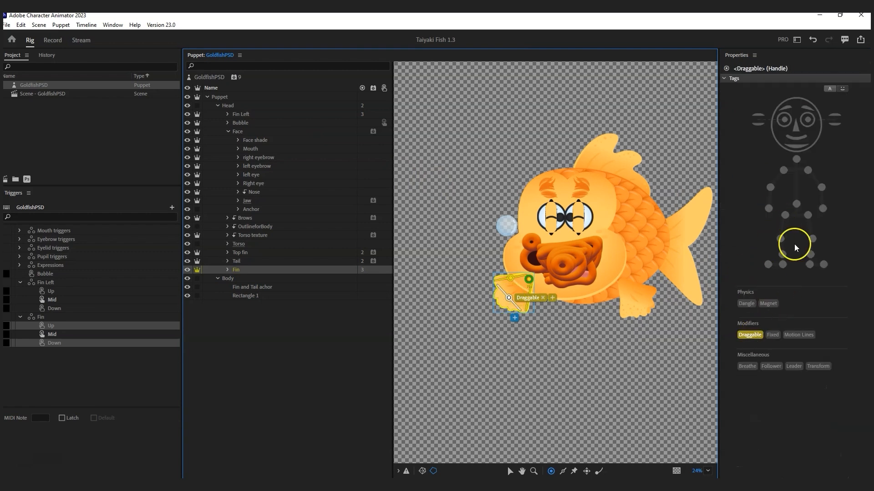
click(769, 209)
click(418, 103)
Step: Drag the right fin in Record to test the wrists, then verify both fins' handle tags in Rig
click(51, 40)
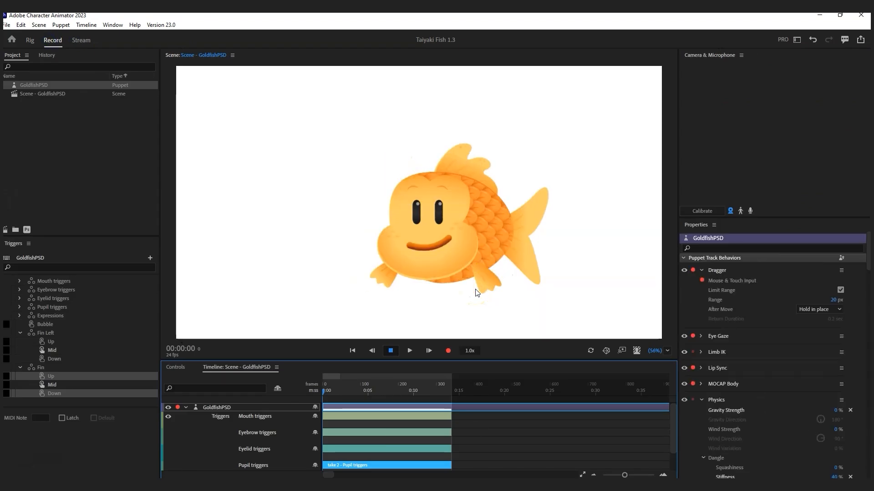
drag(480, 289, 439, 278)
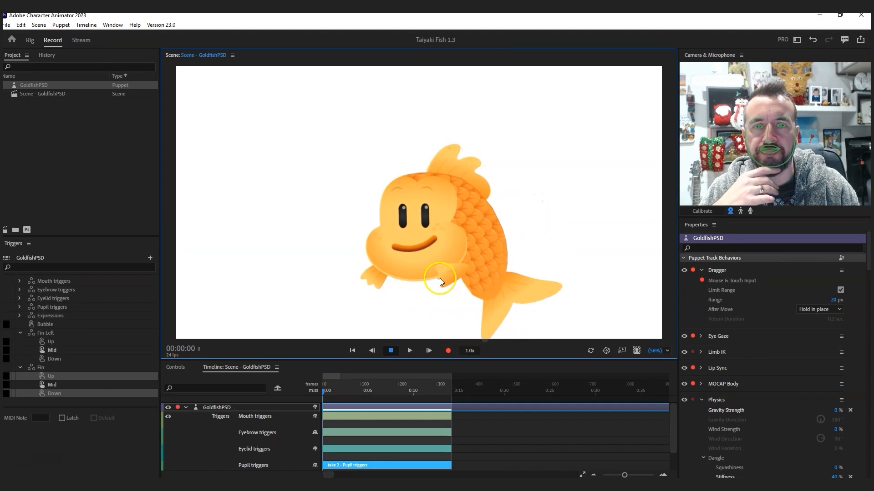
click(32, 41)
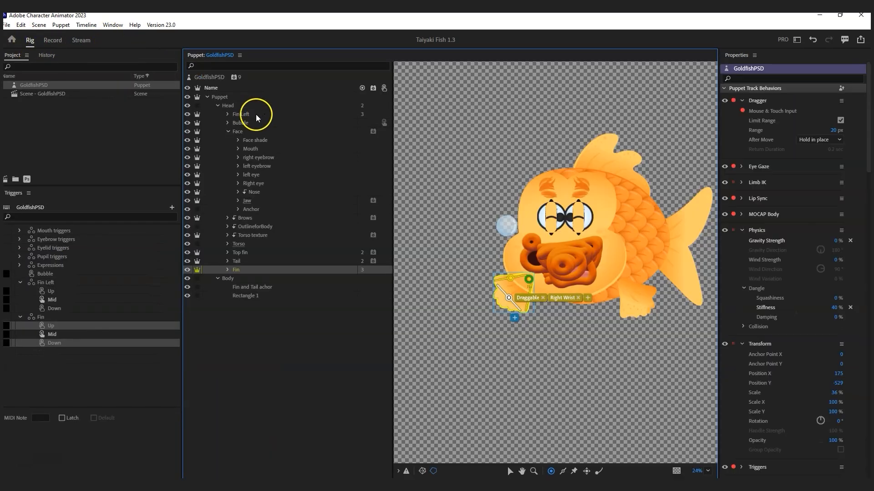
click(256, 117)
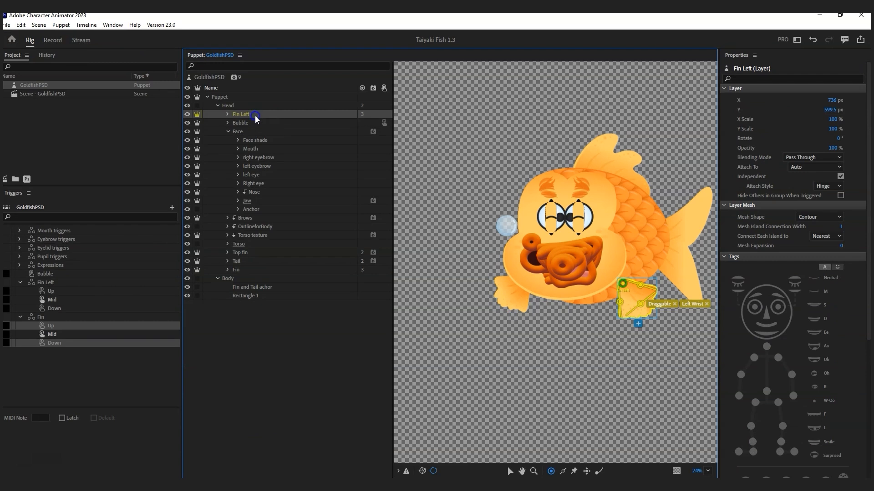
click(251, 273)
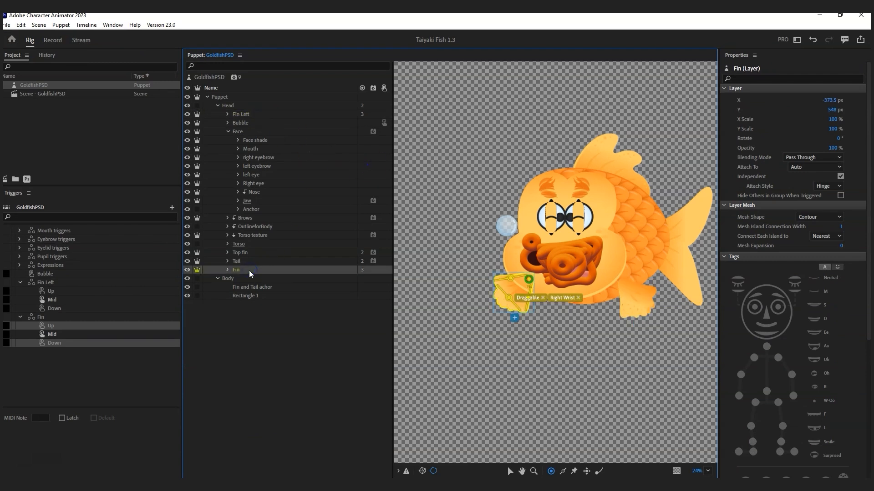
click(256, 123)
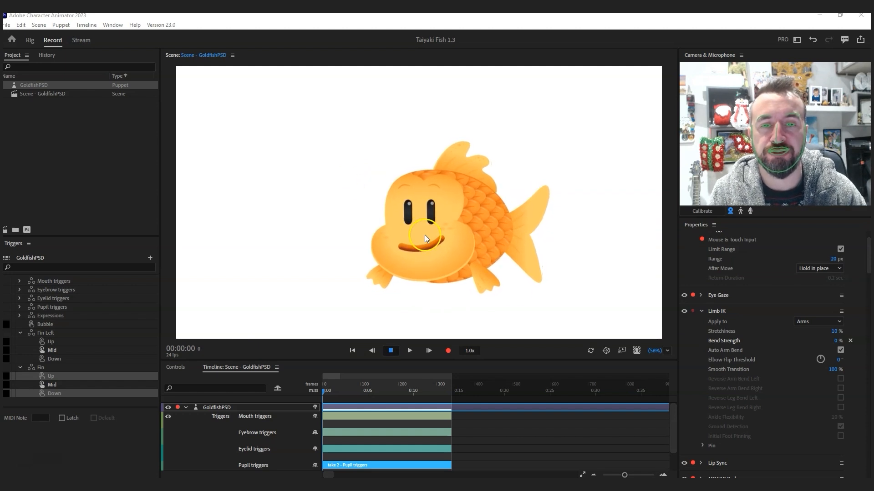
click(489, 290)
drag(489, 288, 471, 287)
drag(378, 279, 485, 271)
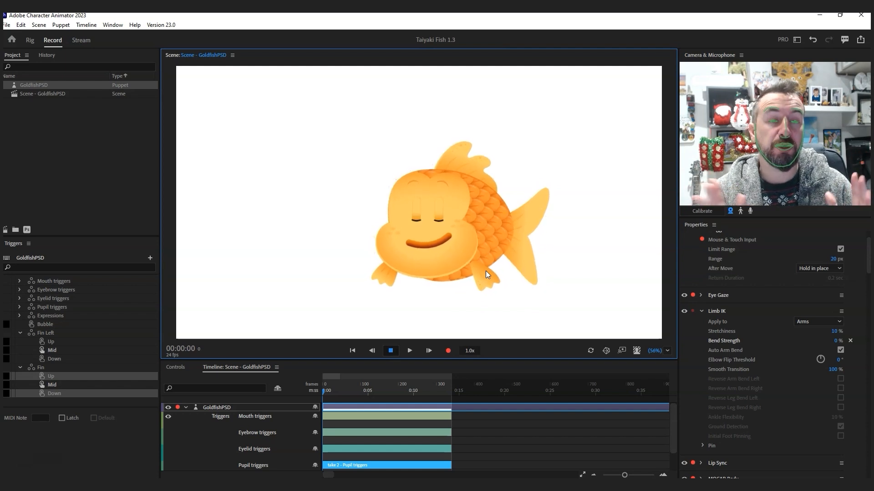
click(517, 289)
drag(519, 289, 523, 289)
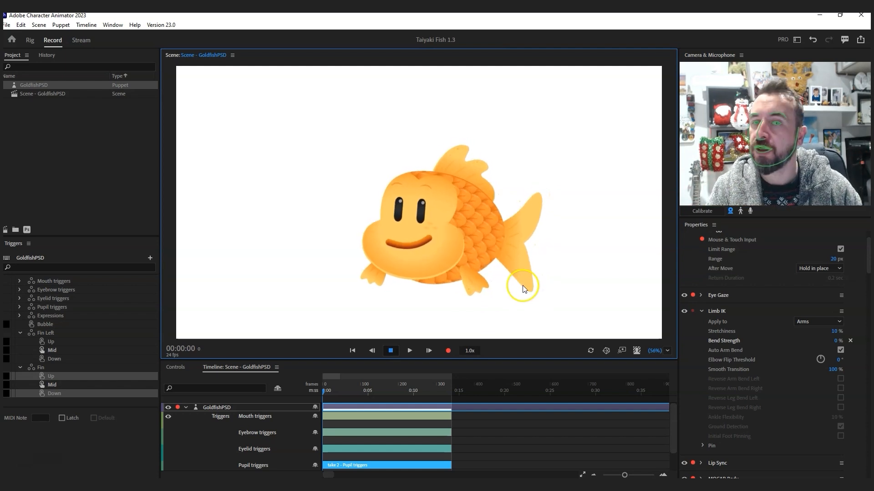
click(523, 289)
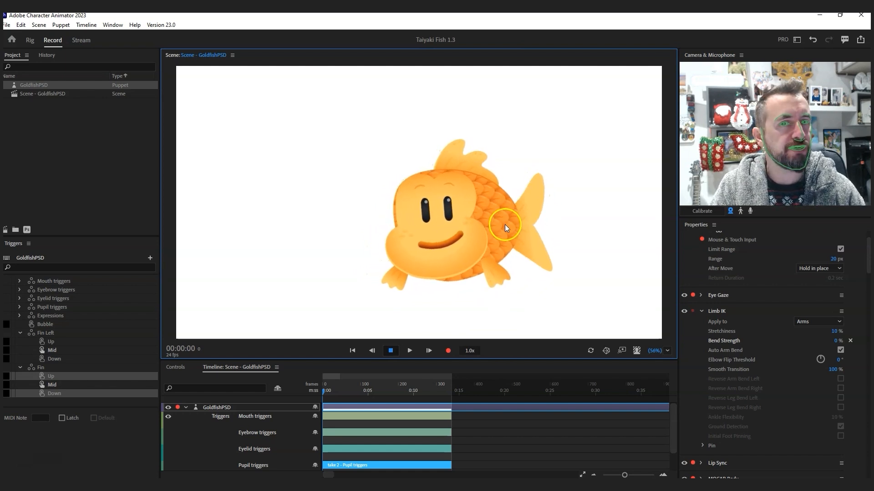
click(406, 196)
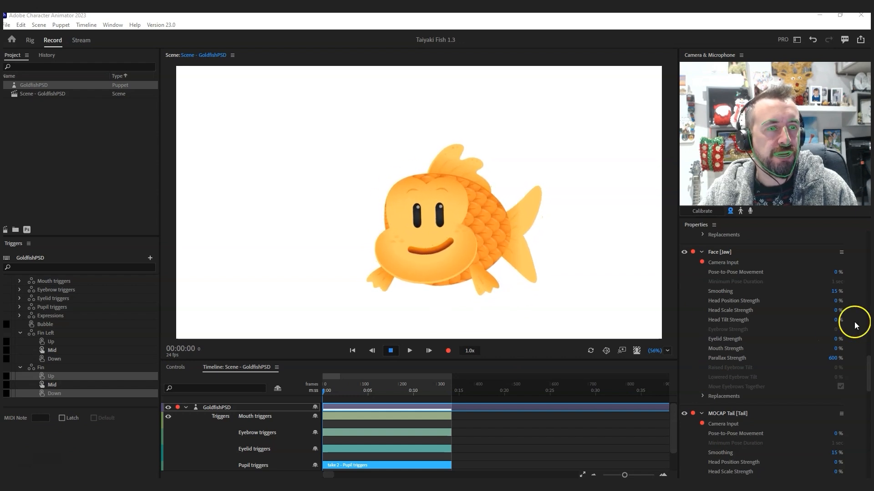
Step: Scrub the MOCAP Brows Parallax Strength up to 1,204%
drag(868, 363, 869, 320)
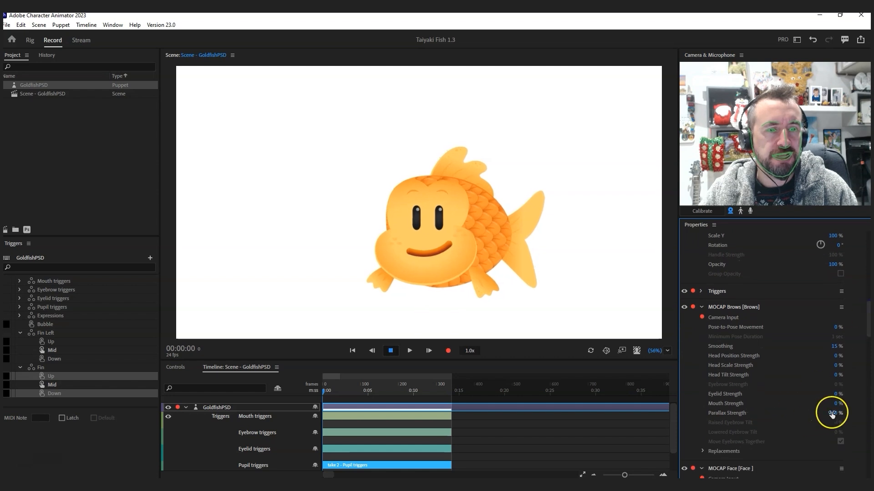
drag(832, 414, 677, 278)
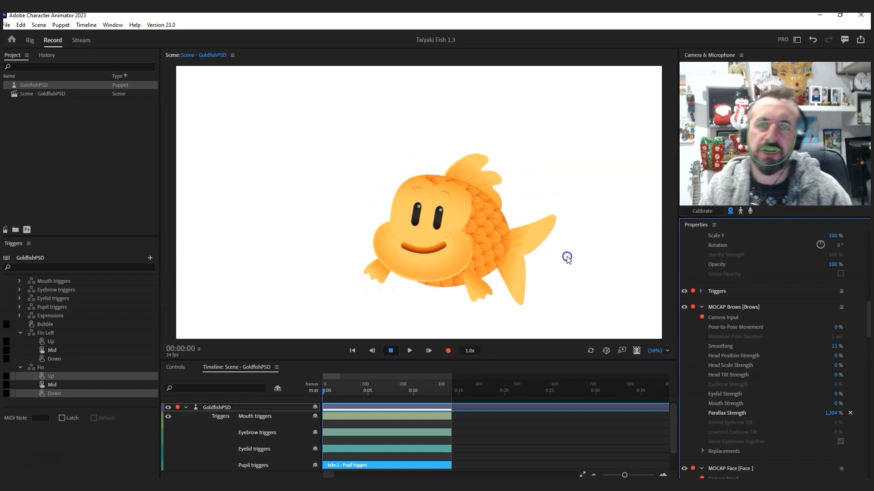
scroll(812, 366, up, 4)
scroll(805, 361, up, 10)
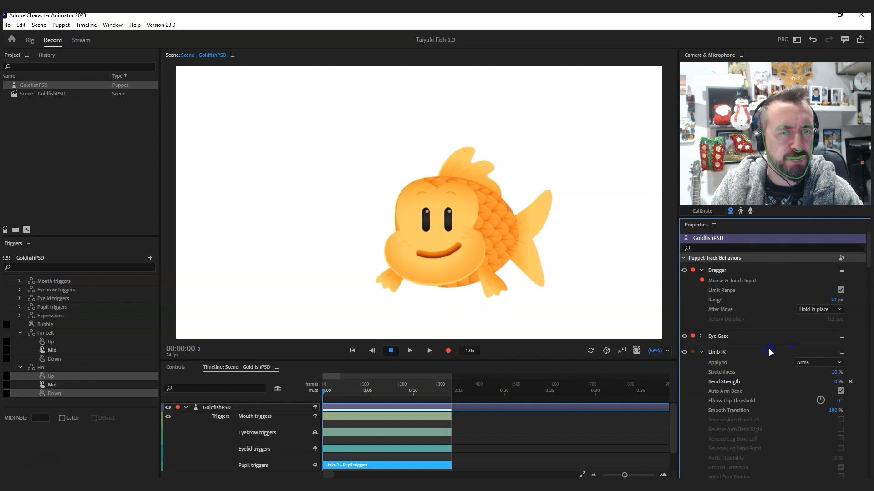
Step: Collapse the Limb IK, Lip Sync and Physics properties, leaving only MOCAP Body expanded
click(701, 352)
click(701, 368)
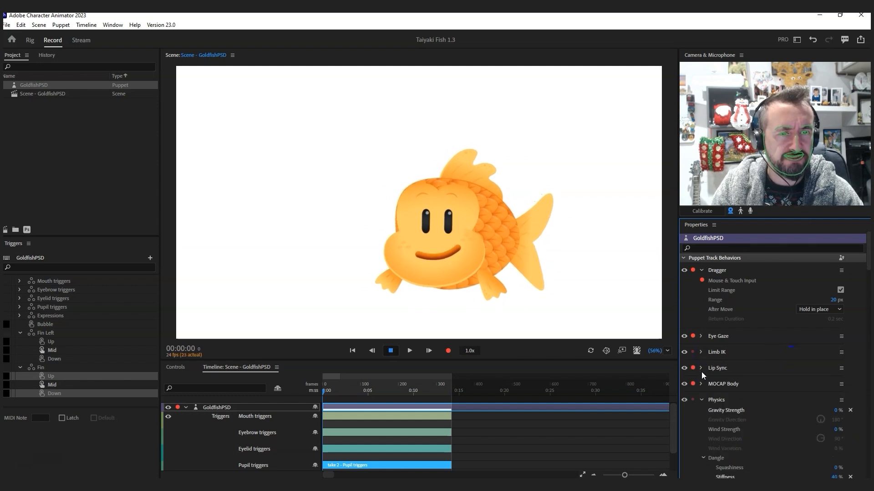
click(701, 385)
click(701, 399)
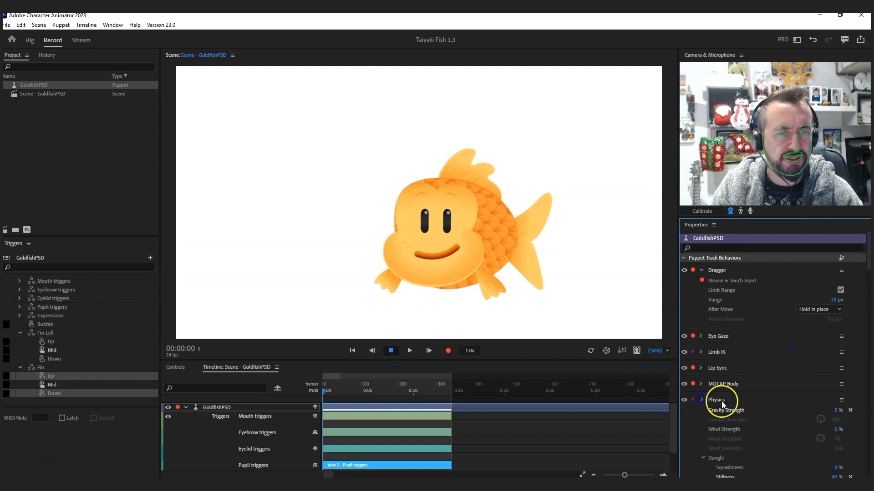
click(701, 384)
scroll(763, 404, down, 2)
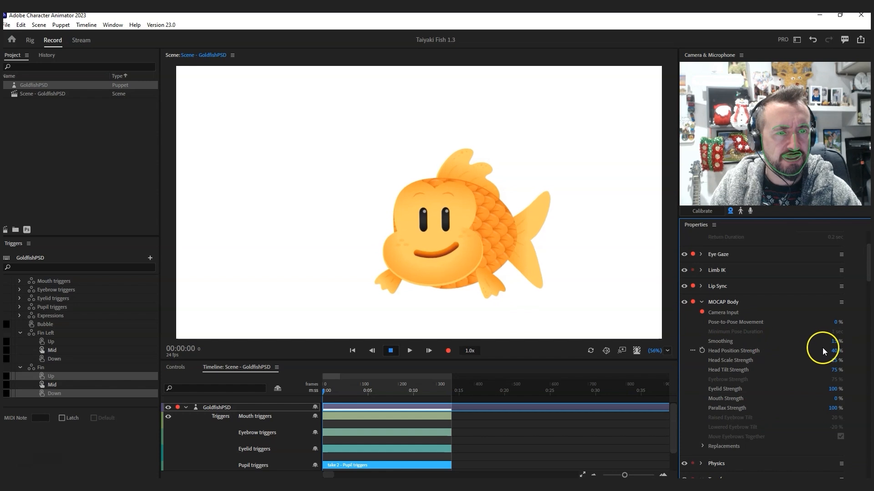
Step: Set MOCAP Body Smoothing to 40% and Head Position Strength to 45%, then preview the tracking in the scene
click(834, 344)
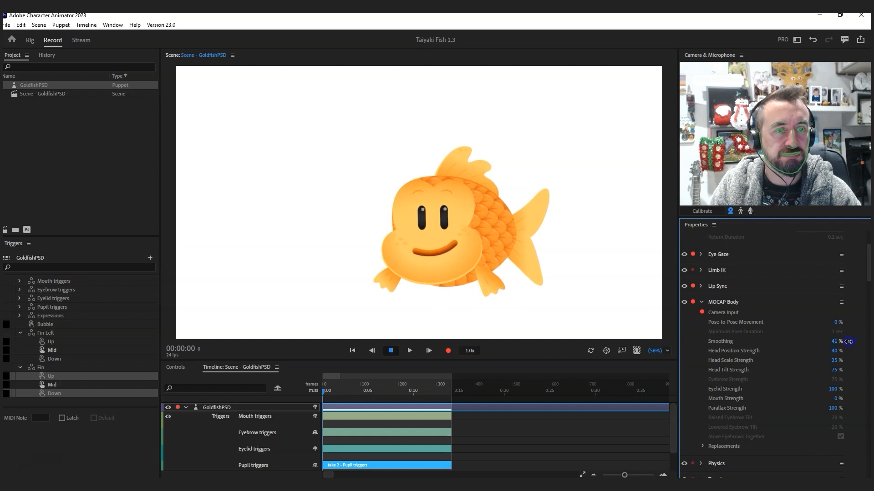
drag(848, 342, 851, 340)
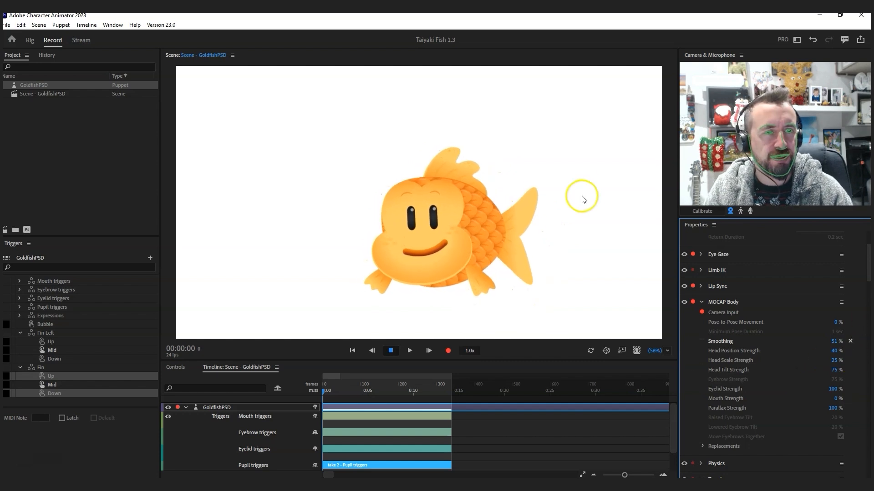
drag(867, 263, 868, 263)
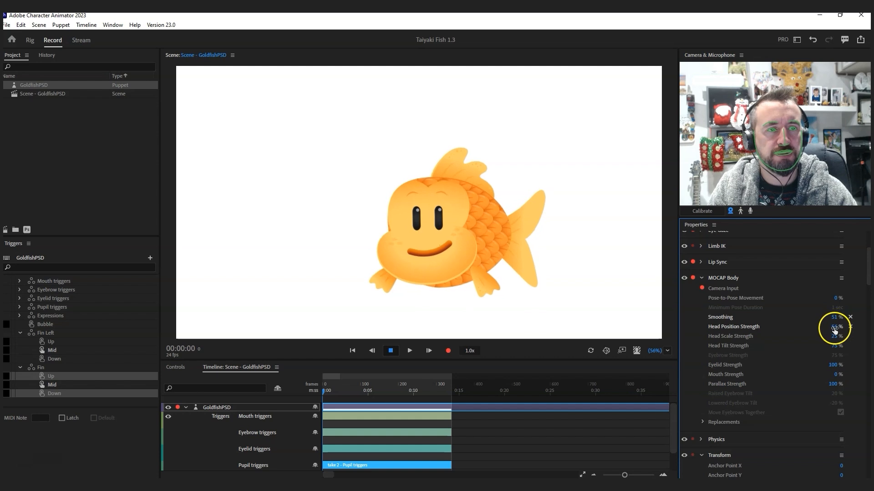
drag(834, 330, 850, 333)
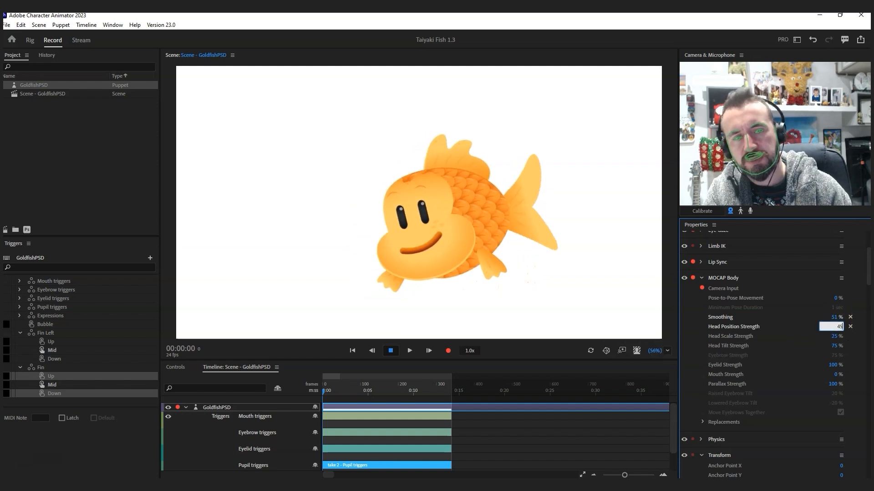
click(690, 265)
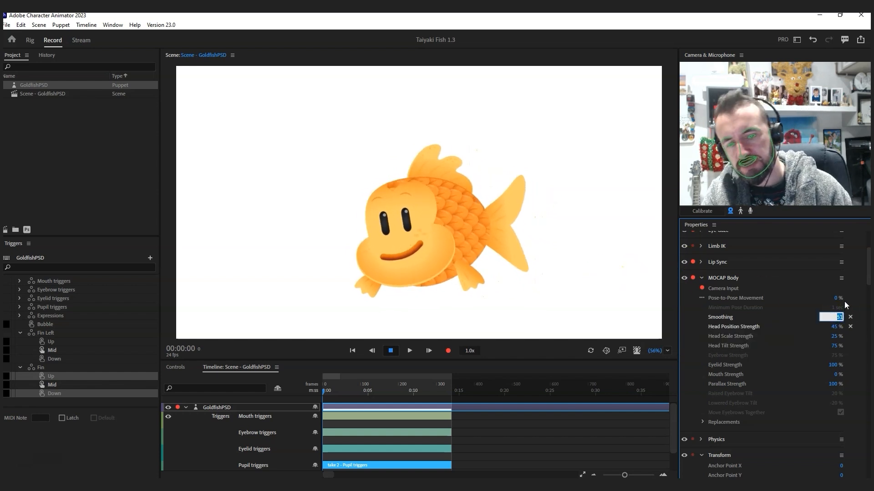
text(50)
click(741, 279)
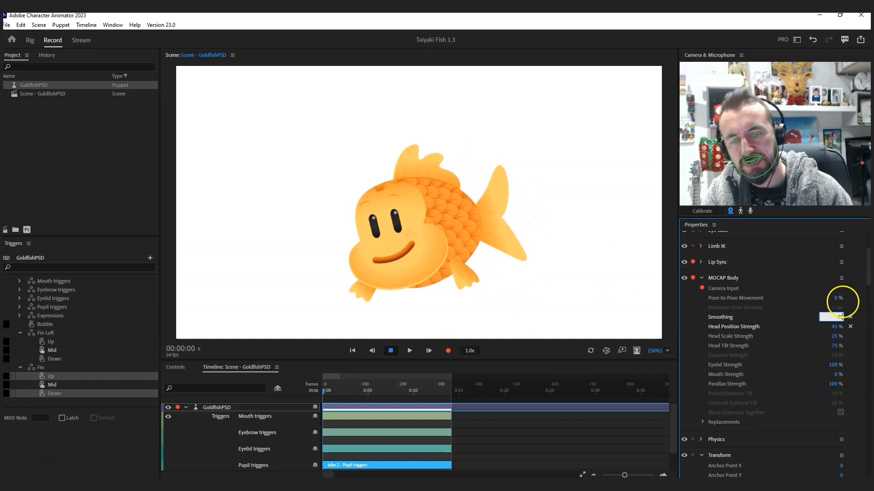
click(648, 263)
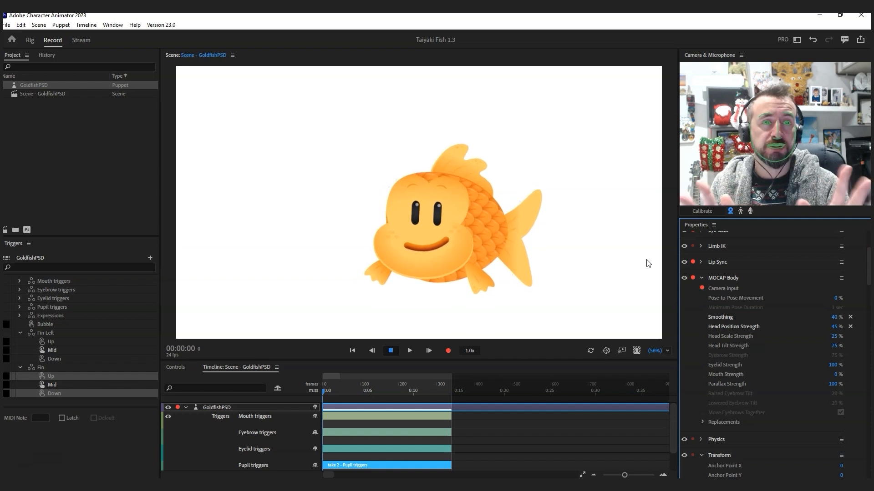
click(586, 216)
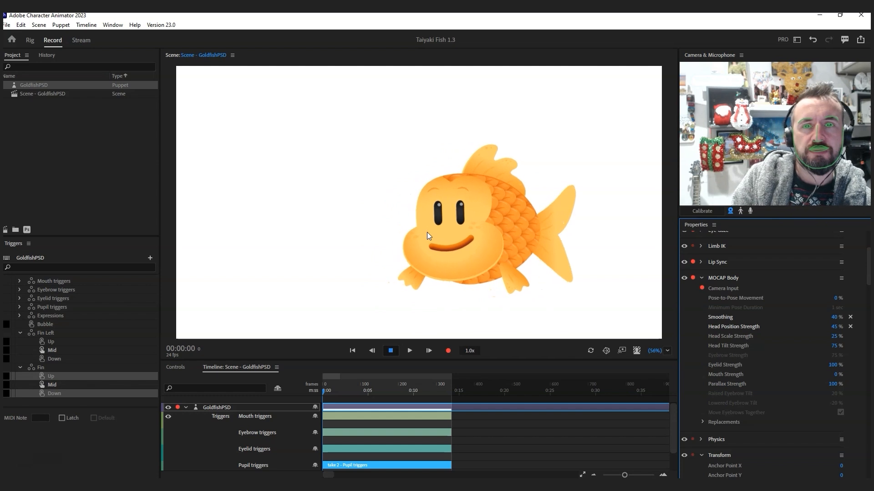
click(540, 233)
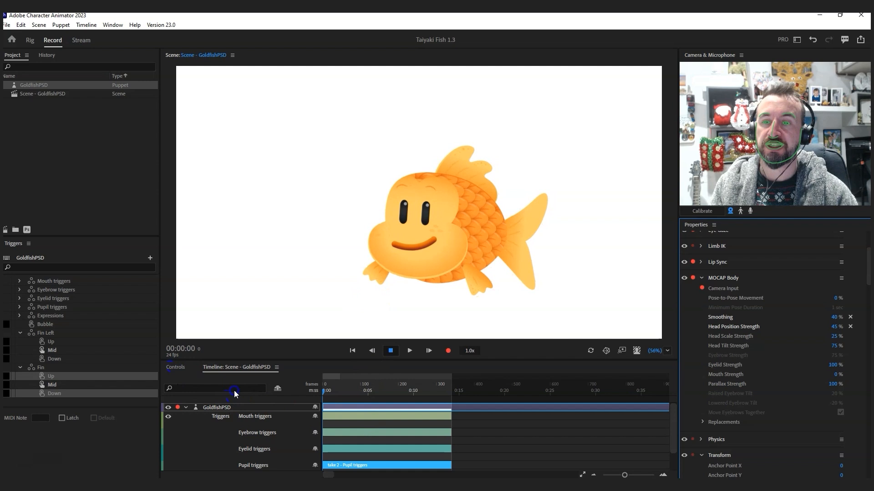
Step: Switch to the Controls panel and fire several face triggers, swapping mouths including an open mouth with tongue
click(196, 416)
click(230, 414)
click(267, 416)
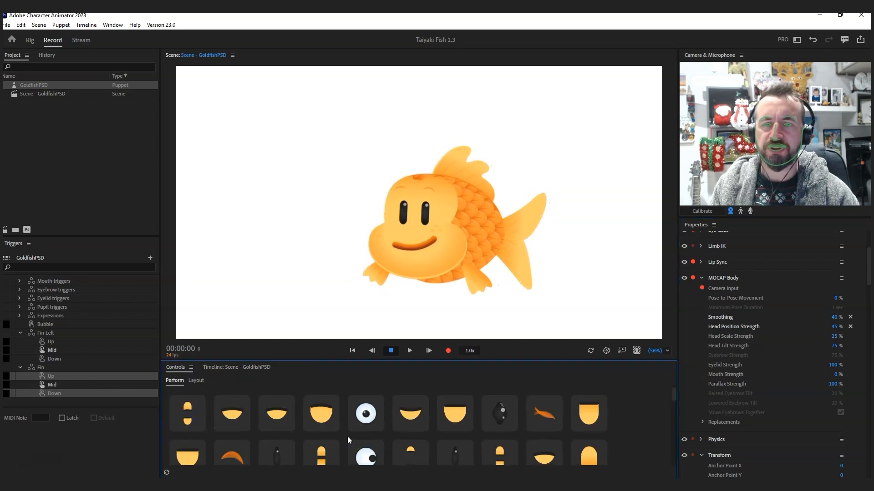
scroll(325, 432, down, 1)
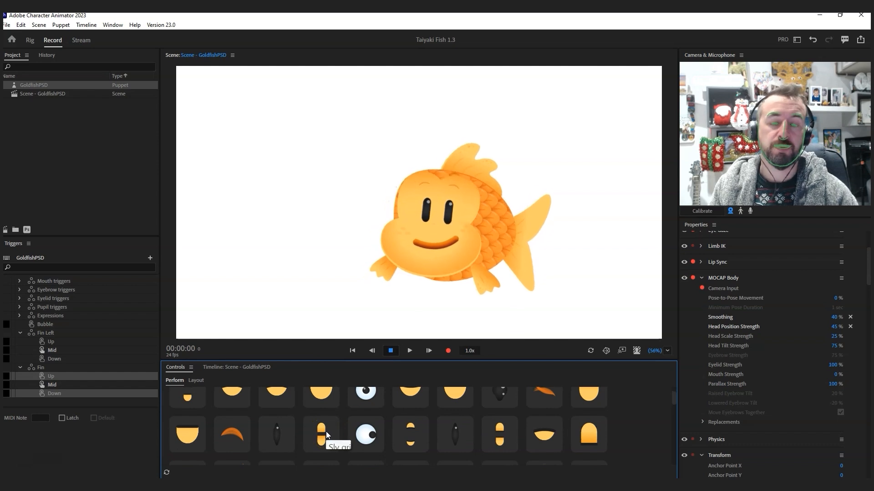
scroll(326, 432, up, 1)
click(320, 418)
click(410, 416)
click(452, 419)
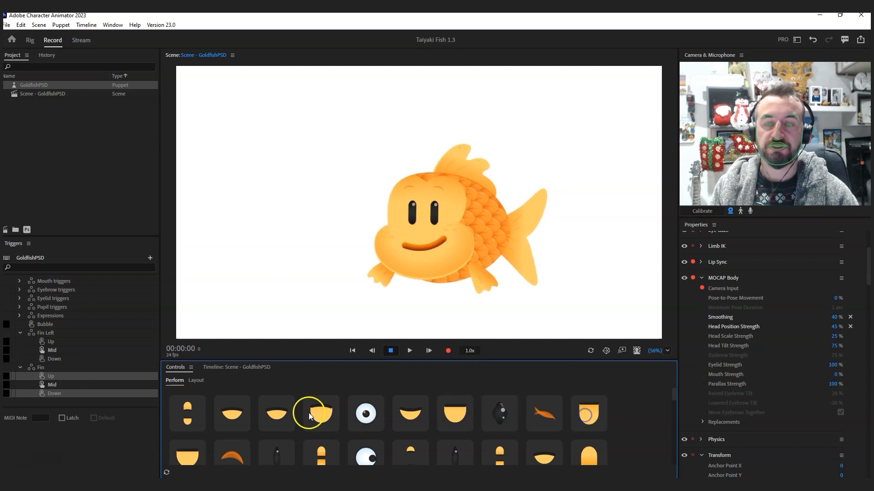
scroll(314, 416, down, 2)
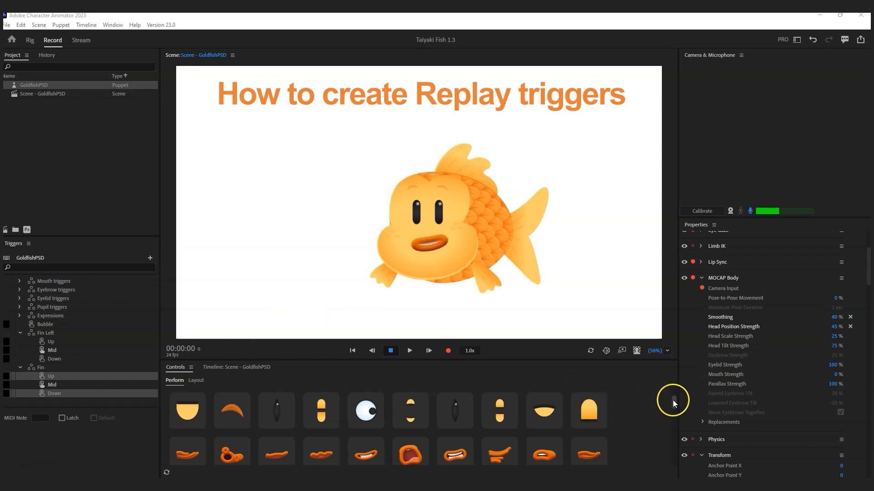
Step: Select the Fin Left Up/Down and Fin Up/Down triggers and turn on Latch
click(57, 350)
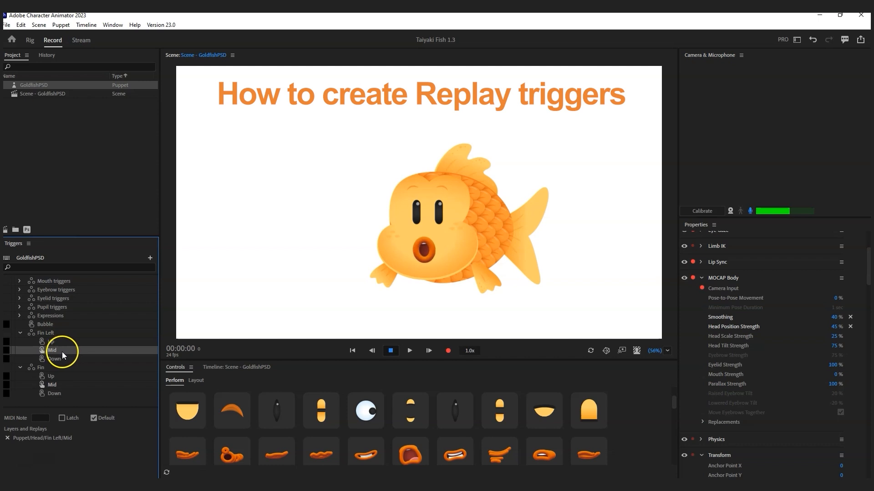
click(64, 344)
ctrl+click(60, 360)
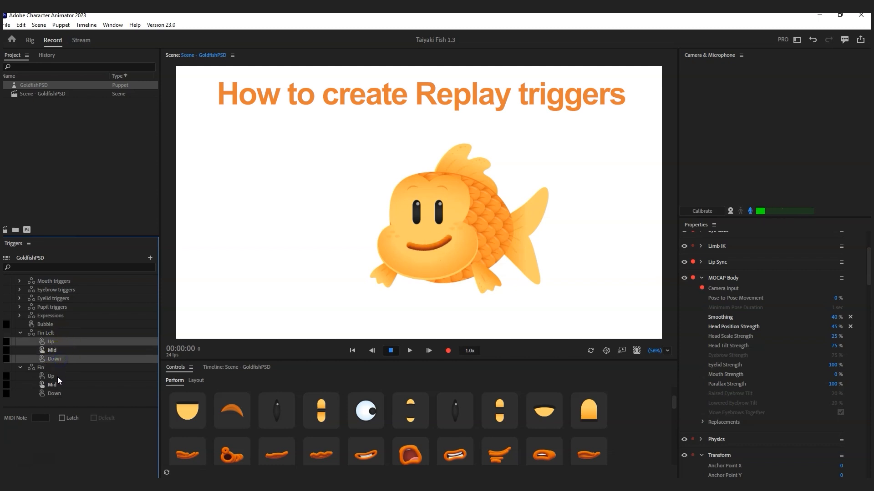
ctrl+click(58, 376)
ctrl+click(59, 394)
click(60, 420)
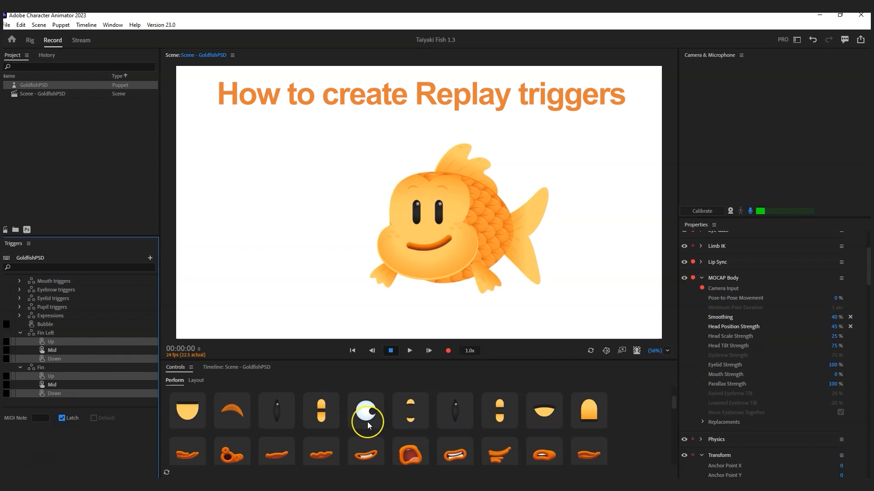
Step: Fire the Fin Left Down and Fin Up triggers and drag both fins to test them
scroll(368, 424, down, 1)
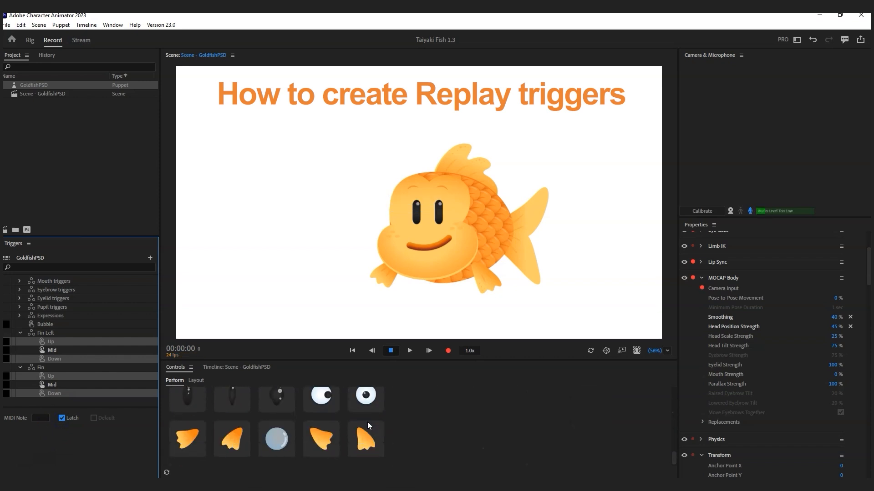
click(237, 444)
click(325, 444)
click(483, 287)
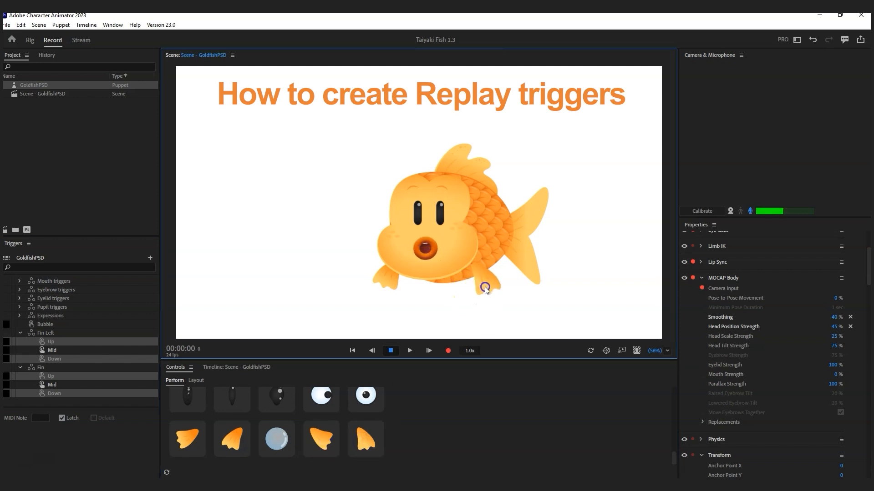
drag(495, 280, 491, 278)
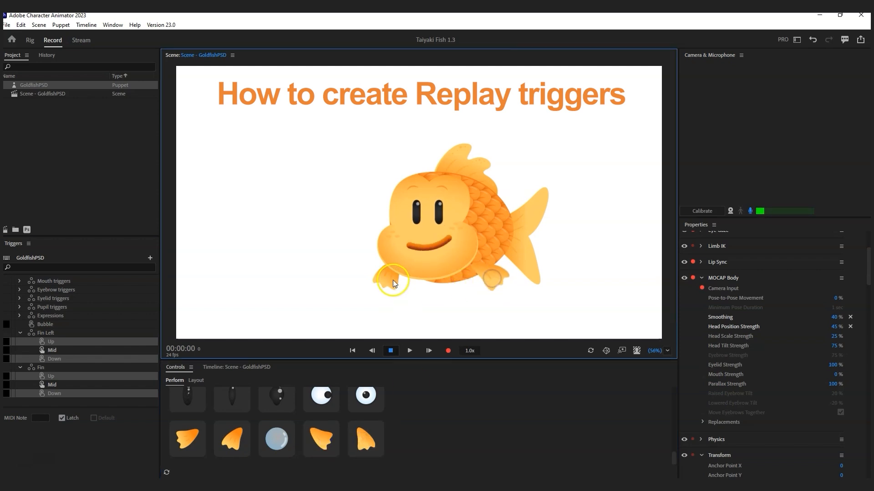
drag(392, 280, 379, 277)
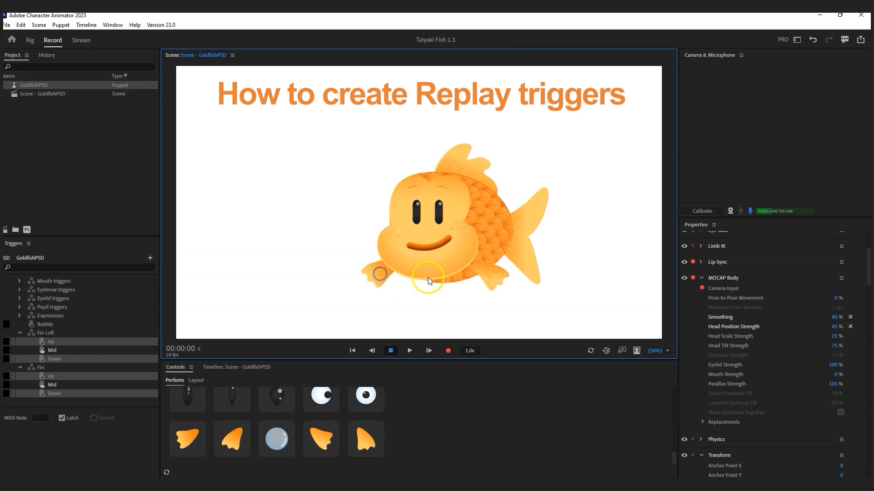
click(86, 25)
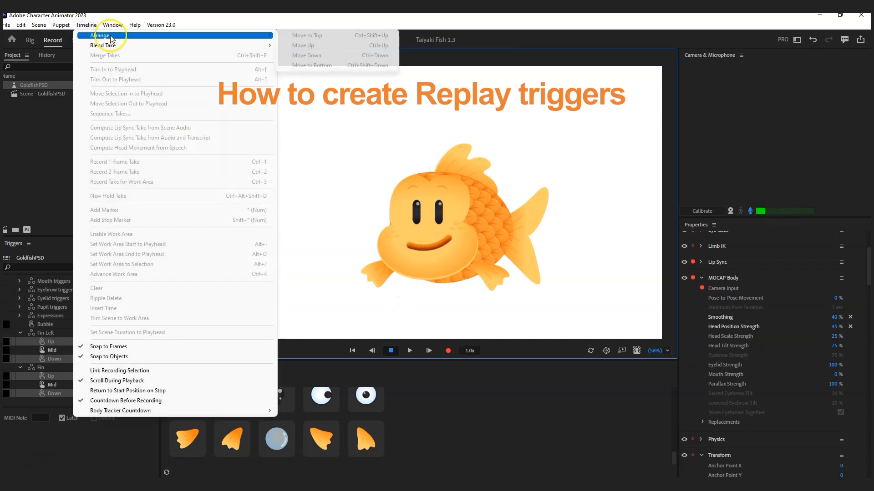
Step: Show the scene's timeline tracks and record a 2-frame take
mouse_move(113, 48)
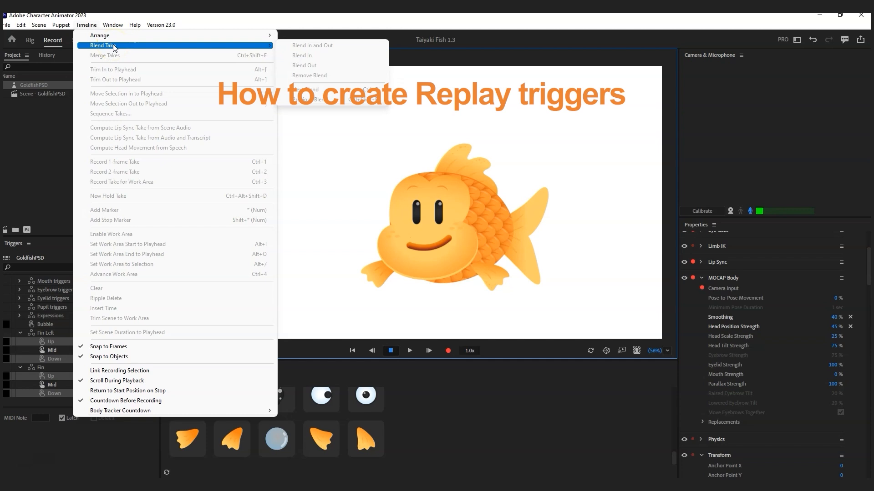
click(298, 365)
click(220, 369)
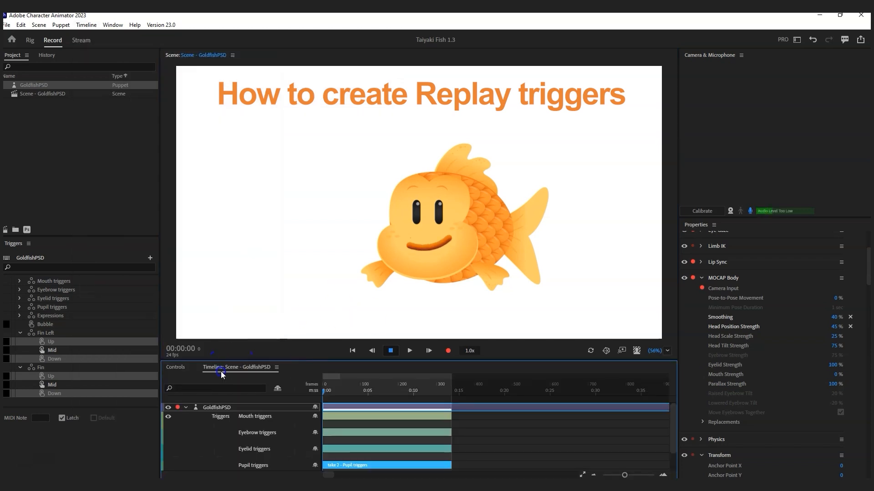
click(86, 24)
click(155, 172)
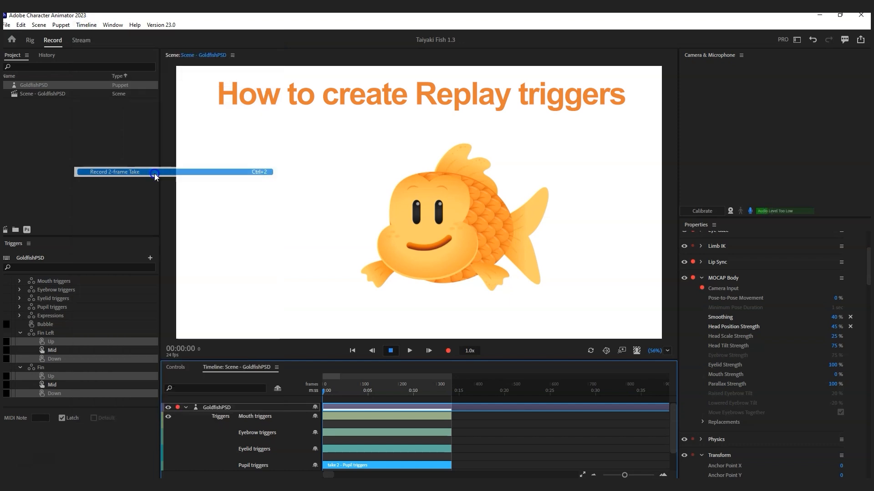
Step: Stretch the Fin Left and Fin takes to frame 13 and blend out both Handle takes' ends
scroll(419, 414, down, 3)
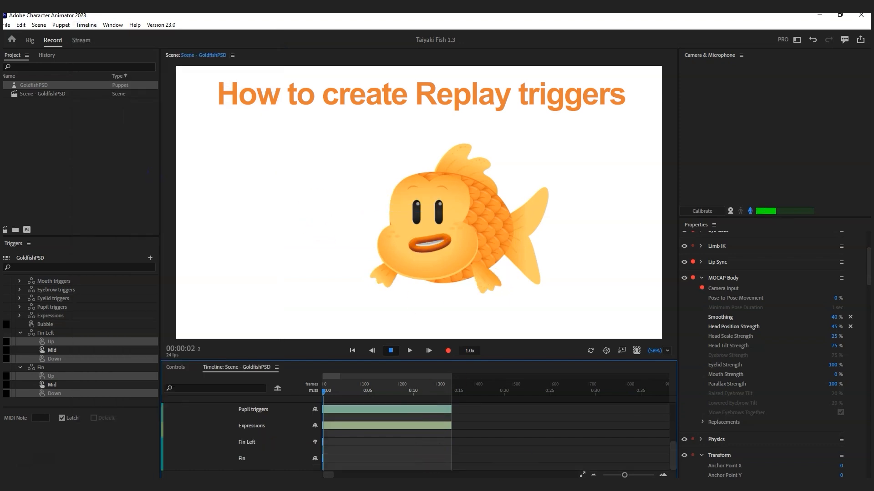
drag(625, 476, 648, 476)
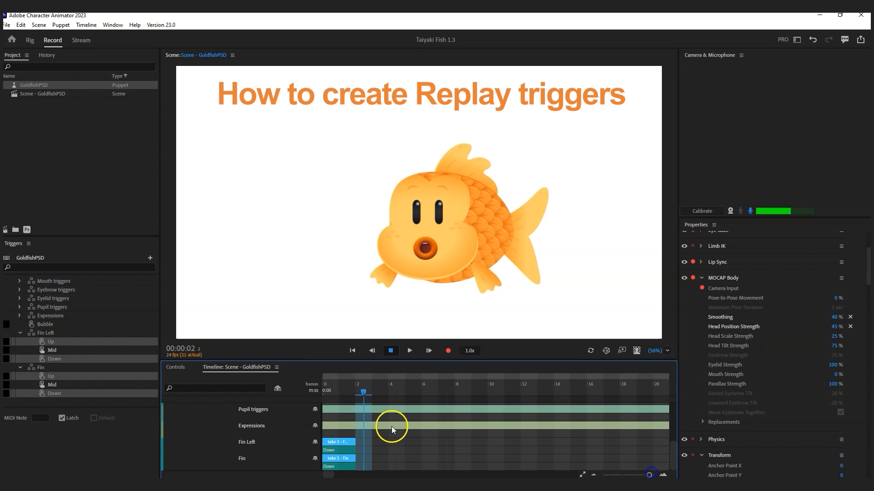
drag(354, 443, 547, 443)
drag(670, 447, 670, 406)
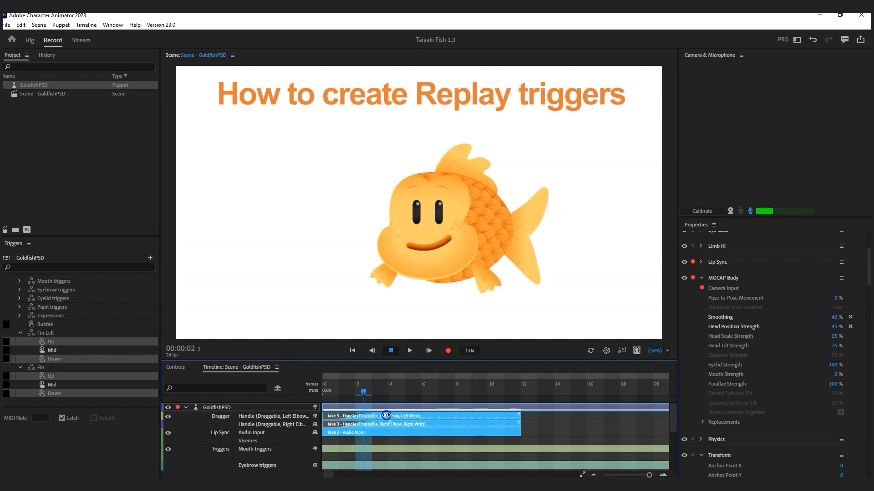
click(518, 416)
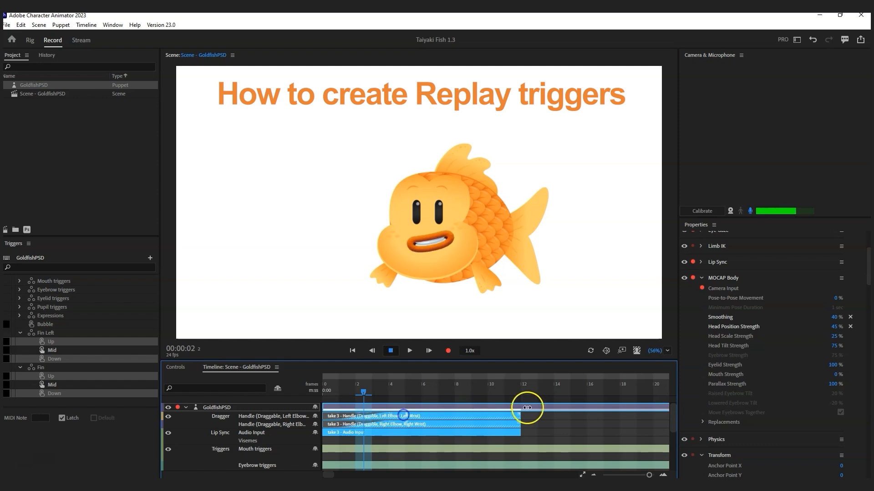
drag(517, 415, 470, 412)
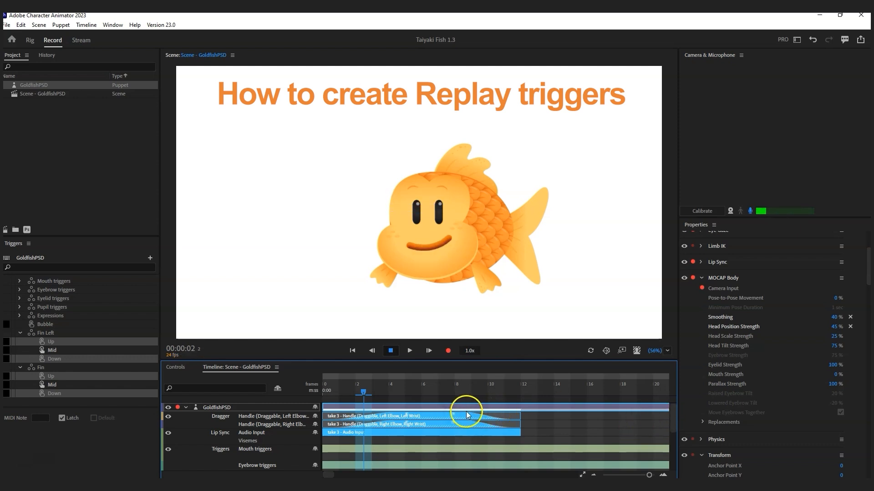
Step: Create a Replay and Trigger from the blended takes and play it several times
right_click(478, 416)
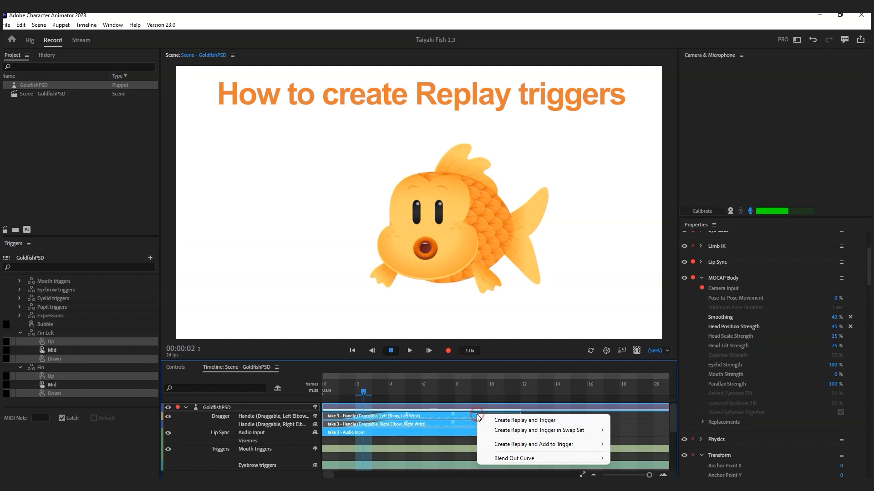
click(525, 421)
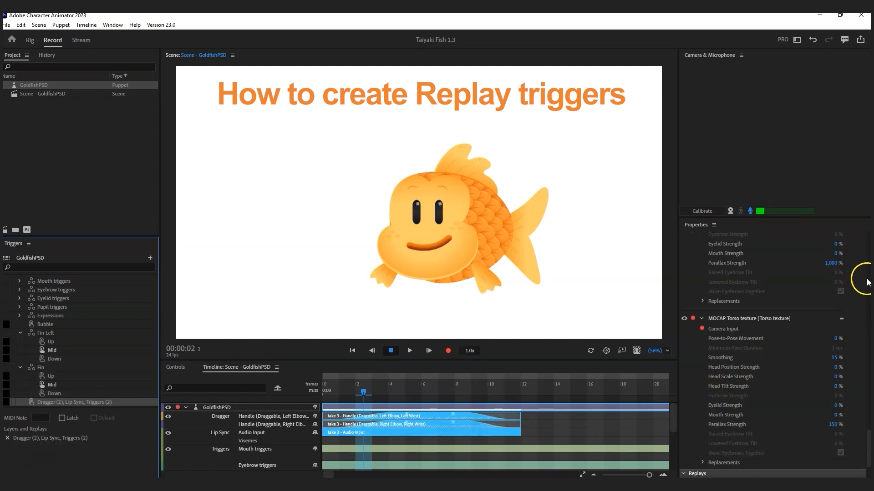
drag(868, 442, 869, 465)
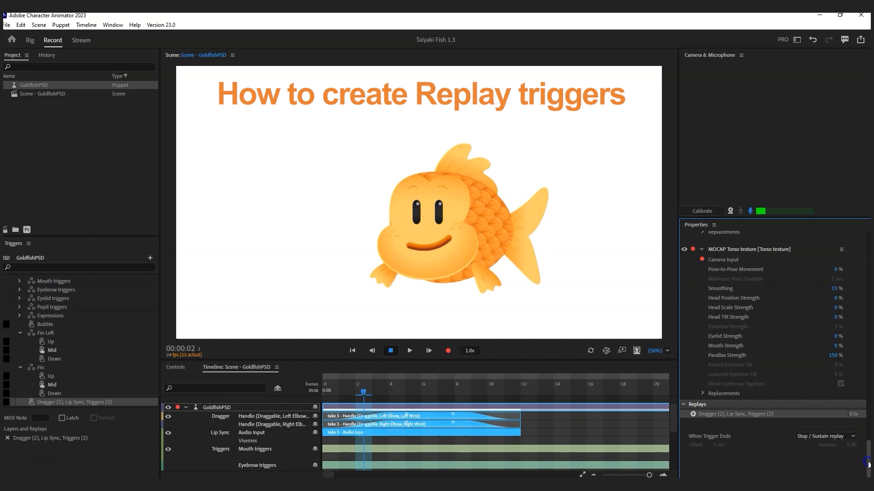
click(693, 413)
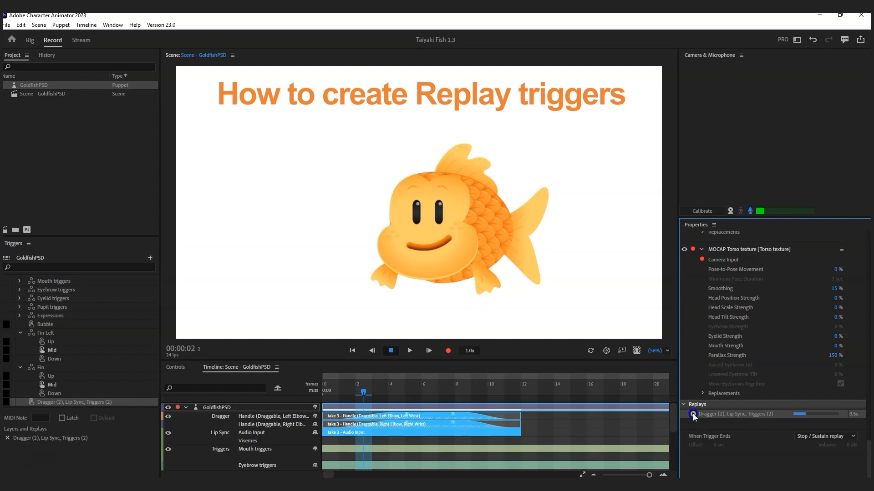
click(693, 414)
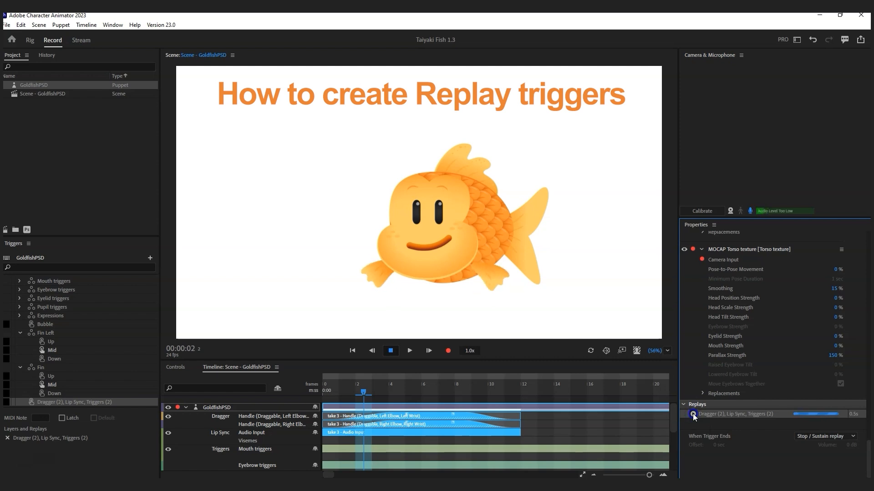
click(693, 415)
click(693, 414)
click(692, 415)
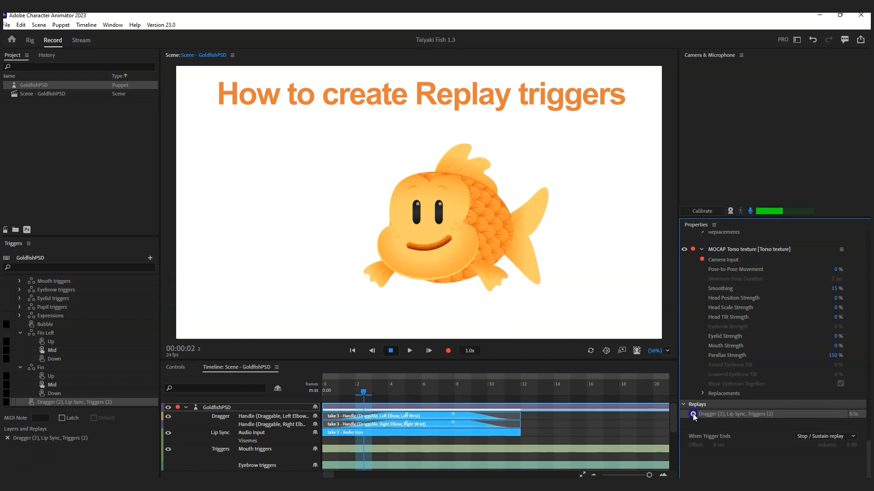
Step: Rename the replay 'Double hand gesture low'
double_click(710, 414)
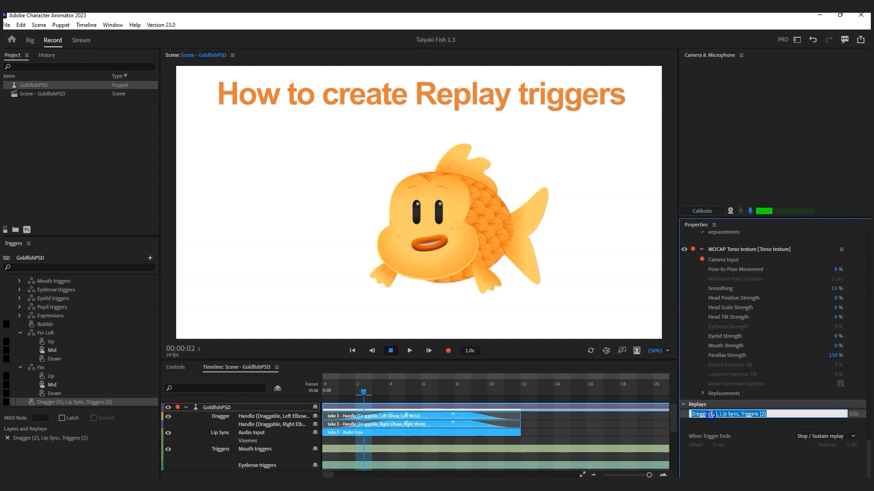
text(Double fi)
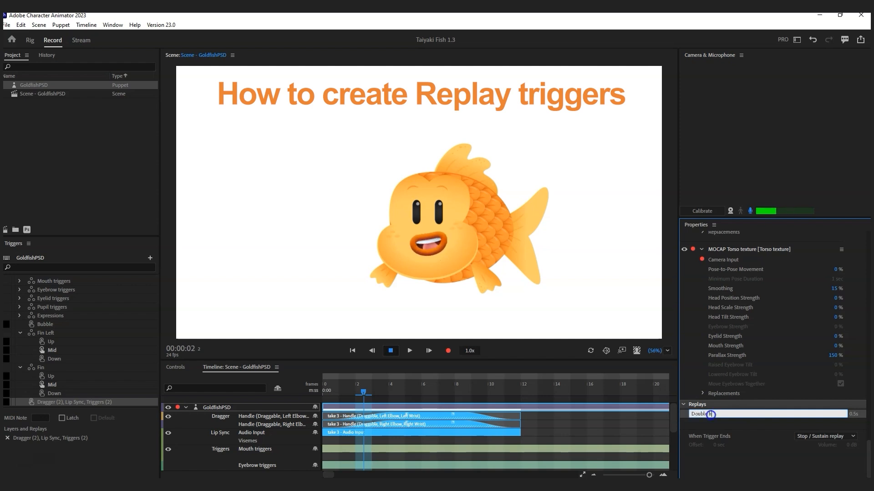
text(and gesture)
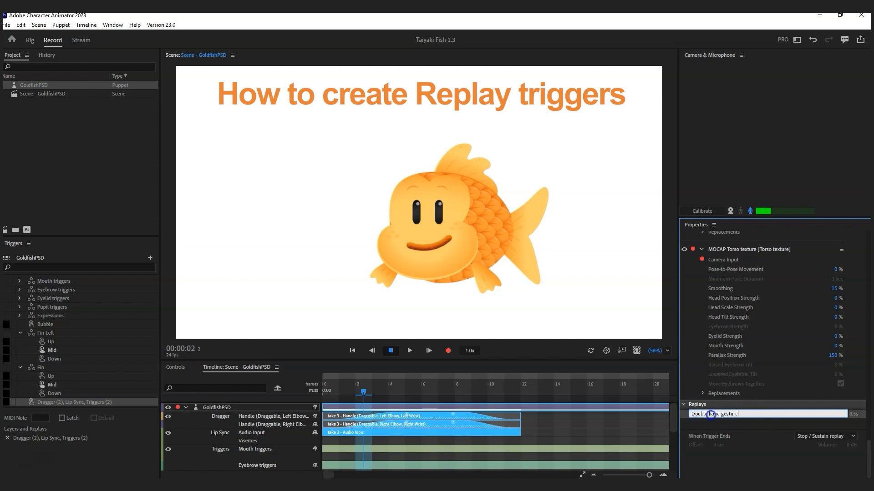
key(Return)
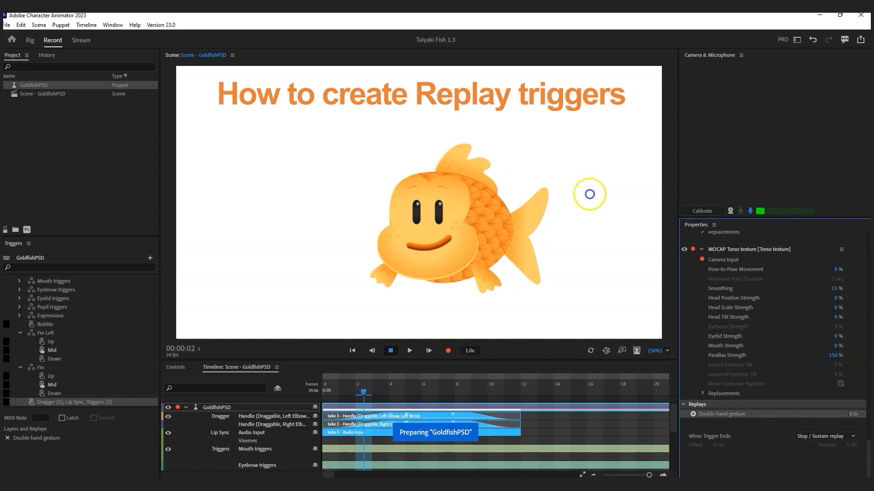
click(692, 416)
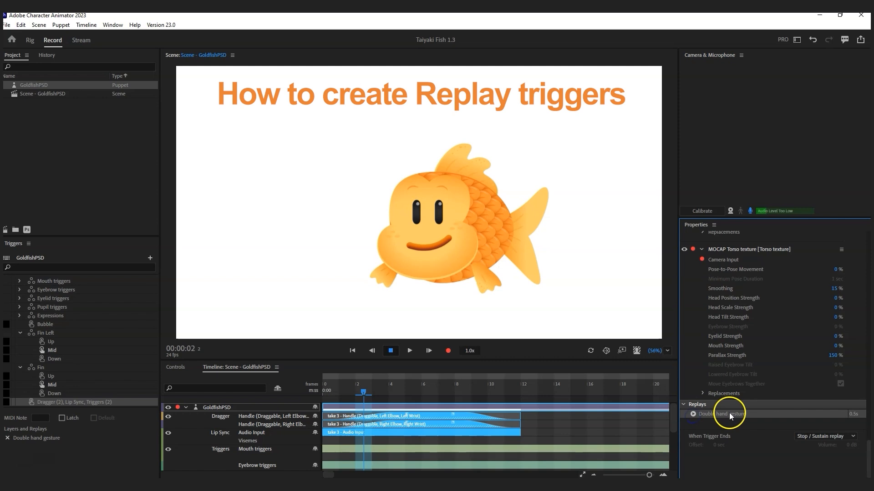
double_click(750, 414)
click(749, 415)
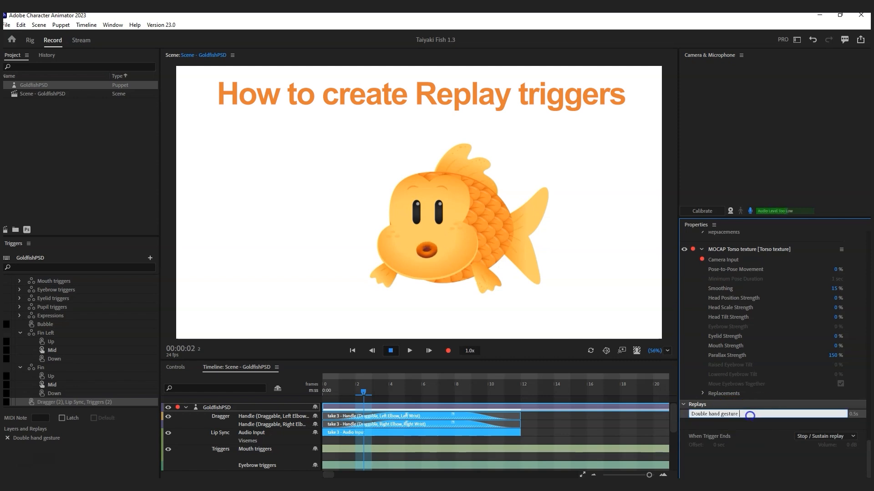
text(low)
key(Return)
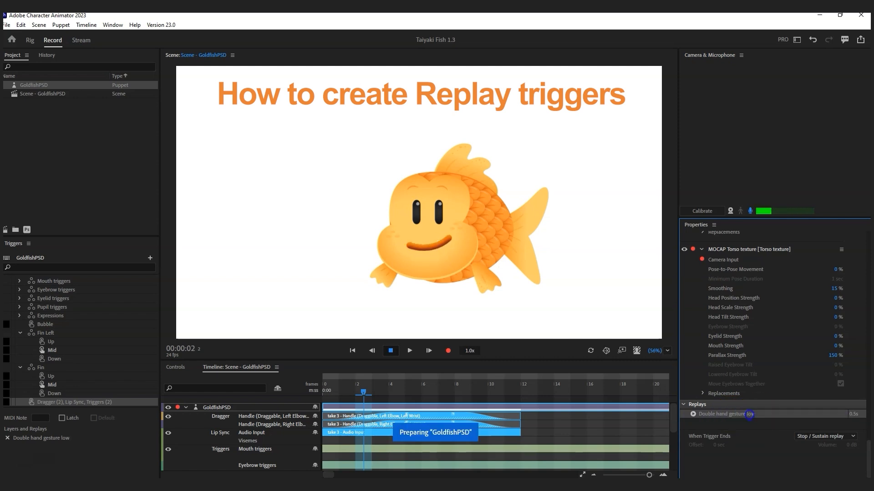
Step: Pull the left fin out and up, record another 2-frame take, and move take 4 to frame 13
click(492, 282)
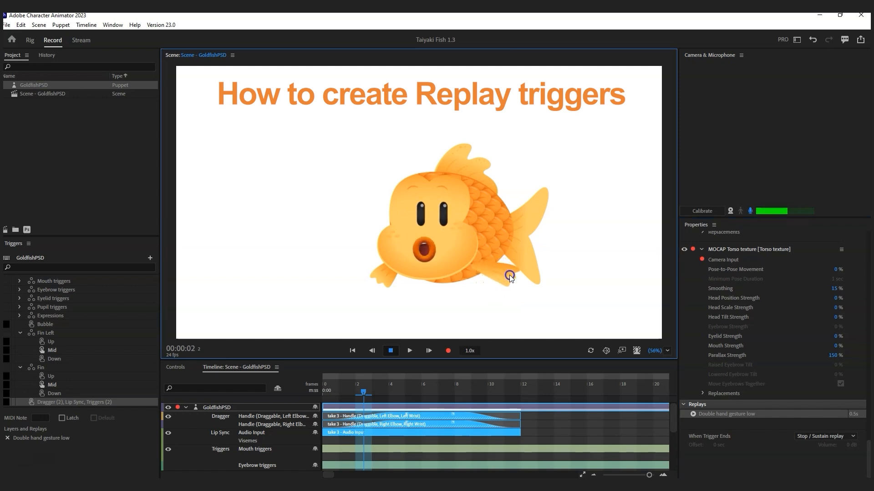
drag(379, 281, 367, 270)
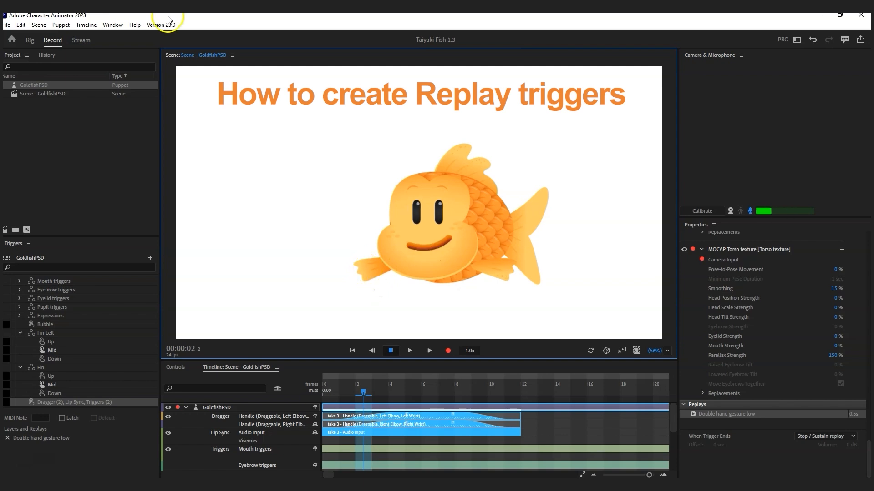
click(87, 25)
click(152, 171)
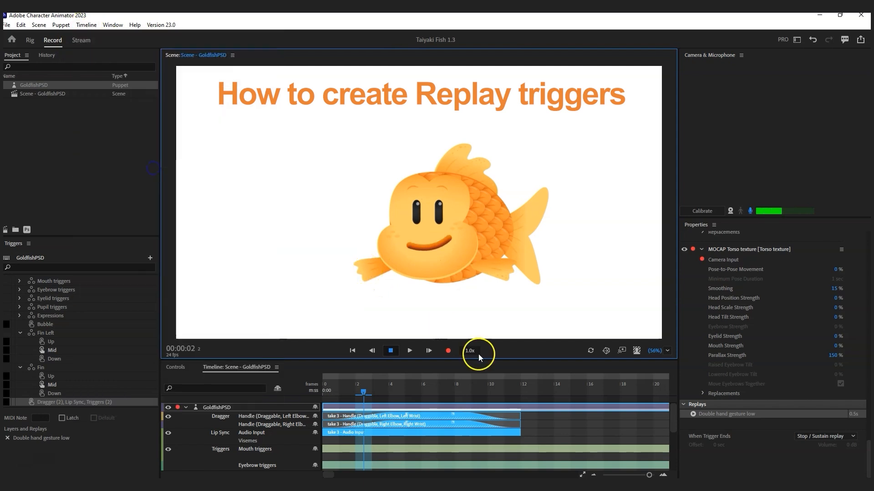
drag(378, 419, 476, 421)
Step: Toggle linked take selection, stretch the take 4 bars to frame 26, and blend out their Handle ends
click(87, 26)
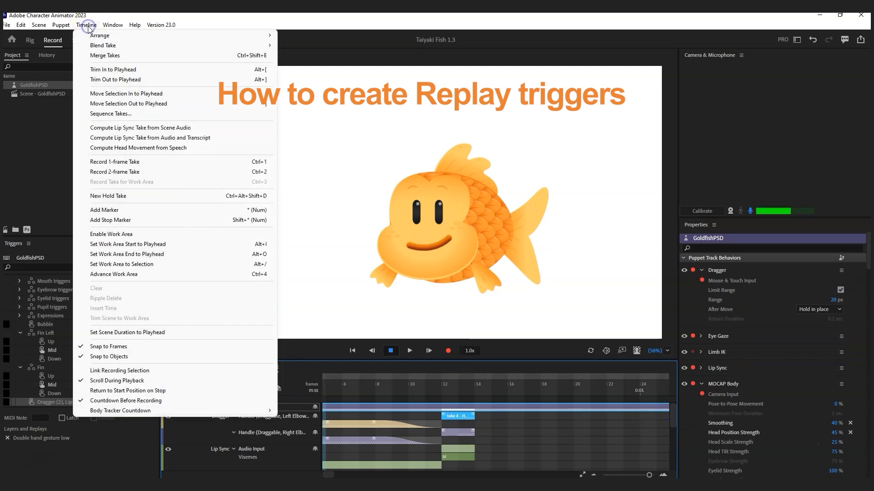
click(141, 370)
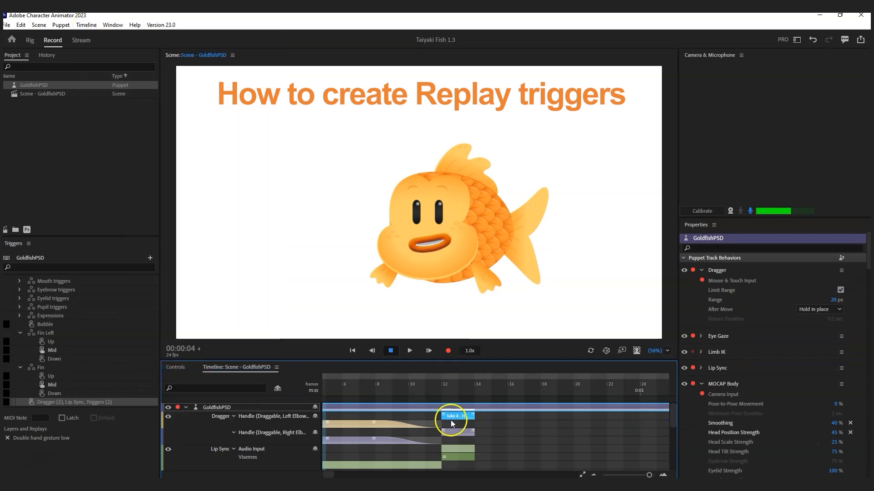
click(458, 434)
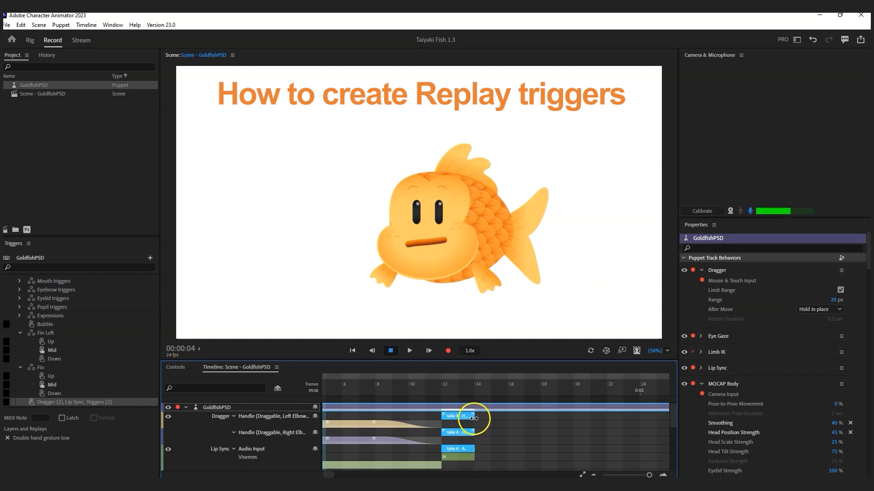
drag(473, 416, 617, 431)
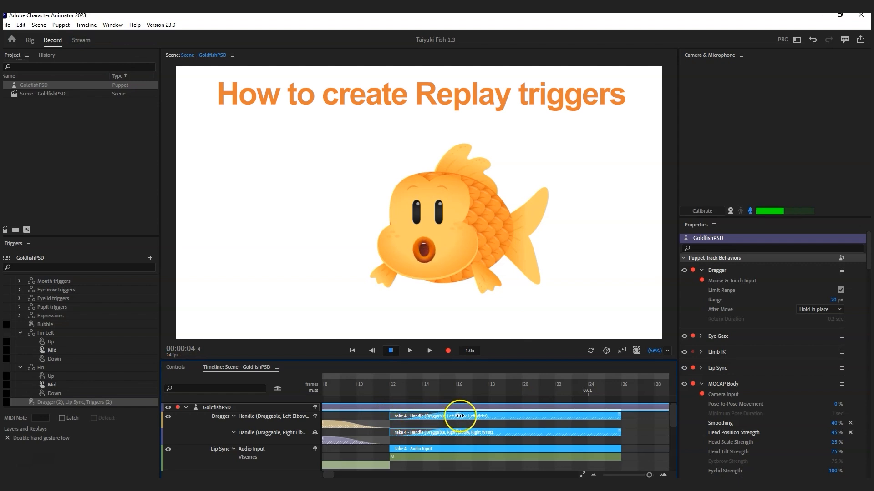
drag(619, 411, 550, 410)
Step: Create the Dragger (2), Lip Sync replay from take 4, play it, and turn off microphone input
right_click(528, 414)
click(577, 417)
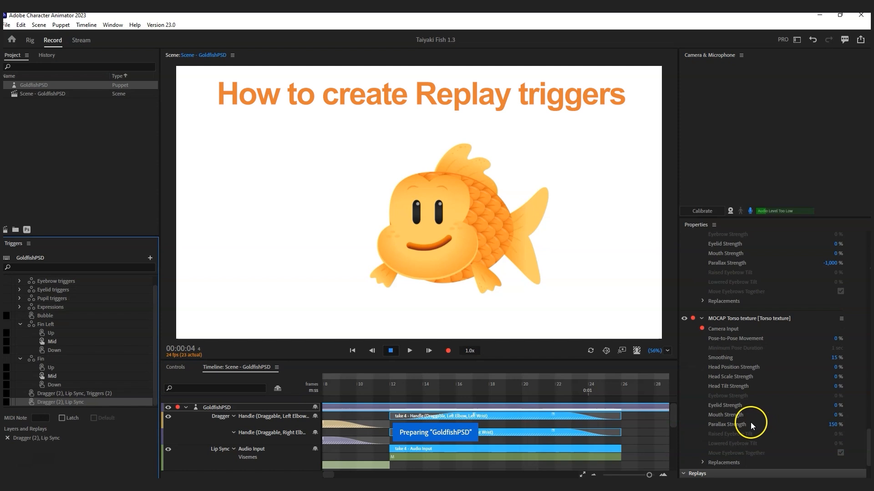
scroll(738, 418, down, 3)
click(693, 413)
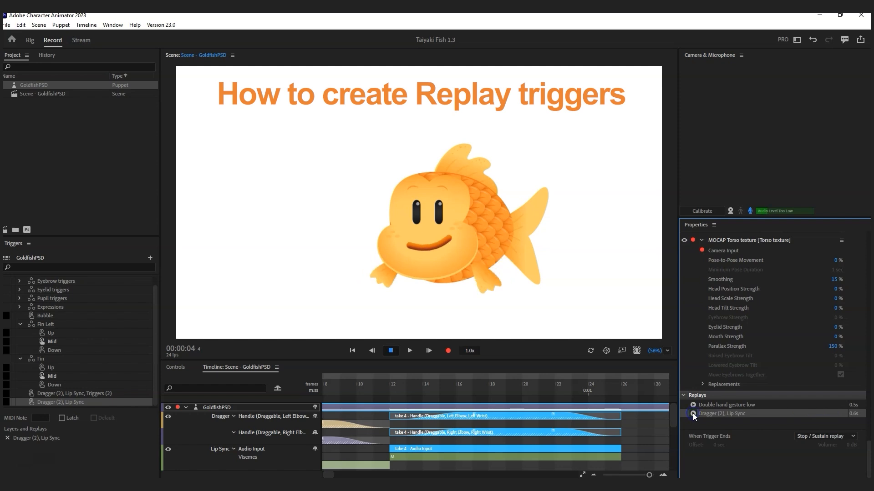
mouse_move(674, 407)
mouse_down()
mouse_move(673, 460)
mouse_move(677, 417)
mouse_up()
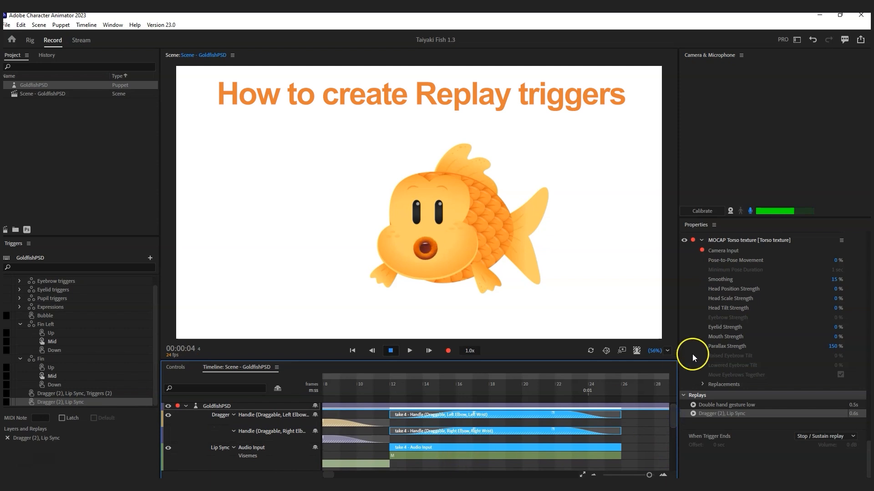
click(750, 211)
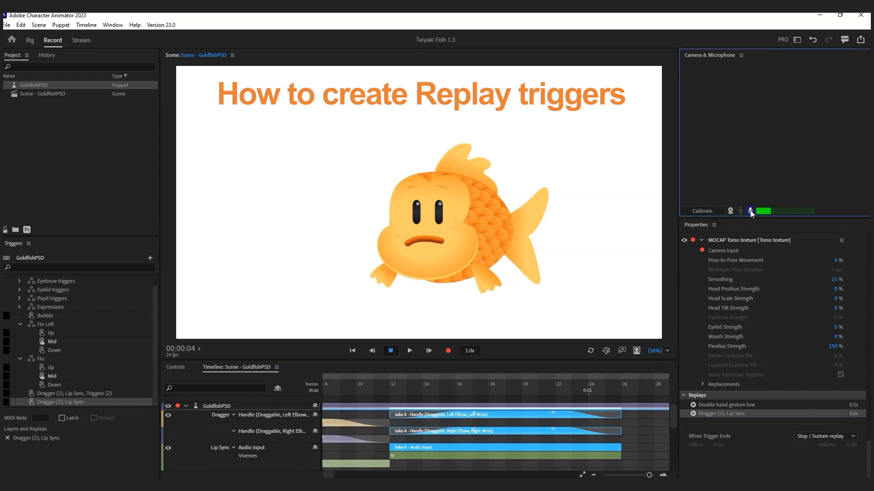
Step: Unlink recording selection and delete the take 4 Audio Input and Lip Sync audio takes
click(480, 448)
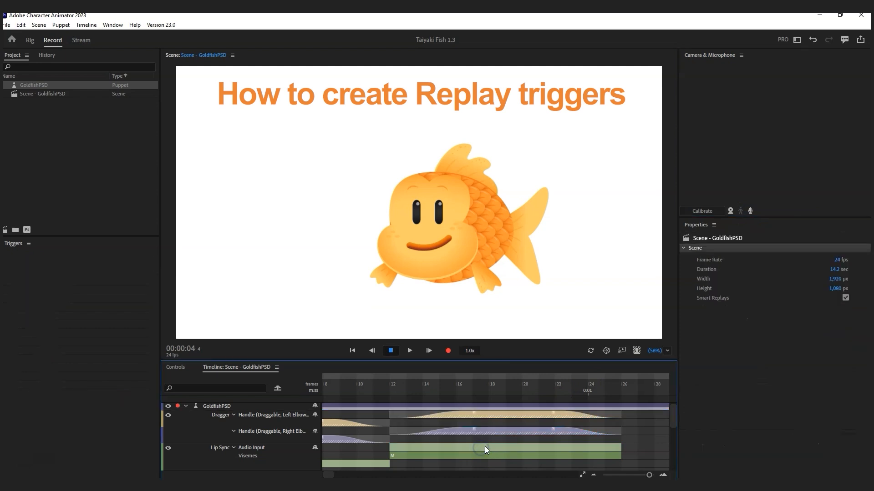
click(86, 25)
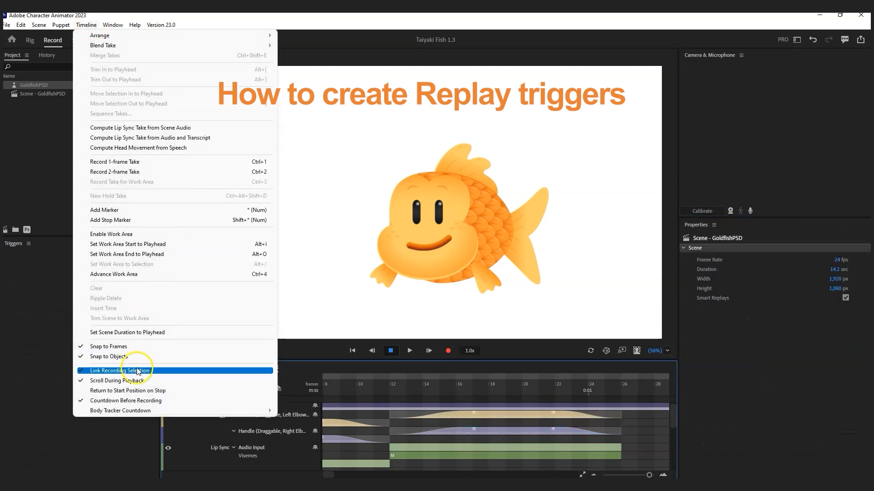
click(132, 372)
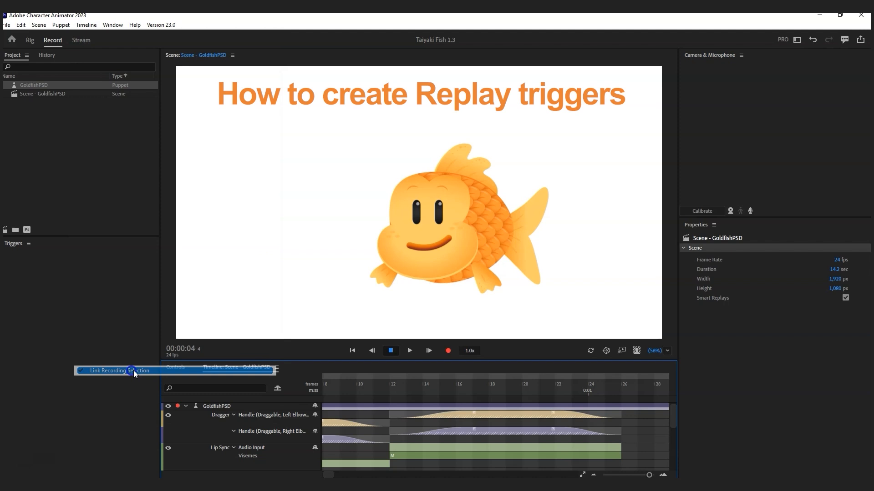
click(479, 448)
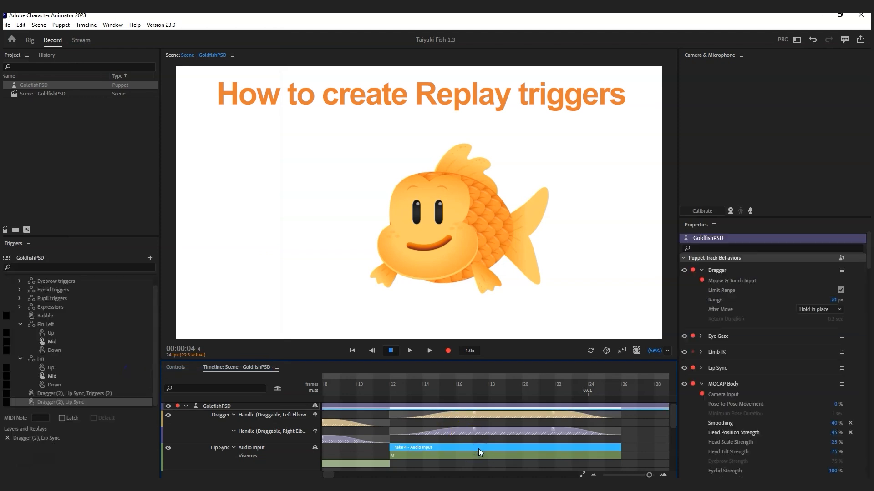
key(Delete)
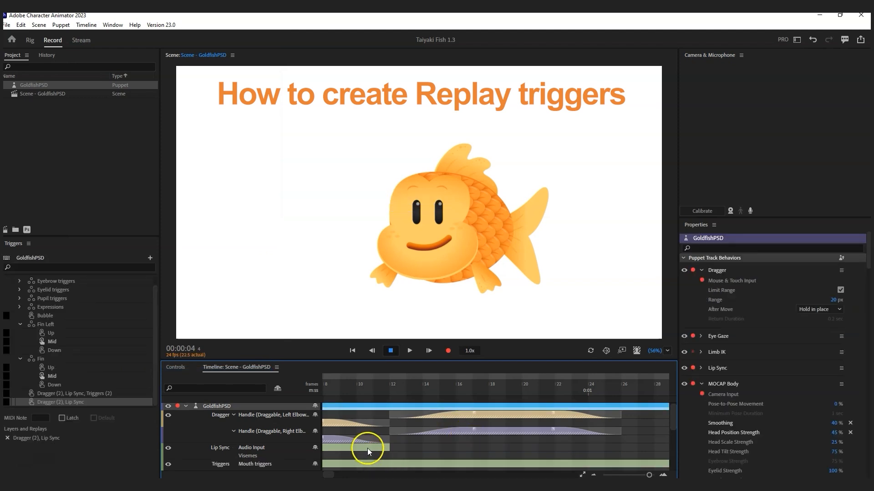
drag(327, 476, 322, 477)
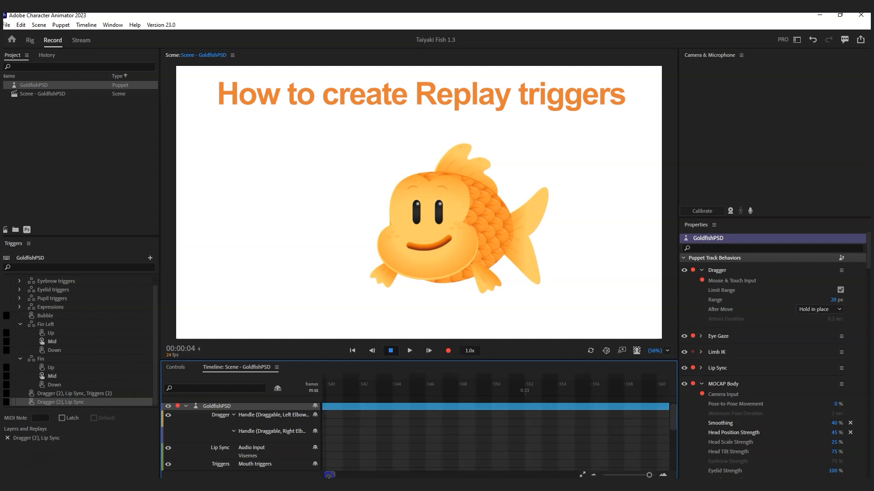
click(405, 448)
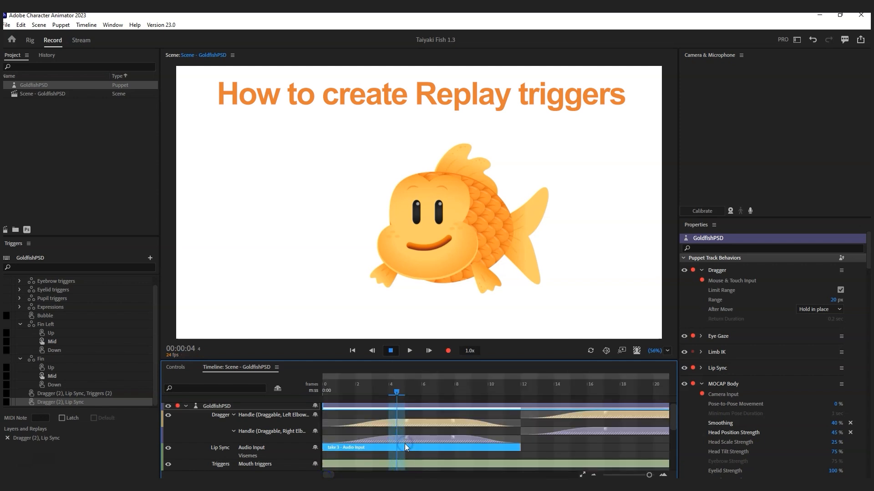
key(Delete)
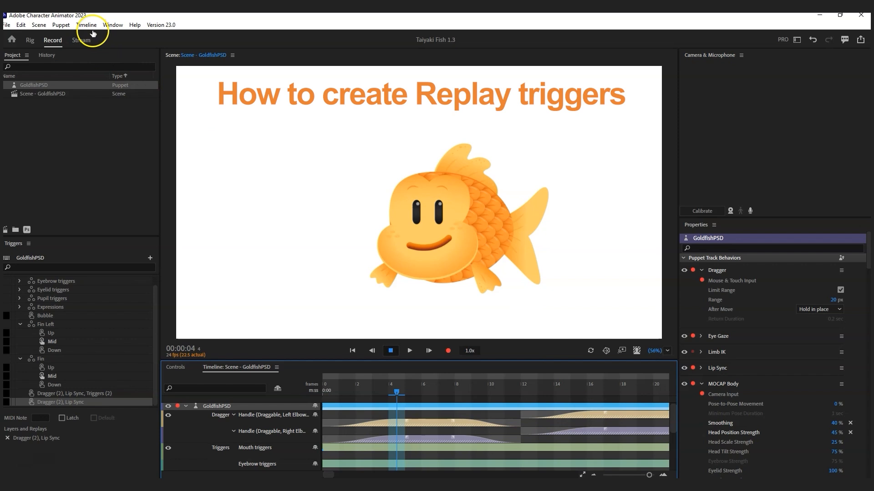
Step: Relink recording selection and make the two fin handle takes into replay trigger Dragger (2)
click(86, 24)
click(135, 370)
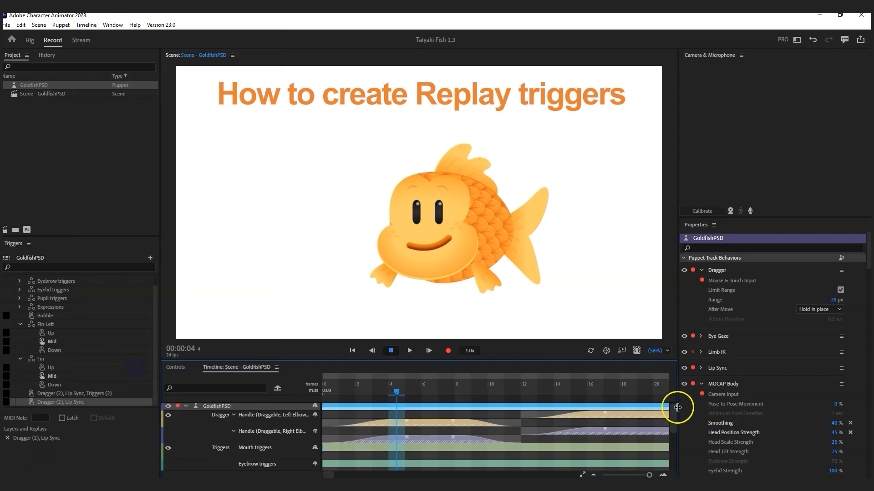
click(616, 414)
right_click(616, 414)
click(650, 417)
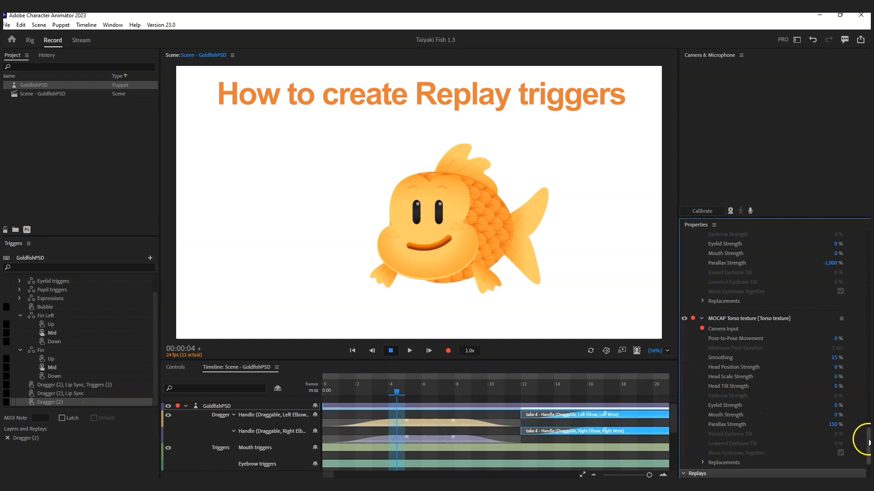
Step: Delete the Dragger (2), Lip Sync replay from the Replays list
scroll(728, 419, down, 3)
click(701, 404)
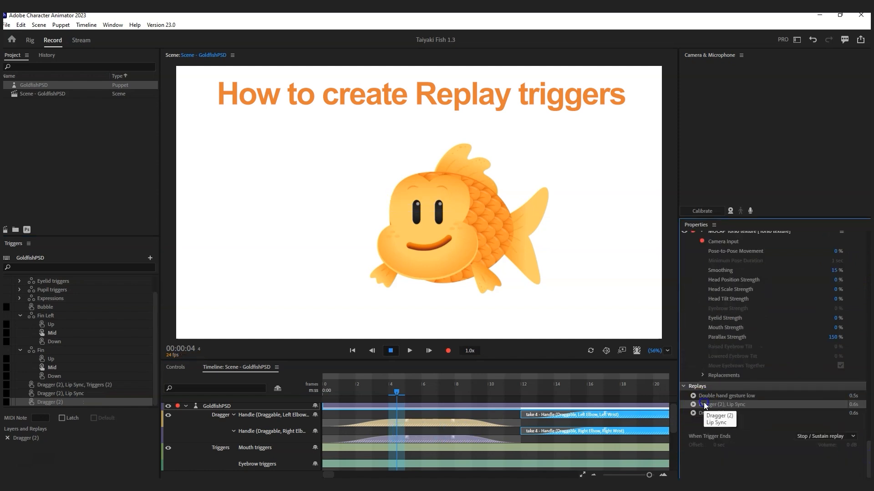
key(Delete)
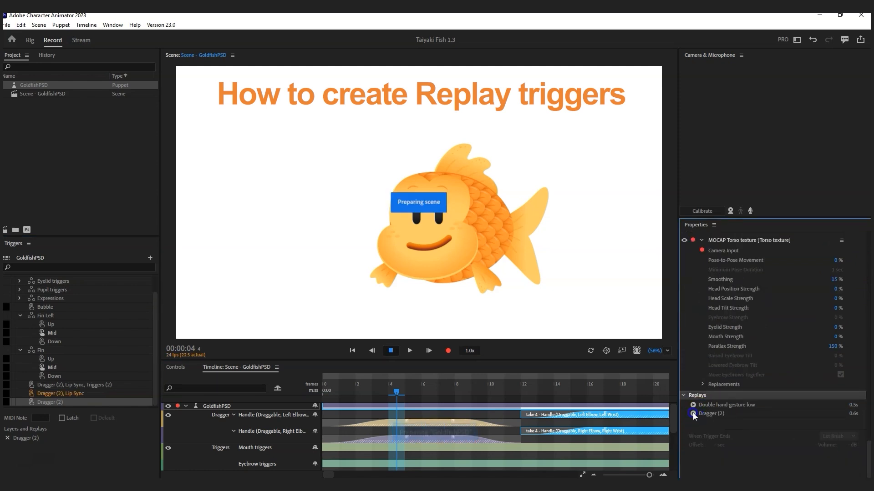
Step: Preview the Dragger (2) replay and rename it 'Double hand gesture mid'
click(693, 415)
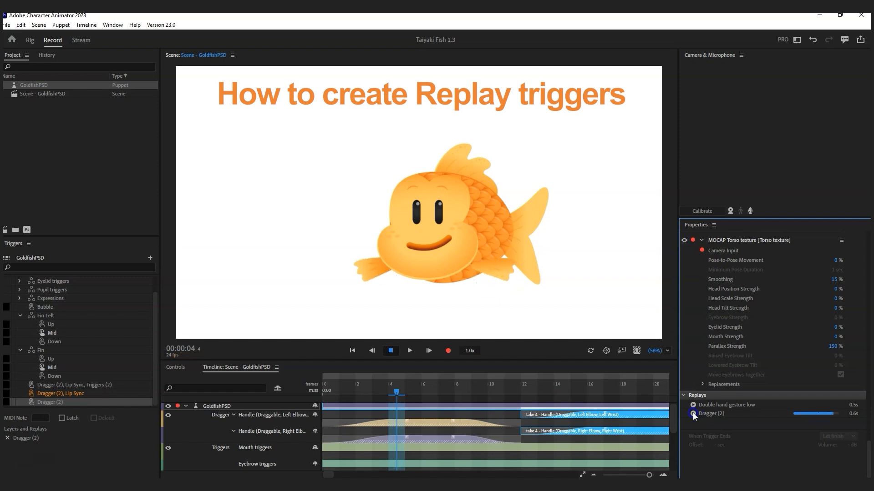
double_click(710, 415)
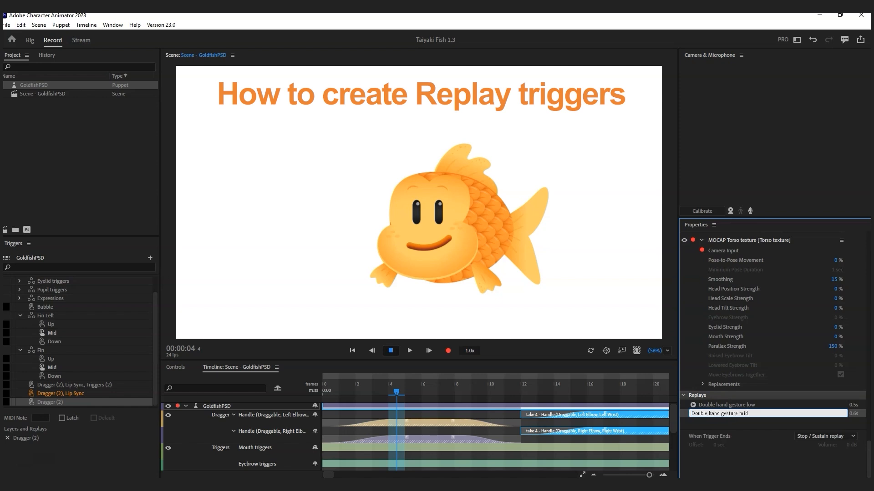
text(Double hand gesture mid)
key(Return)
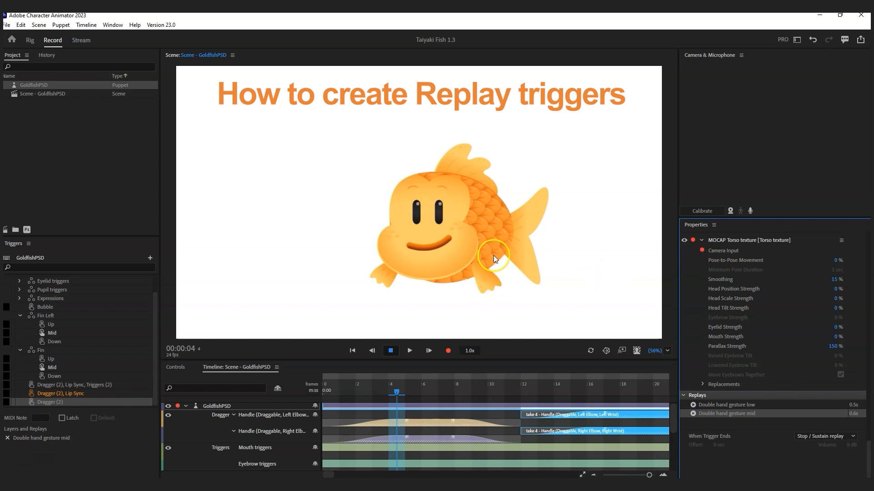
click(44, 437)
click(36, 463)
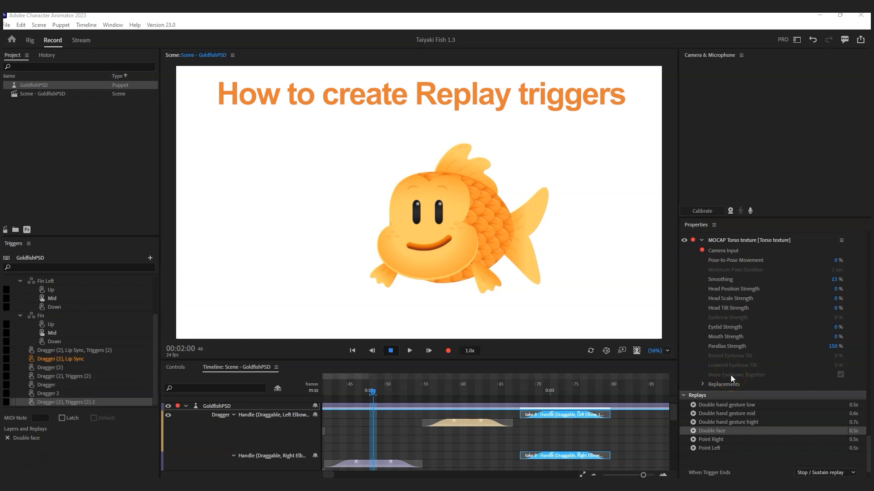
click(693, 405)
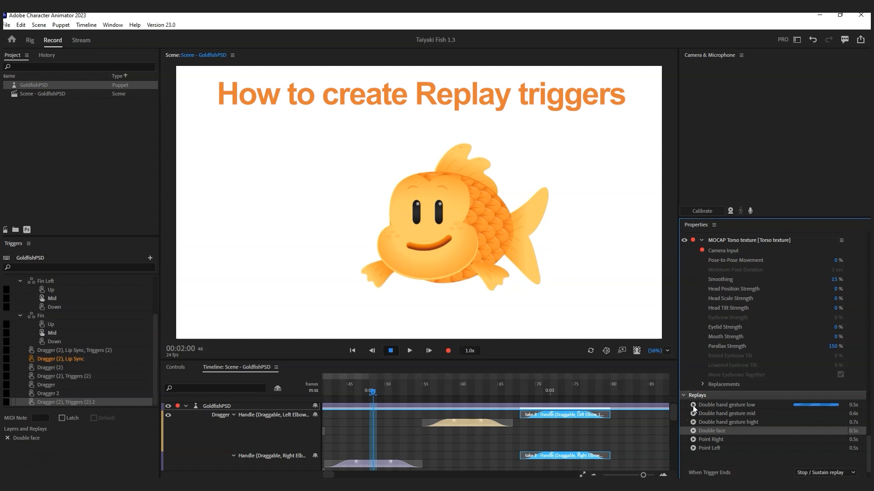
click(693, 414)
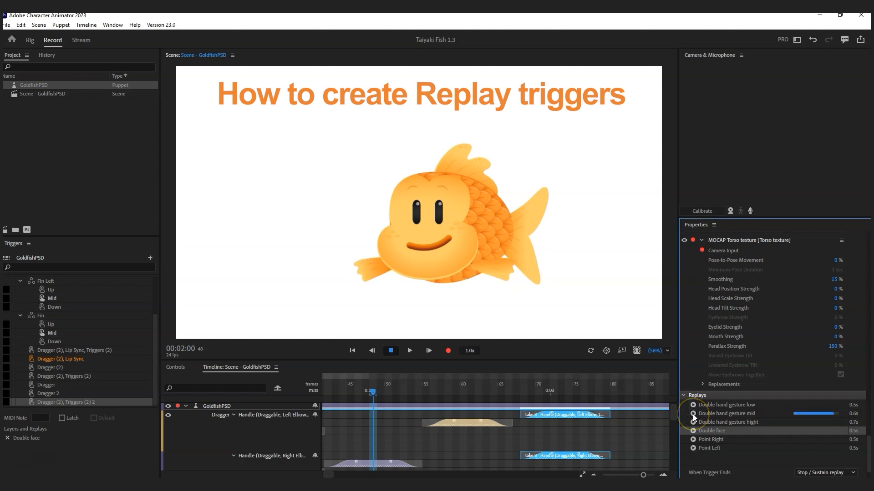
click(693, 422)
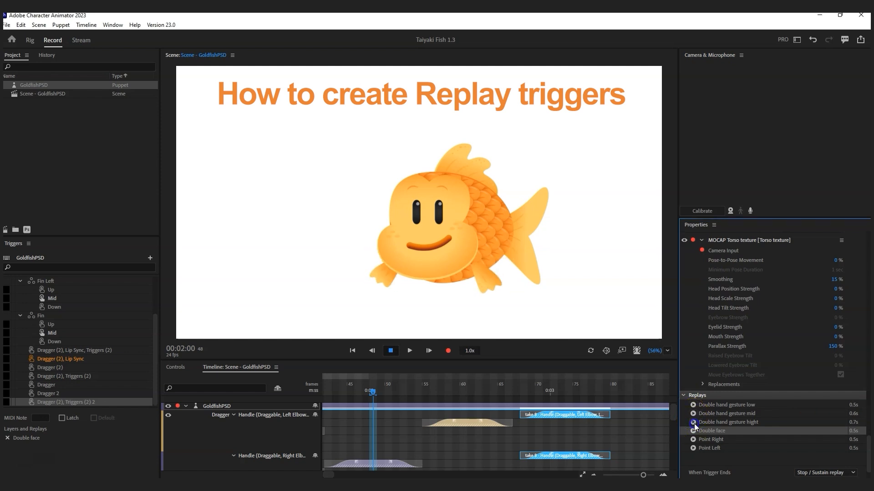
click(693, 430)
click(693, 430)
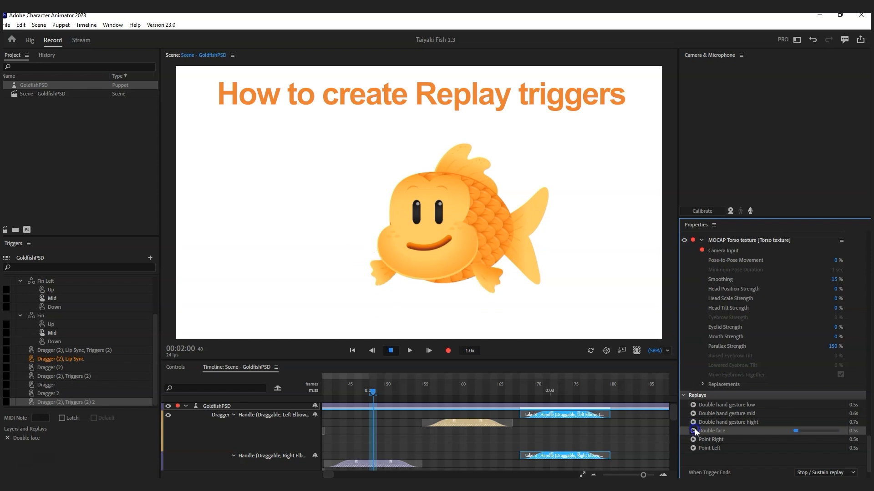
click(694, 429)
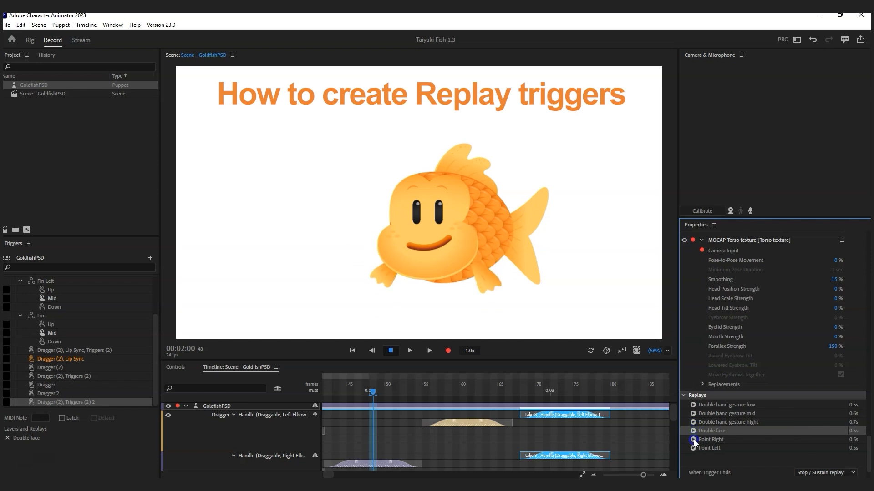
click(693, 440)
click(693, 440)
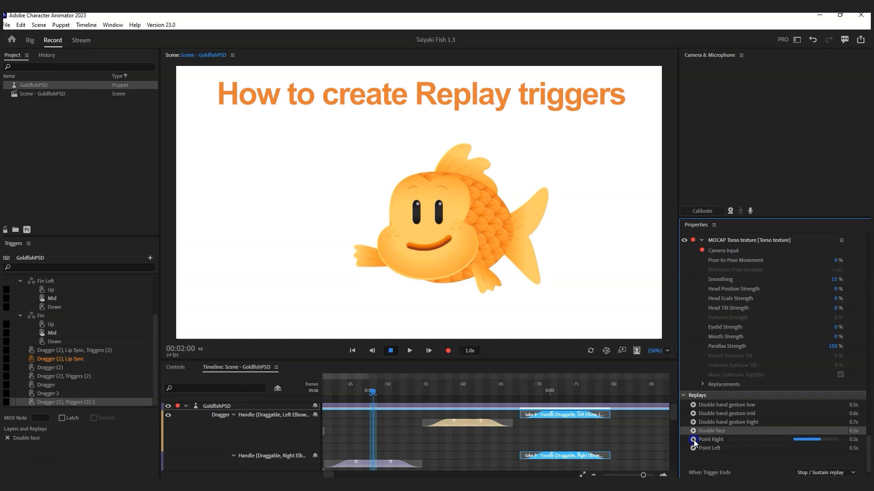
click(692, 448)
click(693, 449)
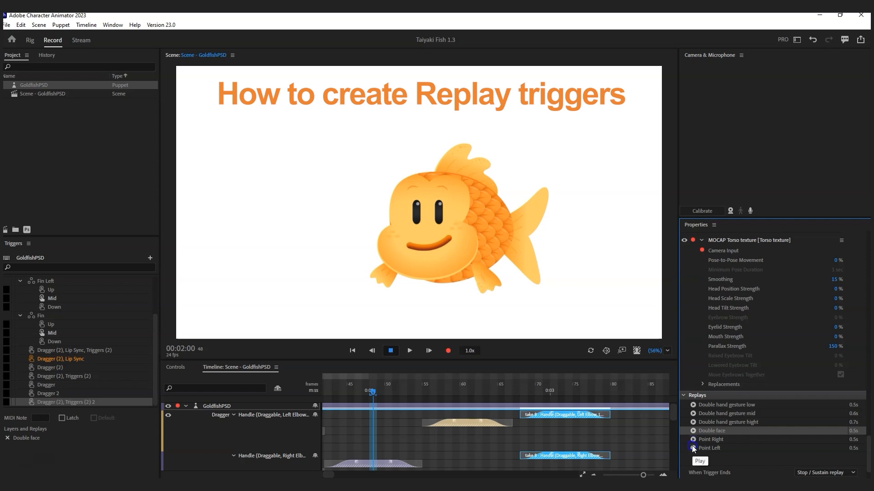
click(693, 449)
click(694, 440)
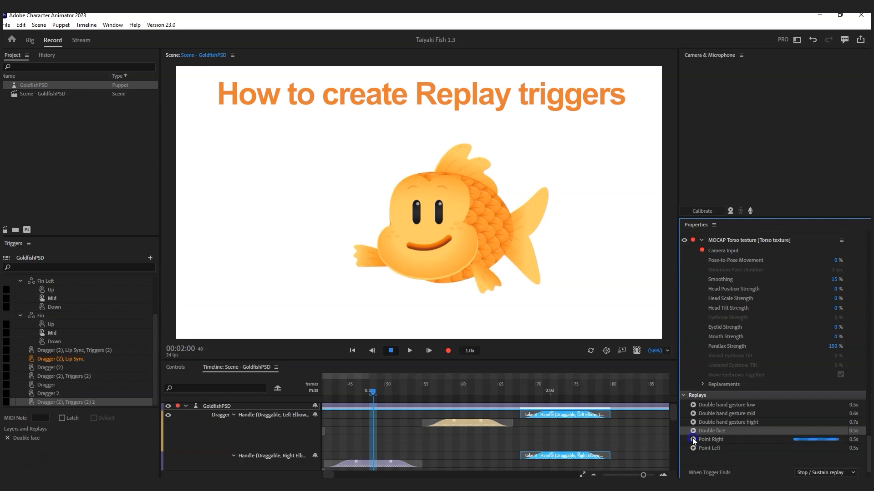
click(693, 448)
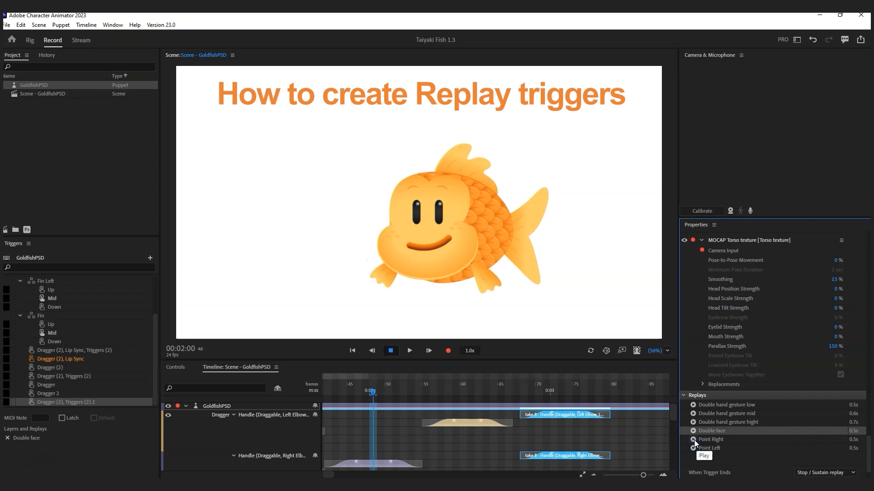
click(490, 288)
mouse_move(488, 289)
mouse_down()
mouse_move(478, 287)
mouse_move(496, 280)
mouse_move(433, 300)
mouse_move(499, 284)
mouse_move(481, 282)
mouse_up()
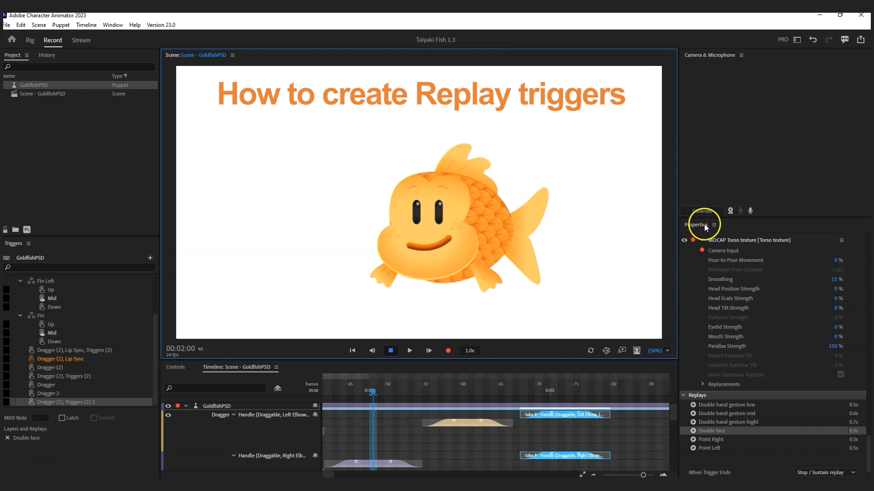
Step: Enable webcam Camera Input and play the Double hand gesture mid replay live
click(733, 211)
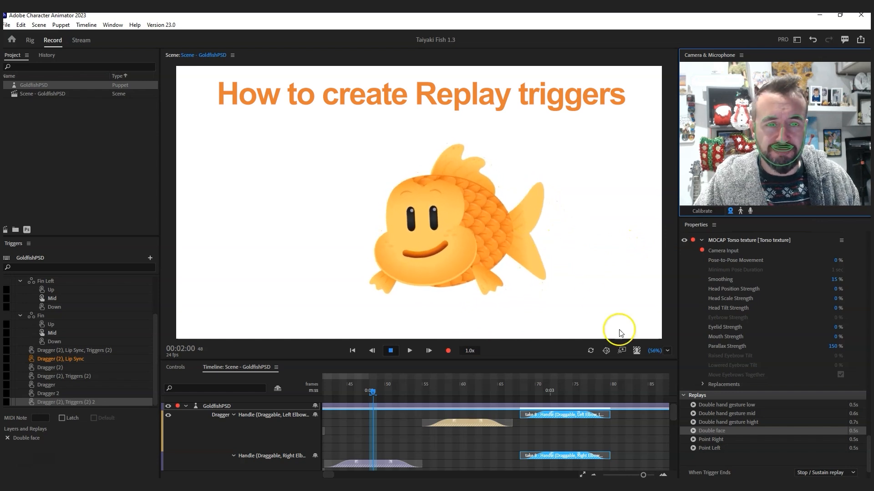
click(693, 414)
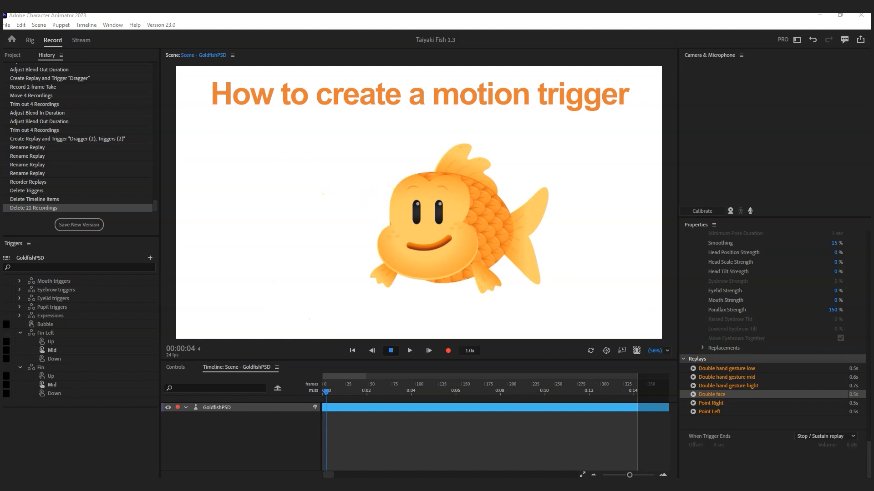
click(14, 56)
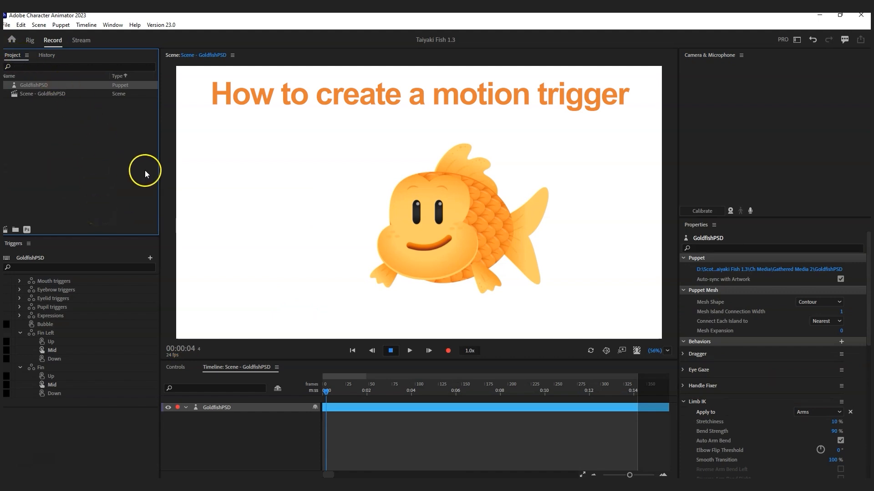
Step: In Rig, add a Transform behavior to the Bubble layer and rename it TransformBubble
click(175, 367)
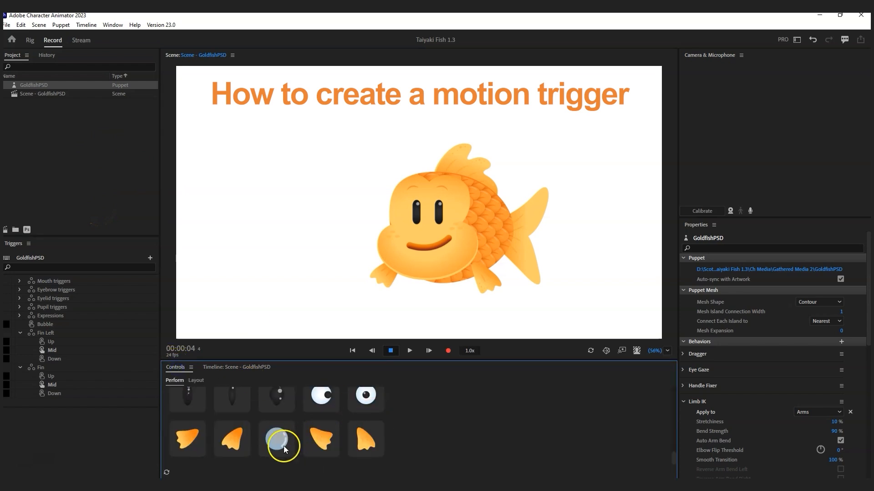
click(29, 40)
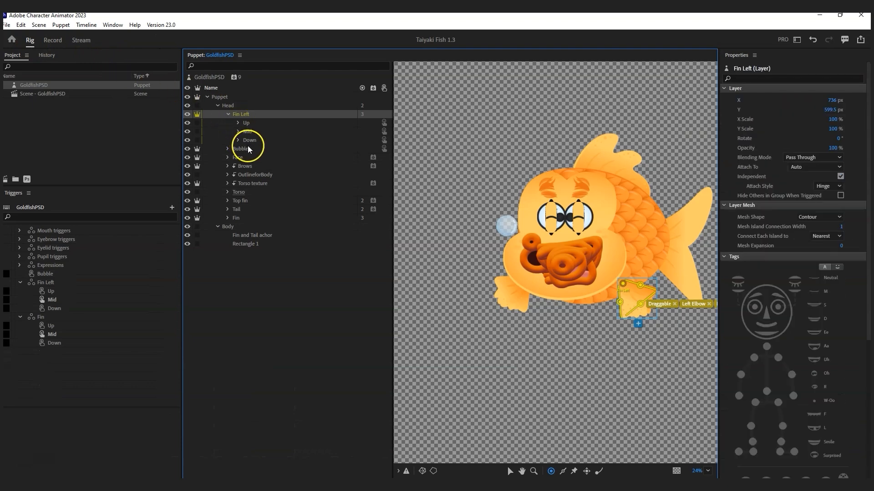
click(240, 148)
scroll(796, 319, down, 5)
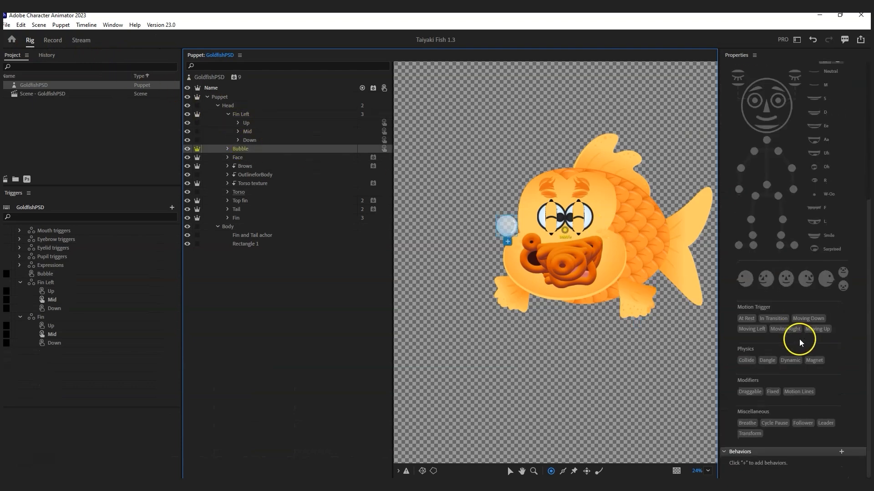
click(842, 451)
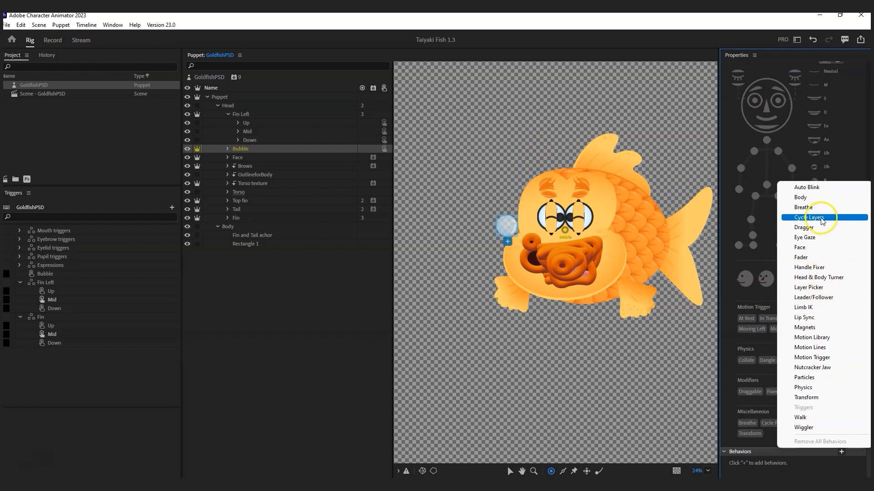
click(810, 398)
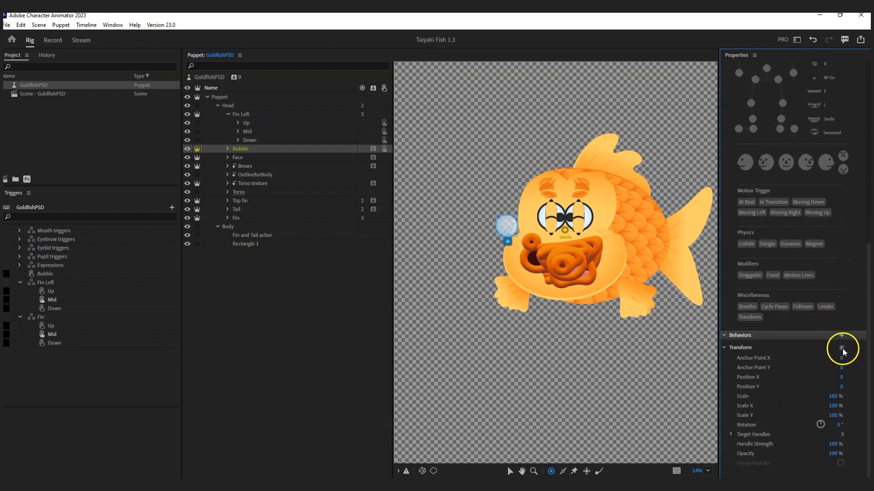
click(842, 347)
click(738, 370)
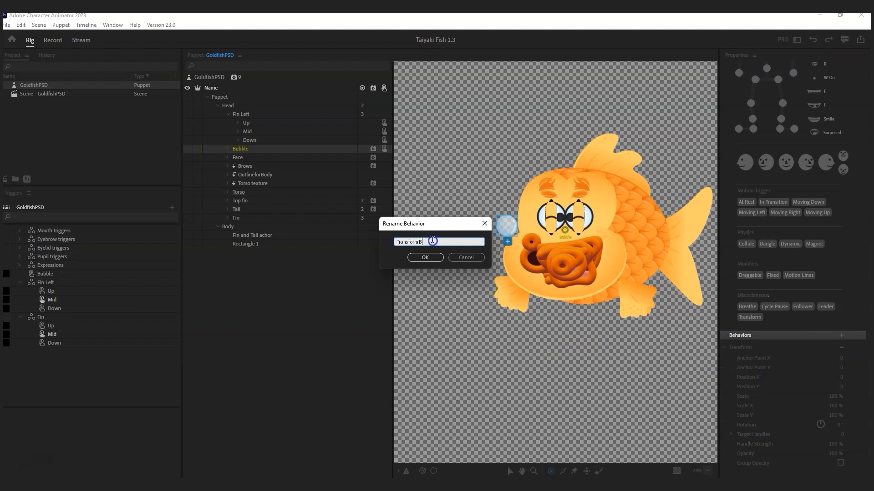
text(Bubble)
click(425, 258)
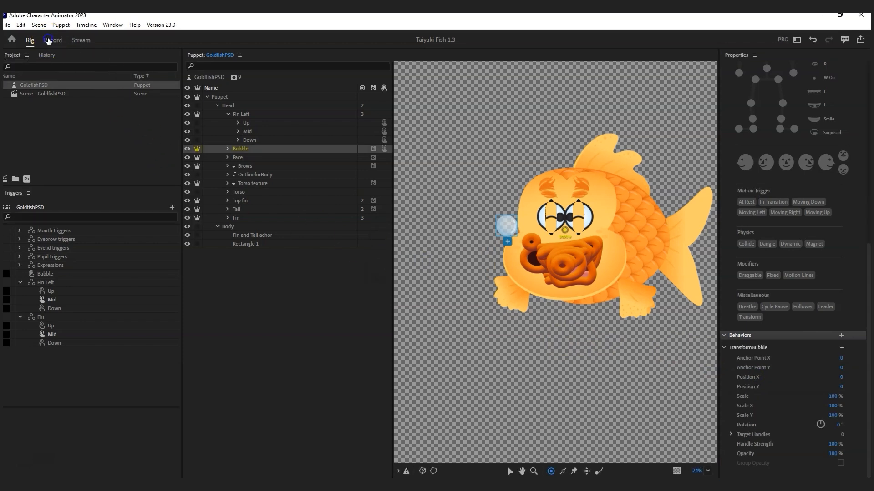
click(49, 41)
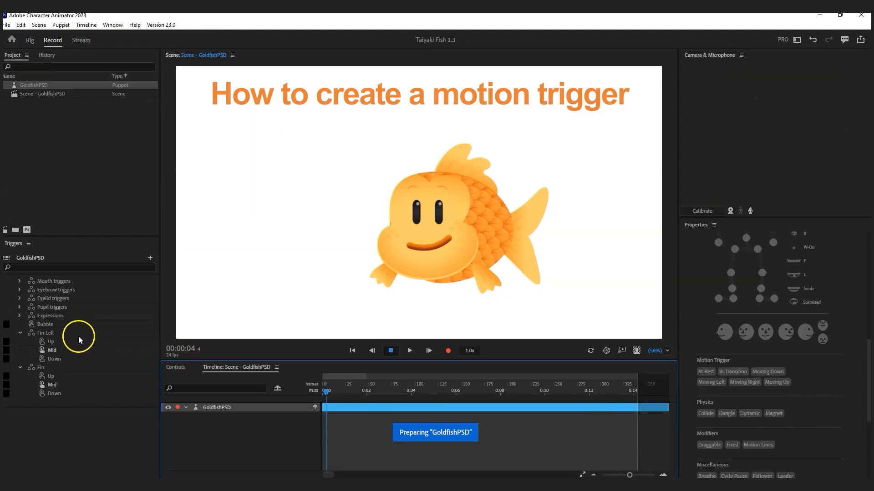
Step: Turn on Latch for the Bubble trigger
click(45, 324)
click(62, 418)
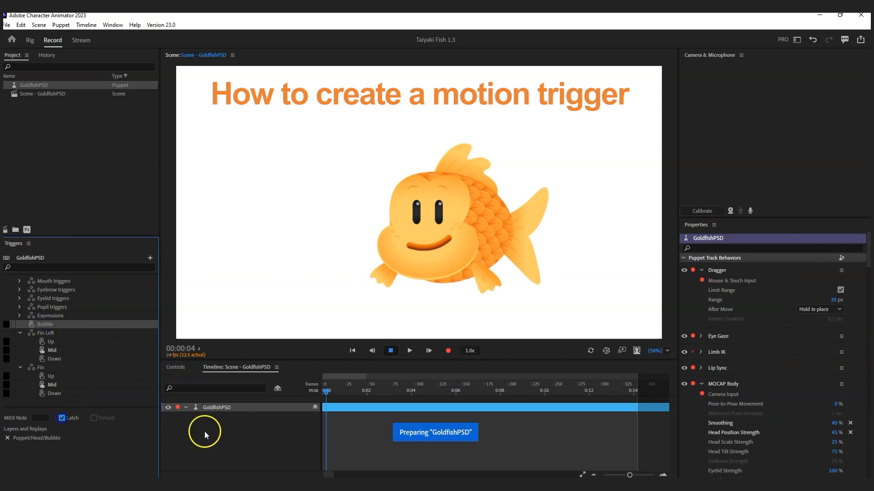
click(176, 367)
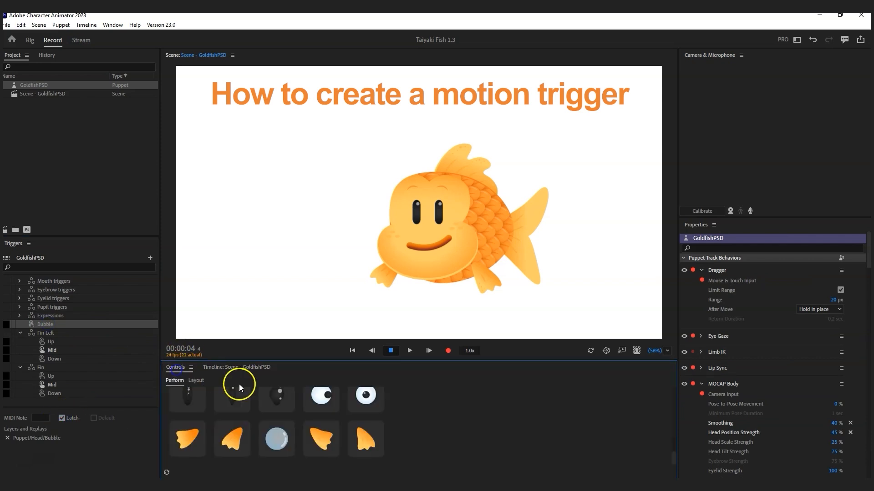
Step: Expand TransformBubble and enable keyframing for Position X/Y, Scale and Opacity
click(701, 384)
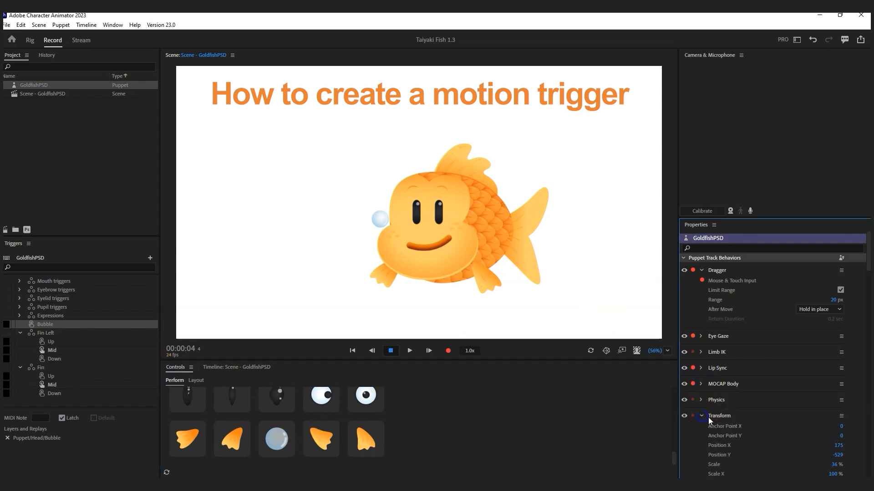
click(719, 419)
scroll(723, 420, down, 5)
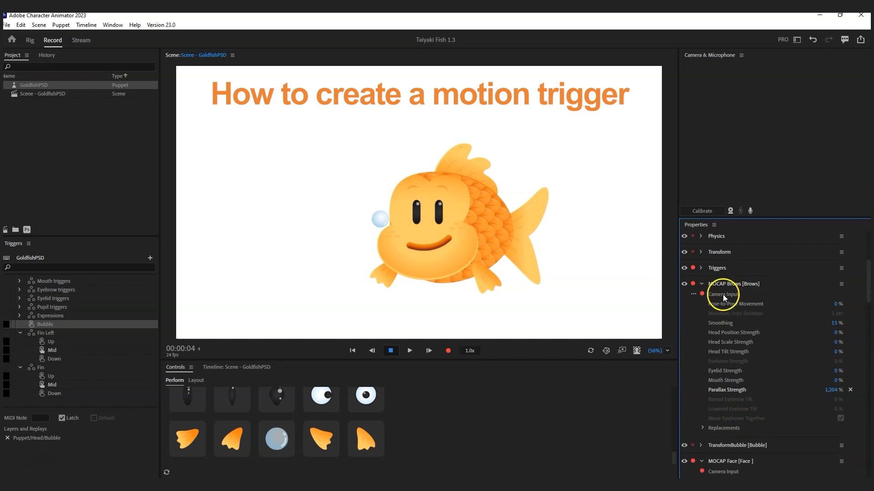
click(702, 284)
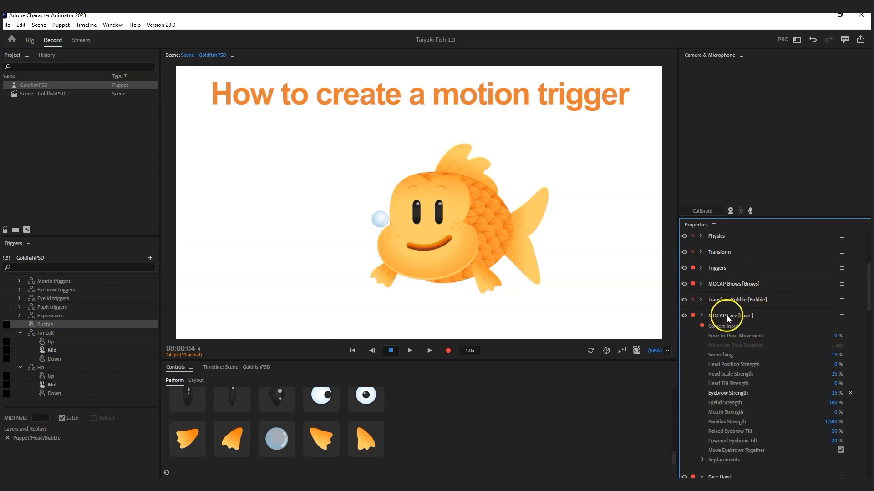
click(701, 331)
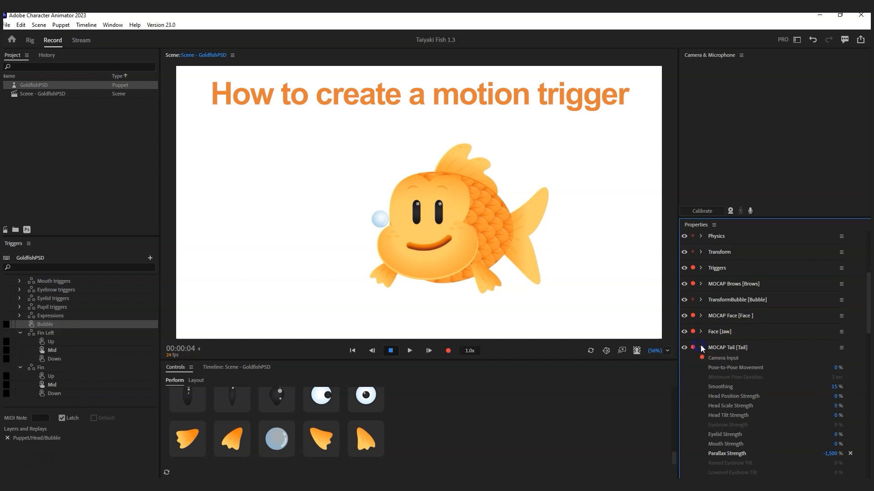
click(743, 303)
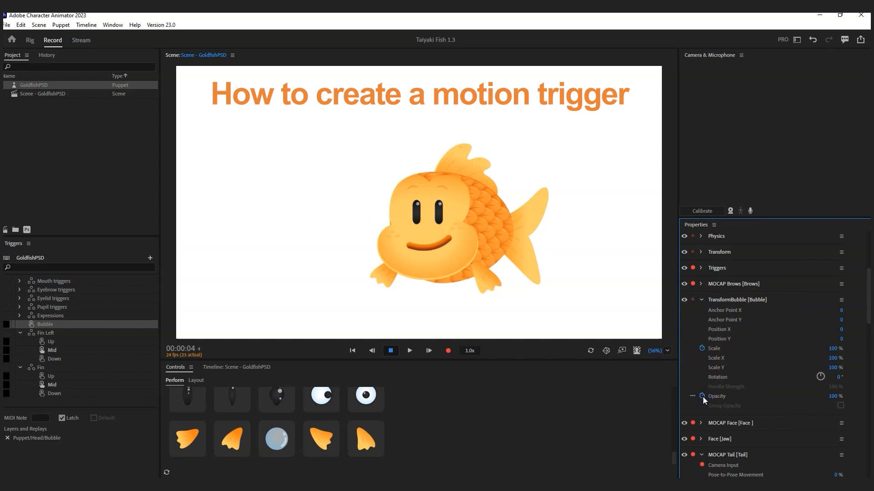
click(703, 338)
click(235, 367)
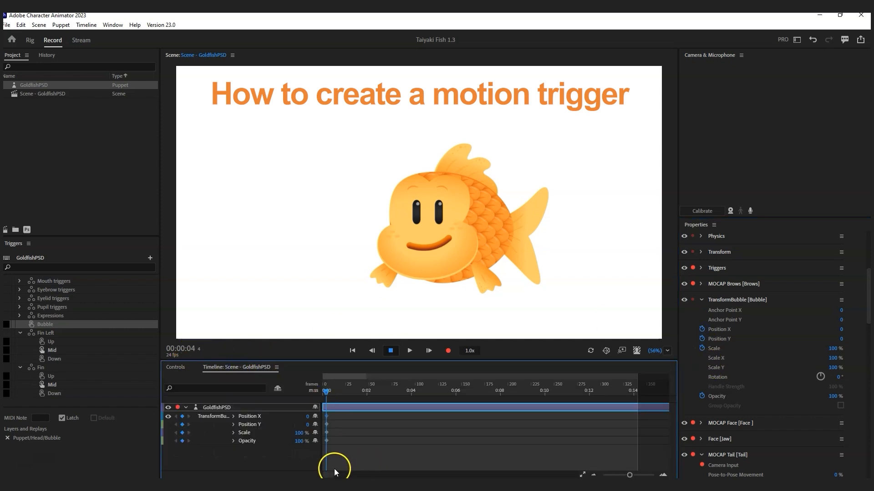
Step: Fire the Bubble trigger and record it as a 2-frame take
drag(629, 475, 640, 475)
click(175, 368)
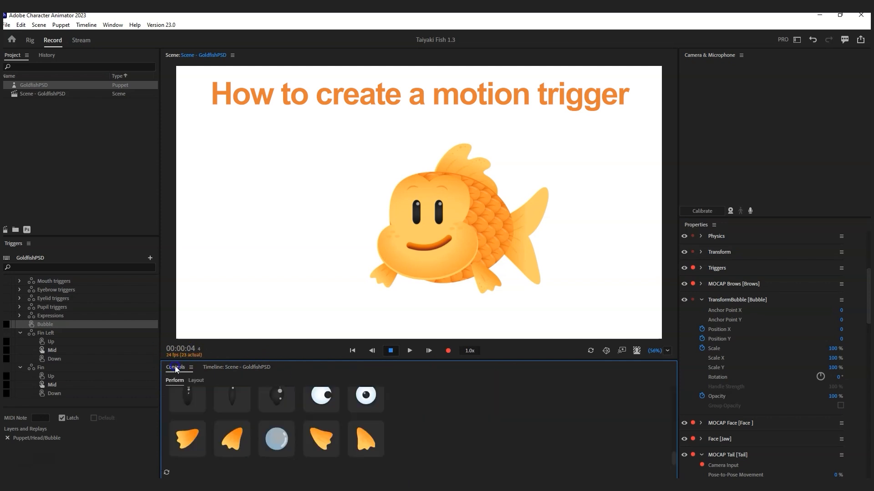
click(265, 398)
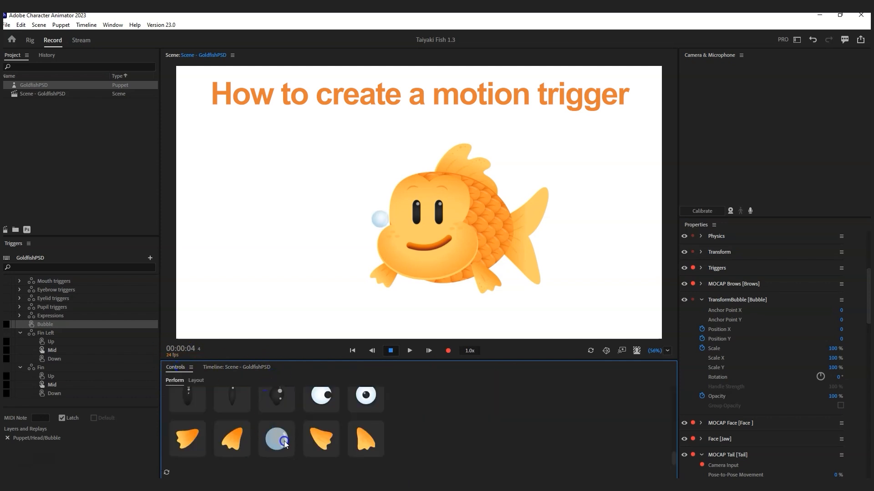
click(231, 368)
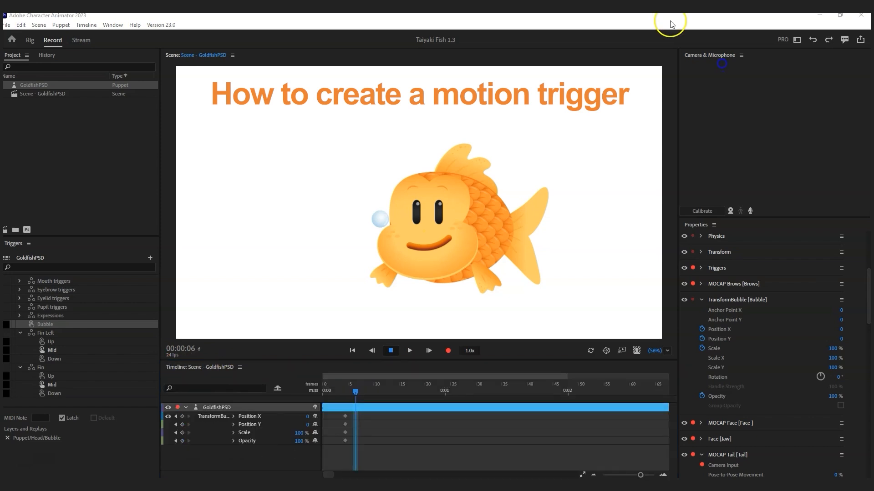
click(60, 24)
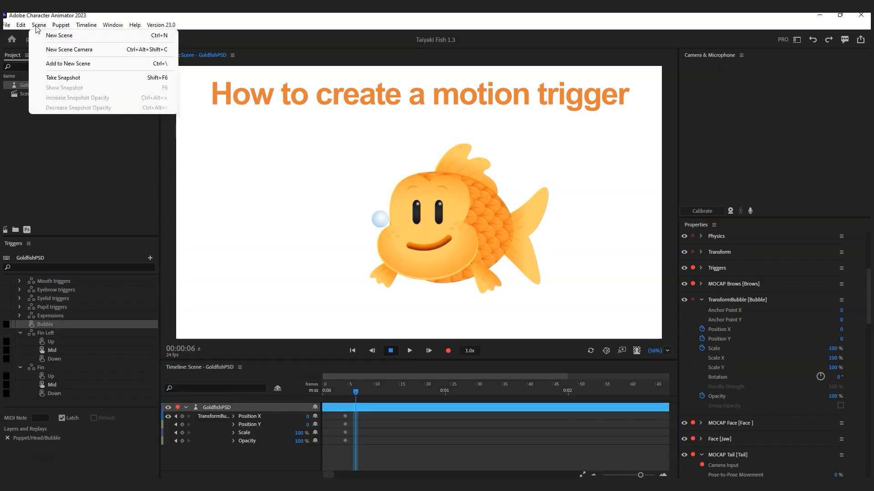
mouse_move(22, 26)
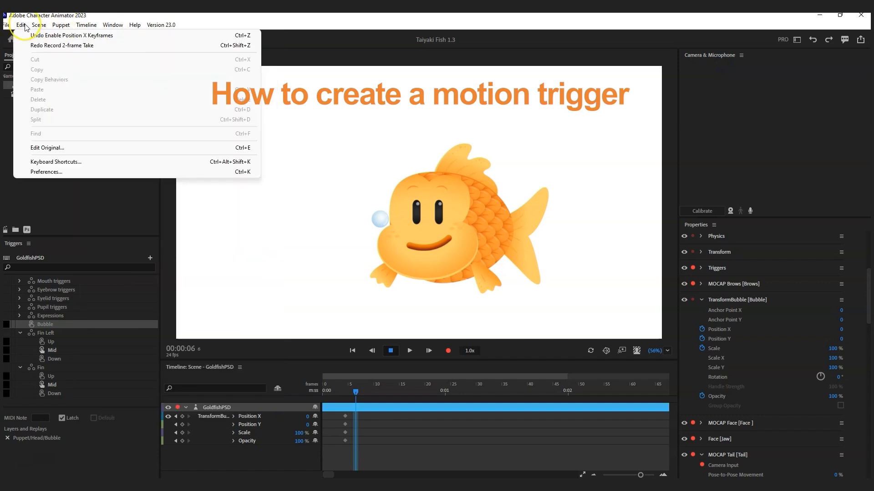
mouse_move(86, 25)
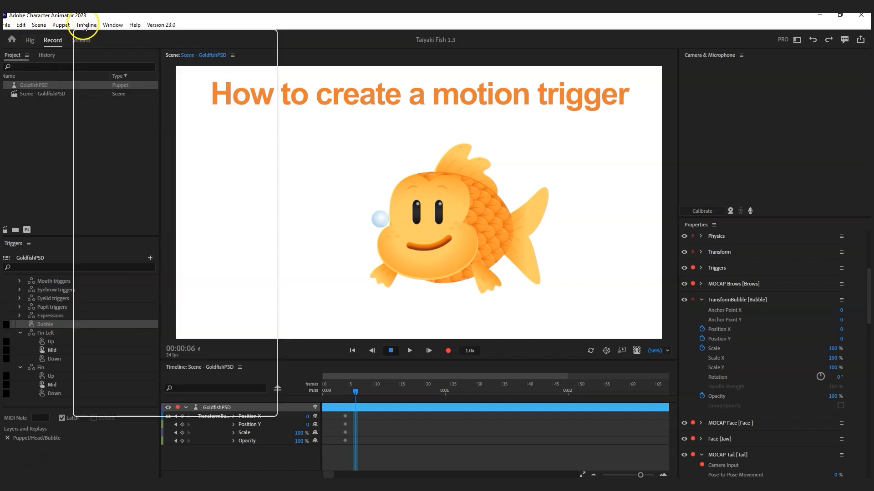
click(119, 171)
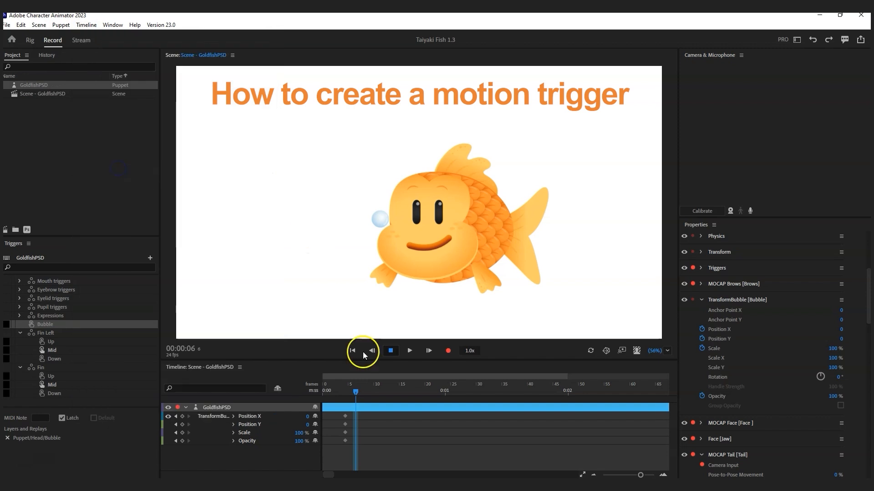
Step: Stretch the Bubble take to start at frame 0 and last about two seconds
drag(354, 416, 325, 415)
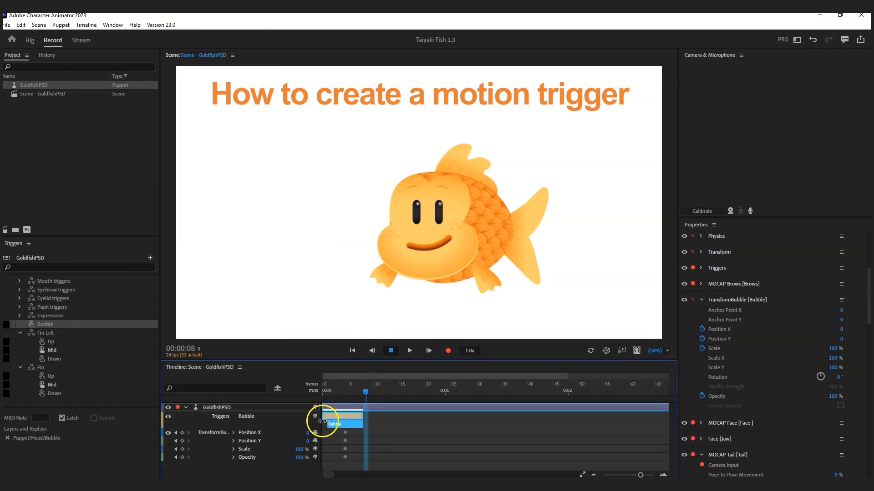
drag(363, 414, 367, 394)
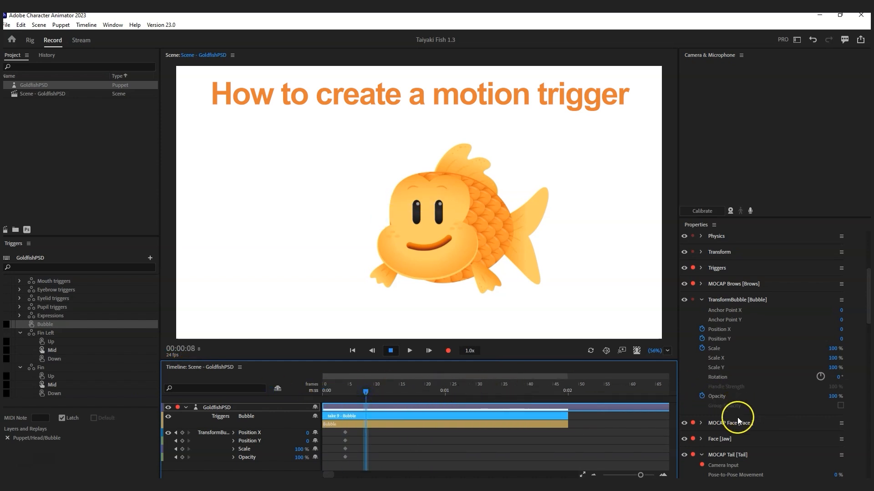
scroll(729, 429, down, 10)
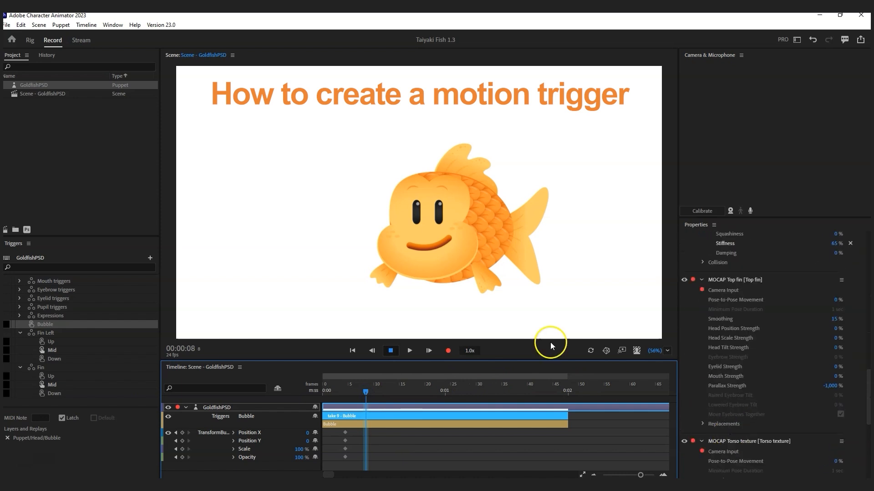
scroll(728, 359, down, 3)
scroll(720, 394, up, 10)
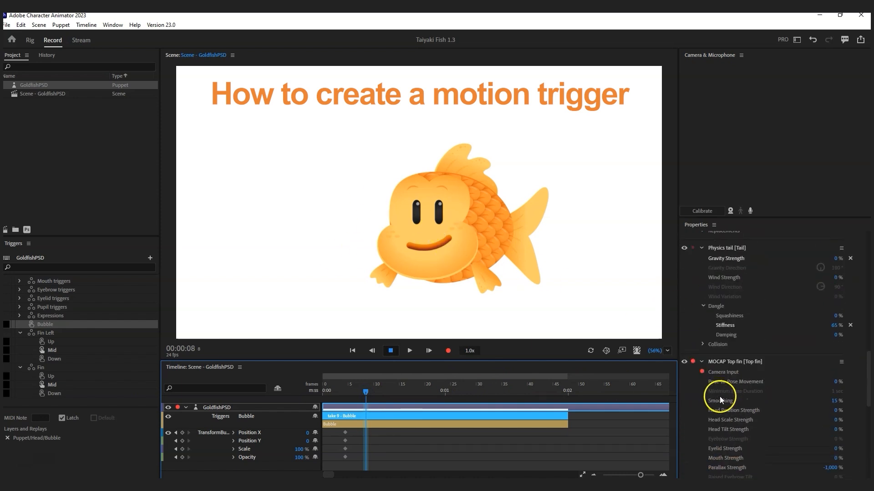
scroll(722, 387, up, 3)
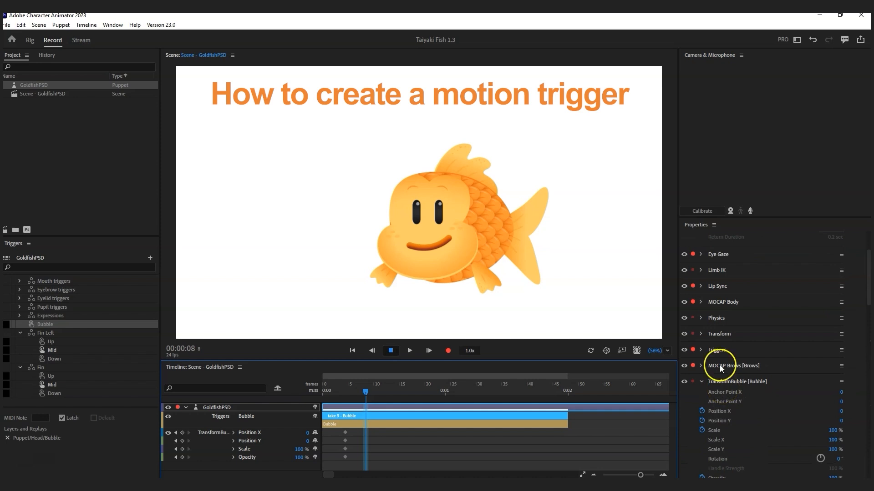
Step: Disable Triggers recording and select the bubble's four transform keyframes at frame 0
click(693, 350)
click(417, 309)
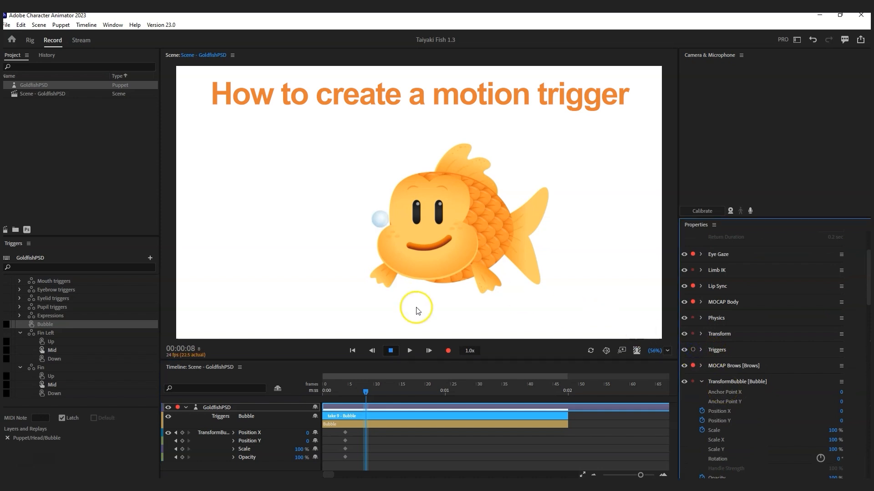
drag(346, 440, 339, 464)
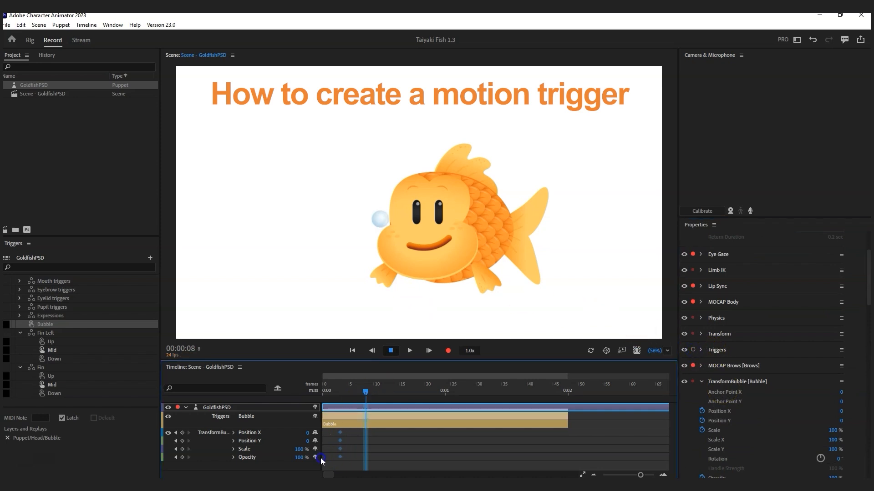
click(328, 391)
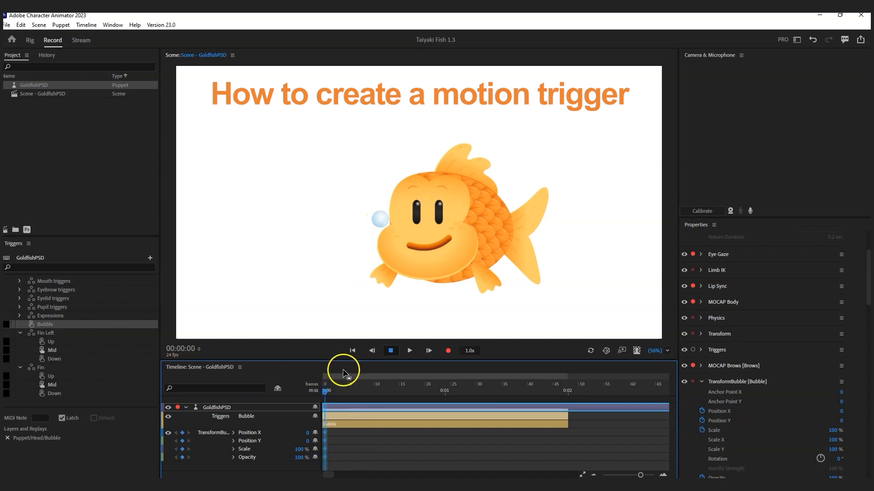
Step: Add an Opacity keyframe at frame 47 and raise the bubble's Position Y to about -838
drag(330, 391, 567, 396)
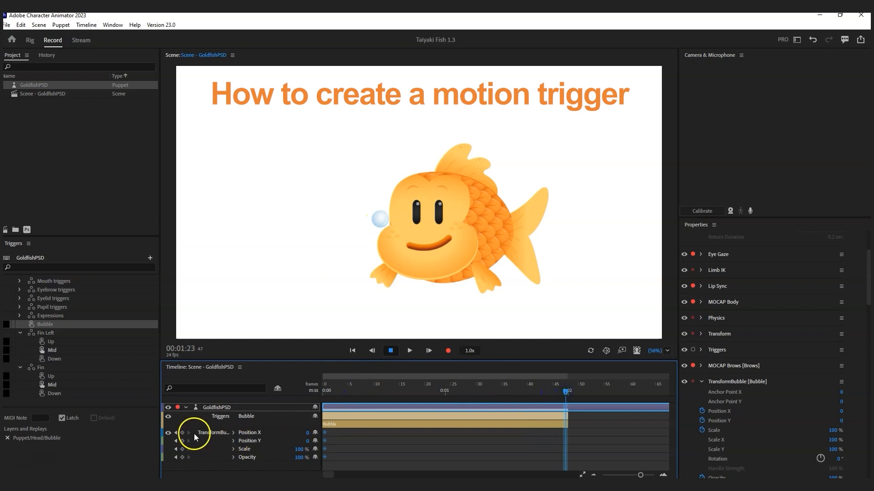
click(183, 458)
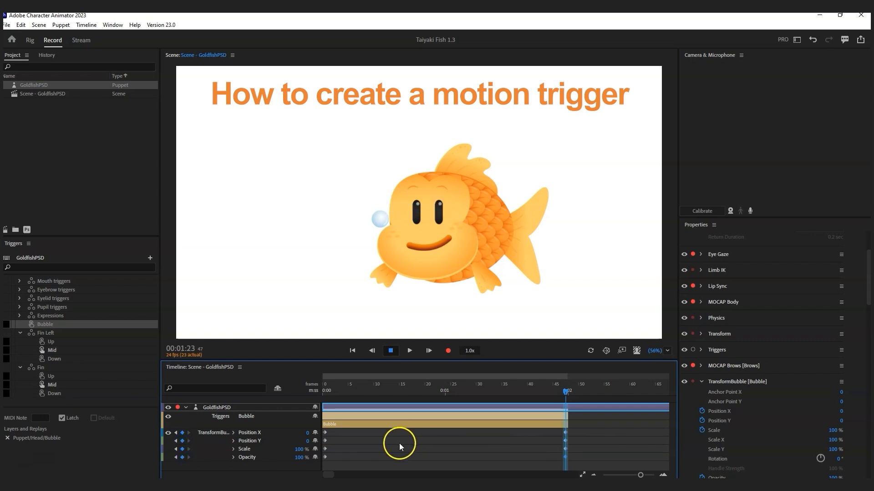
click(308, 441)
drag(262, 440, 58, 441)
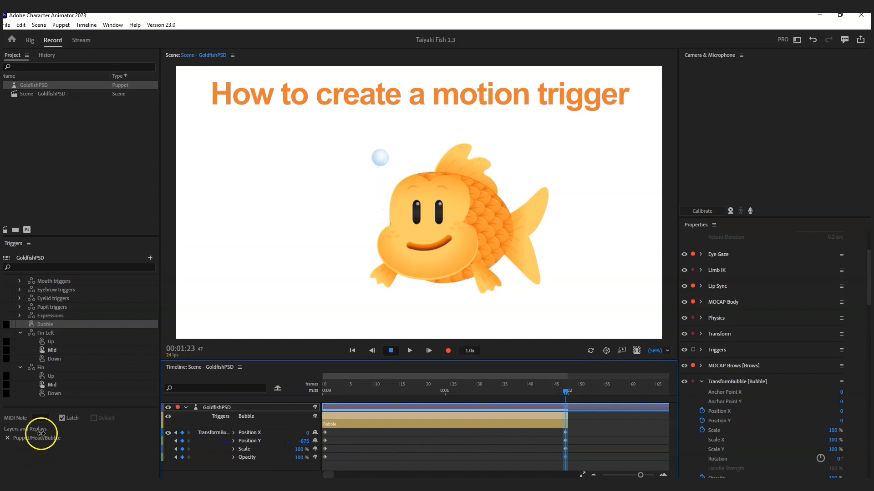
click(299, 443)
drag(284, 443, 244, 442)
click(324, 391)
Step: Play back the rise and review the end keyframes around frames 10, 34 and 42
click(410, 350)
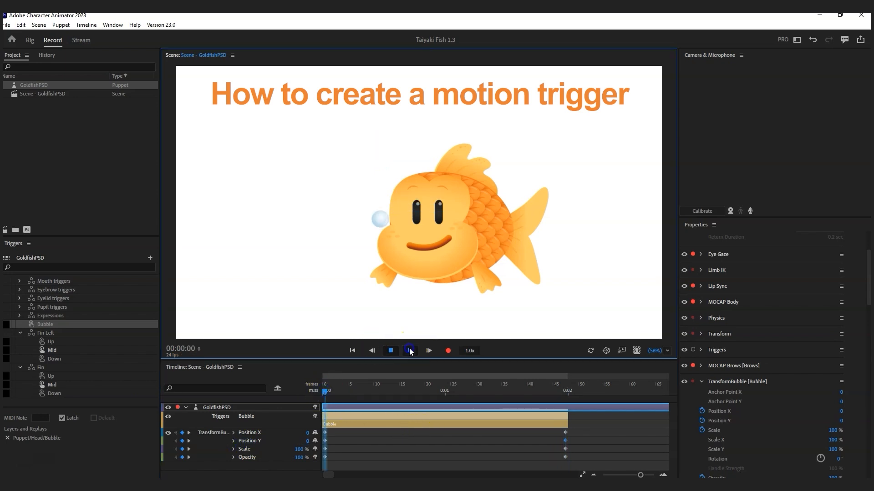
click(391, 350)
drag(575, 431, 565, 458)
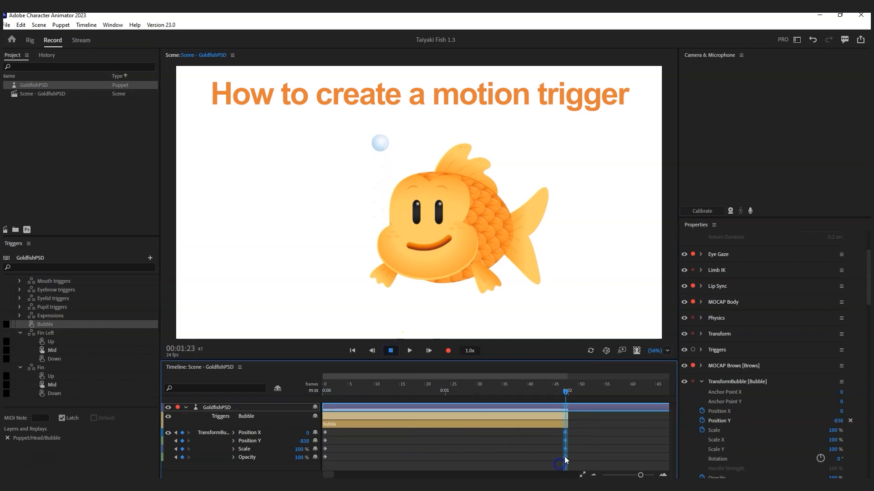
click(325, 391)
click(409, 351)
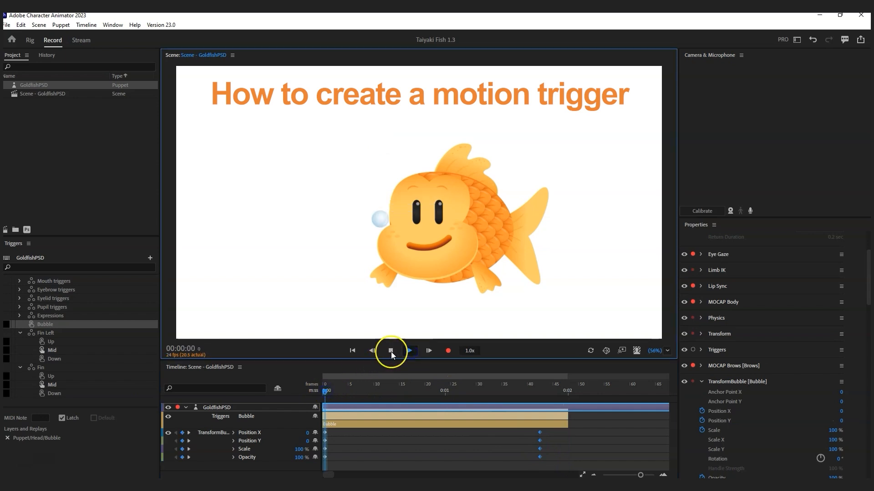
click(391, 351)
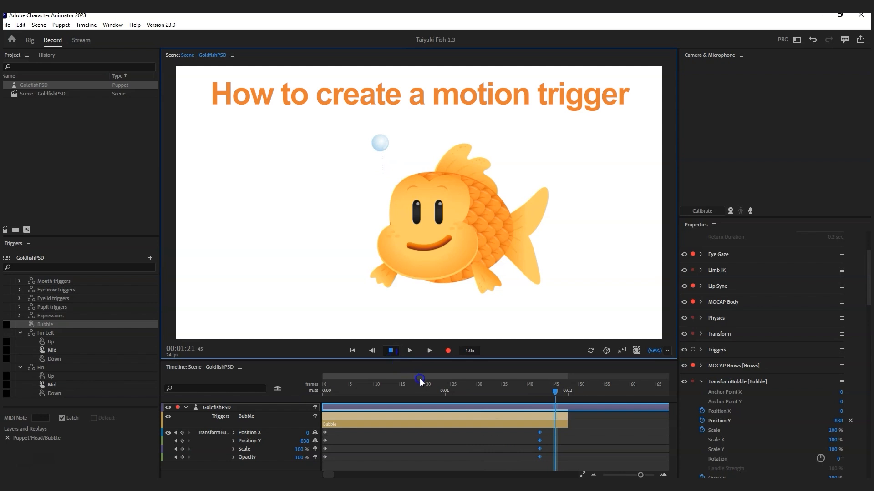
drag(420, 387, 375, 387)
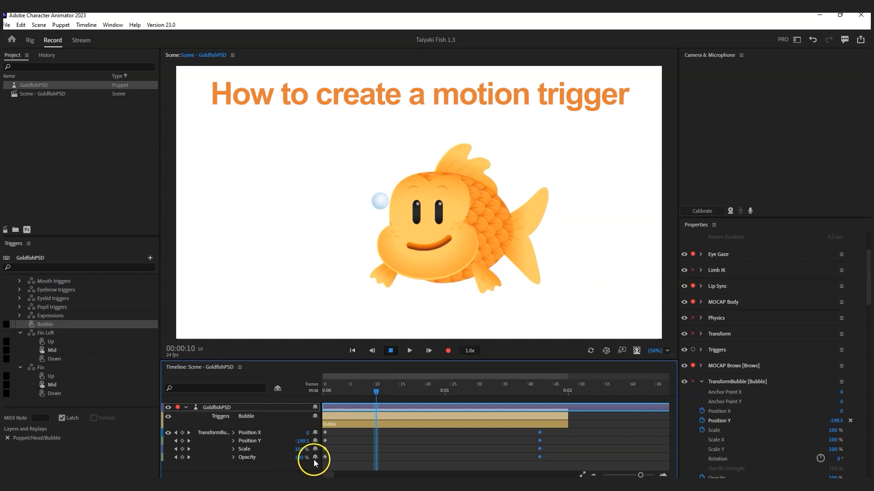
click(493, 390)
click(500, 390)
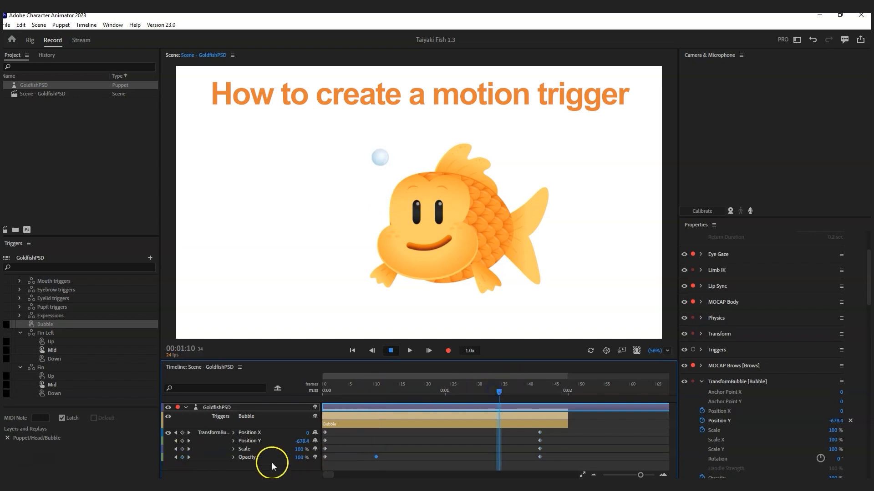
click(540, 391)
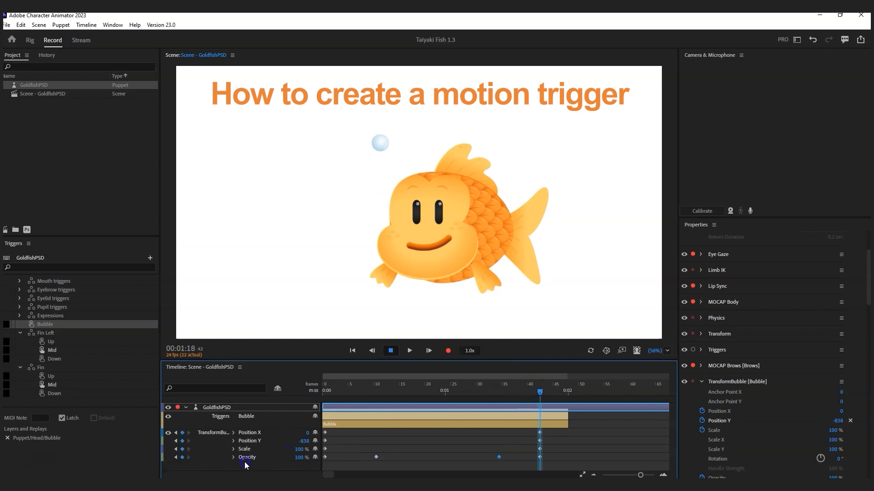
Step: Set the bubble's Opacity to 0 at frame 42 and at frame 0, then preview
click(300, 459)
text(0)
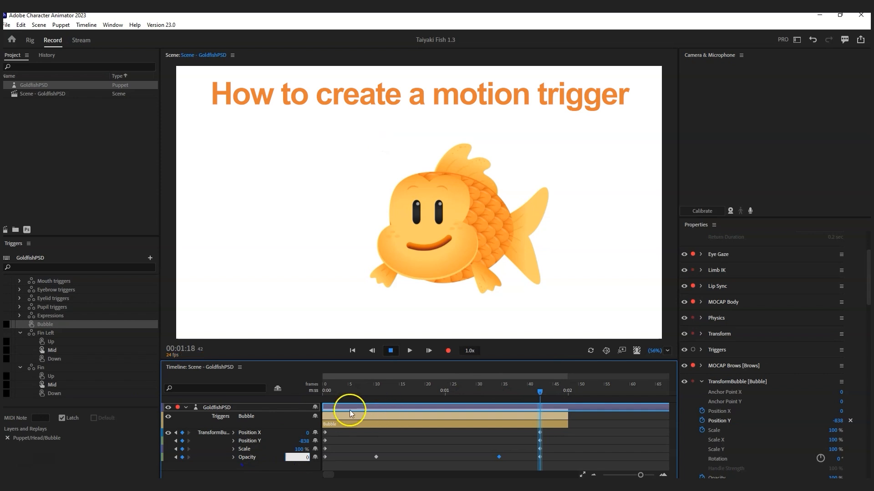
click(326, 390)
click(297, 457)
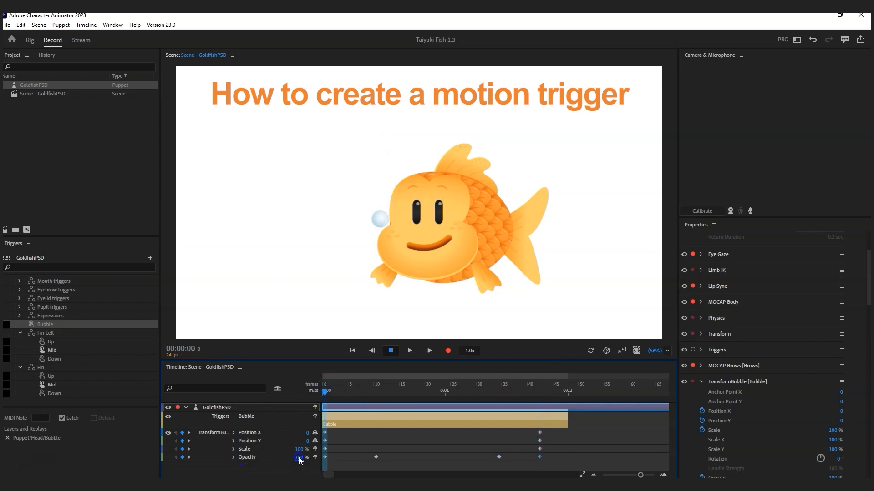
text(0)
mouse_move(326, 390)
mouse_down()
mouse_move(403, 392)
mouse_move(325, 392)
mouse_up()
click(409, 351)
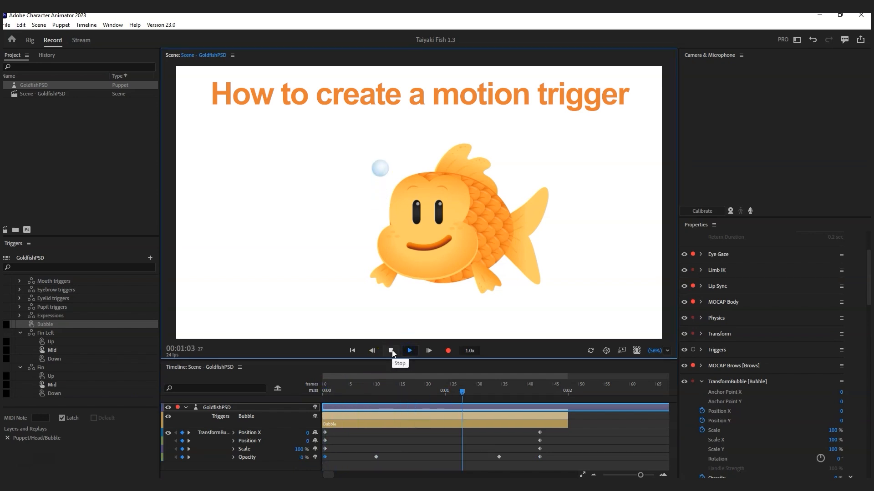
click(392, 351)
click(326, 391)
click(377, 390)
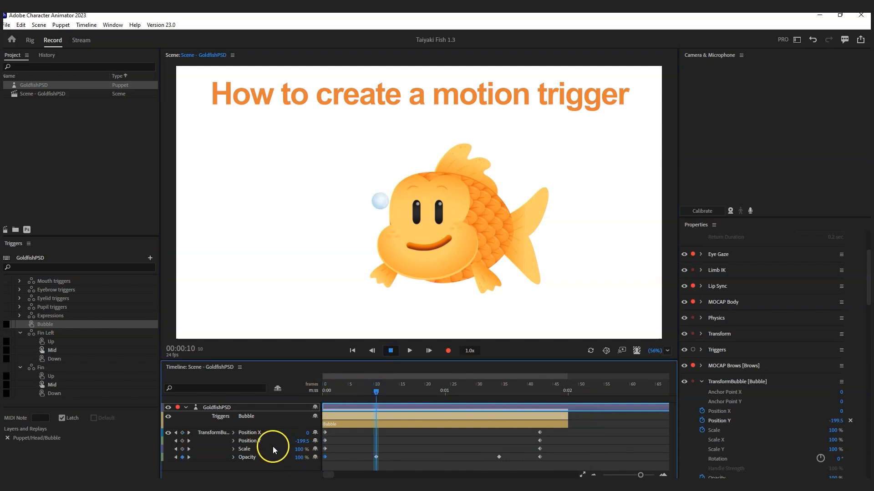
click(499, 392)
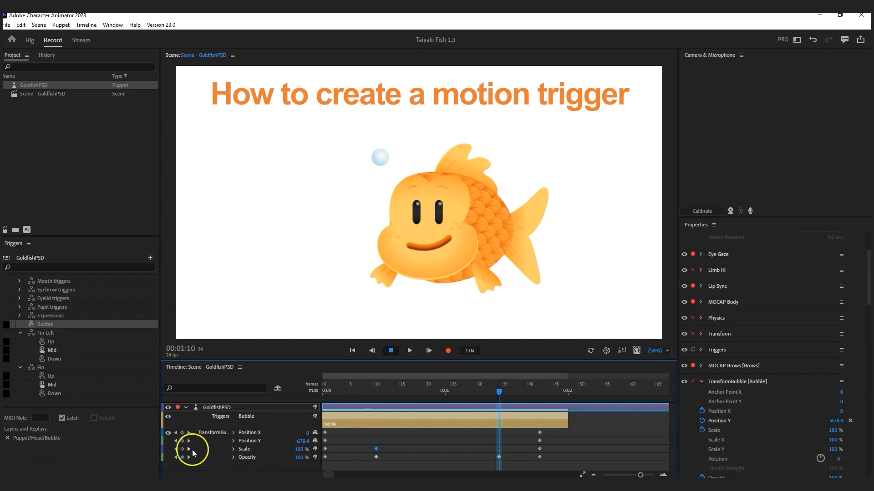
click(328, 391)
Step: Set the bubble's Scale to 20% at frames 0 and 42, then play back
click(301, 448)
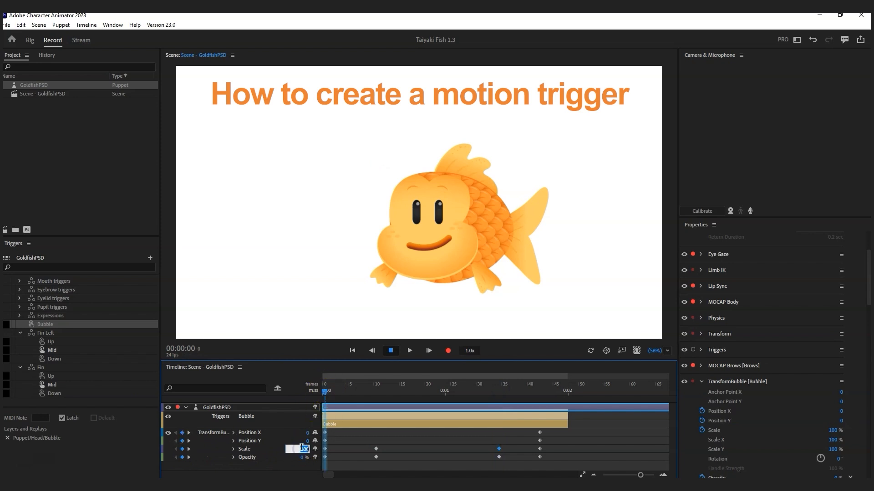
text(20)
key(Return)
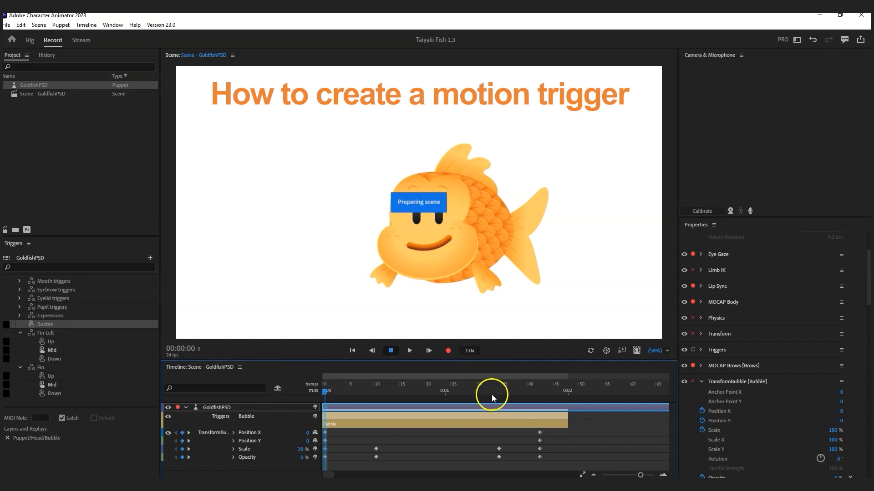
click(539, 391)
click(301, 449)
key(Return)
click(324, 392)
click(404, 351)
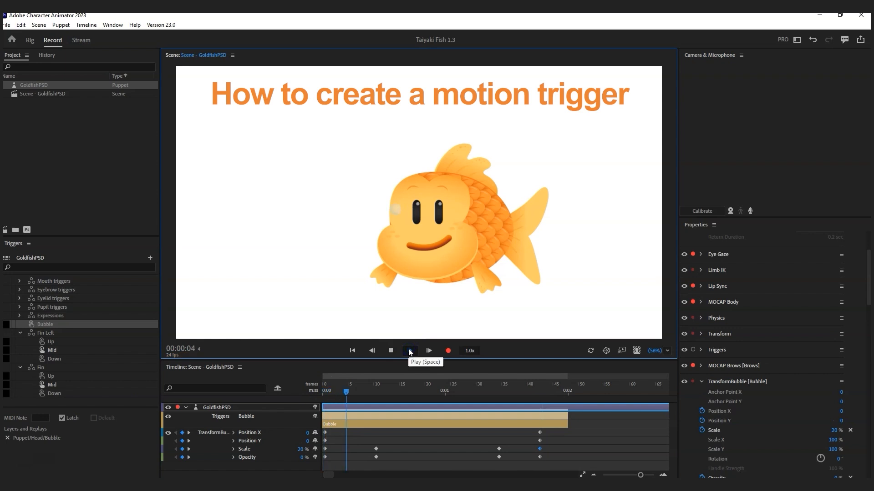
click(391, 351)
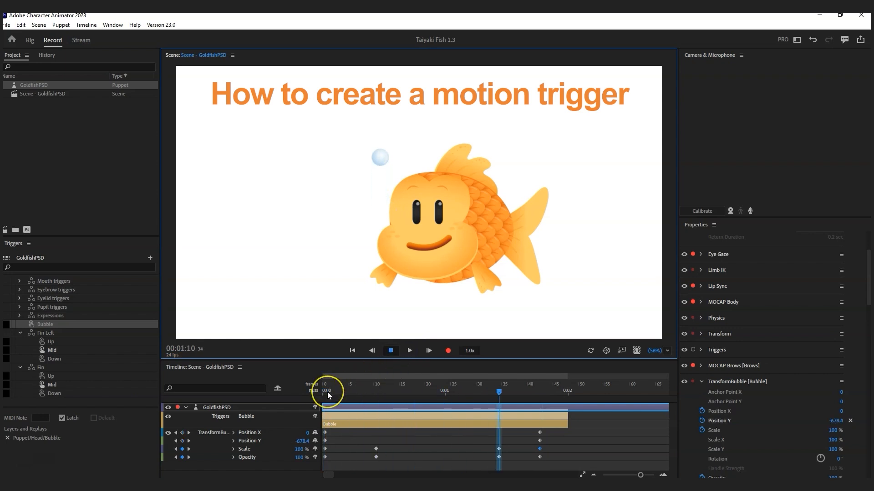
mouse_move(326, 392)
mouse_down()
mouse_move(535, 402)
mouse_move(321, 405)
mouse_up()
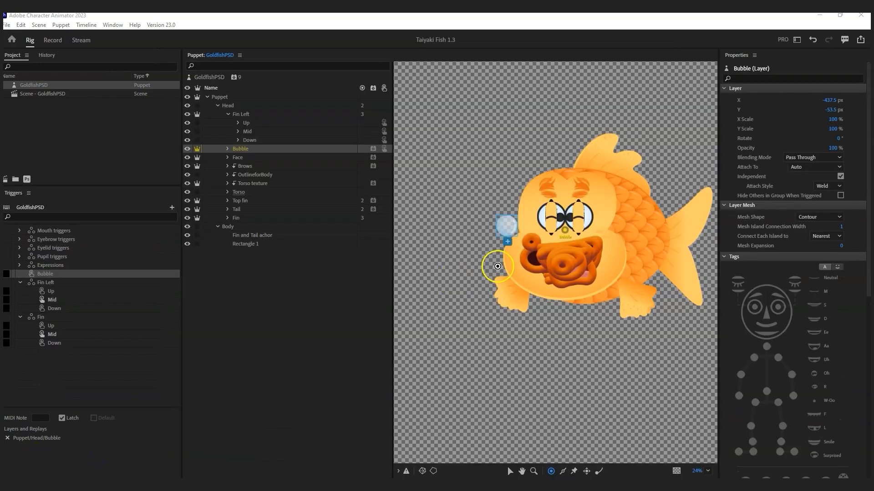
Step: Drag the Bubble handle onto the bubble's centre in Rig, nudging it slightly left
click(567, 235)
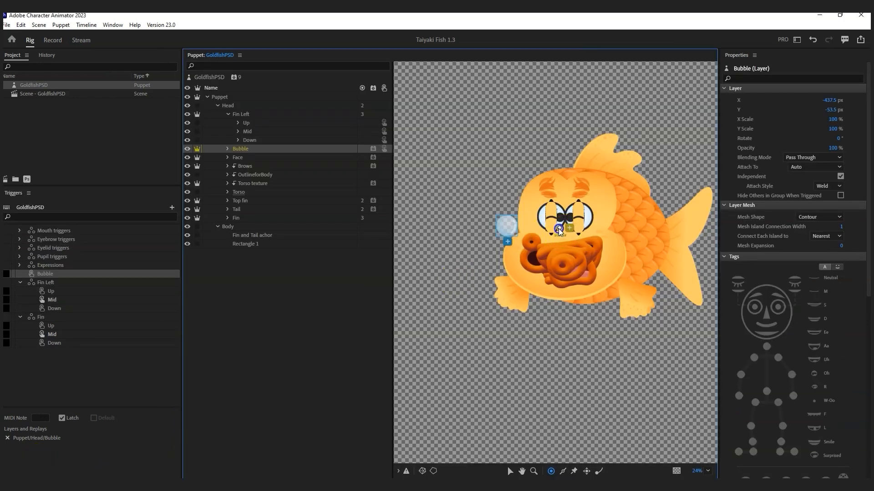
drag(532, 229, 508, 231)
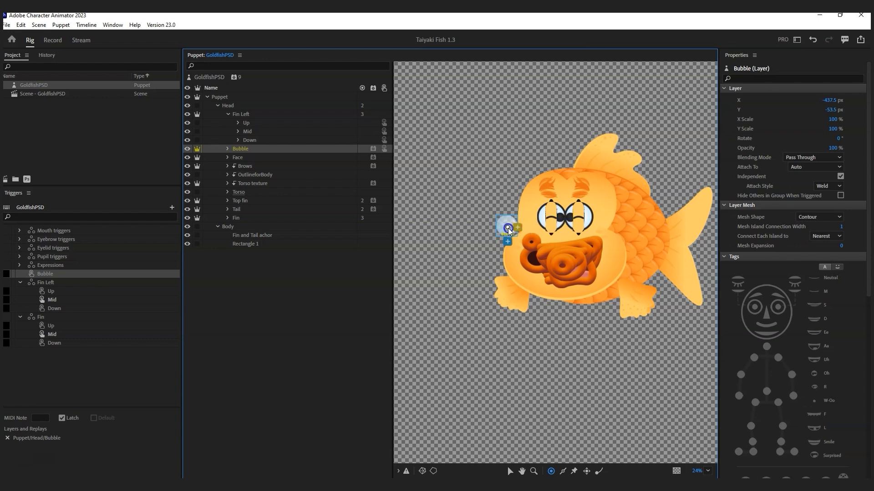
drag(508, 230, 506, 227)
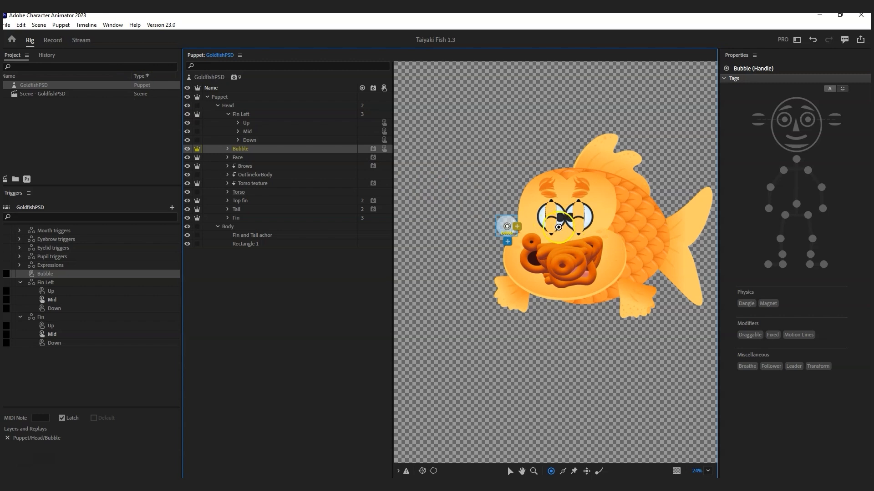
click(52, 41)
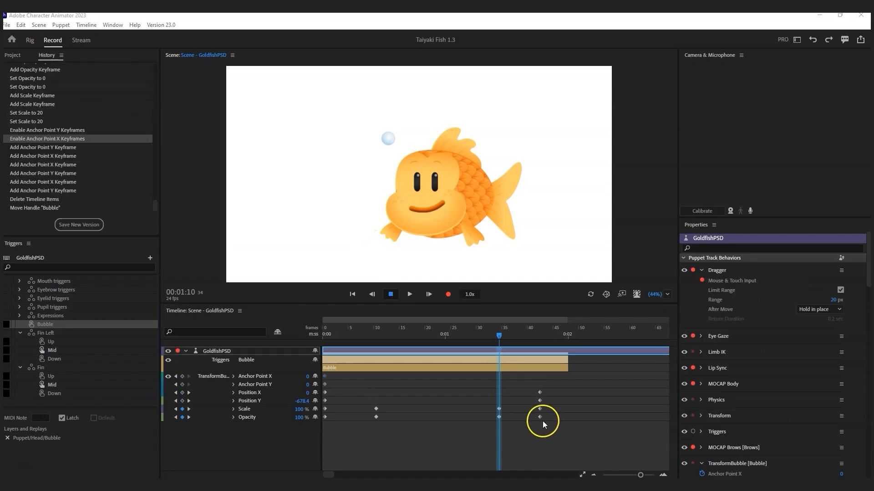
click(29, 40)
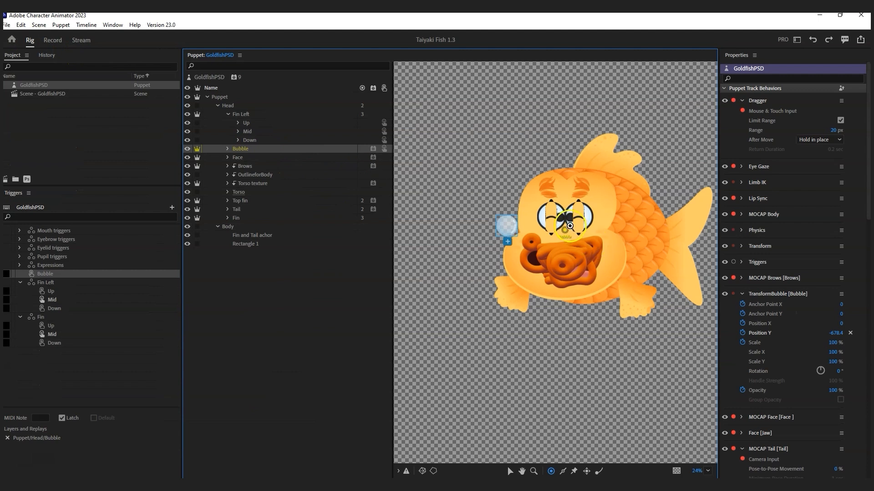
click(507, 226)
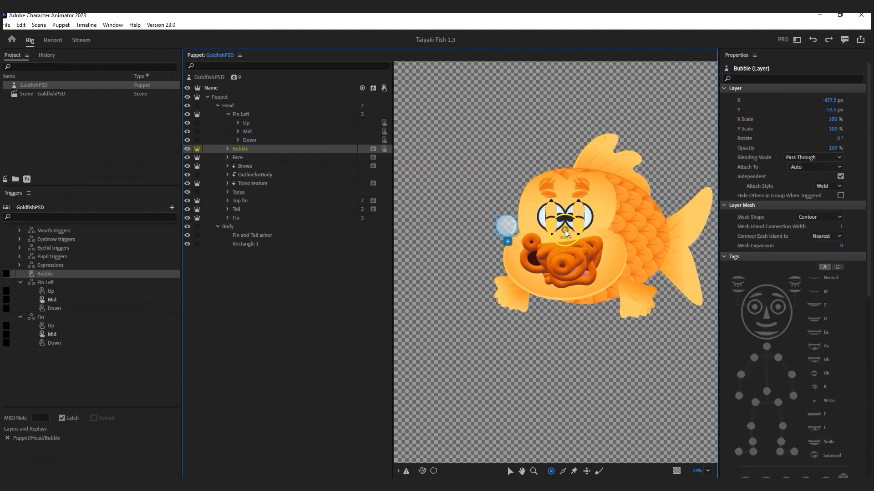
click(508, 227)
drag(508, 228, 505, 229)
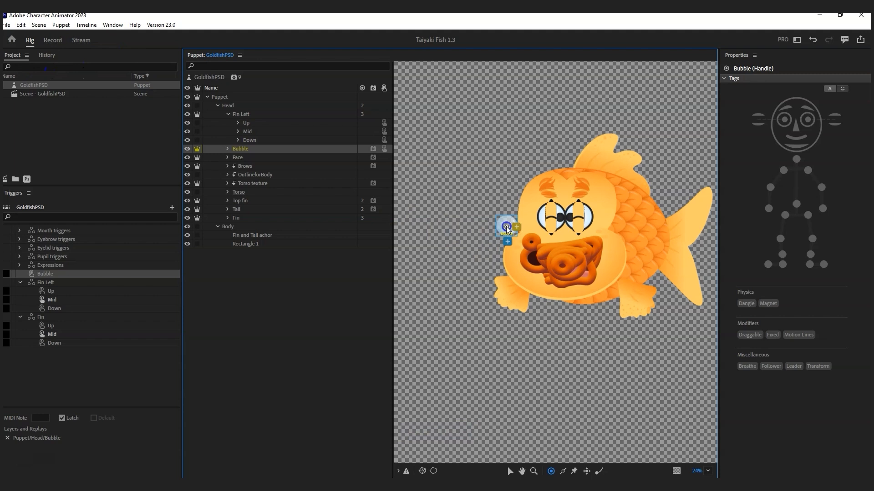
click(53, 40)
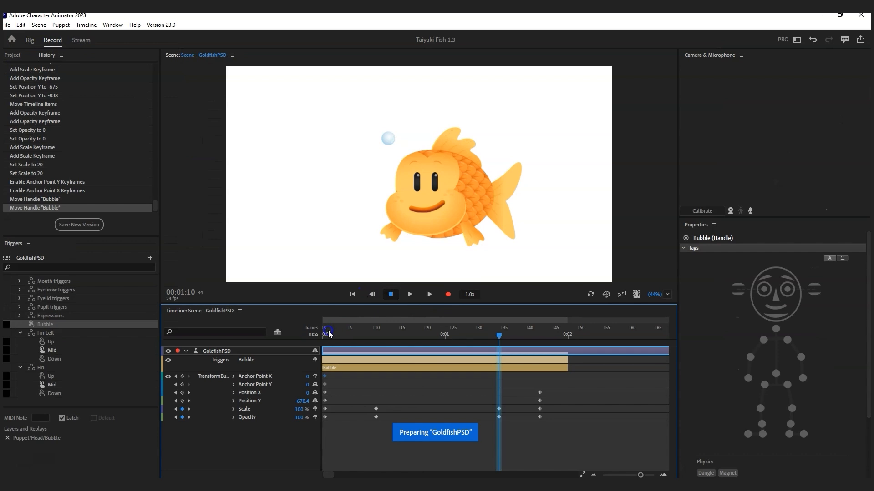
Step: Delete the stray Anchor Point X and Y keyframes and preview the bubble
click(263, 379)
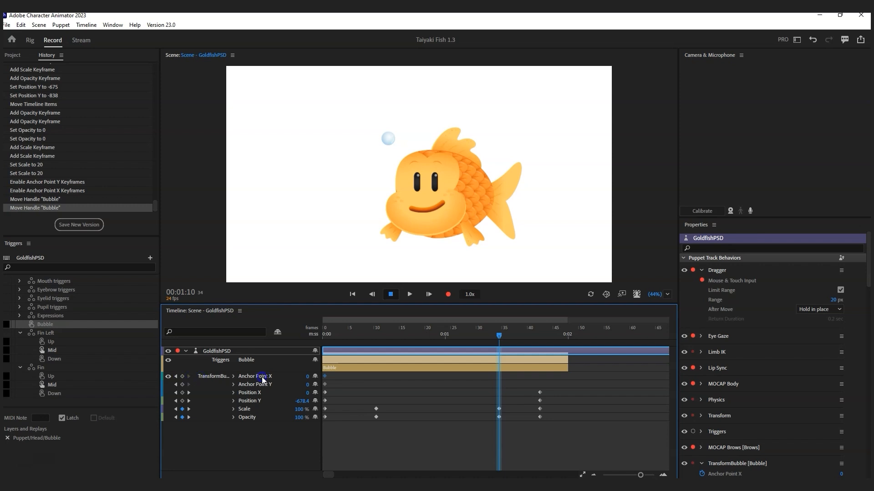
mouse_move(327, 338)
mouse_down()
mouse_move(551, 346)
mouse_move(325, 349)
mouse_up()
click(325, 377)
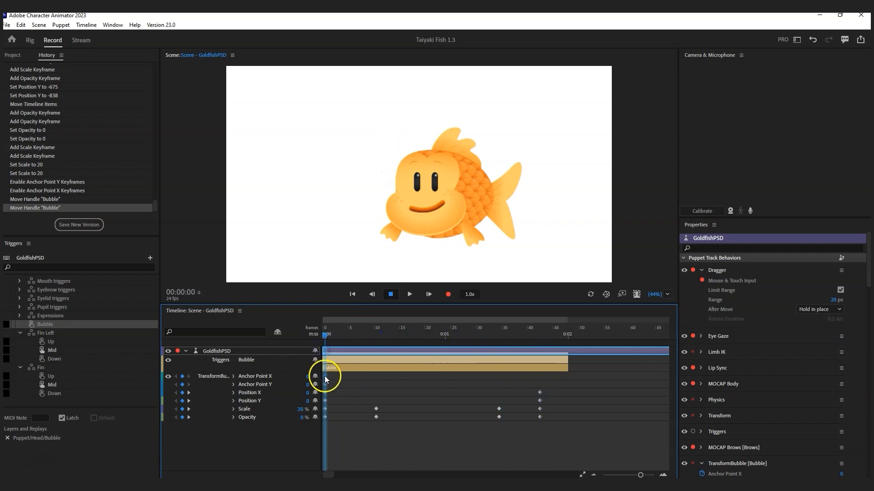
key(Delete)
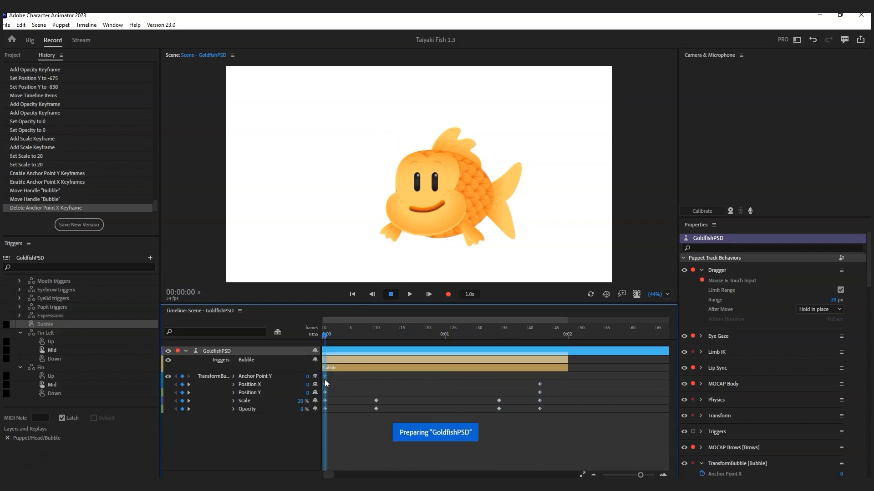
click(325, 376)
key(Delete)
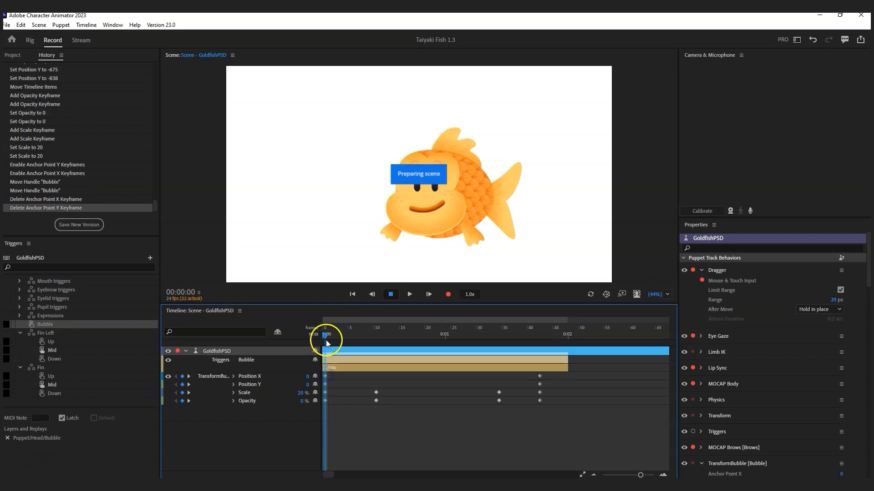
mouse_move(325, 337)
mouse_down()
mouse_move(553, 339)
mouse_move(324, 343)
mouse_up()
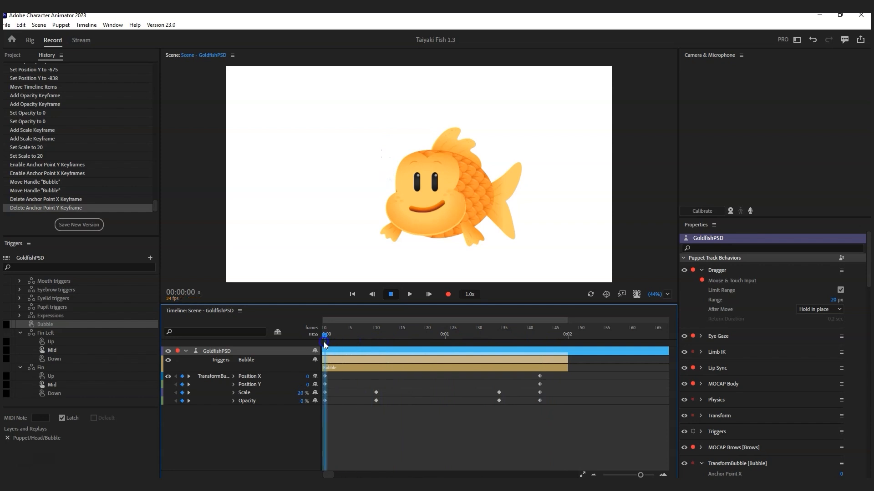
key(Return)
click(409, 295)
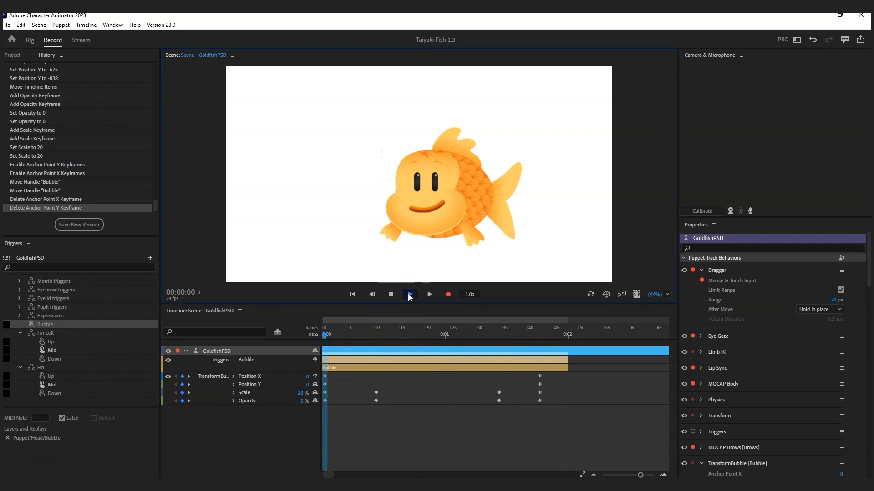
click(390, 356)
Step: Retime the middle and first Scale/Opacity keyframes to near frames 30 and 12, then replay
drag(510, 386, 485, 400)
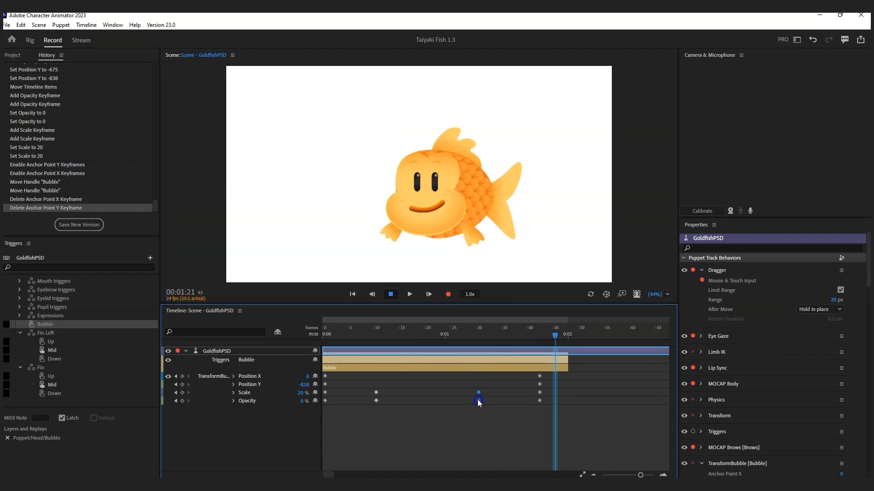
drag(385, 387, 362, 416)
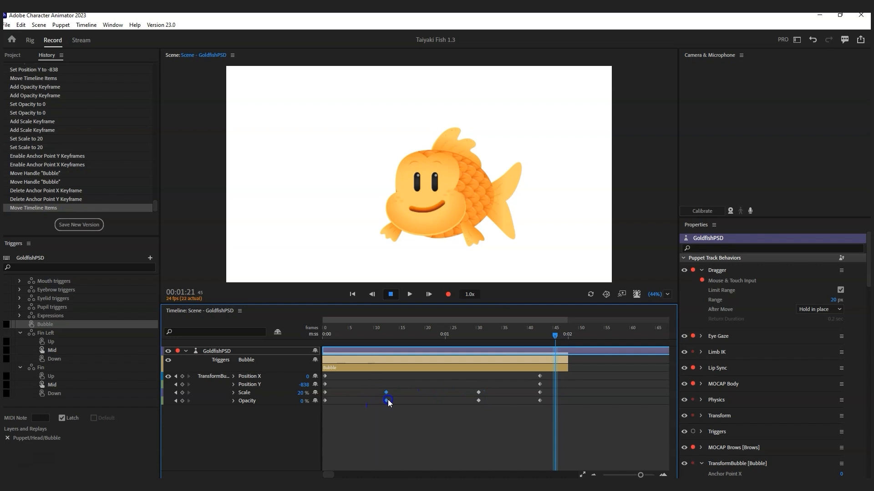
click(325, 335)
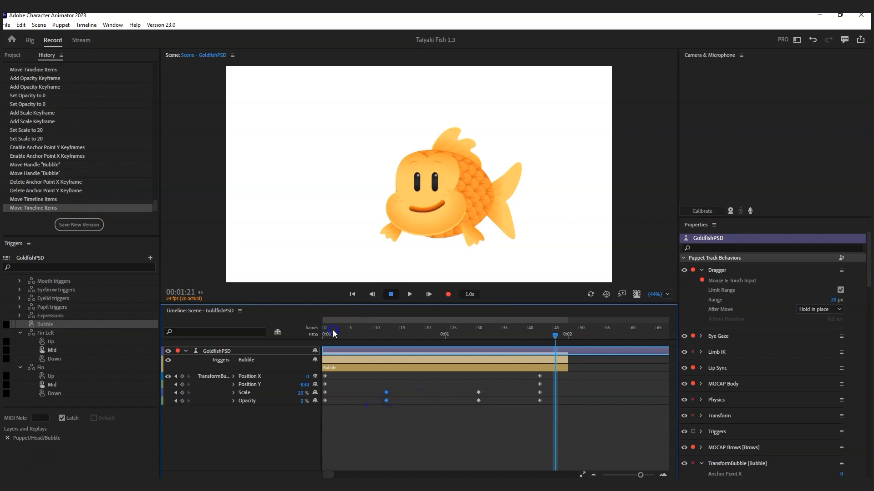
click(411, 295)
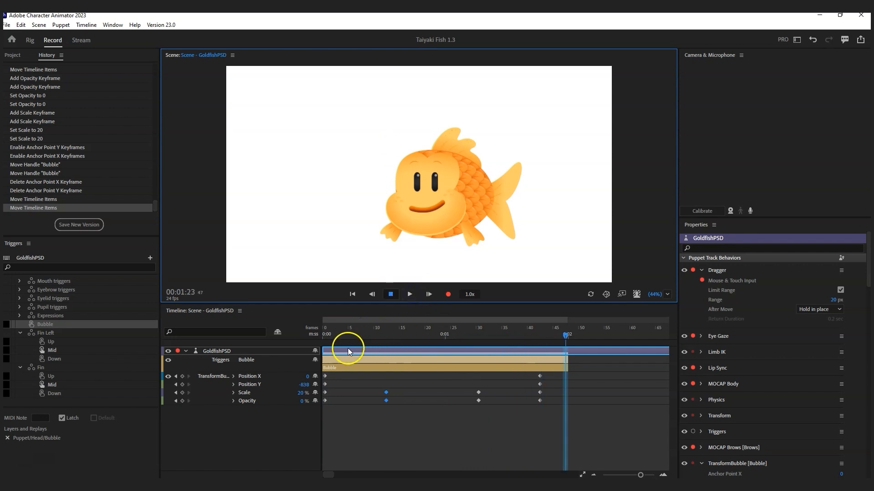
Step: Keyframe the bubble's Position X at -122 at frame 21, then return to the scene start
drag(327, 334, 434, 341)
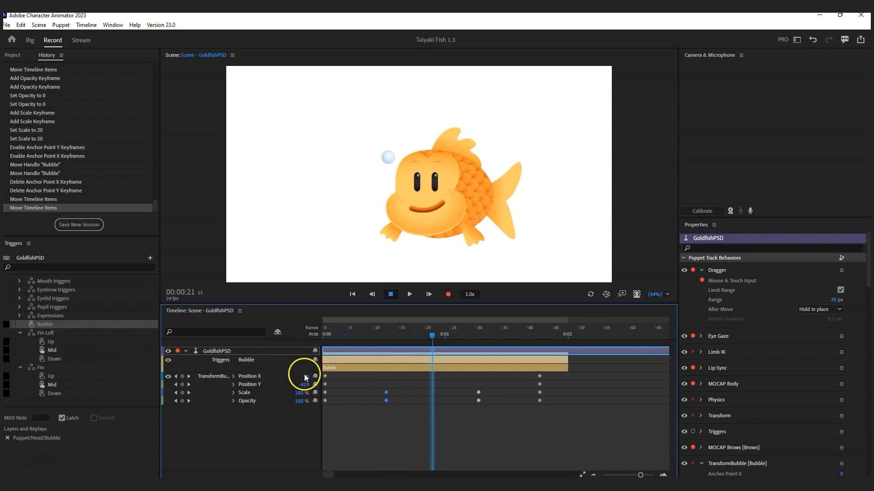
drag(306, 376, 246, 370)
drag(430, 331, 320, 346)
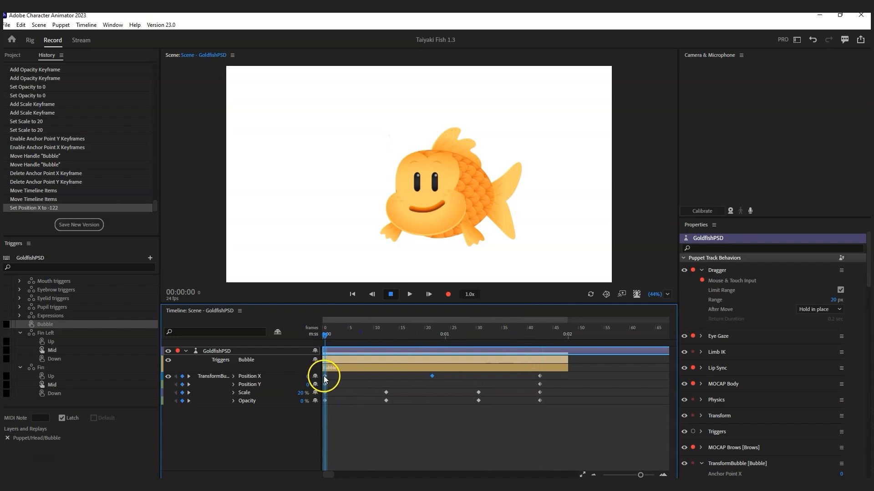
Step: Apply Ease, Ease In and Ease Out to the three Position X keyframes for a smooth sway
right_click(325, 376)
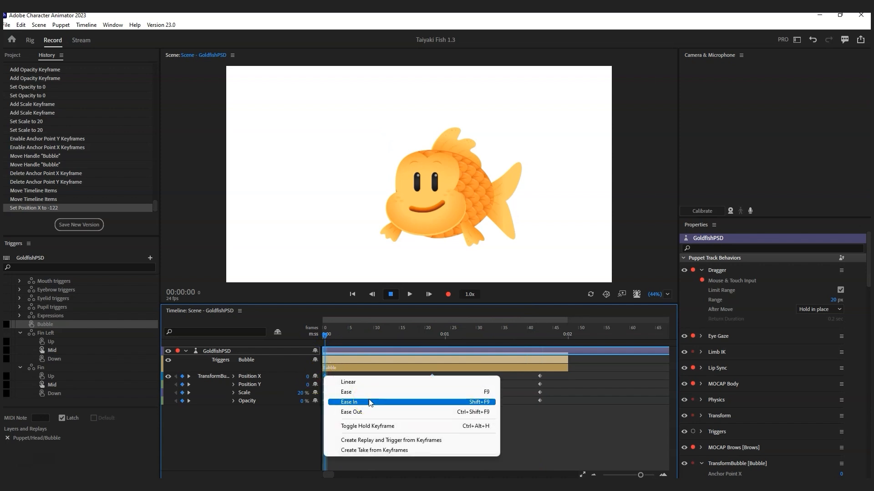
click(373, 413)
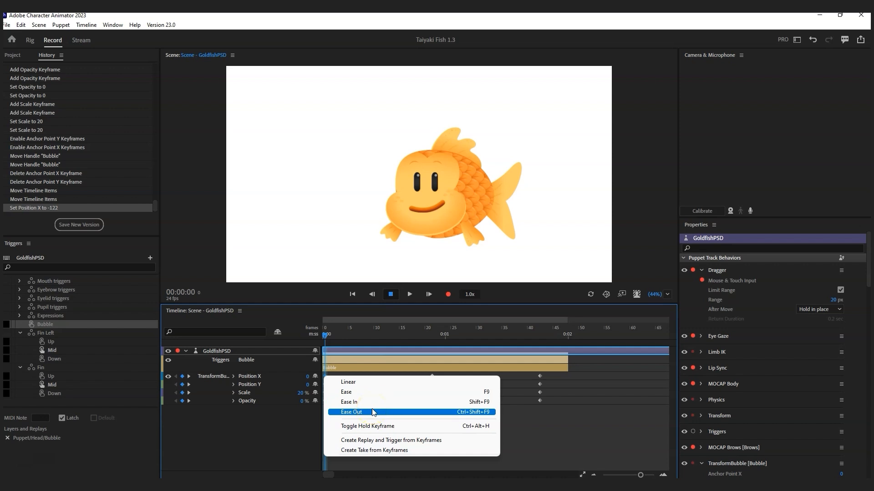
right_click(432, 376)
click(463, 394)
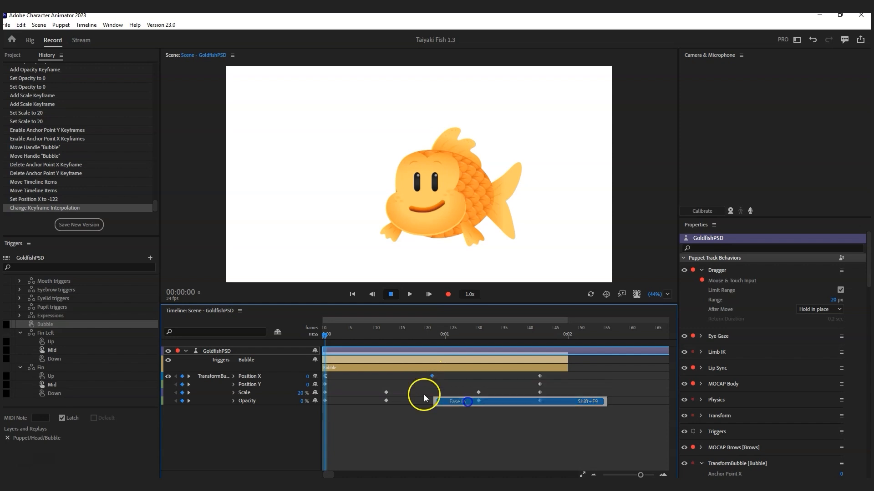
click(233, 376)
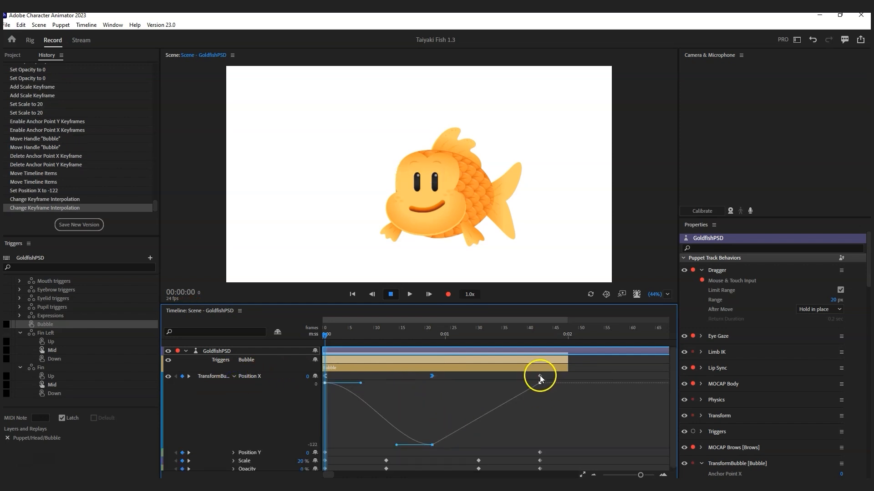
right_click(434, 375)
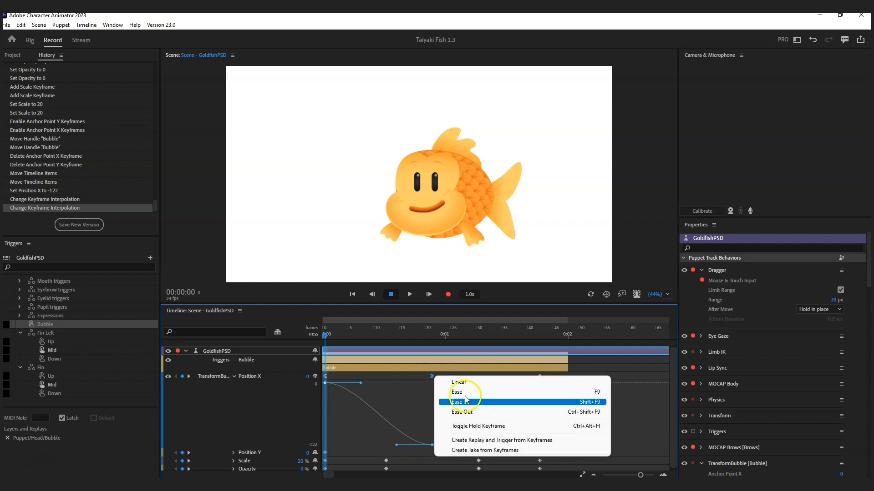
click(475, 412)
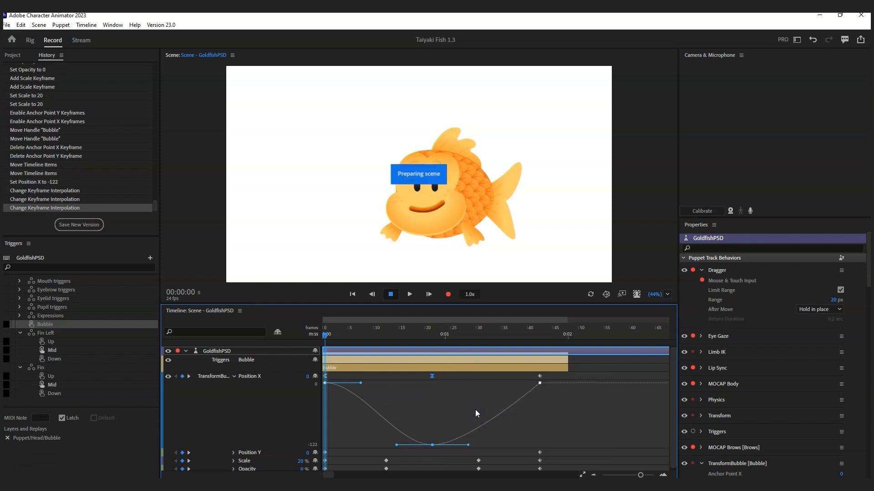
right_click(540, 376)
click(566, 391)
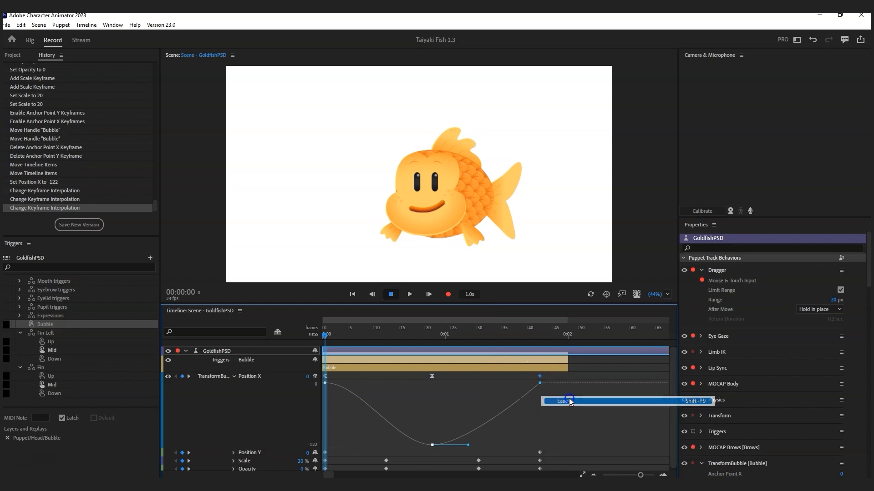
Step: Preview the scene to check the bubble's eased left-and-back sway
click(410, 295)
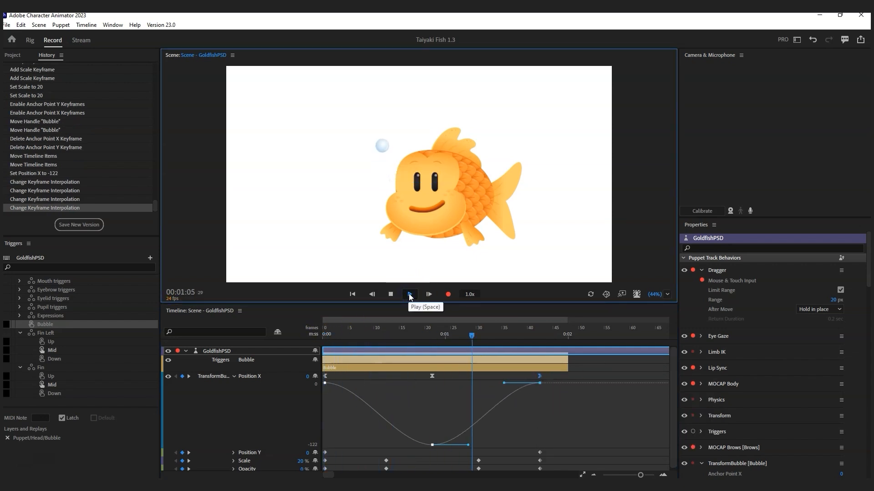
click(410, 295)
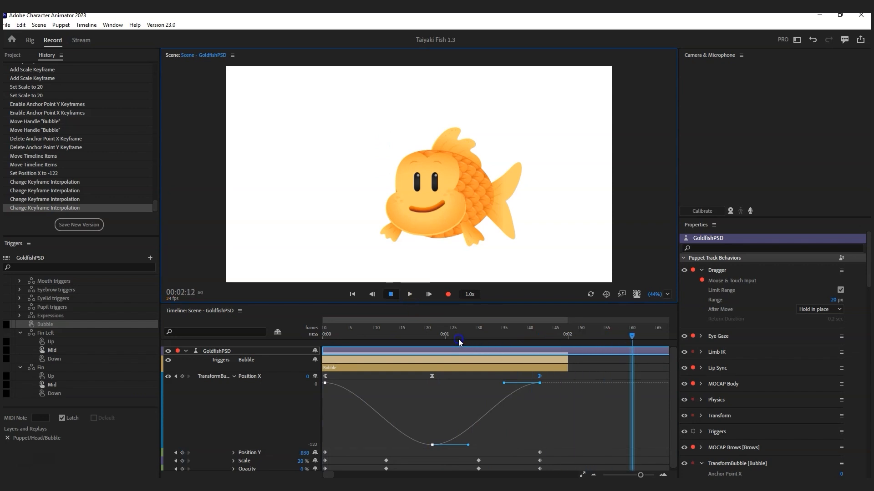
scroll(565, 413, down, 1)
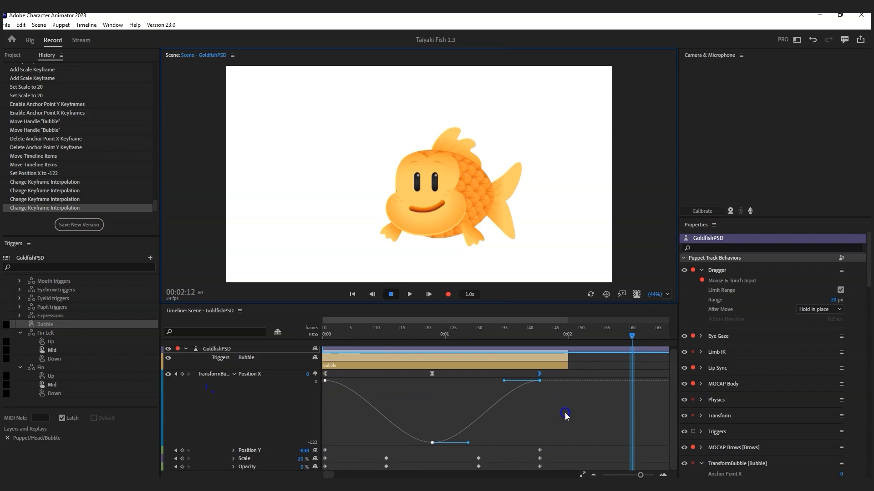
drag(673, 380, 673, 410)
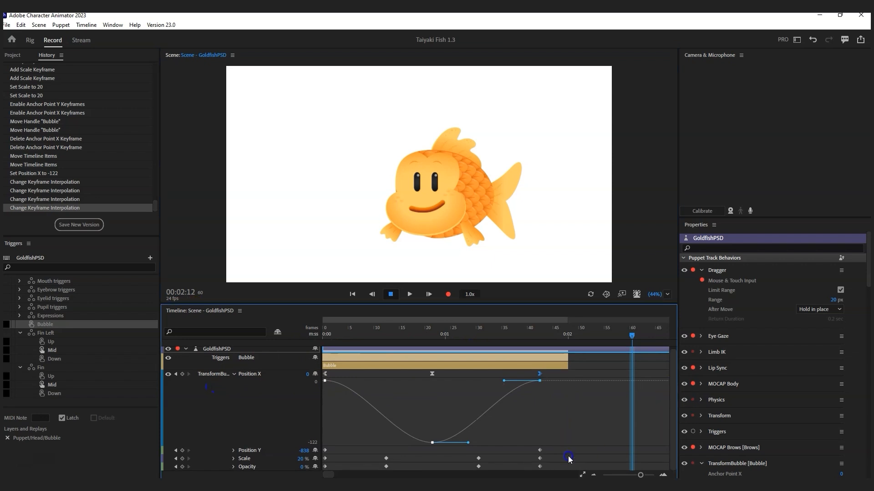
Step: Turn the selected Position Y, Scale and Opacity keyframes into takes with Create Take from Keyframes
drag(545, 454, 324, 473)
right_click(383, 458)
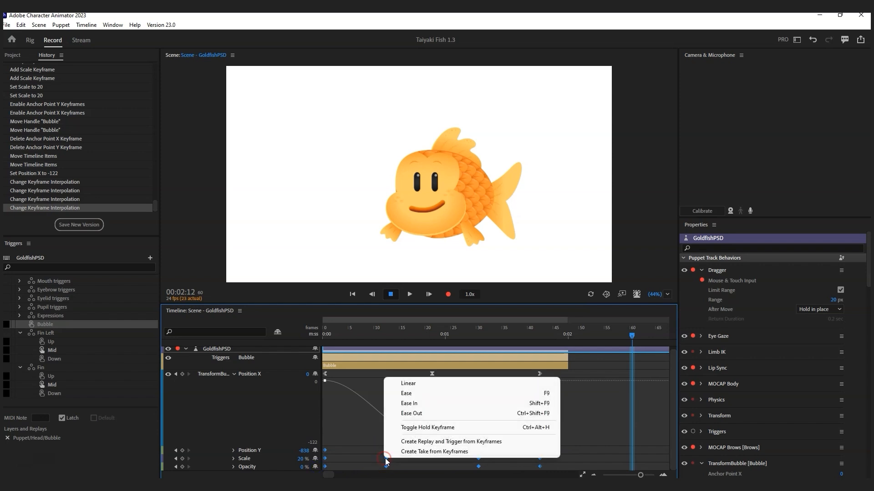
click(444, 452)
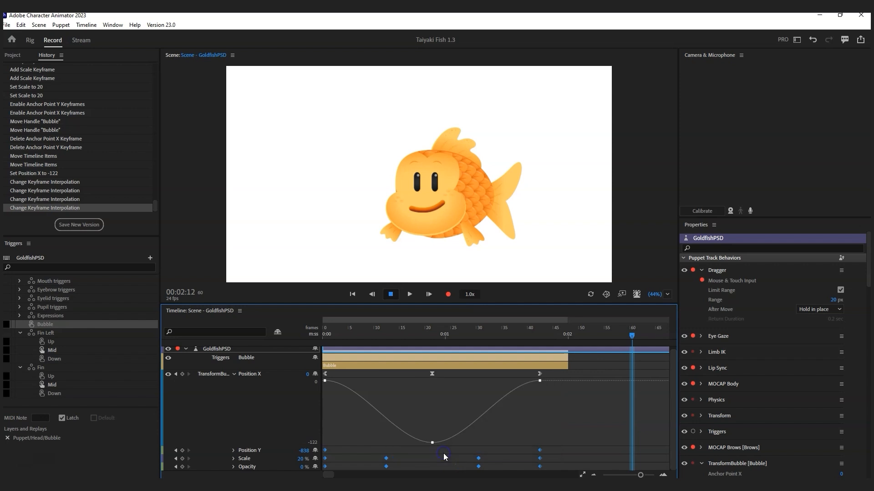
Step: Select the three Position X keyframes and trim the Bubble trigger take to end with them
drag(550, 377, 339, 375)
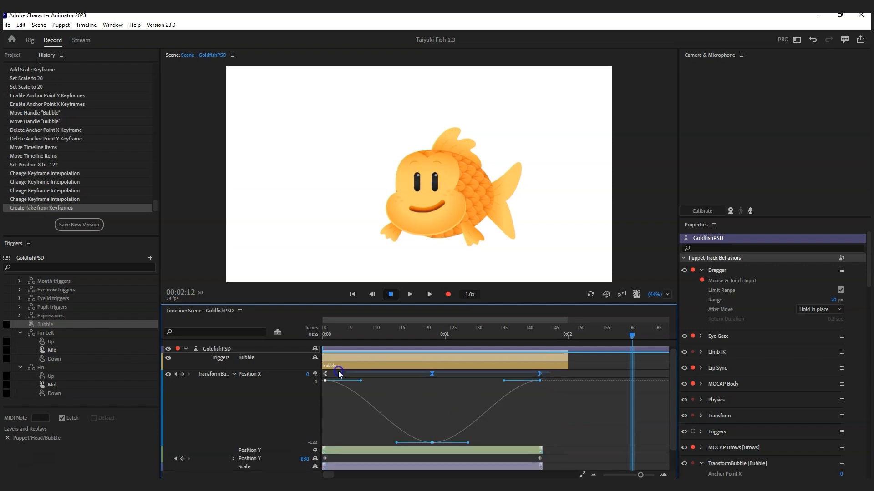
right_click(431, 373)
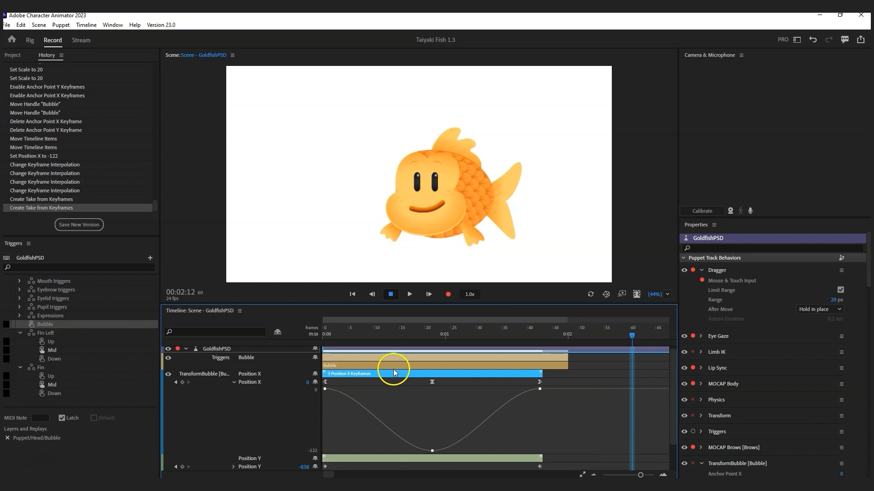
drag(567, 357, 542, 357)
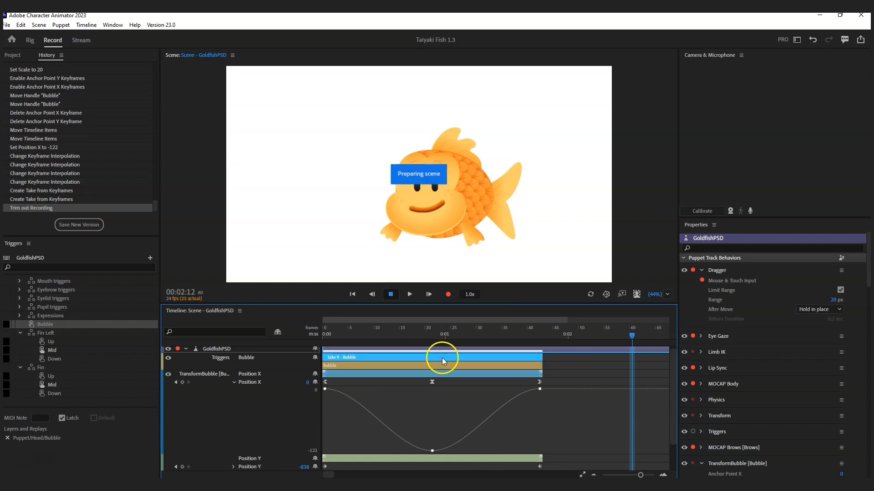
Step: Create a replay and trigger from the Position X, Bubble, Position Y, Scale and Opacity takes
shift+click(433, 374)
shift+click(428, 366)
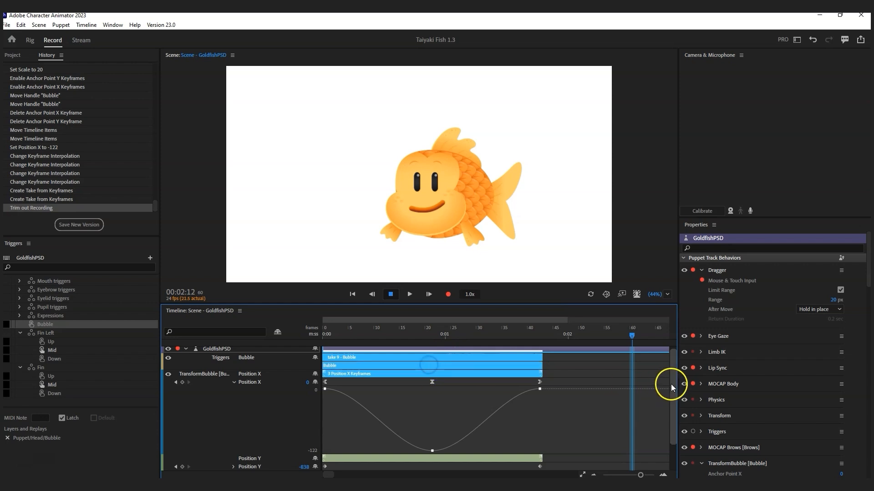
drag(672, 384, 668, 417)
shift+click(482, 424)
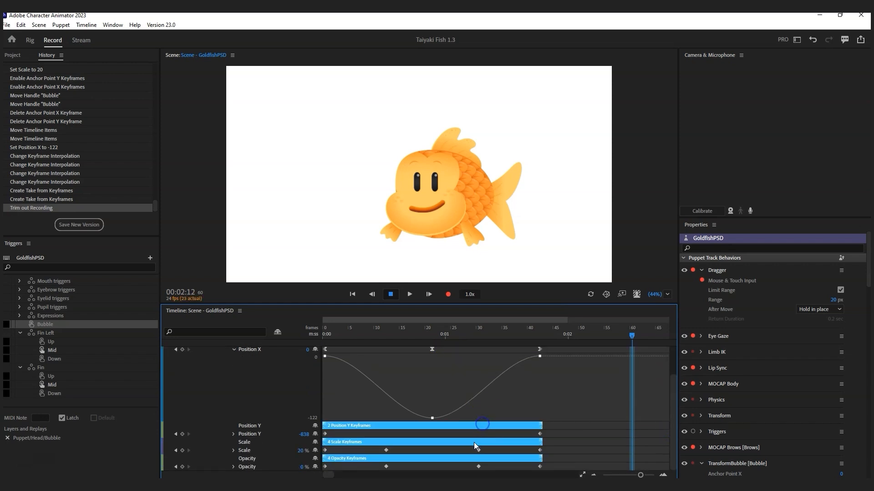
right_click(486, 426)
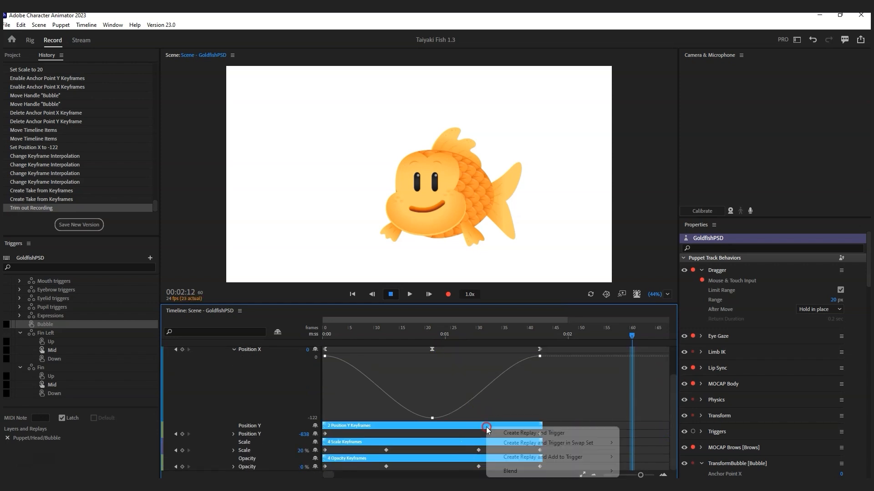
click(528, 436)
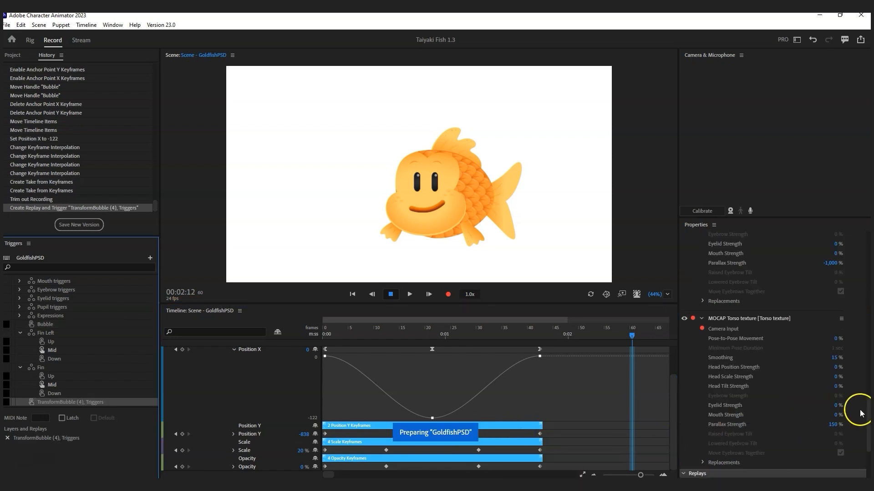
drag(869, 412, 858, 445)
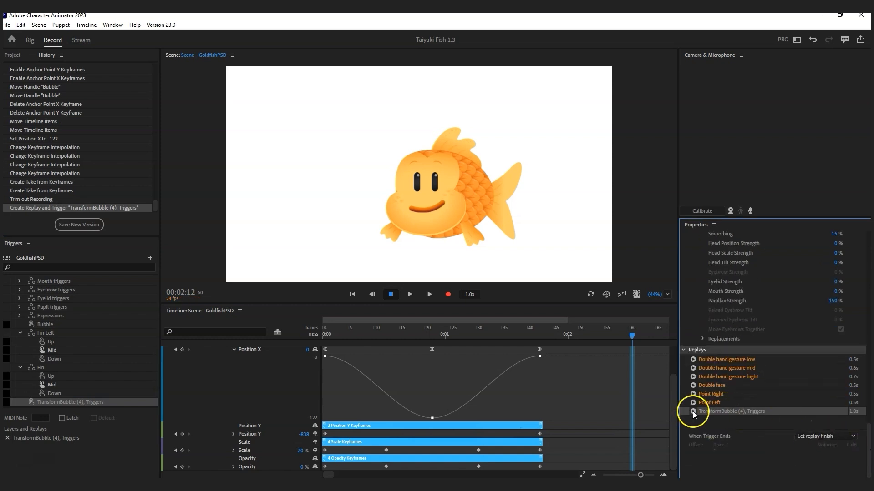
Step: Preview the new TransformBubble (4) replay, then arm the Triggers behavior for recording
click(693, 412)
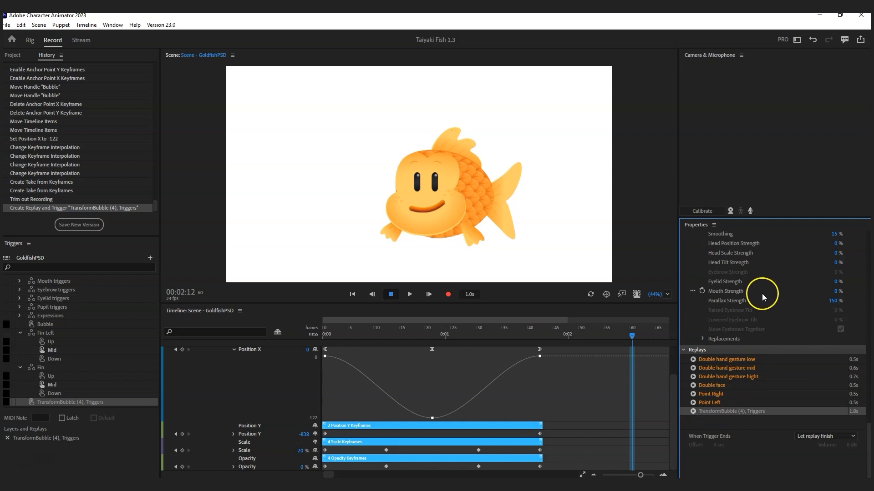
scroll(763, 297, up, 3)
scroll(756, 310, up, 10)
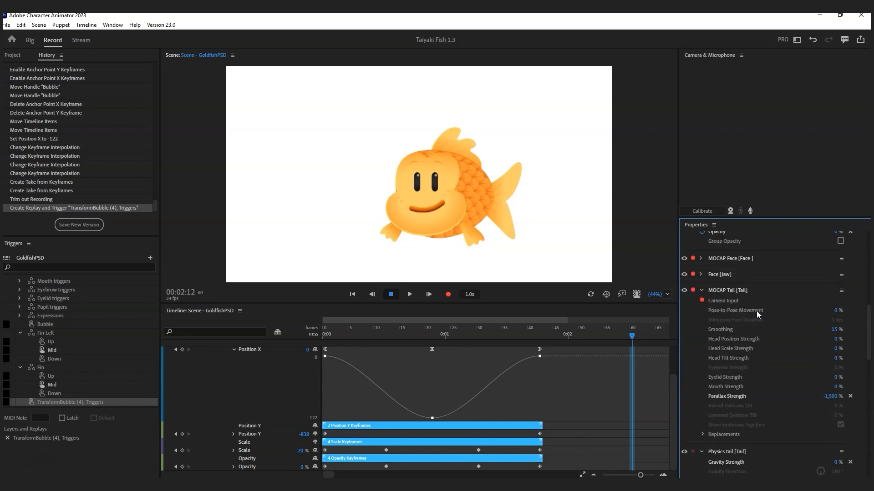
click(693, 268)
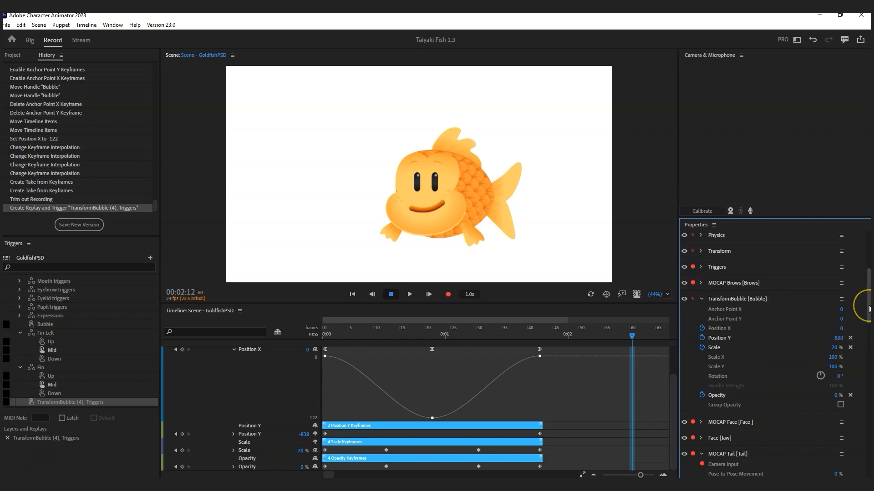
drag(866, 304, 864, 440)
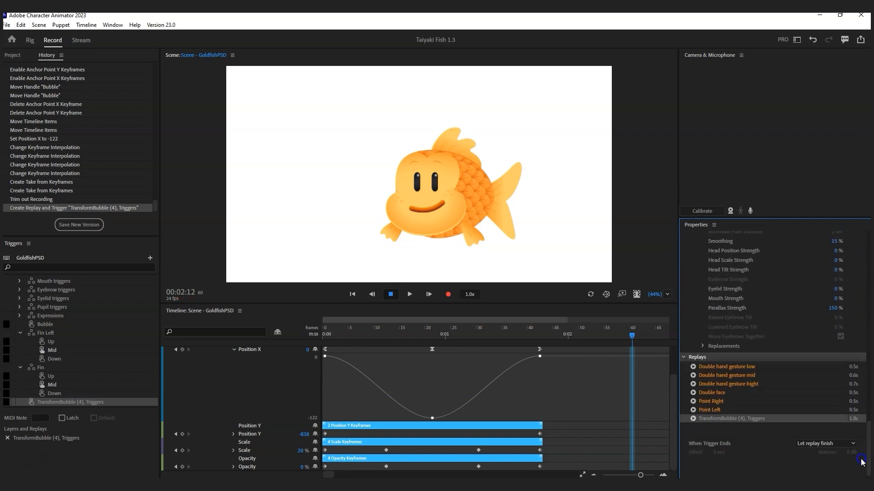
Step: Keep When Trigger Ends on Let replay finish and play the TransformBubble (4) replay twice
click(816, 444)
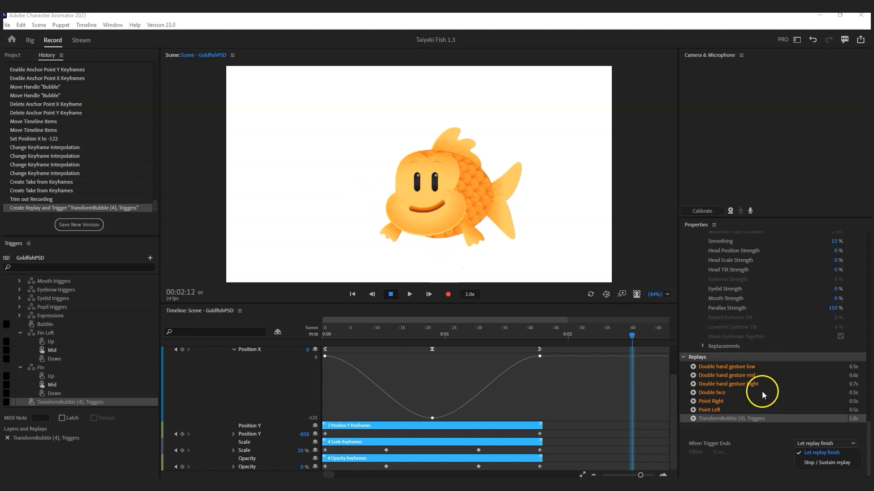
click(818, 459)
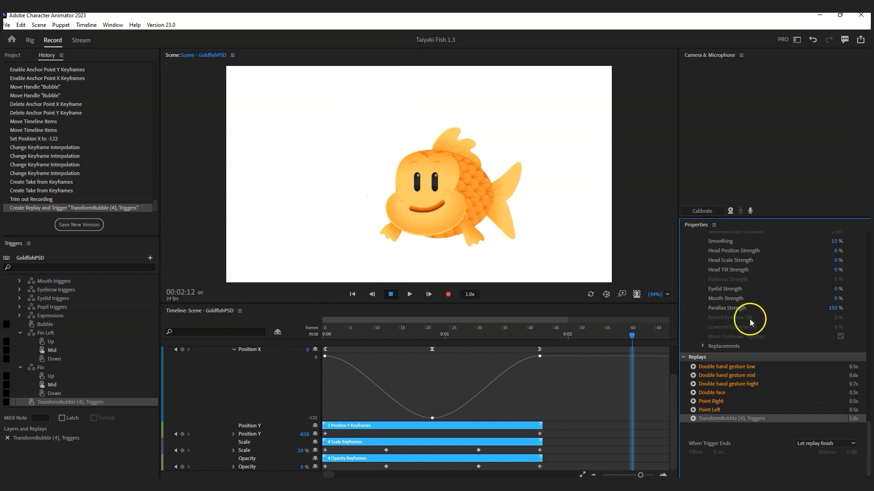
click(693, 418)
click(693, 418)
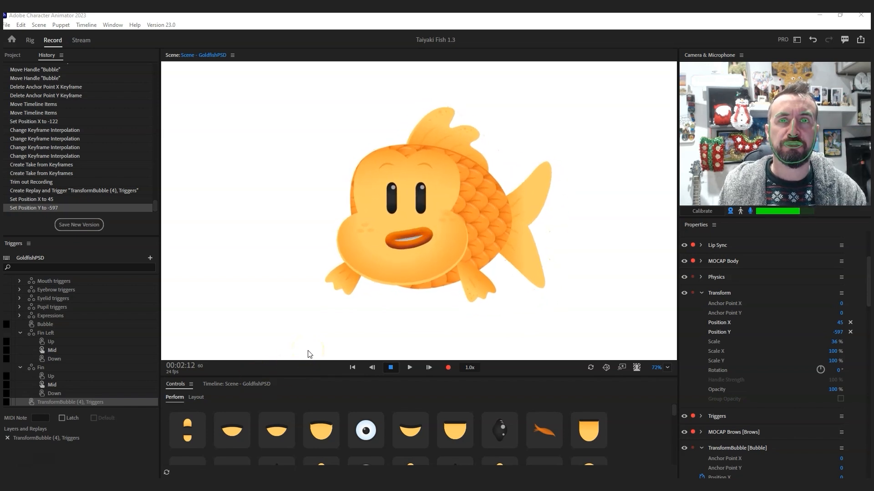
Step: Fire the first row of triggers: O-shaped mouth, wide eyes, normal oval eyes, and the fin
click(195, 431)
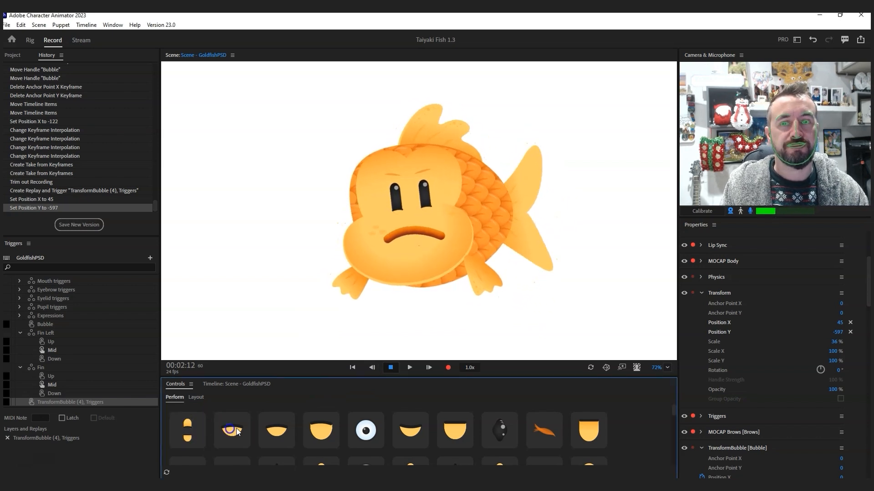
click(279, 428)
click(308, 427)
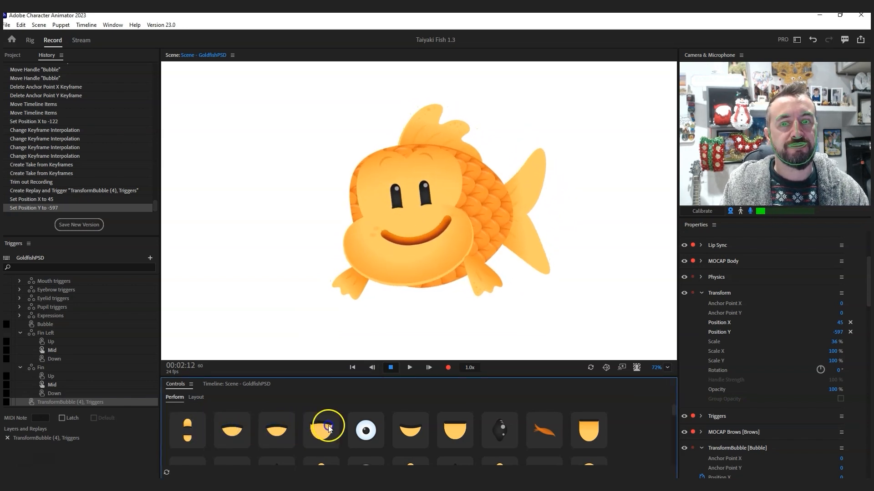
click(360, 429)
click(409, 434)
click(489, 433)
click(561, 432)
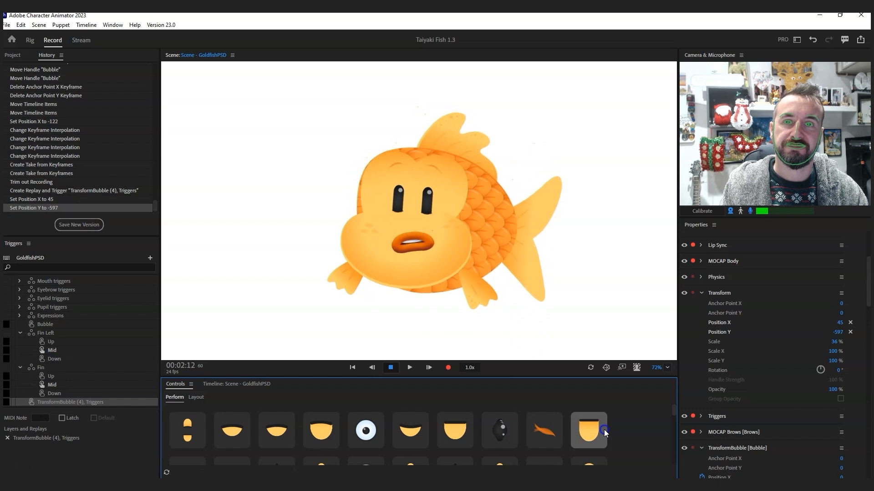
Step: Test the next row of mouth and eye triggers, including highlighted eyes, a smile and sleepy eyes
scroll(530, 435, down, 1)
click(205, 439)
click(224, 439)
click(262, 437)
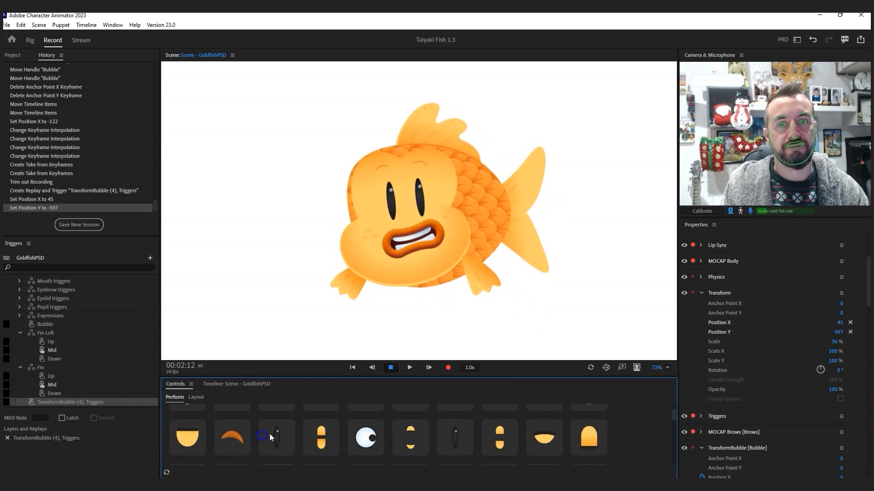
click(369, 437)
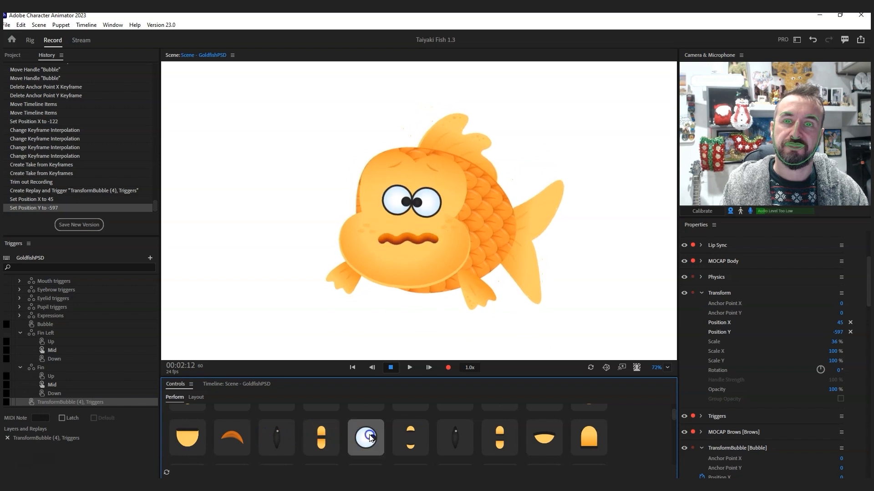
click(418, 436)
click(447, 439)
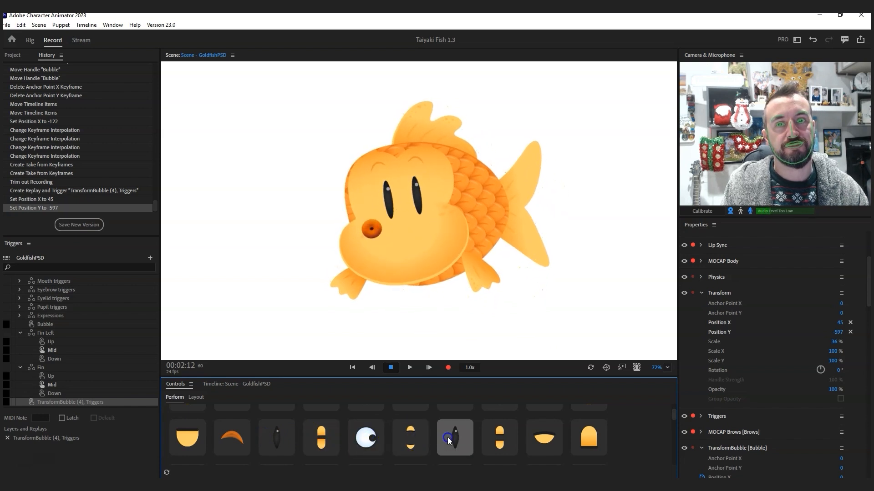
click(487, 437)
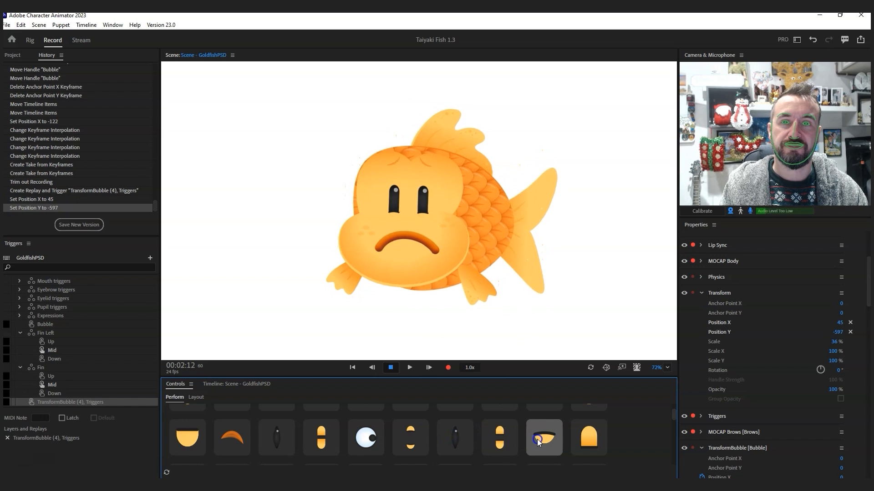
click(601, 440)
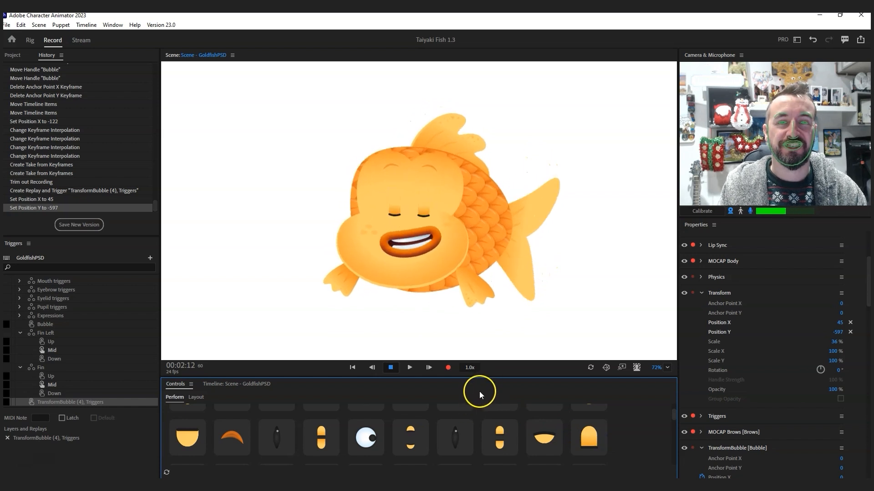
Step: Try the shape, eye and mouth triggers in the following row, ending with half-closed eyelids
scroll(426, 433, down, 3)
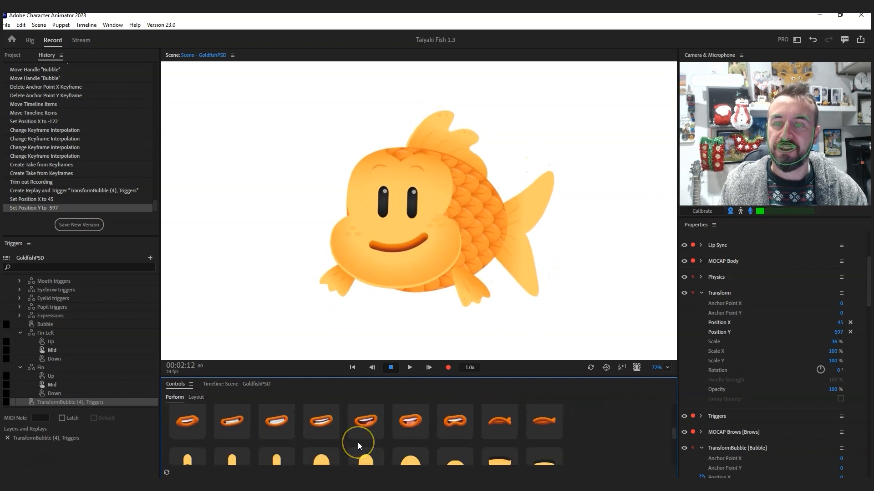
scroll(358, 442, down, 3)
click(193, 434)
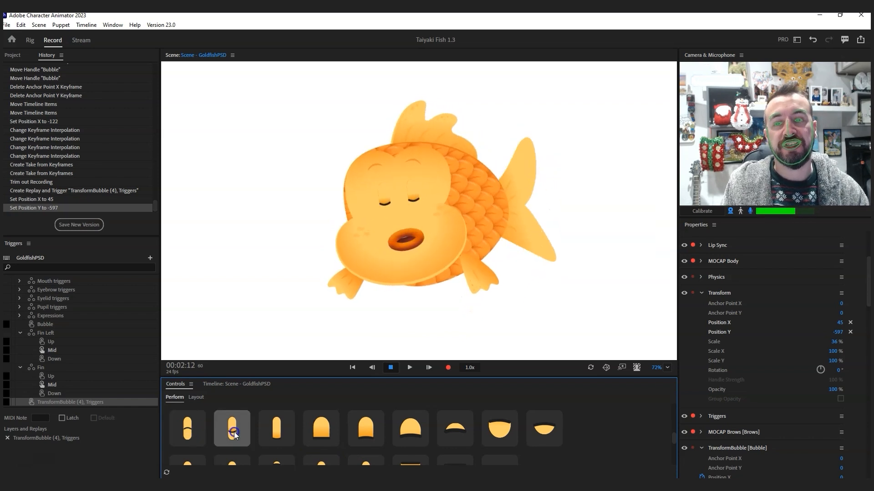
click(319, 430)
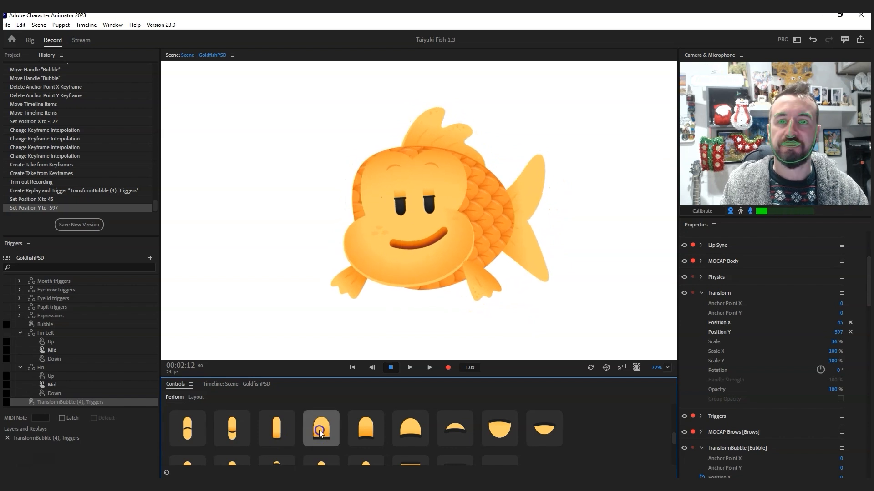
click(371, 429)
click(500, 430)
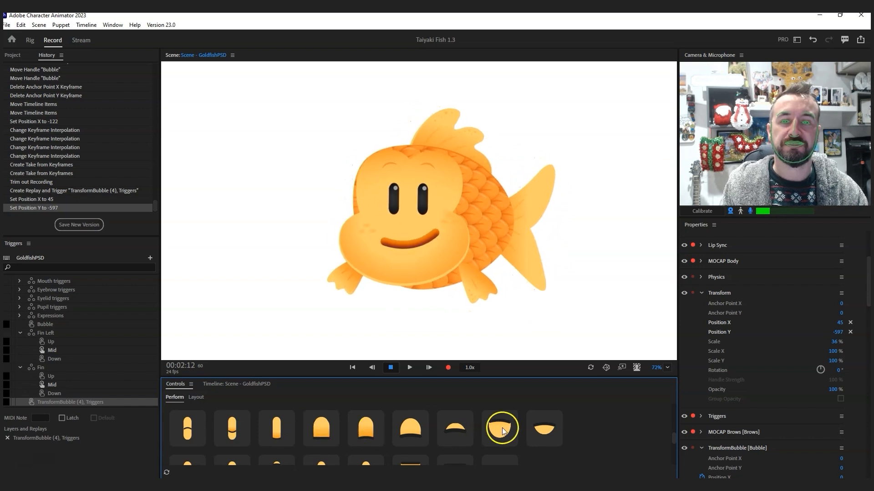
click(536, 429)
click(463, 428)
click(407, 427)
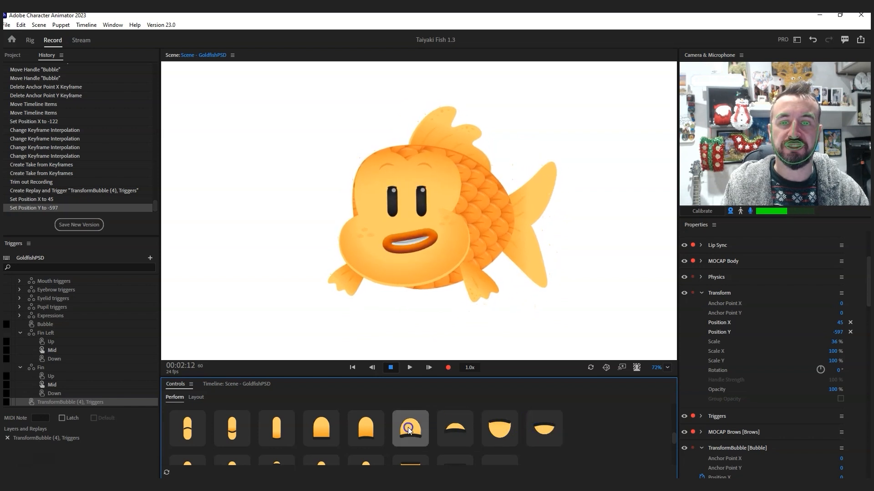
click(366, 427)
click(307, 427)
Step: Fire eye and mouth triggers for a grin and alternate mouth shapes, plus an eyebrow trigger
scroll(318, 433, down, 1)
click(358, 438)
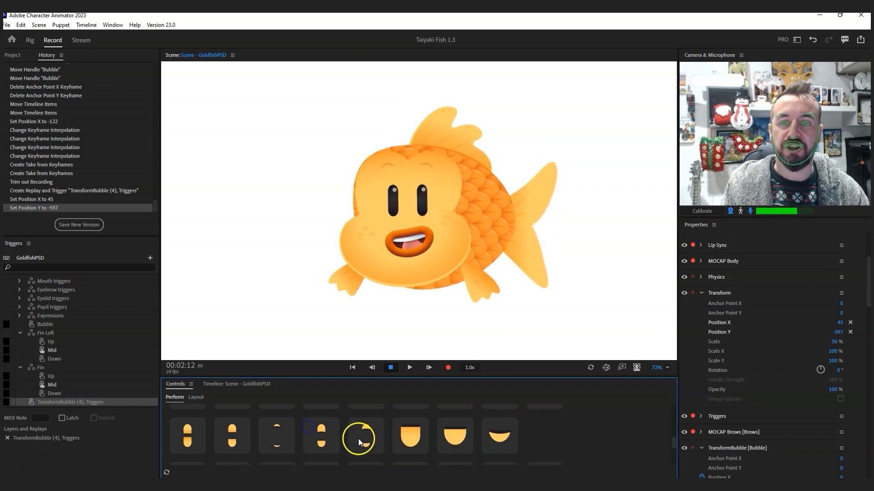
click(226, 439)
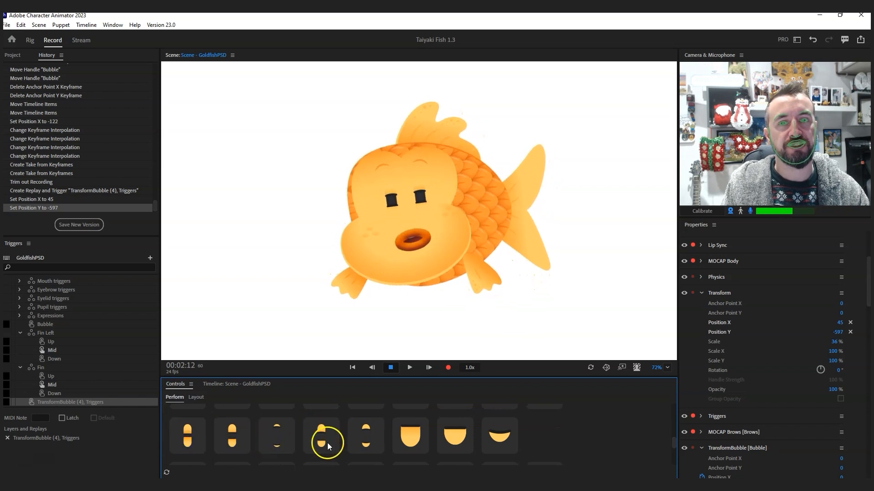
click(416, 443)
click(463, 443)
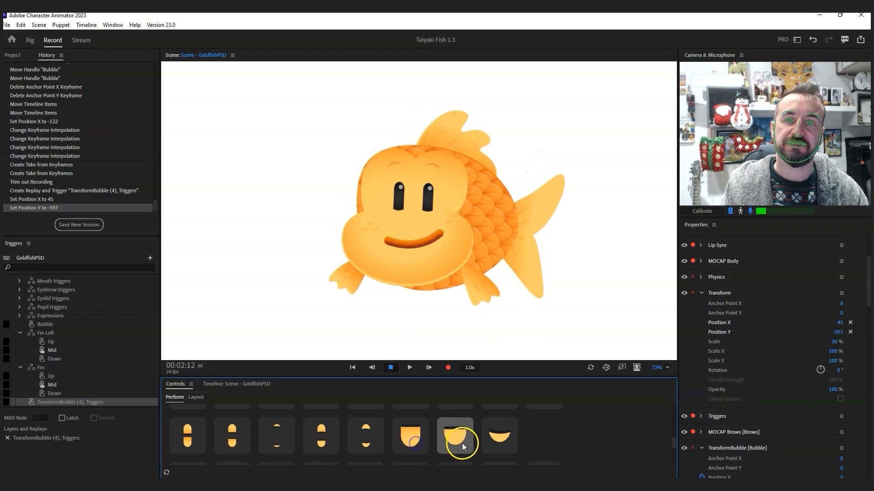
click(507, 442)
scroll(421, 441, up, 1)
click(422, 441)
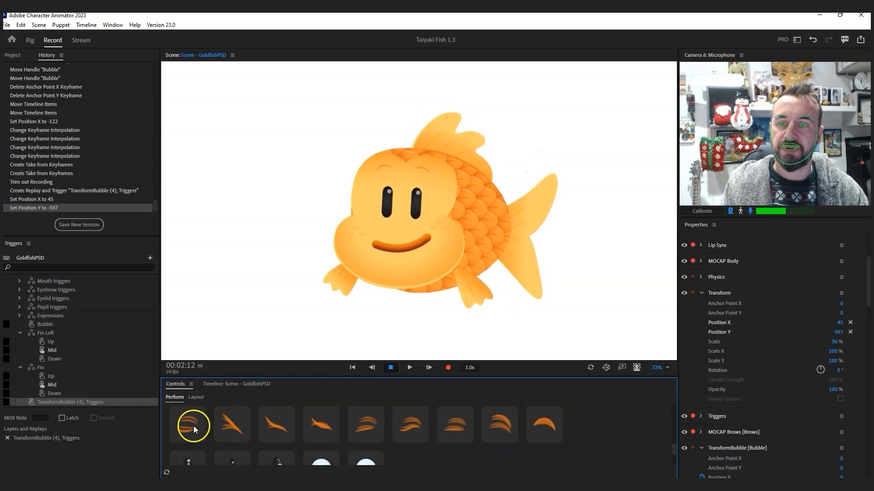
Step: Cycle eye shapes to tall ovals and big round eyes, then fire the fin pose and bubble triggers
scroll(318, 427, down, 1)
click(362, 429)
click(181, 426)
click(255, 428)
click(323, 431)
click(378, 434)
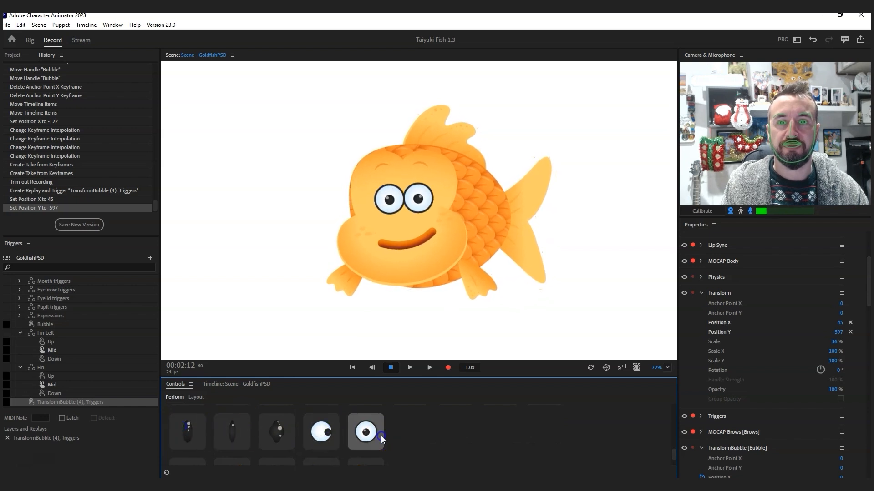
scroll(381, 436, down, 2)
click(364, 437)
click(263, 438)
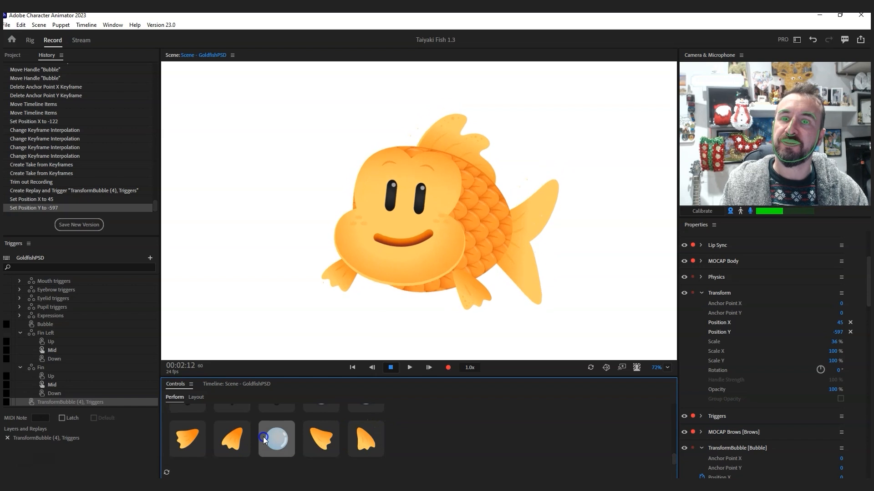